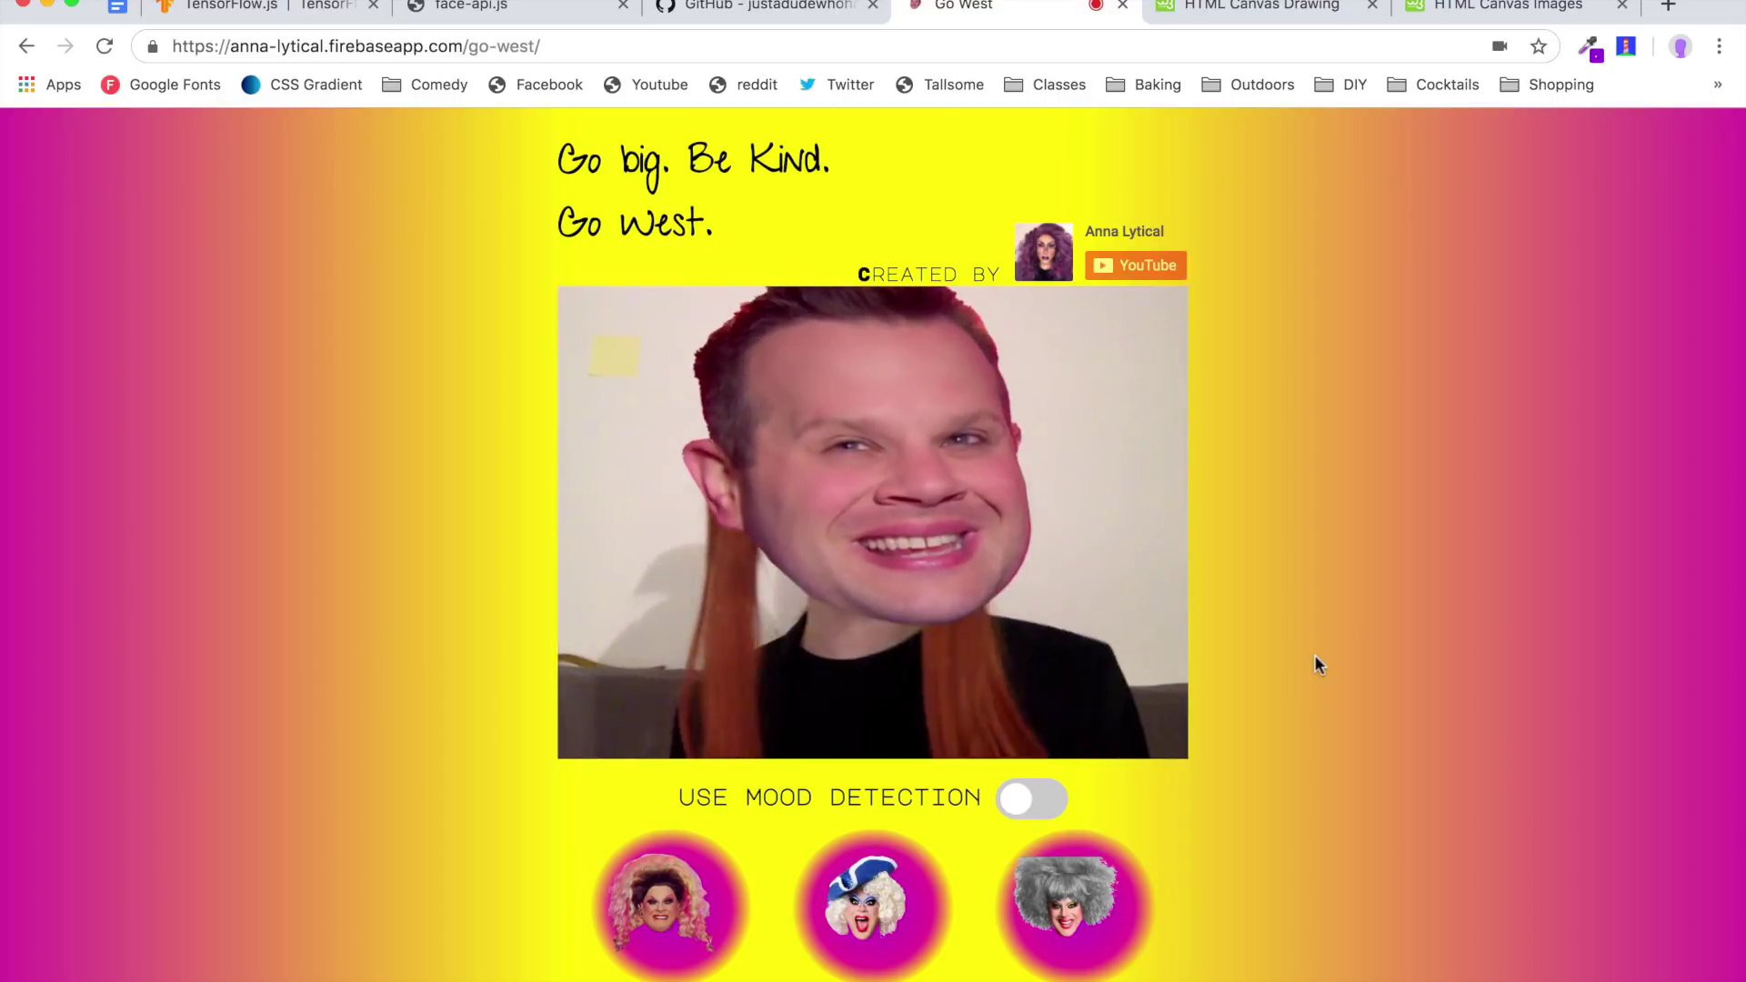
scroll(1313, 655, "down", 2)
scroll(1314, 655, "up", 1)
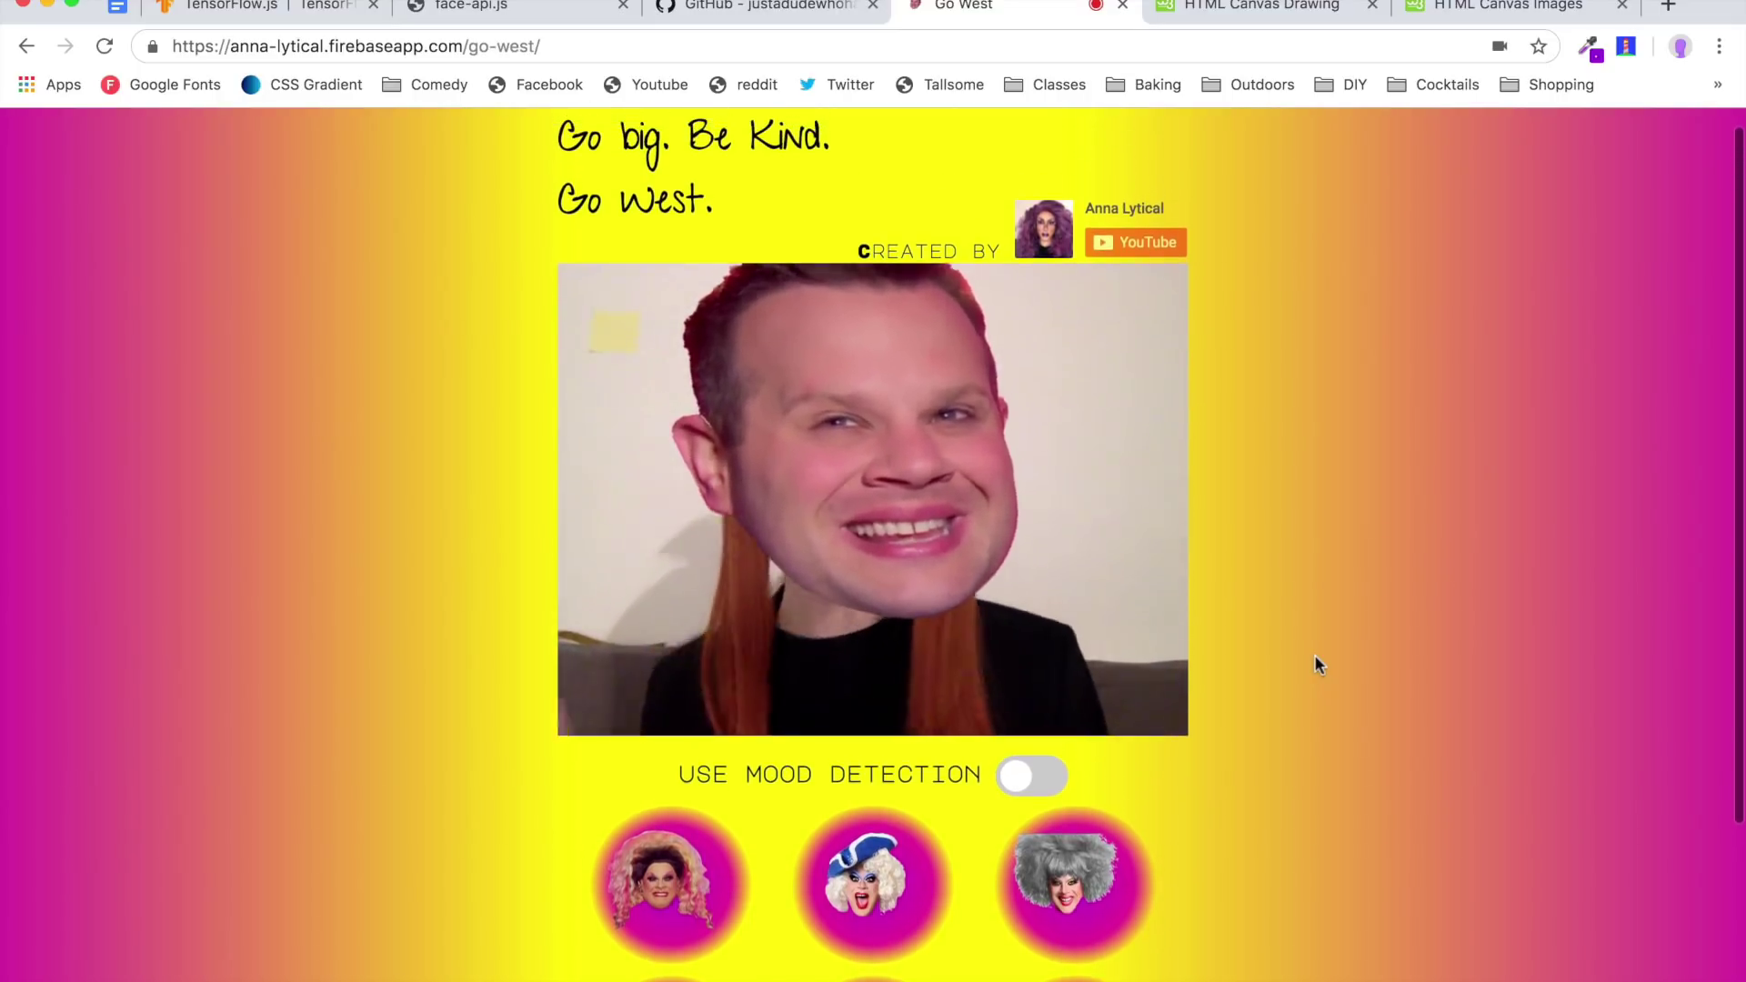
scroll(1314, 657, "down", 2)
scroll(1314, 656, "up", 2)
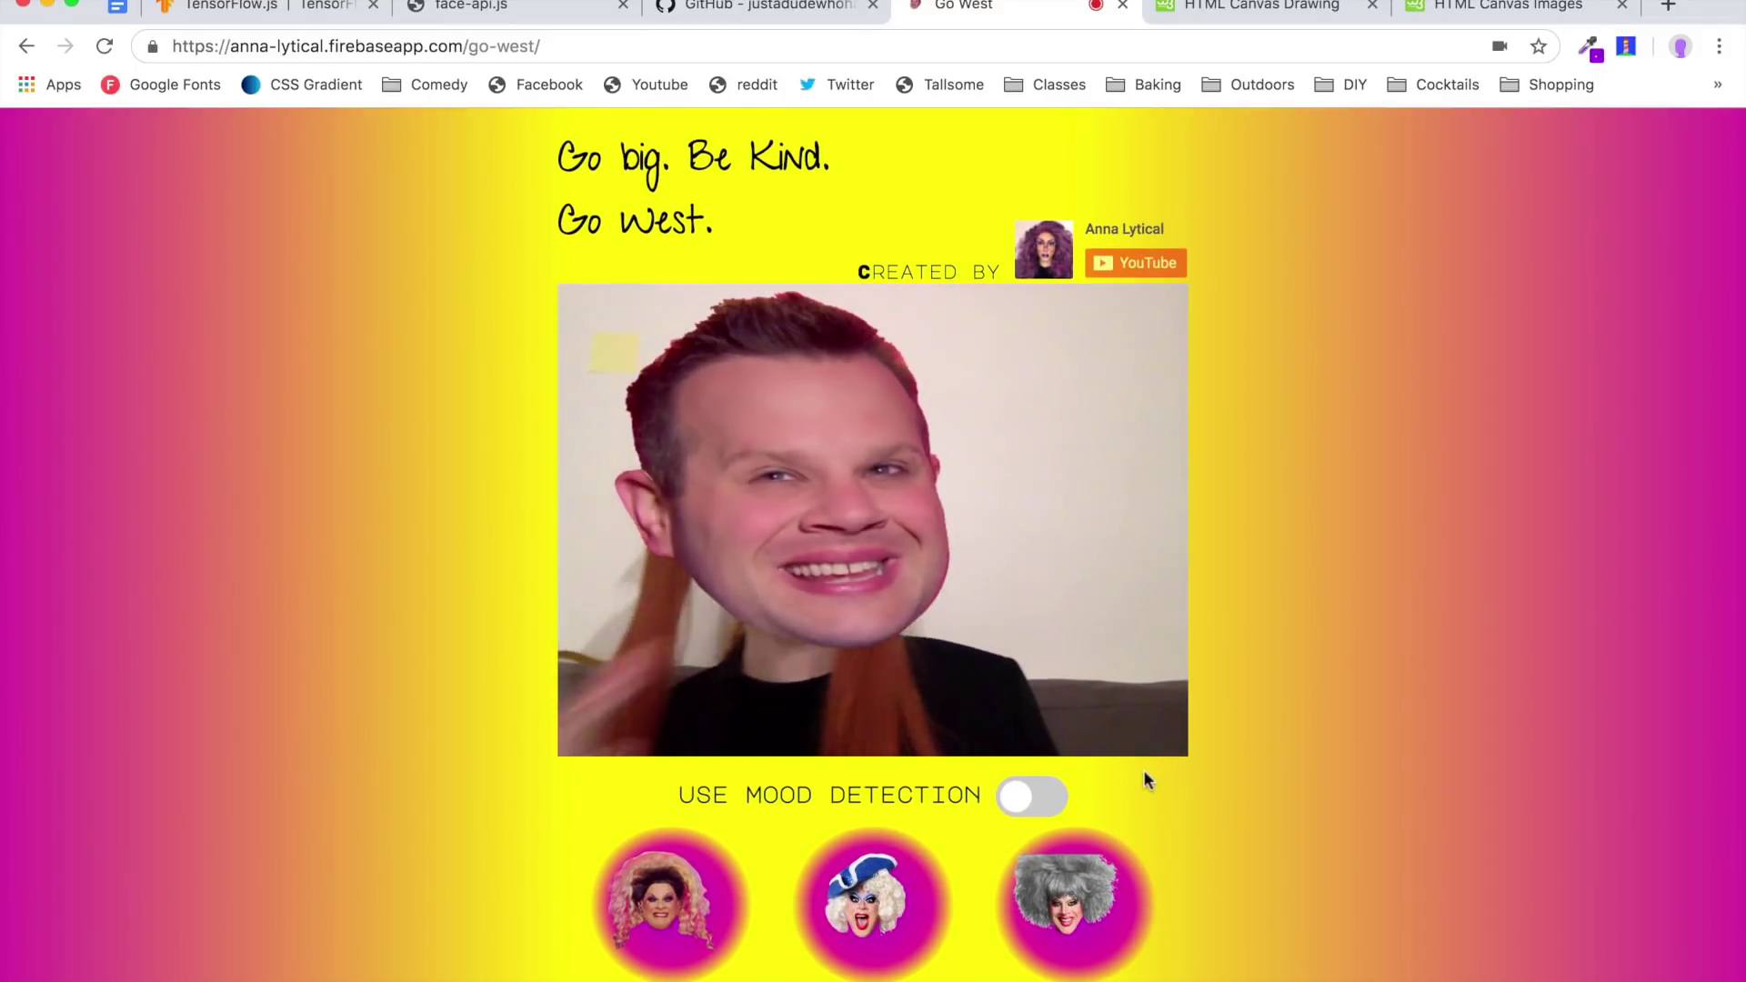
scroll(910, 901, "down", 3)
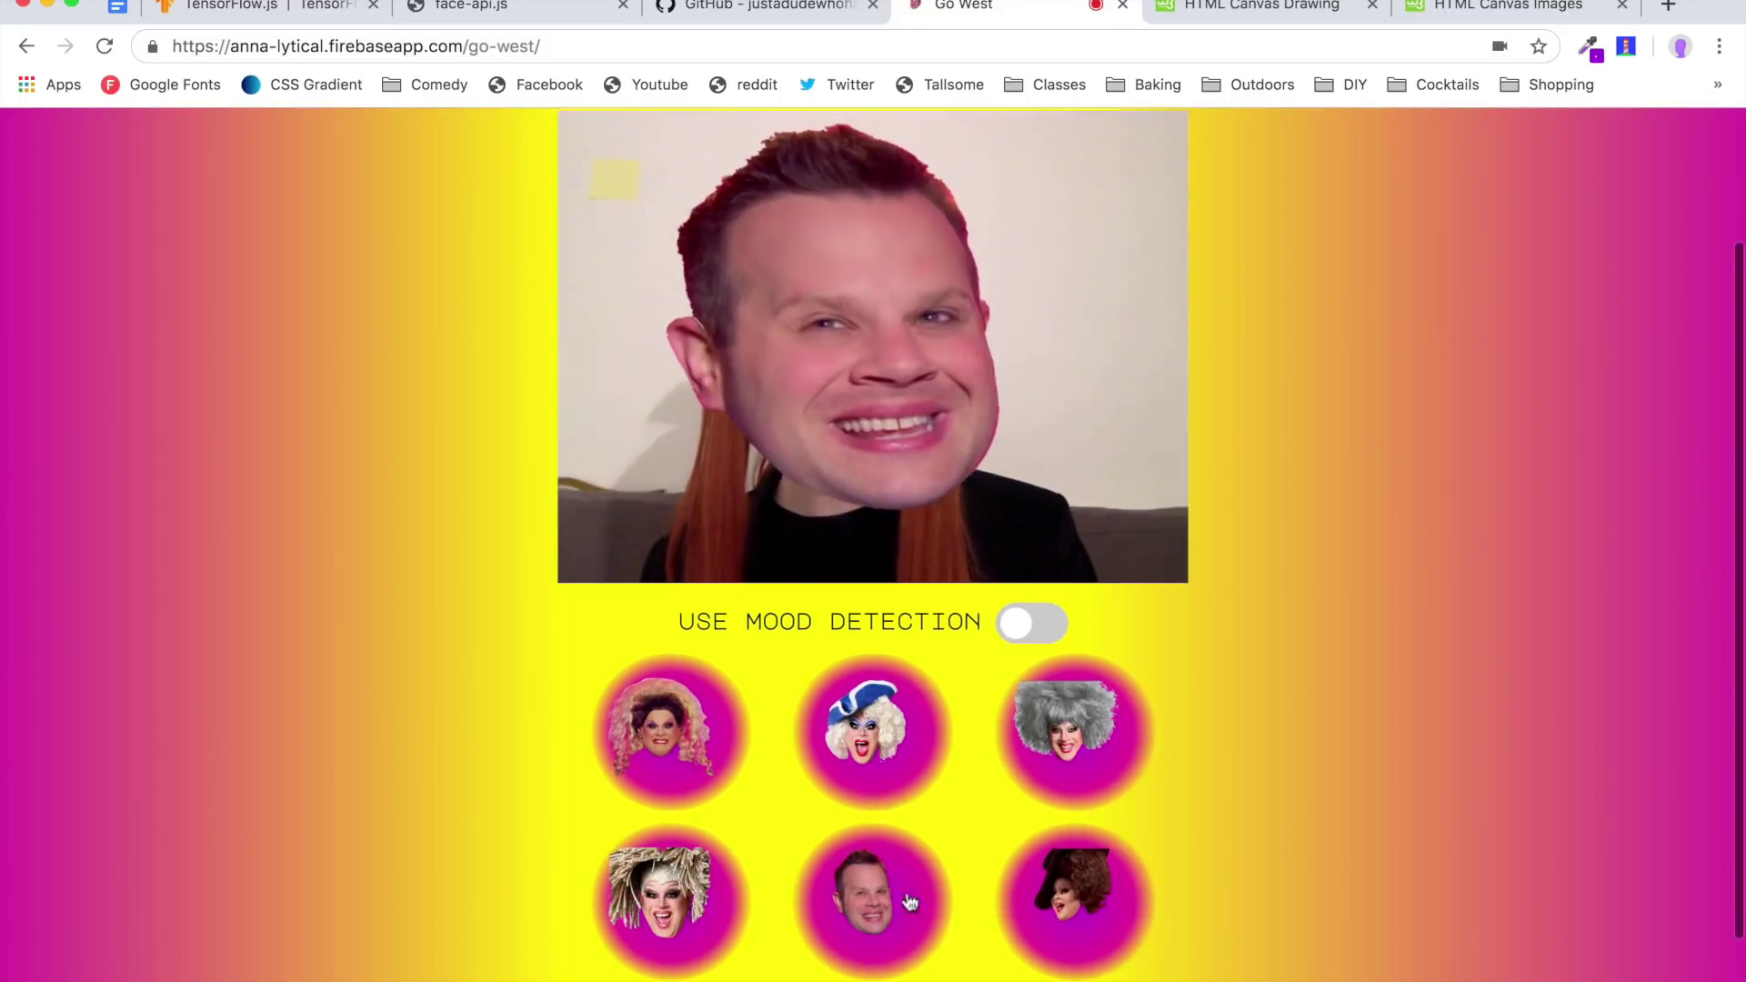
- Switch the overlay to the brown-haired hat face and enable Use Mood Detection
left_click(1102, 903)
scroll(1101, 908, "up", 3)
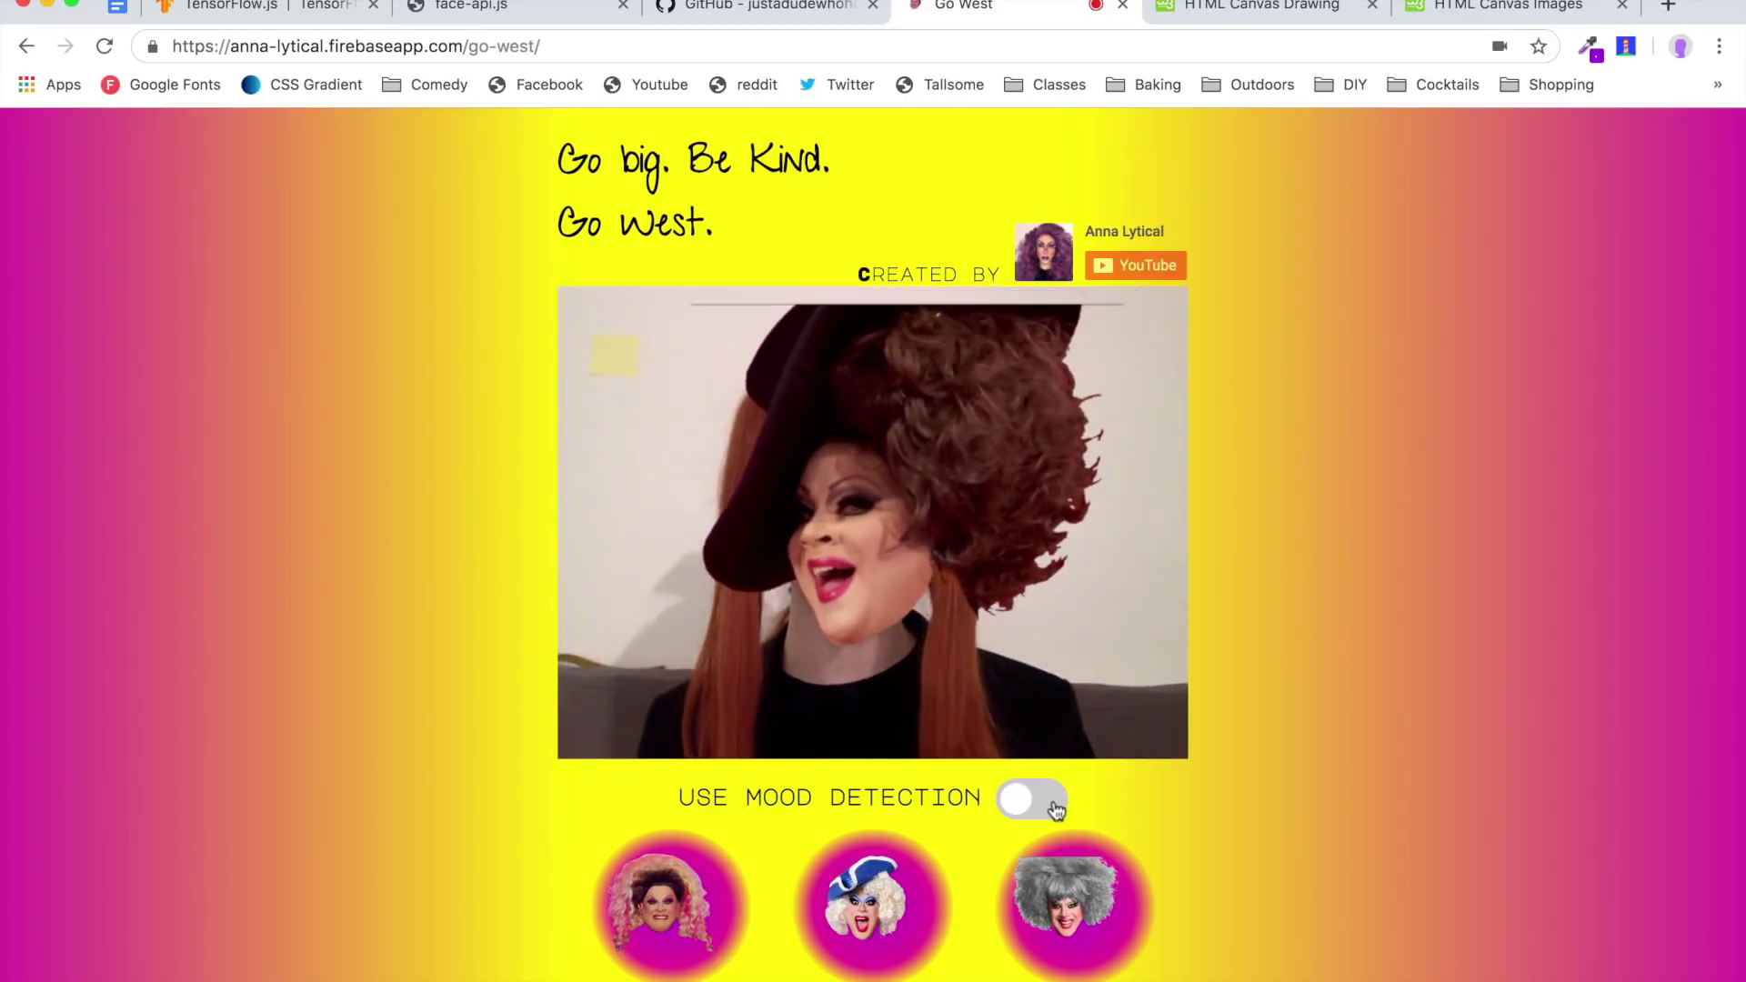
left_click(1054, 810)
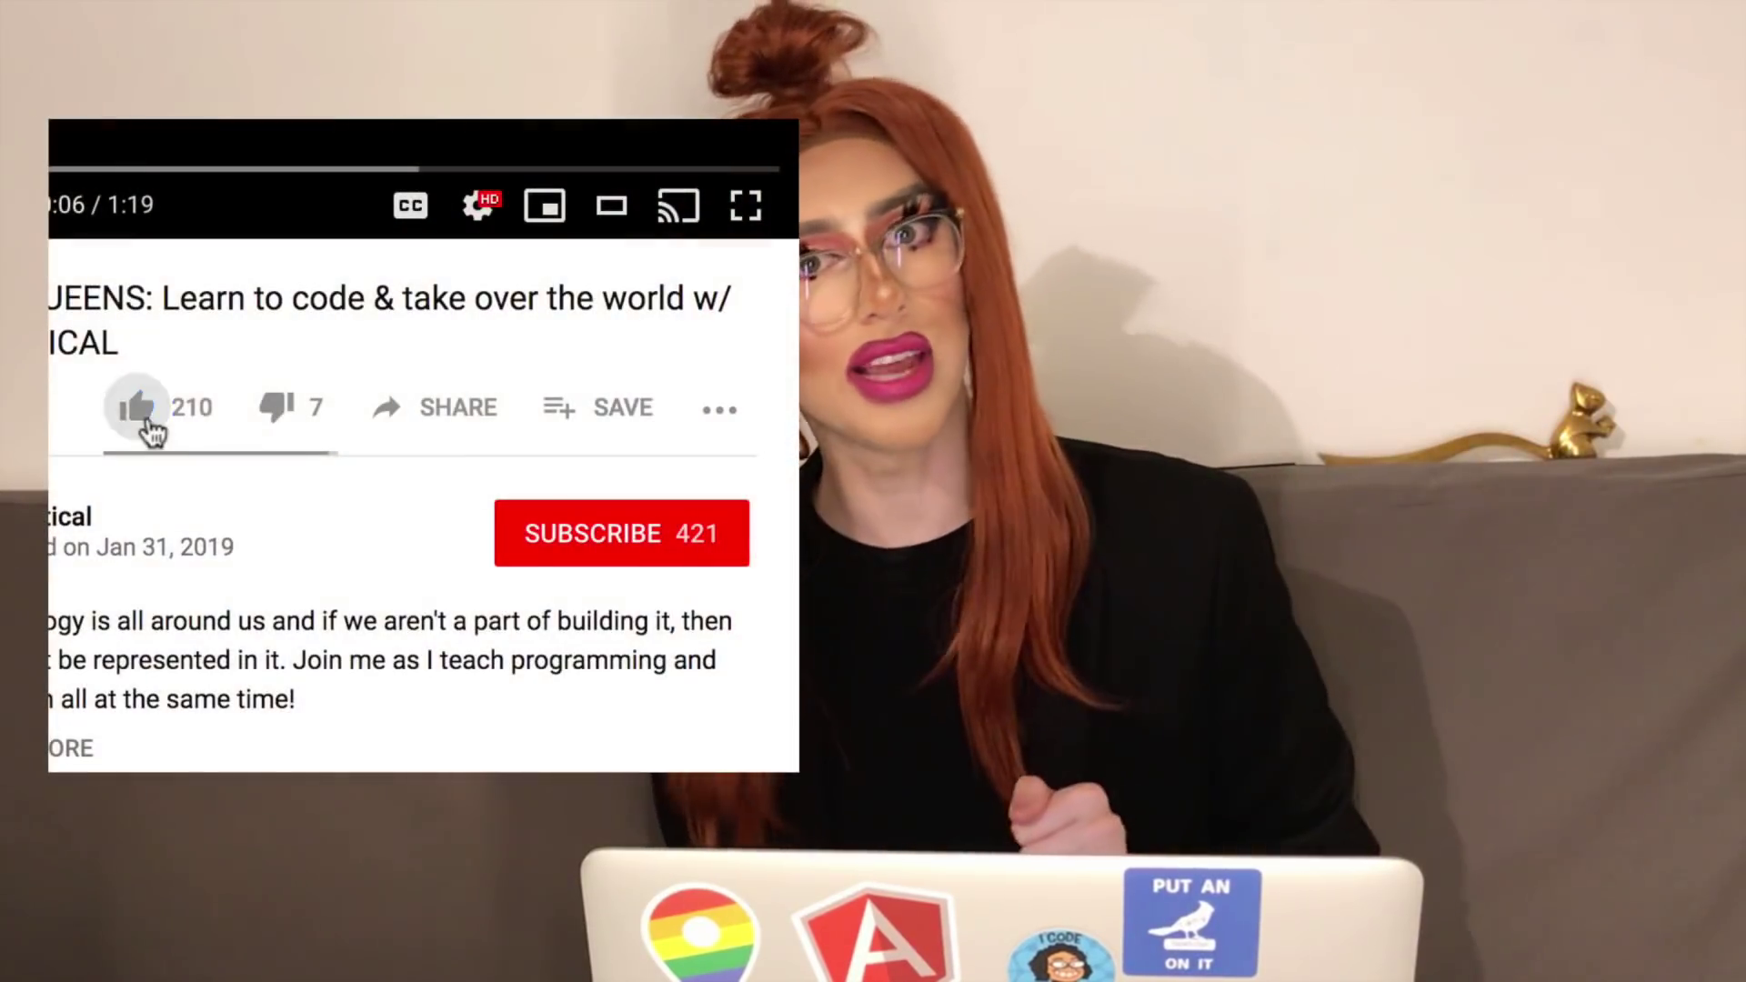
- Give the YouTube video a thumbs-up and subscribe to the channel
left_click(137, 411)
left_click(545, 539)
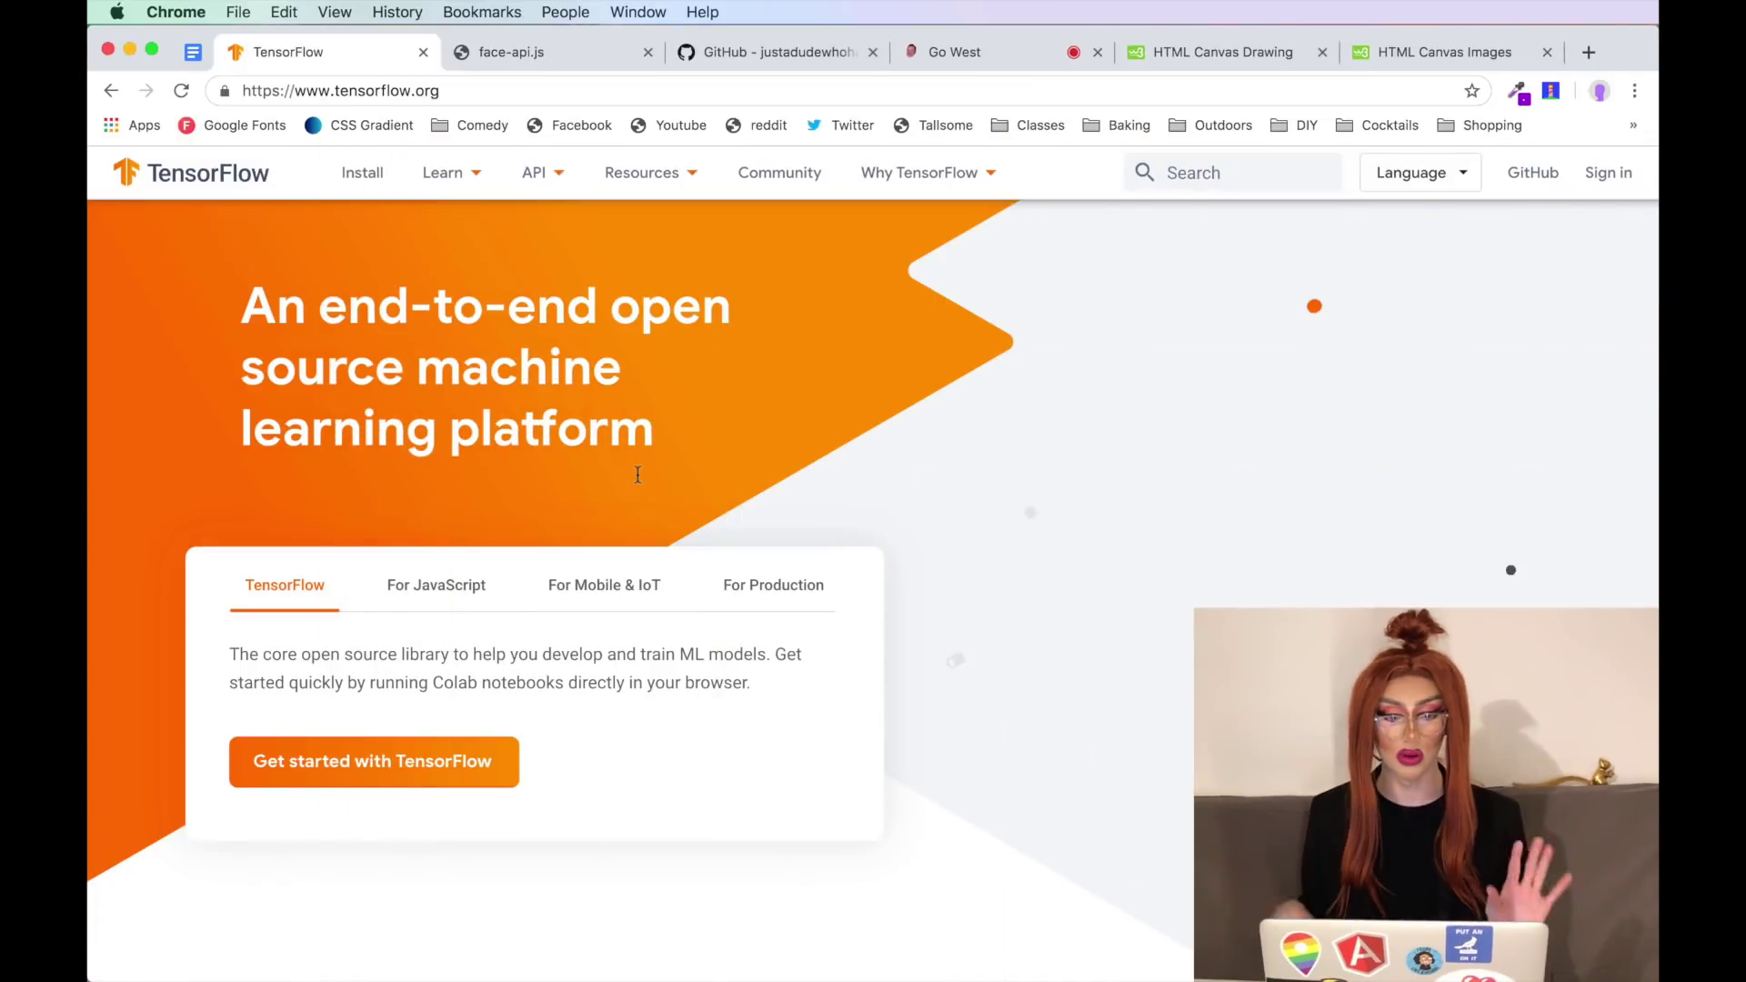
- From the TensorFlow.js page, go to See demos and launch the Webcam Controller demo
left_click_drag(442, 358, 569, 444)
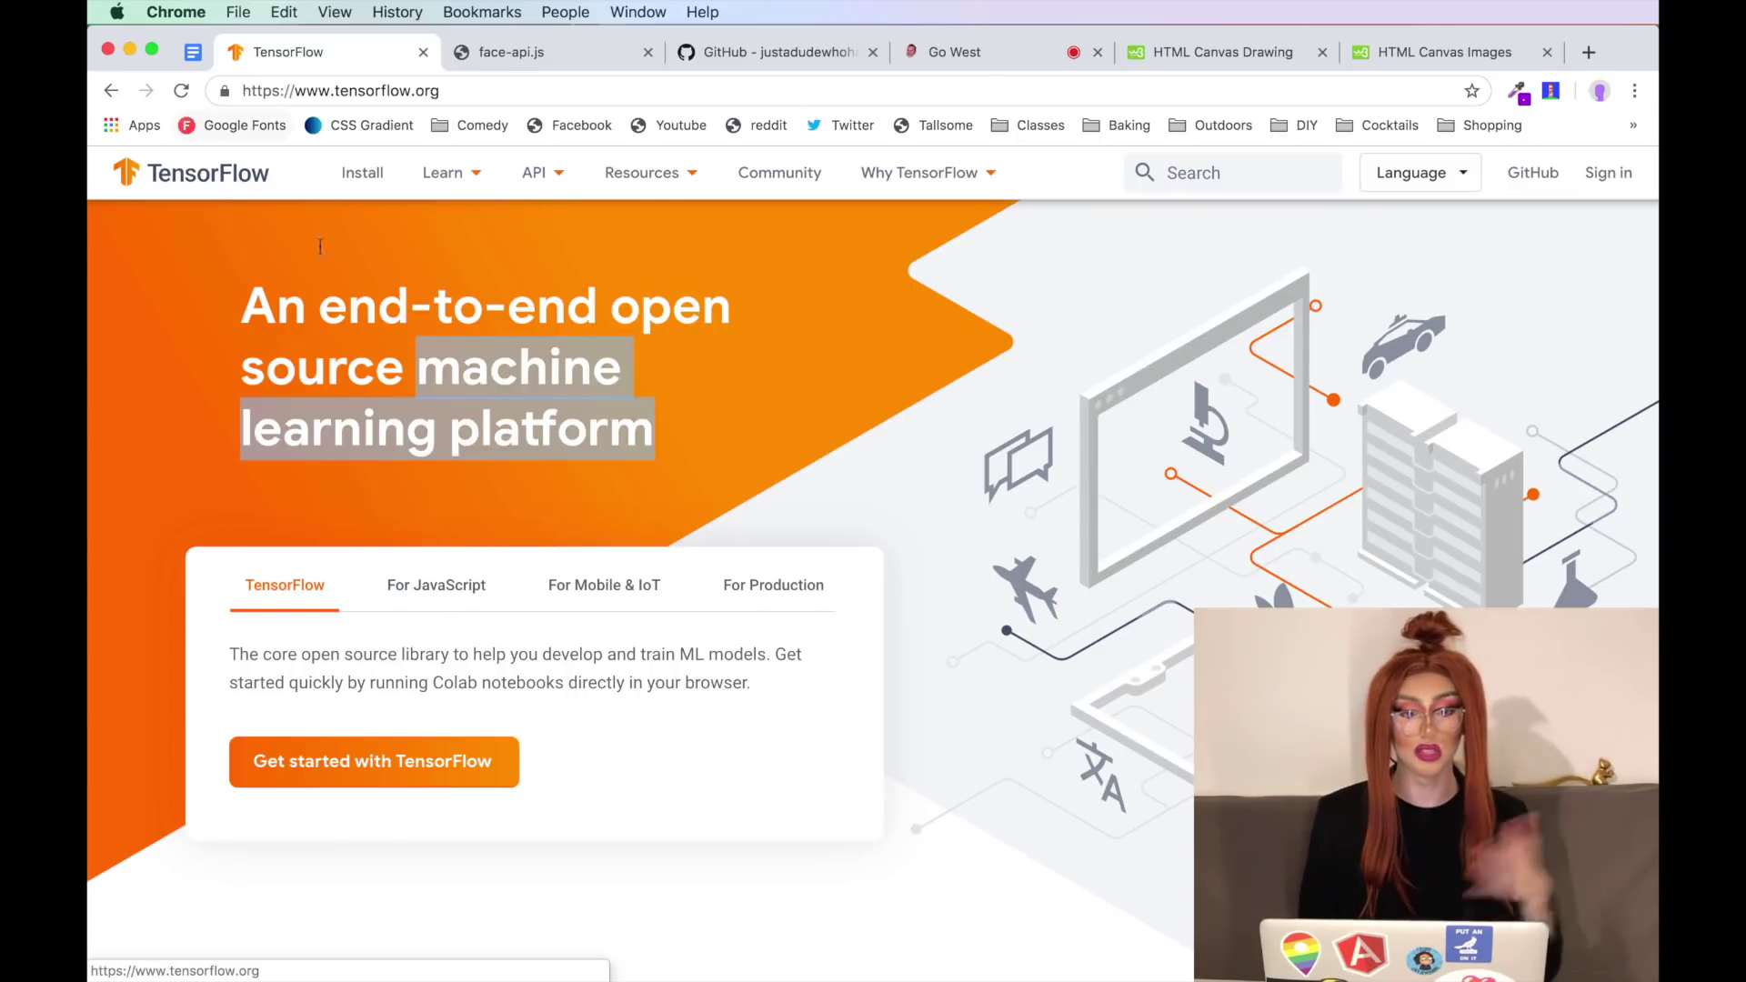
left_click(372, 318)
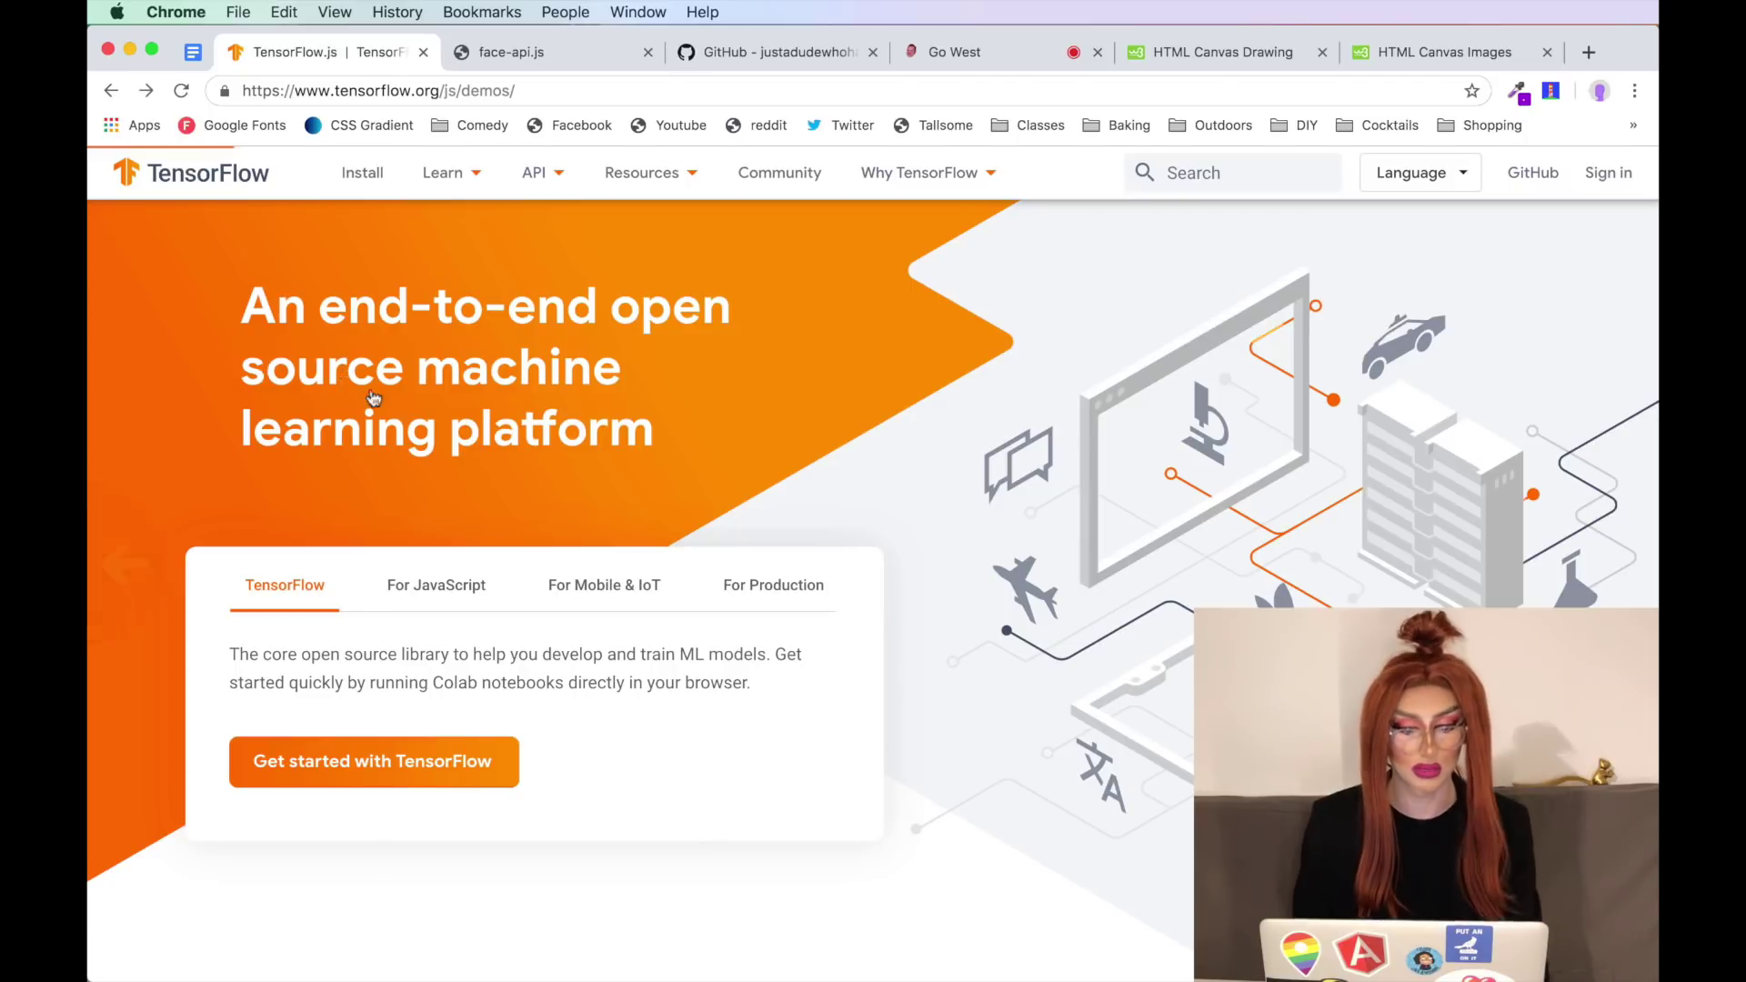
scroll(449, 565, "left", 5)
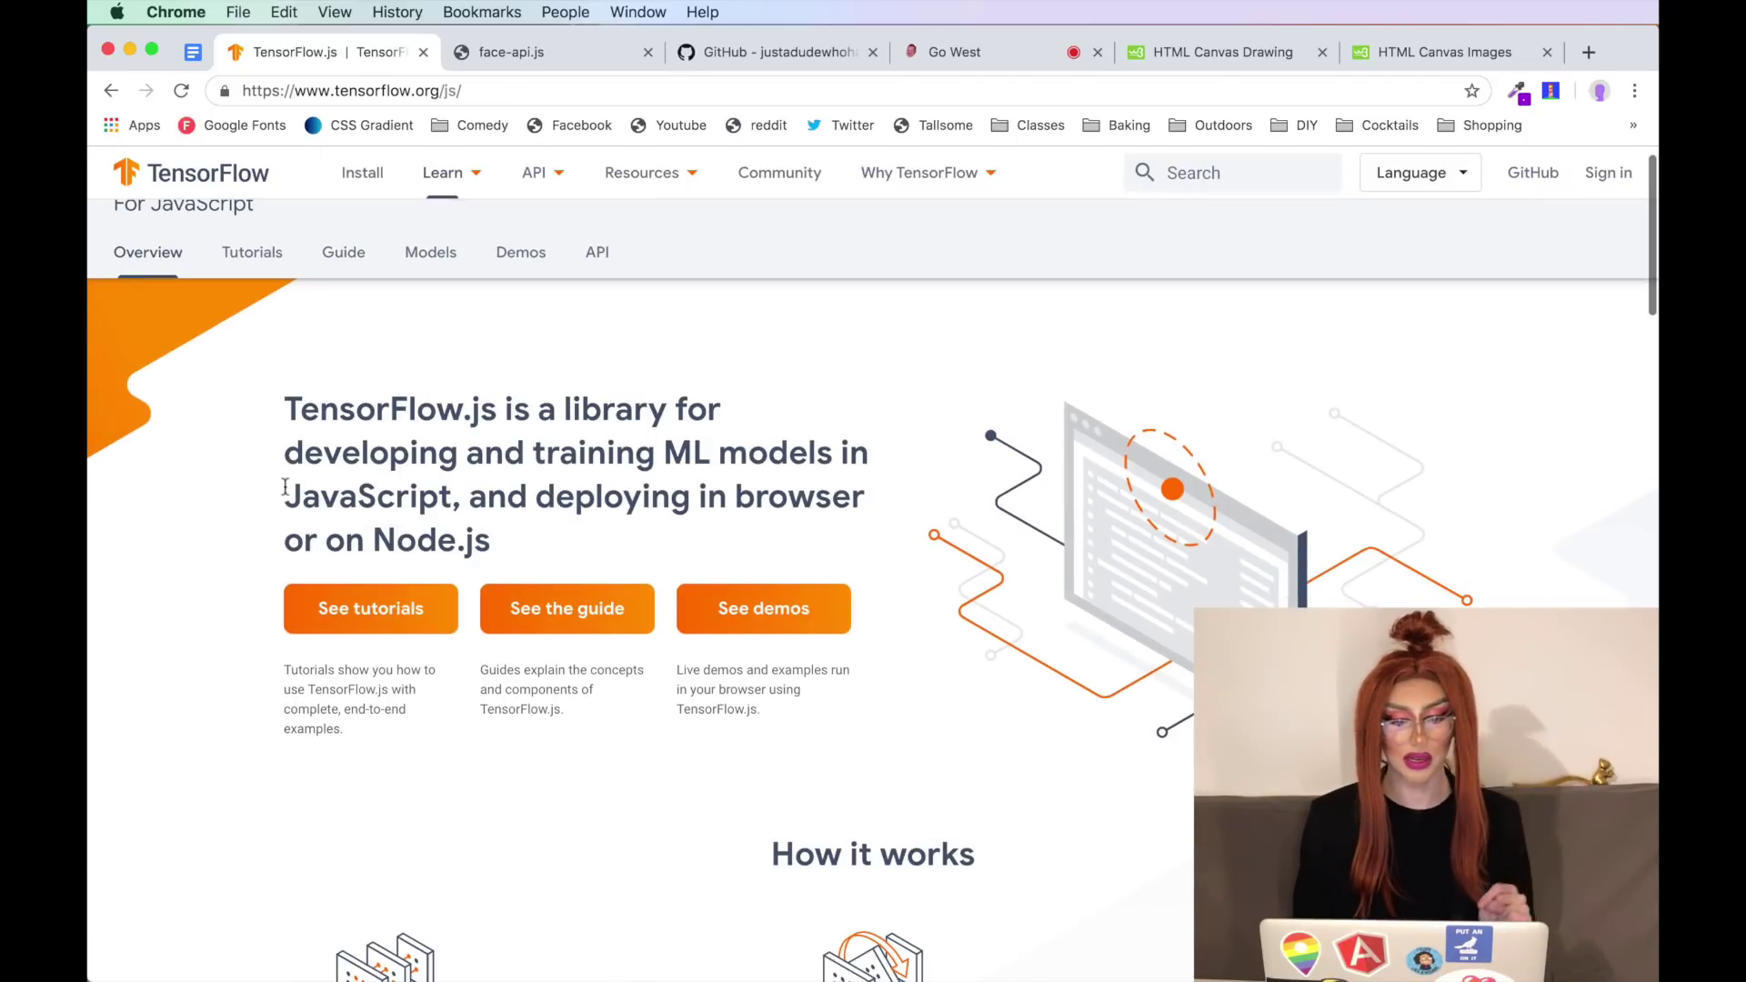
scroll(495, 691, "down", 3)
scroll(495, 692, "down", 2)
scroll(495, 691, "up", 3)
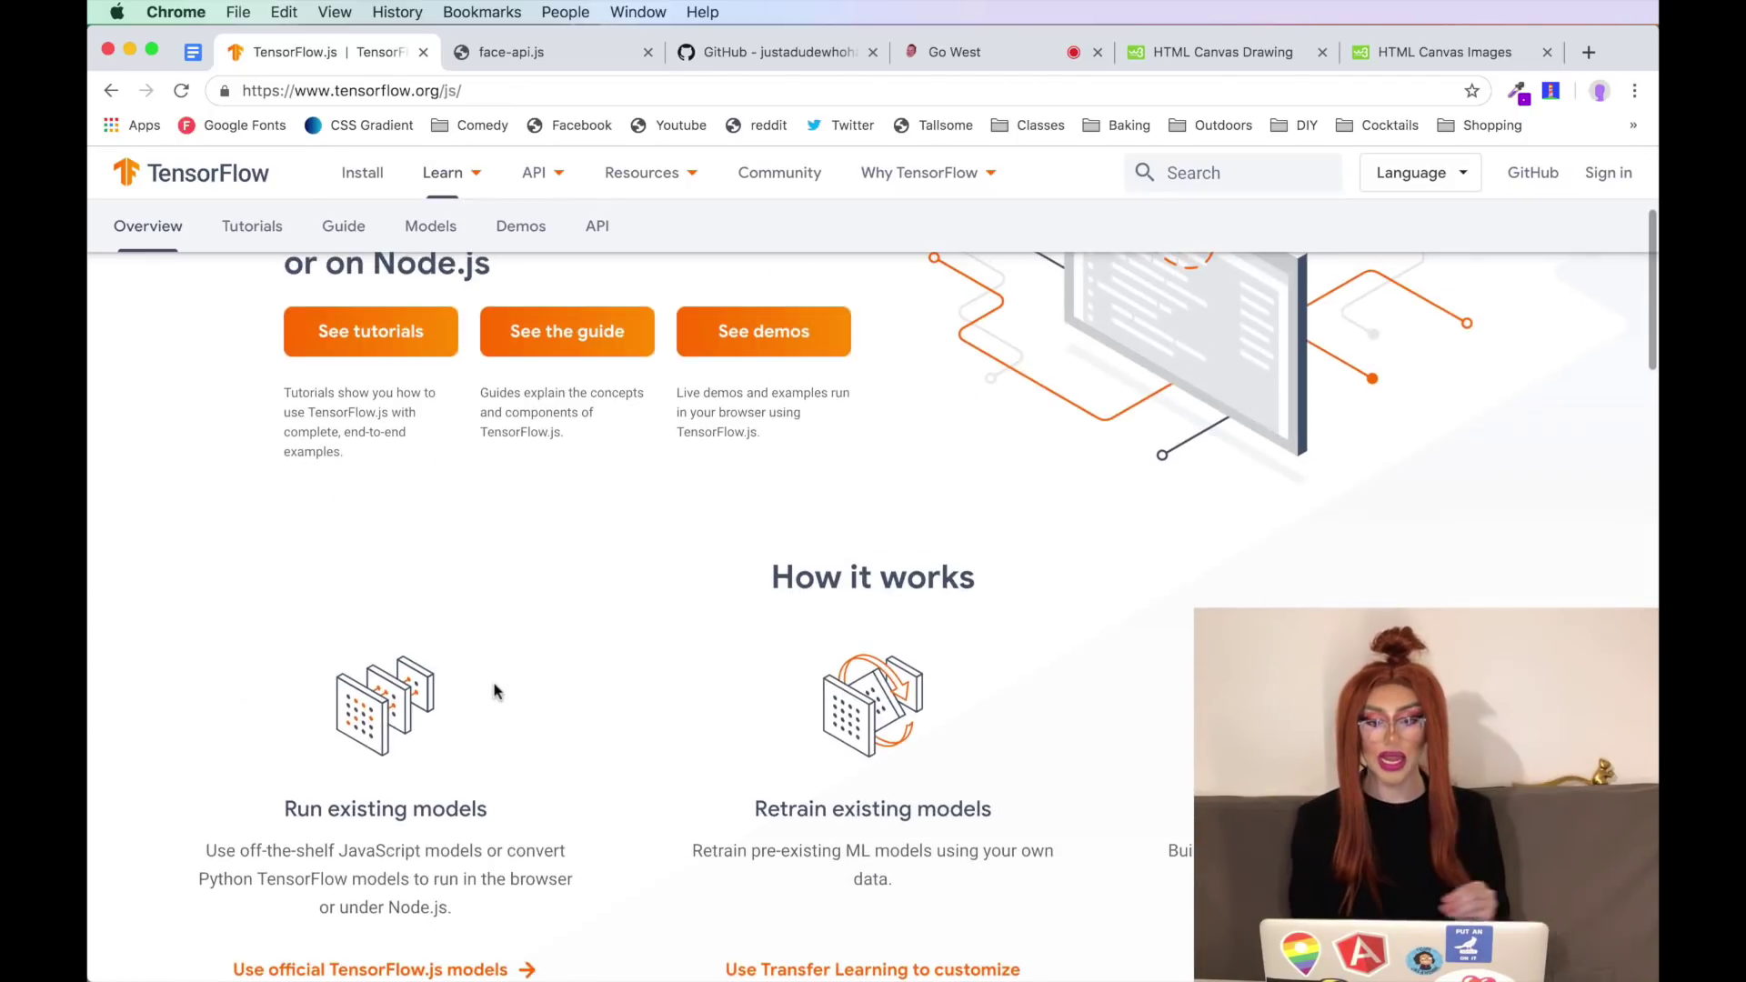
scroll(495, 692, "up", 3)
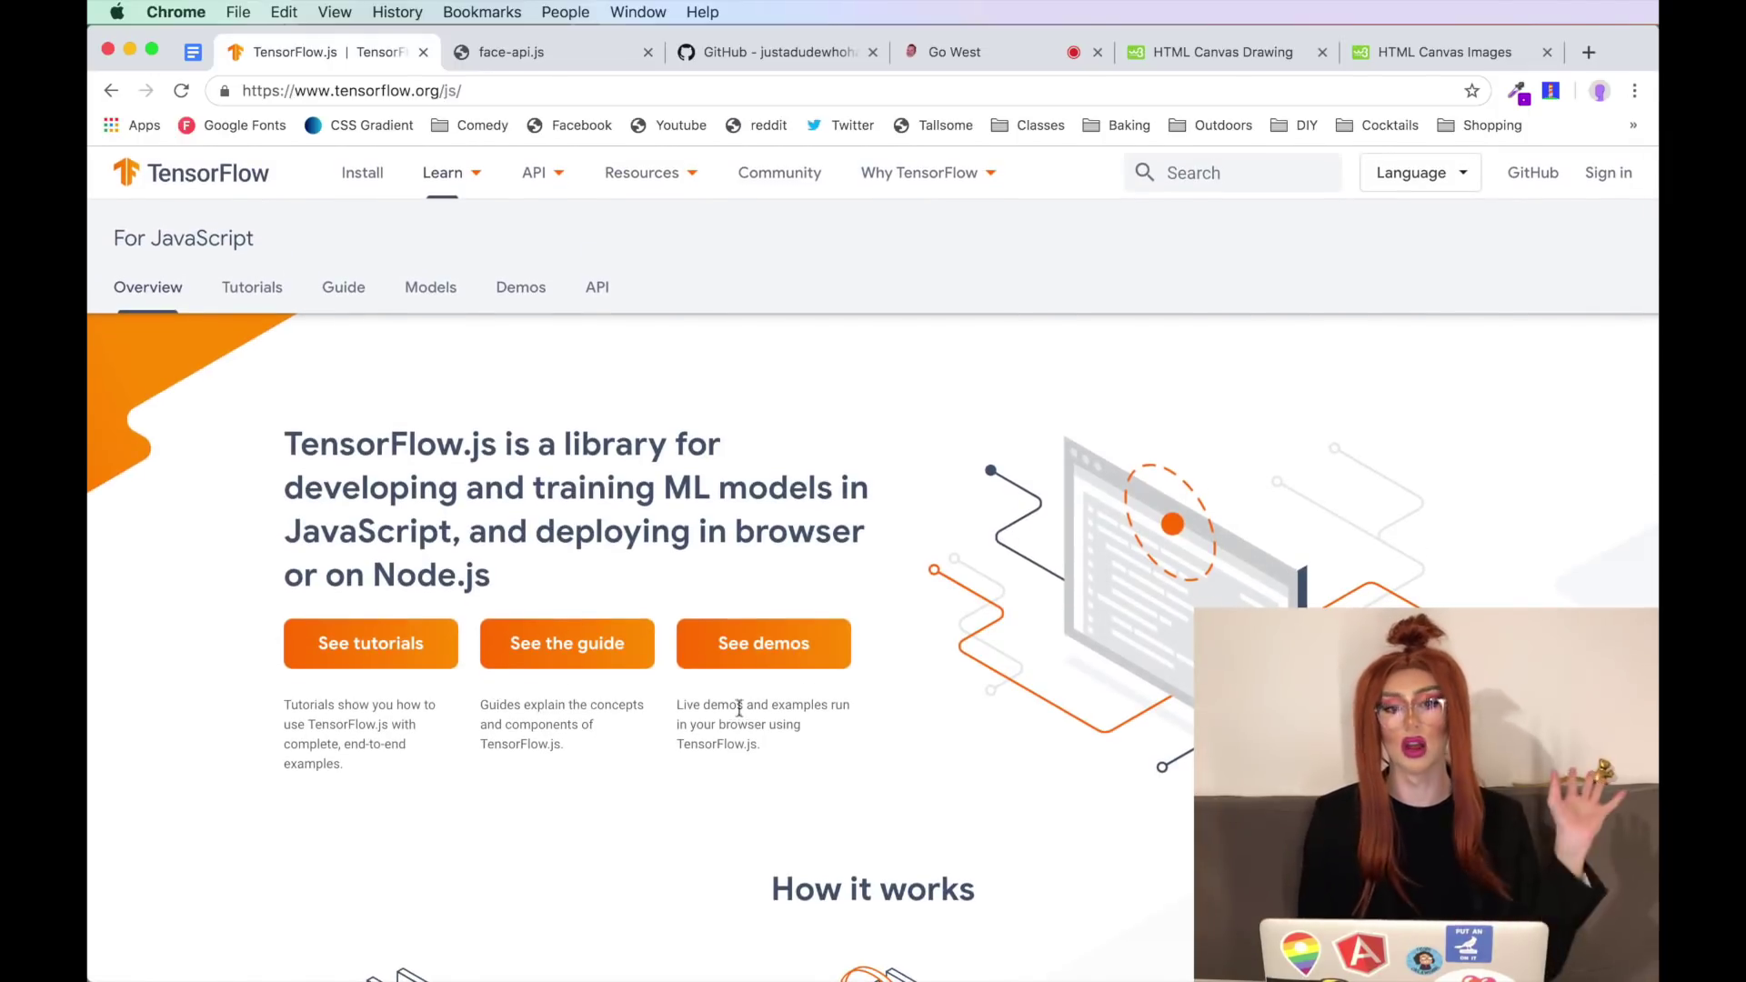
left_click(696, 661)
scroll(628, 556, "down", 2)
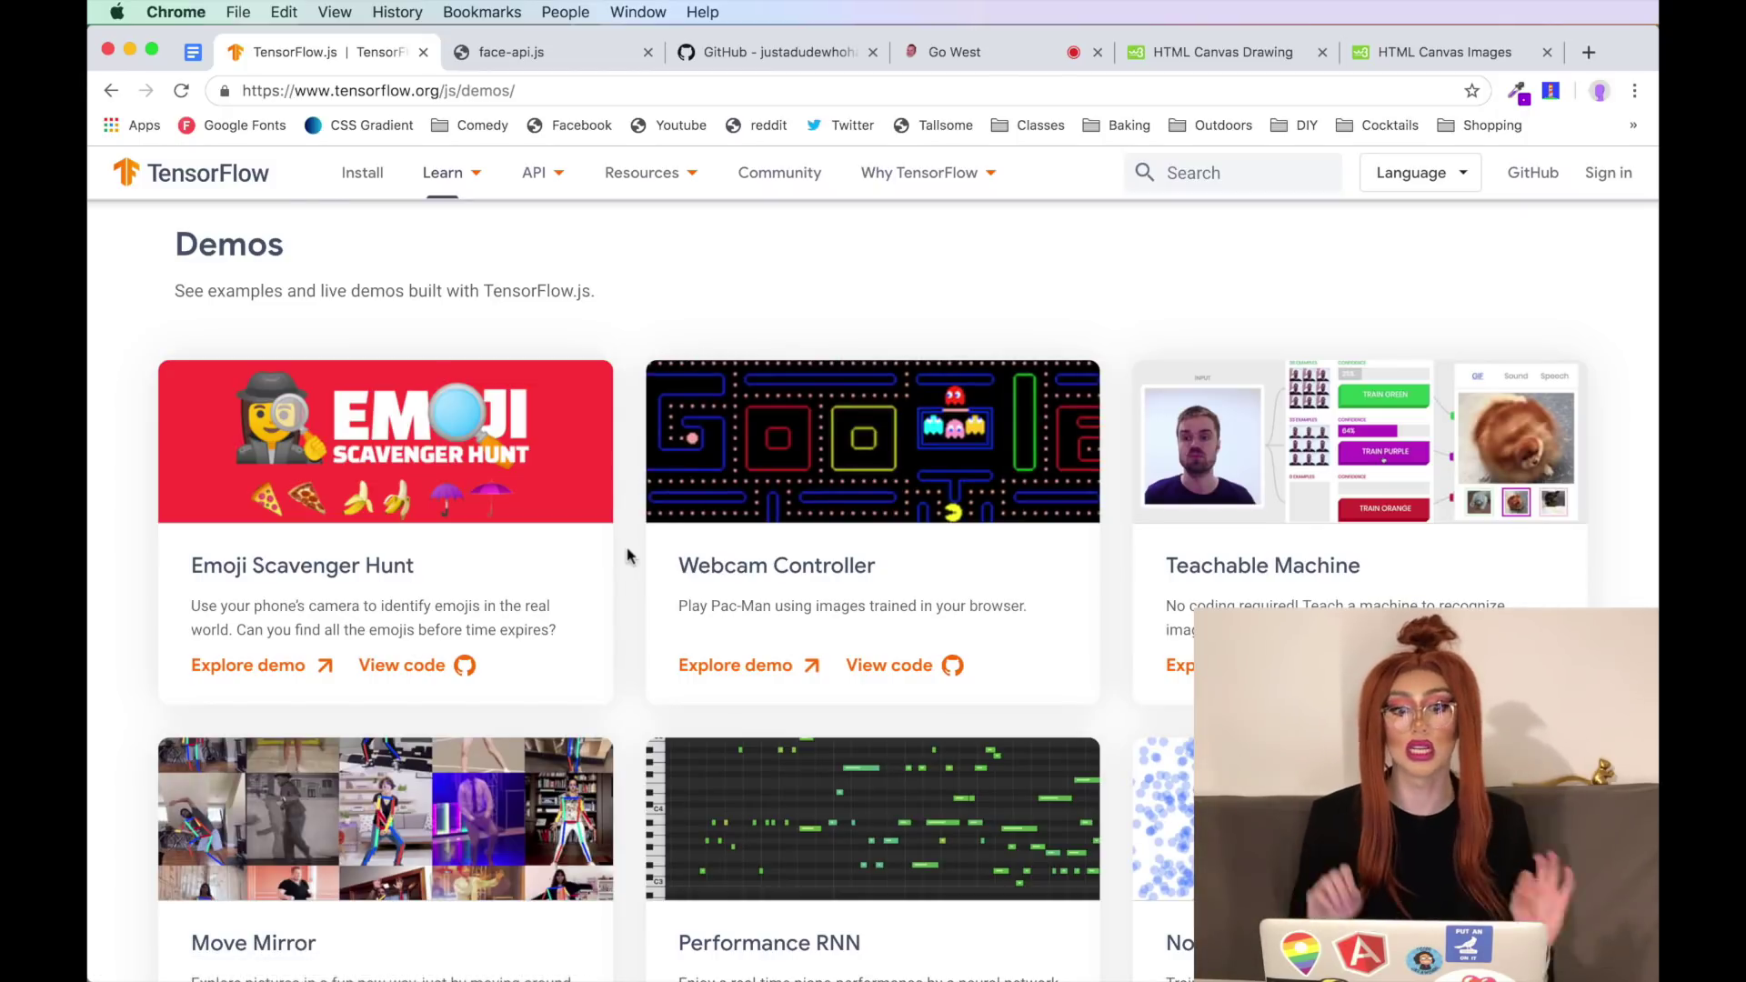
scroll(642, 614, "down", 1)
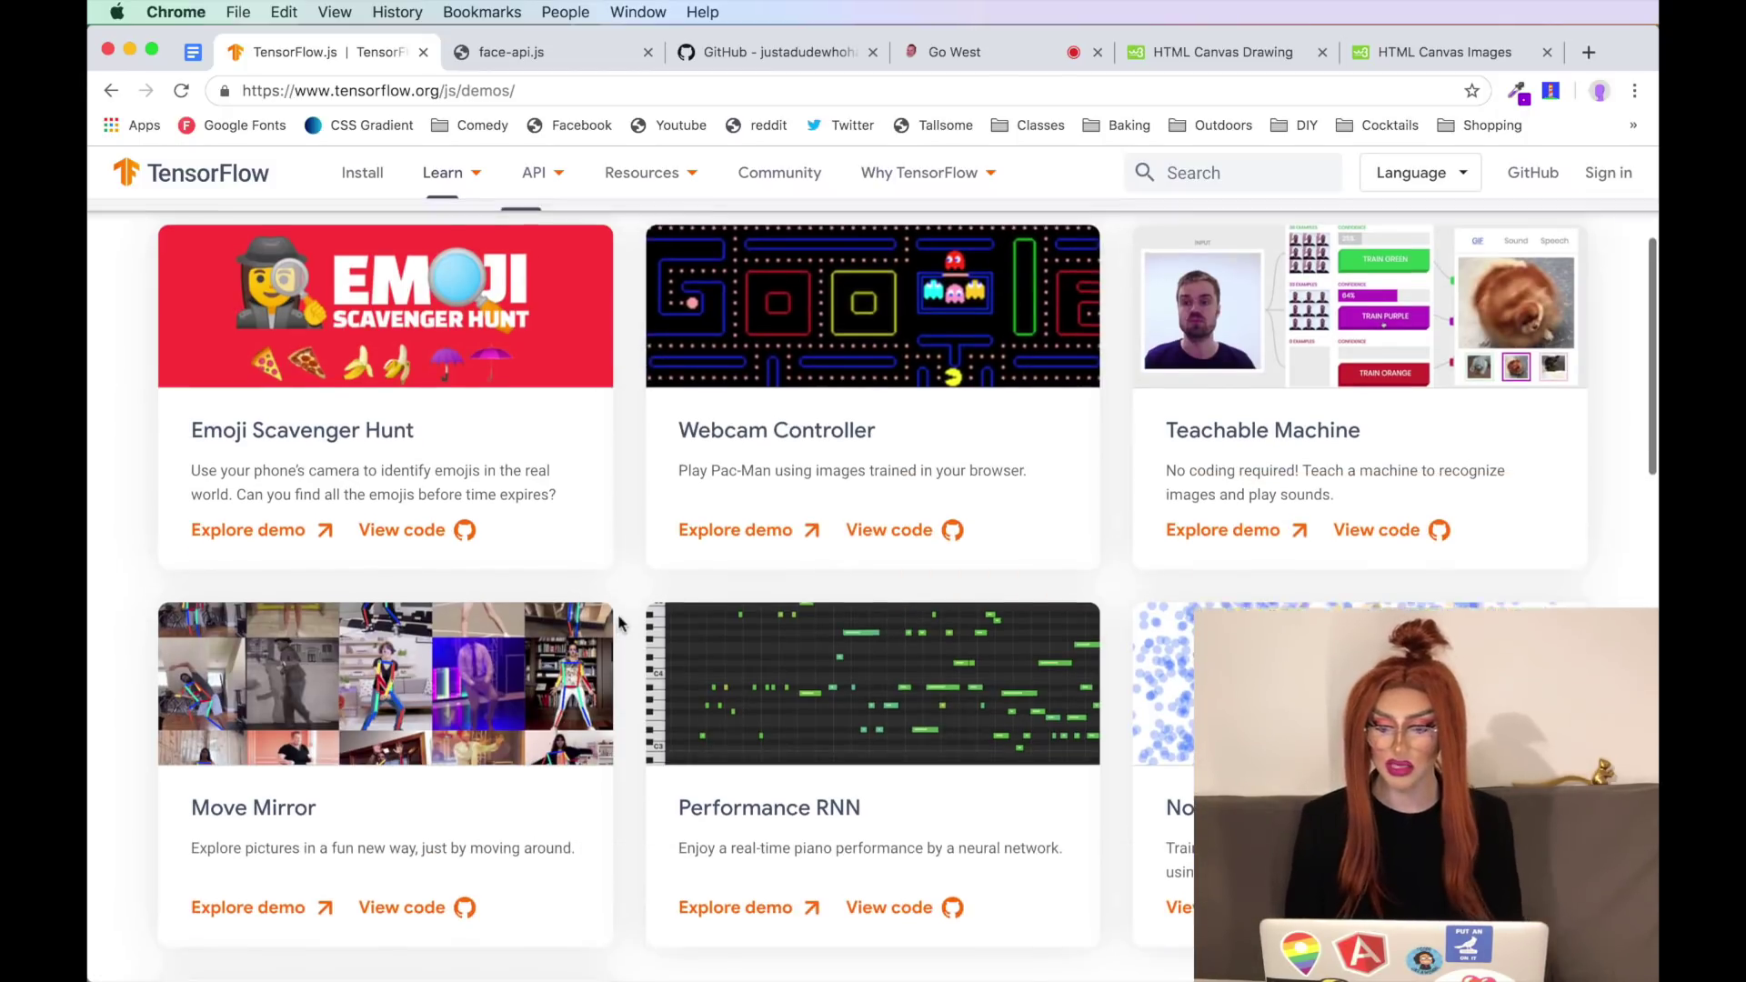
left_click(759, 534)
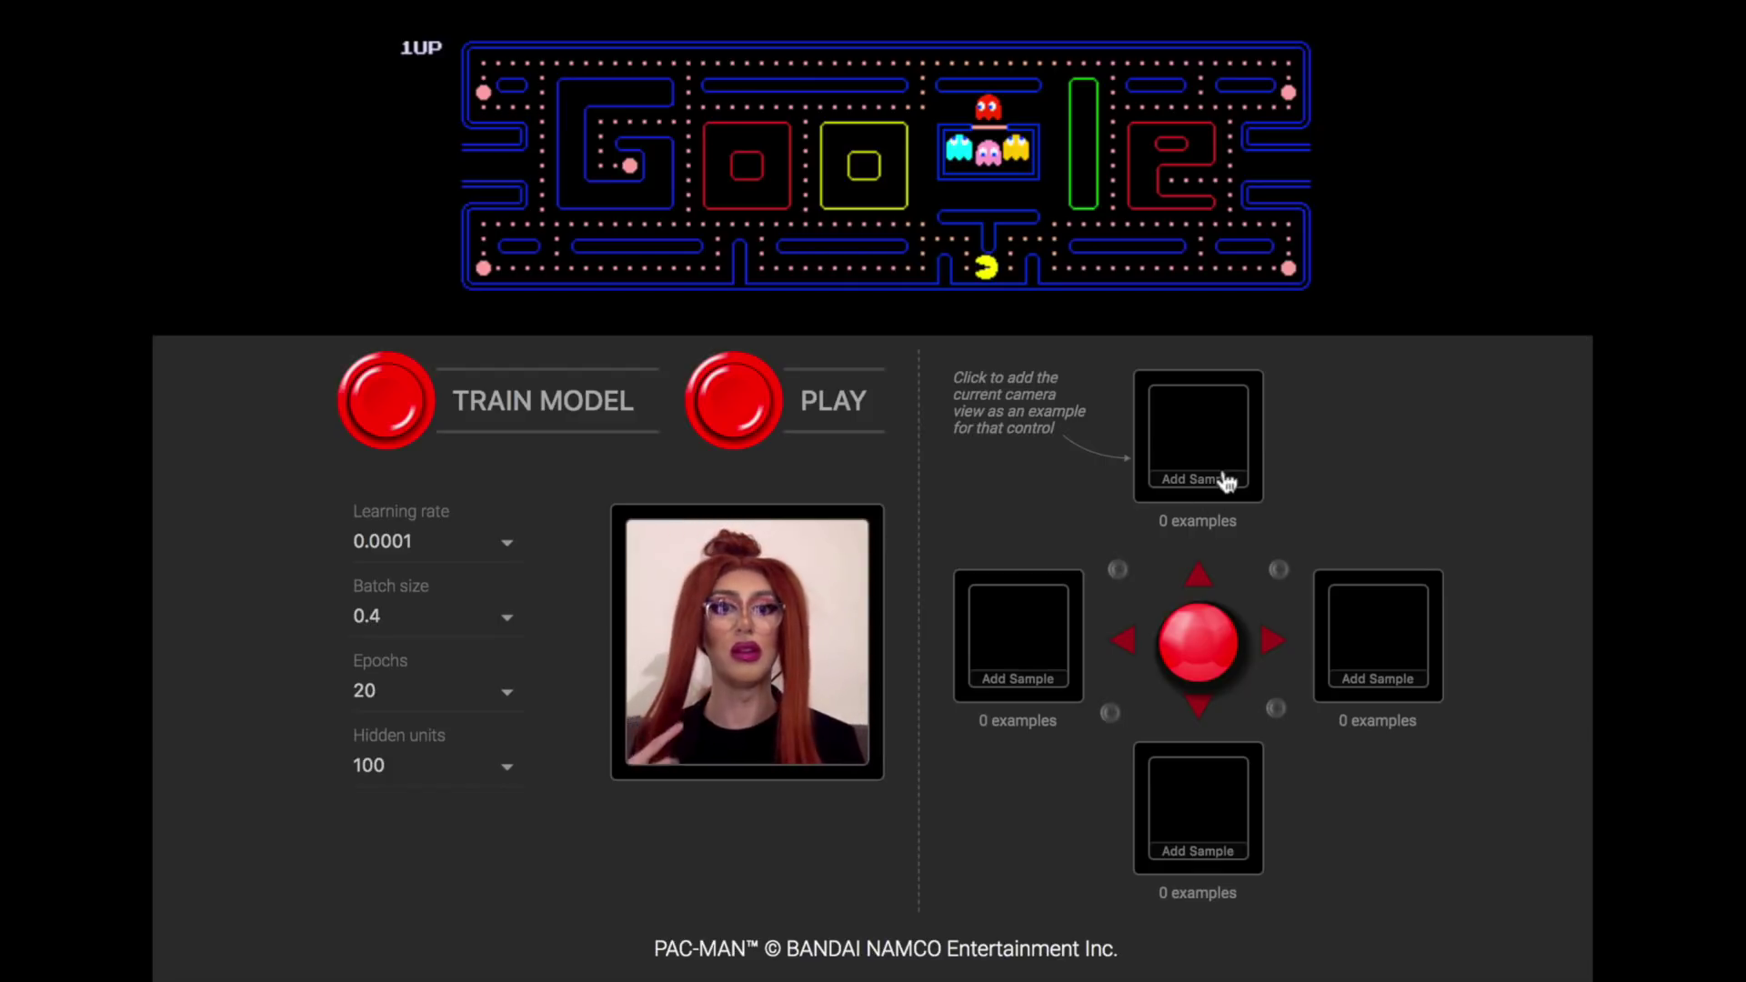
- Capture webcam samples for up, left, right and down, then train the Pac-Man model
left_click_drag(1219, 480, 1252, 678)
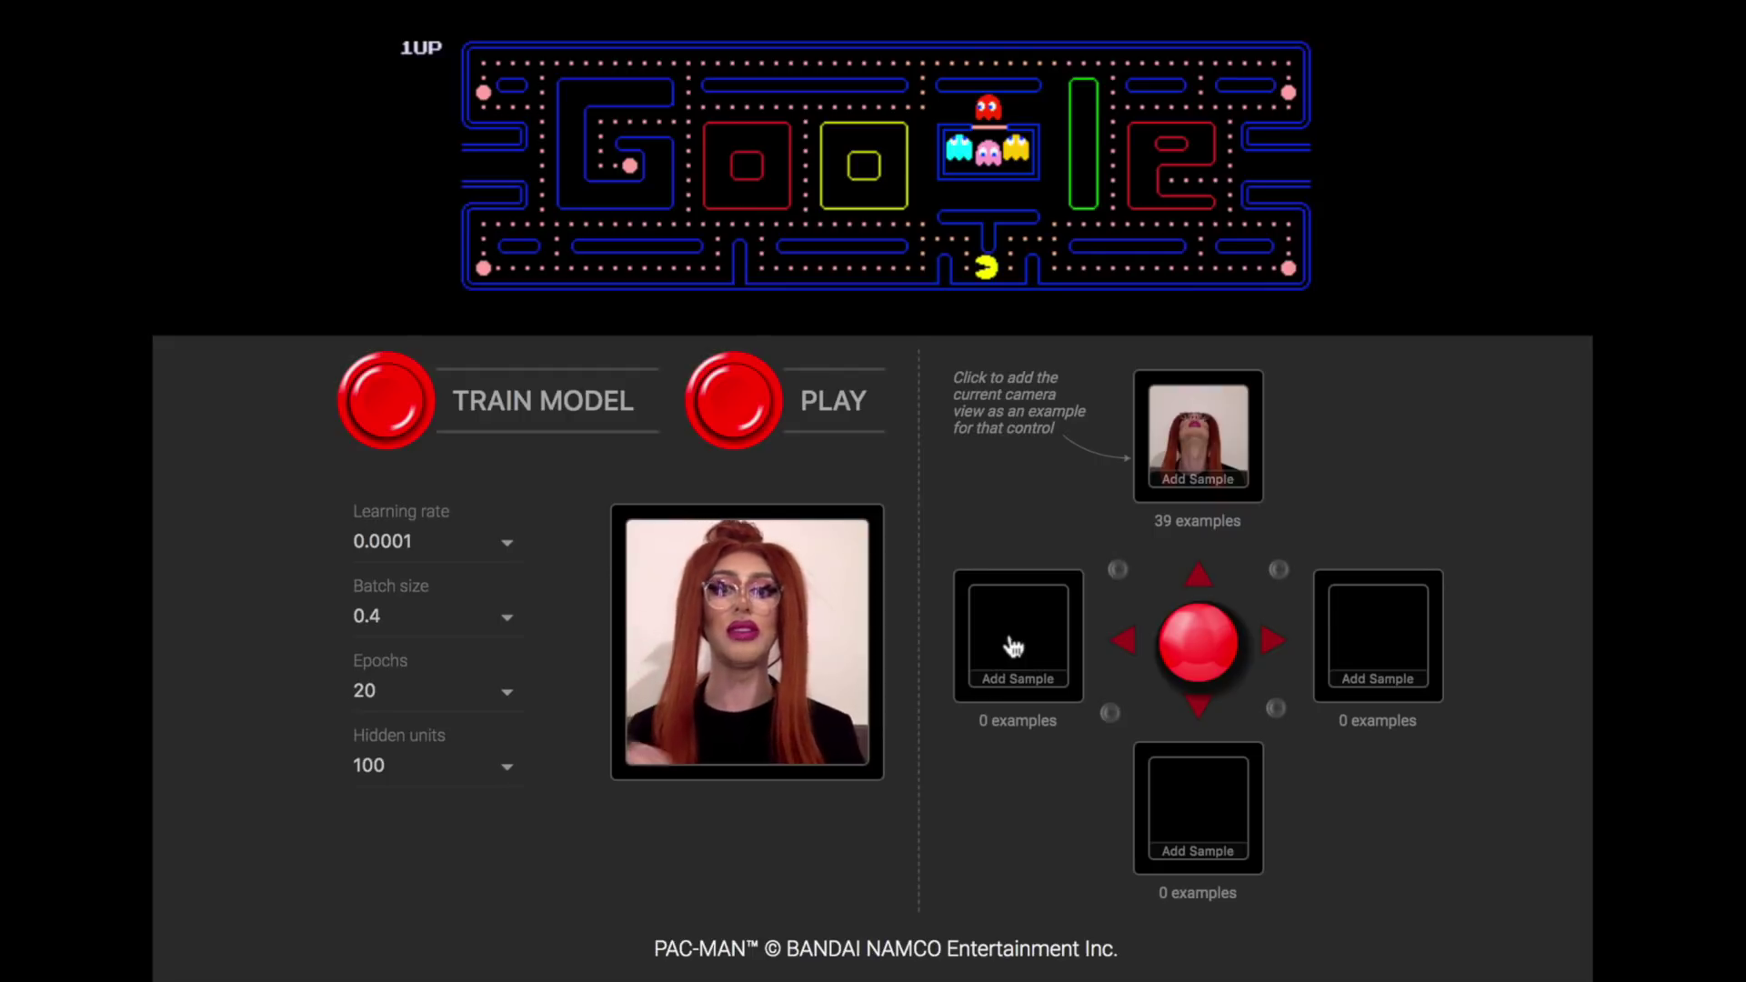
left_click(1012, 647)
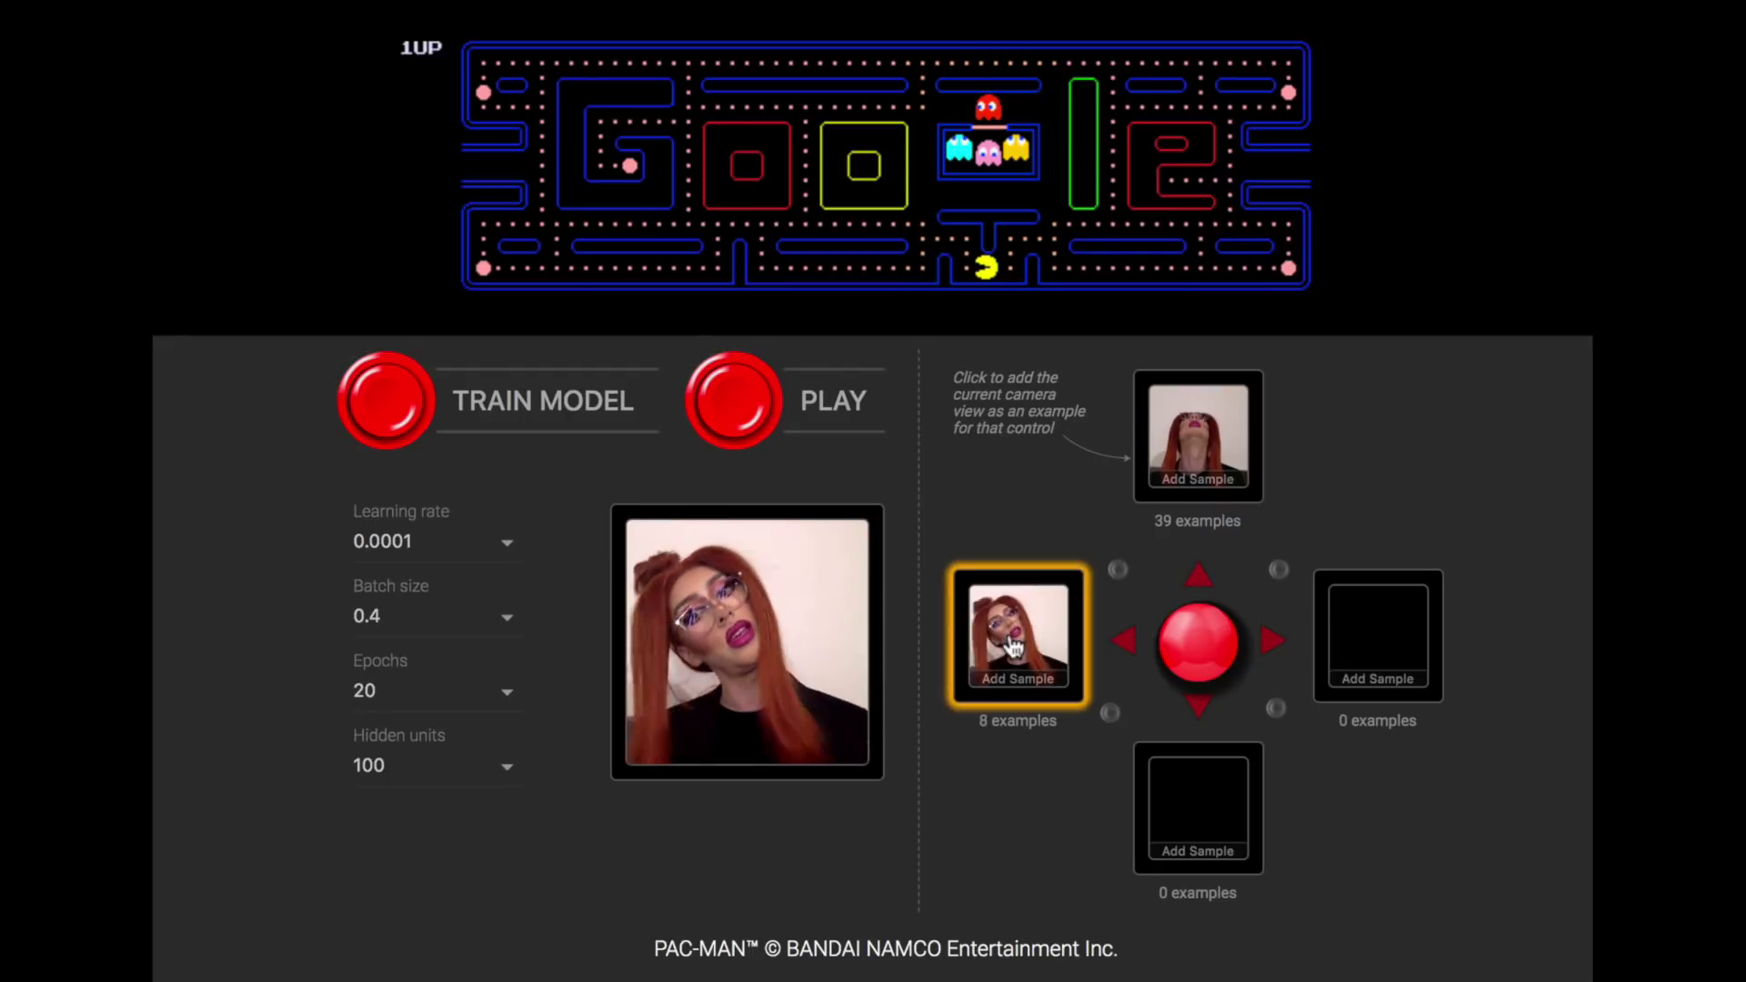
left_click_drag(1013, 648, 1362, 660)
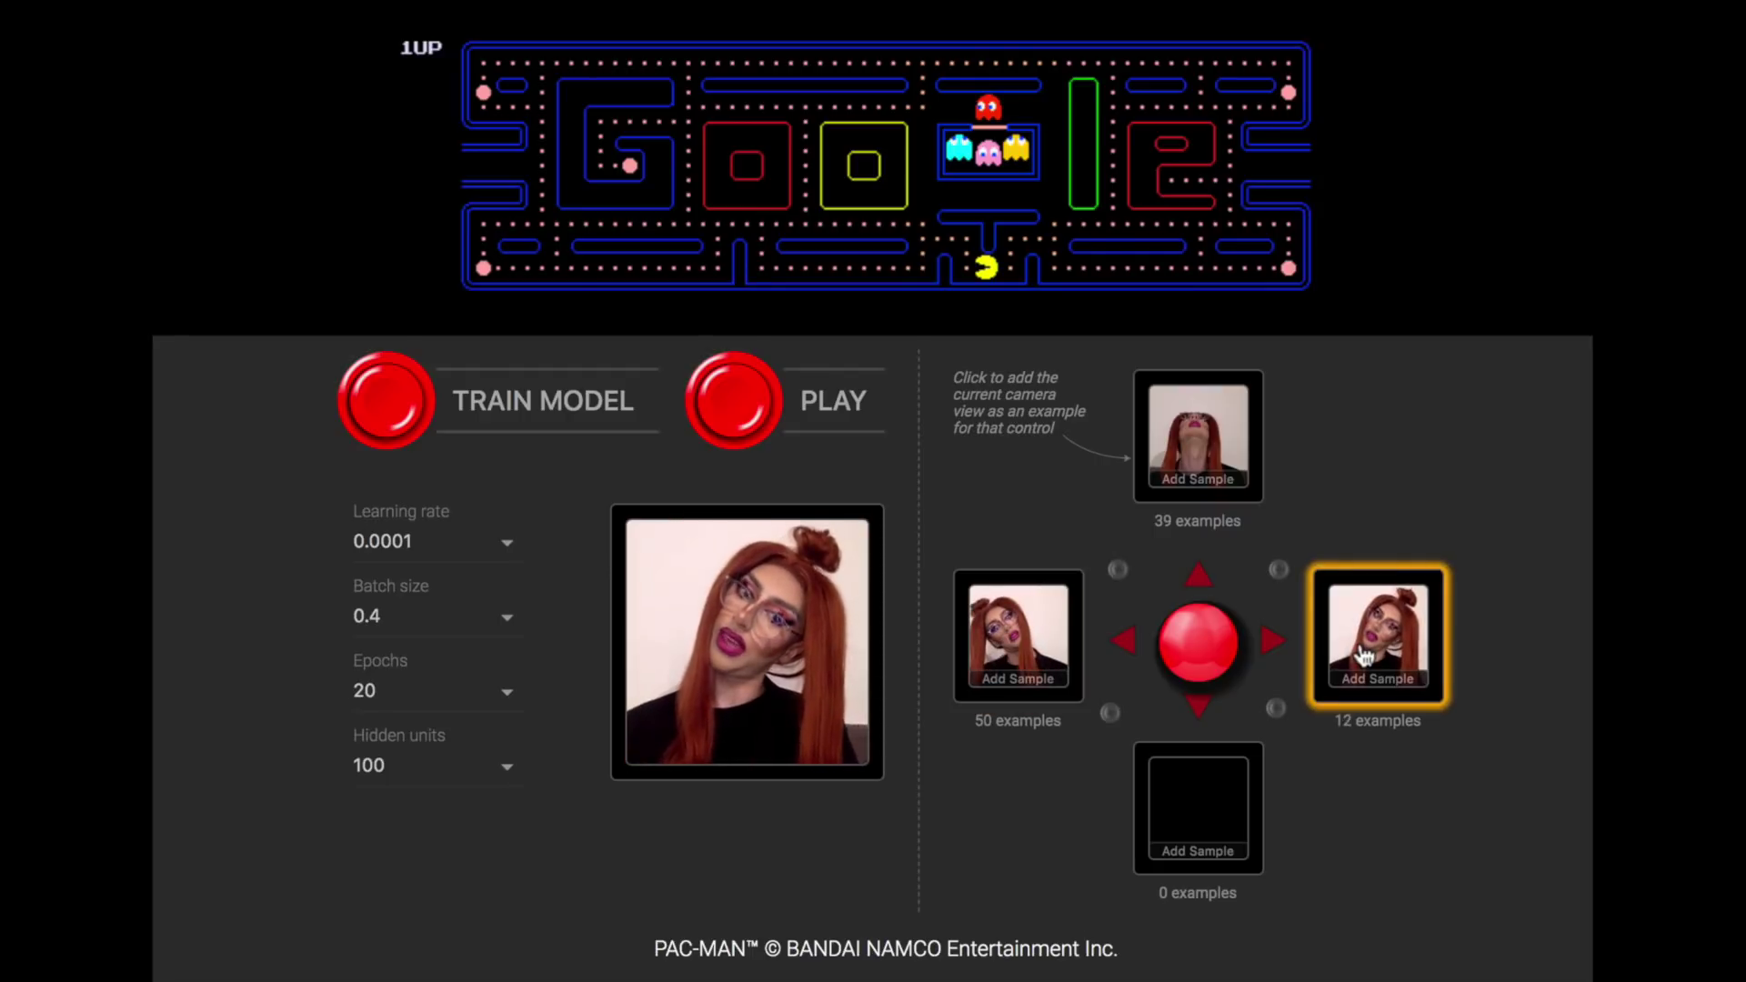
left_click(1223, 811)
left_click_drag(1225, 814, 1201, 805)
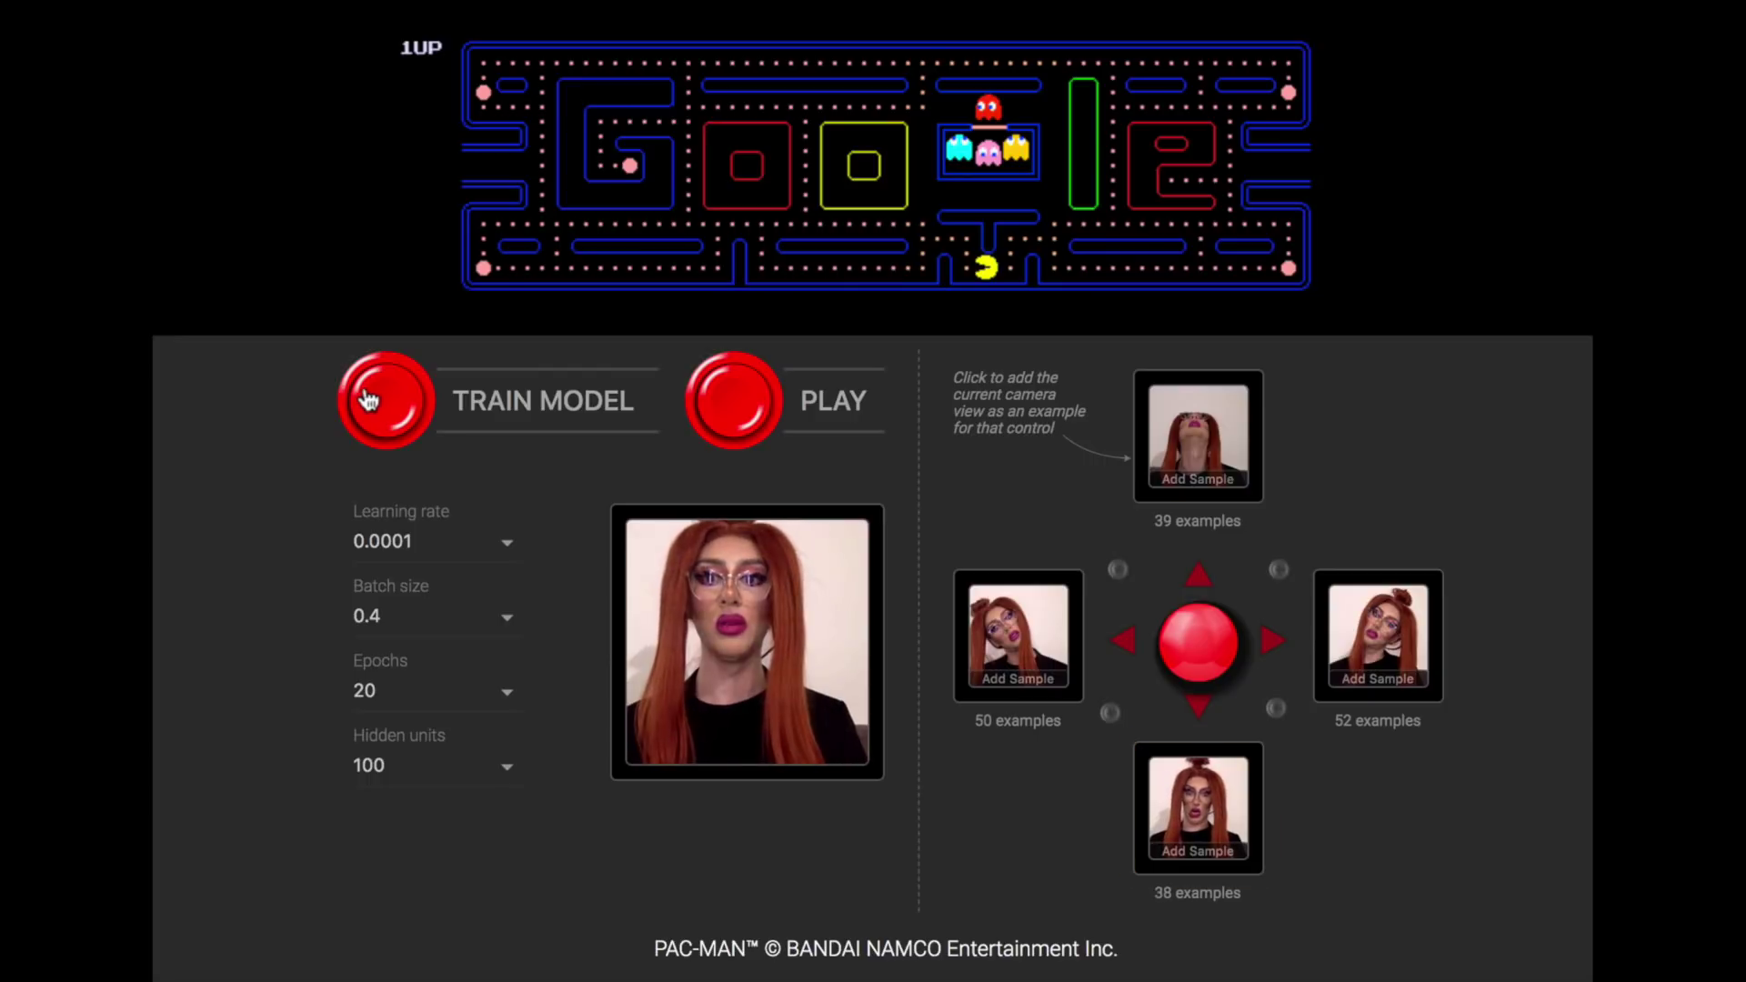
left_click(386, 400)
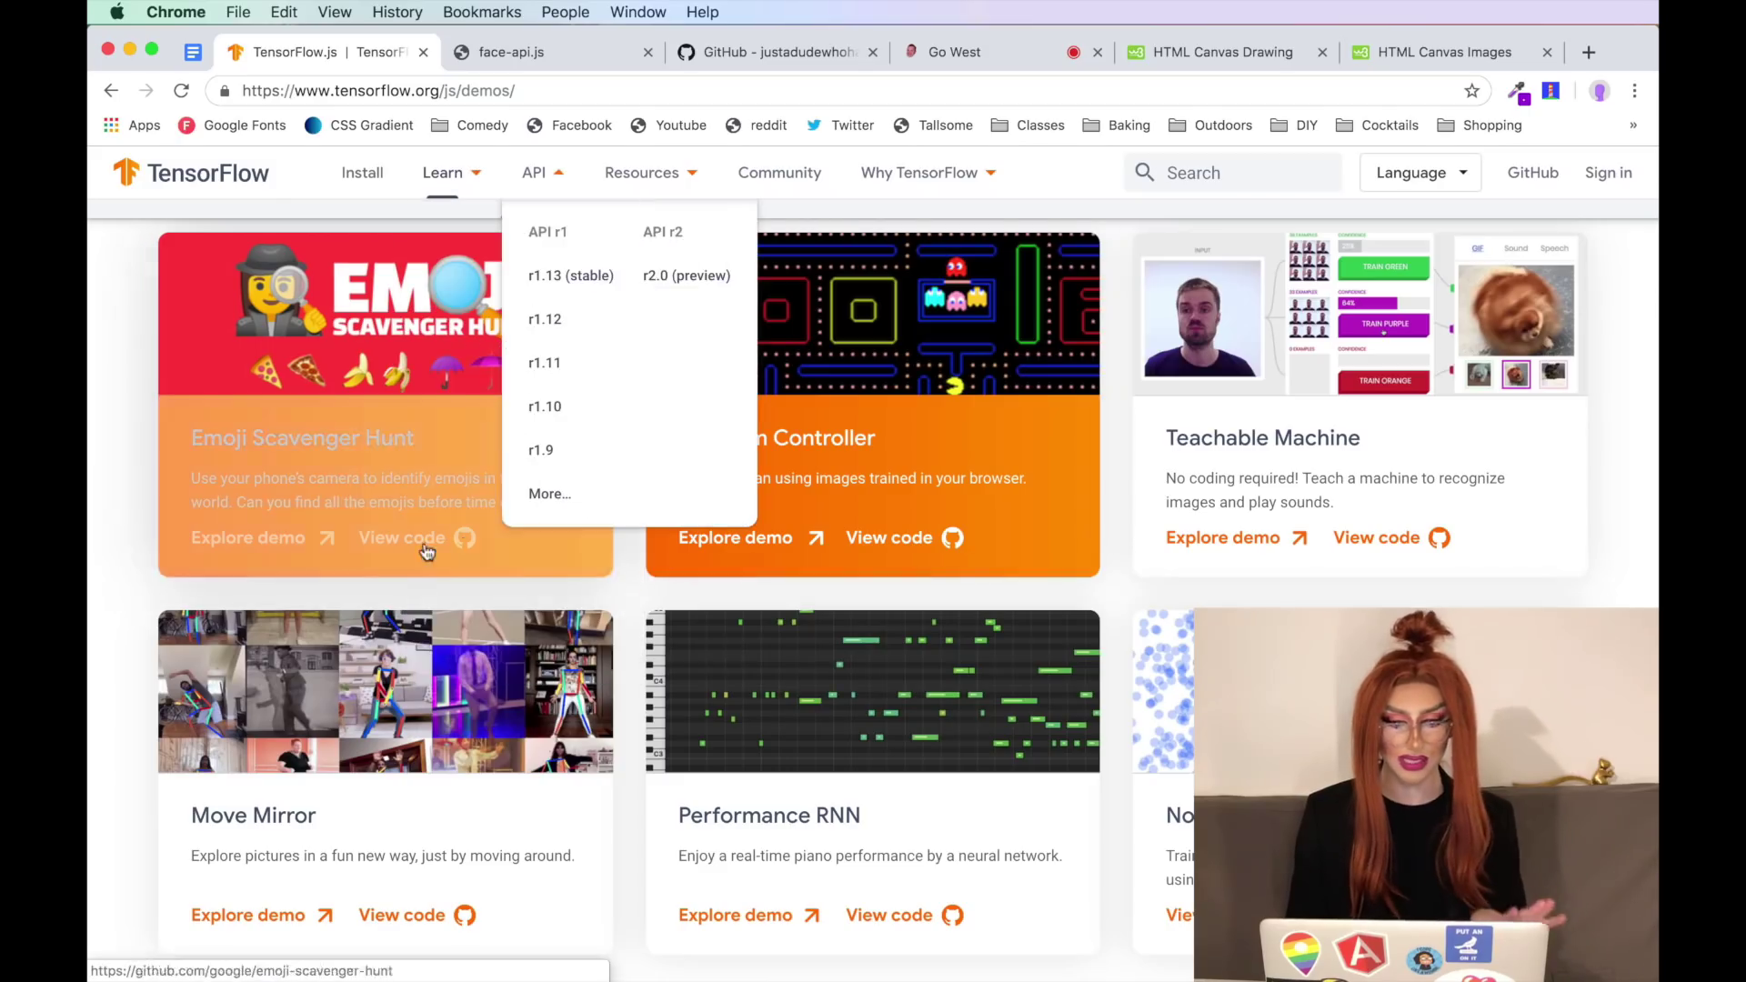
scroll(630, 623, "up", 3)
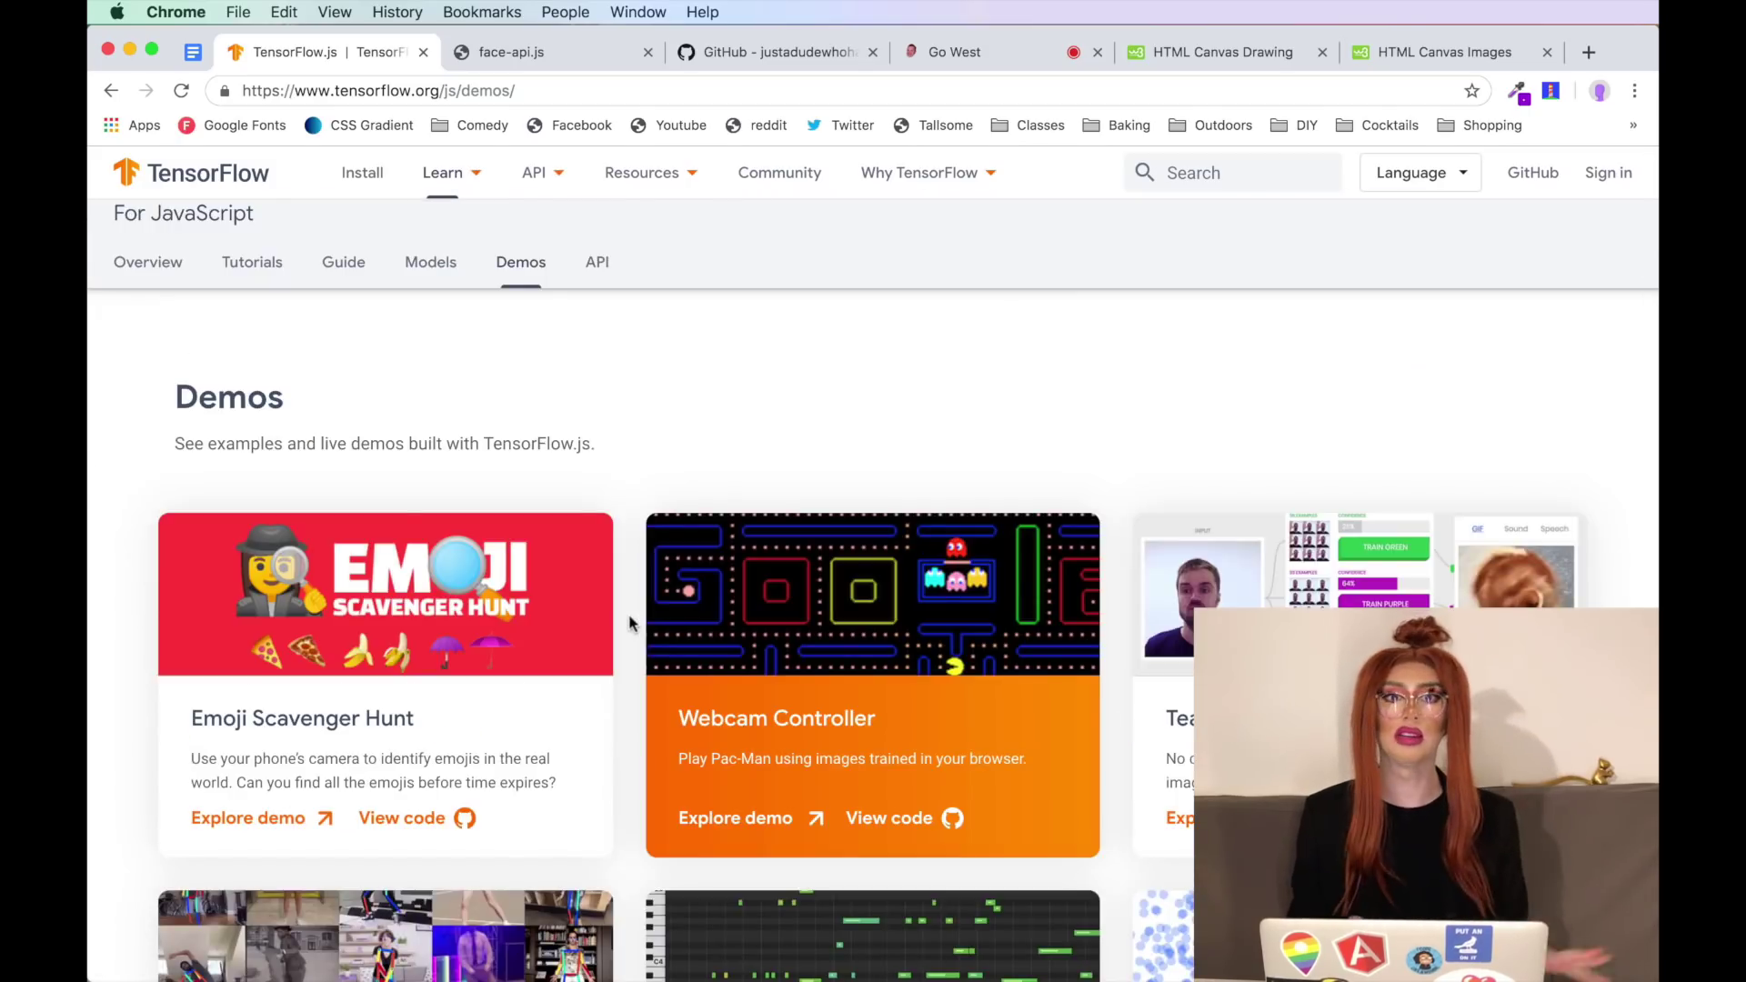
scroll(631, 624, "down", 2)
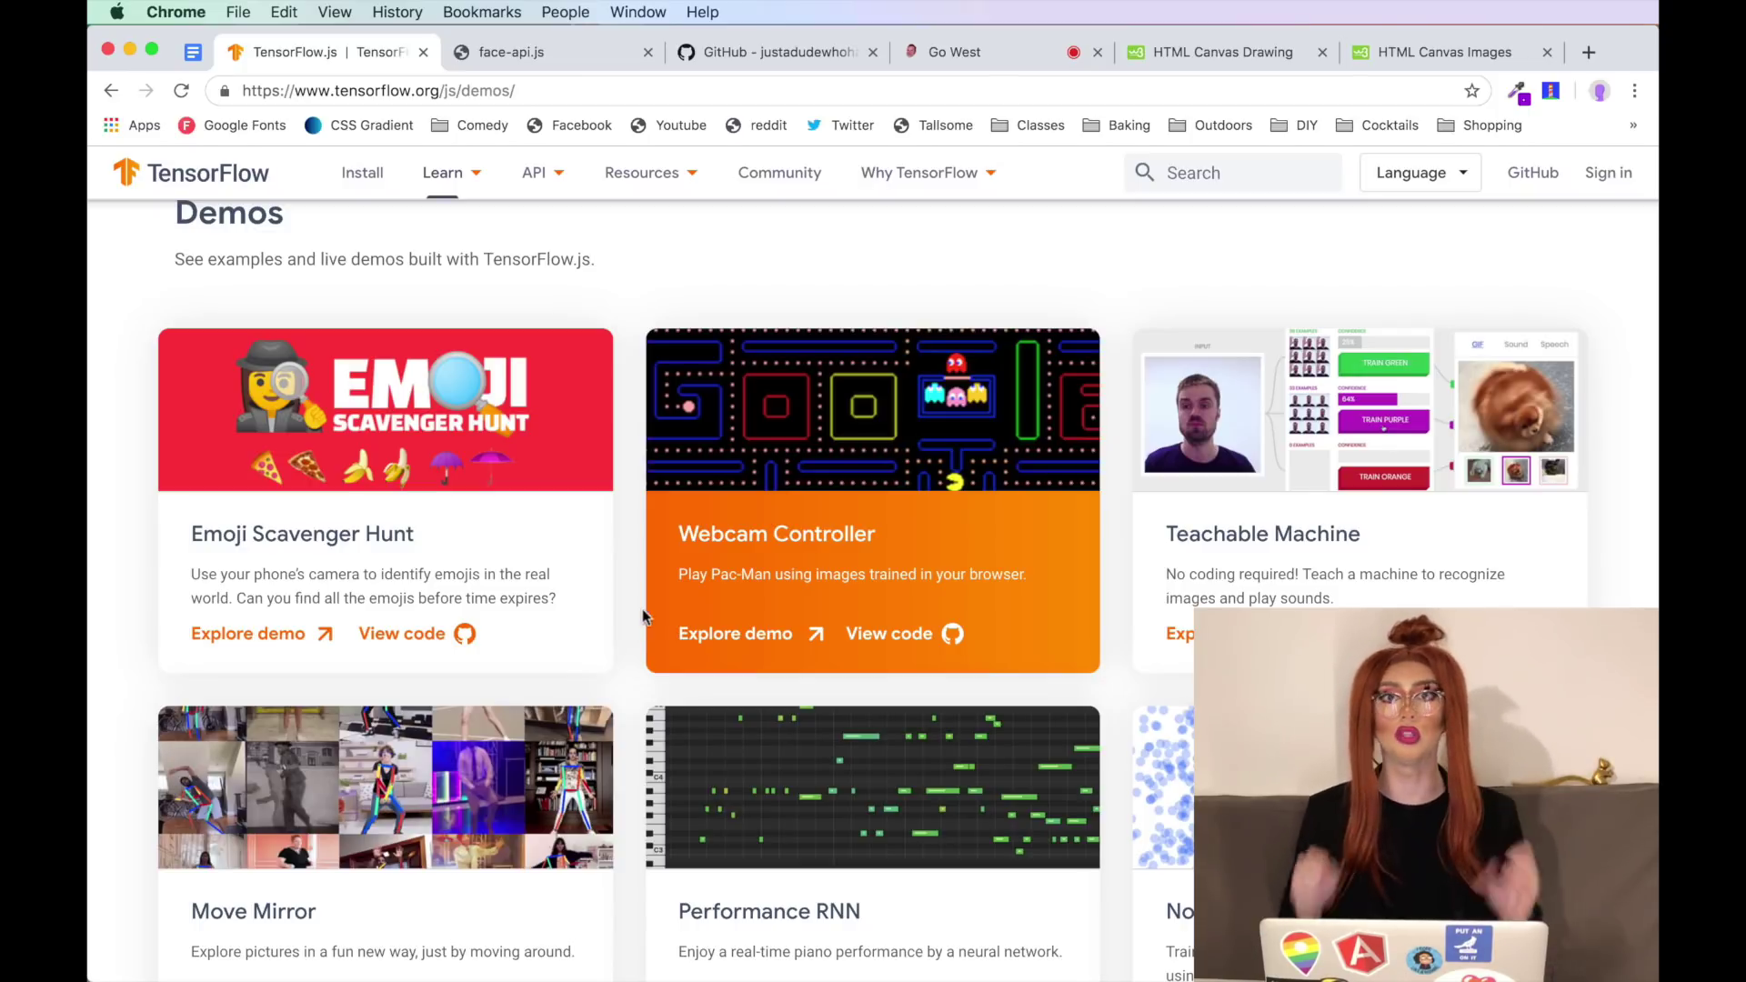
- Switch over to the face-api.js playground tab
key("ctrl+Tab")
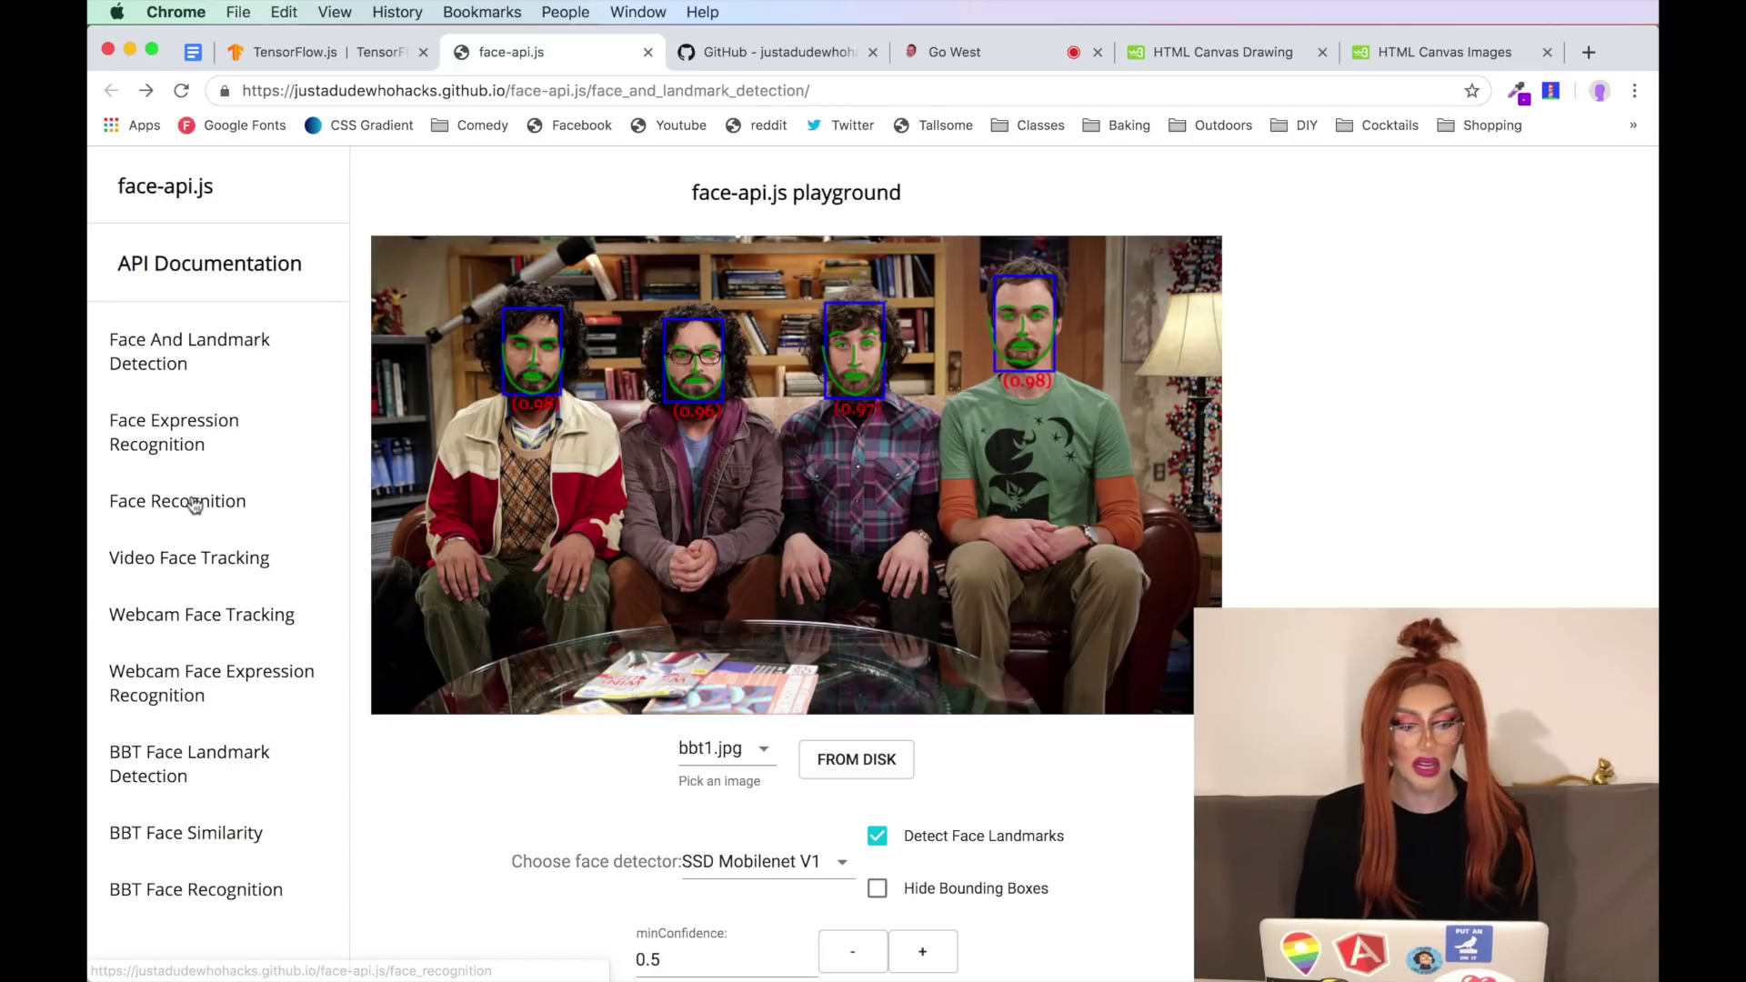
- Show the Face Recognition sample results, then launch Webcam Face Expression Recognition
left_click(242, 500)
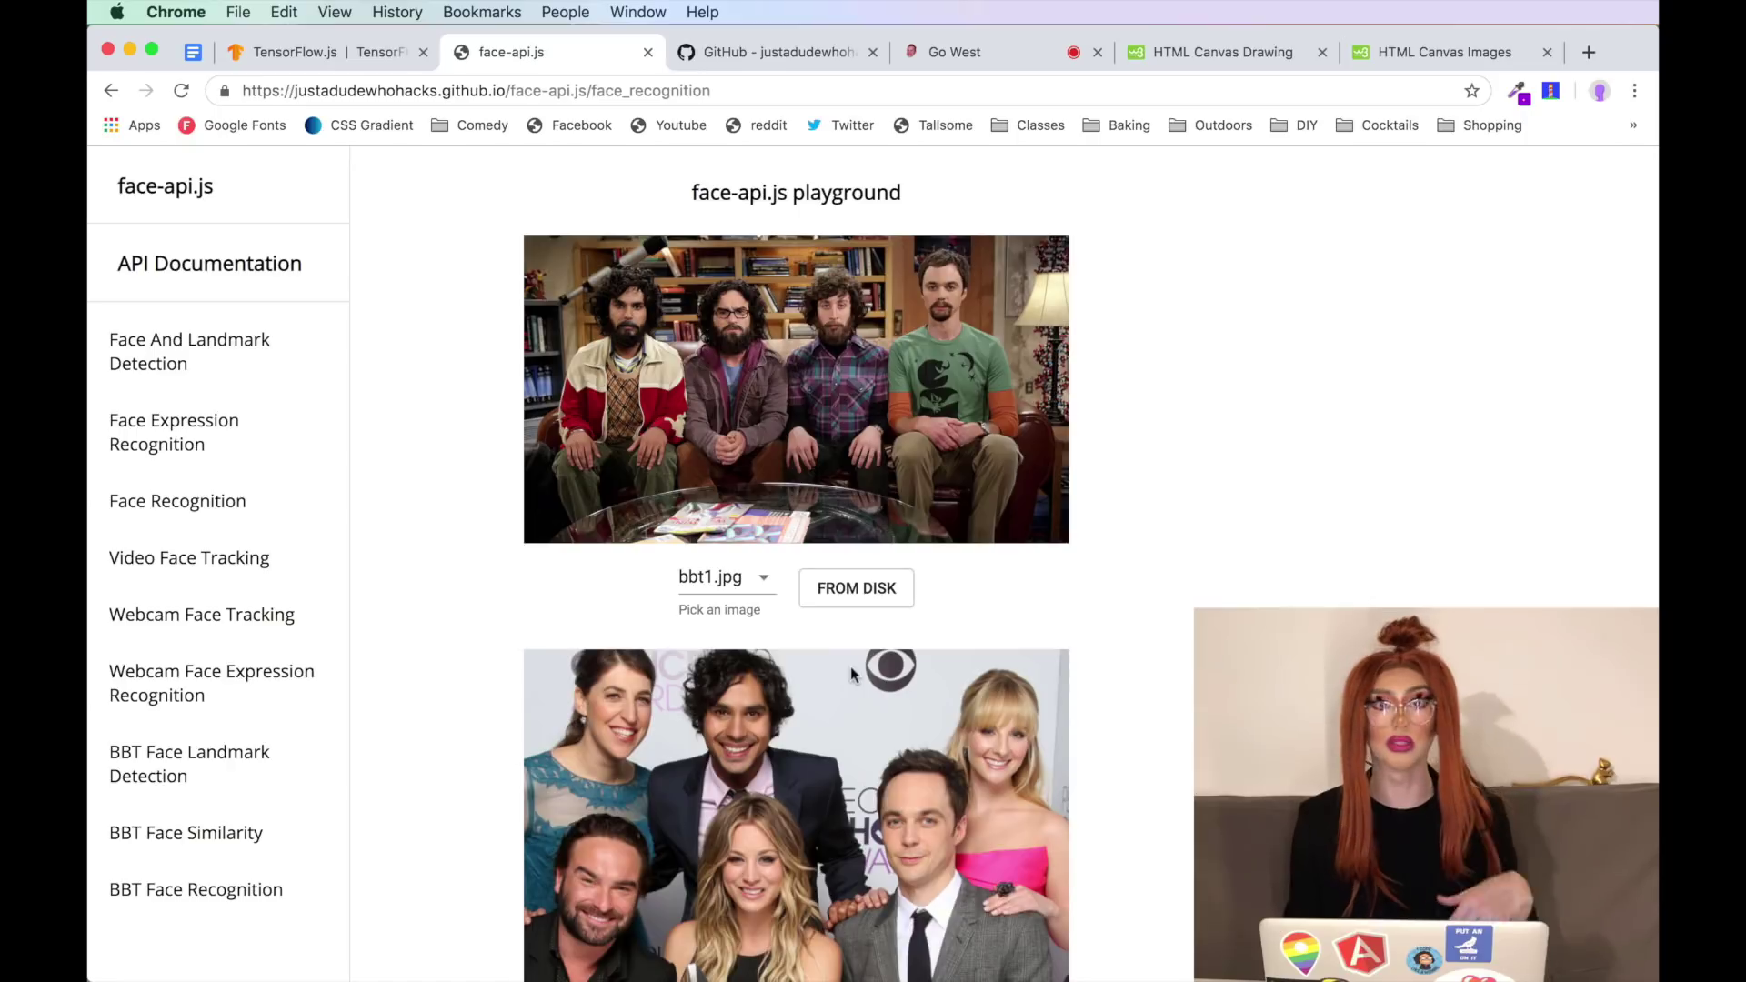
scroll(850, 668, "down", 1)
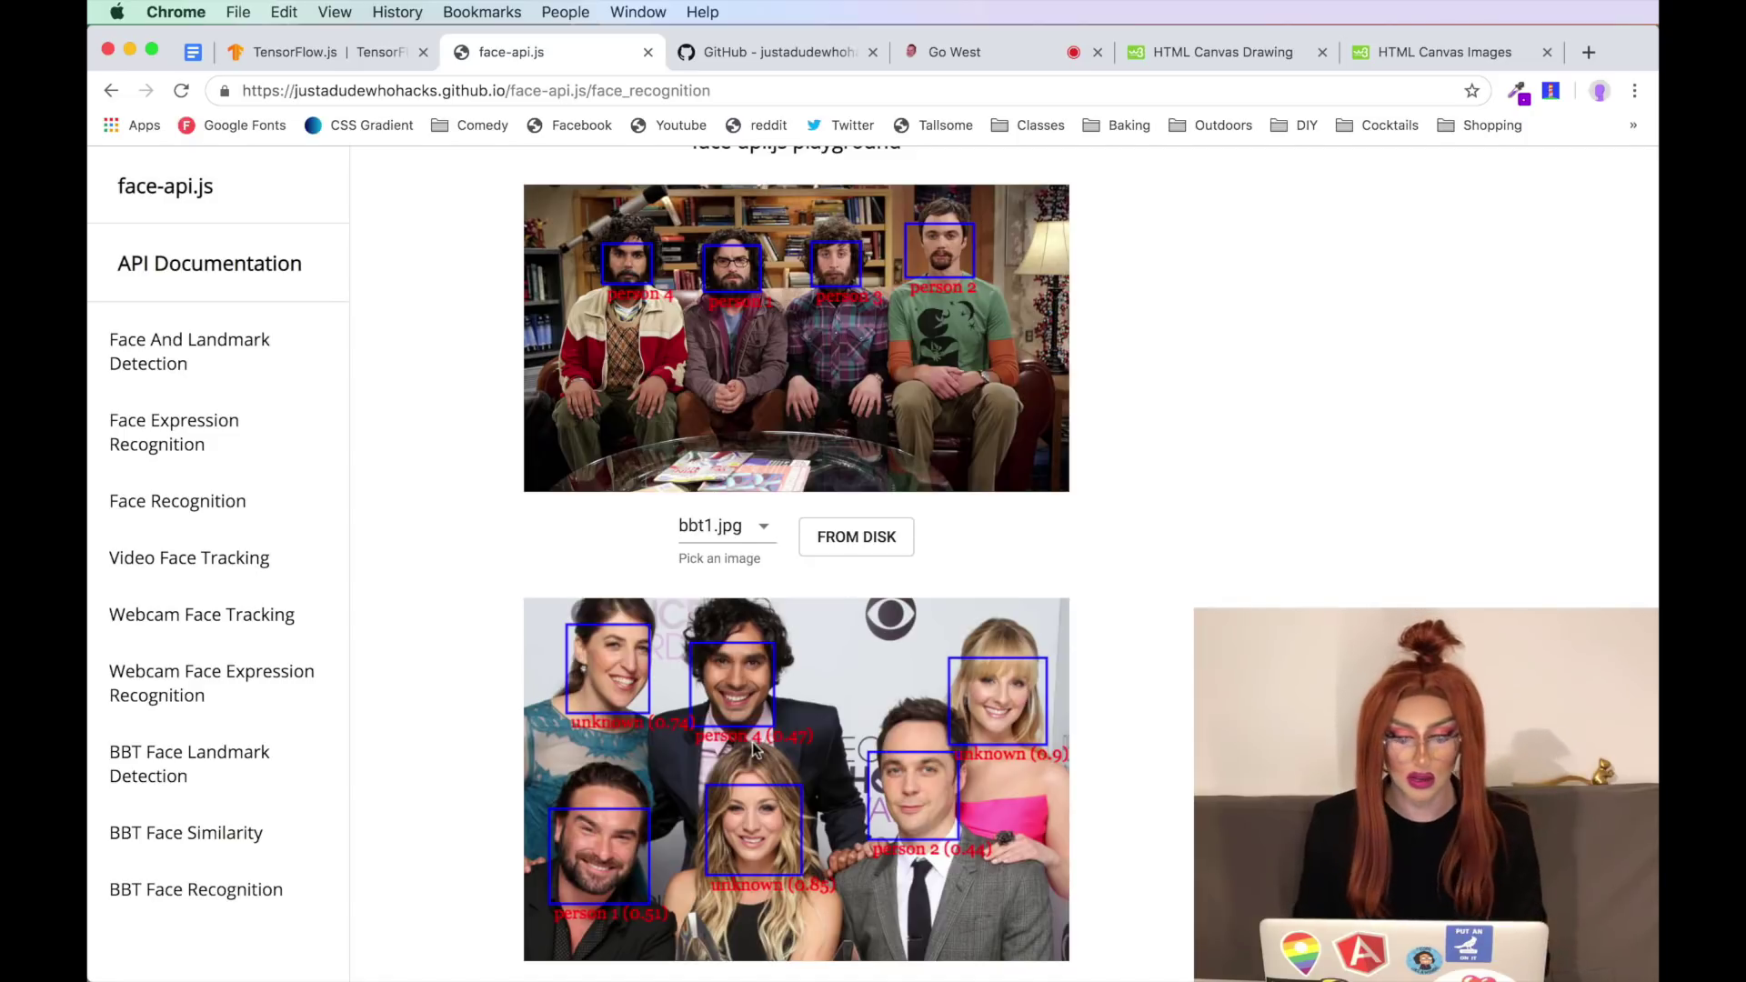
scroll(755, 749, "up", 1)
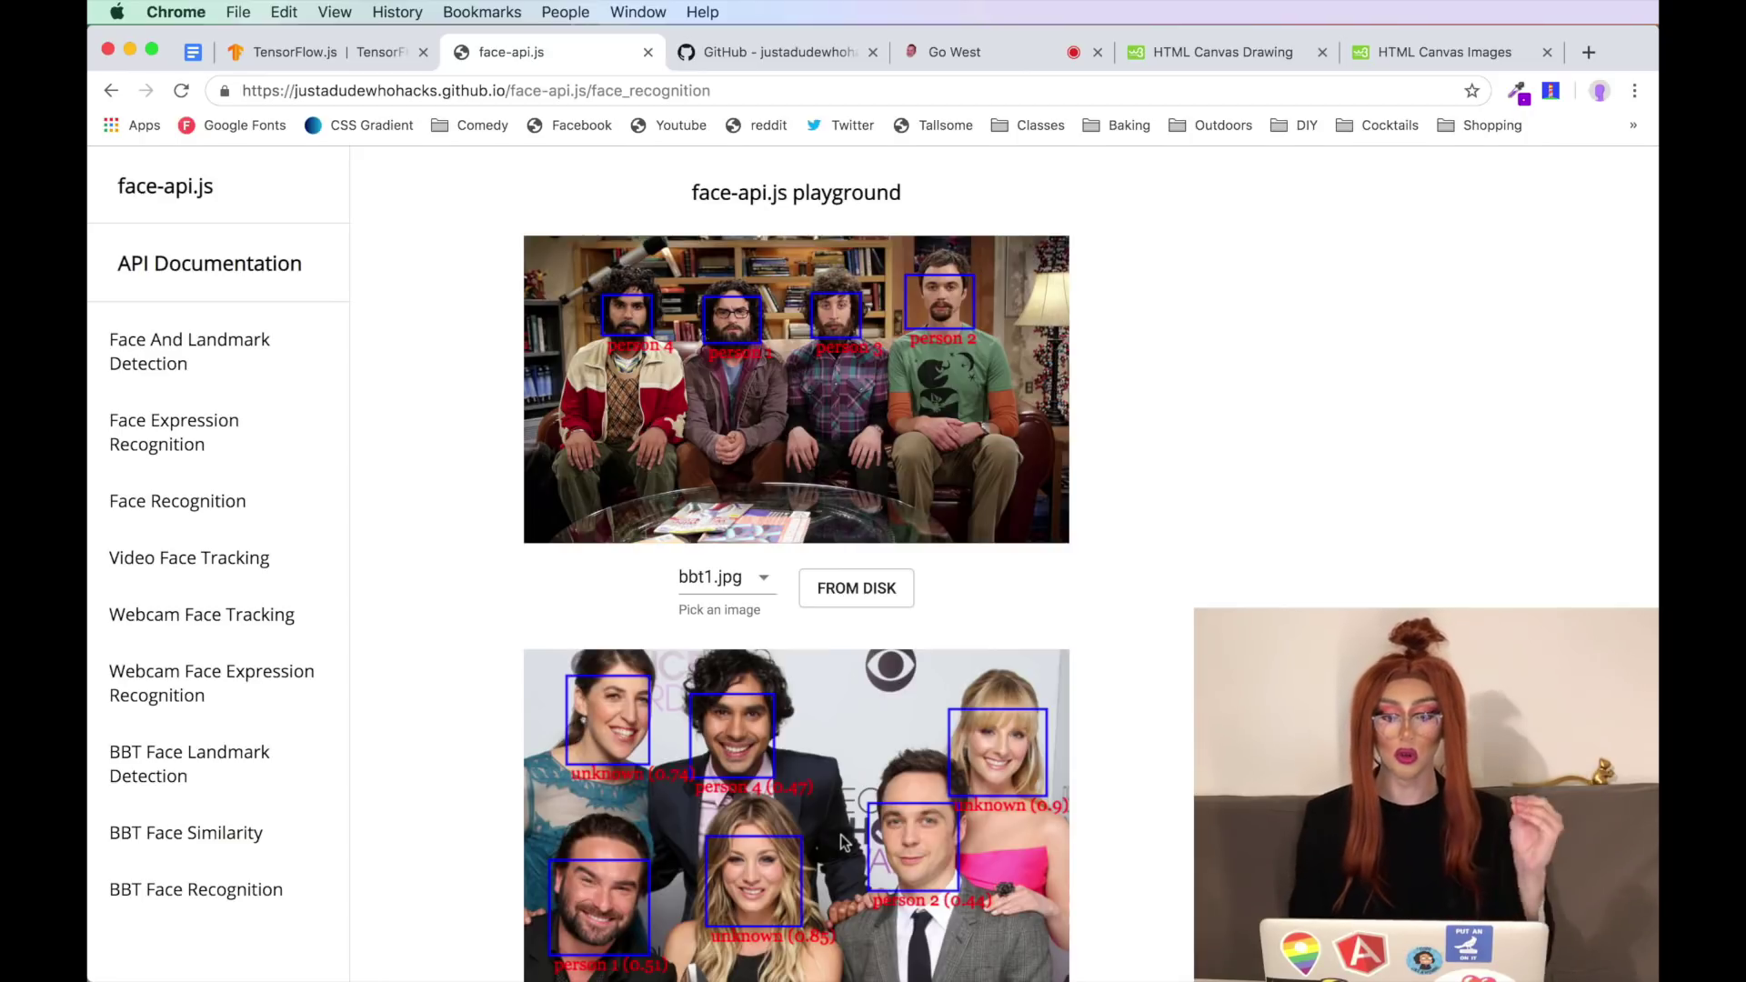
scroll(853, 885, "down", 3)
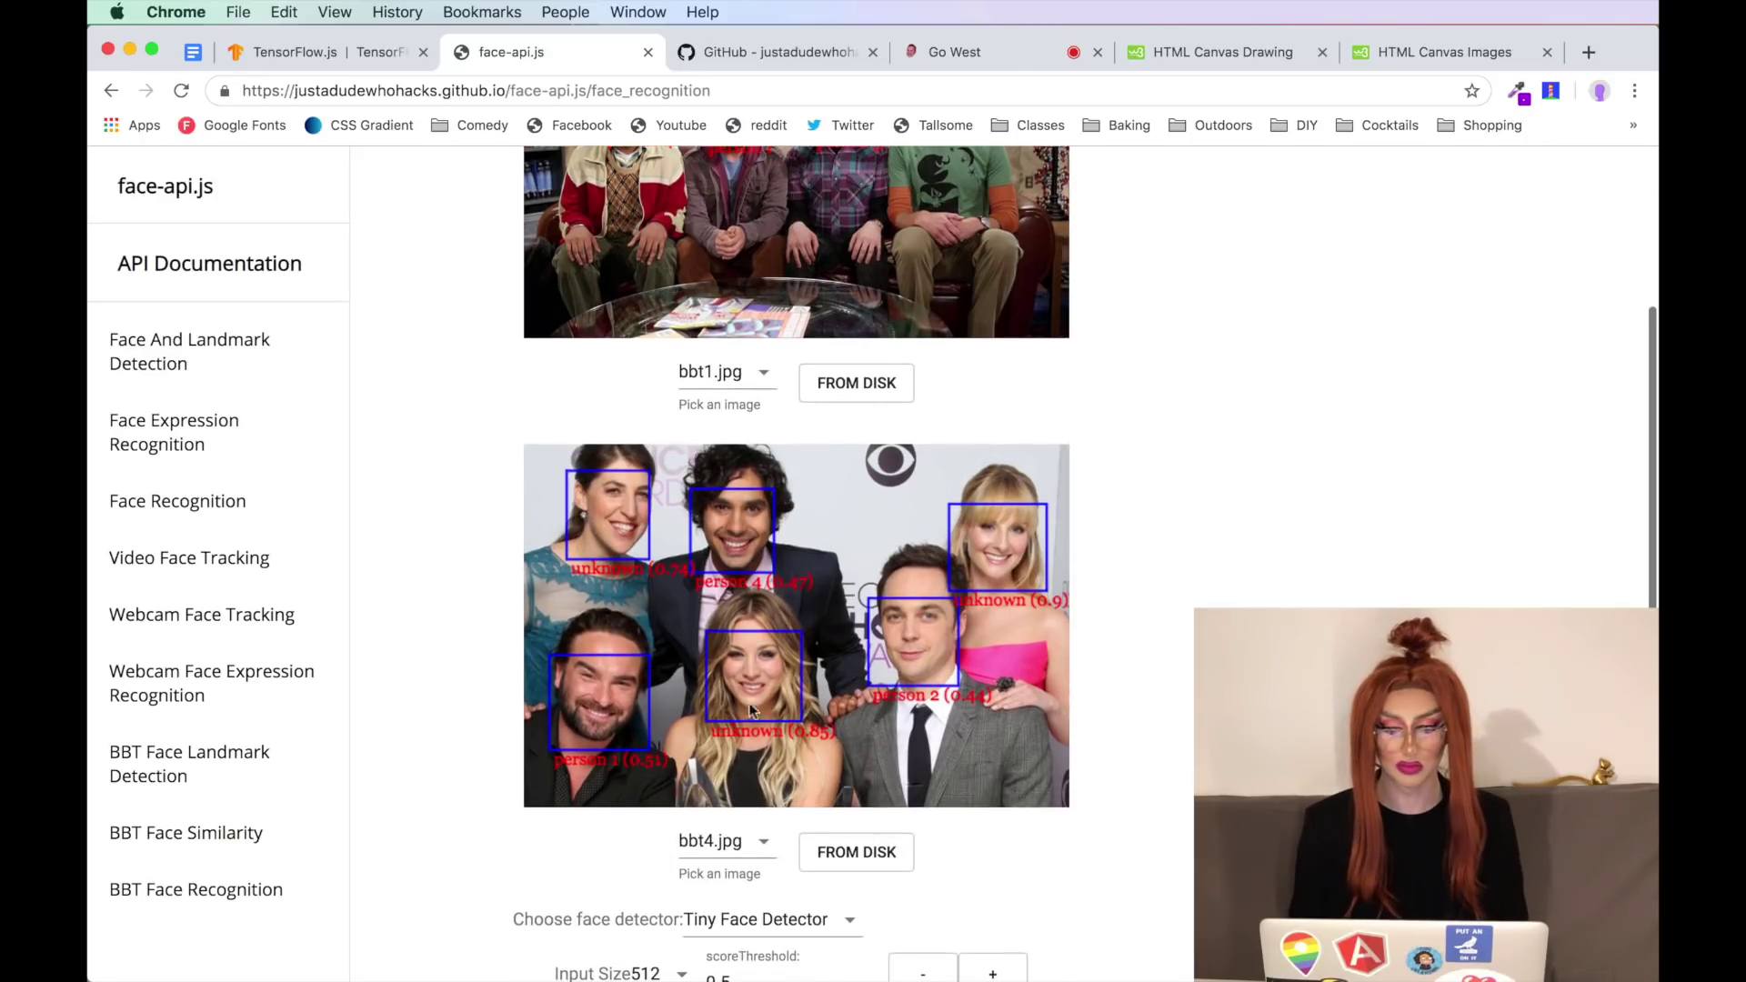
scroll(702, 595, "up", 2)
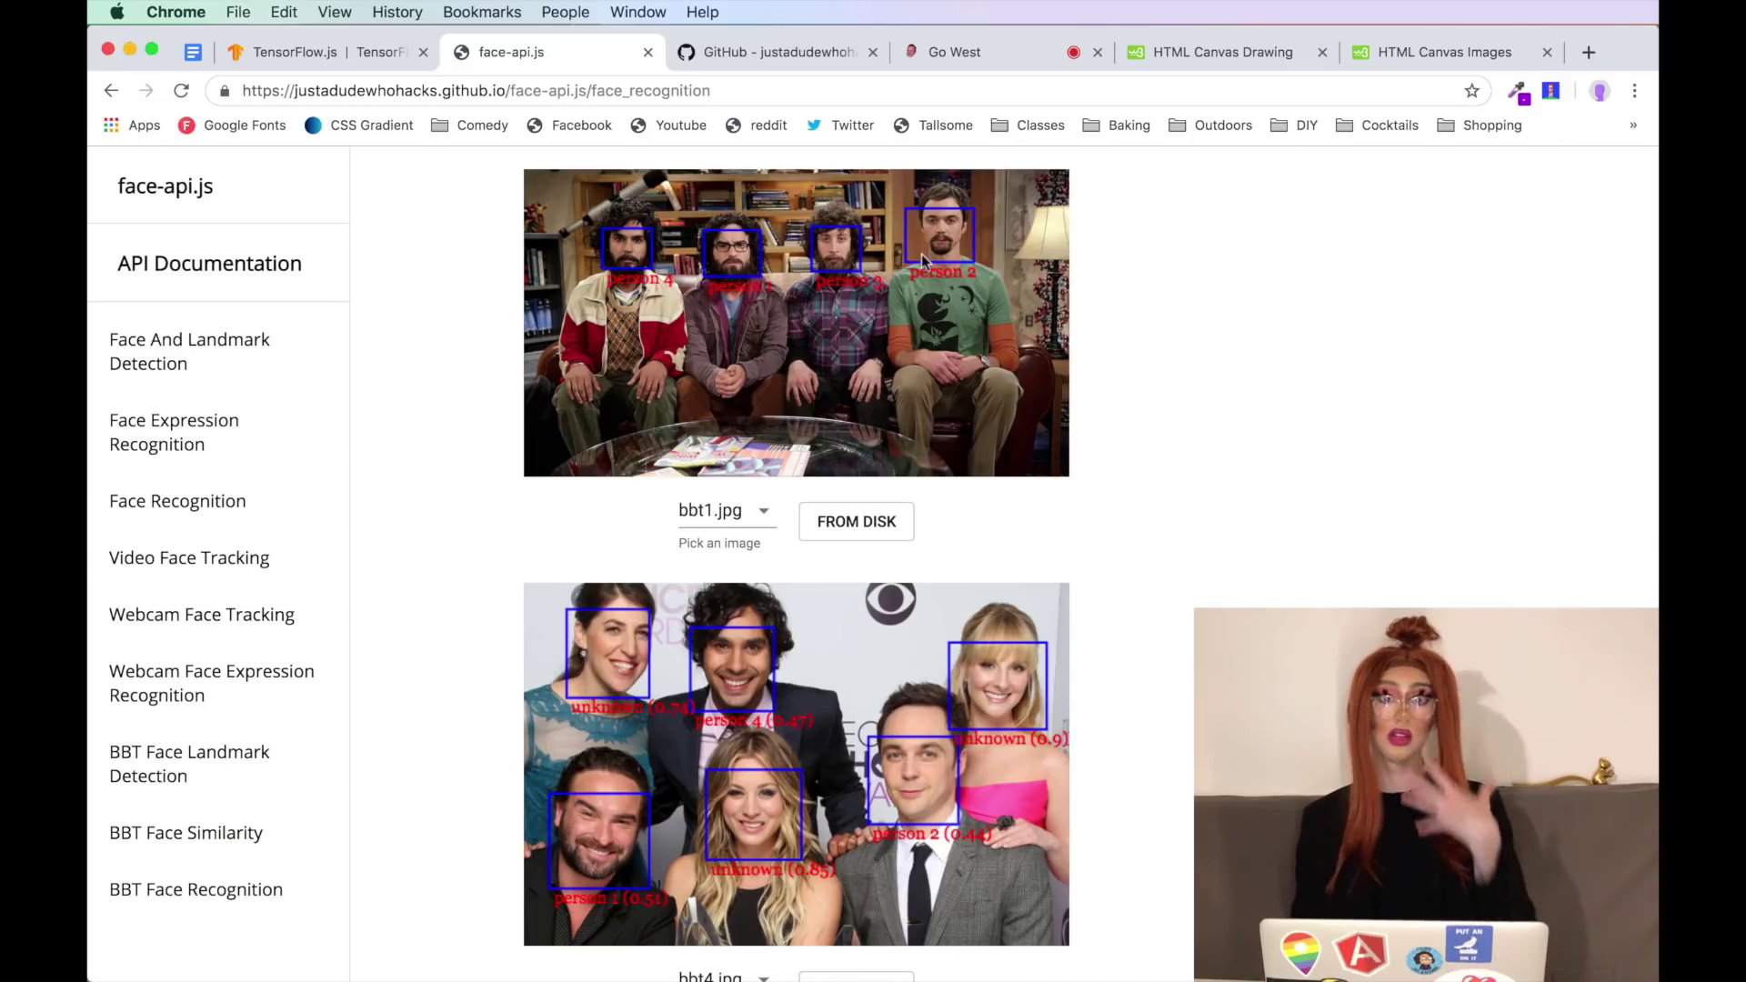
scroll(212, 621, "down", 1)
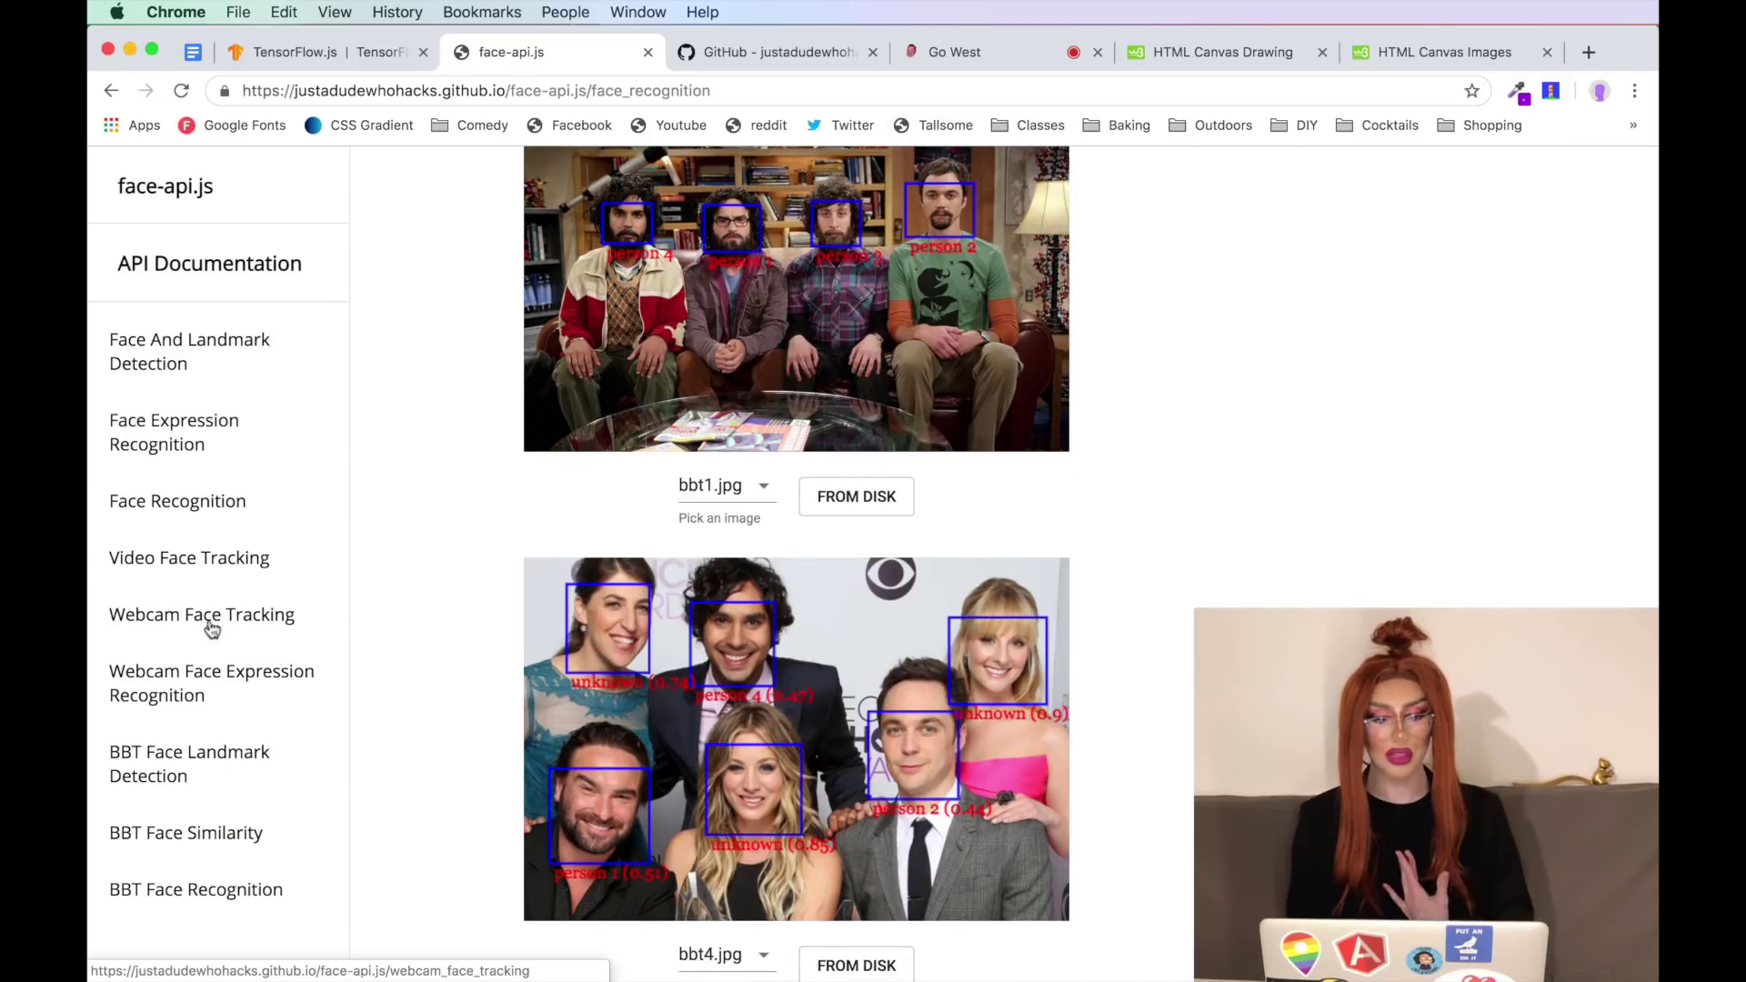
left_click(224, 685)
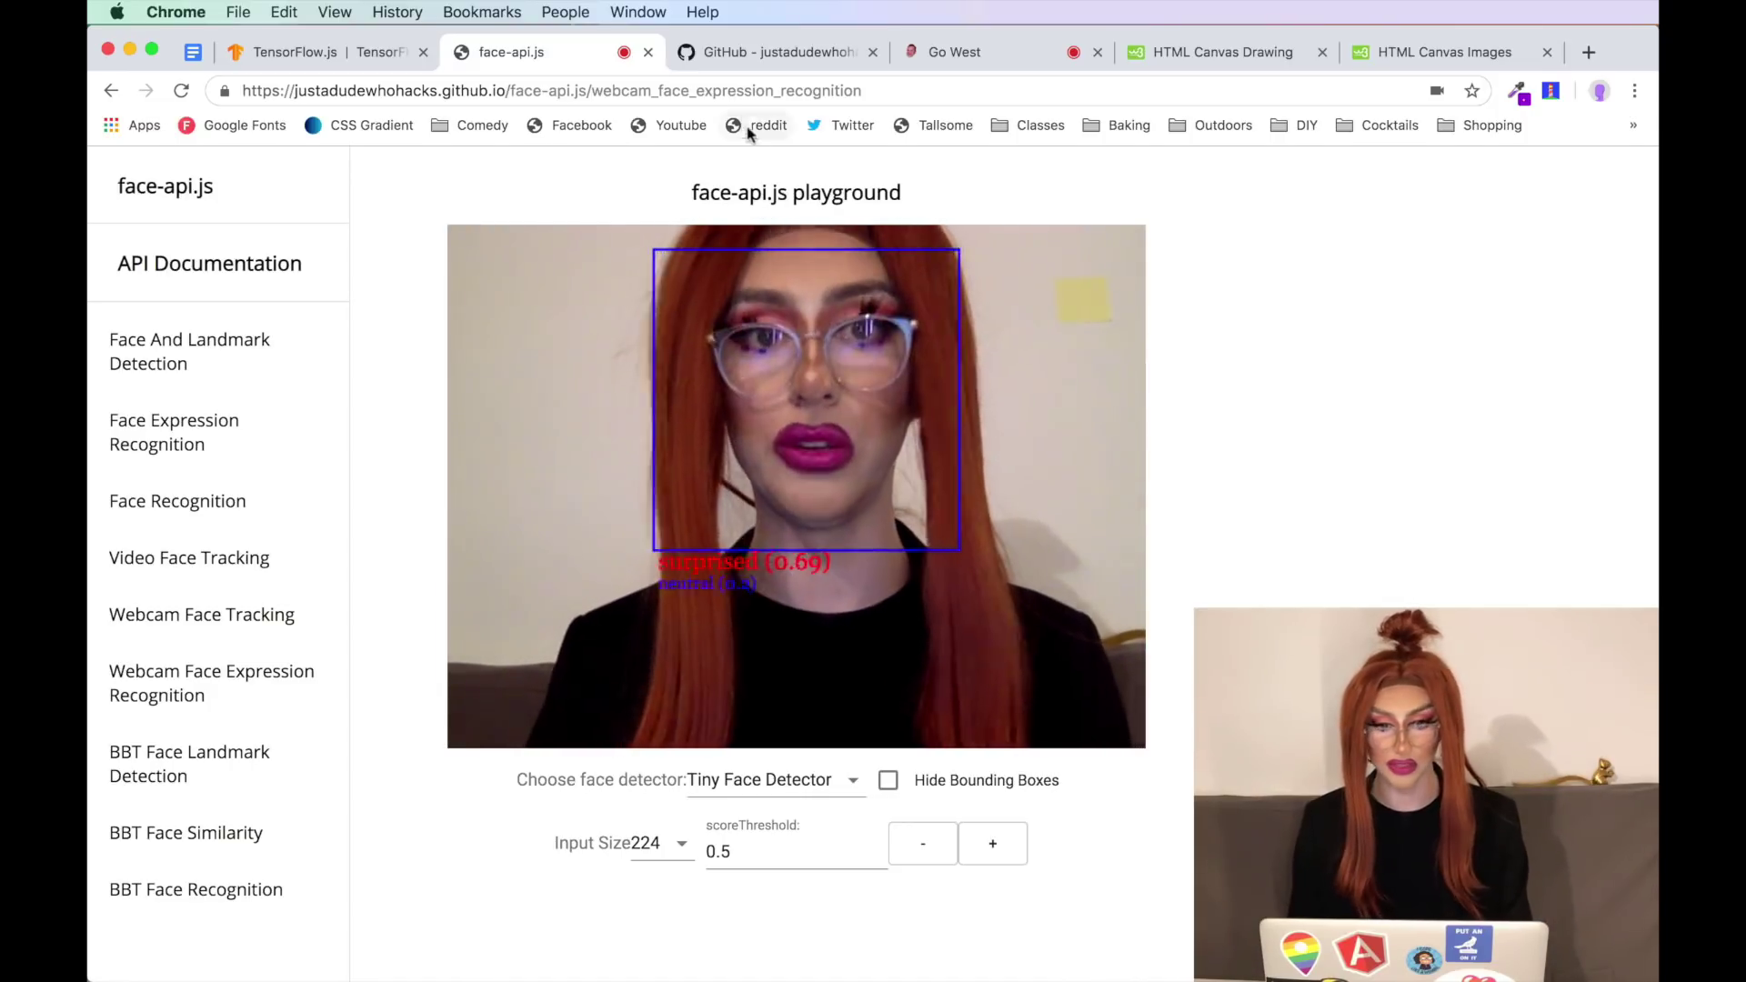
- Browse the face-api.js README to 'face-api.js for the Browser', then switch to the go-west-base folder
left_click(737, 52)
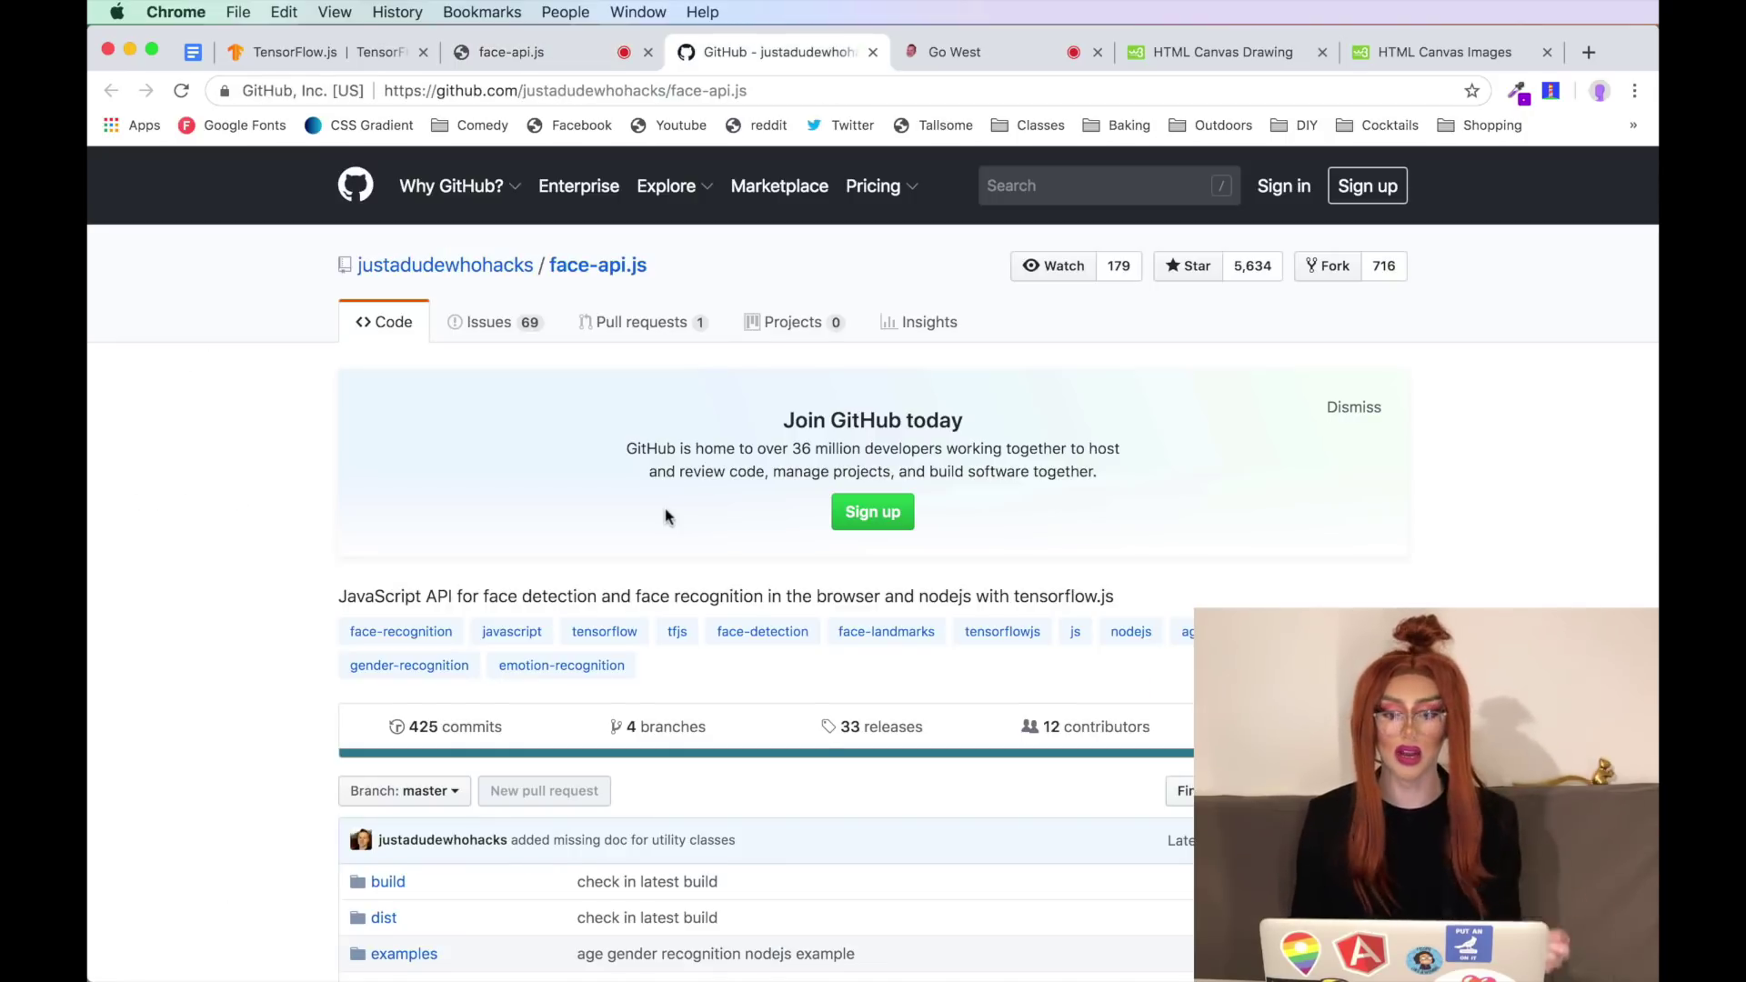
scroll(665, 515, "down", 5)
scroll(665, 517, "down", 5)
scroll(666, 516, "down", 3)
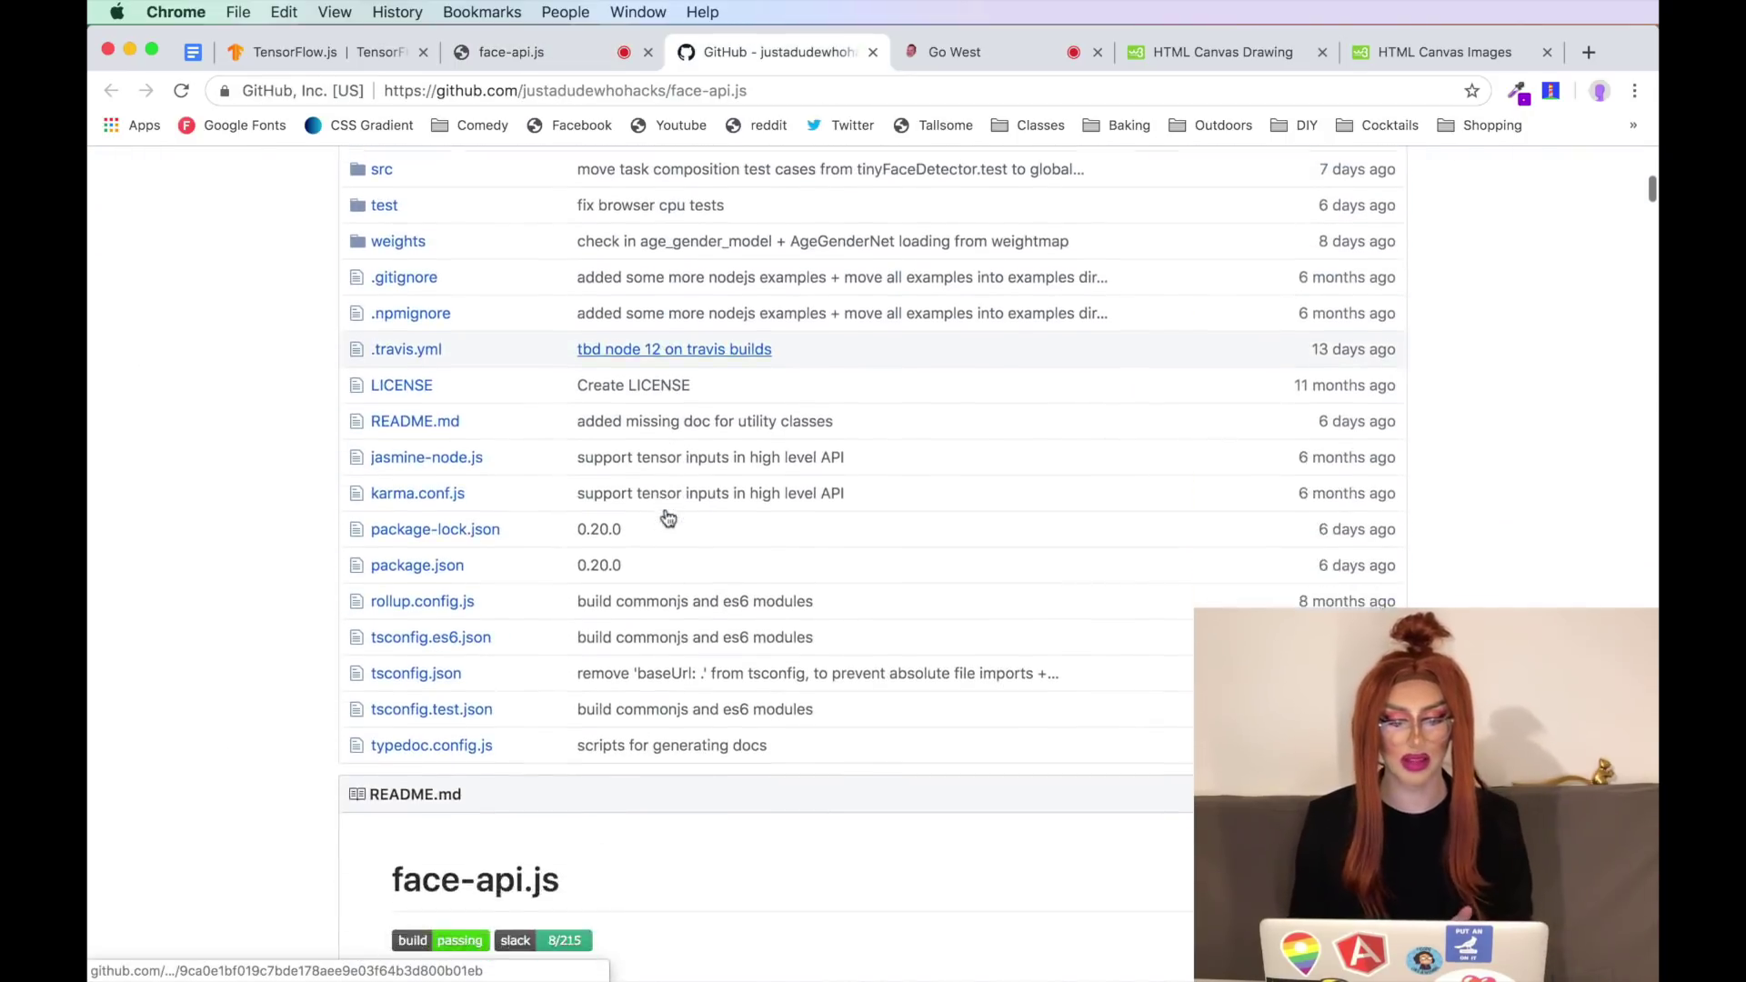
scroll(667, 516, "down", 5)
scroll(589, 574, "down", 3)
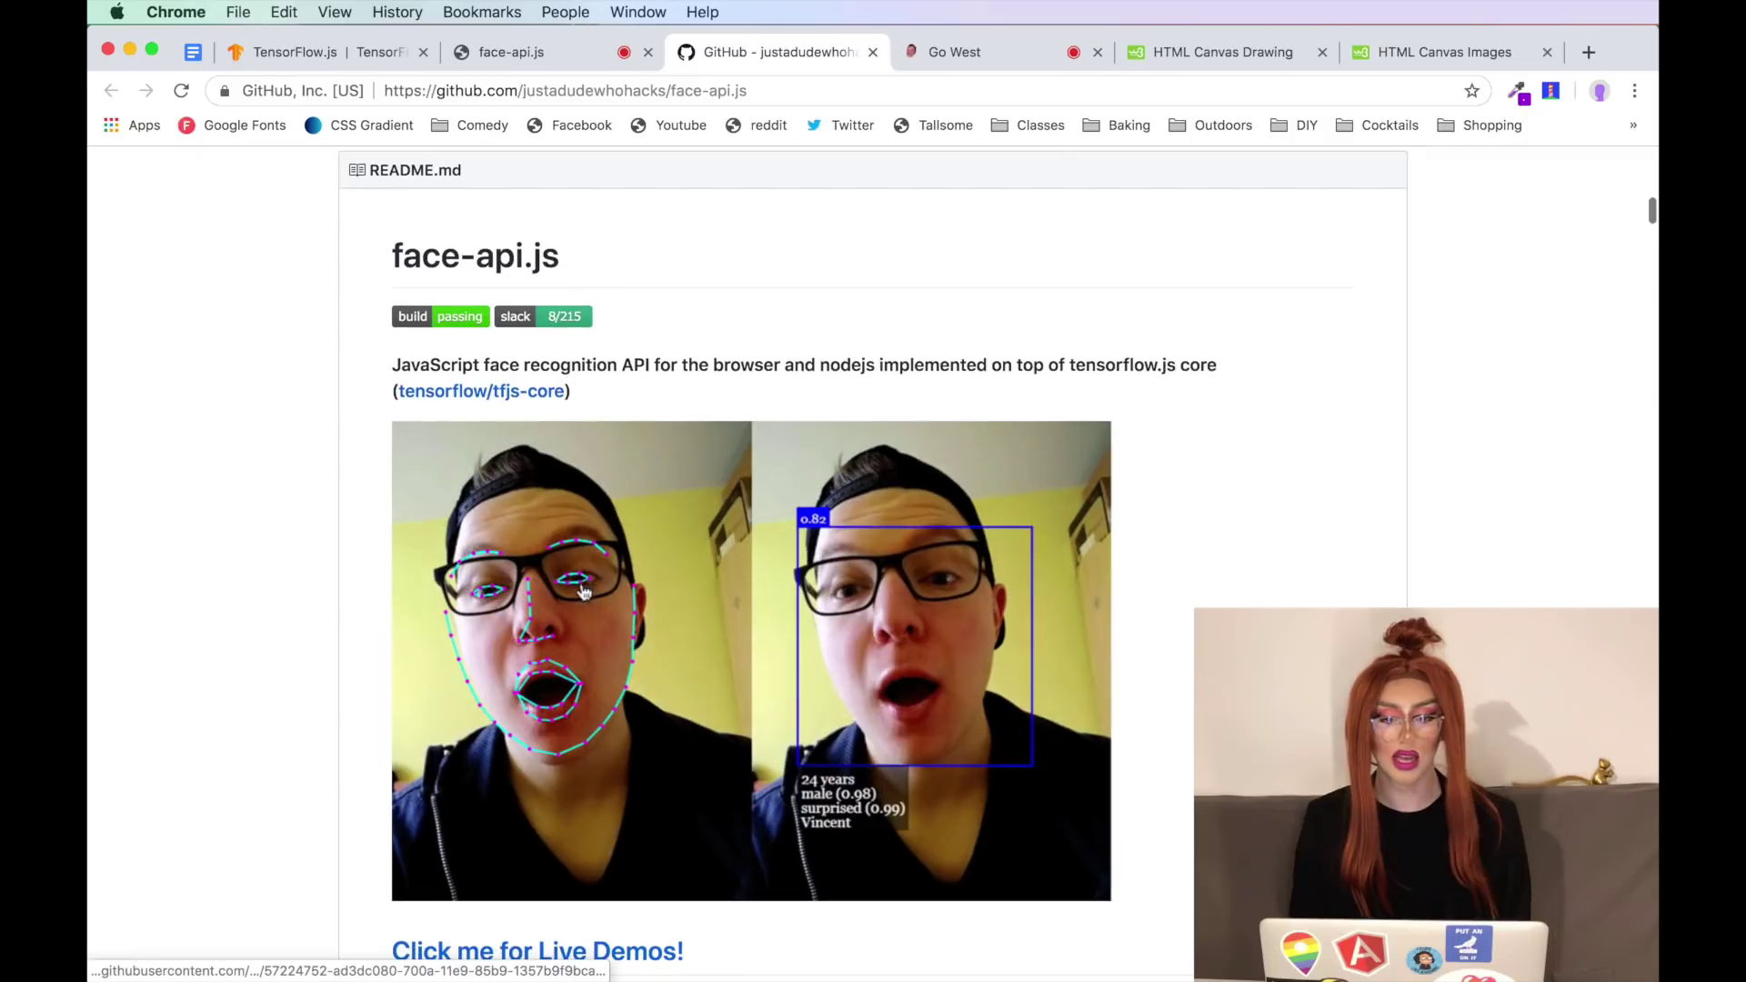
scroll(793, 404, "down", 3)
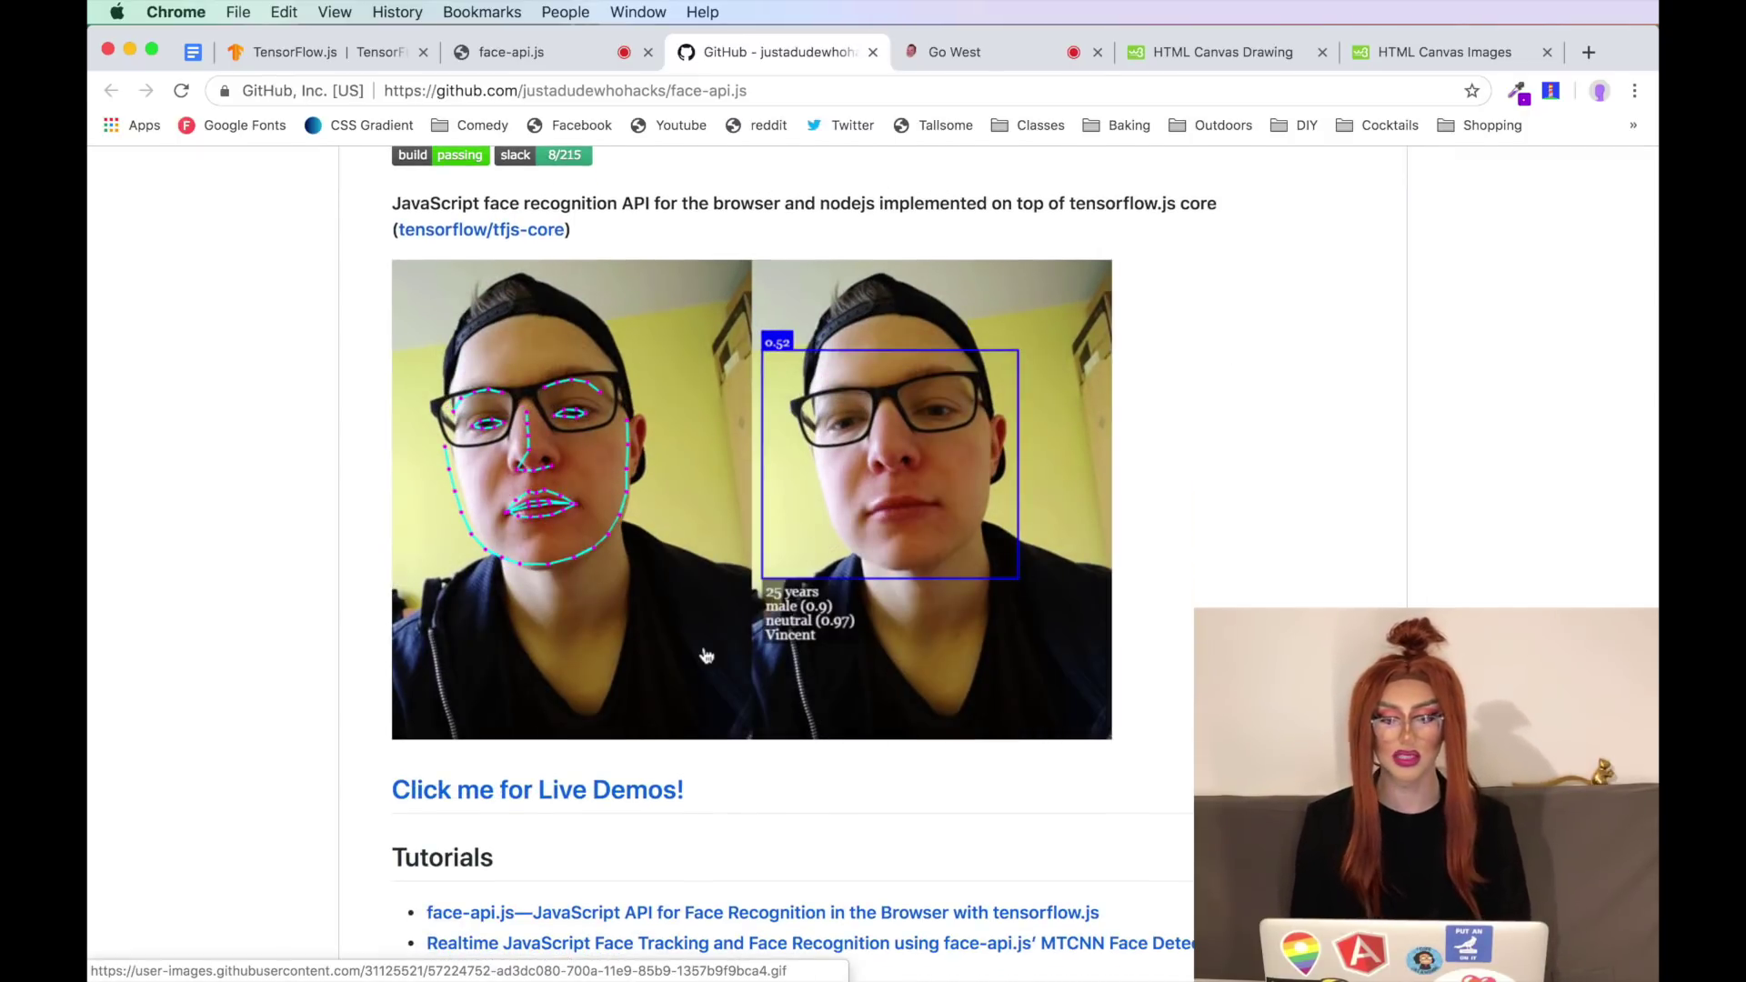
scroll(706, 653, "down", 7)
scroll(705, 652, "down", 9)
scroll(703, 645, "down", 7)
scroll(551, 550, "up", 1)
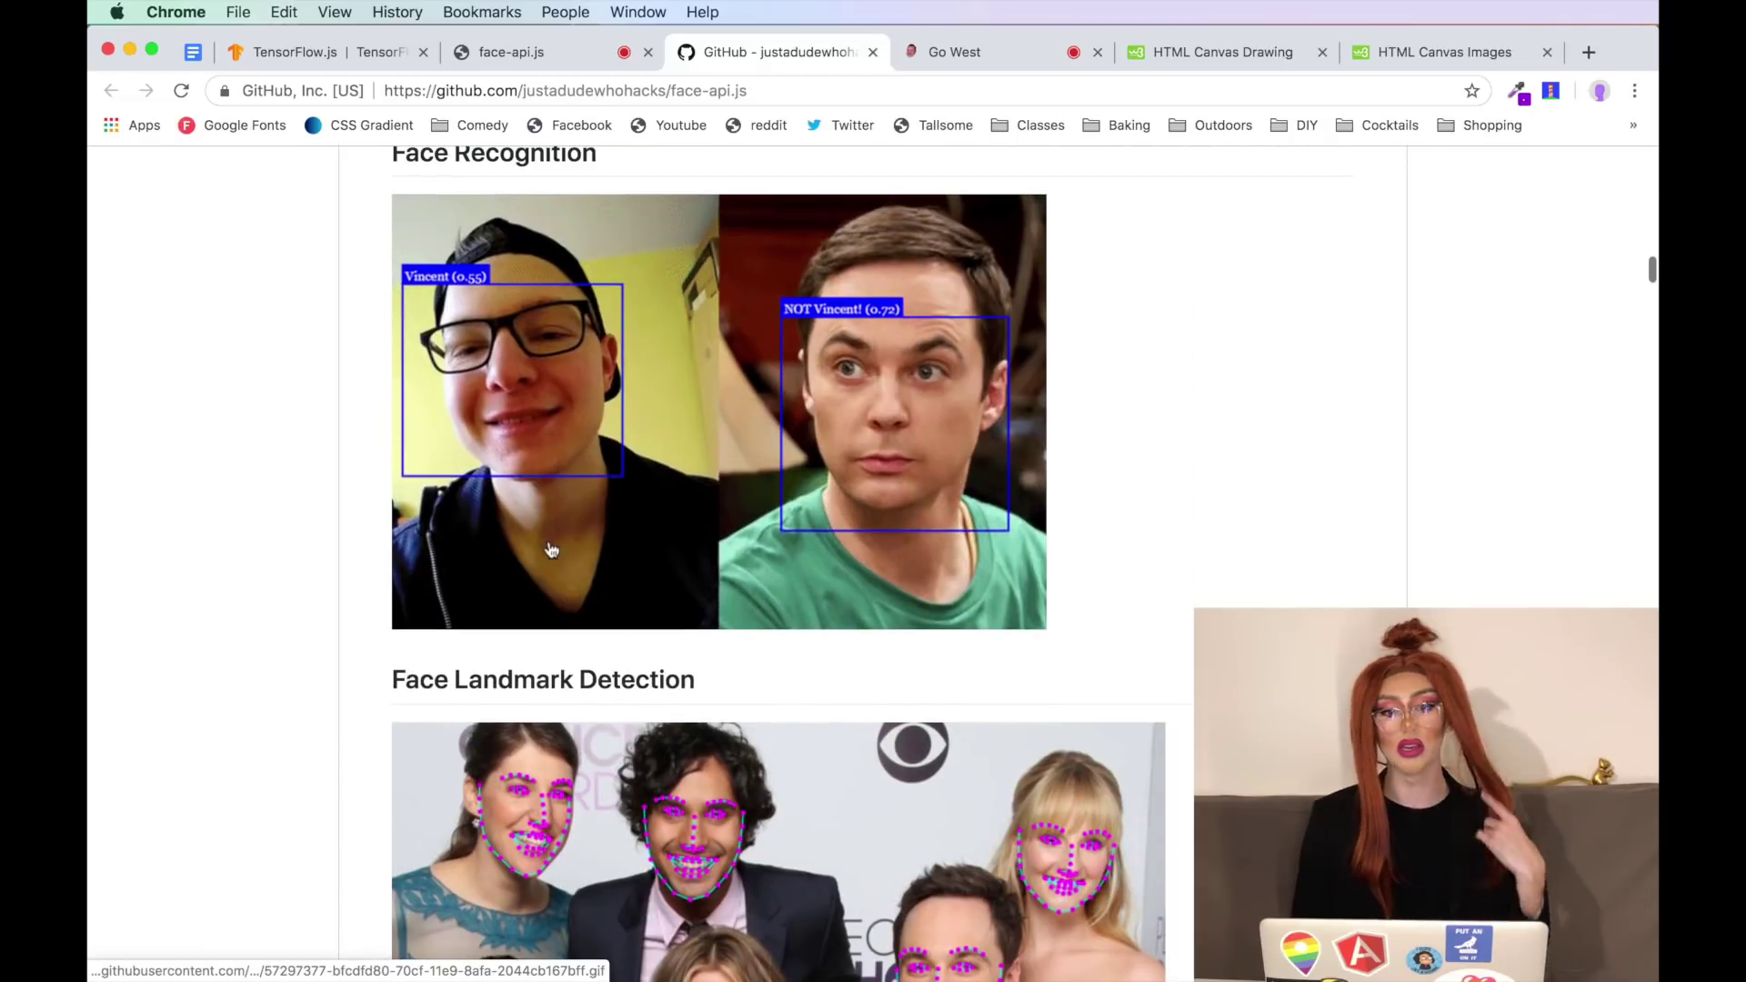
scroll(551, 550, "up", 4)
scroll(551, 549, "down", 3)
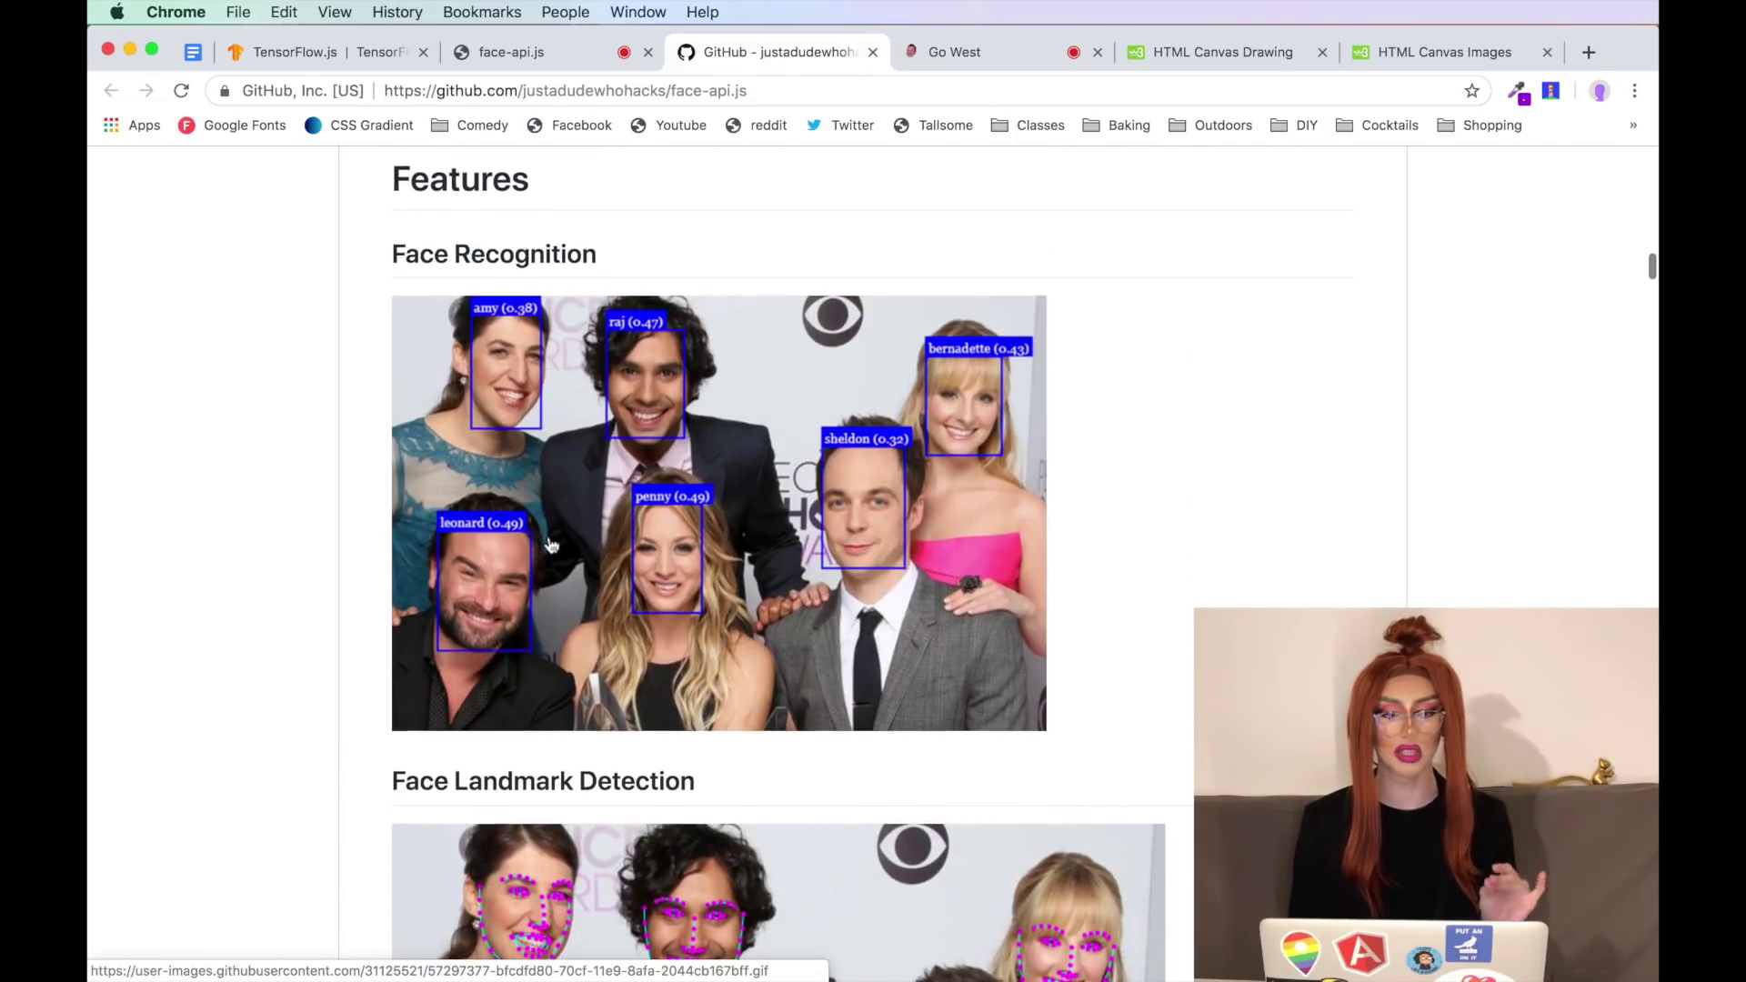
scroll(551, 547, "down", 10)
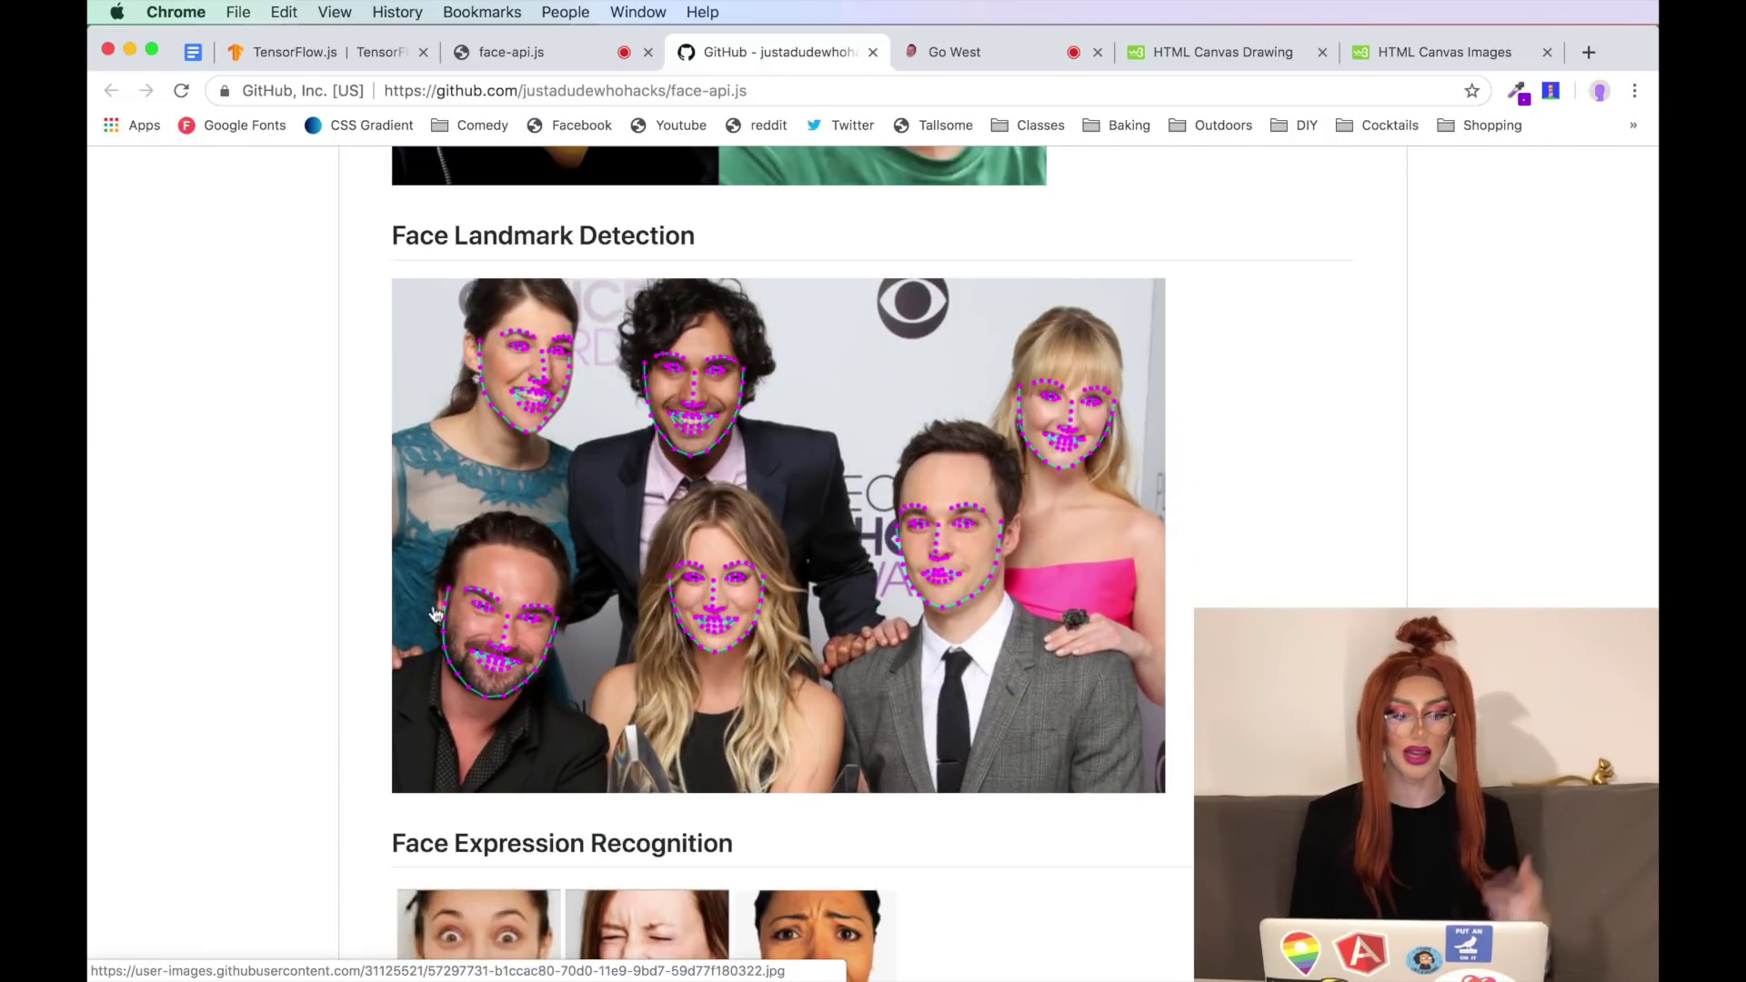
scroll(682, 627, "down", 5)
scroll(1025, 644, "down", 3)
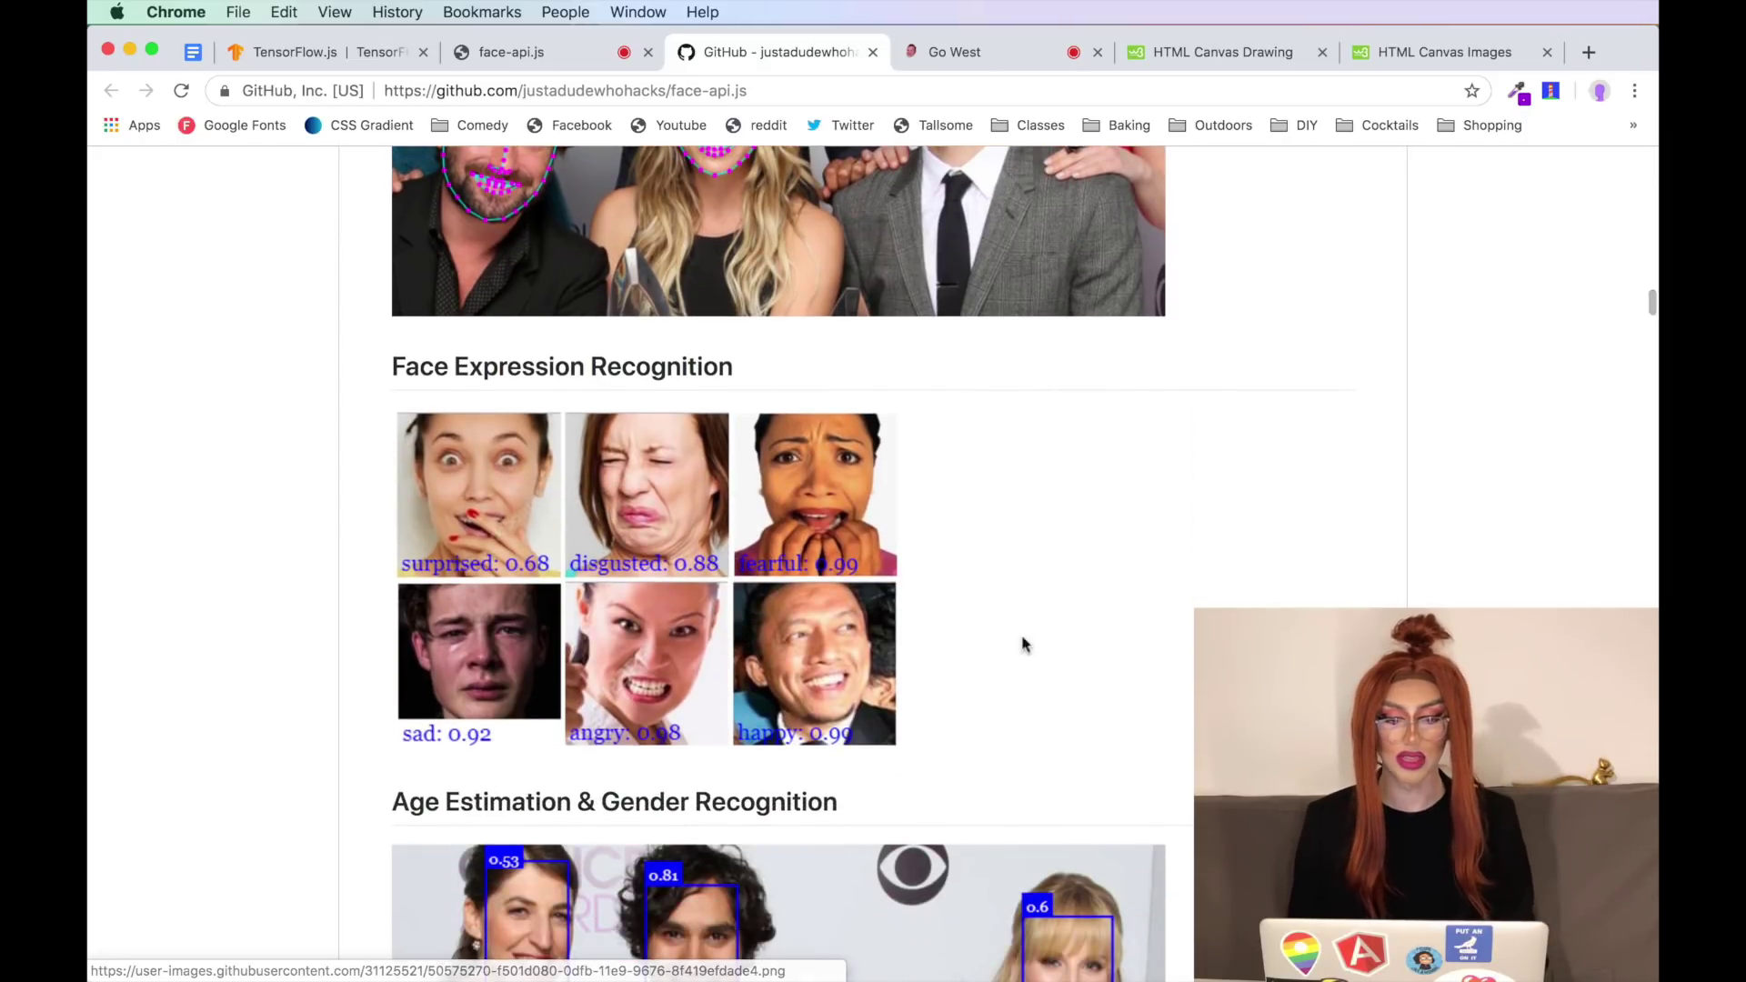
scroll(1024, 644, "down", 8)
scroll(818, 411, "down", 1)
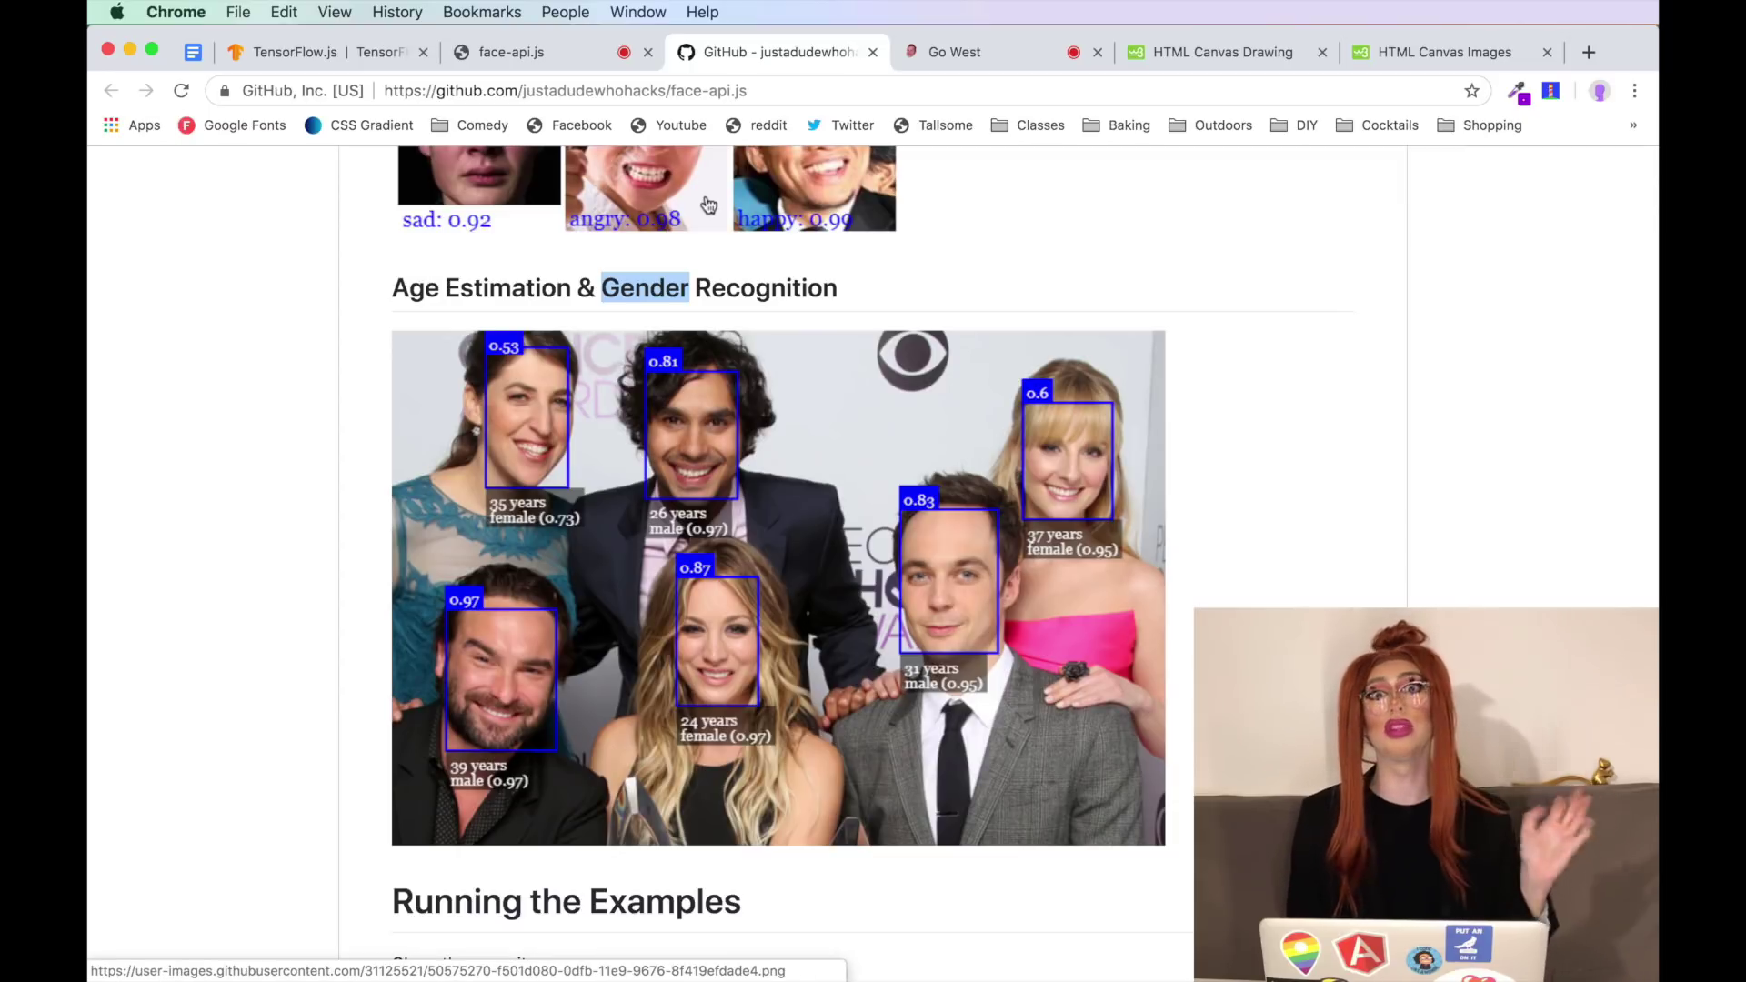
left_click(724, 278)
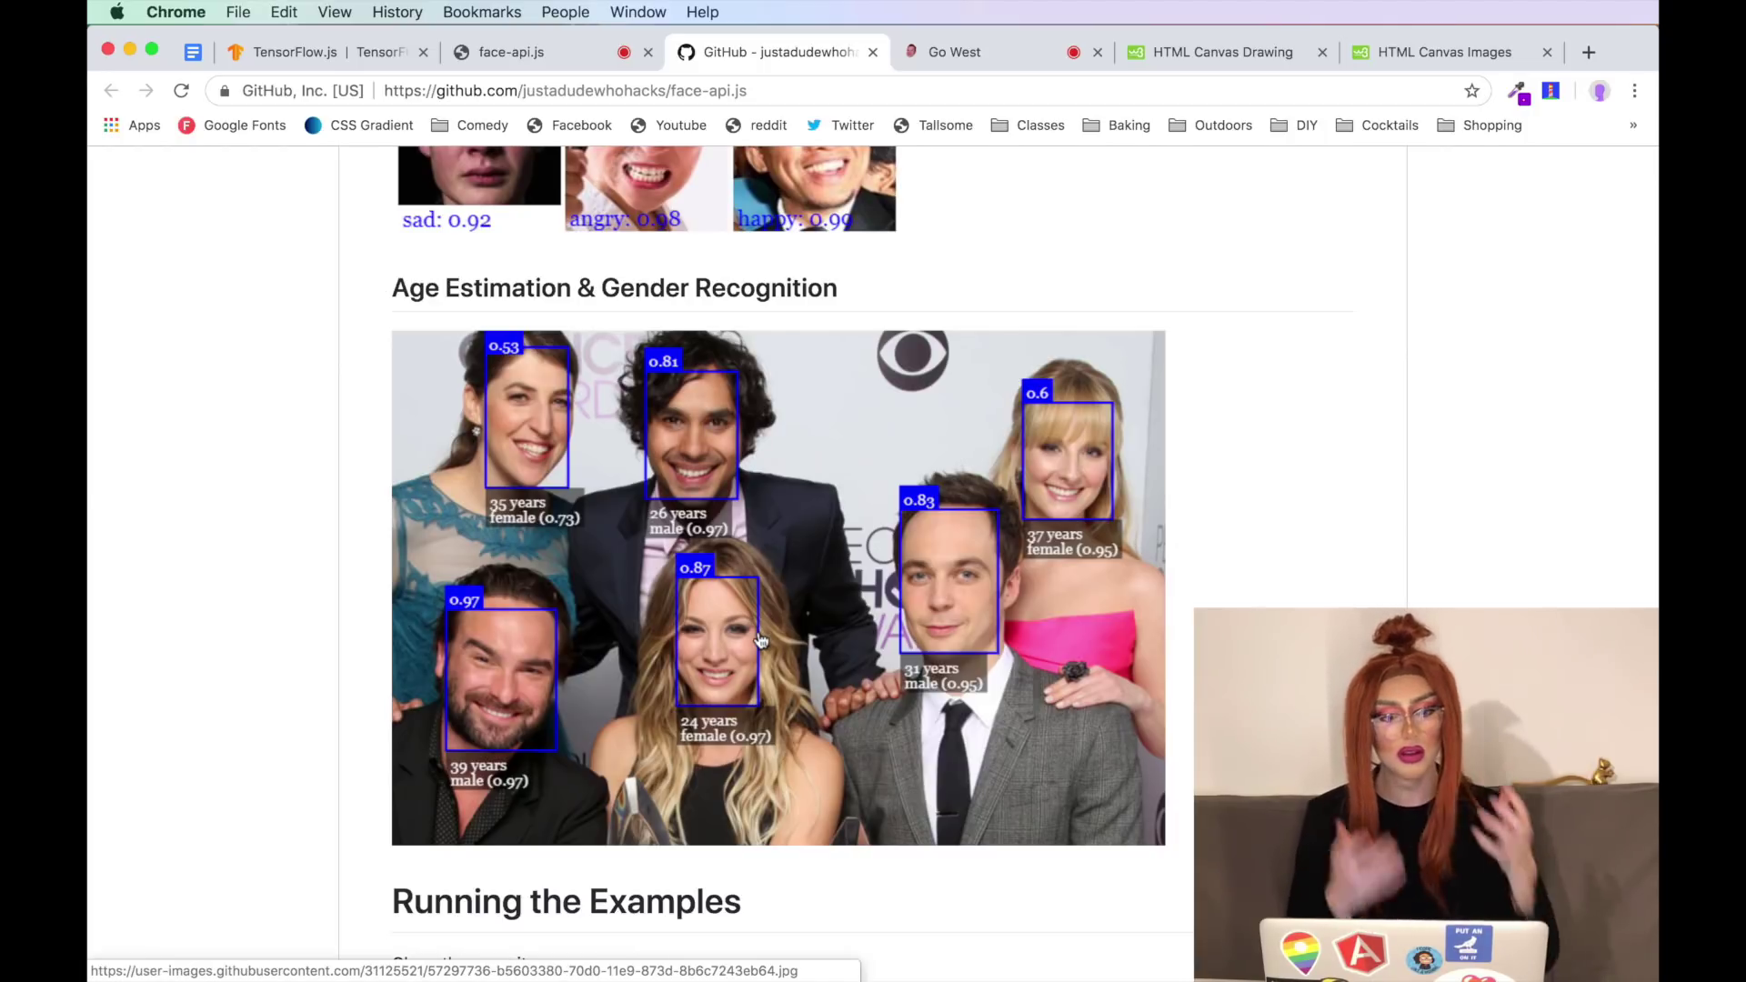
scroll(651, 569, "down", 5)
scroll(651, 569, "down", 5)
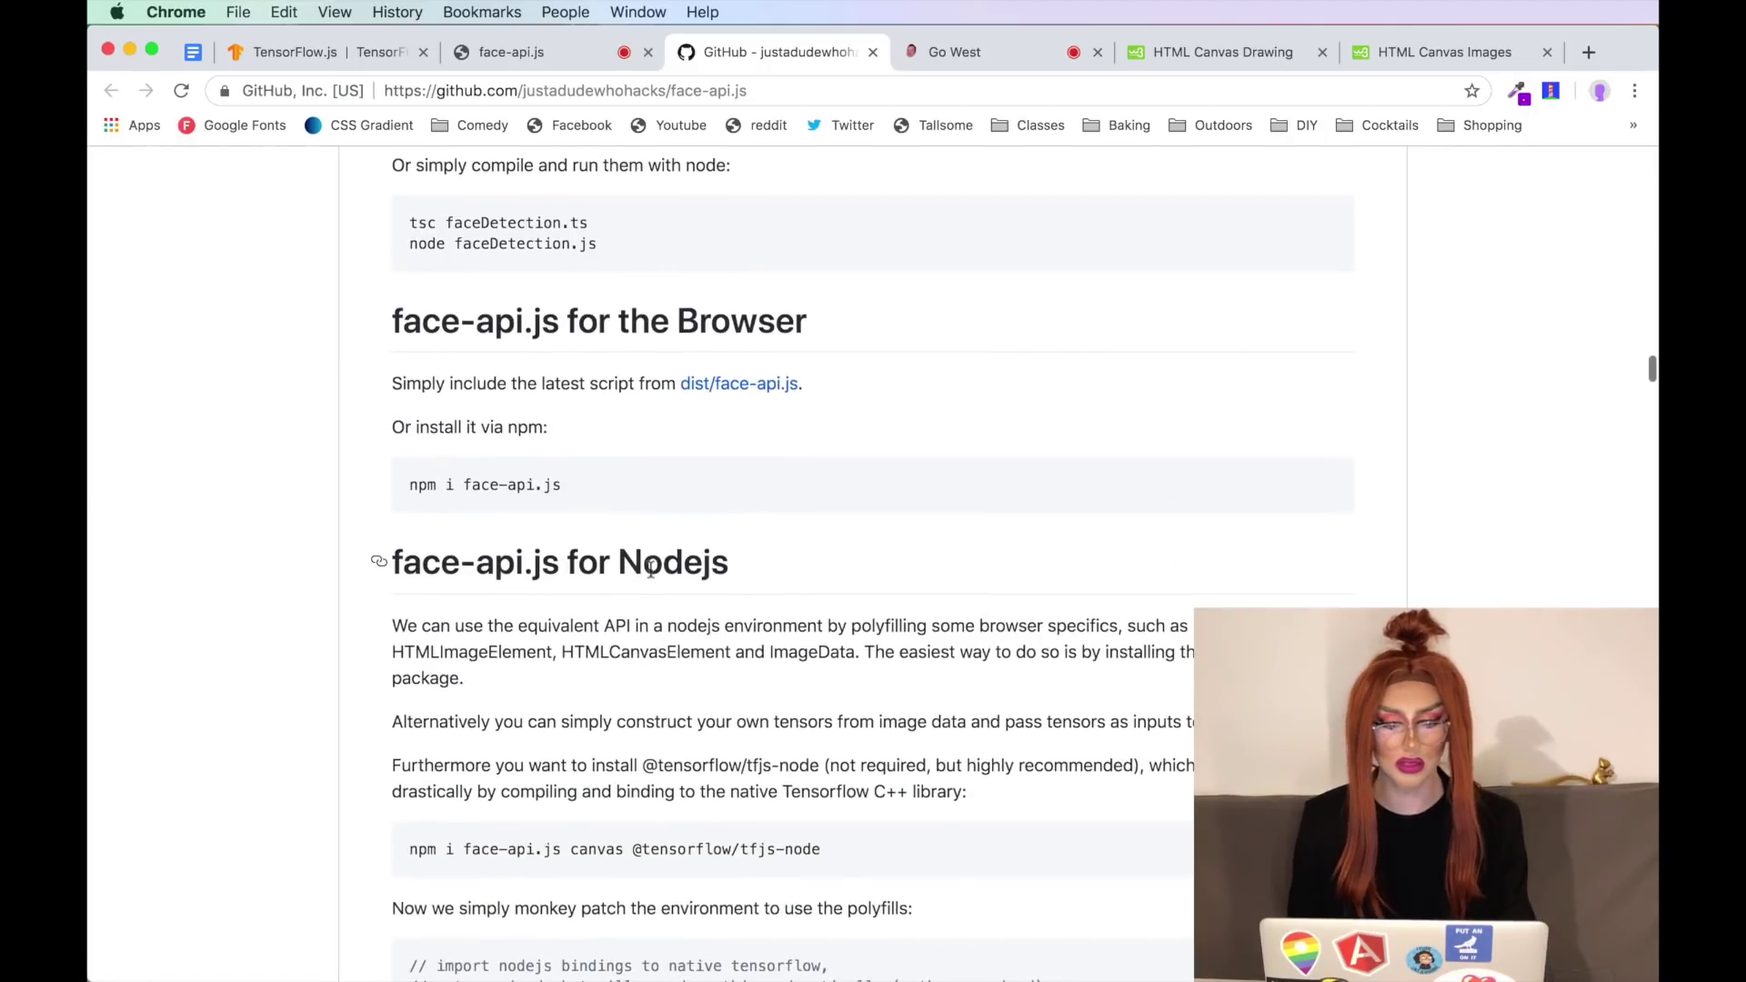
scroll(437, 559, "up", 2)
triple_click(468, 560)
left_click_drag(477, 543, 457, 544)
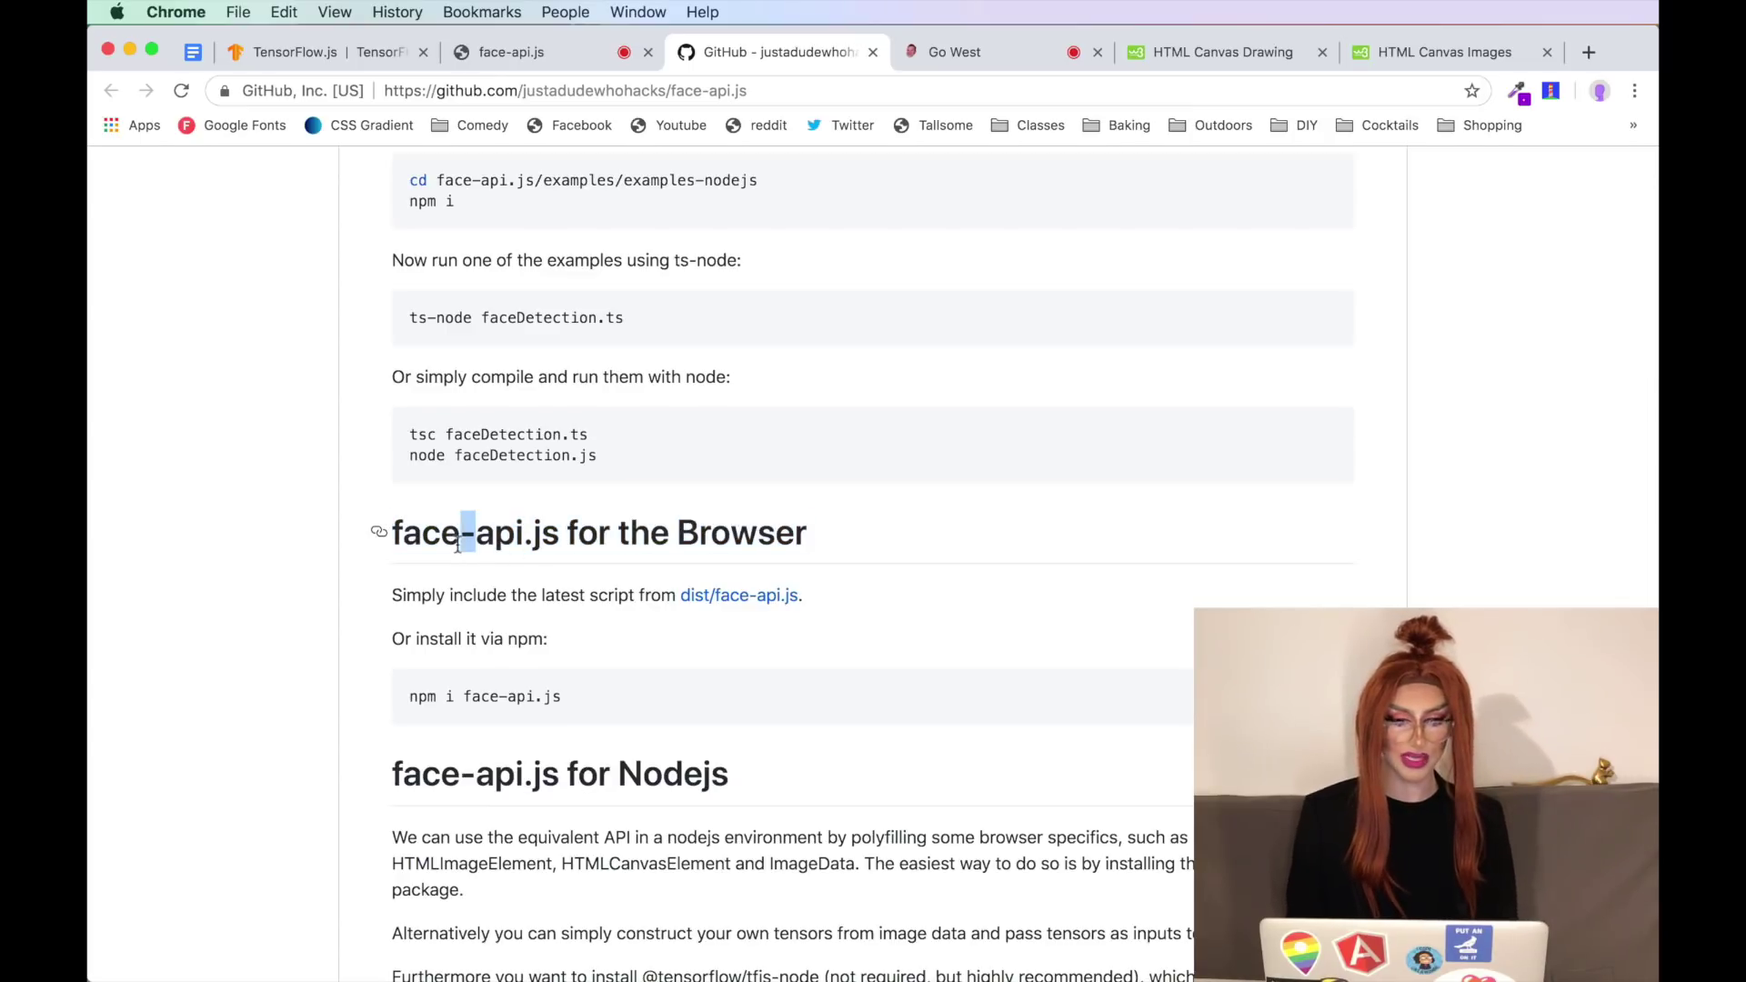
scroll(507, 545, "down", 2)
mouse_move(540, 493)
left_mouse_down()
mouse_move(845, 495)
mouse_move(724, 493)
left_mouse_up()
left_click(914, 500)
key("super+Tab")
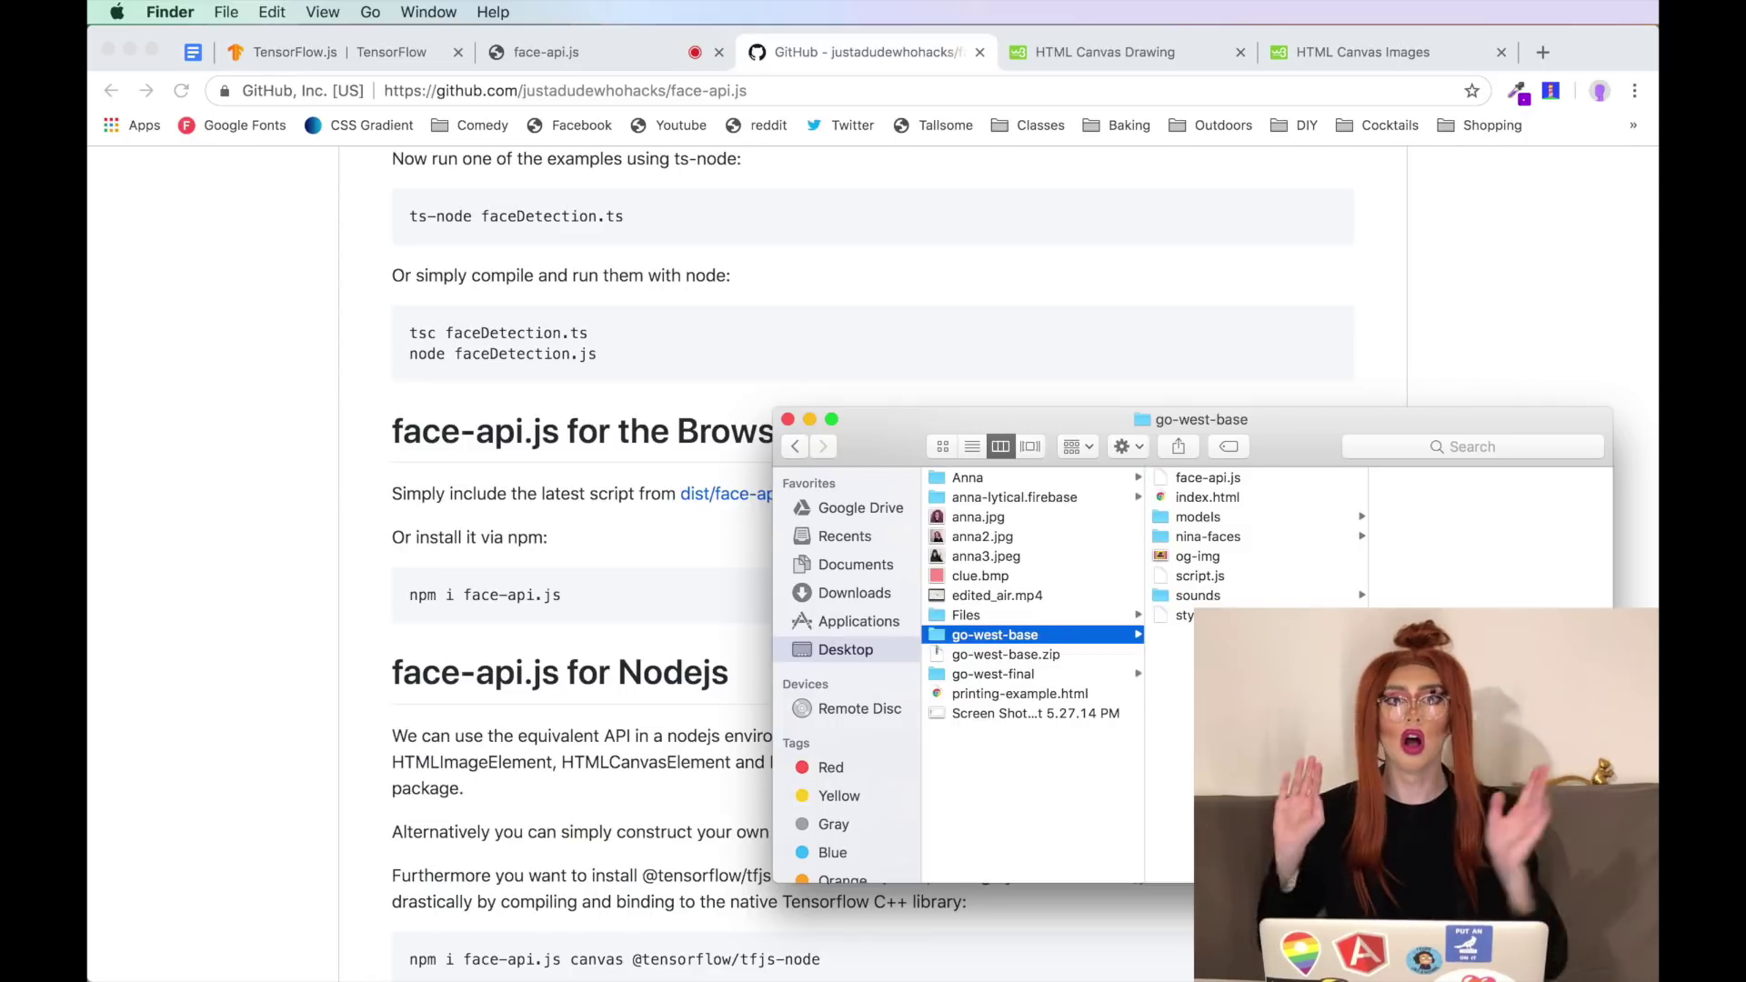
- Look through the models and sounds folders, the zip archive, and the go-west-base folder
left_click(1246, 516)
left_click(1217, 595)
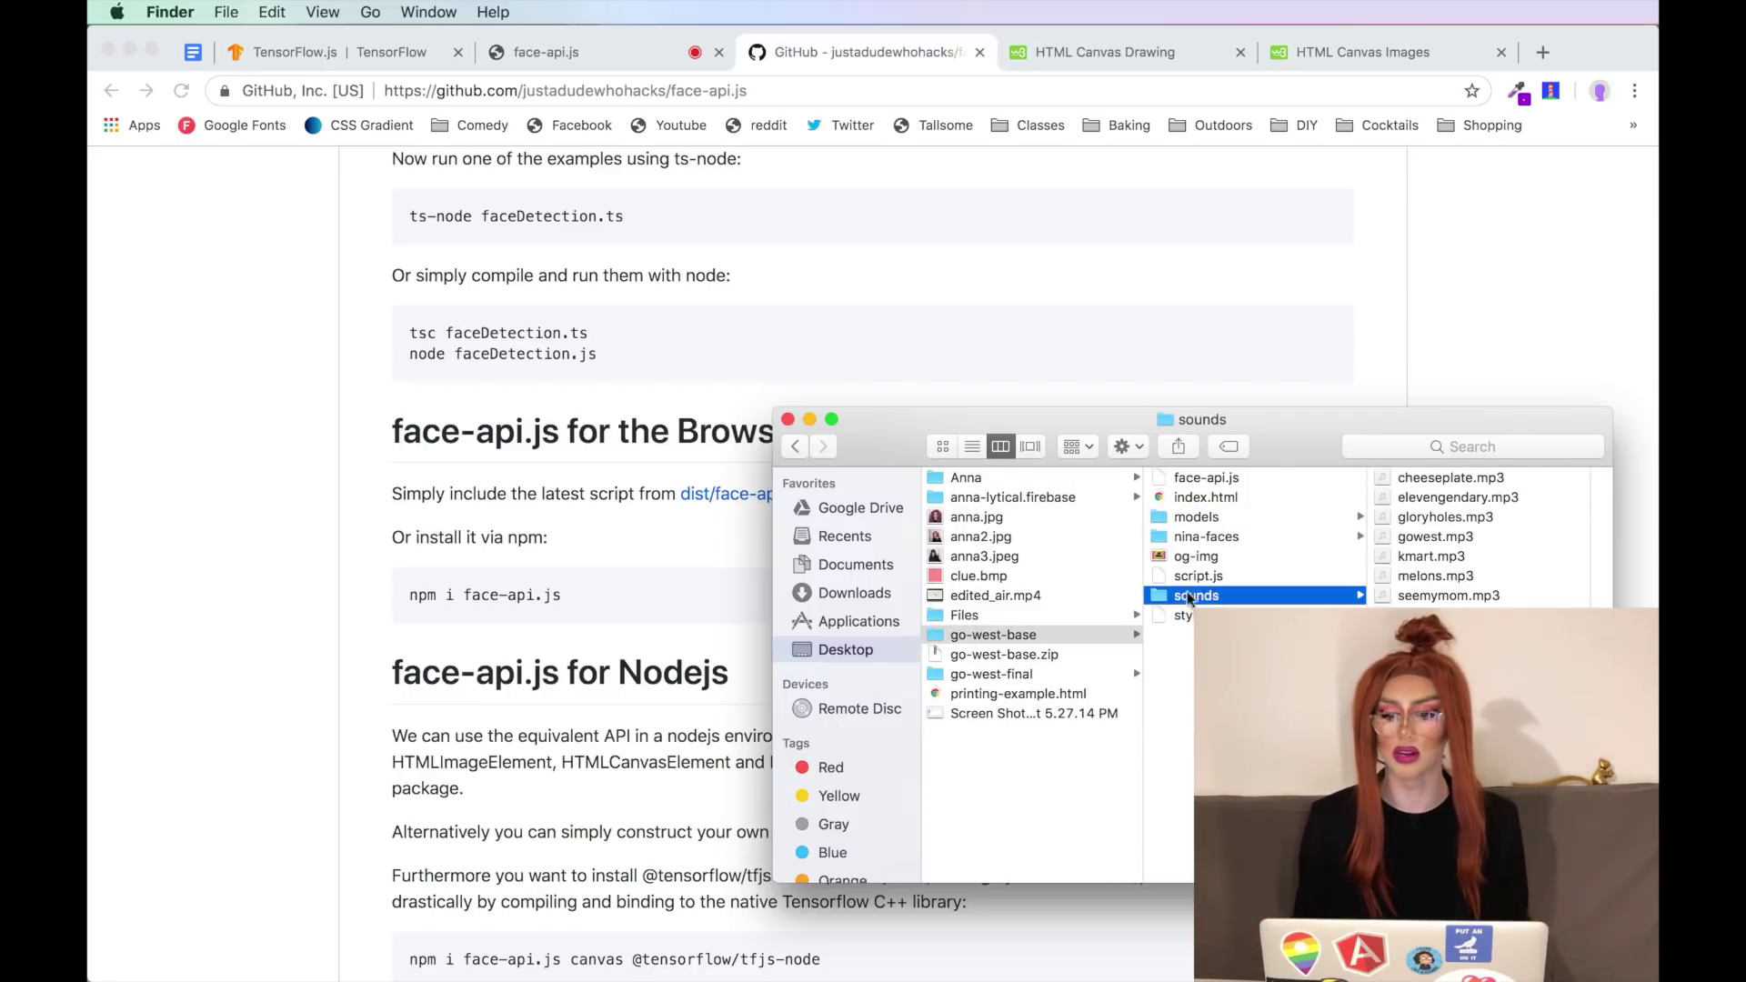
left_click(1051, 655)
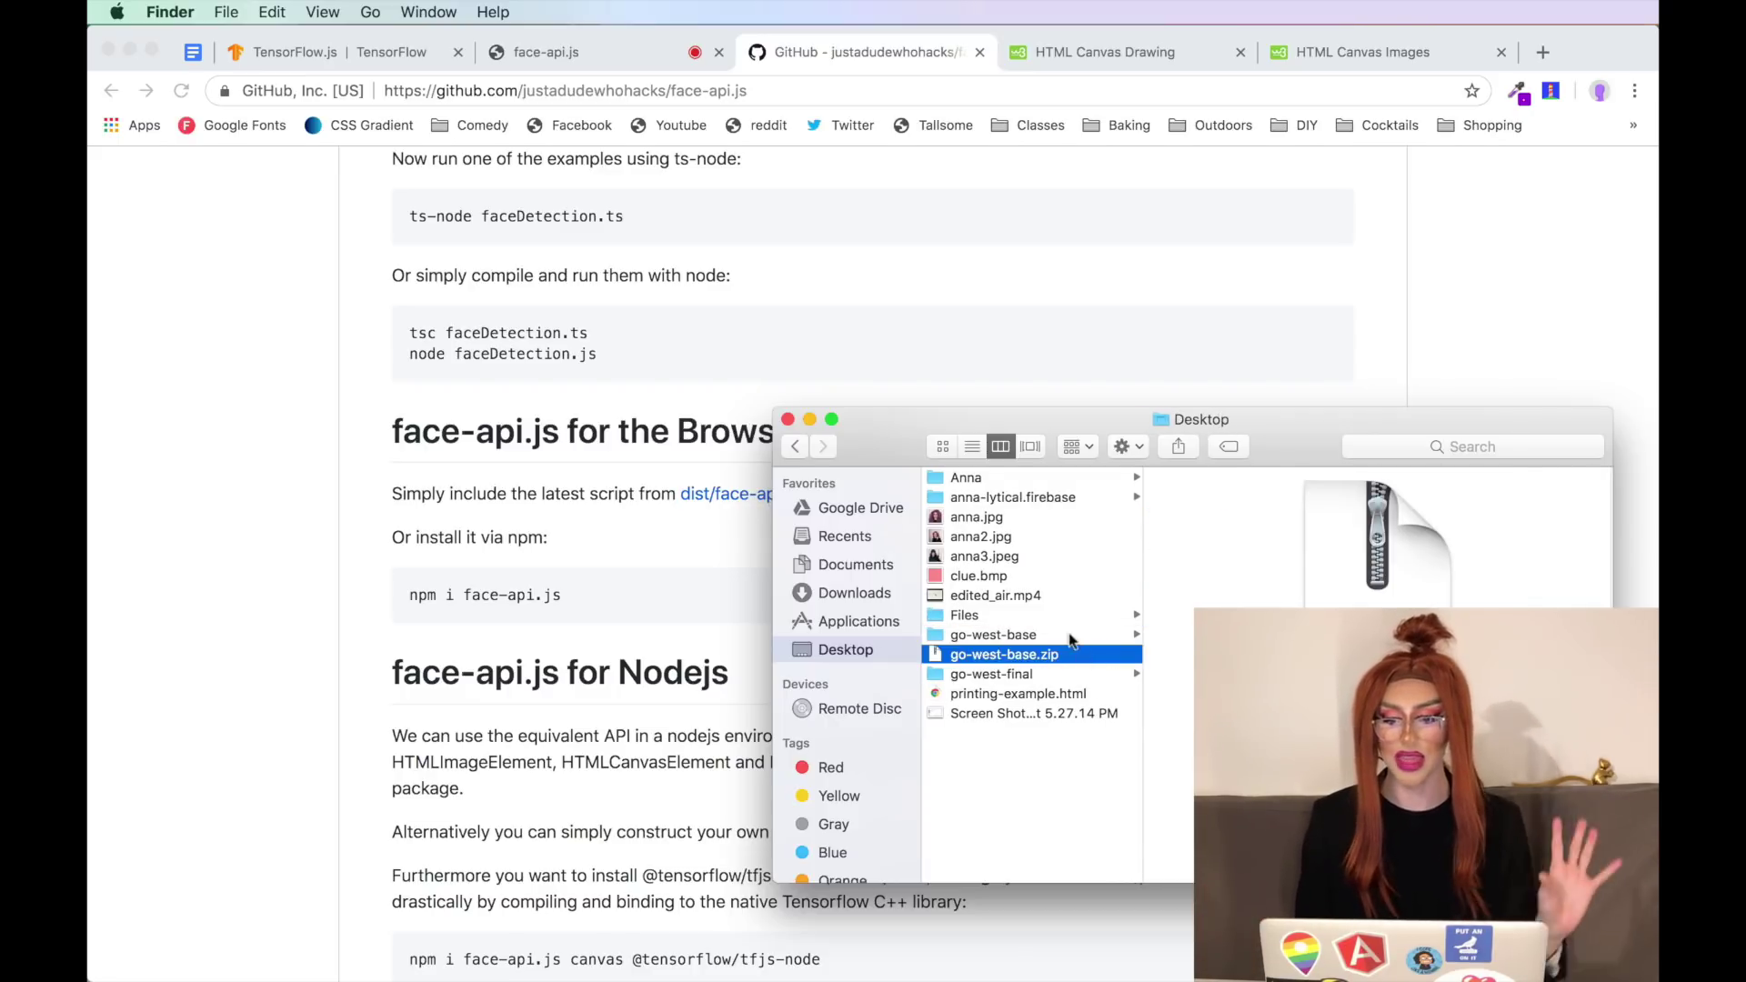
left_click(1069, 633)
- Open index.html, script.js and style.css together in Sublime Text
left_click(1215, 535)
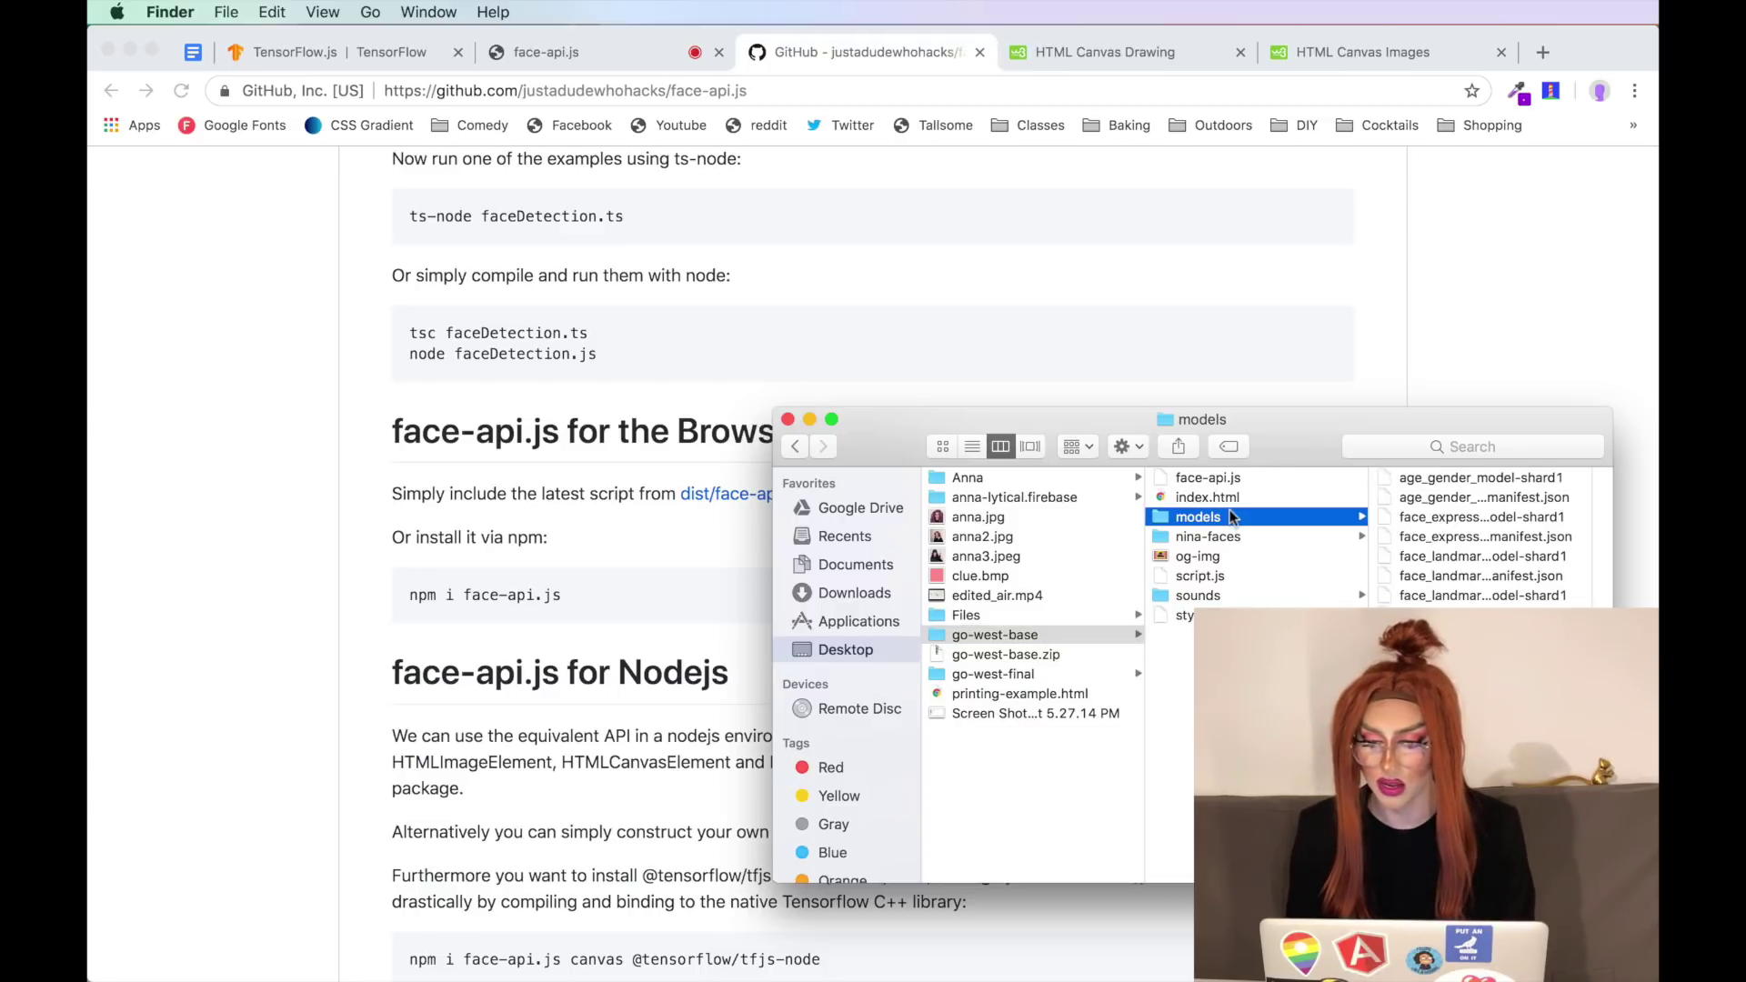
left_click(1206, 498)
left_click(1199, 575, "super")
right_click(1201, 616)
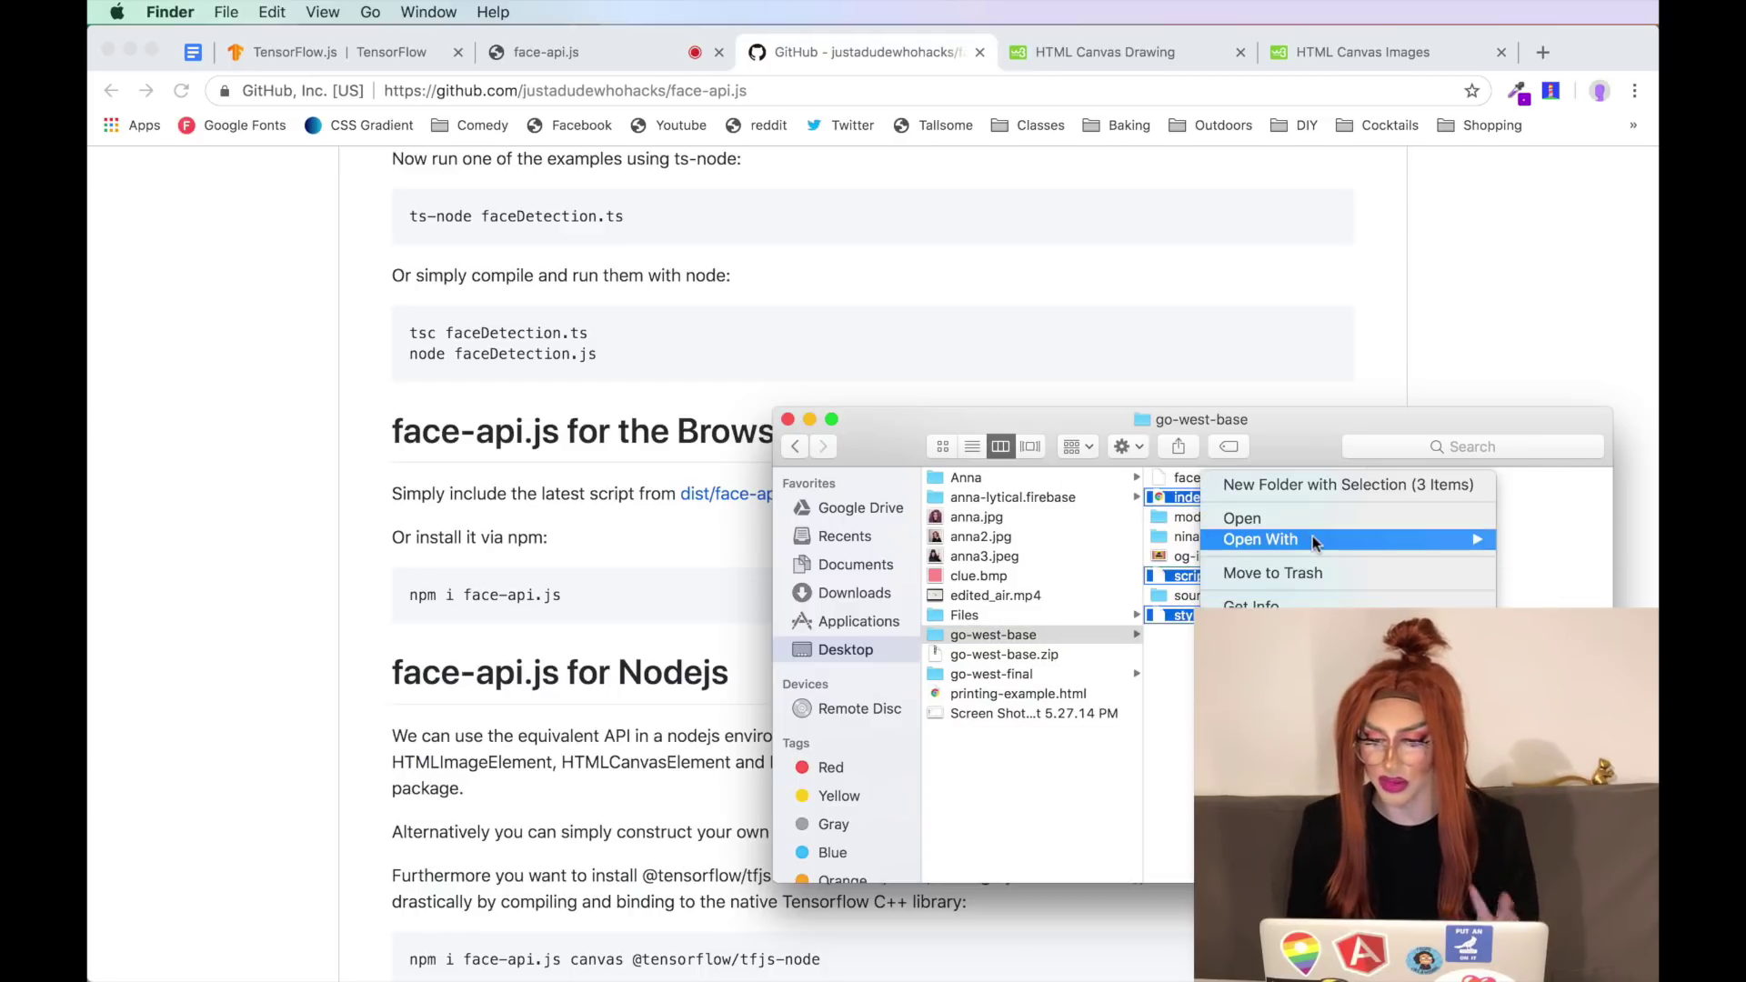
mouse_move(1261, 540)
left_click(1555, 602)
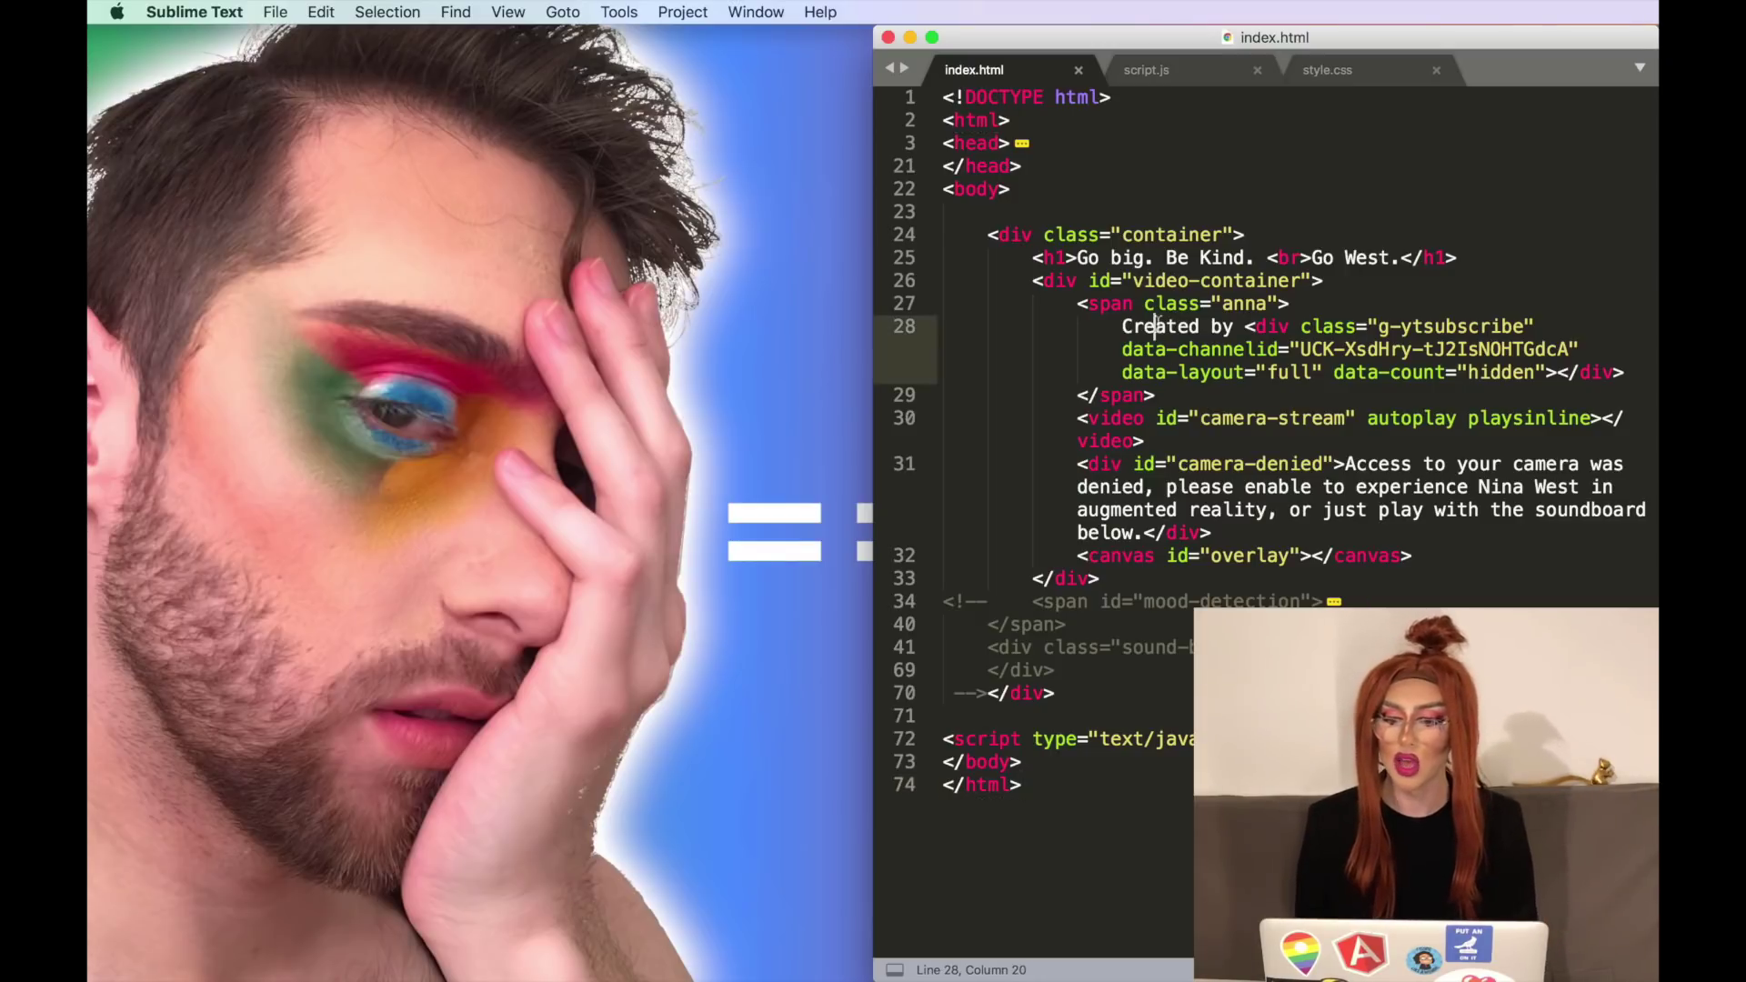
- Inspect the index.html markup around the video element and the script lines
double_click(1119, 417)
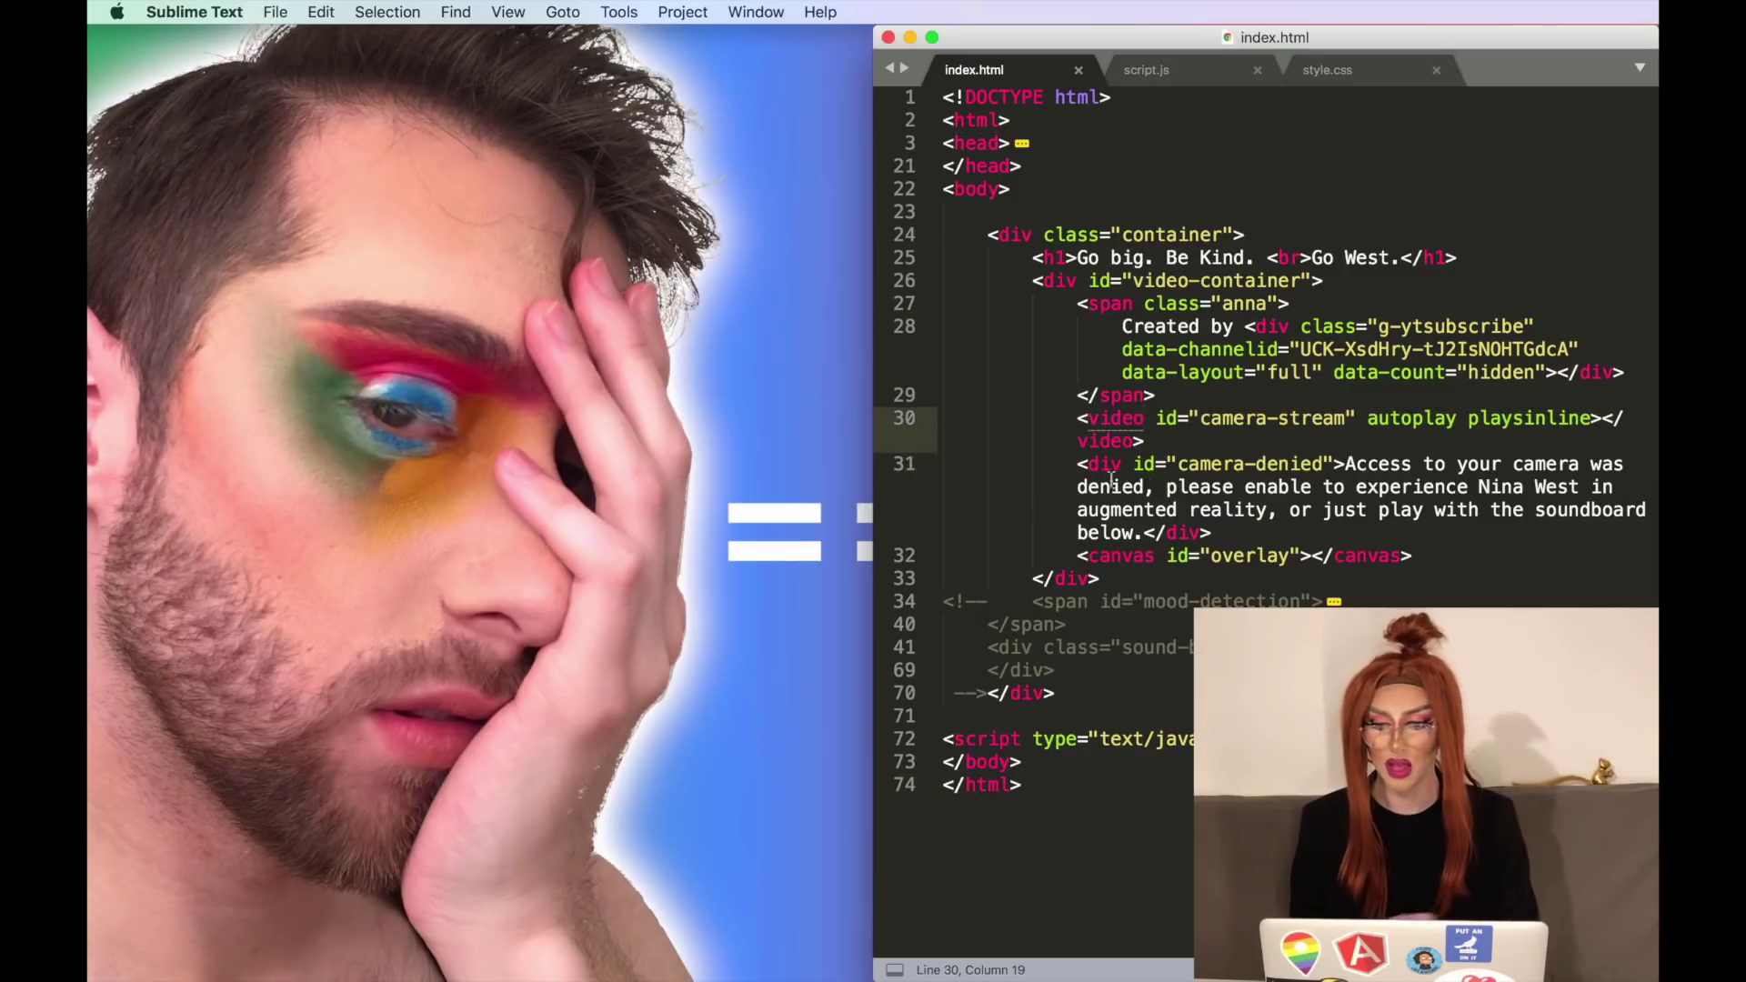
left_click(1128, 717)
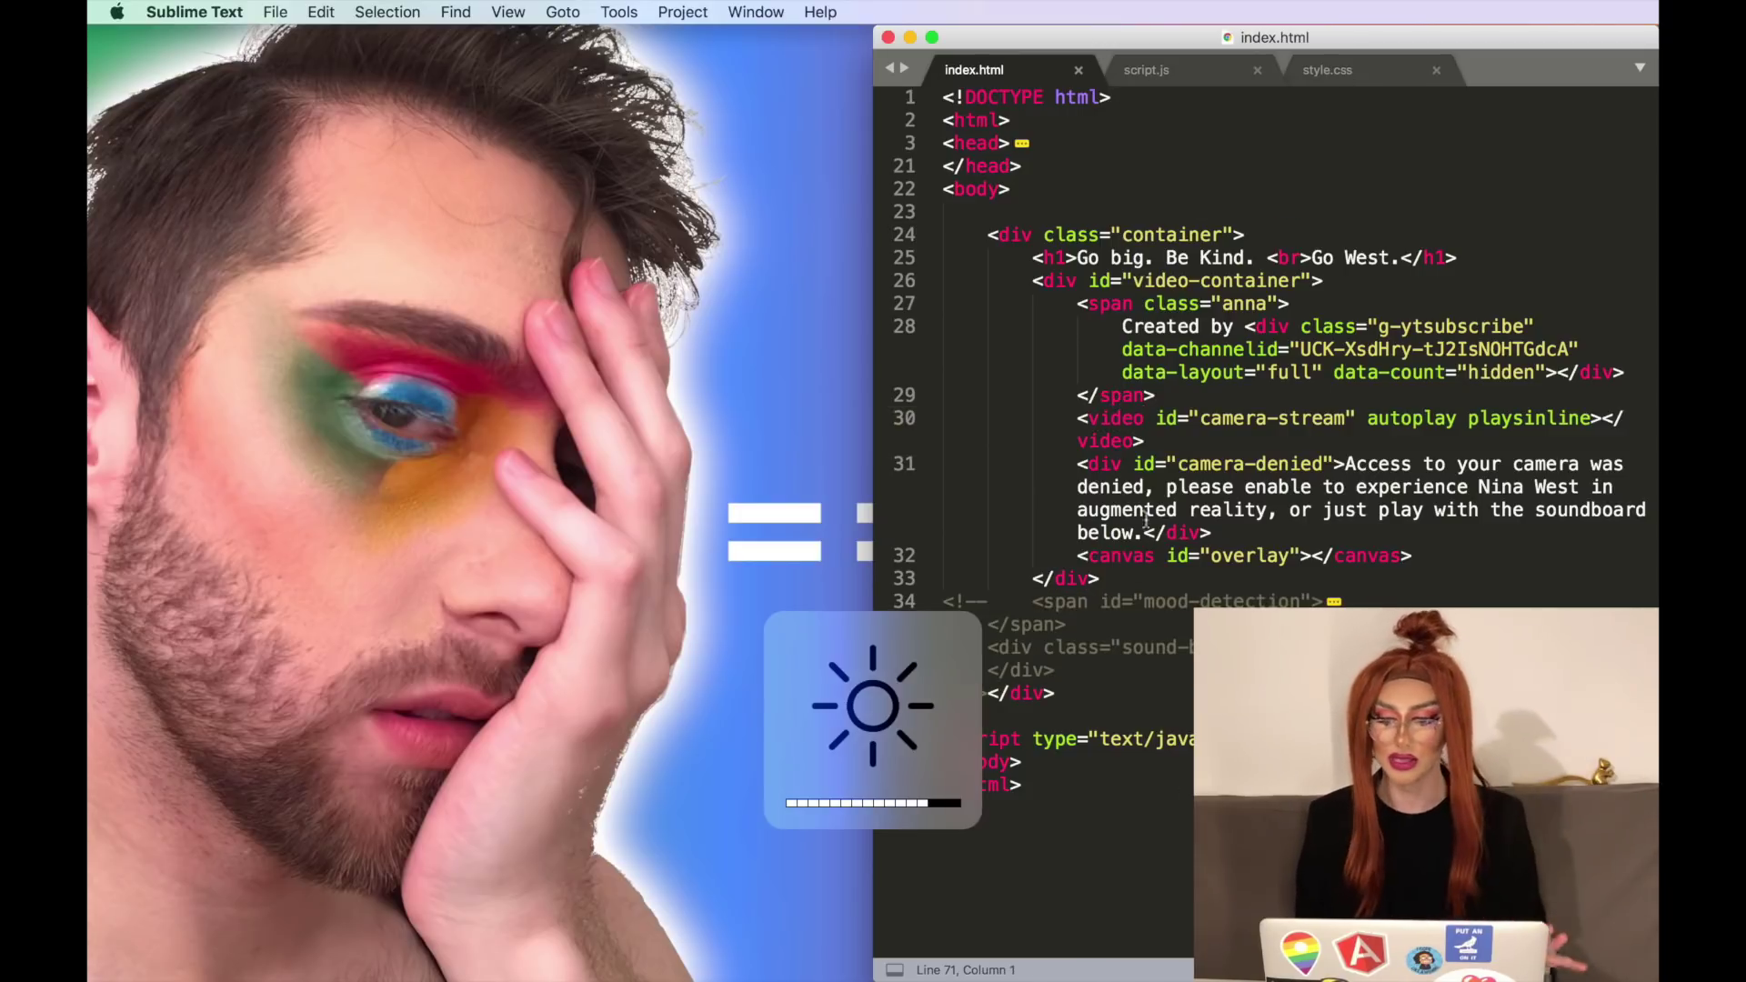
key("shift+Down")
key("shift+Down")
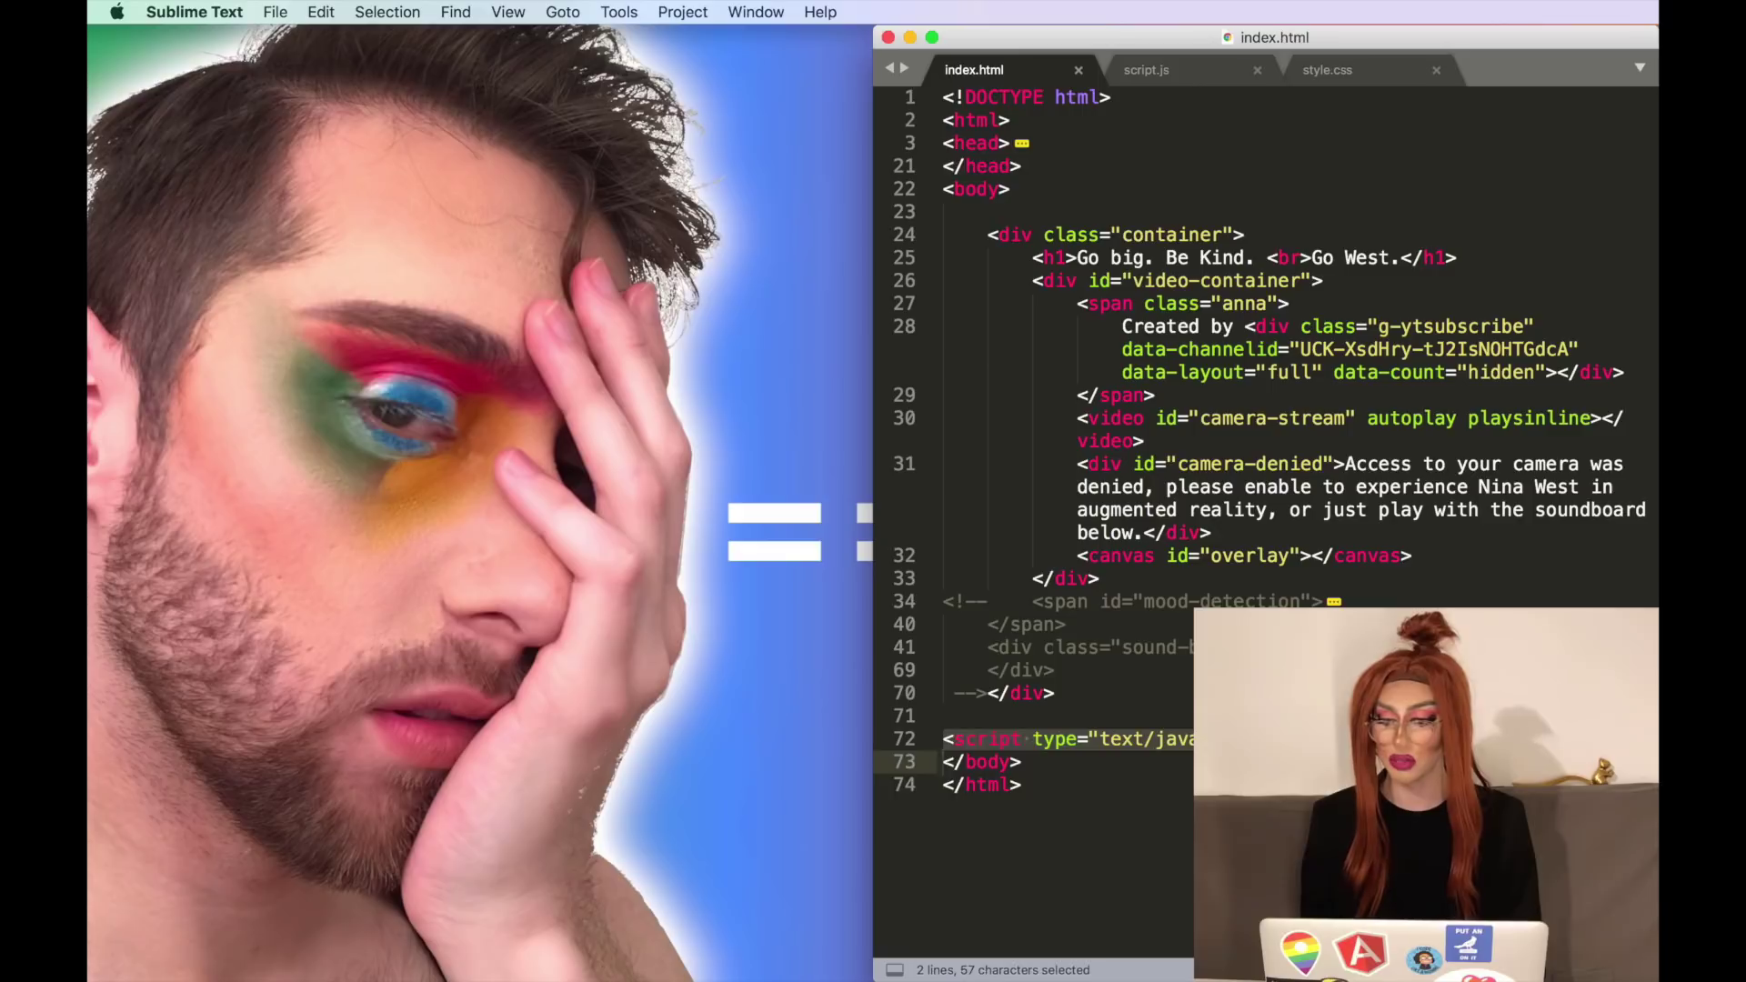
left_click(1292, 739)
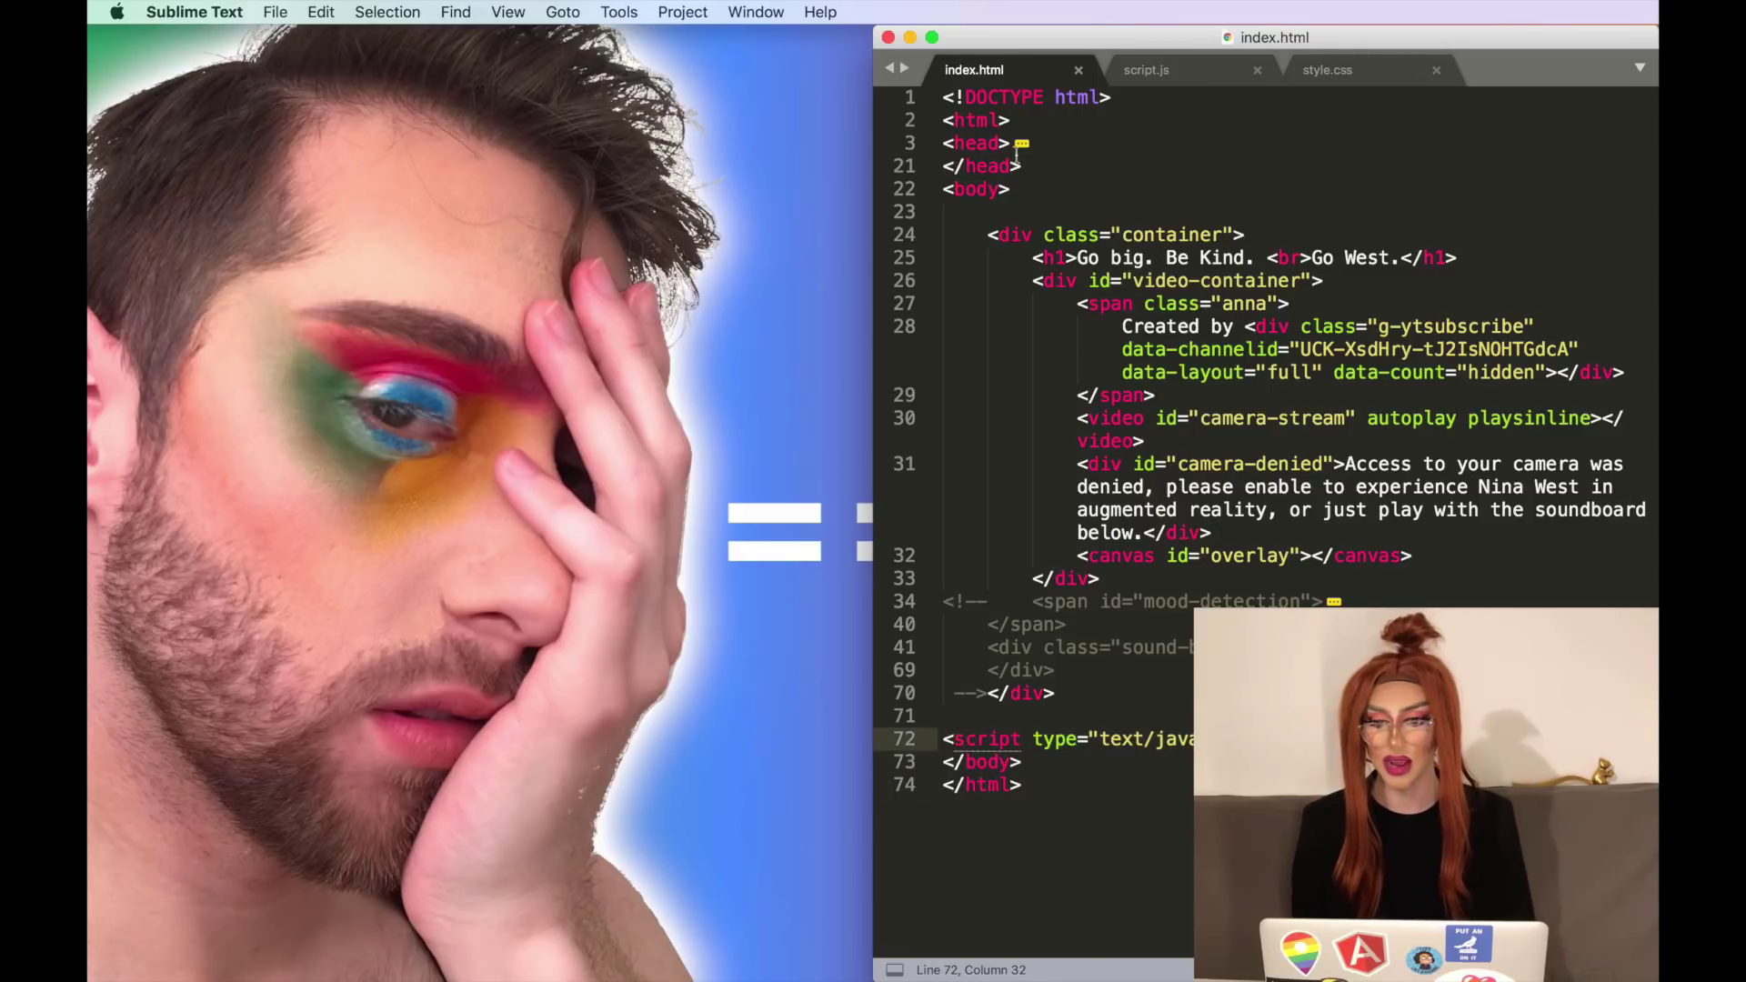
- In script.js, examine the empty drawFace function and its call inside lookForFaces
left_click(1198, 68)
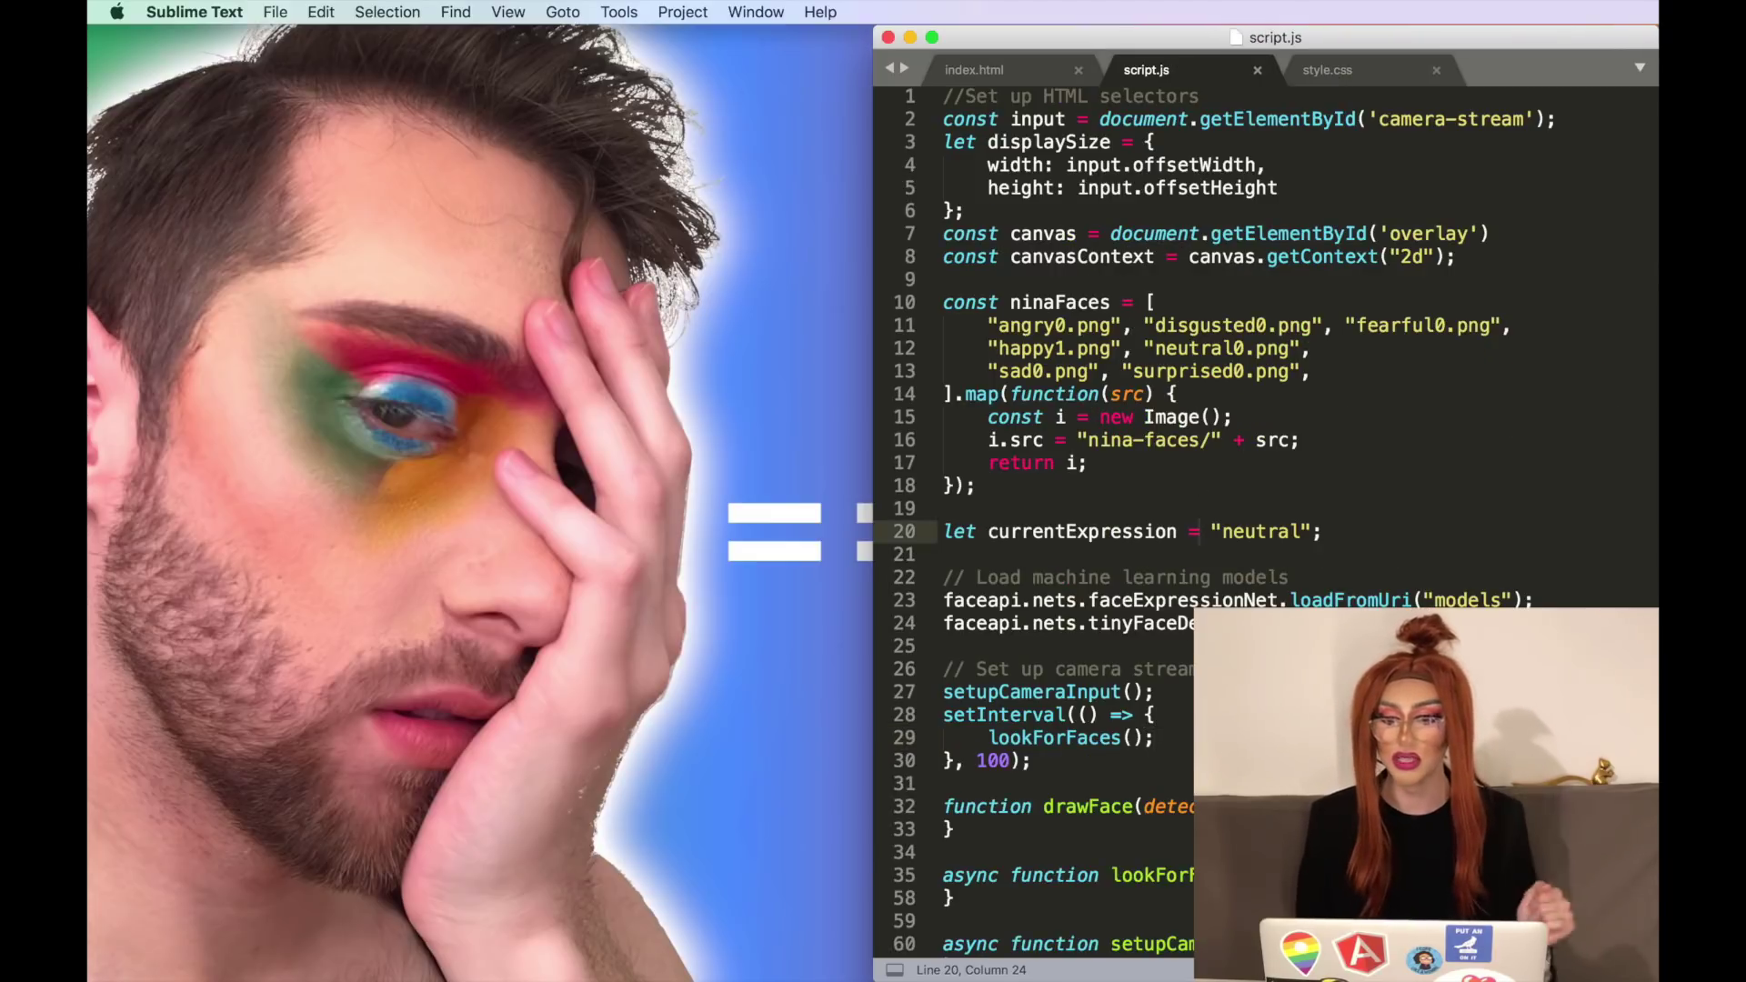
scroll(1200, 531, "down", 1)
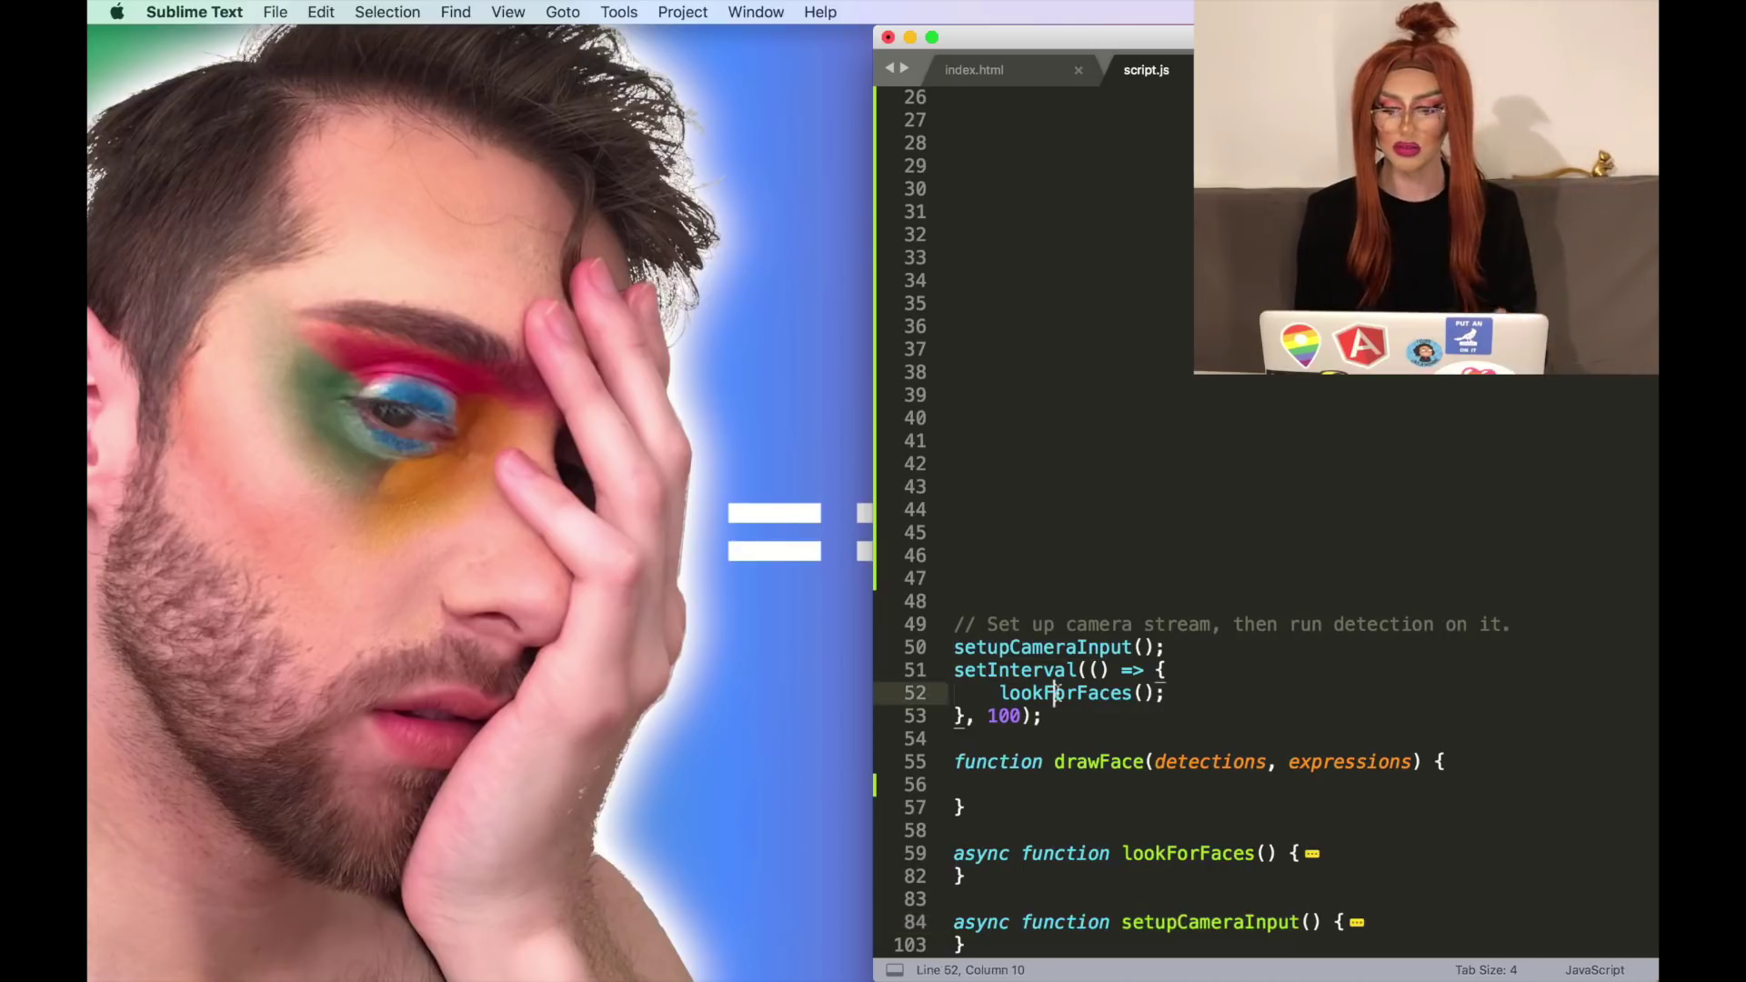
left_click_drag(901, 693, 900, 717)
left_click(1009, 715)
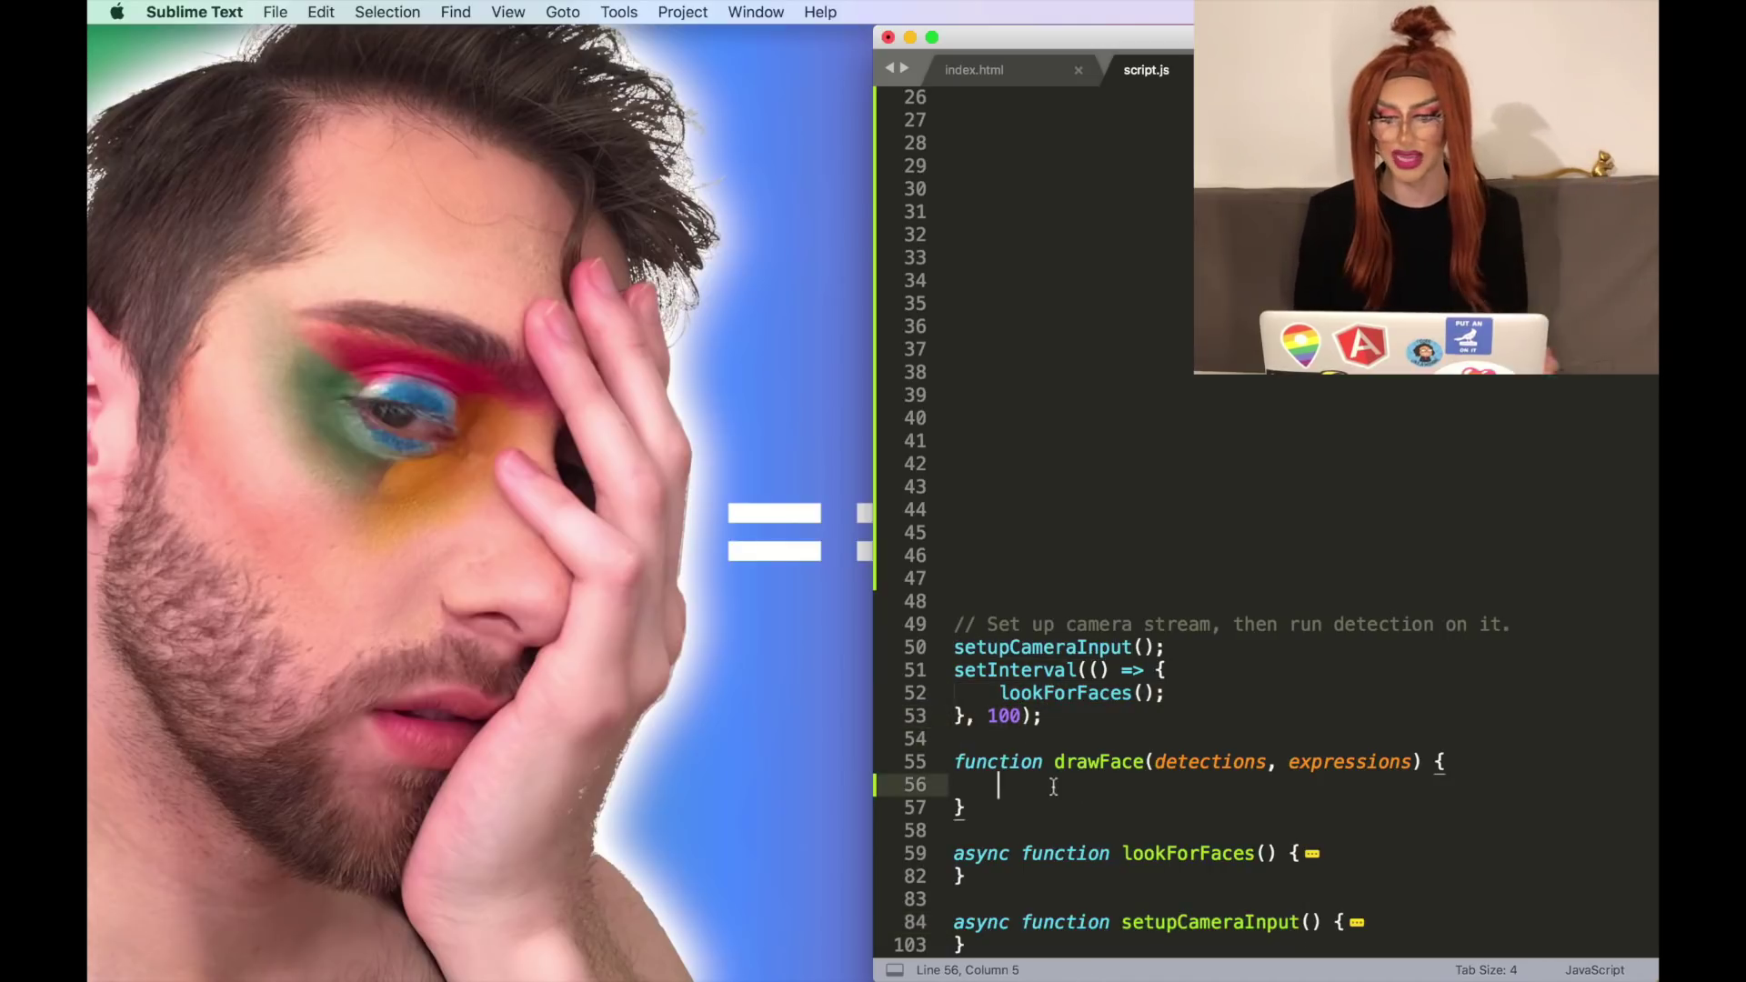
triple_click(1051, 785)
left_click(1095, 761)
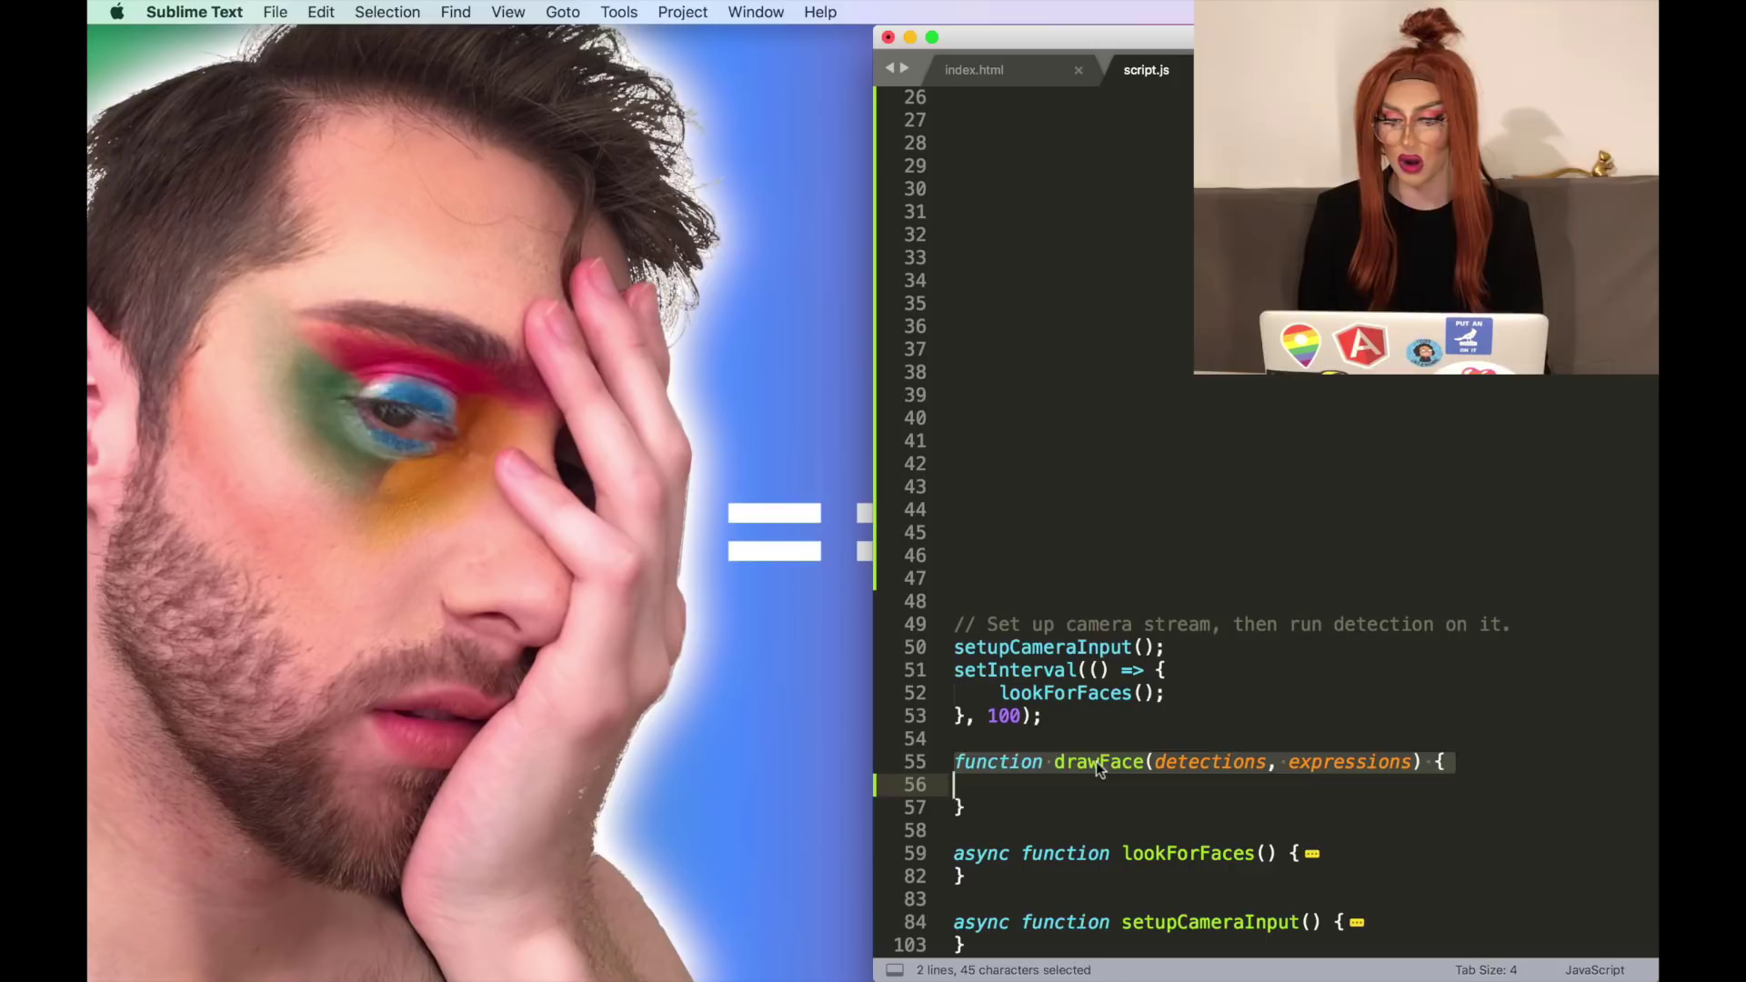
left_click(936, 853)
scroll(955, 683, "down", 5)
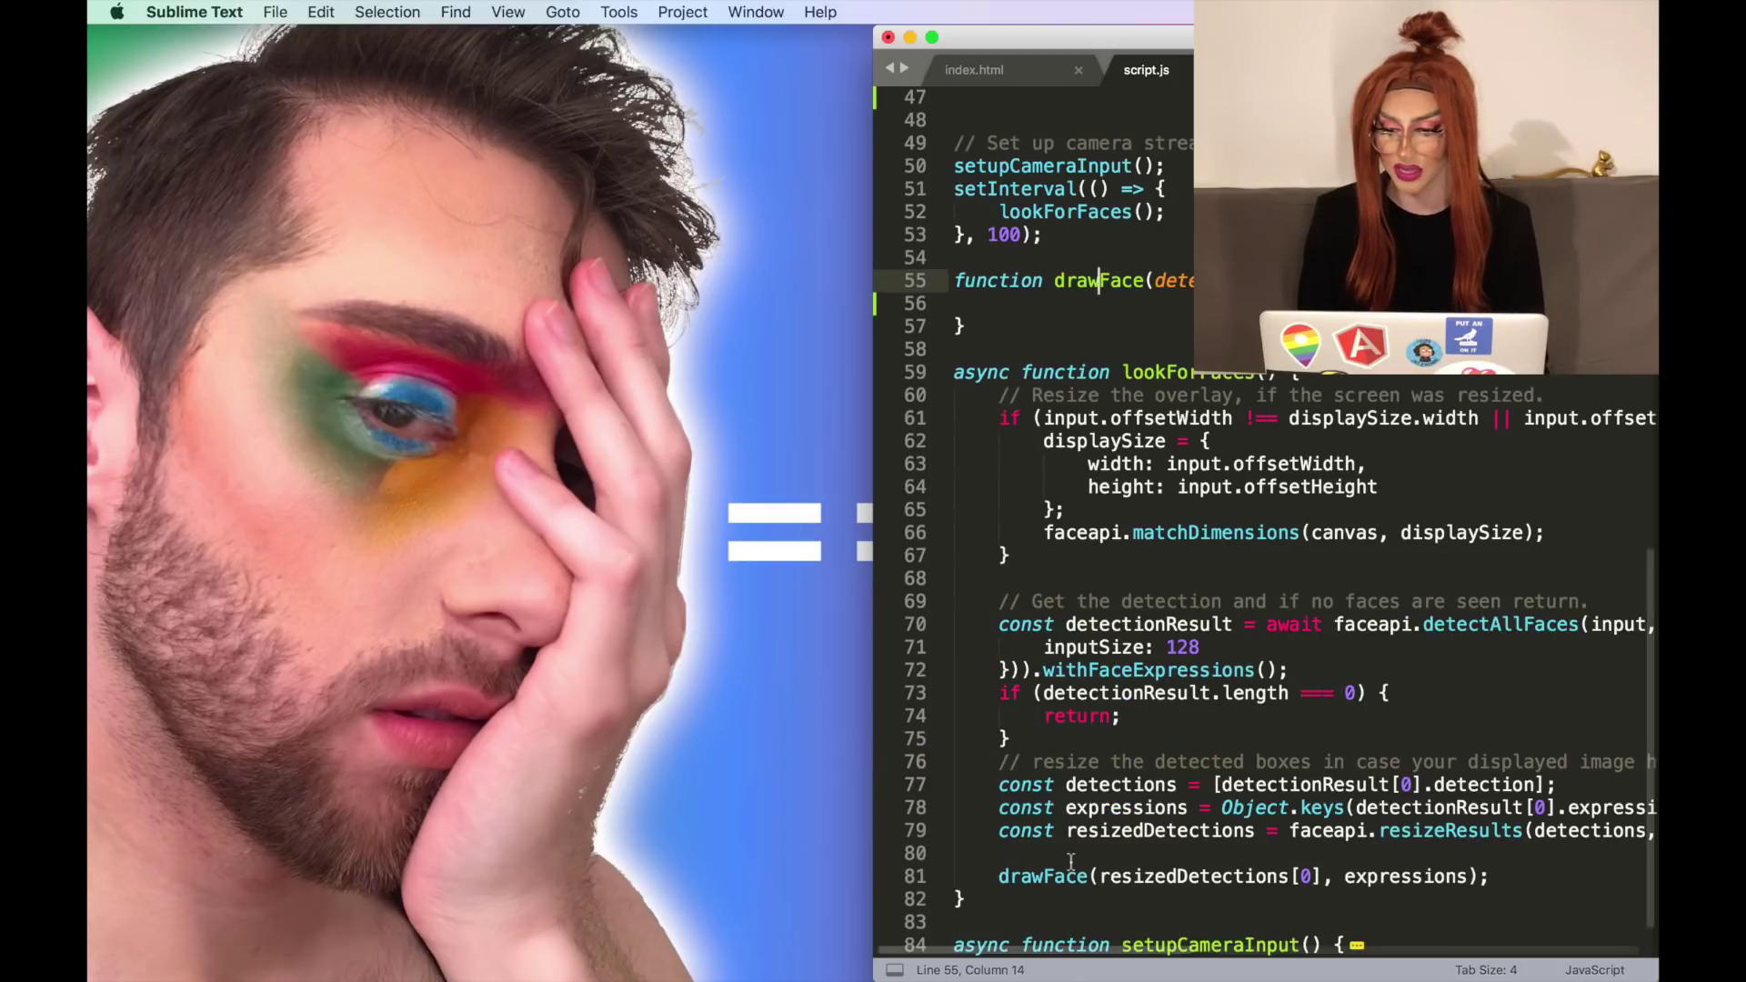
double_click(1044, 876)
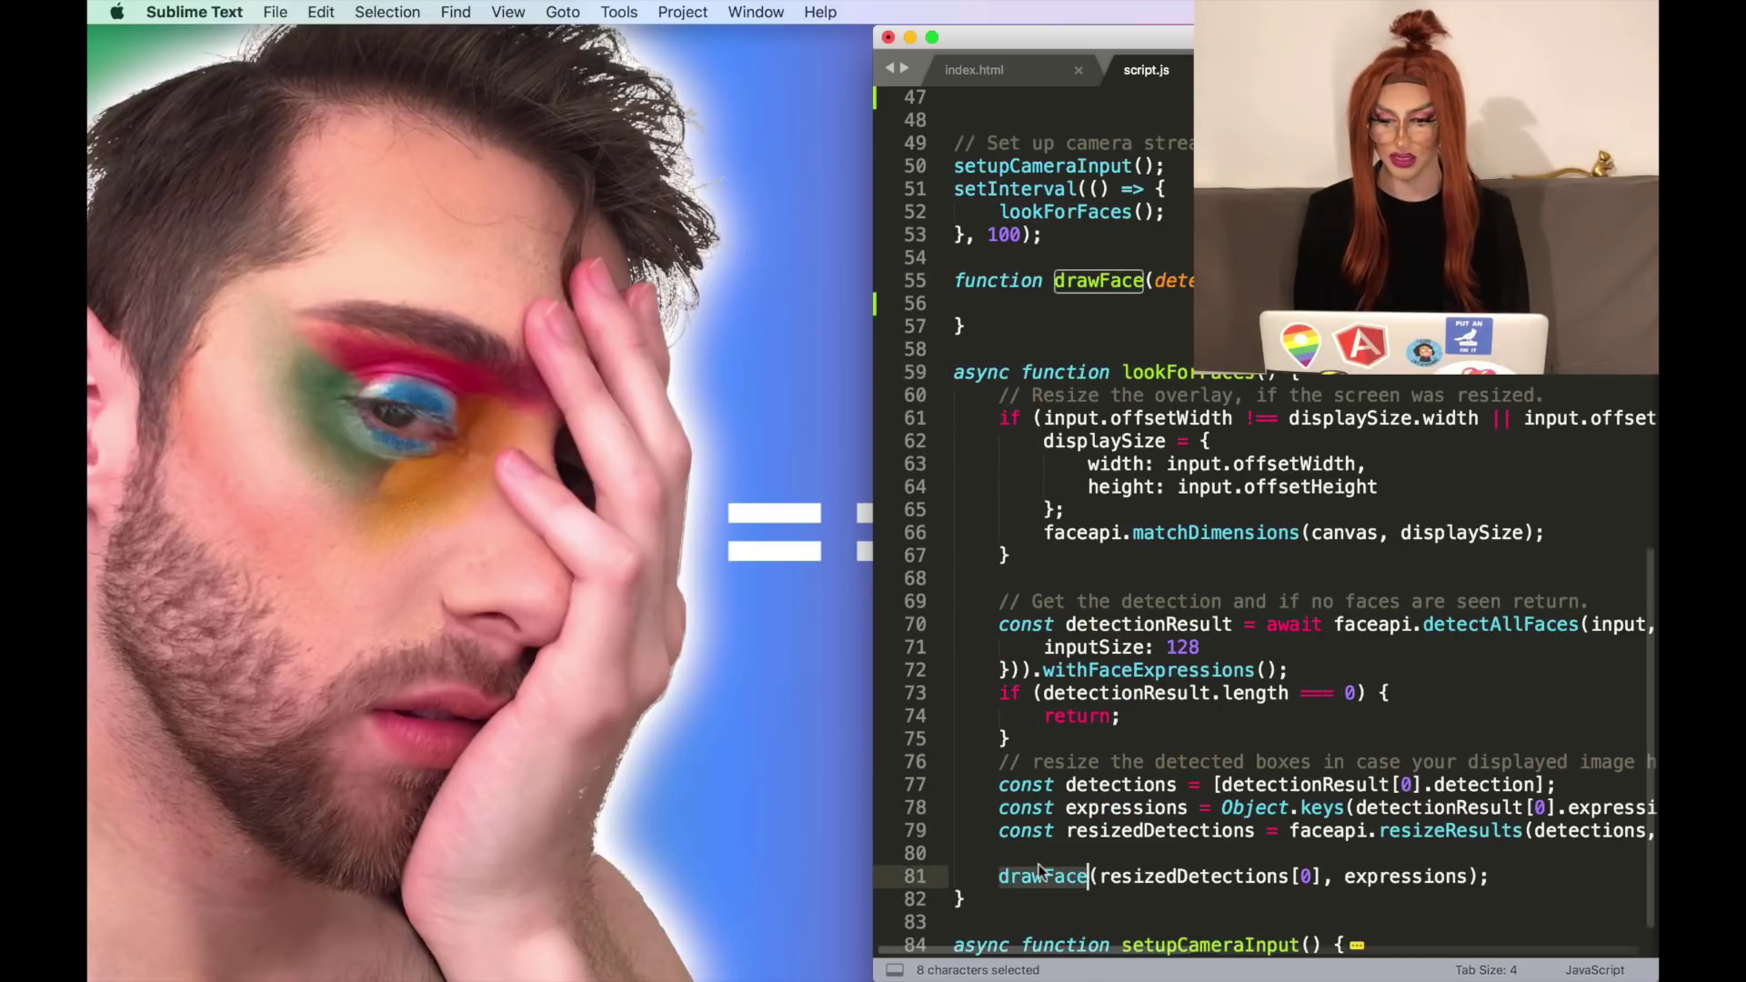
left_click(938, 373)
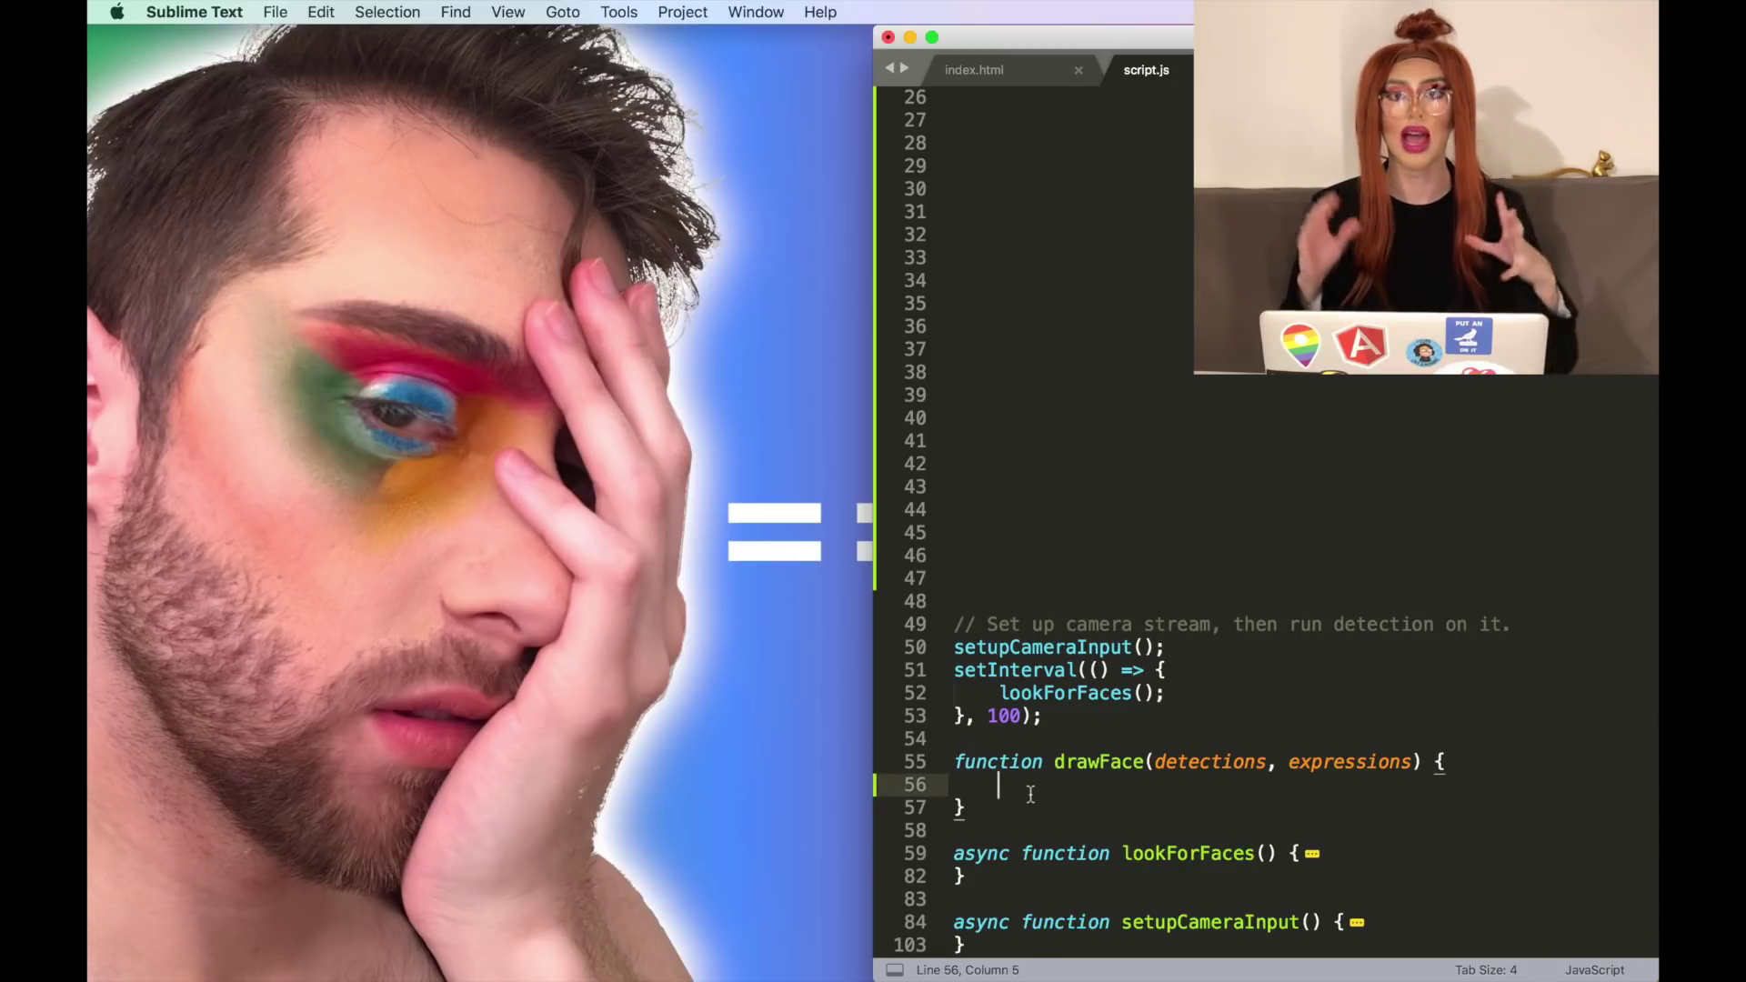
- Launch iTerm, serve go-west-base 2 with live-server on port 8080, and view it in Chrome
key("super+space")
type("ter")
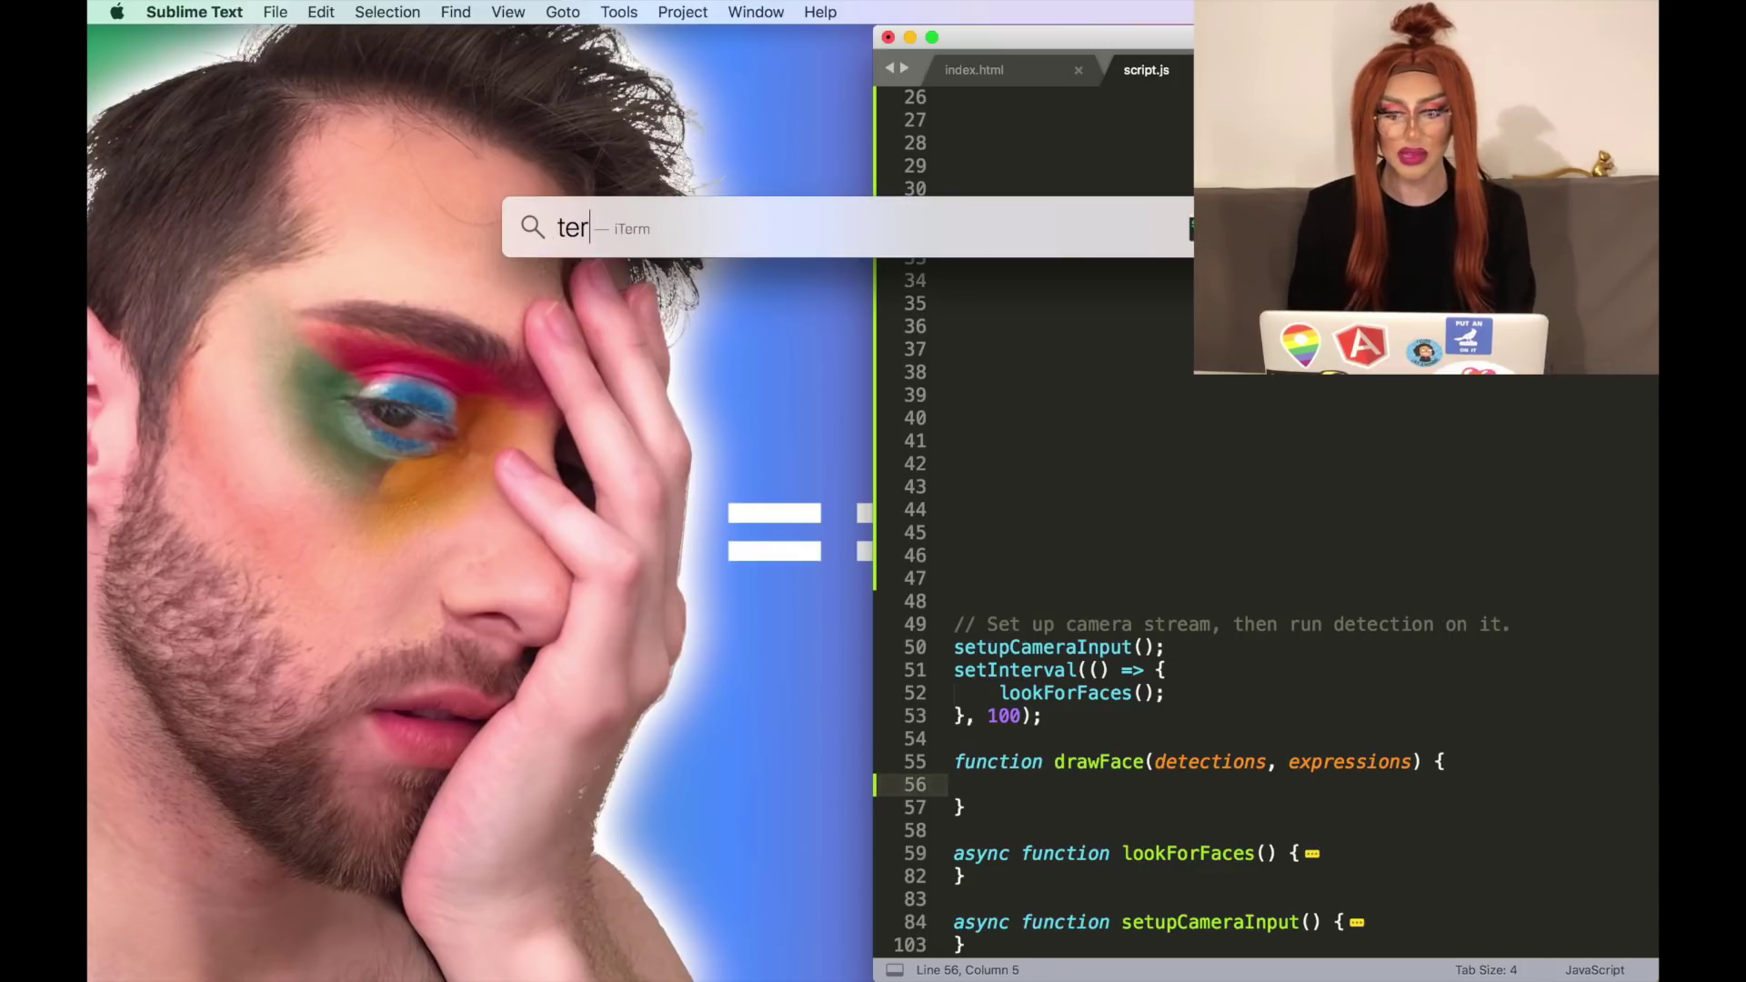
key("Return")
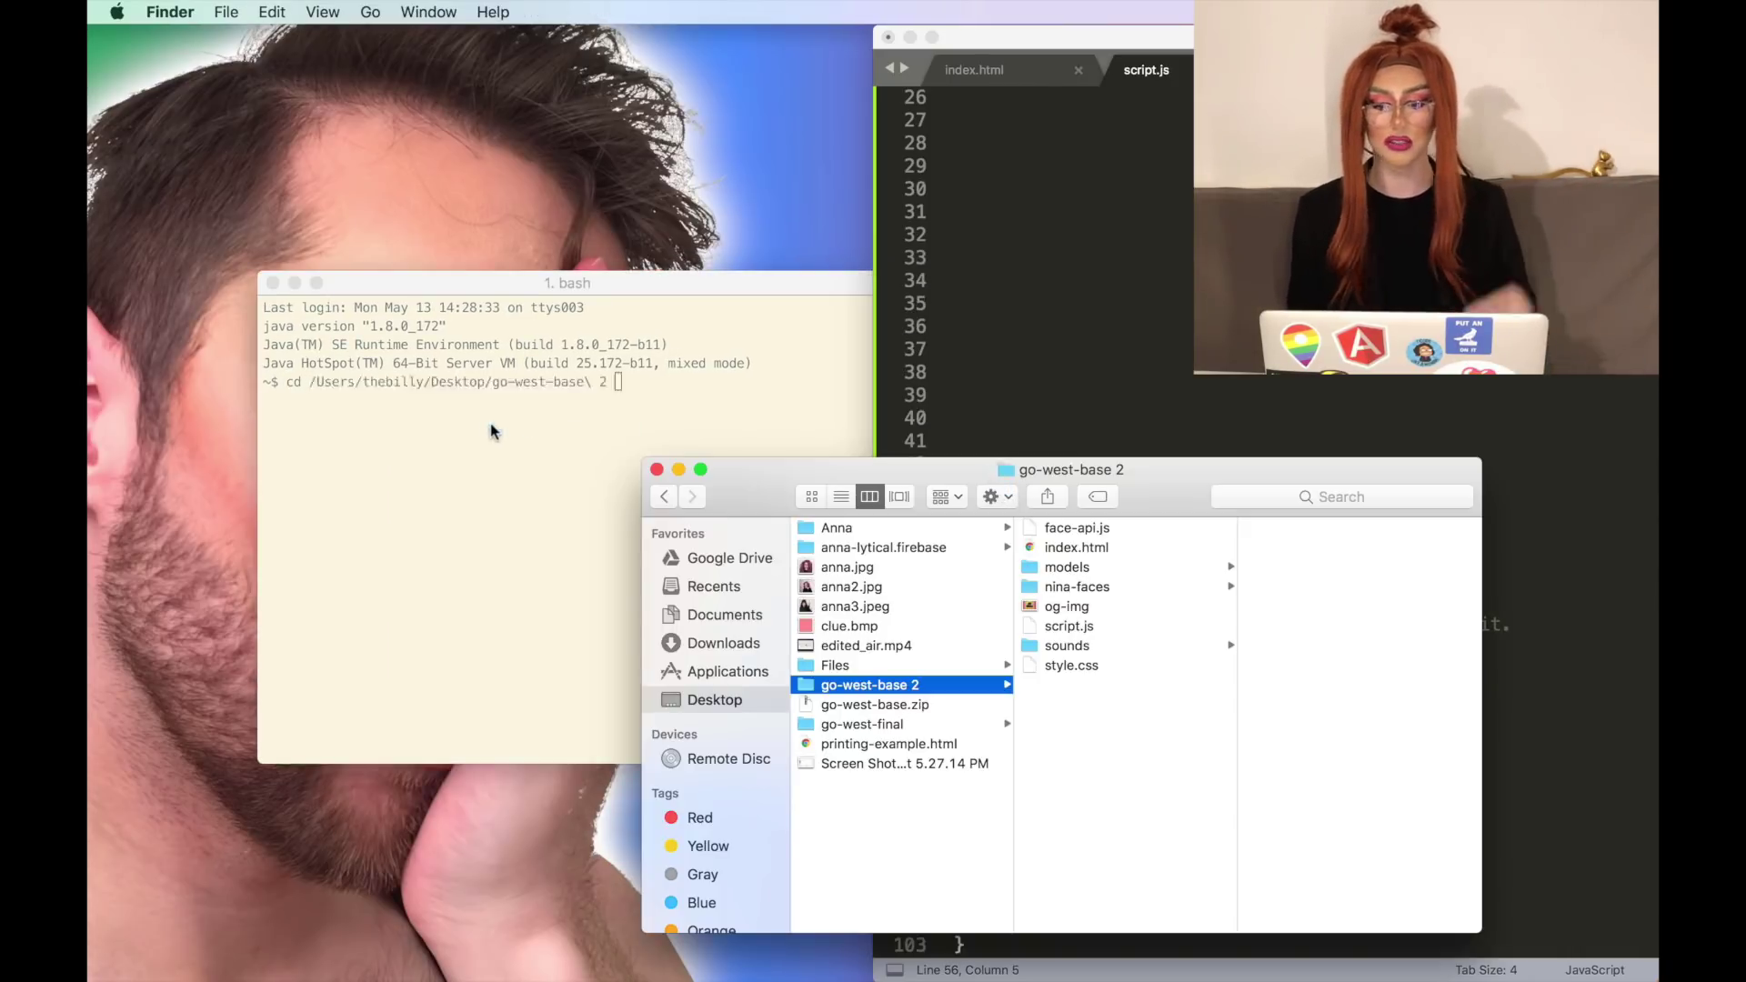
left_click(495, 469)
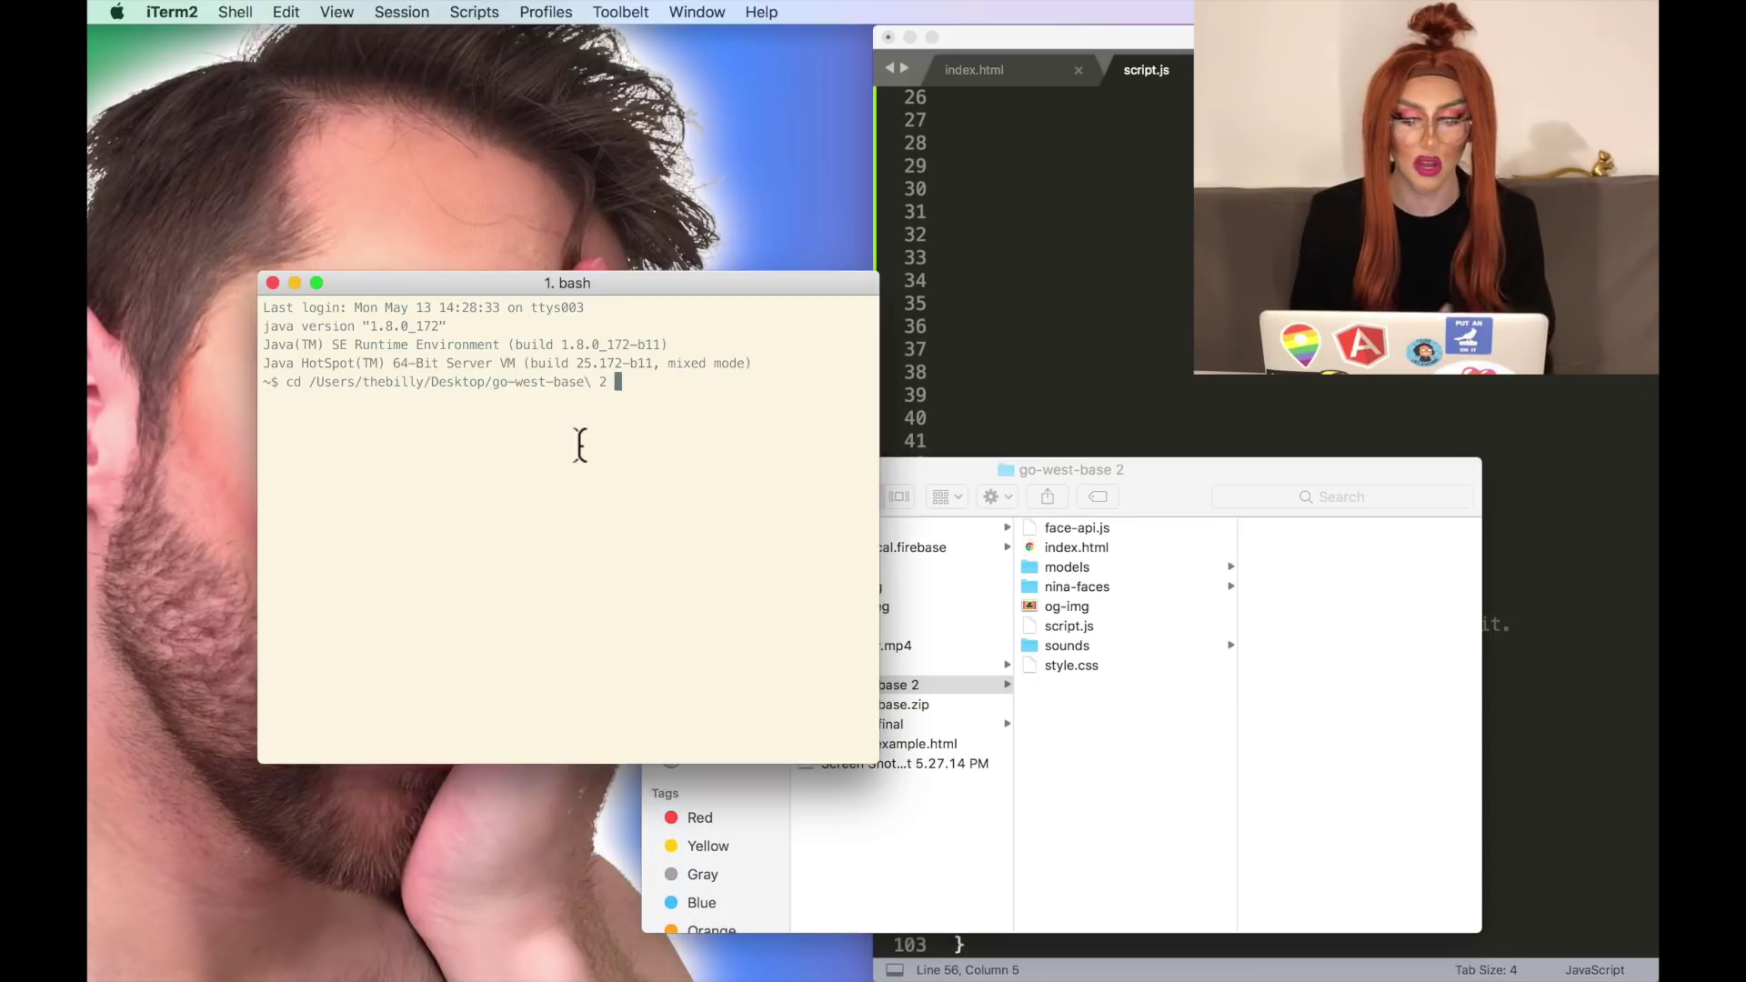
key("Return")
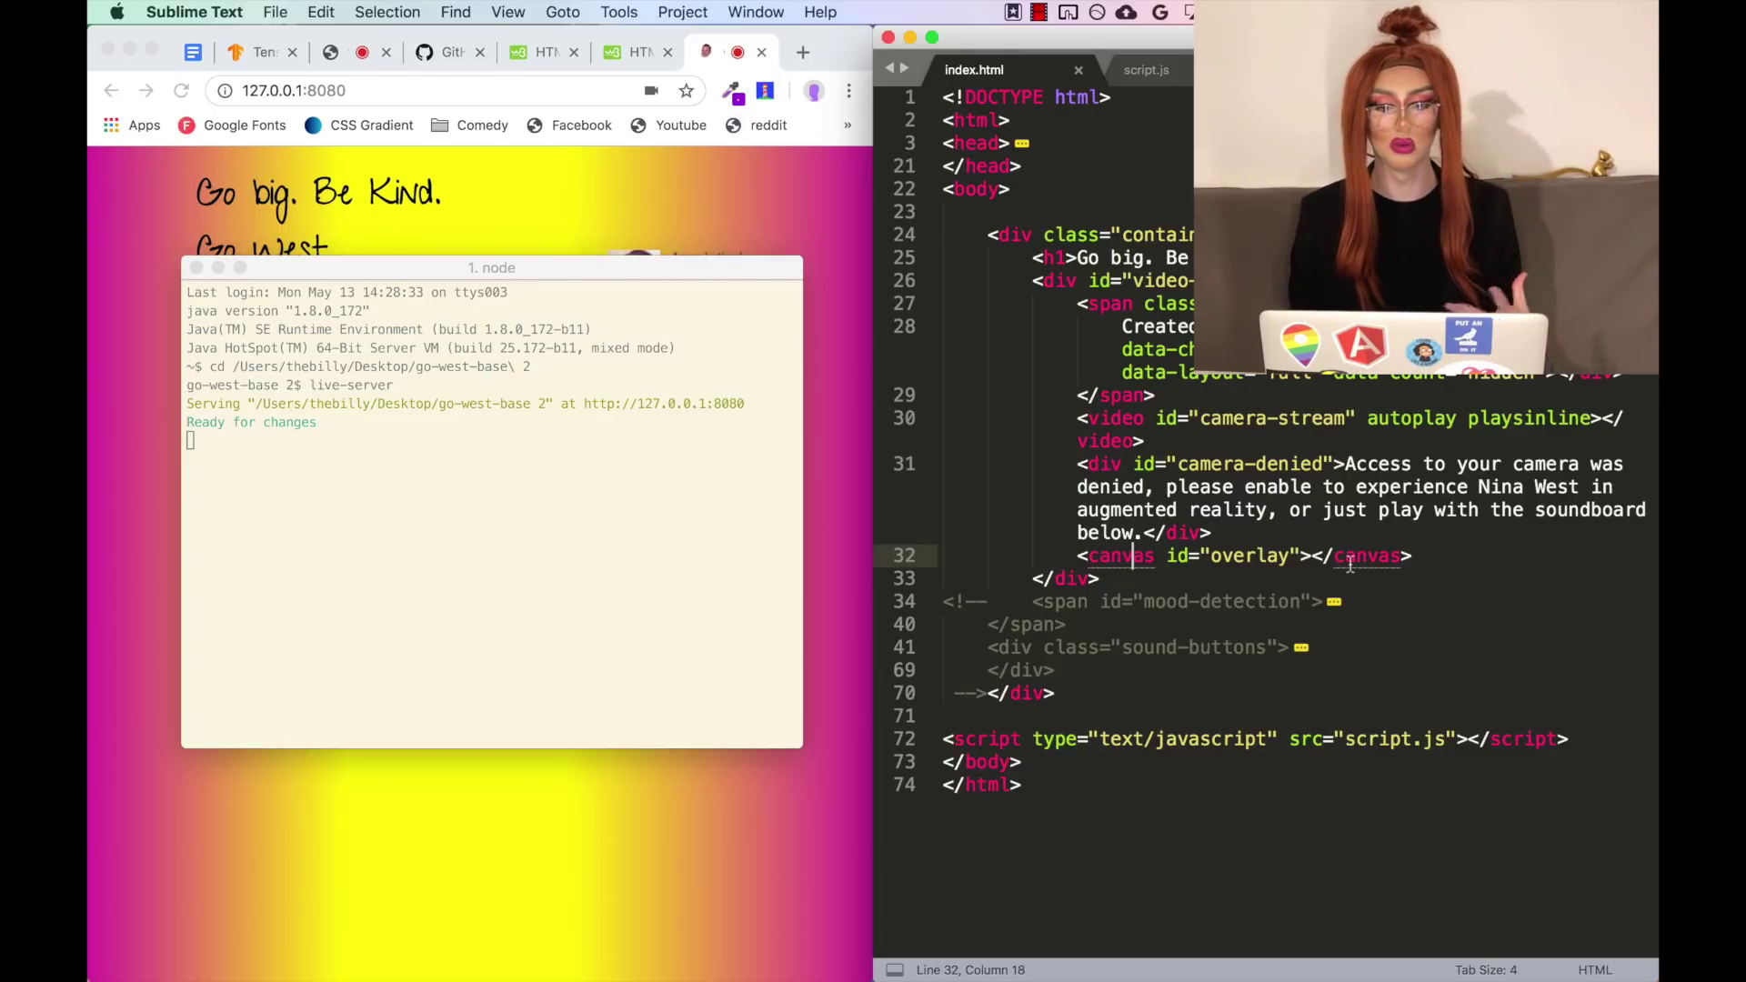
left_click(141, 382)
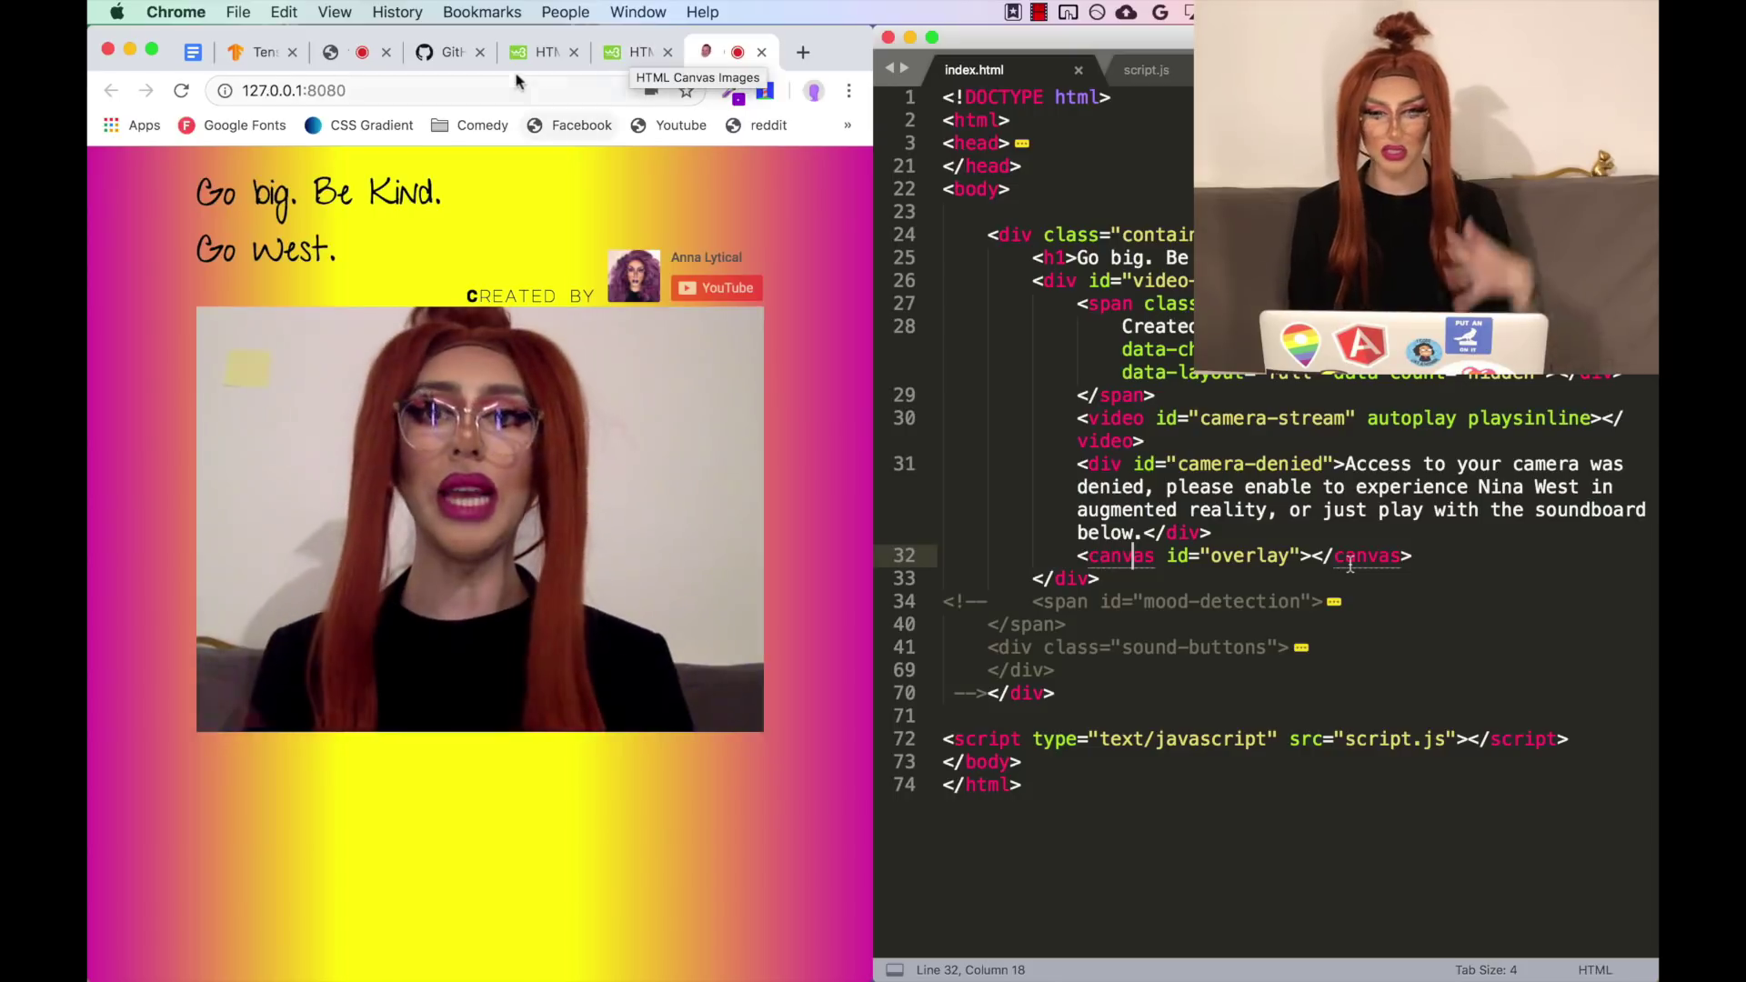
- Rerun the w3schools Canvas Drawing example with the fillRect width changed from 150 to 10
left_click(522, 58)
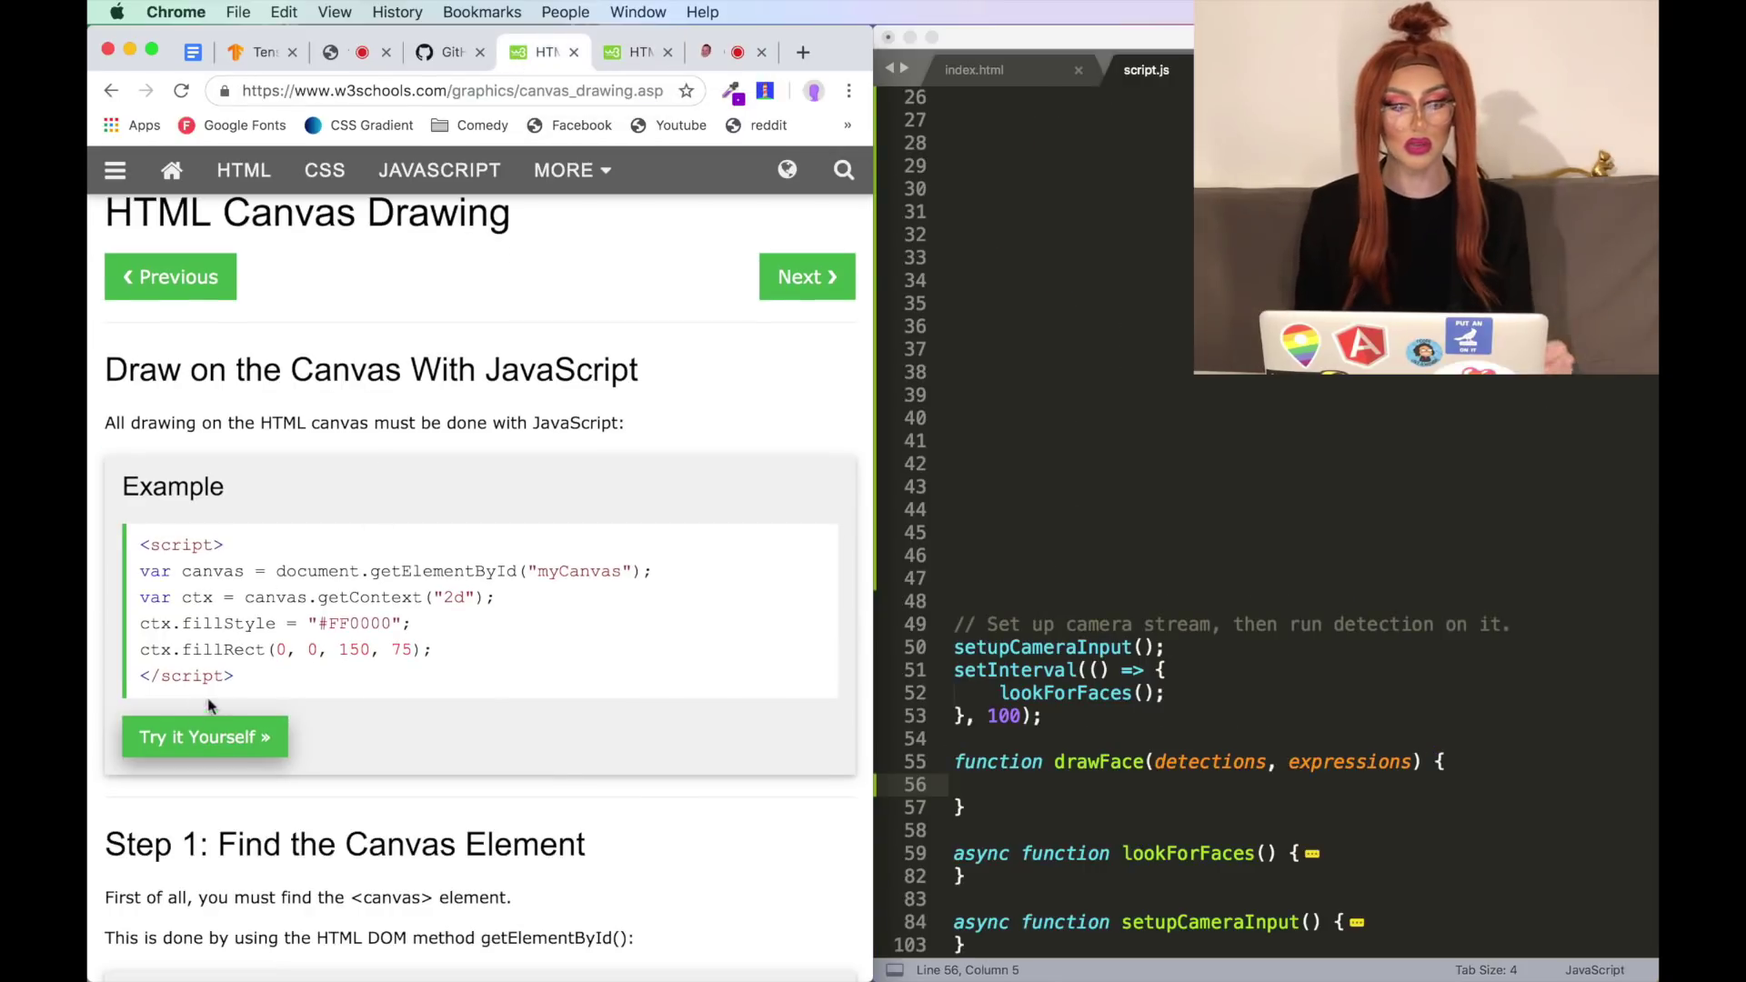
scroll(205, 736, "up", 2)
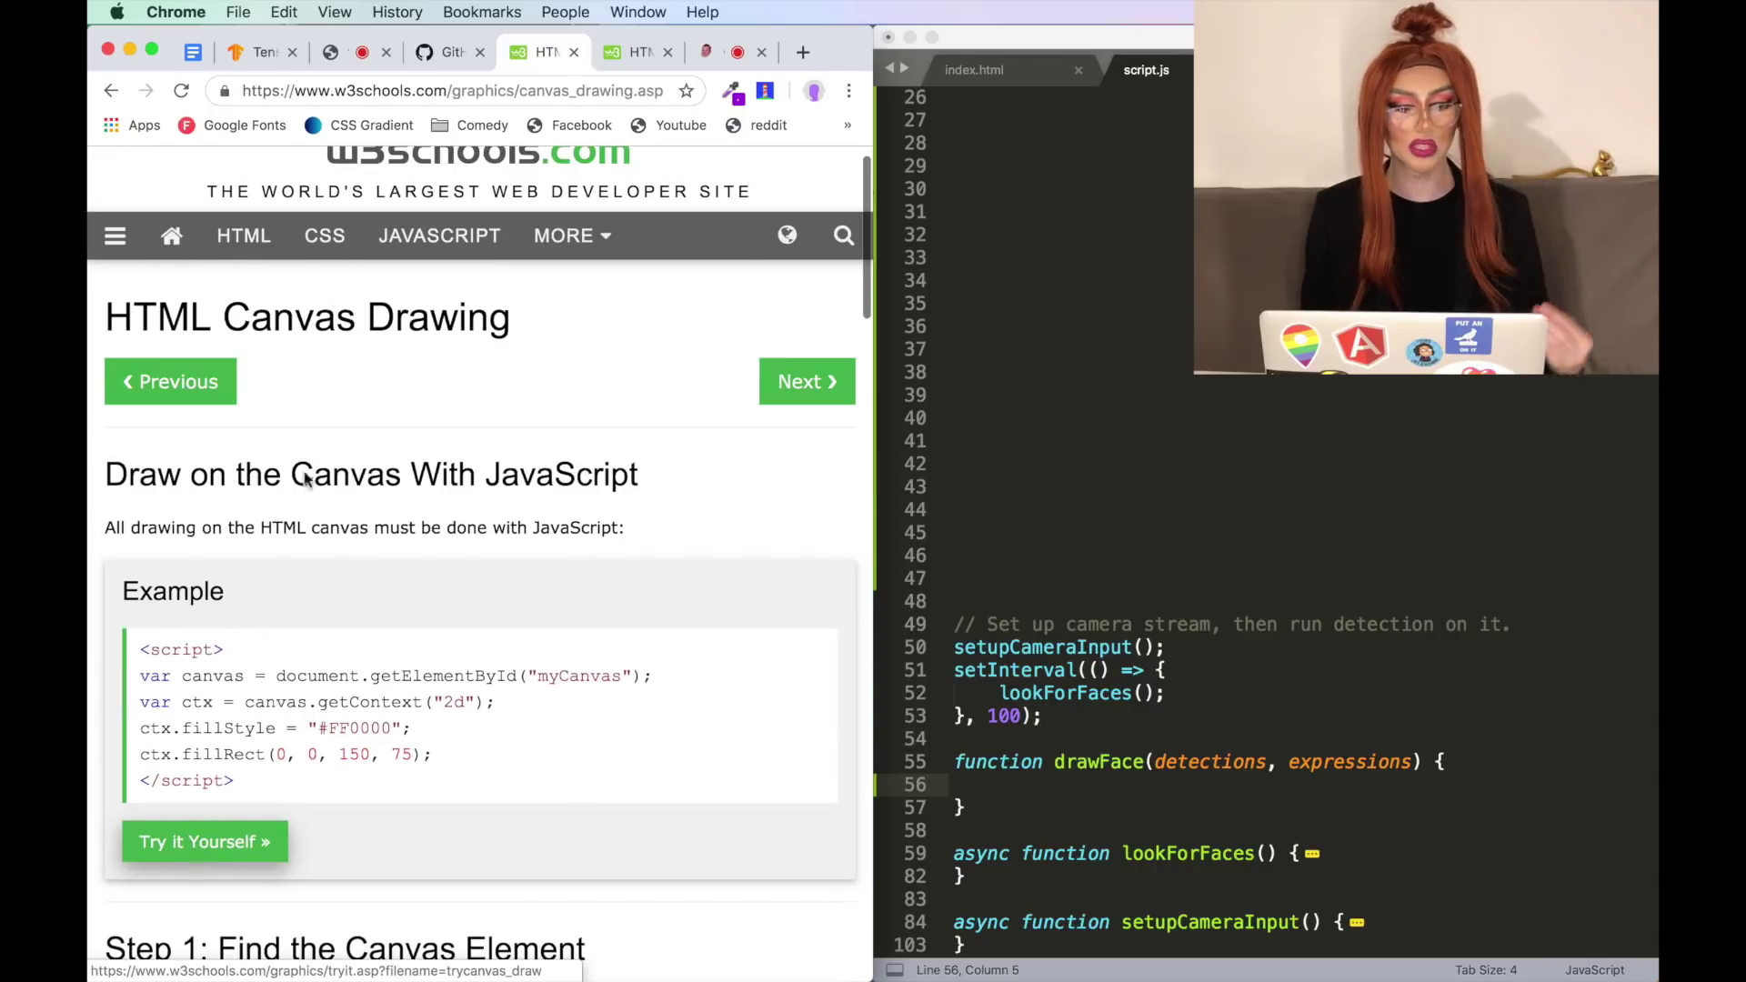
triple_click(496, 318)
left_click(496, 318)
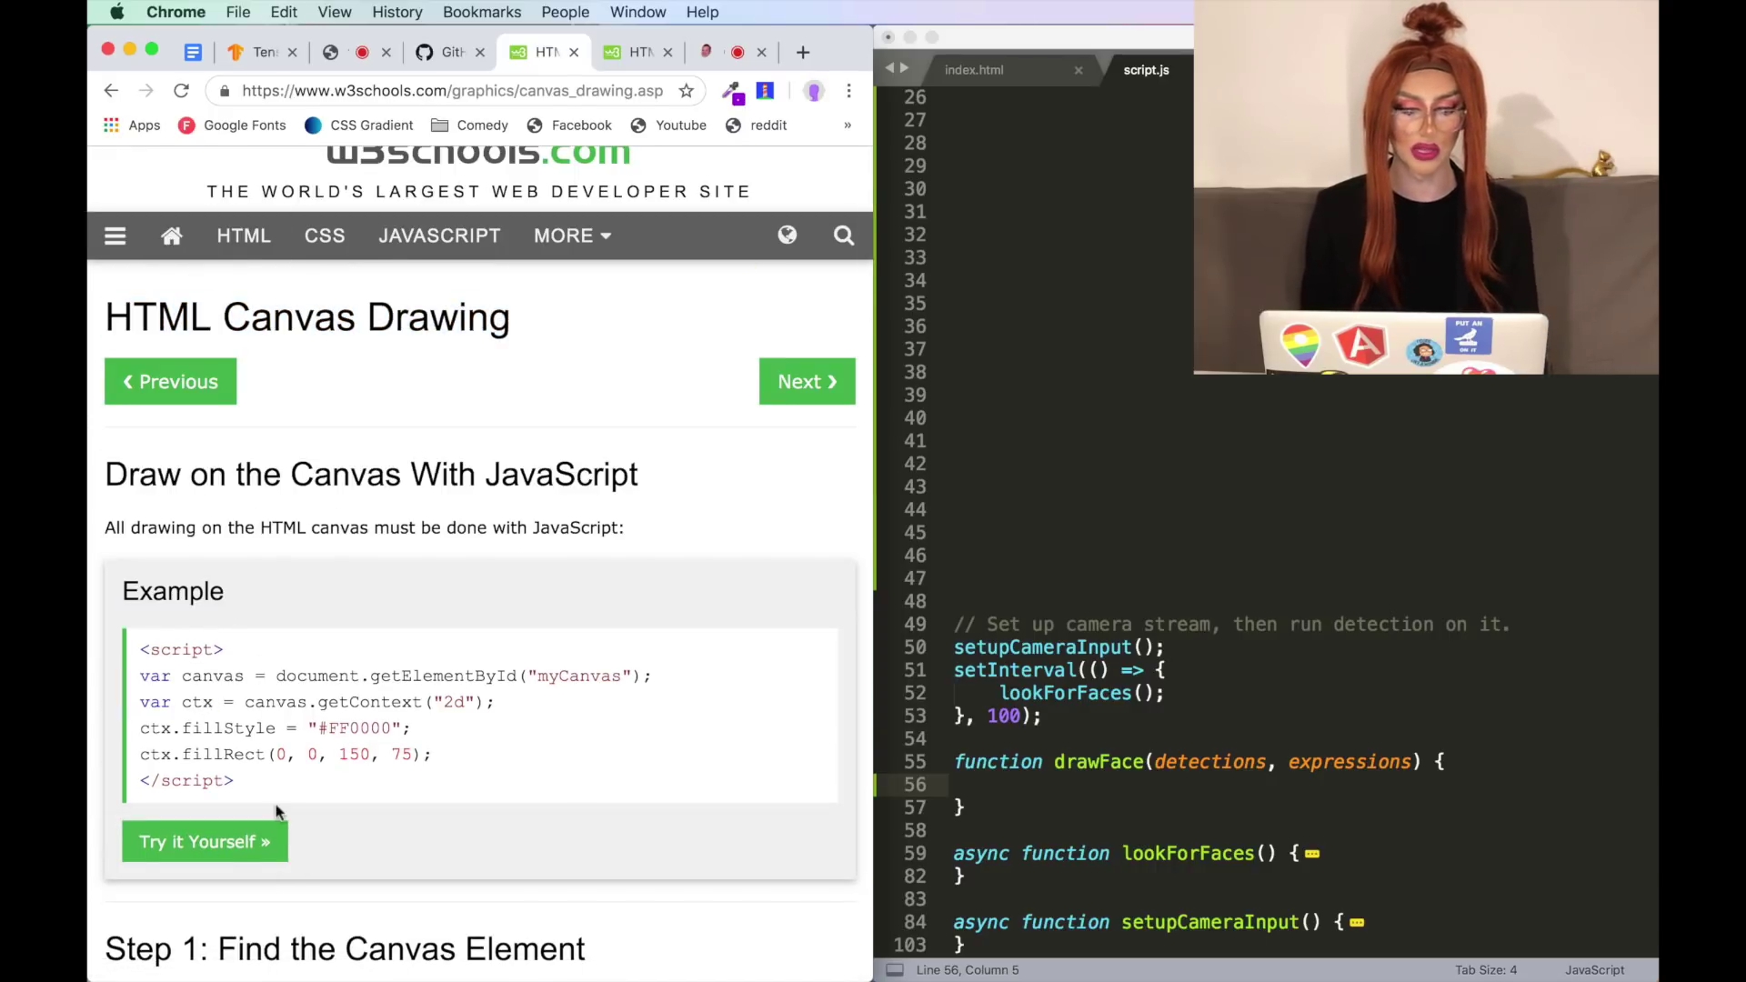
scroll(276, 812, "down", 2)
left_click(227, 739)
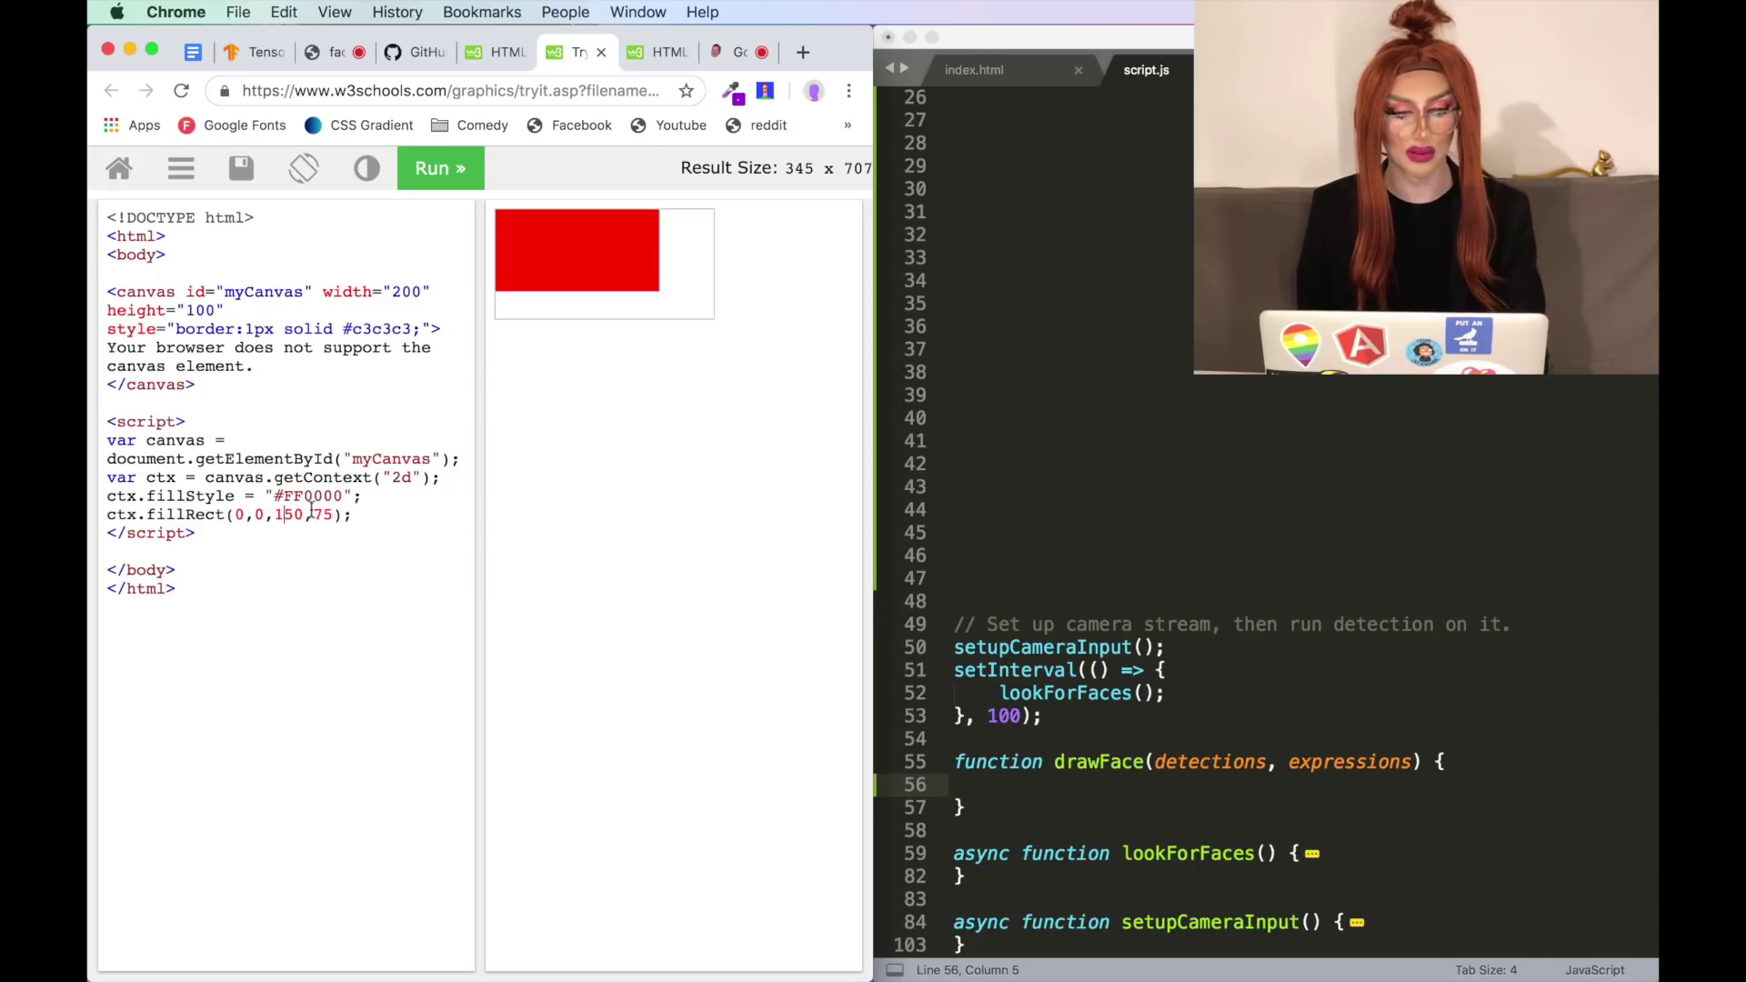
left_click(440, 169)
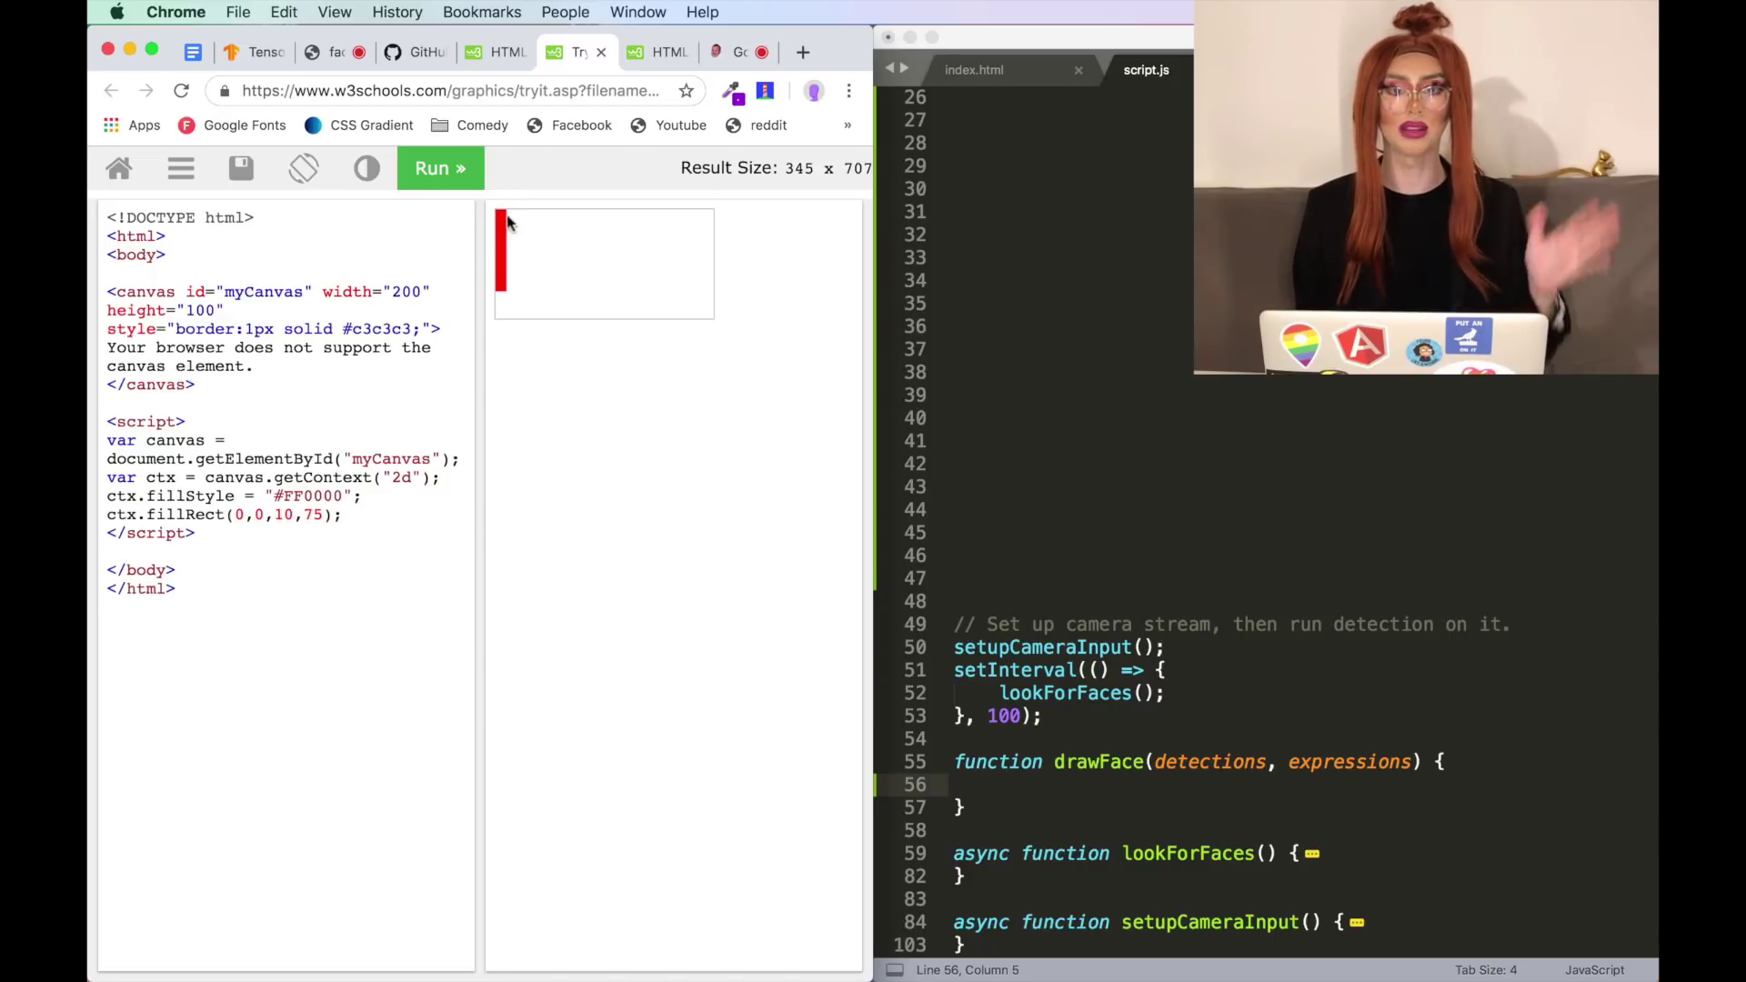
type("ca")
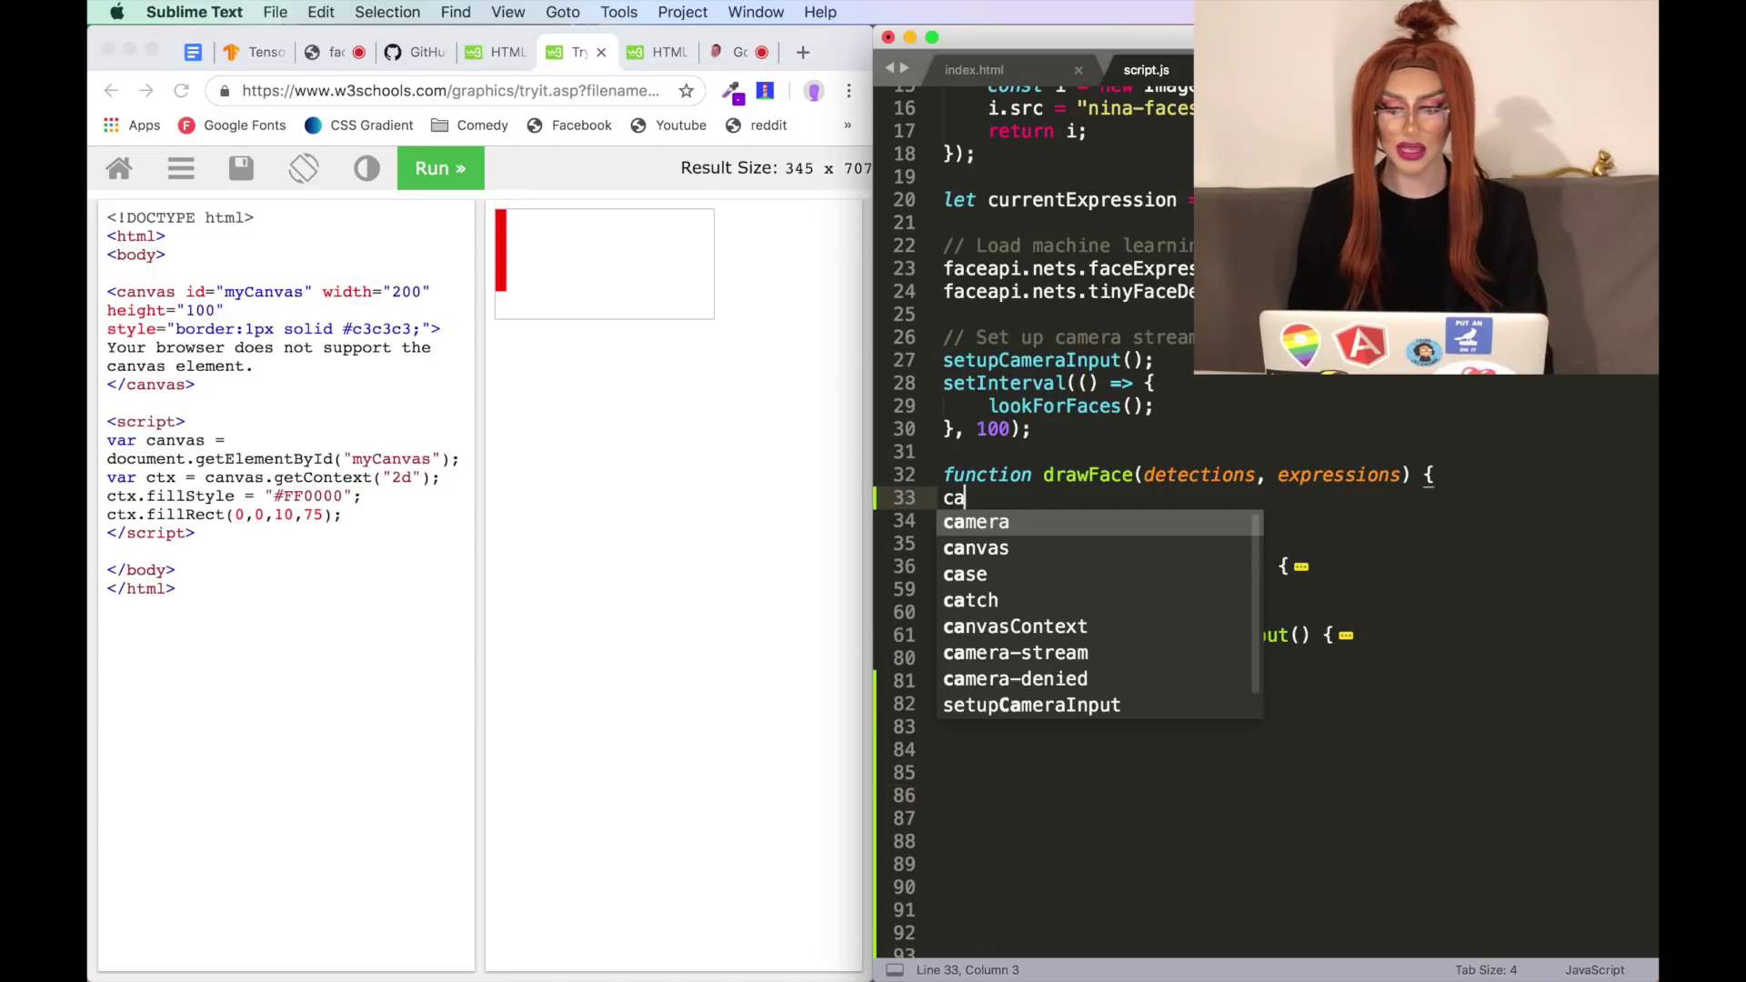
- Add a red strokeStyle, line width 3 and strokeRect(10,0,10,10) to drawFace, then save
key("Down")
key("Down")
key("Down")
key("Down")
key("Return")
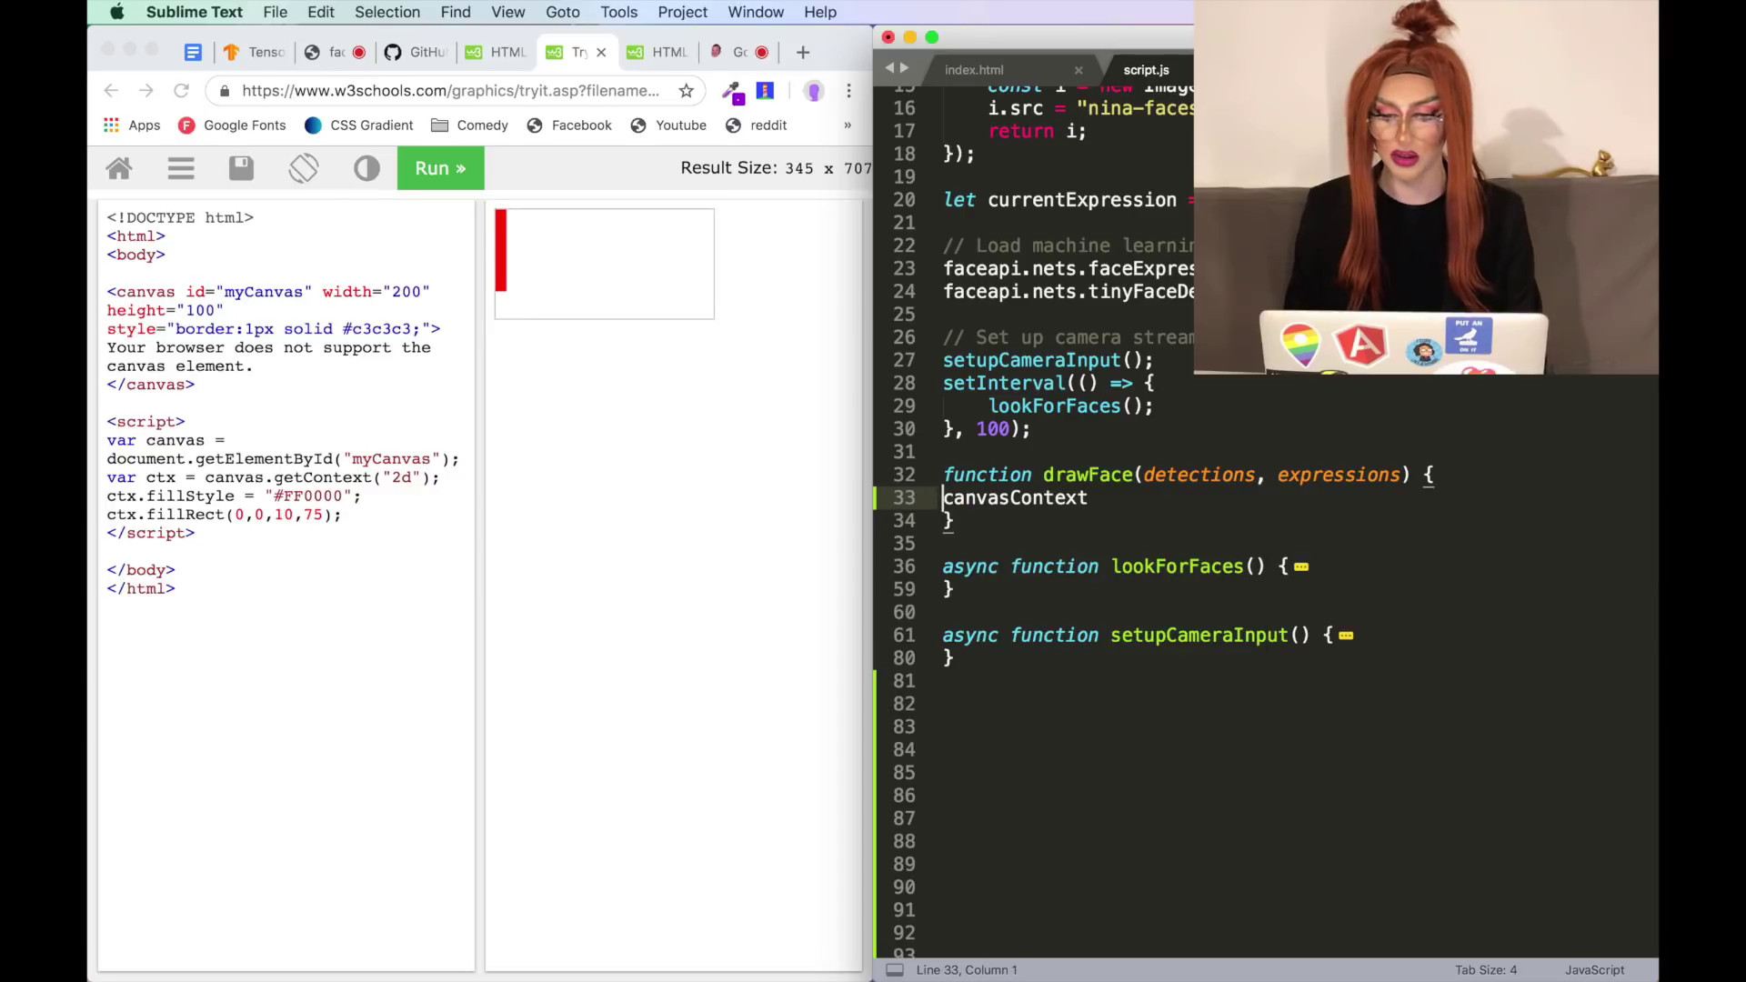
type(".strokeStyle = \"red")
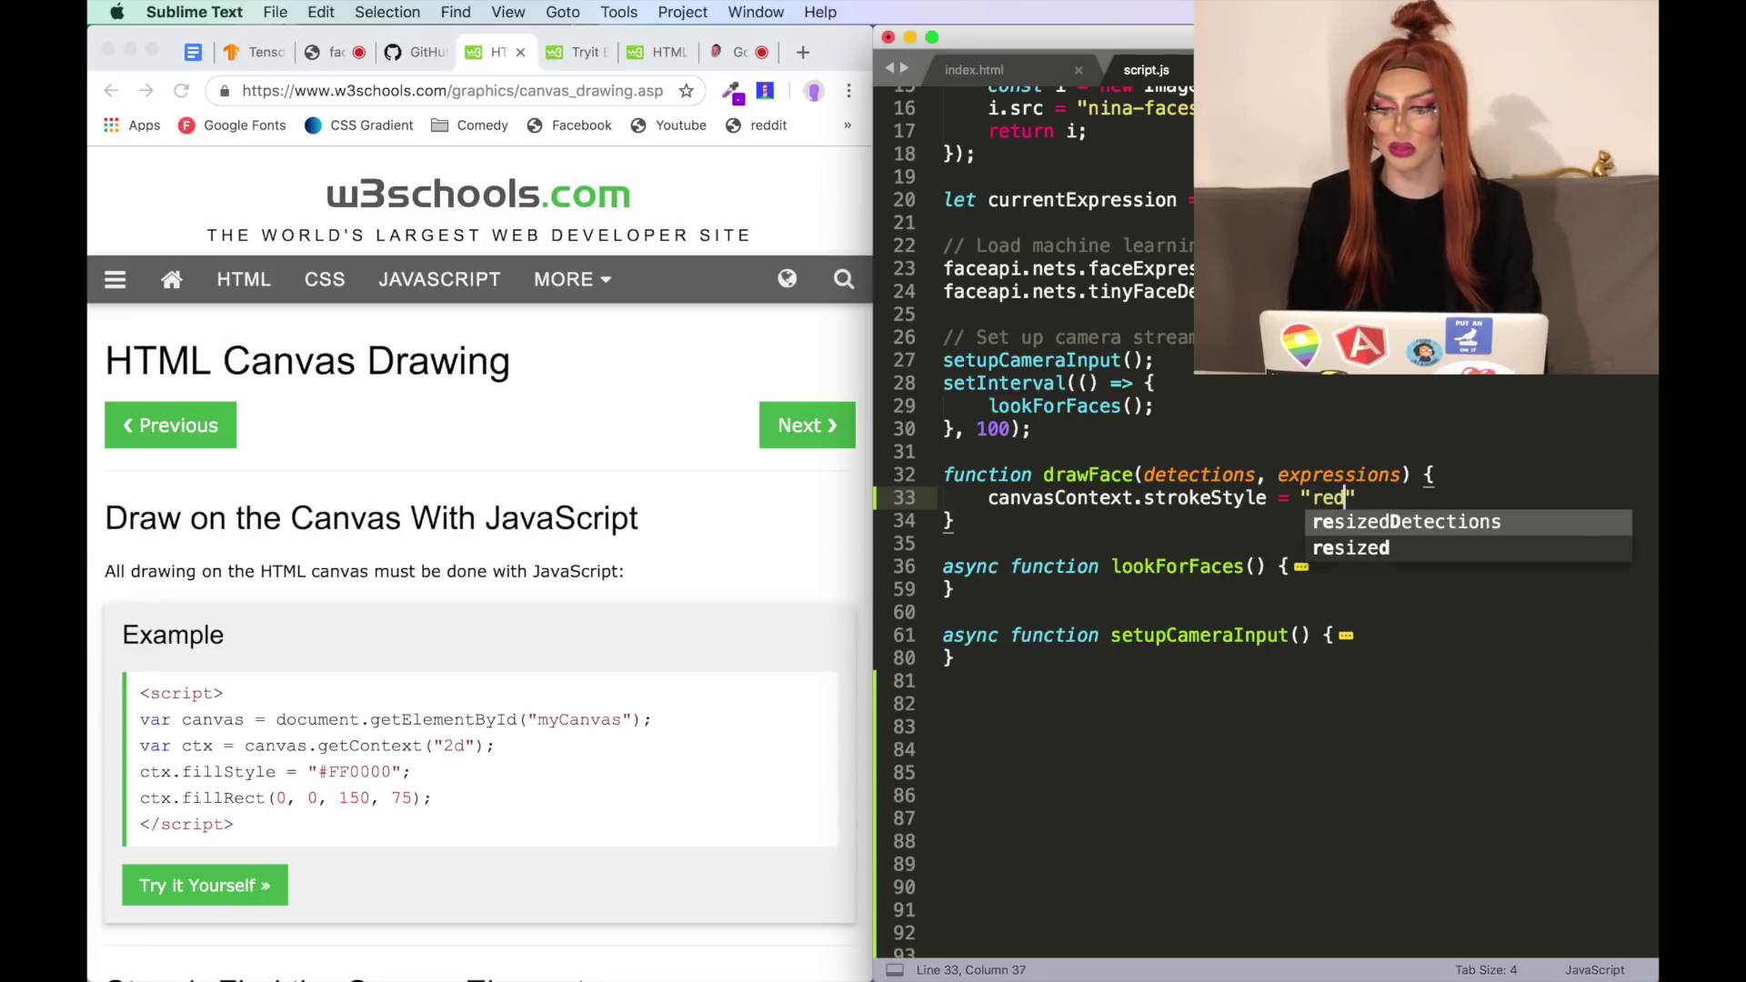
type("\";")
key("Return")
type("ca")
key("Return")
type(".strokeWid")
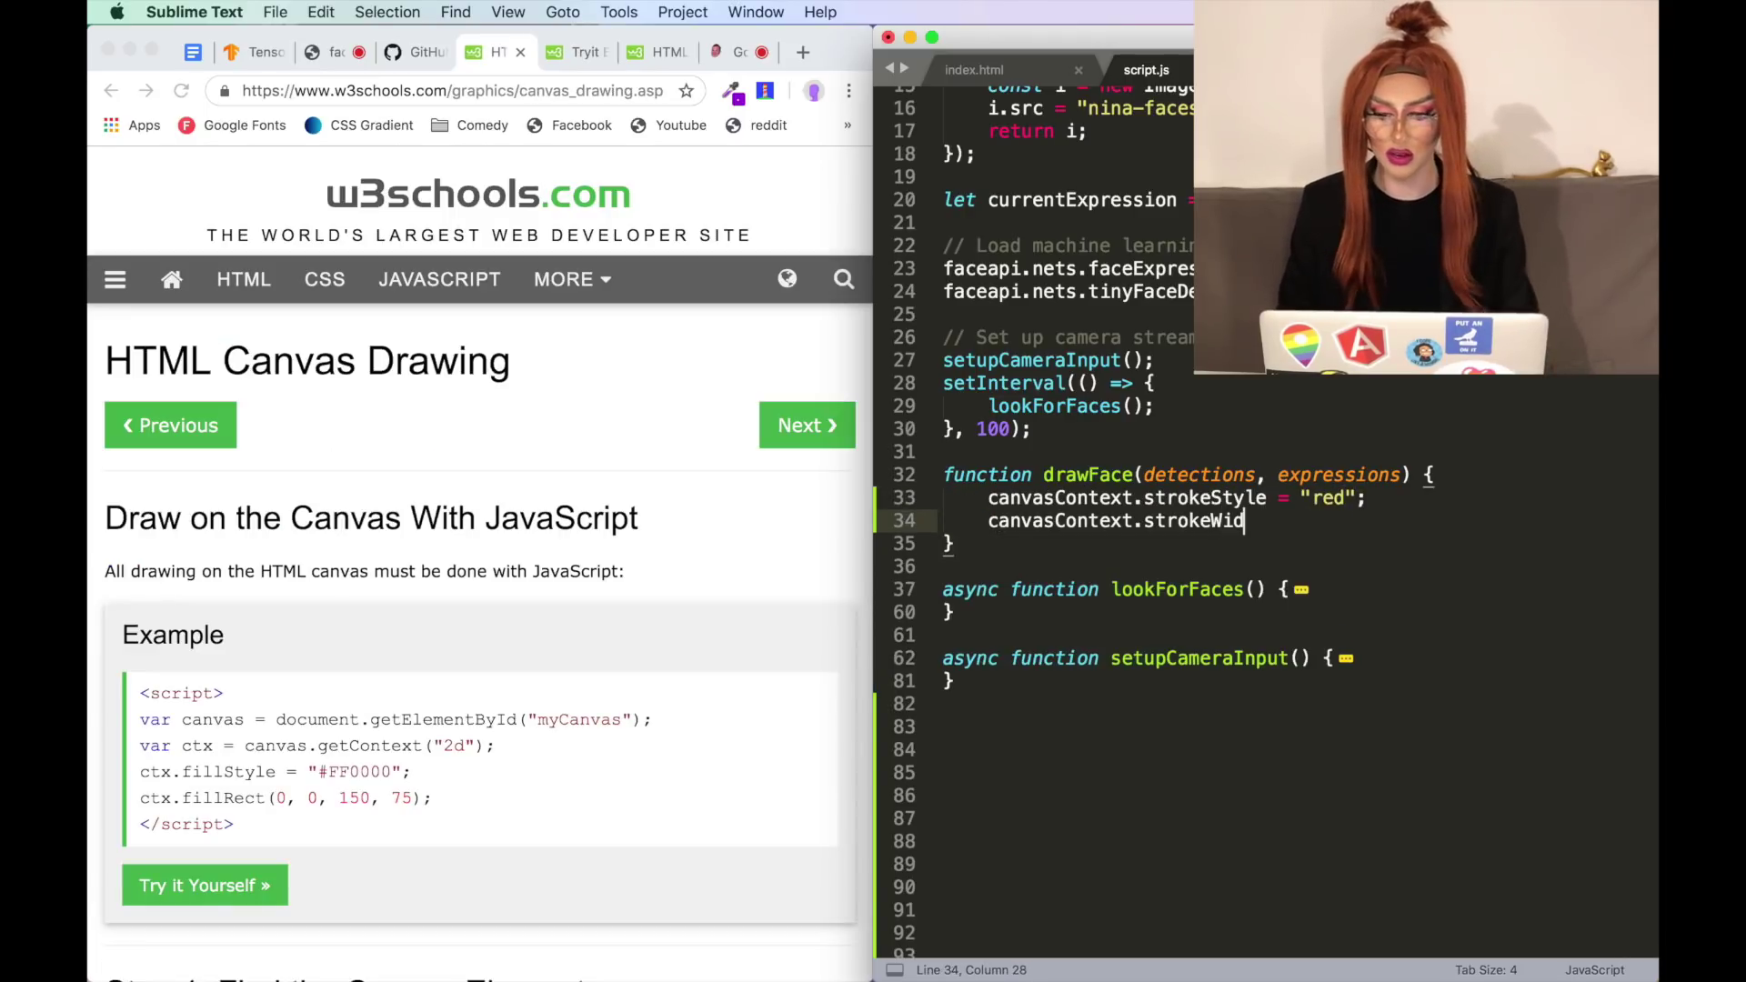
type("th = 3;")
key("Return")
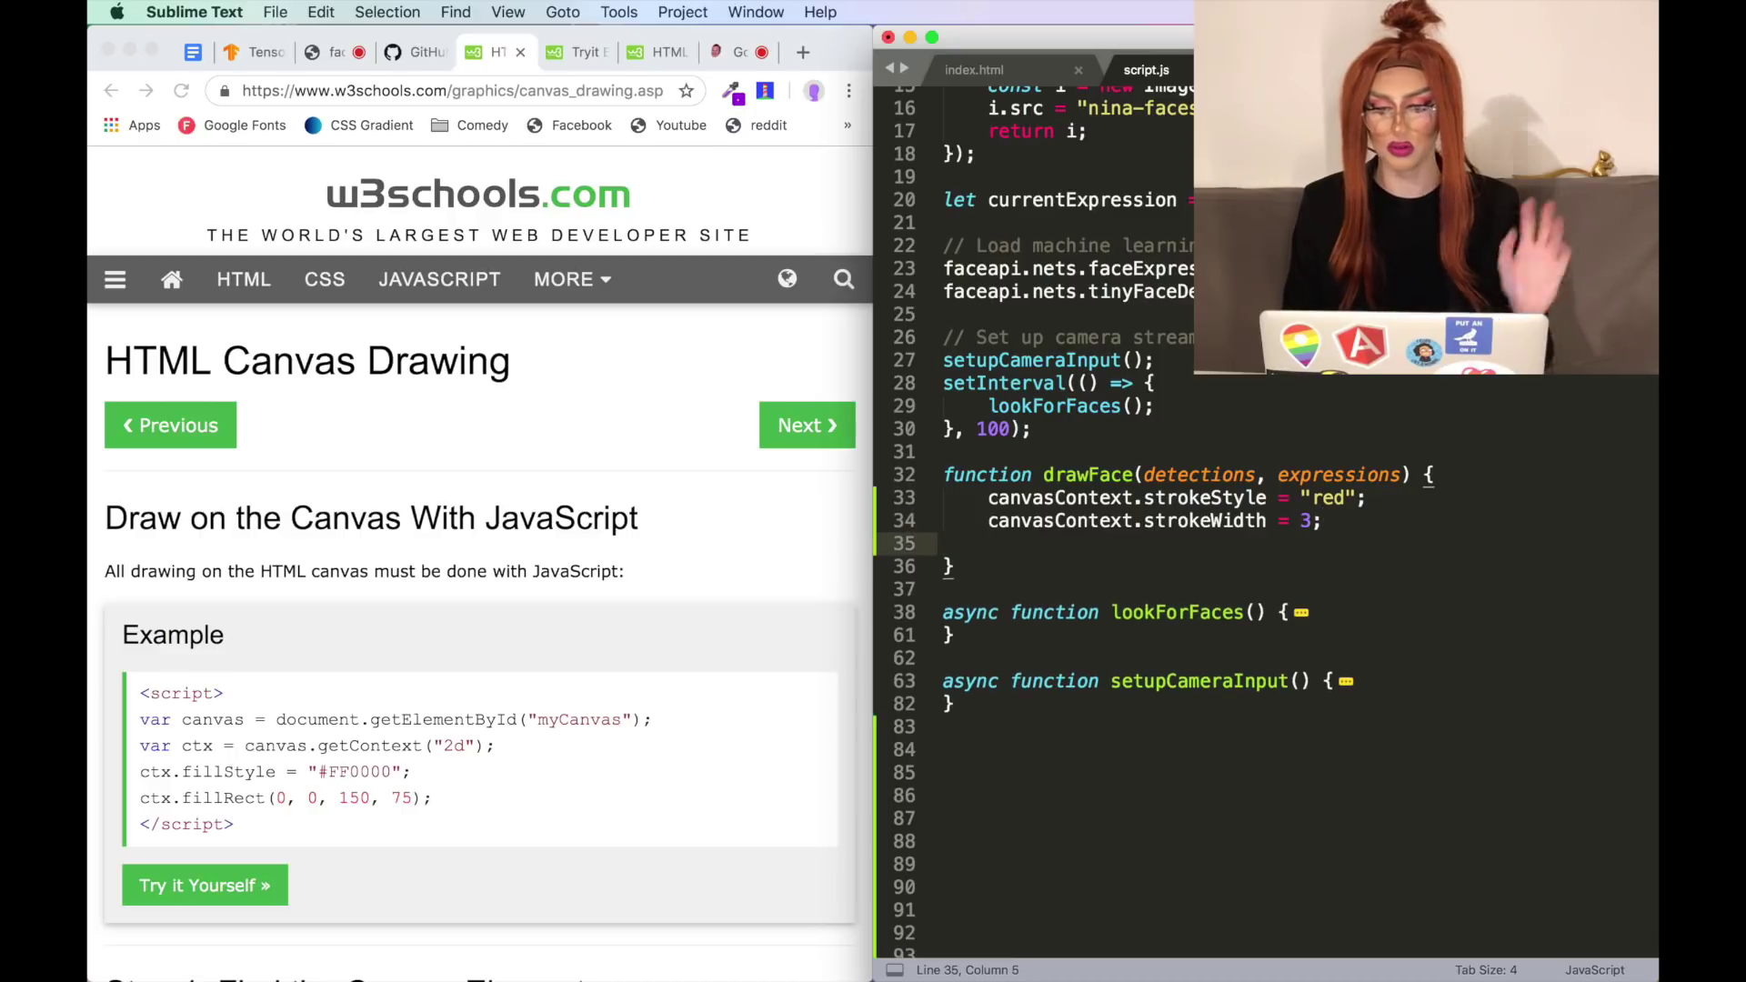
type("can")
key("Return")
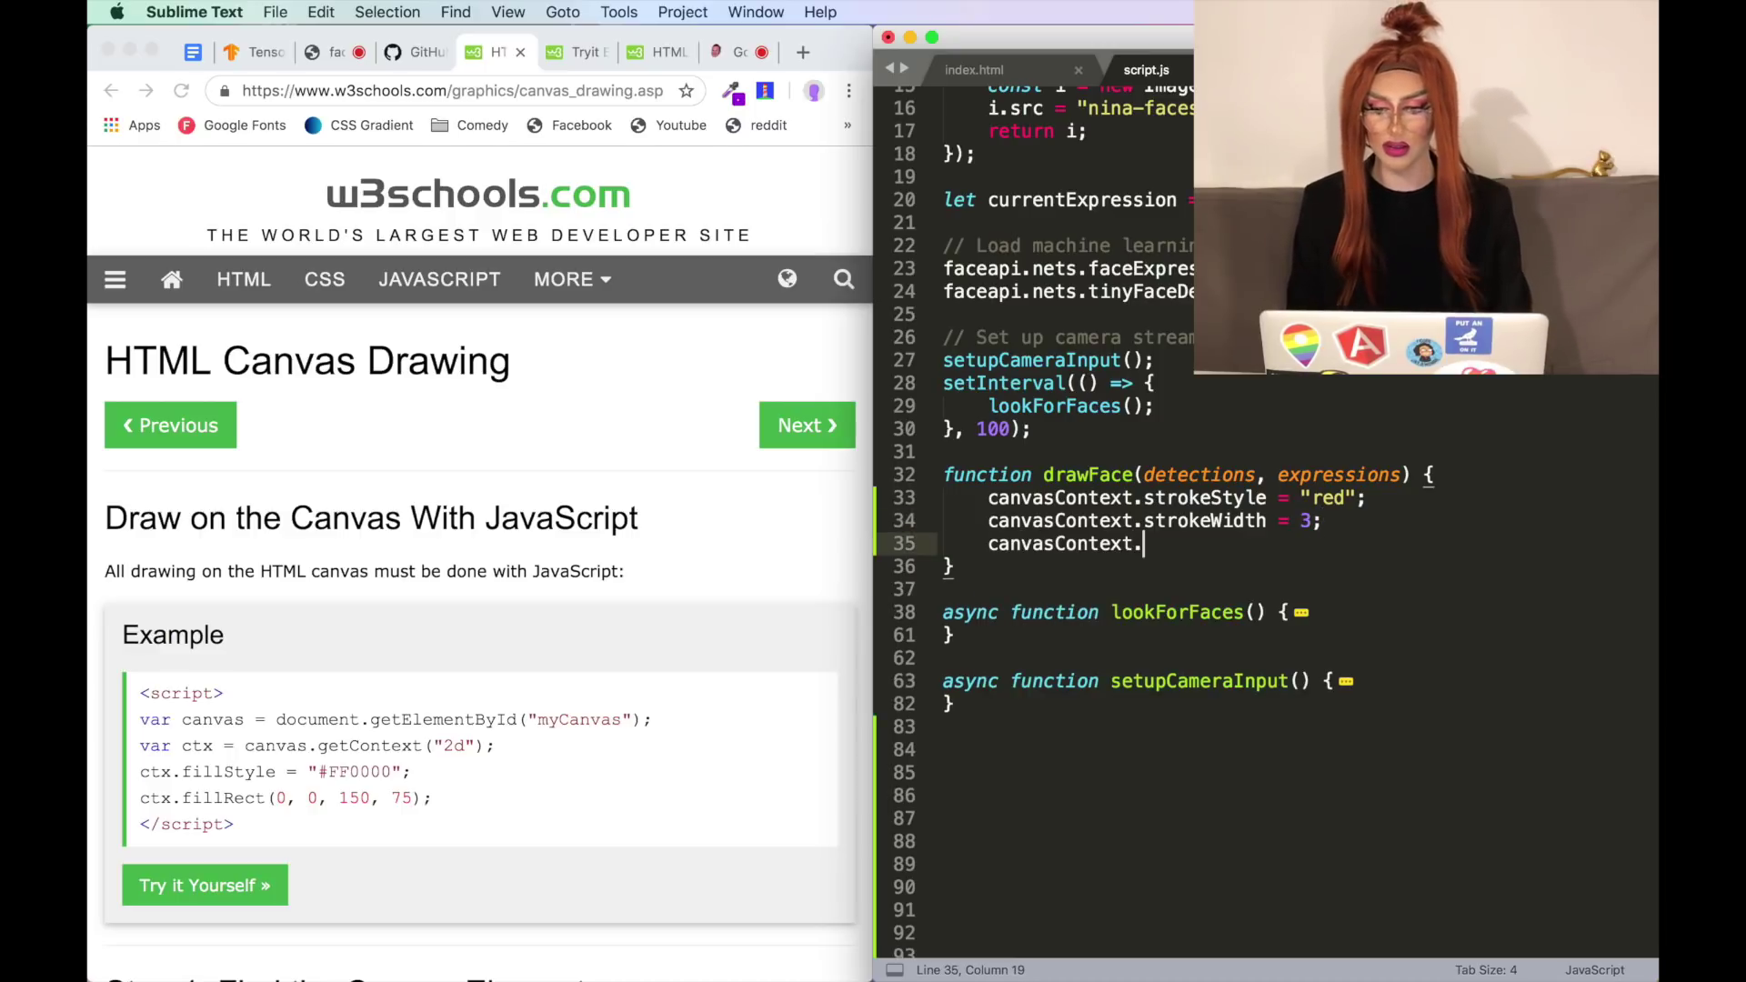
type("d")
key("BackSpace")
type("strok")
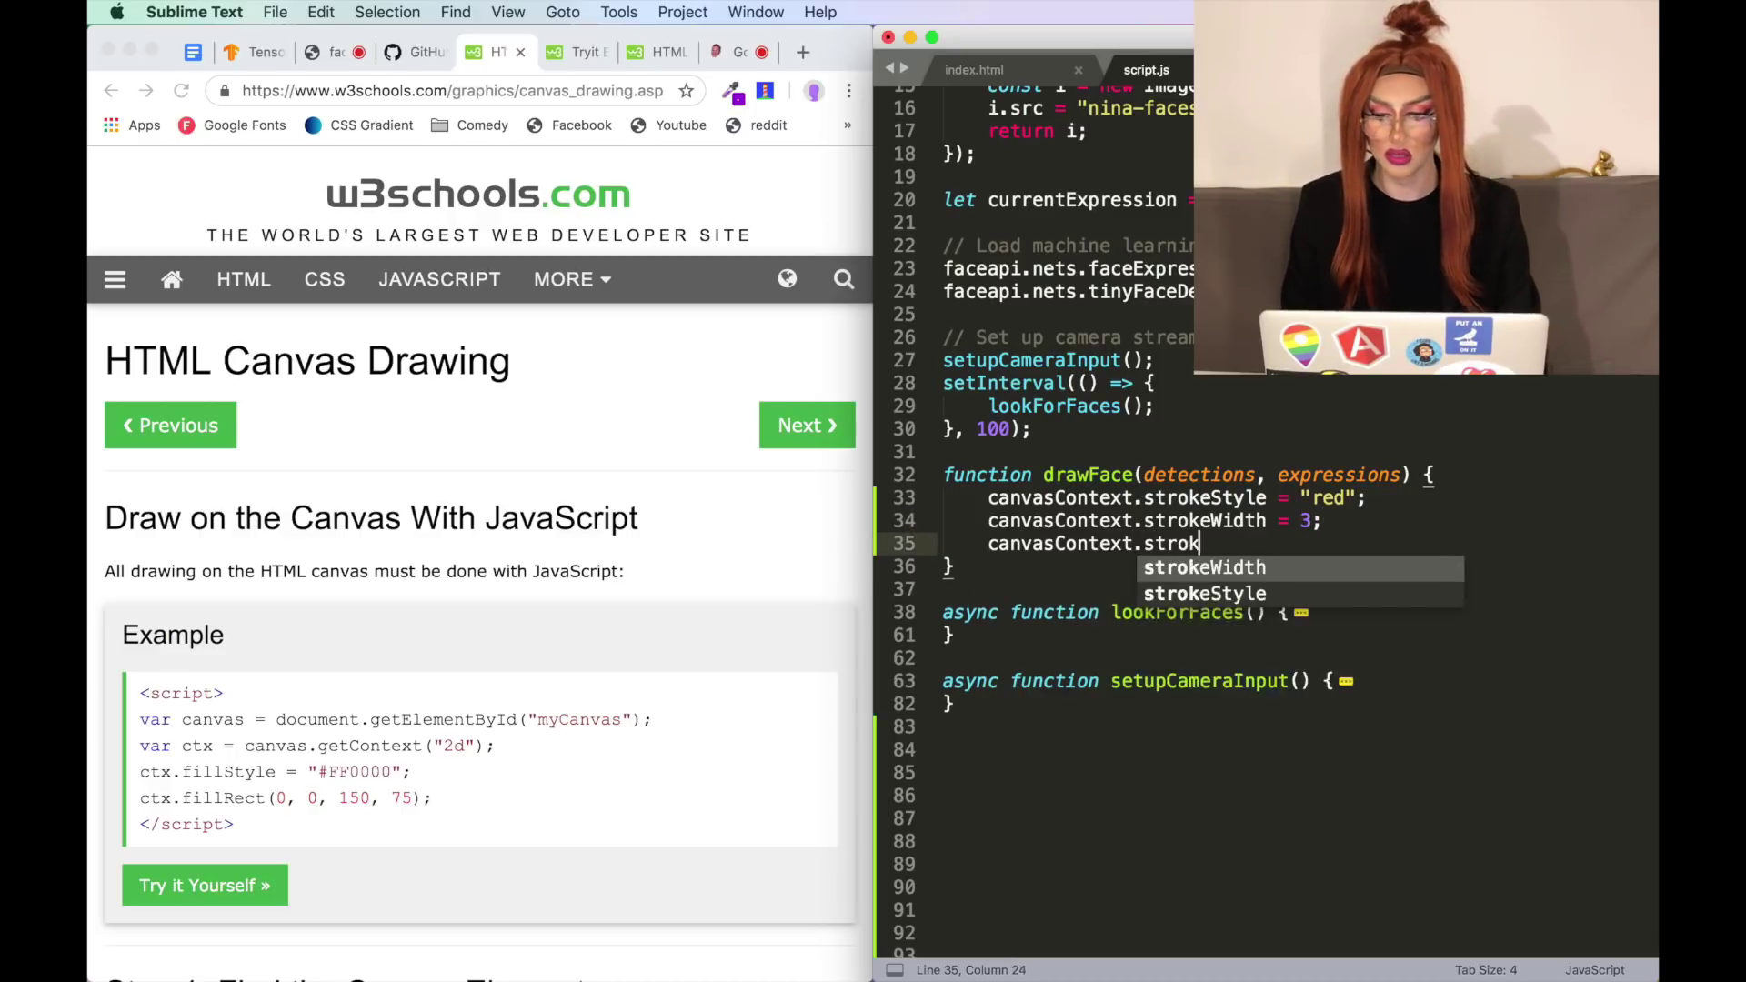
type("eRect(0")
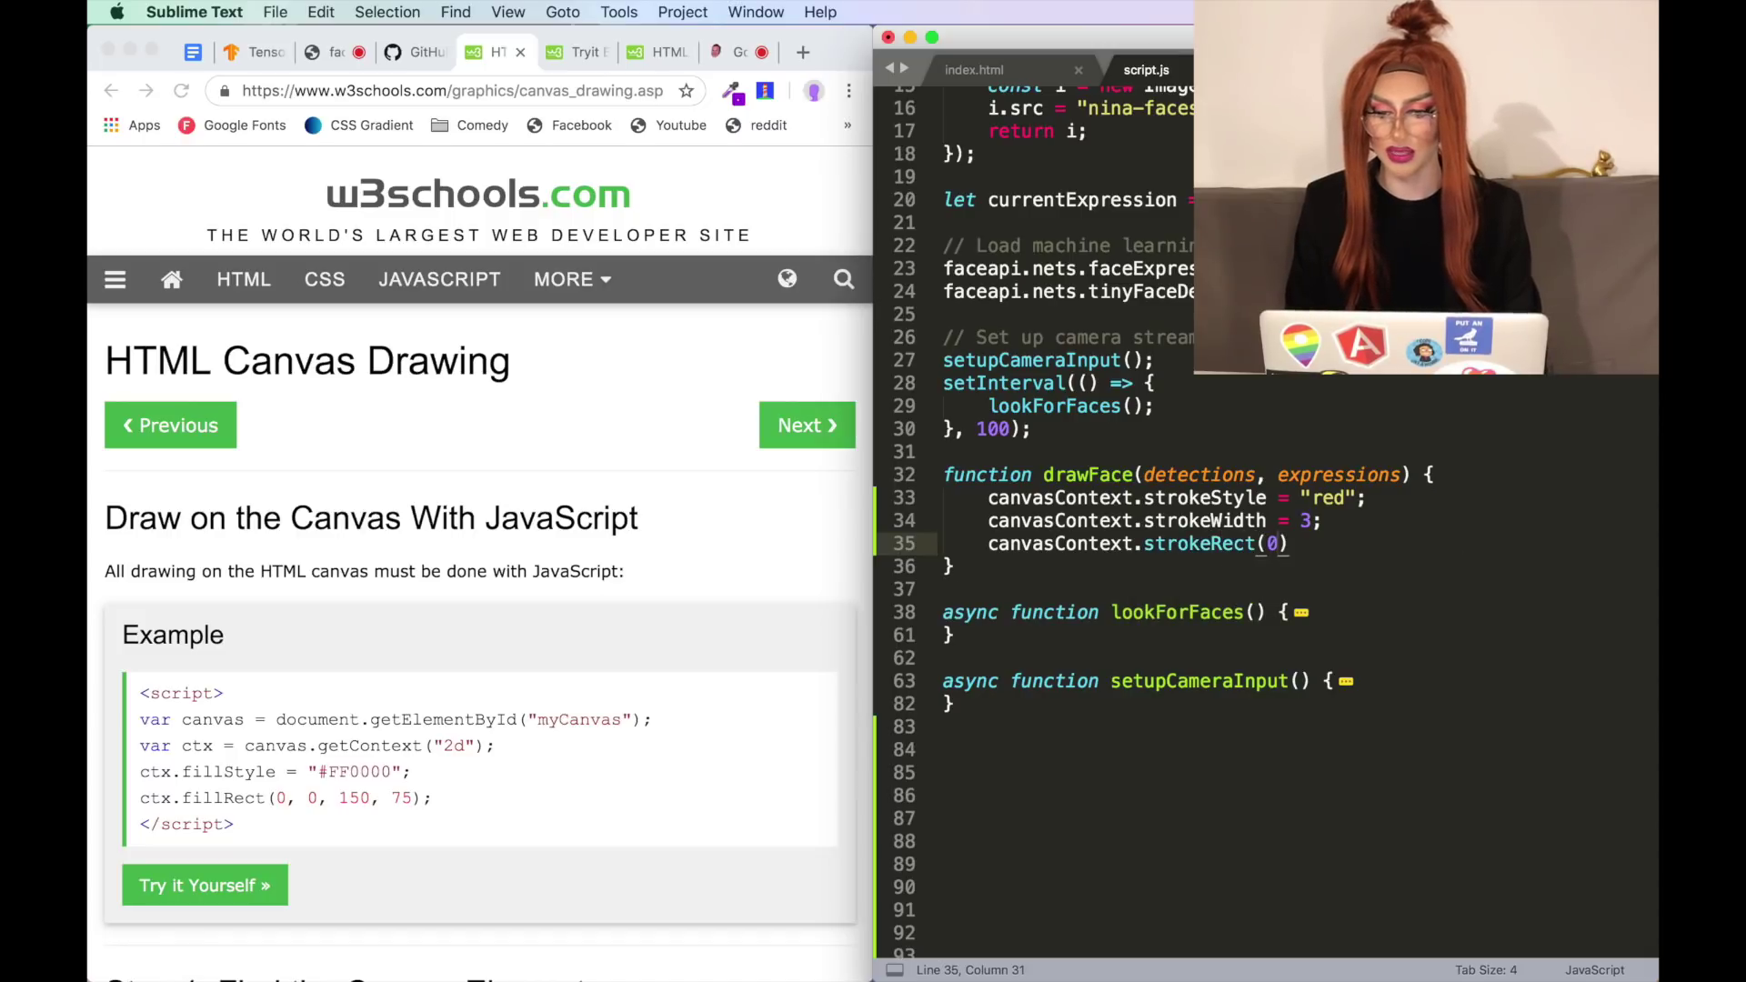
type(",0,")
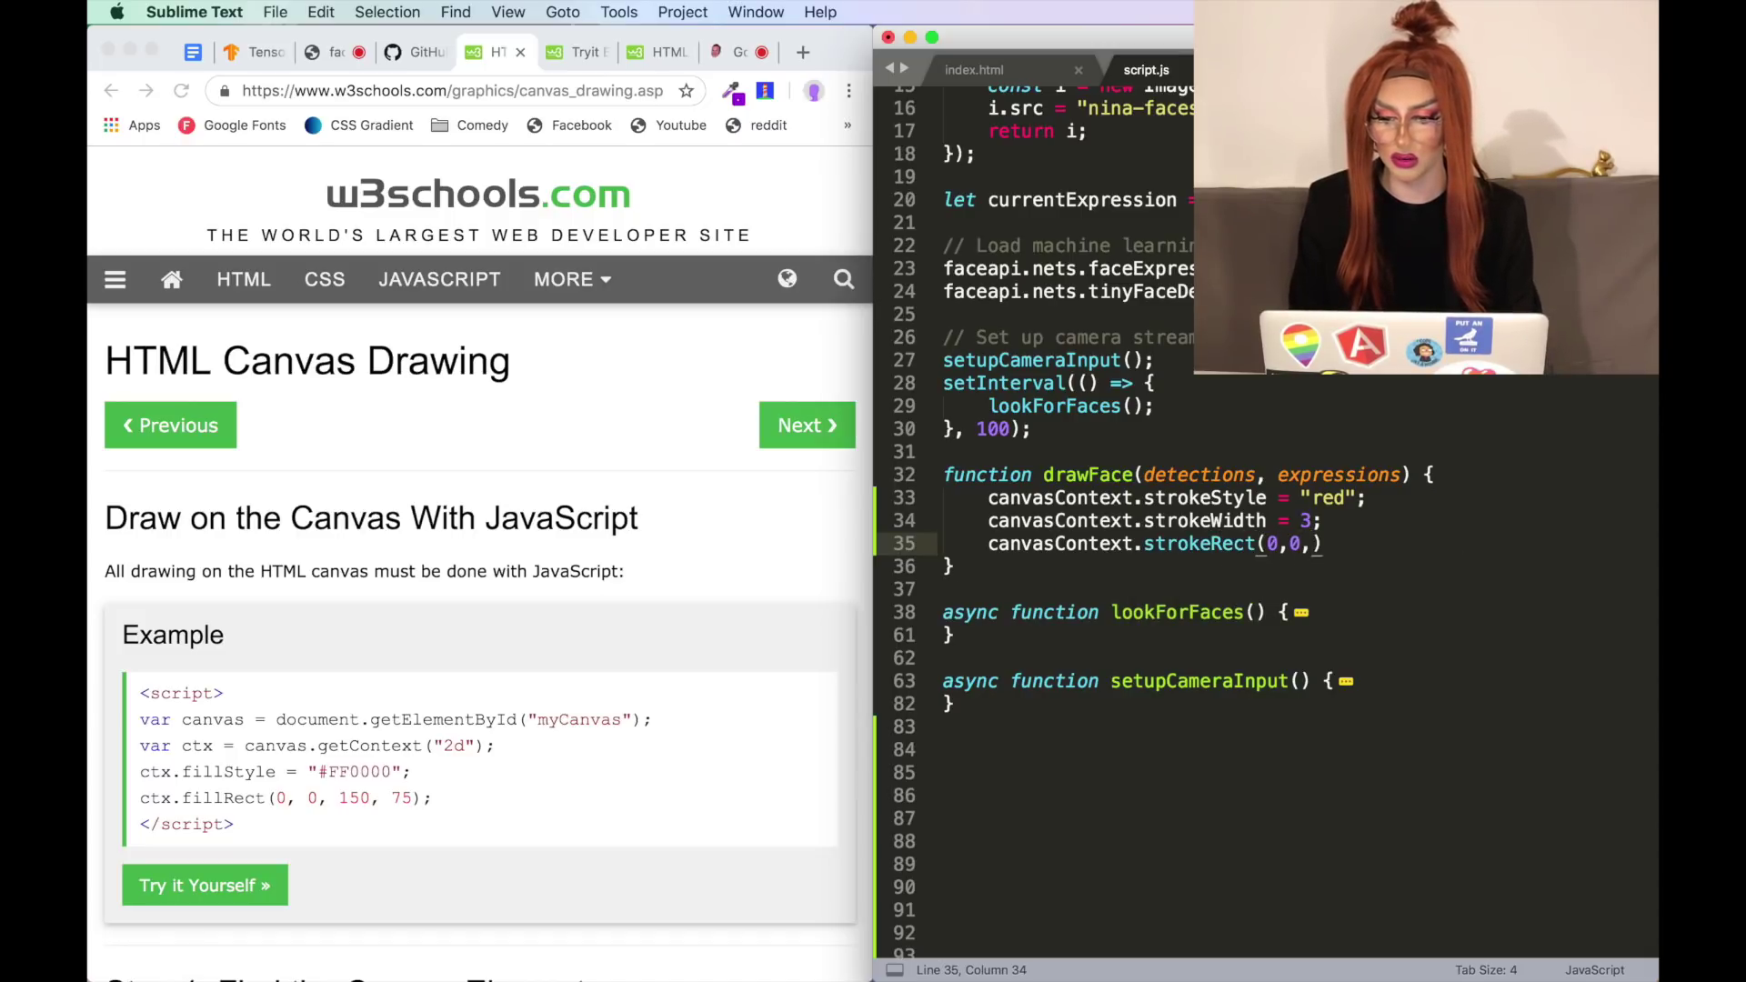
type("input.offsetWidth, 10)")
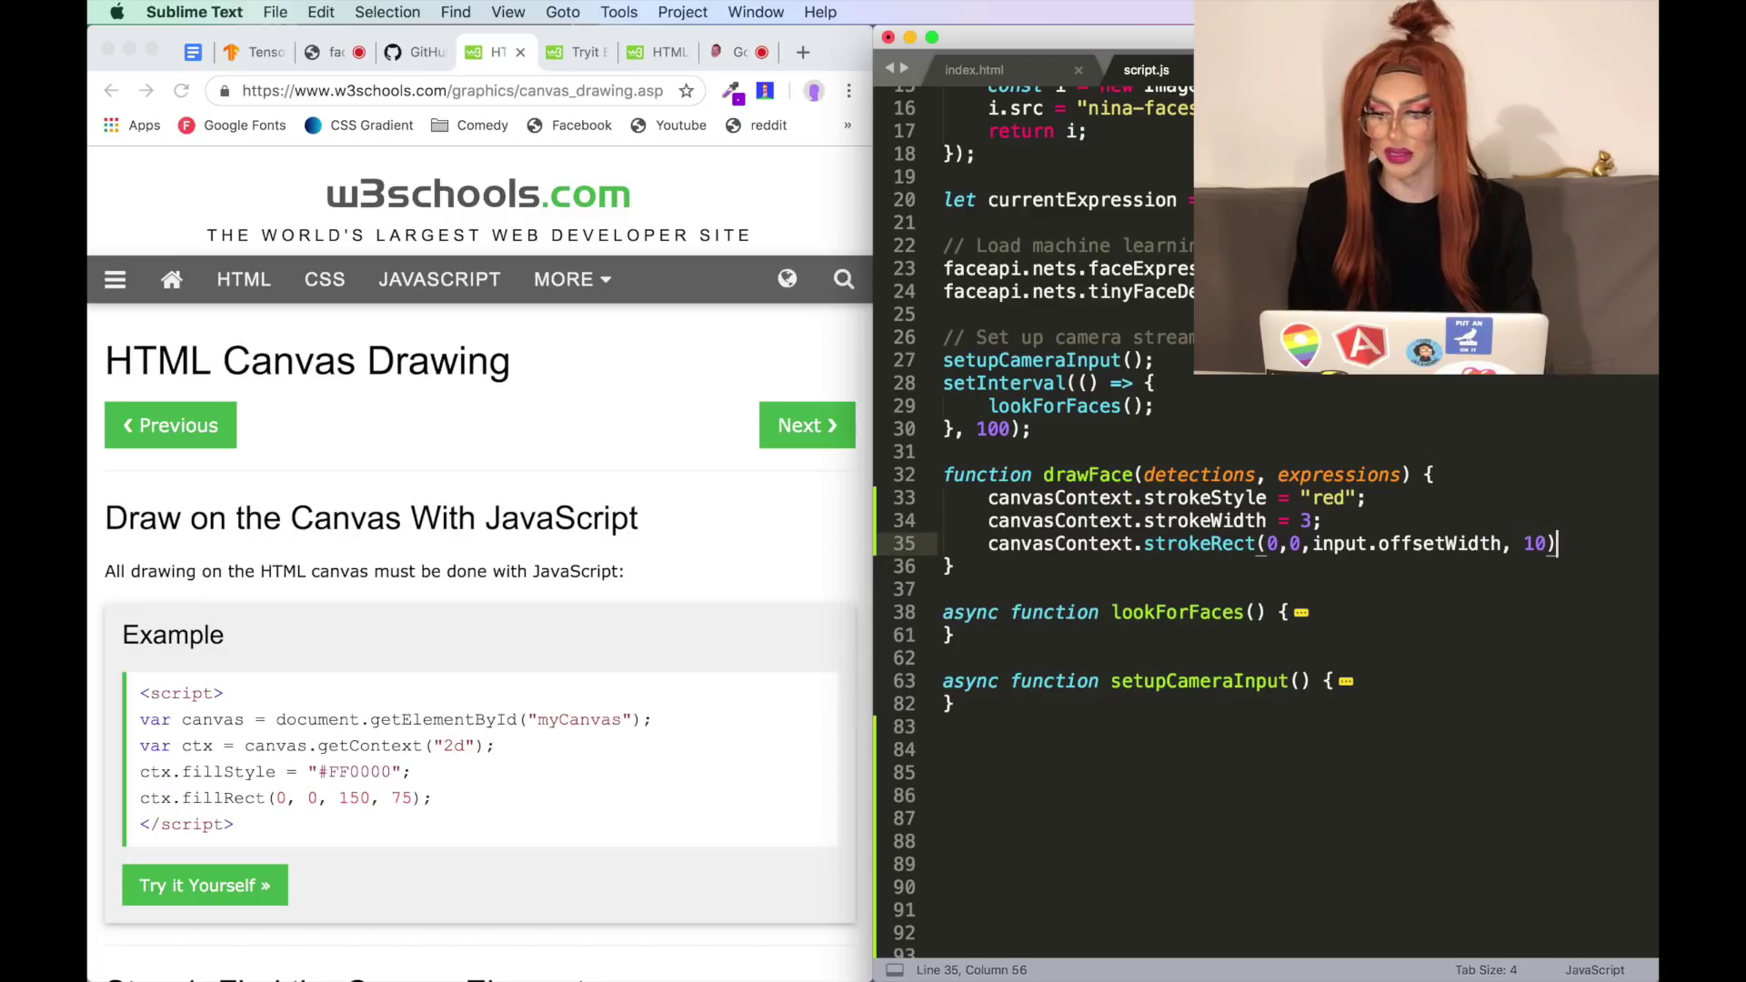
type(";")
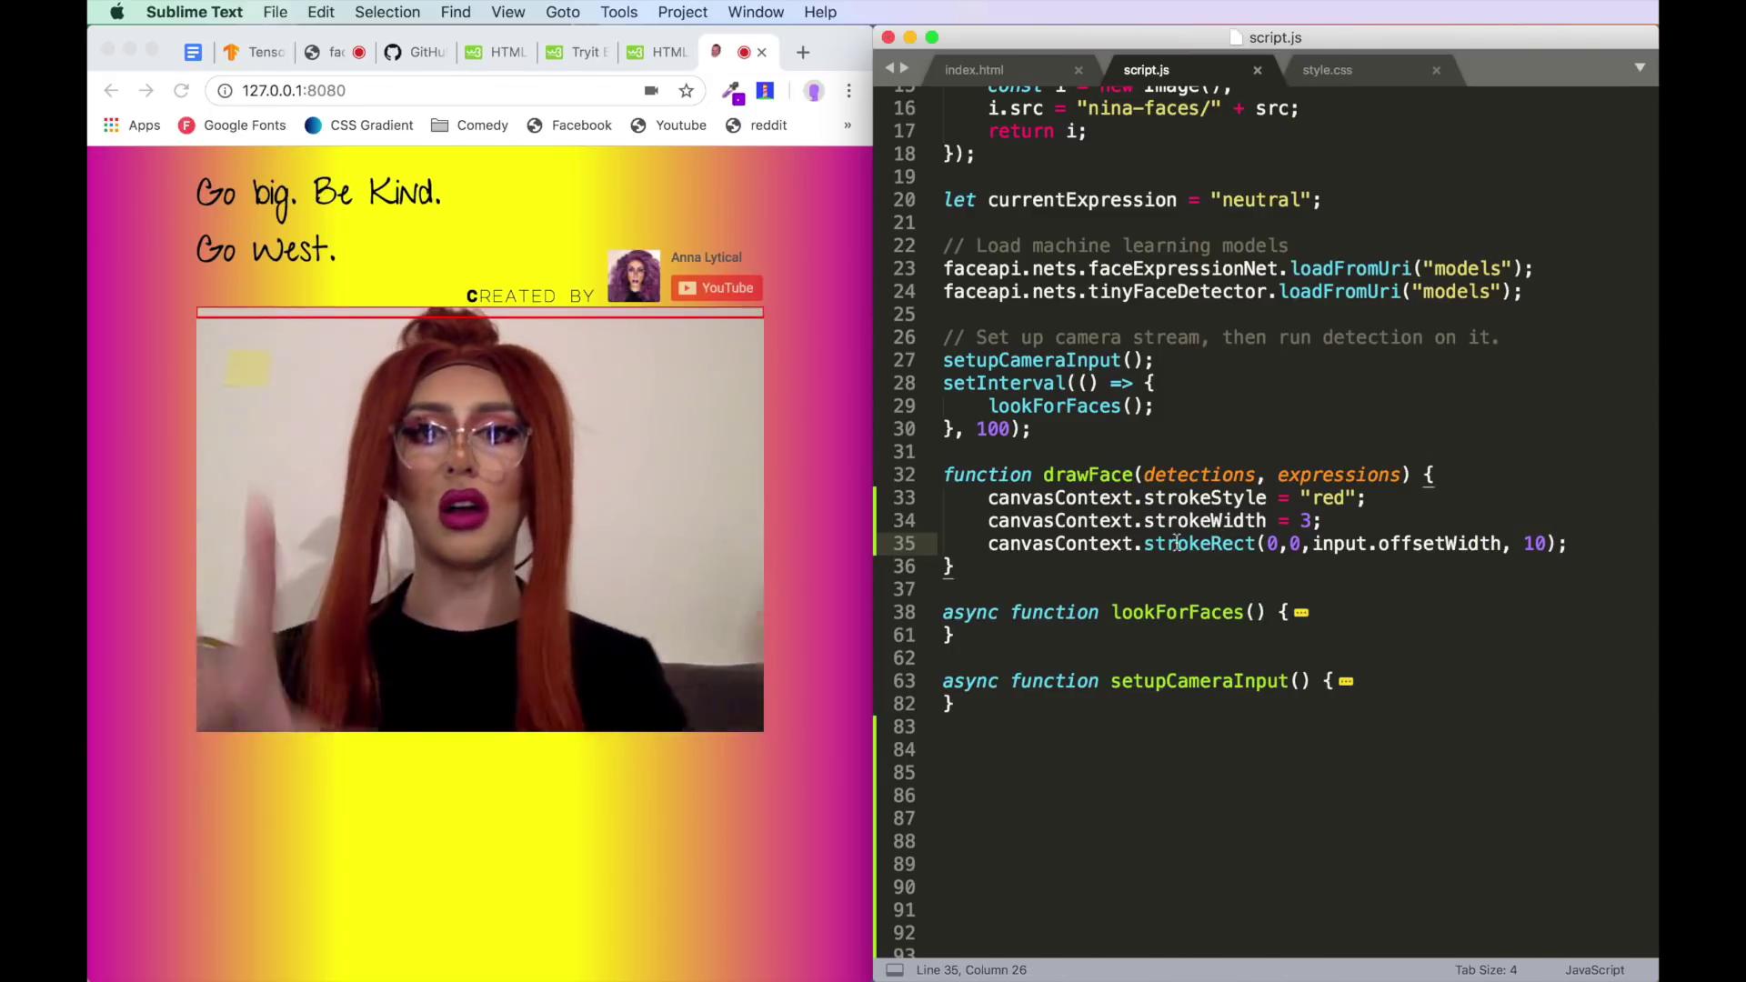
left_click(1261, 543)
type("1")
left_click(1420, 544)
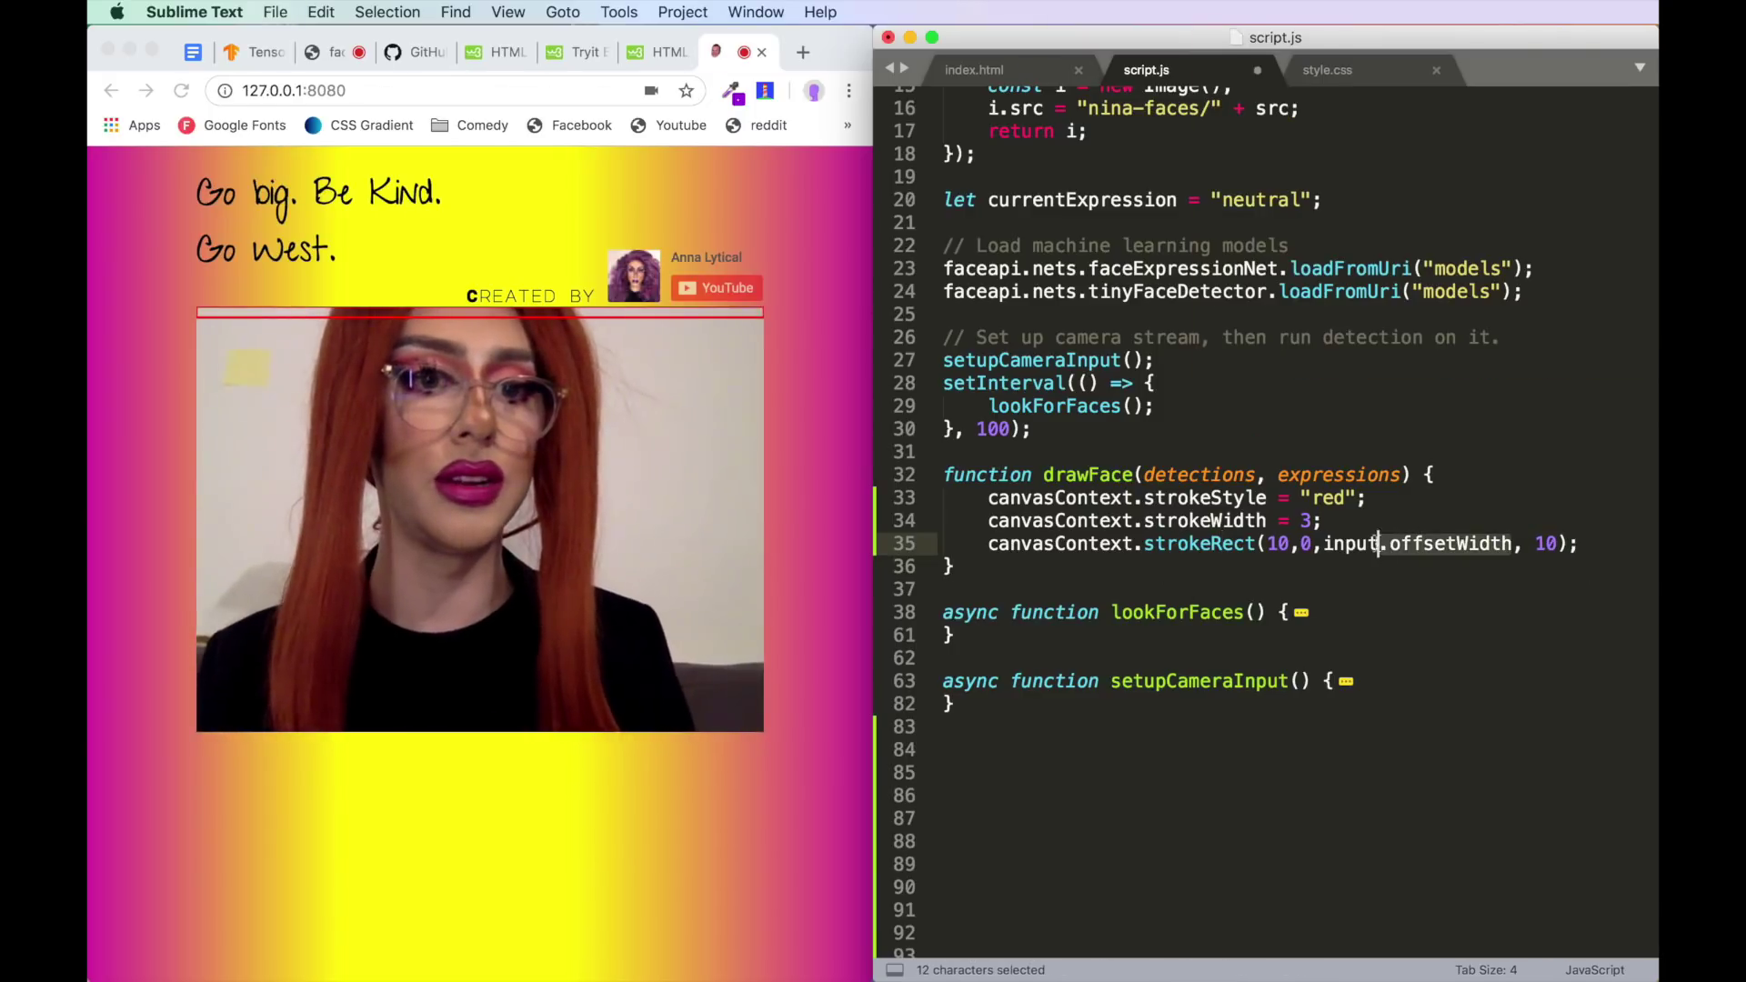
left_click_drag(1511, 543, 1323, 543)
key("BackSpace")
type("10")
key("super+s")
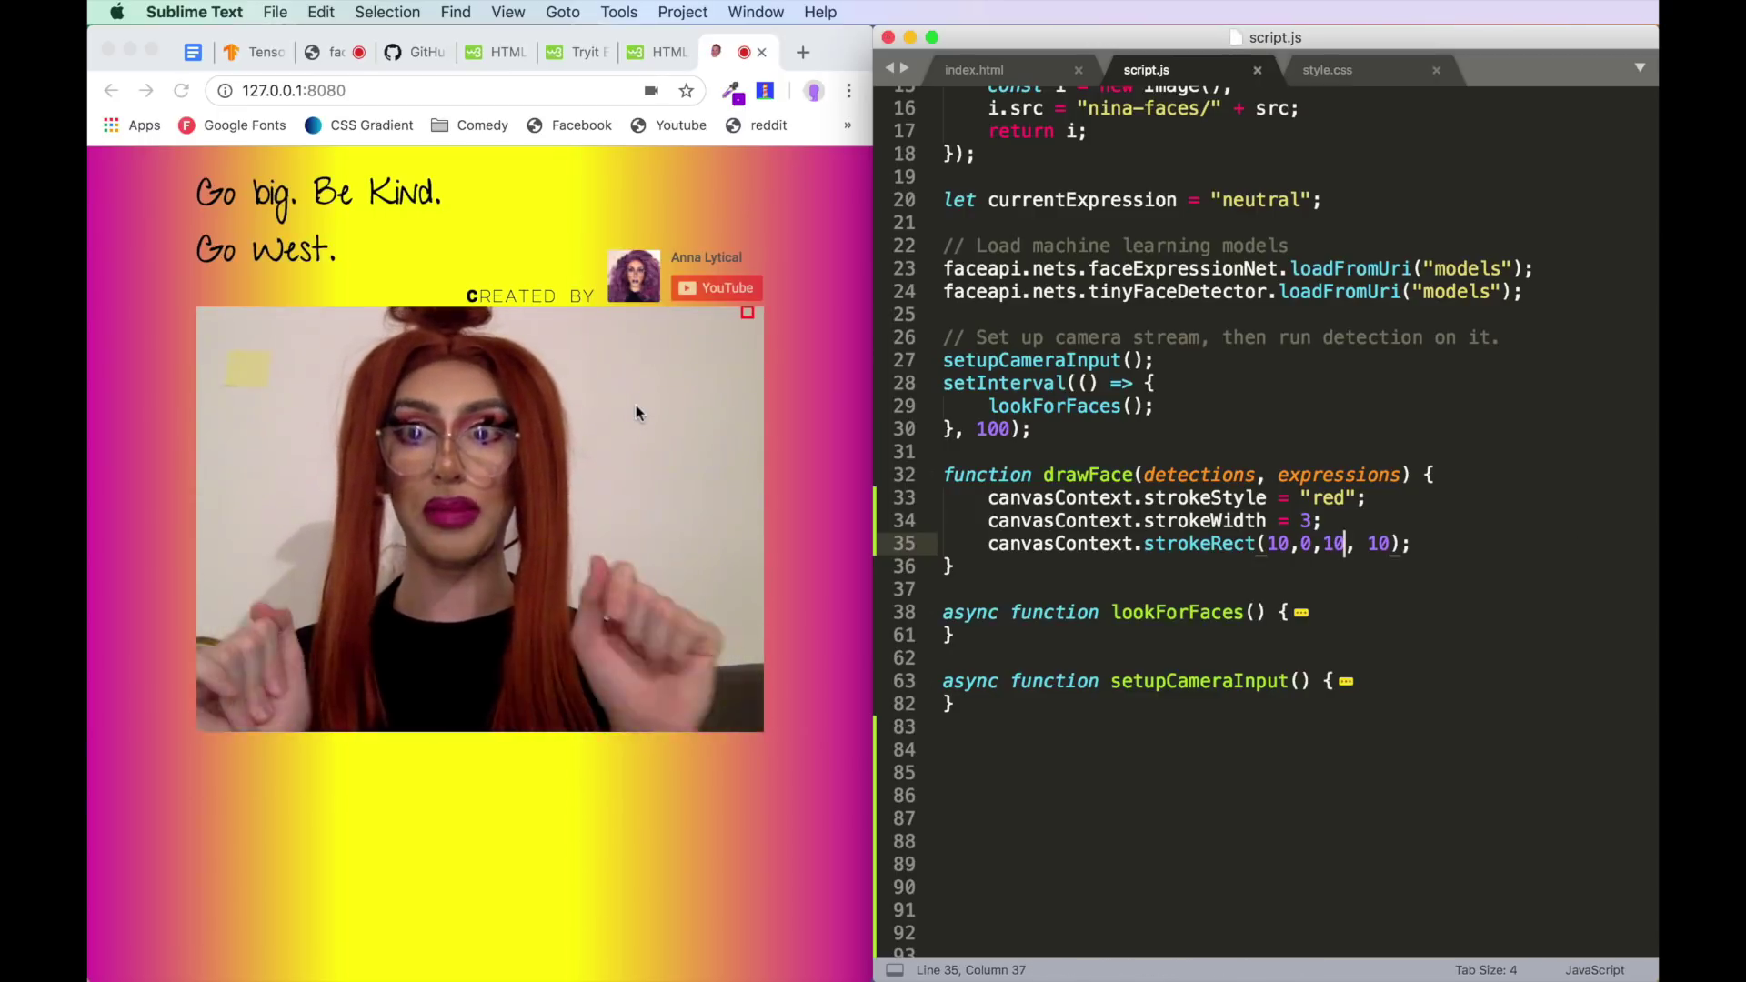
- Add console.log(detections) at the top of drawFace and save script.js
left_click_drag(1268, 543, 1389, 544)
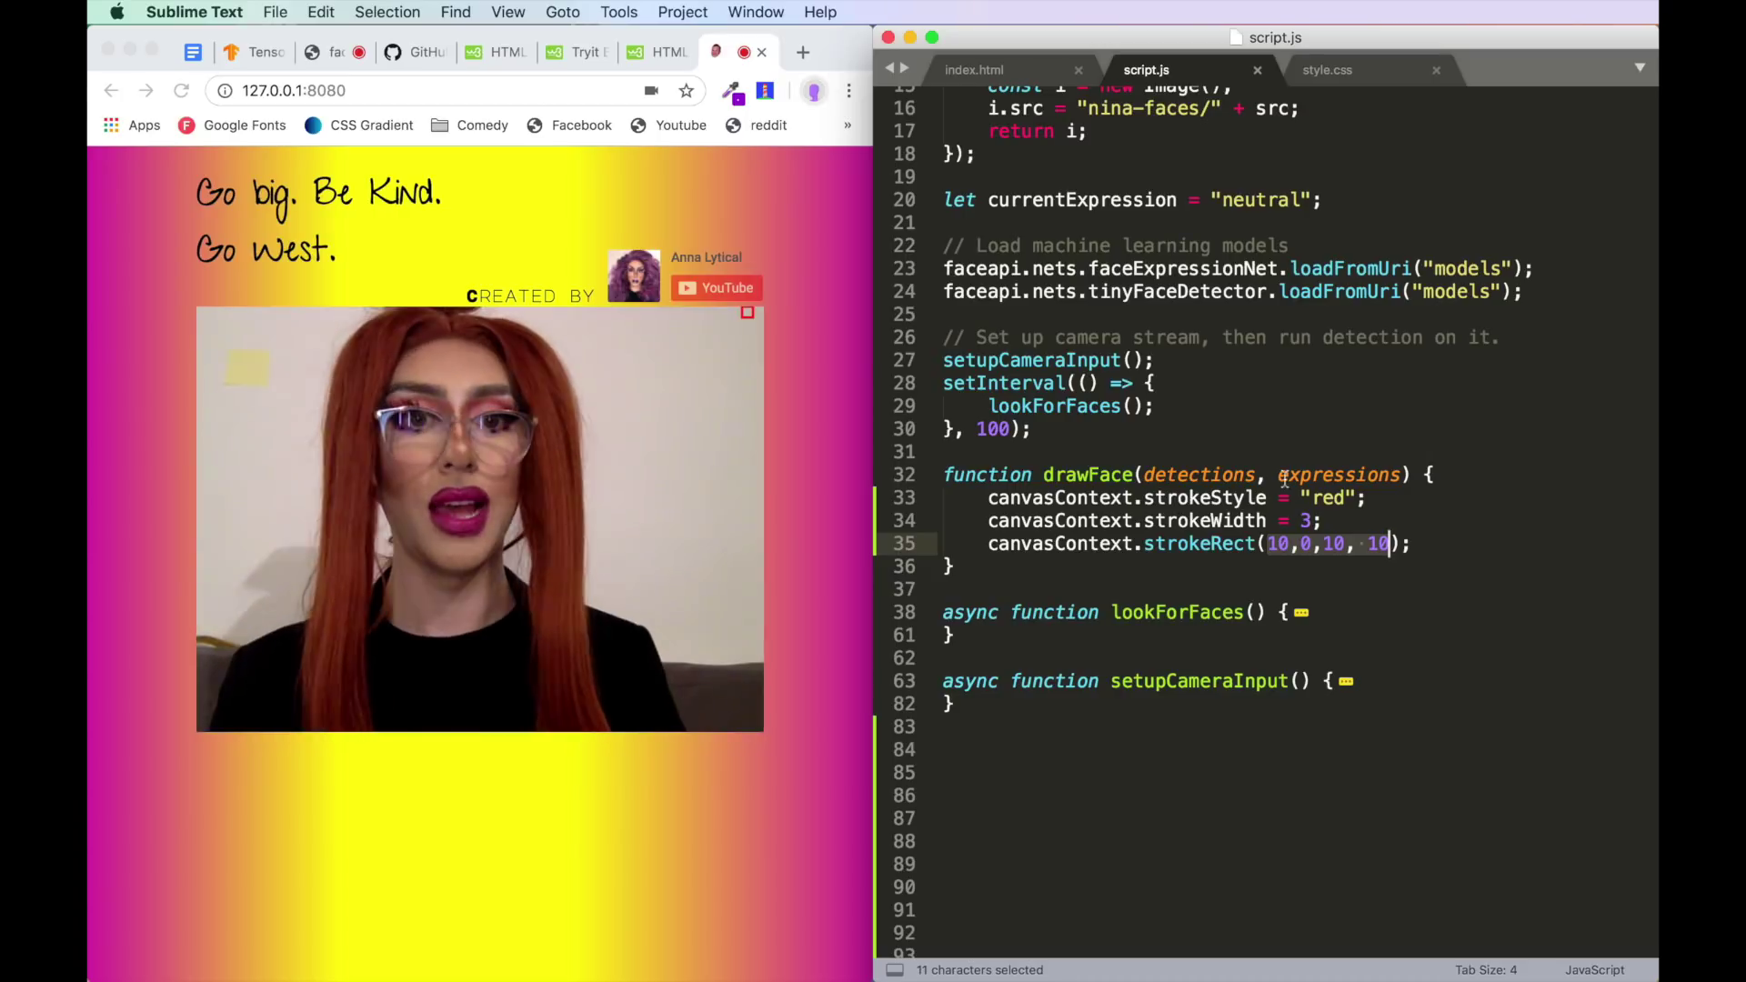
double_click(1207, 476)
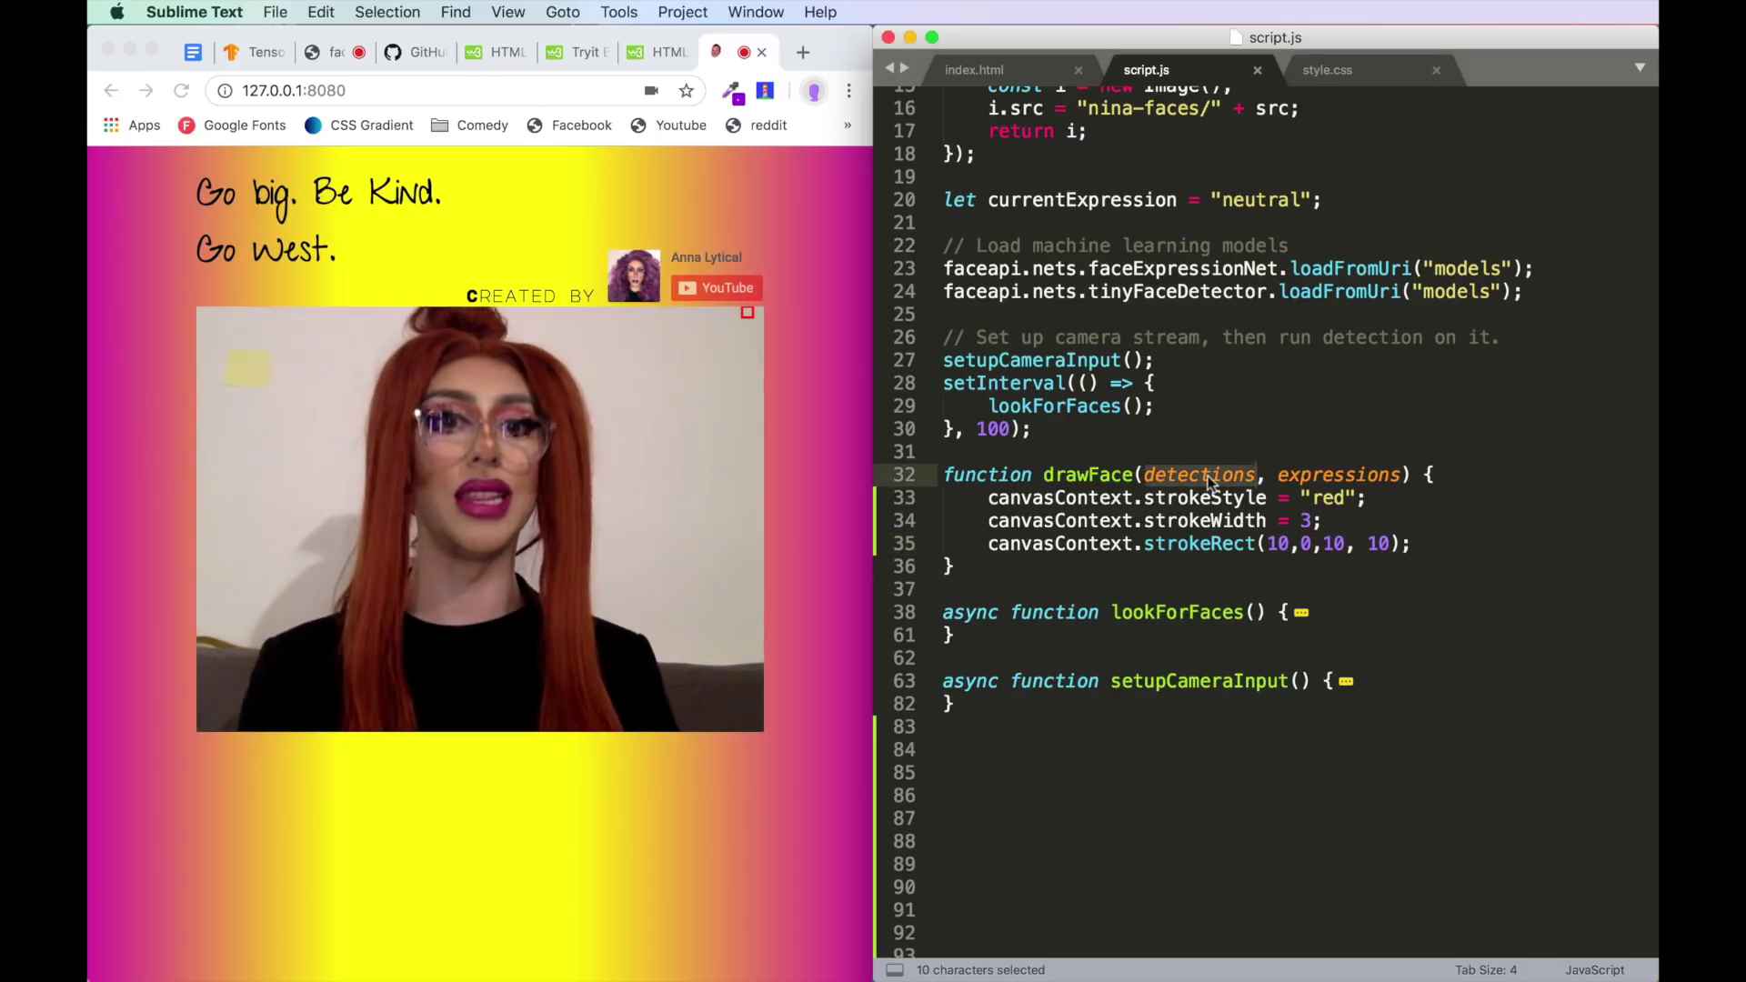
left_click(1439, 475)
key("Return")
type("con")
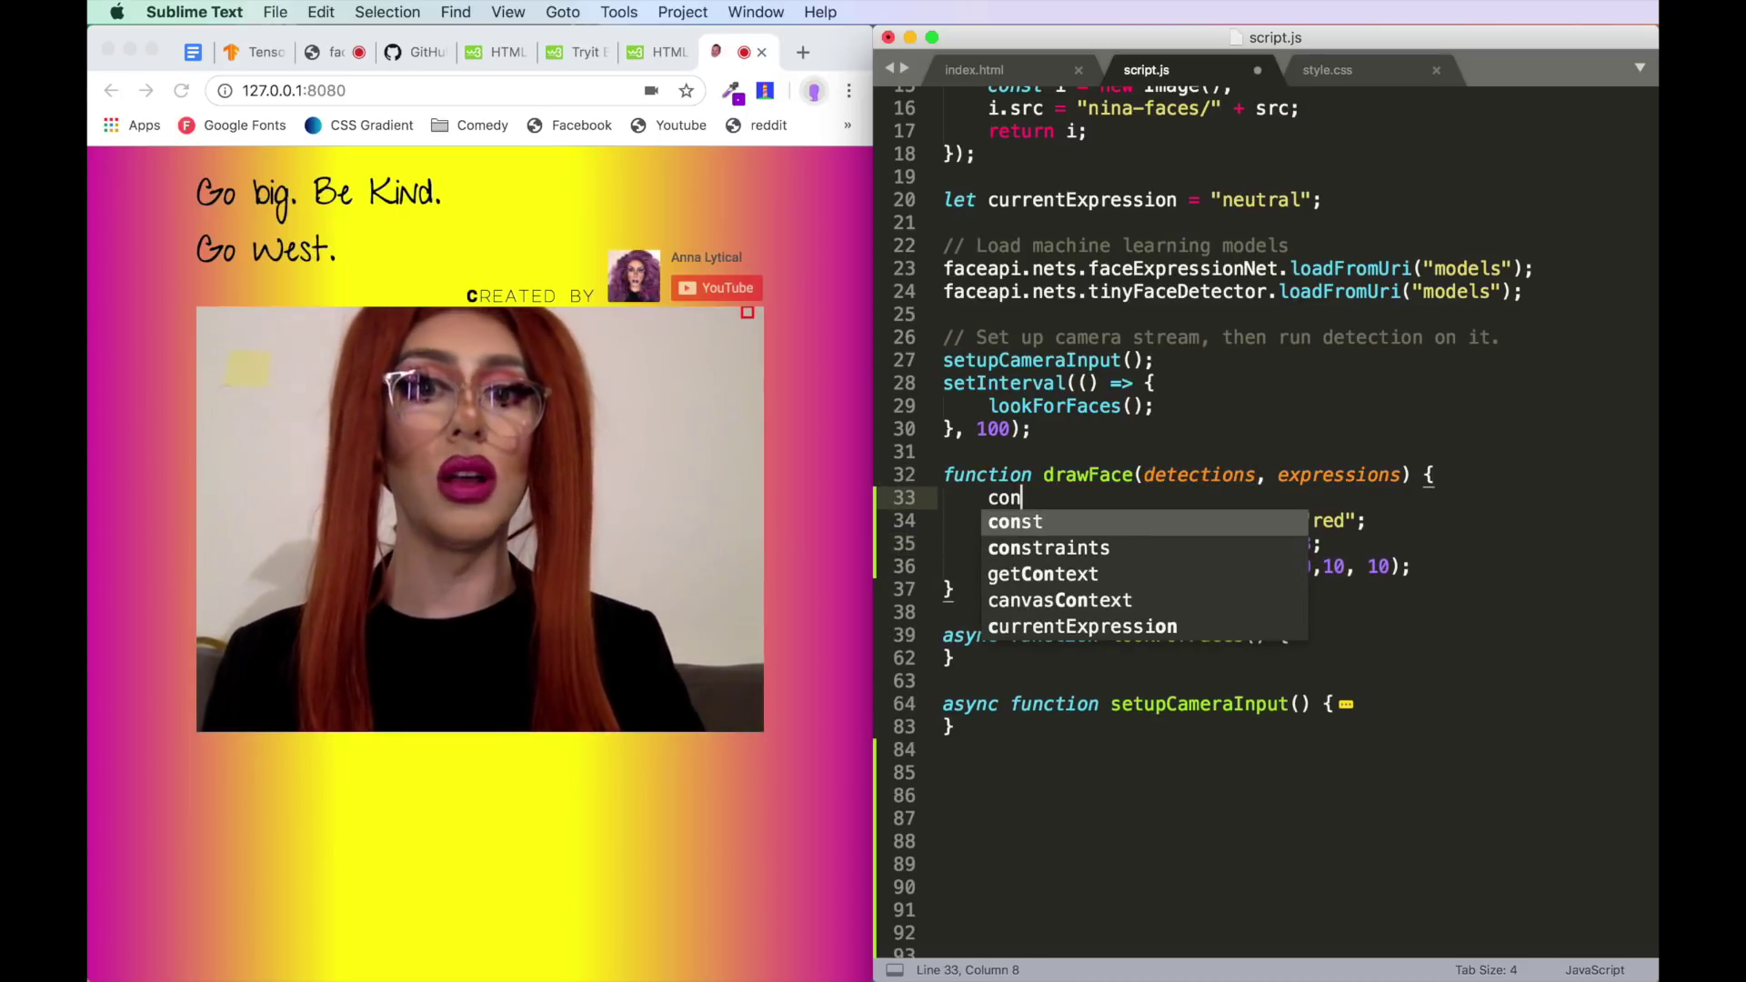
type("sole.log(")
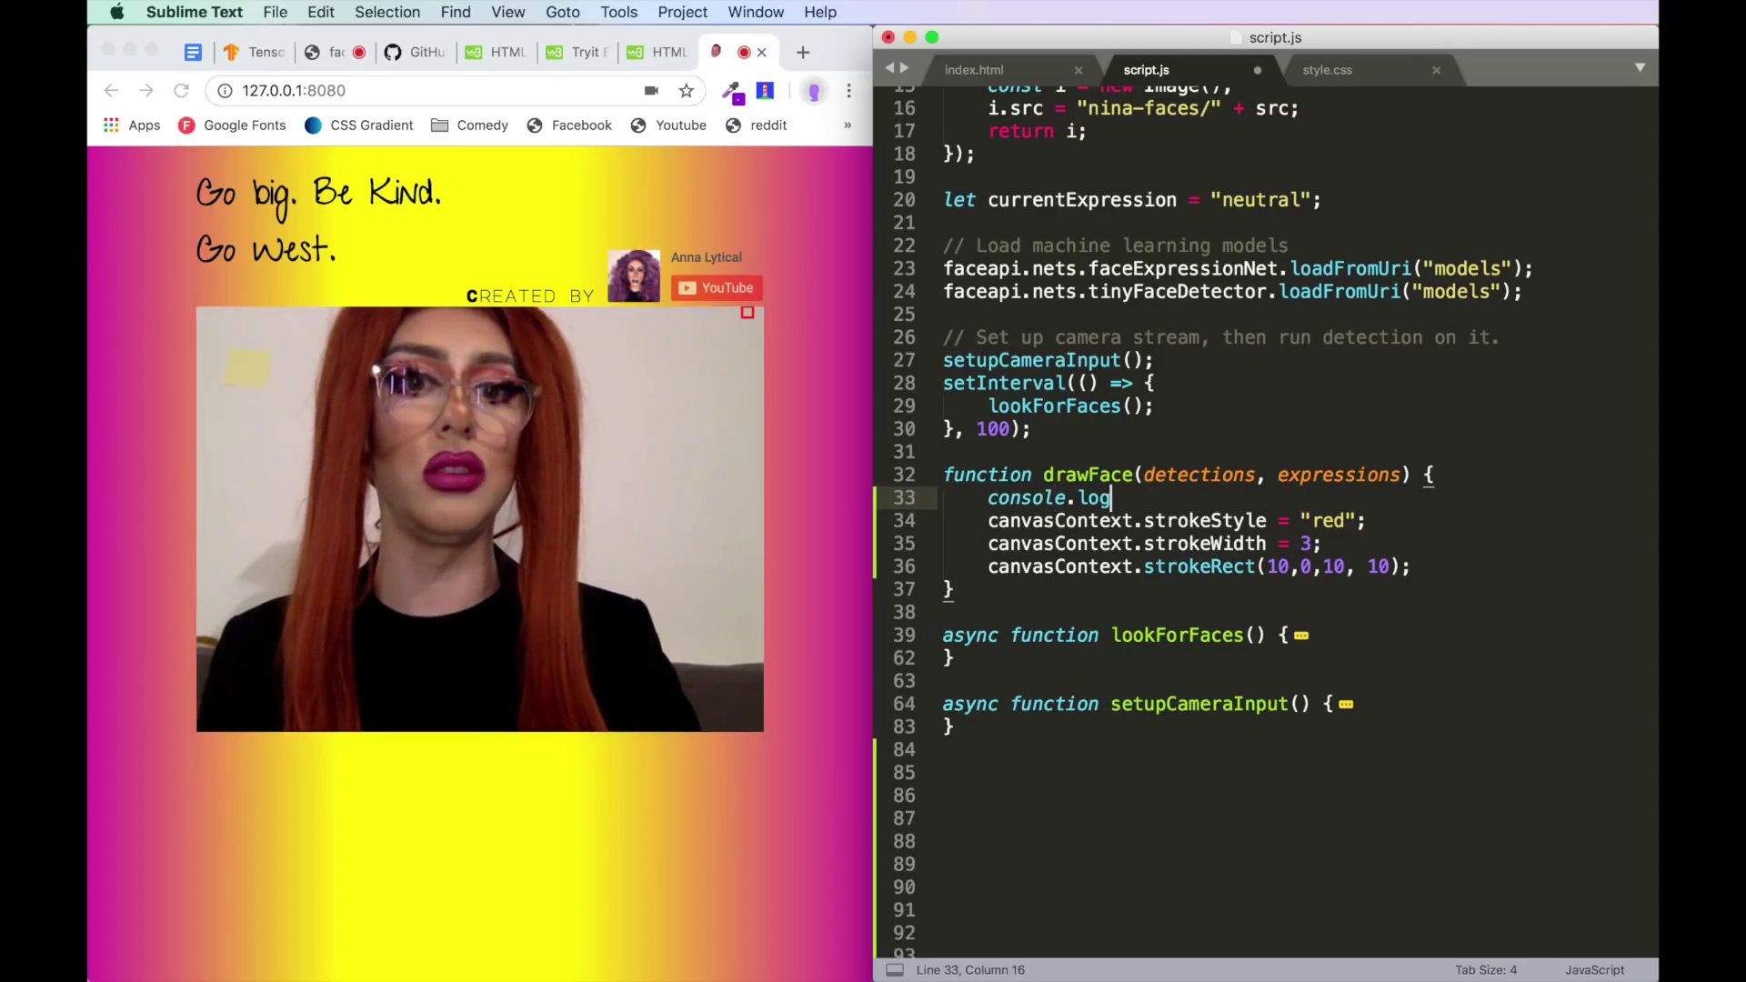
type("dete")
key("Tab")
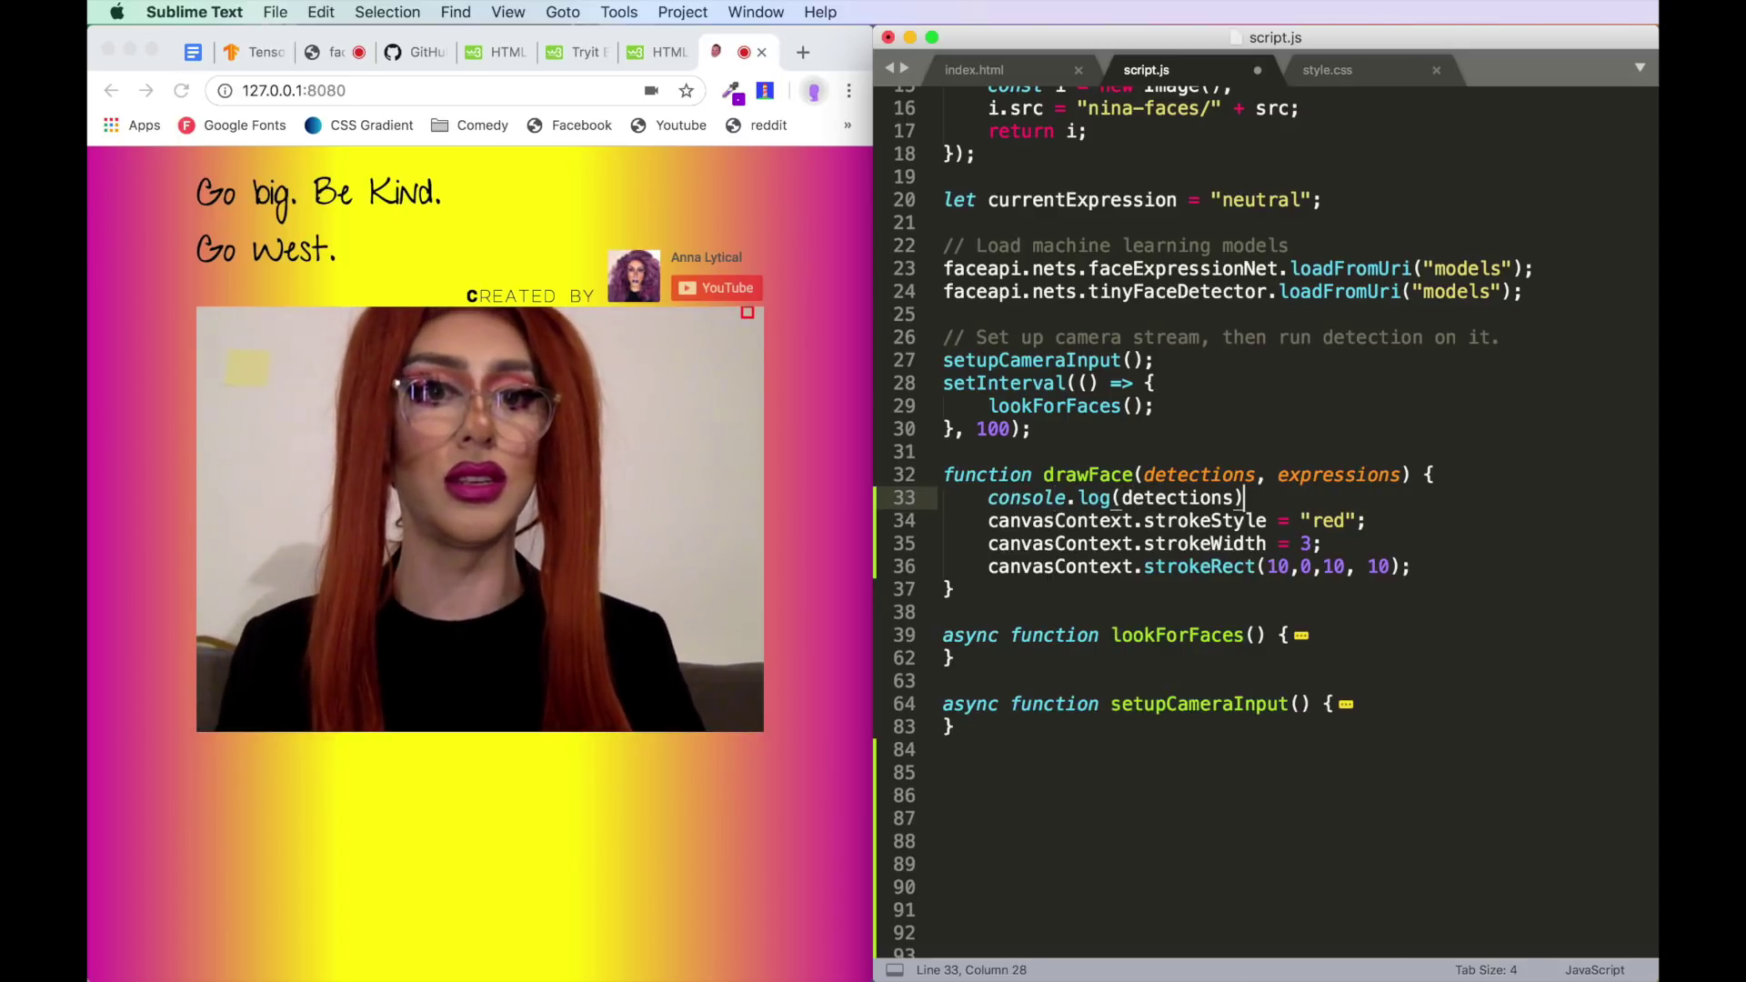
type(");")
key("super+s")
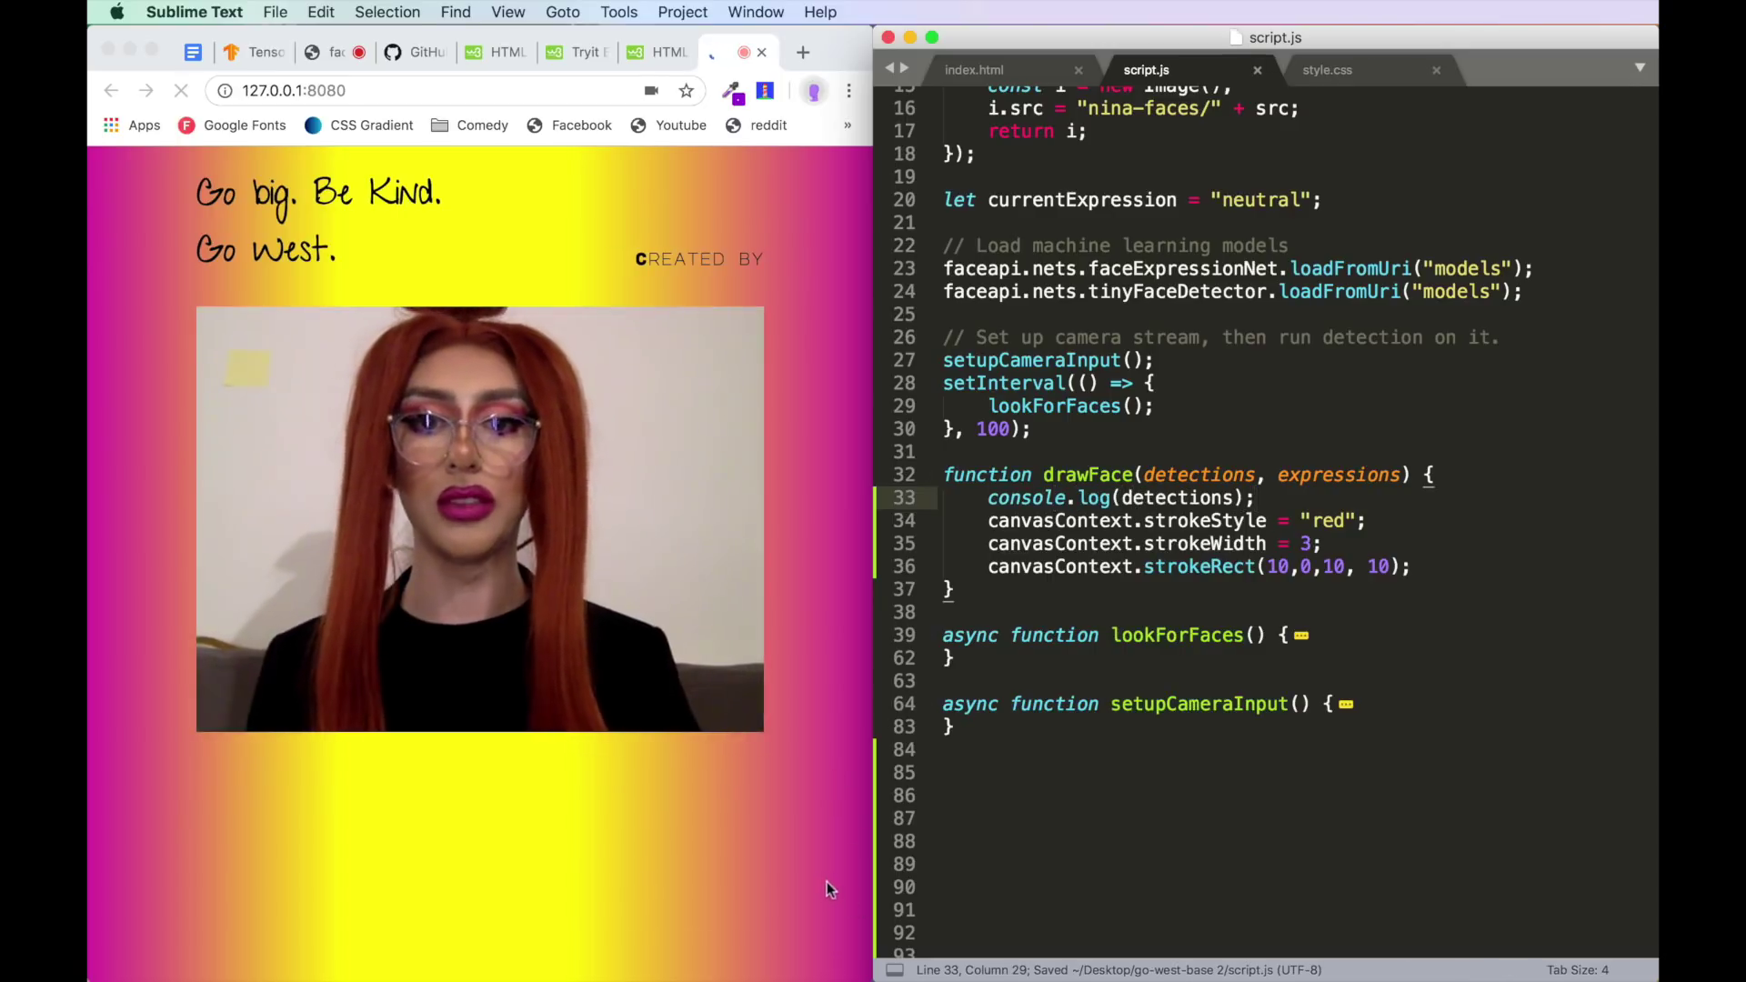
right_click(825, 882)
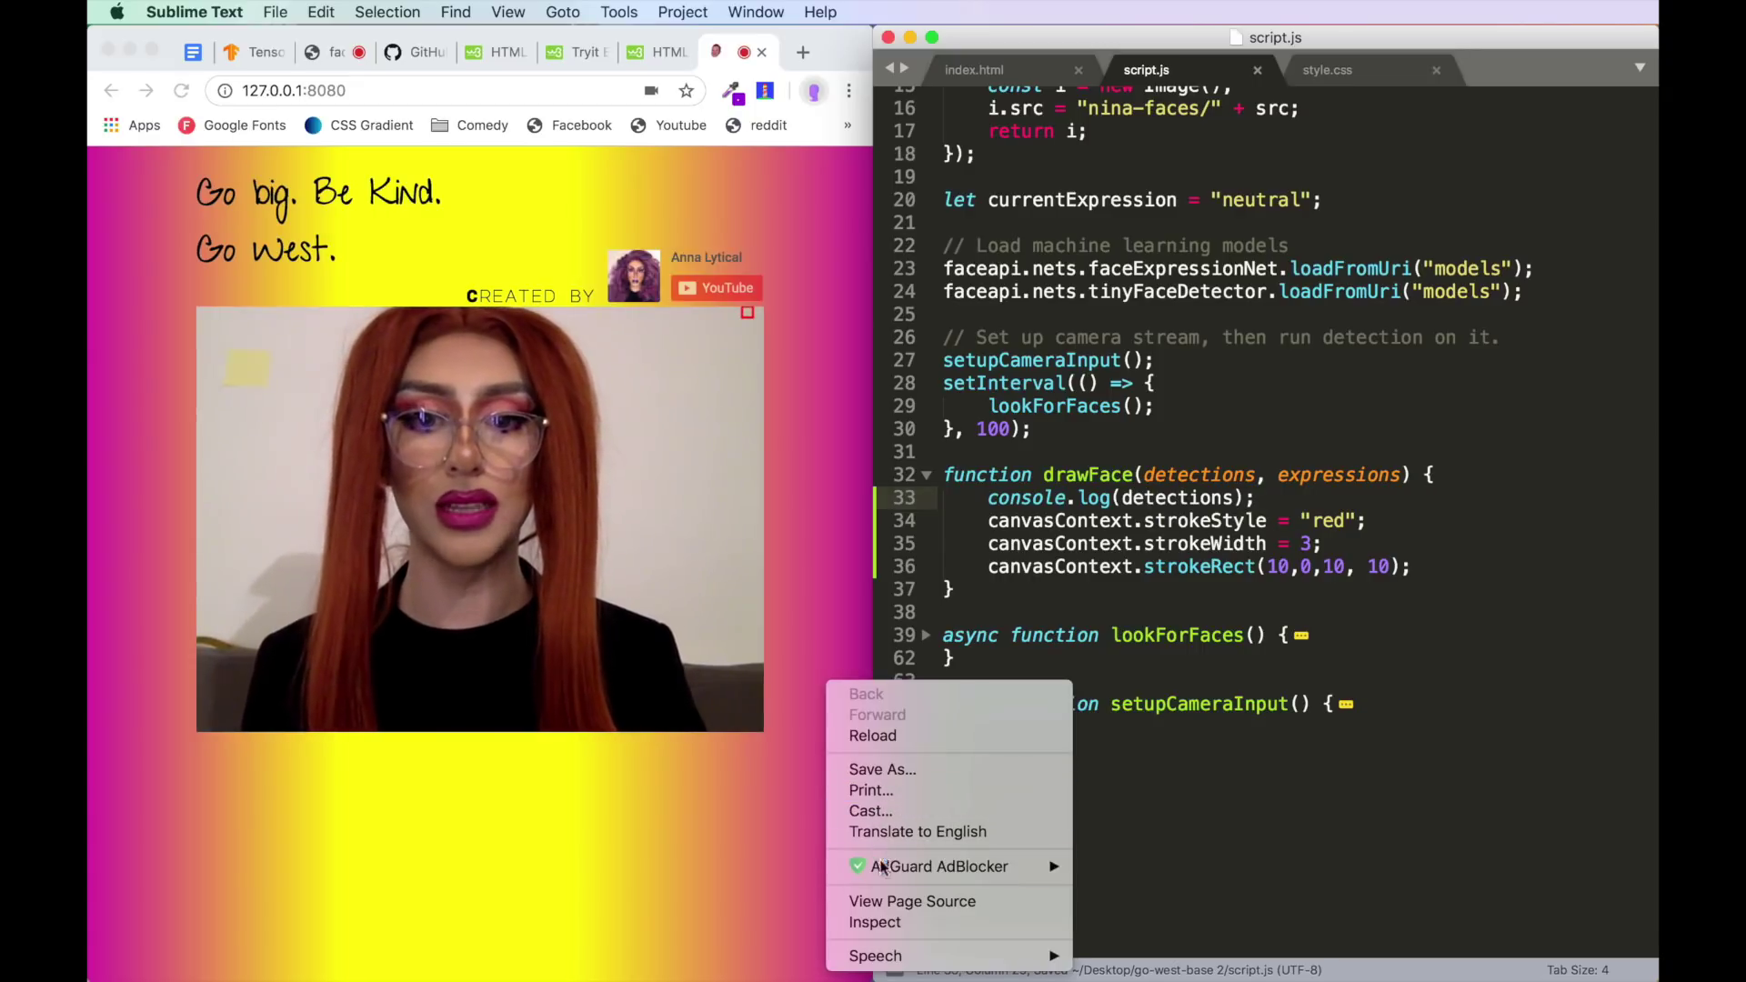
- Open an enlarged DevTools console and expand the logged FaceDetection's box object
left_click(882, 924)
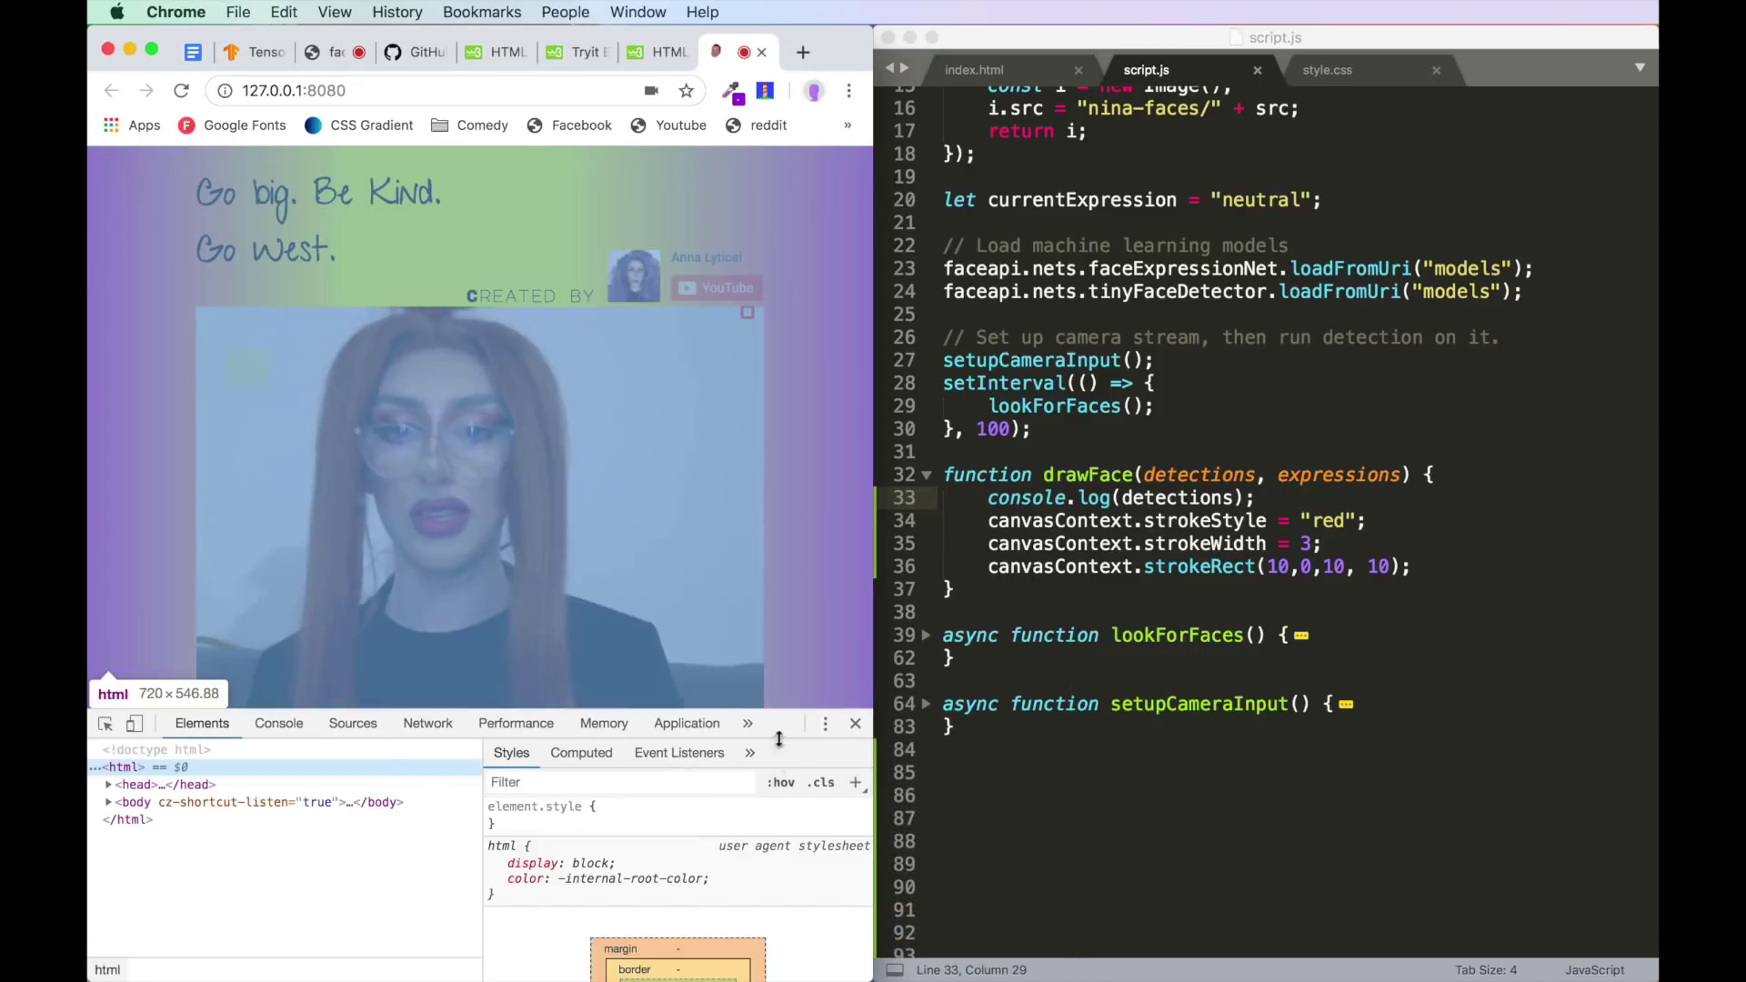
left_click_drag(779, 698, 779, 652)
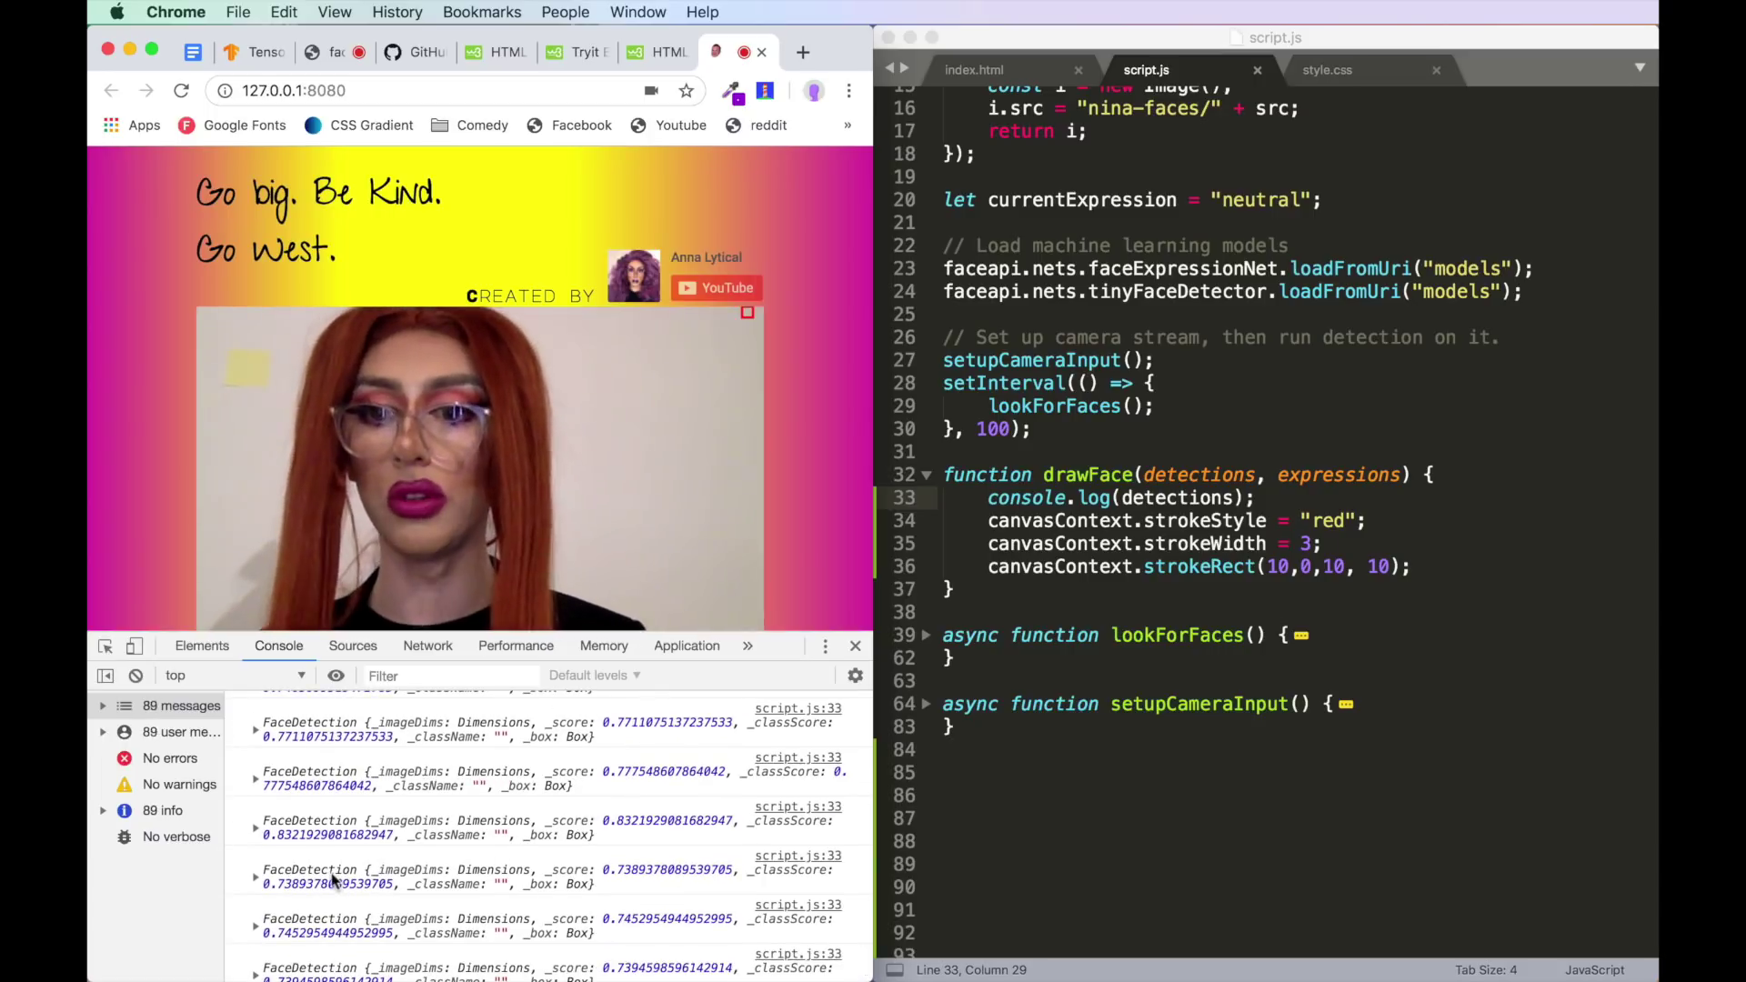
left_click(332, 879)
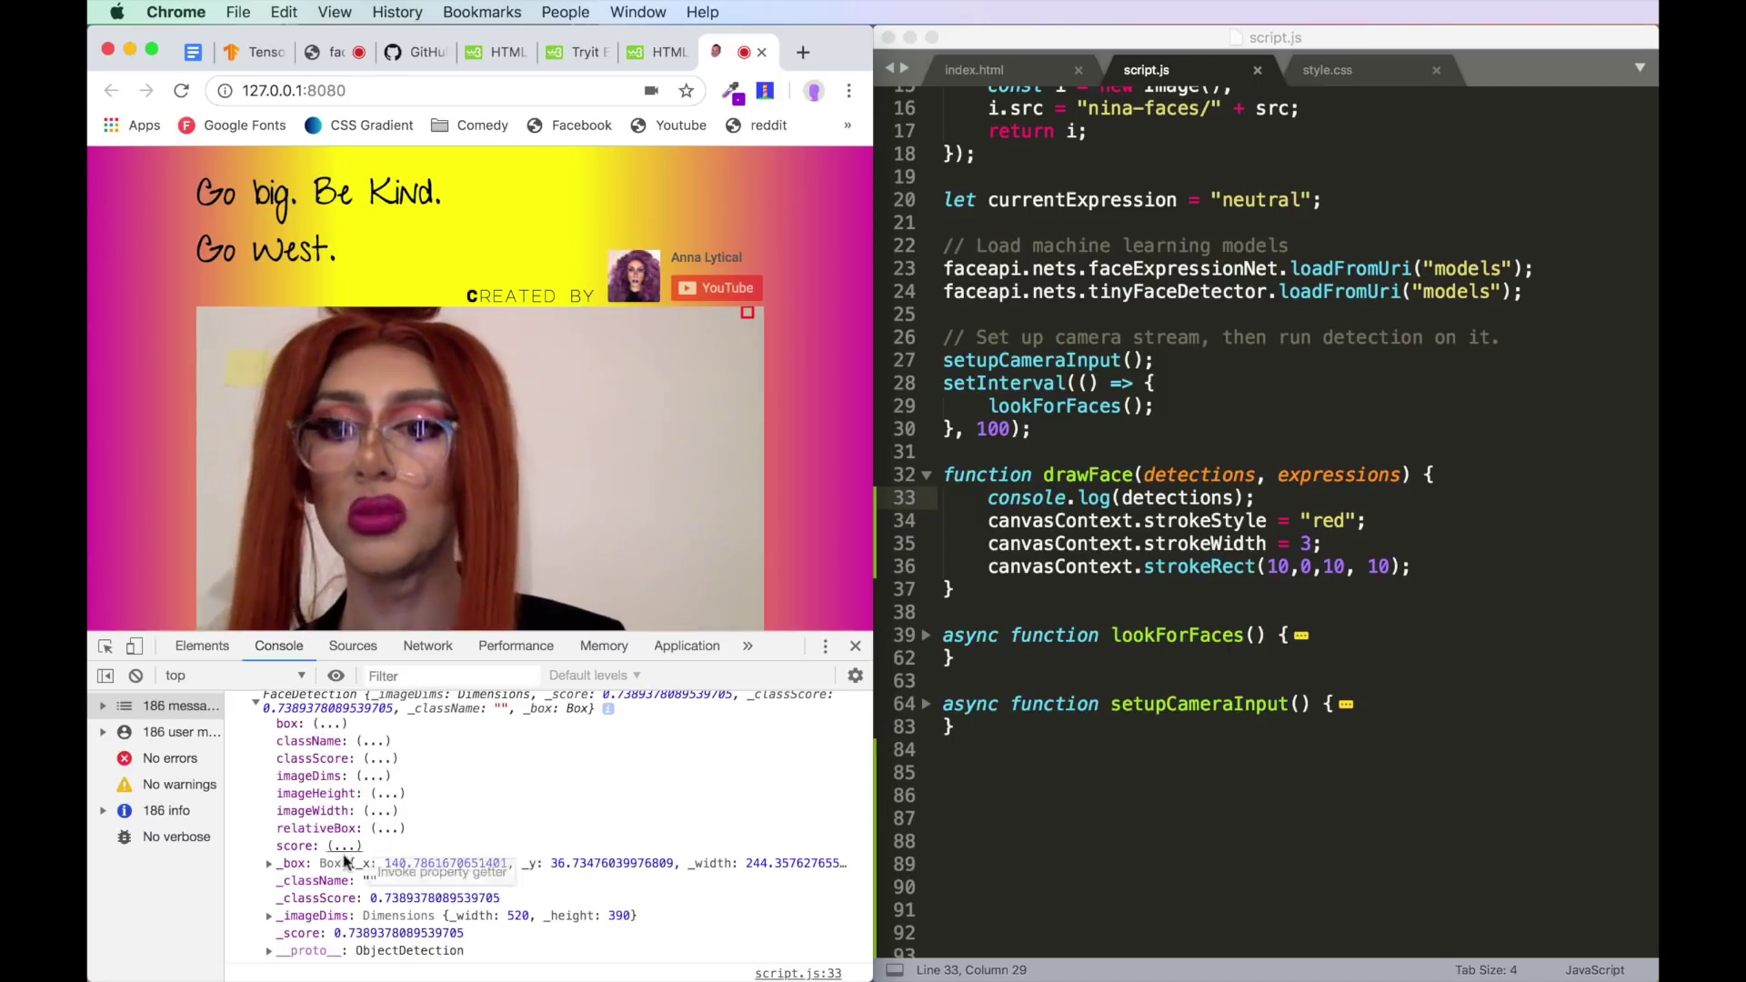
left_click(328, 727)
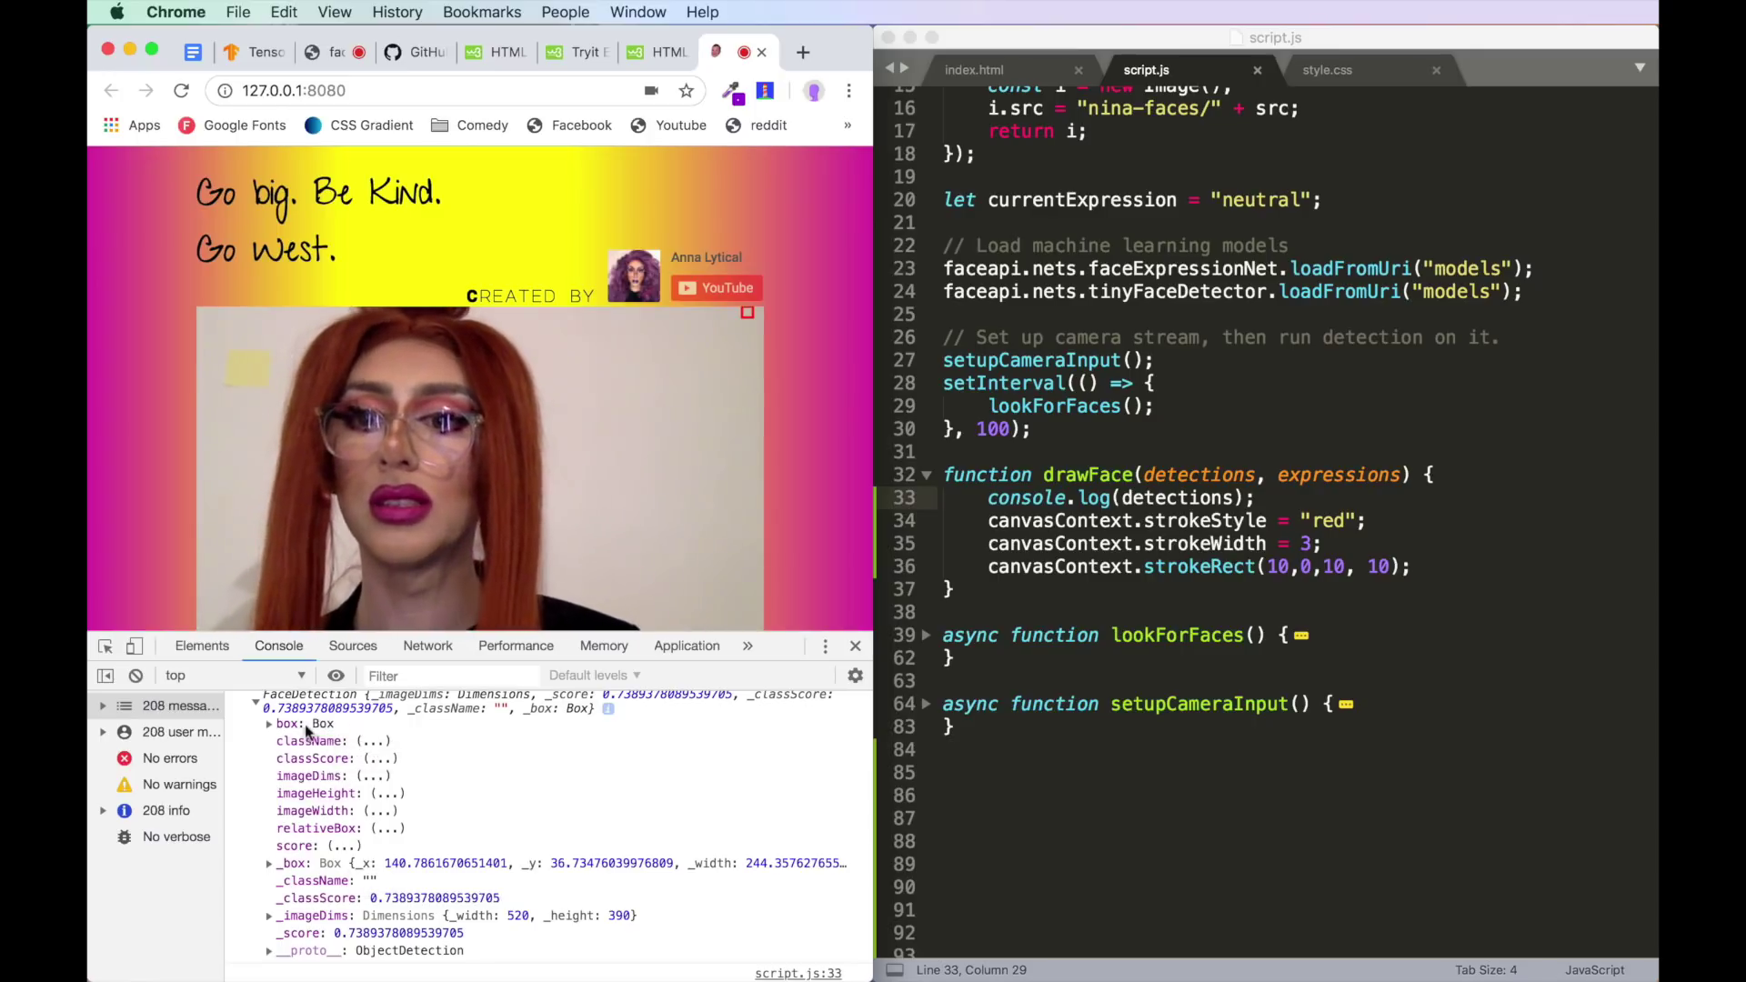
left_click(283, 728)
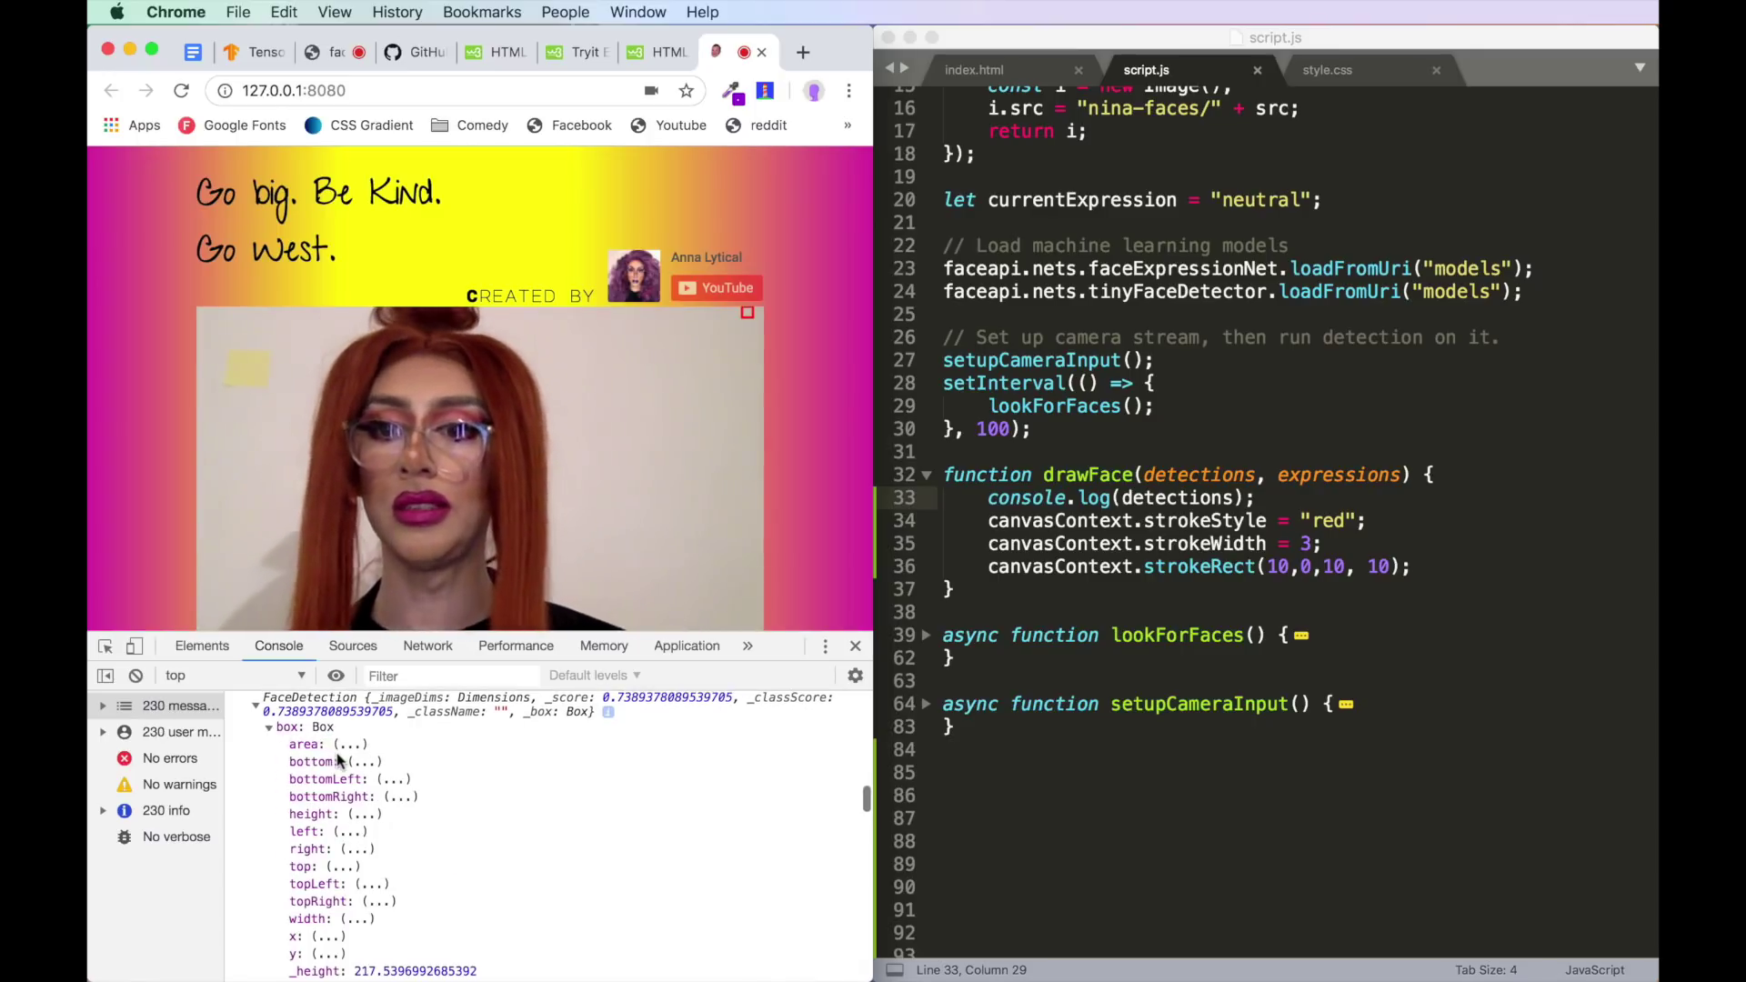
- Reveal the detection box's y, width and height values
left_click(336, 957)
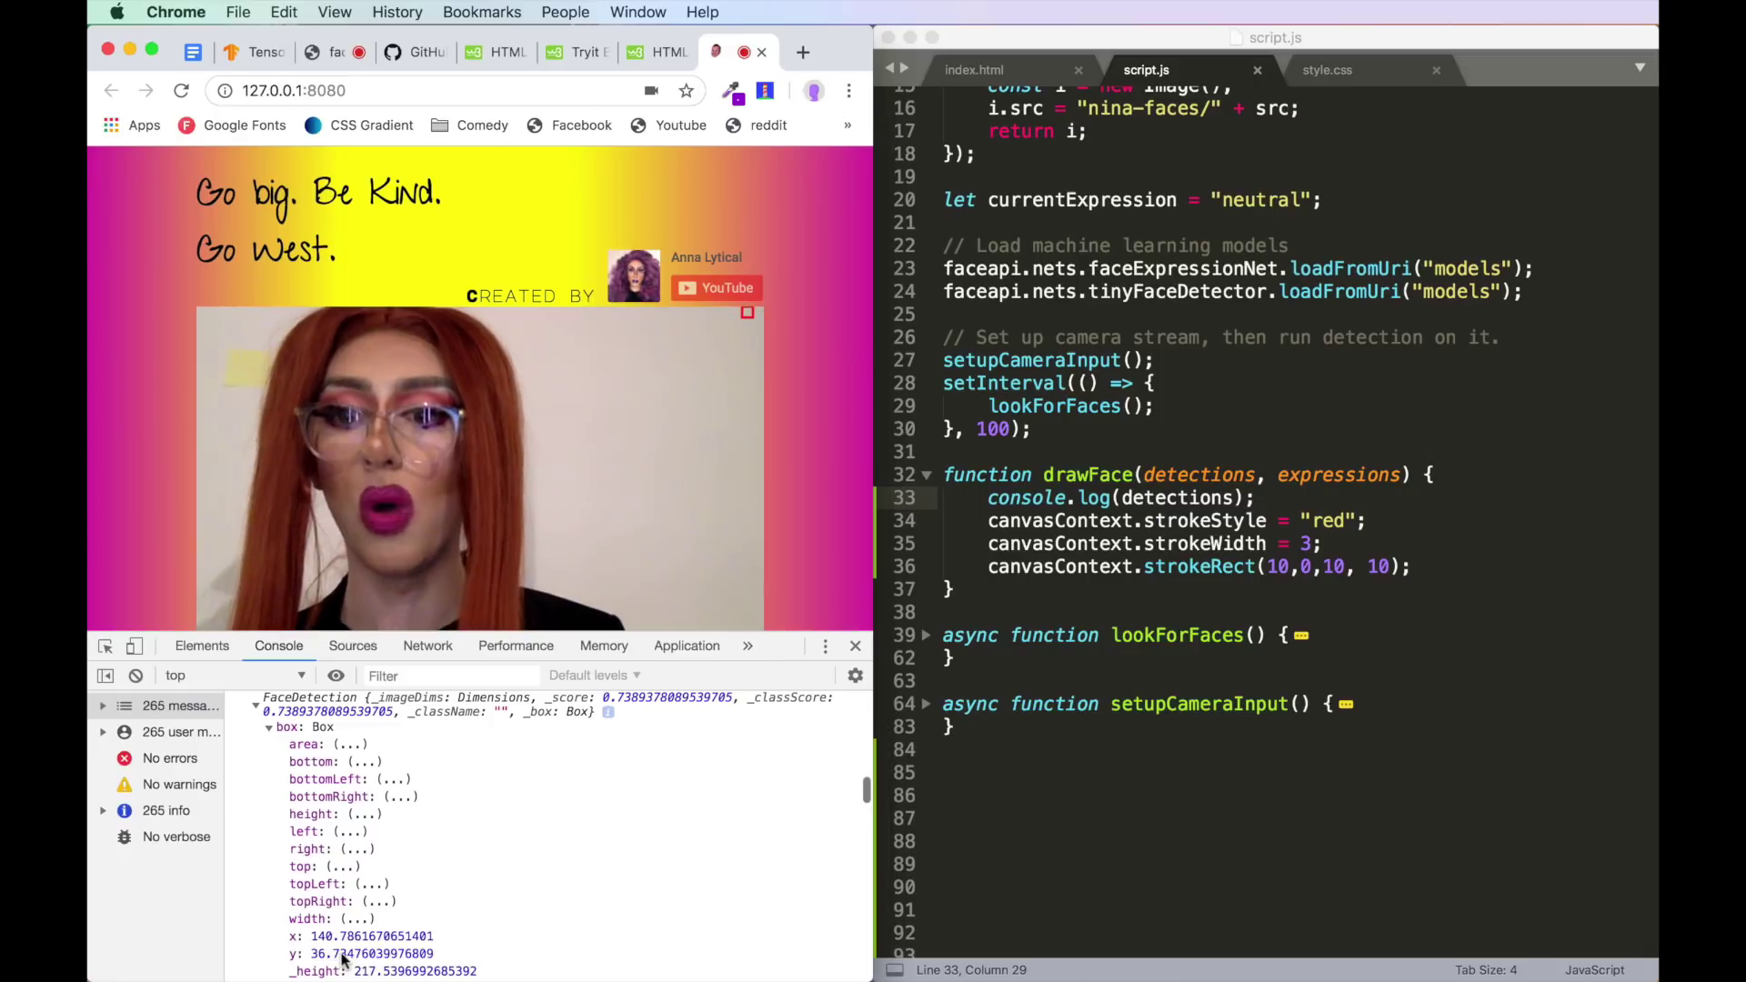
scroll(350, 954, "down", 1)
left_click(362, 897)
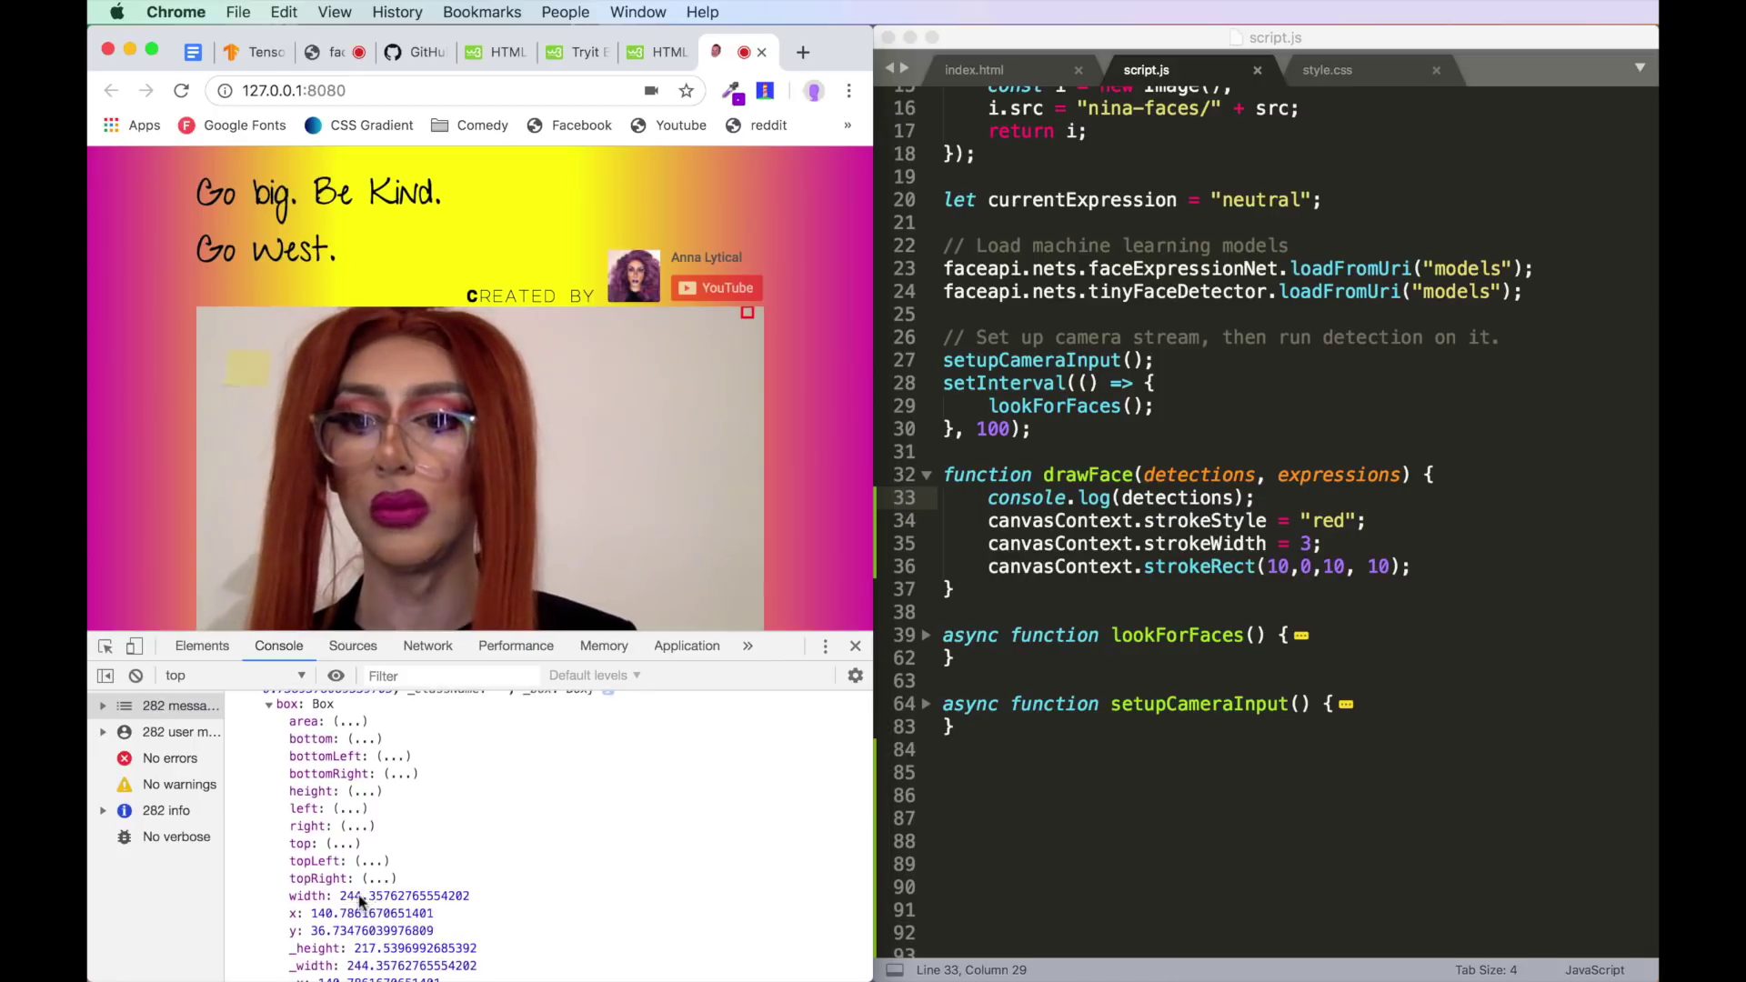
left_click(362, 794)
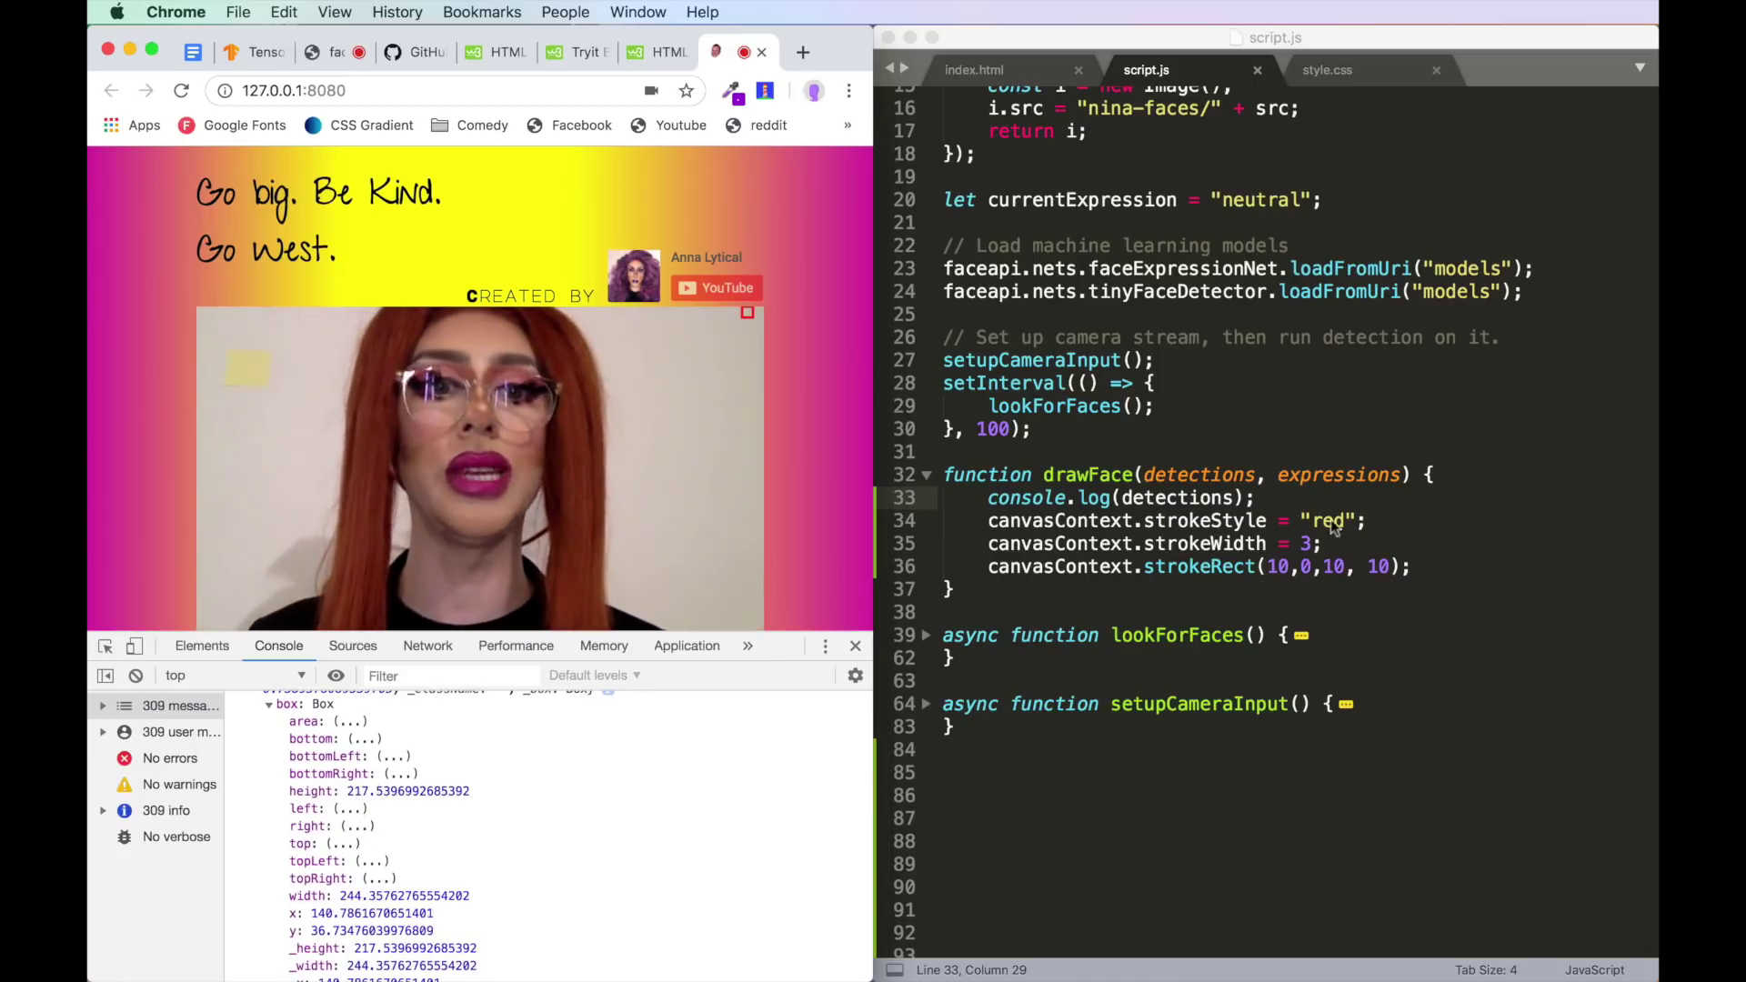
key("super+Tab")
key("Return")
type("const box = dete")
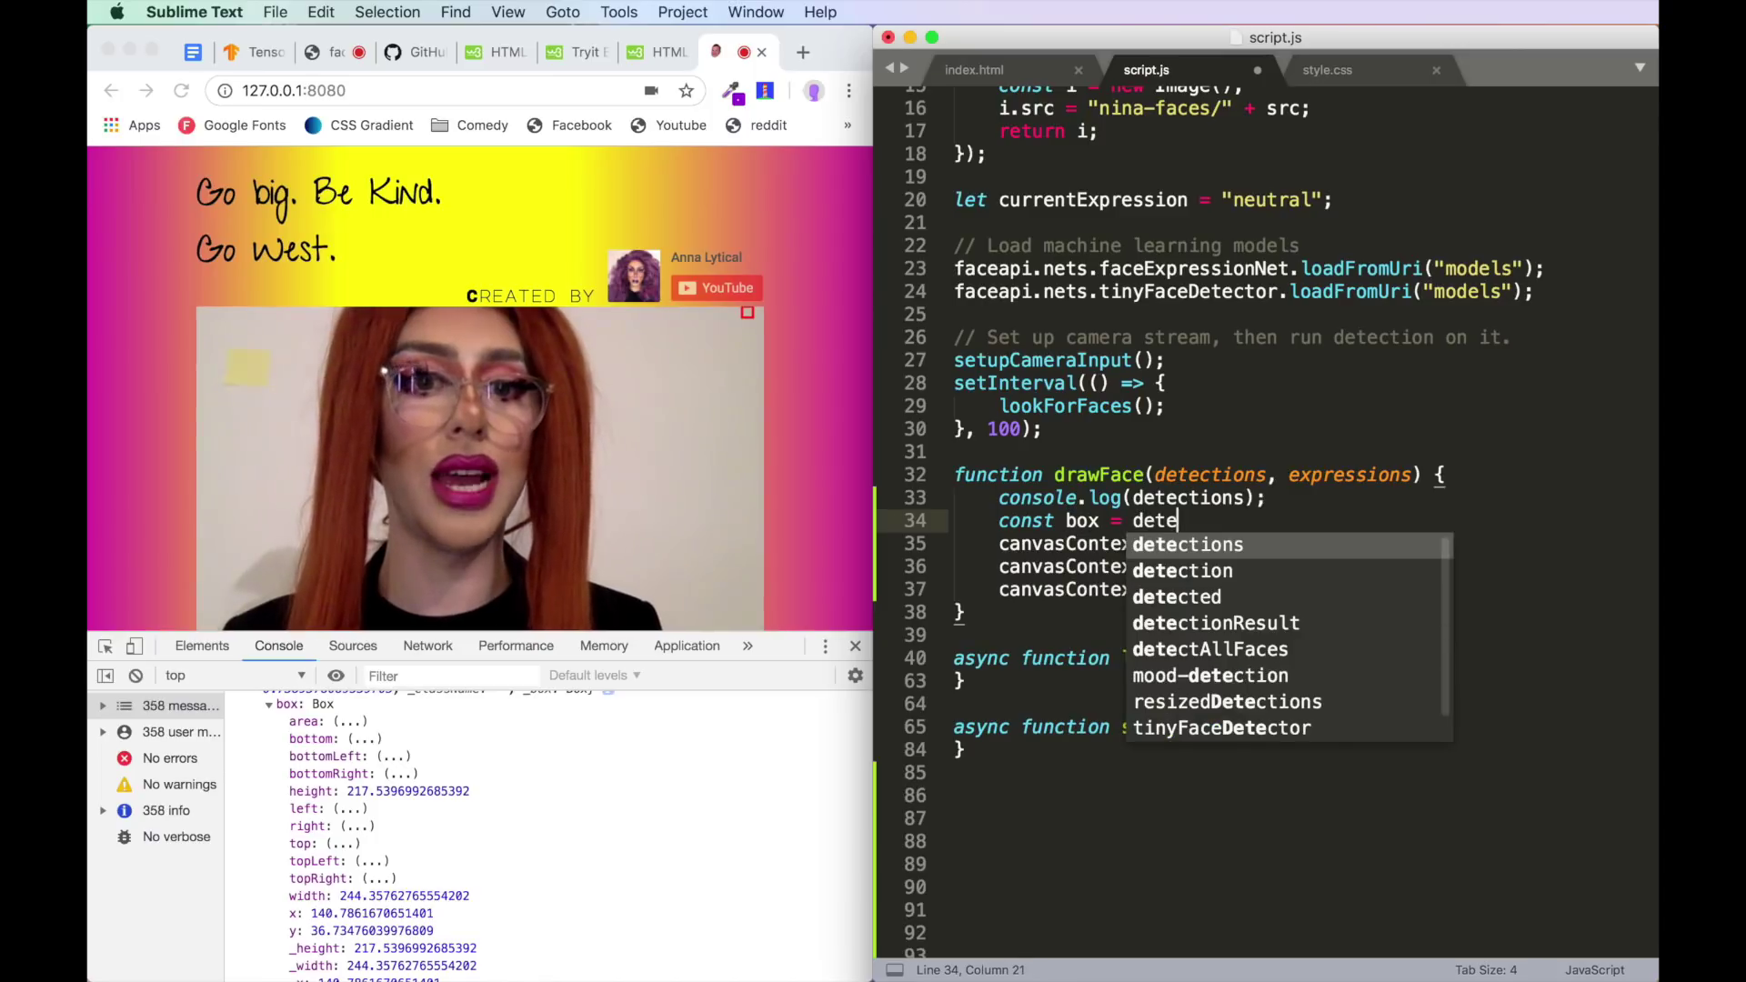
- Declare const box = detections.box plus x, y, width and height constants
key("Return")
type(".box;")
key("Return")
key("Return")
type("const x")
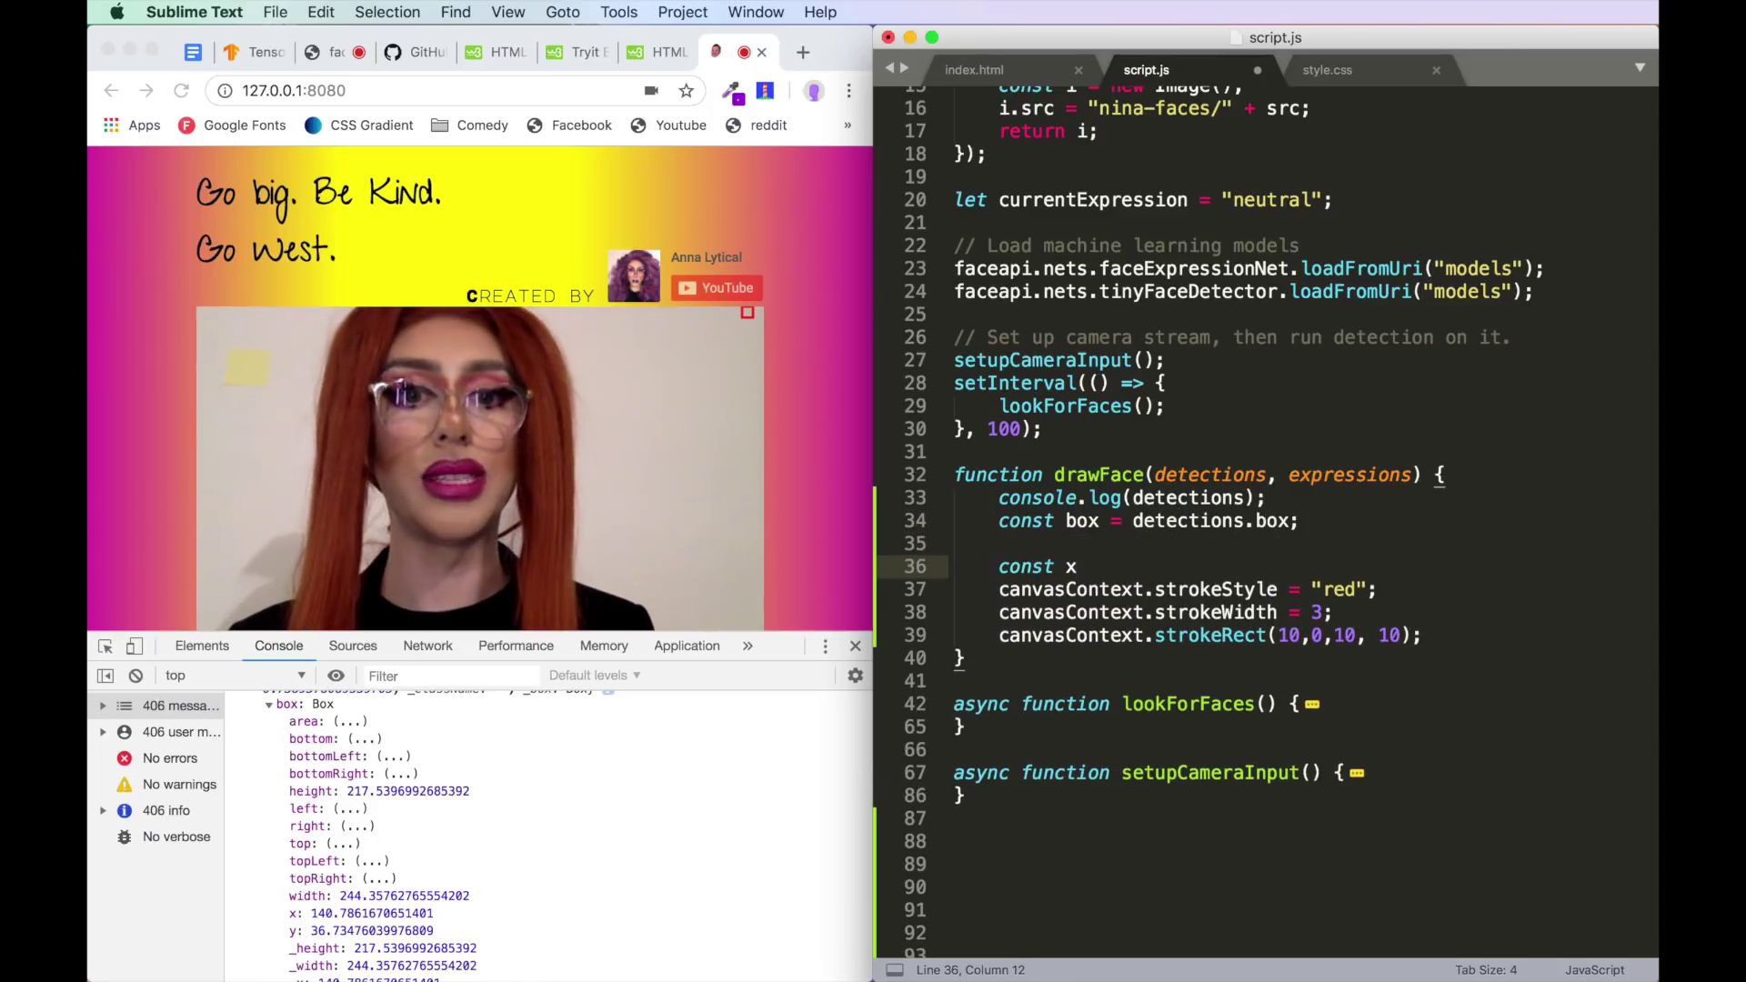
key("Return")
type("const y")
key("Return")
type("const width")
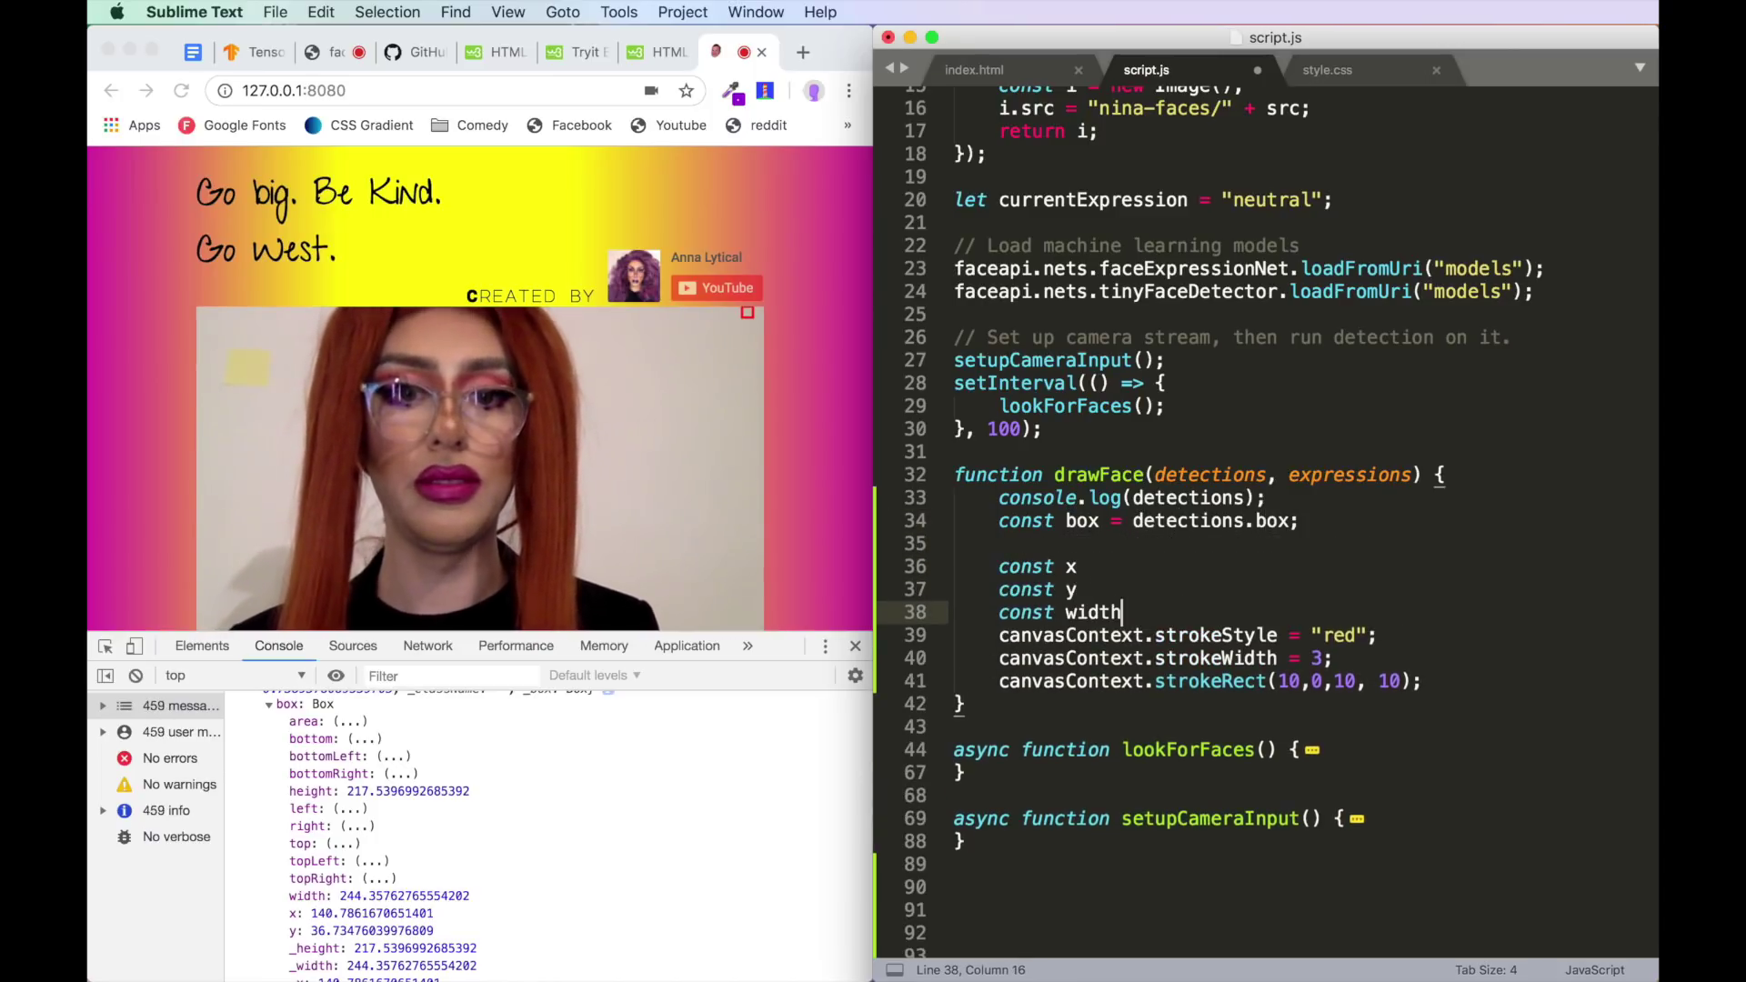
key("Return")
type("const heig")
key("Return")
key("Return")
double_click(1027, 567)
key("super+d")
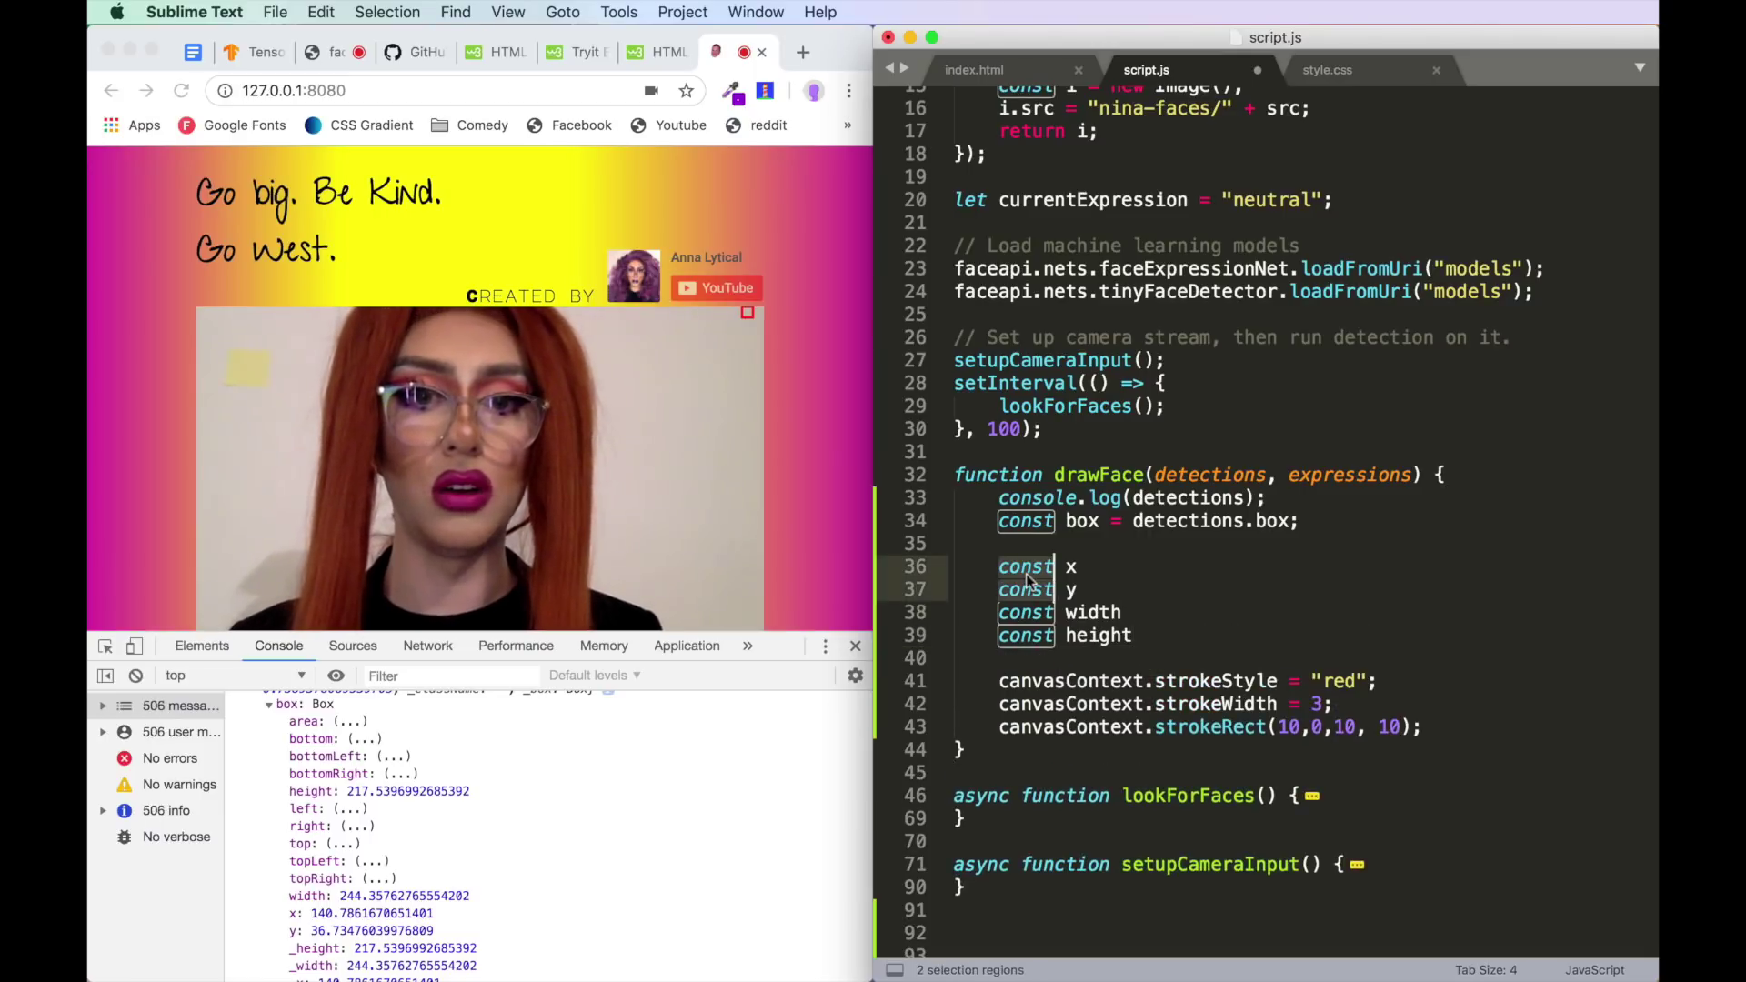
key("Escape")
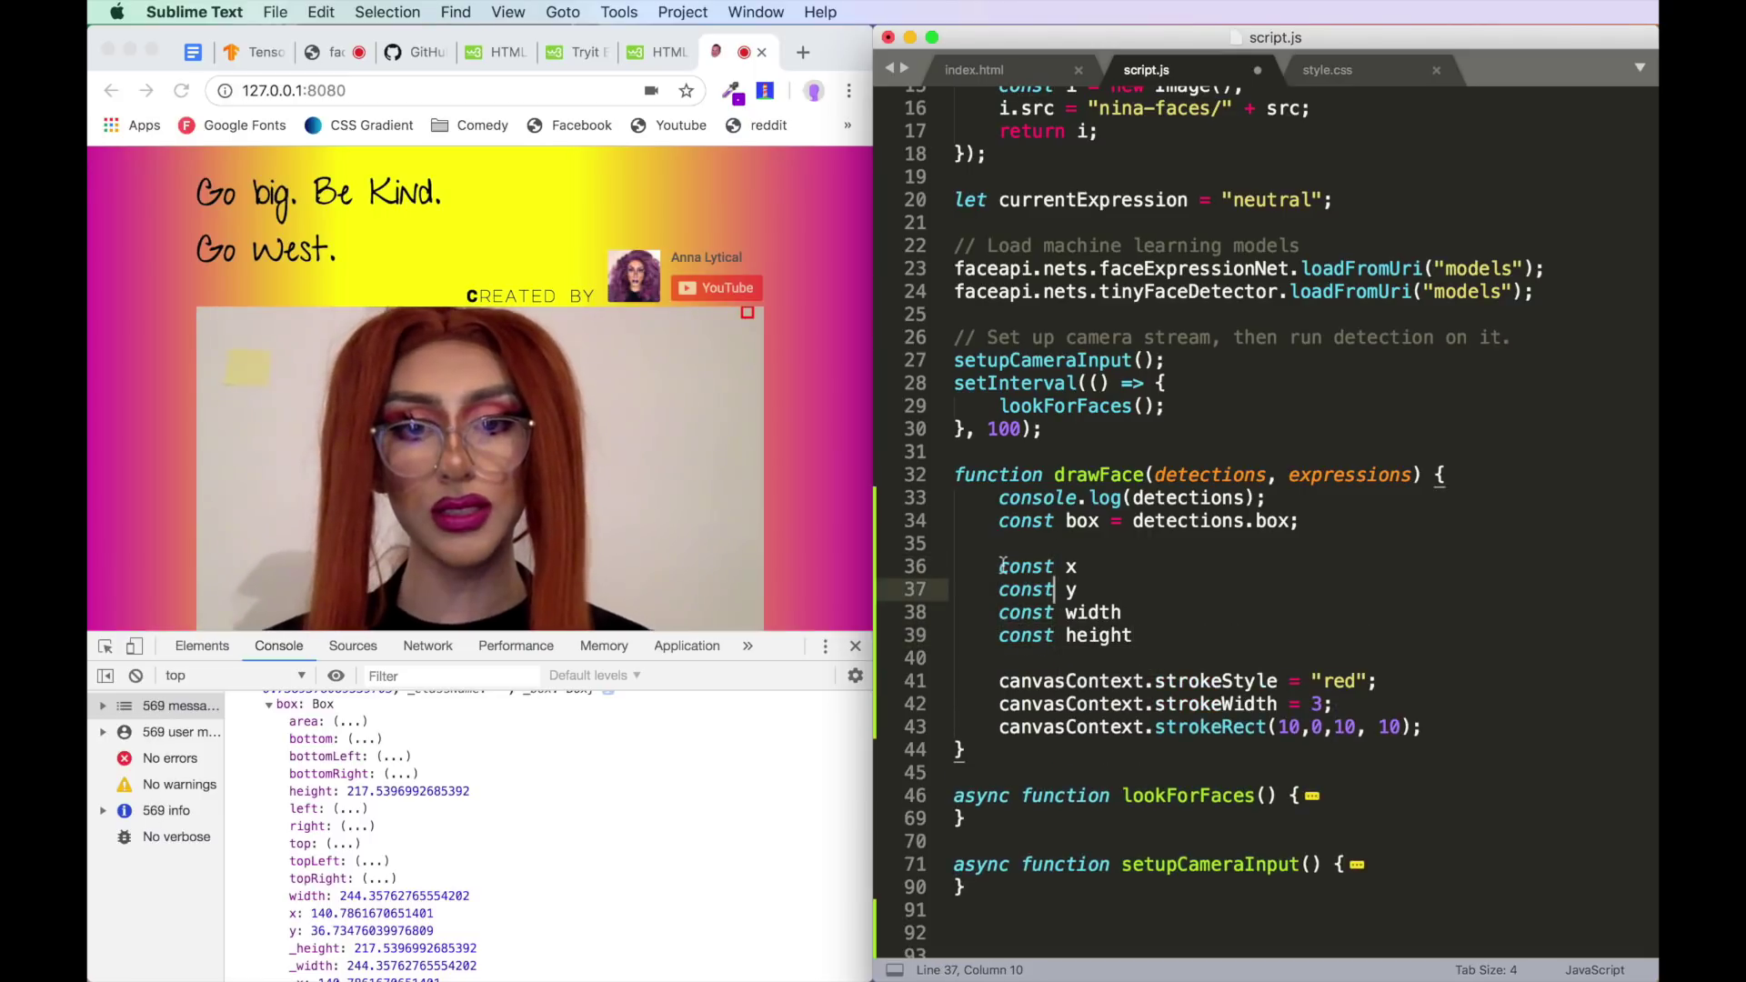
- Fill the constants from box, pass them to strokeRect, comment out console.log, and save
left_click_drag(1002, 565, 1002, 615)
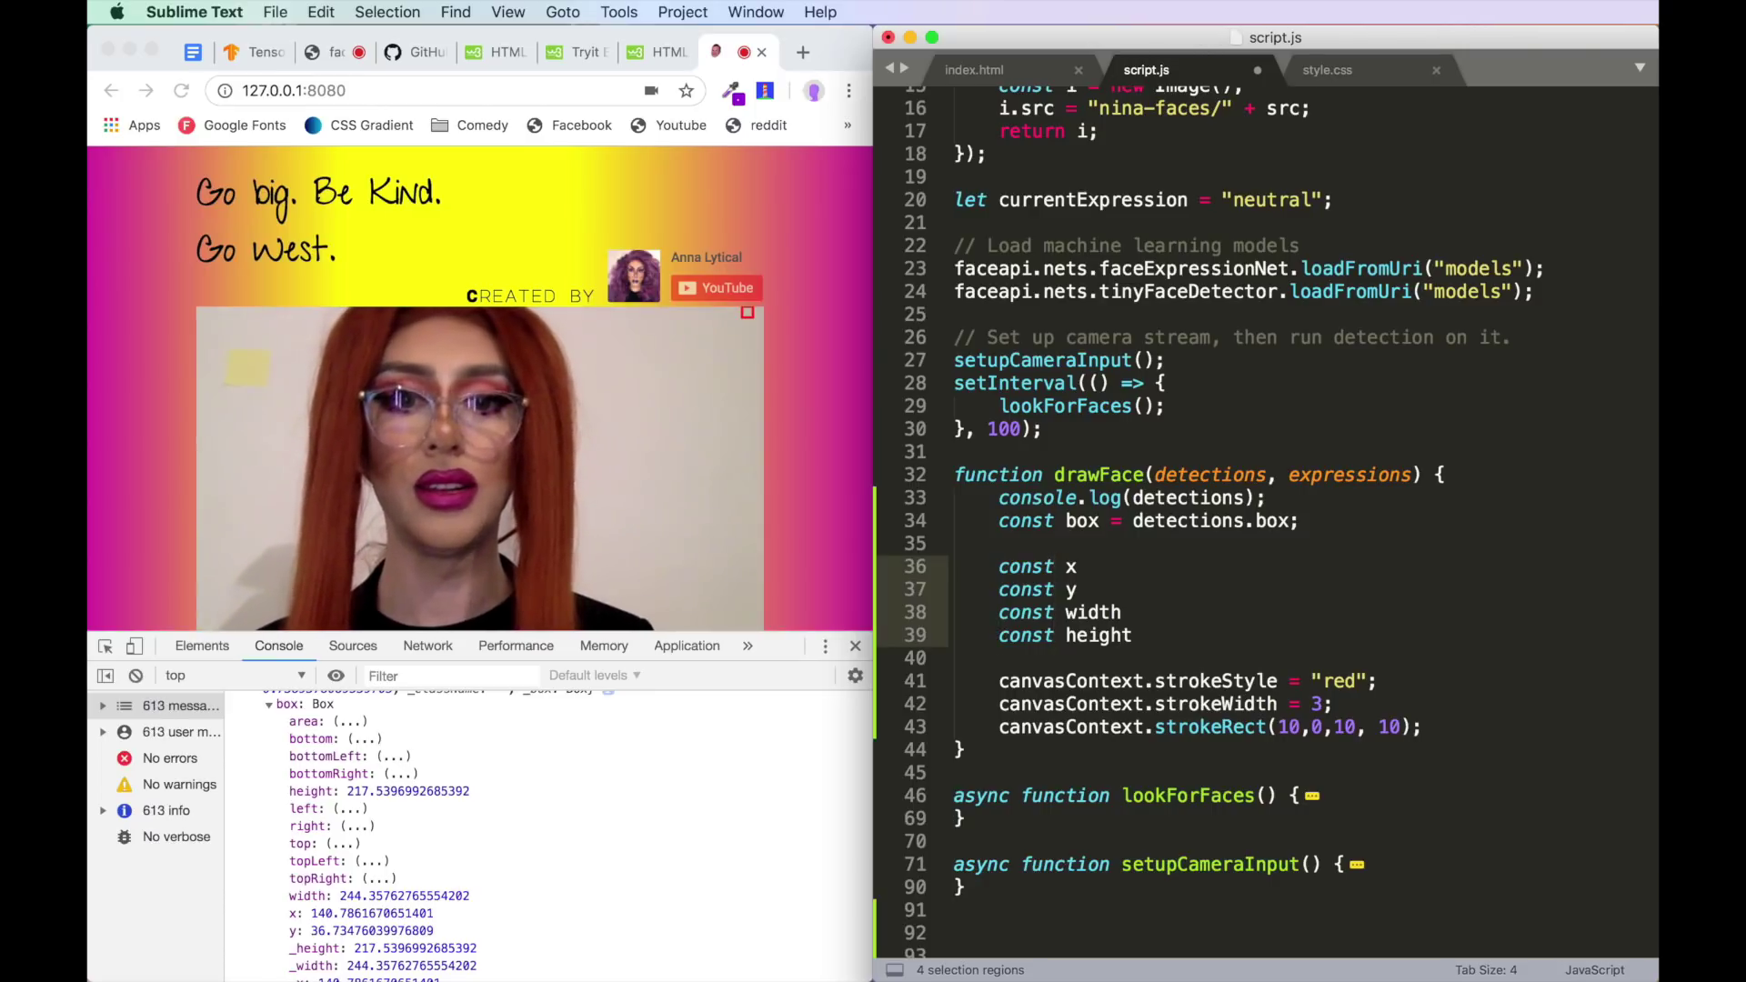
key("End")
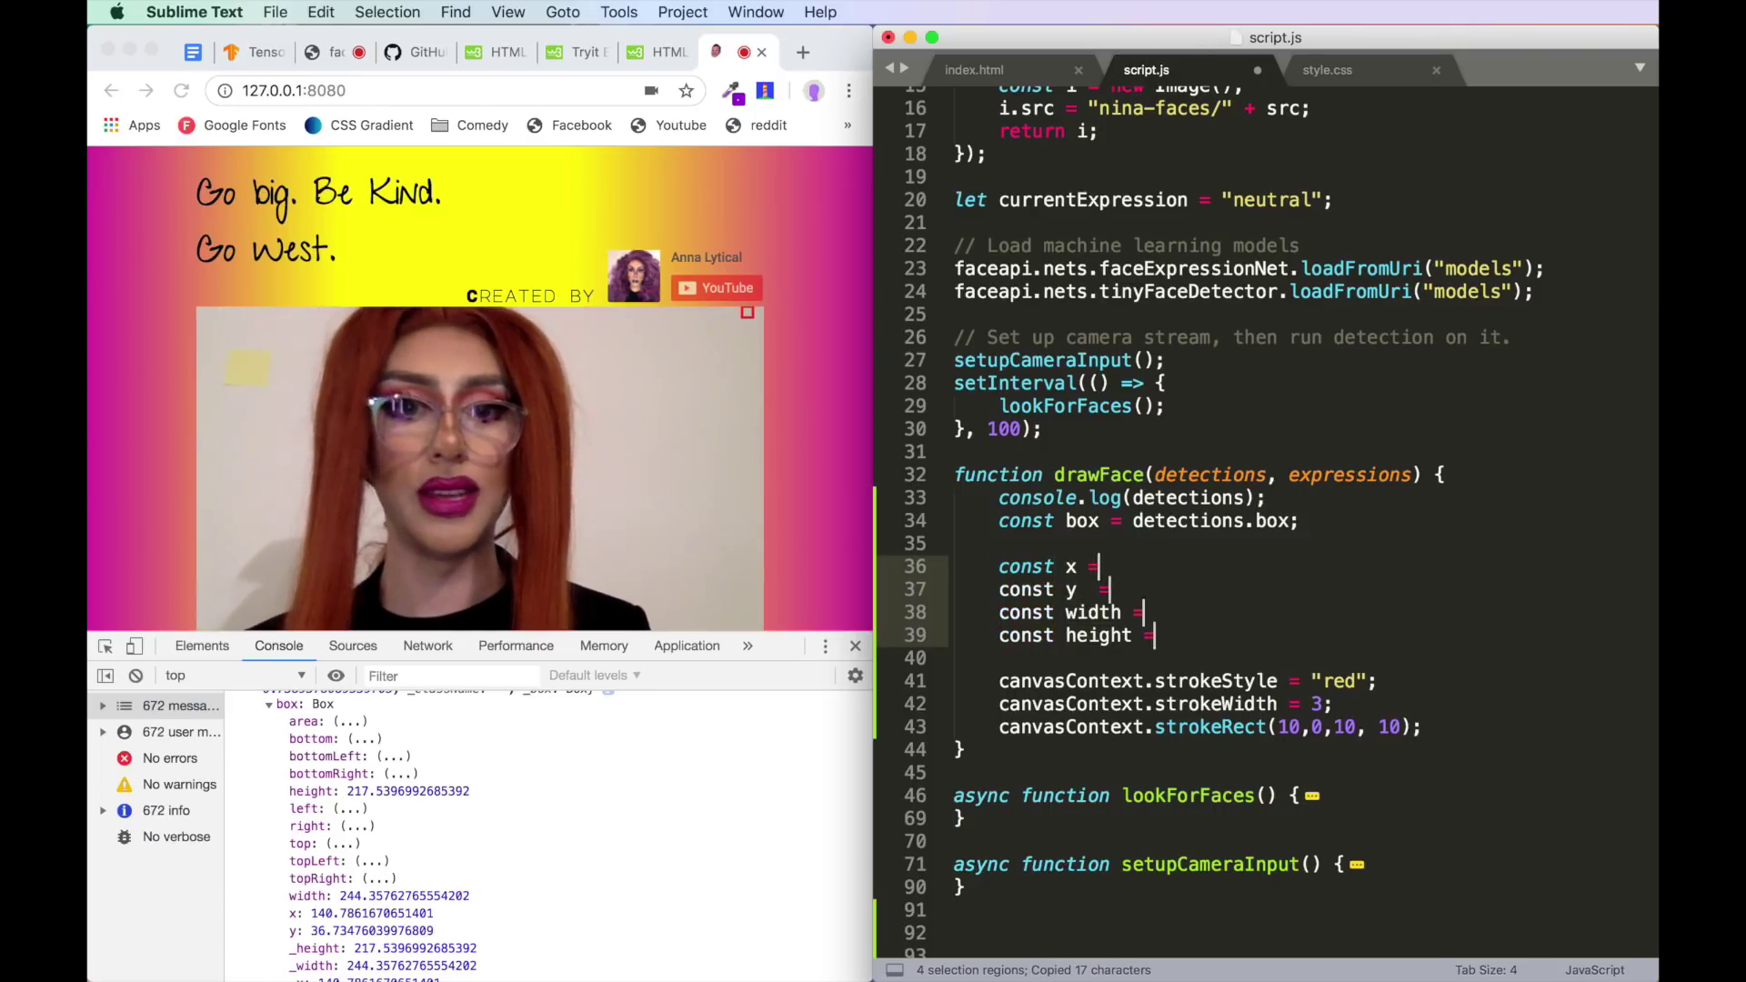
type(" box.")
type("x y  width height")
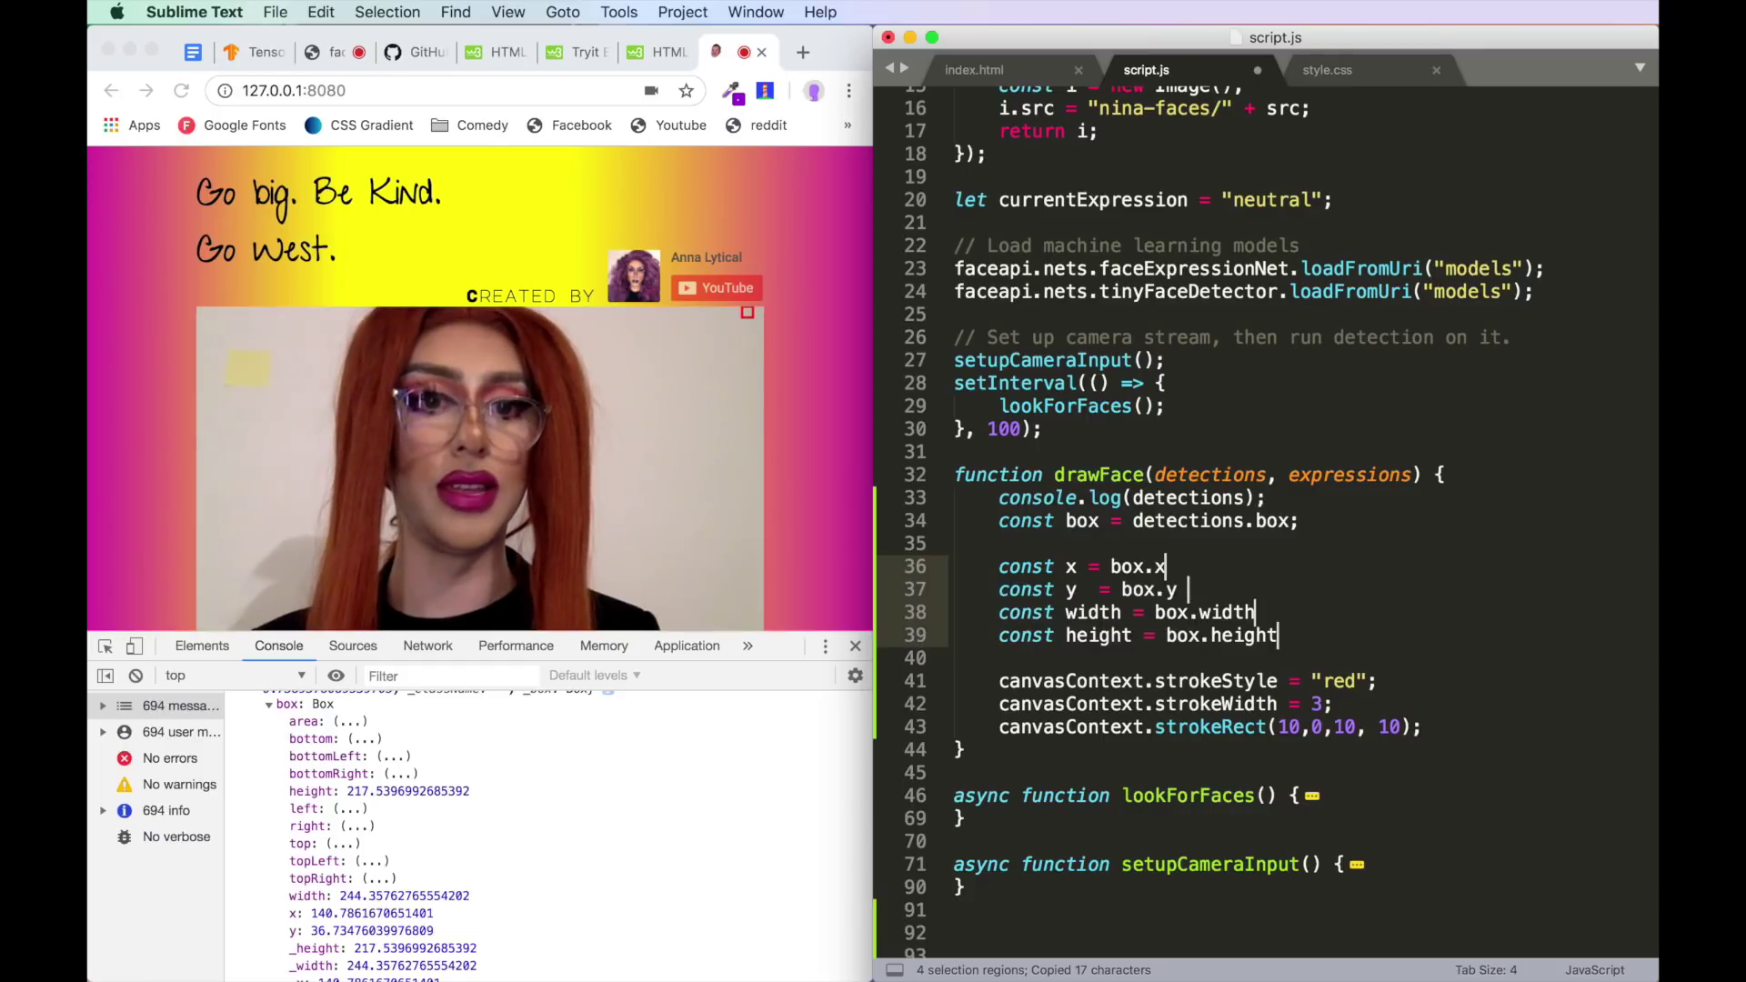
type(";")
left_click(1380, 645)
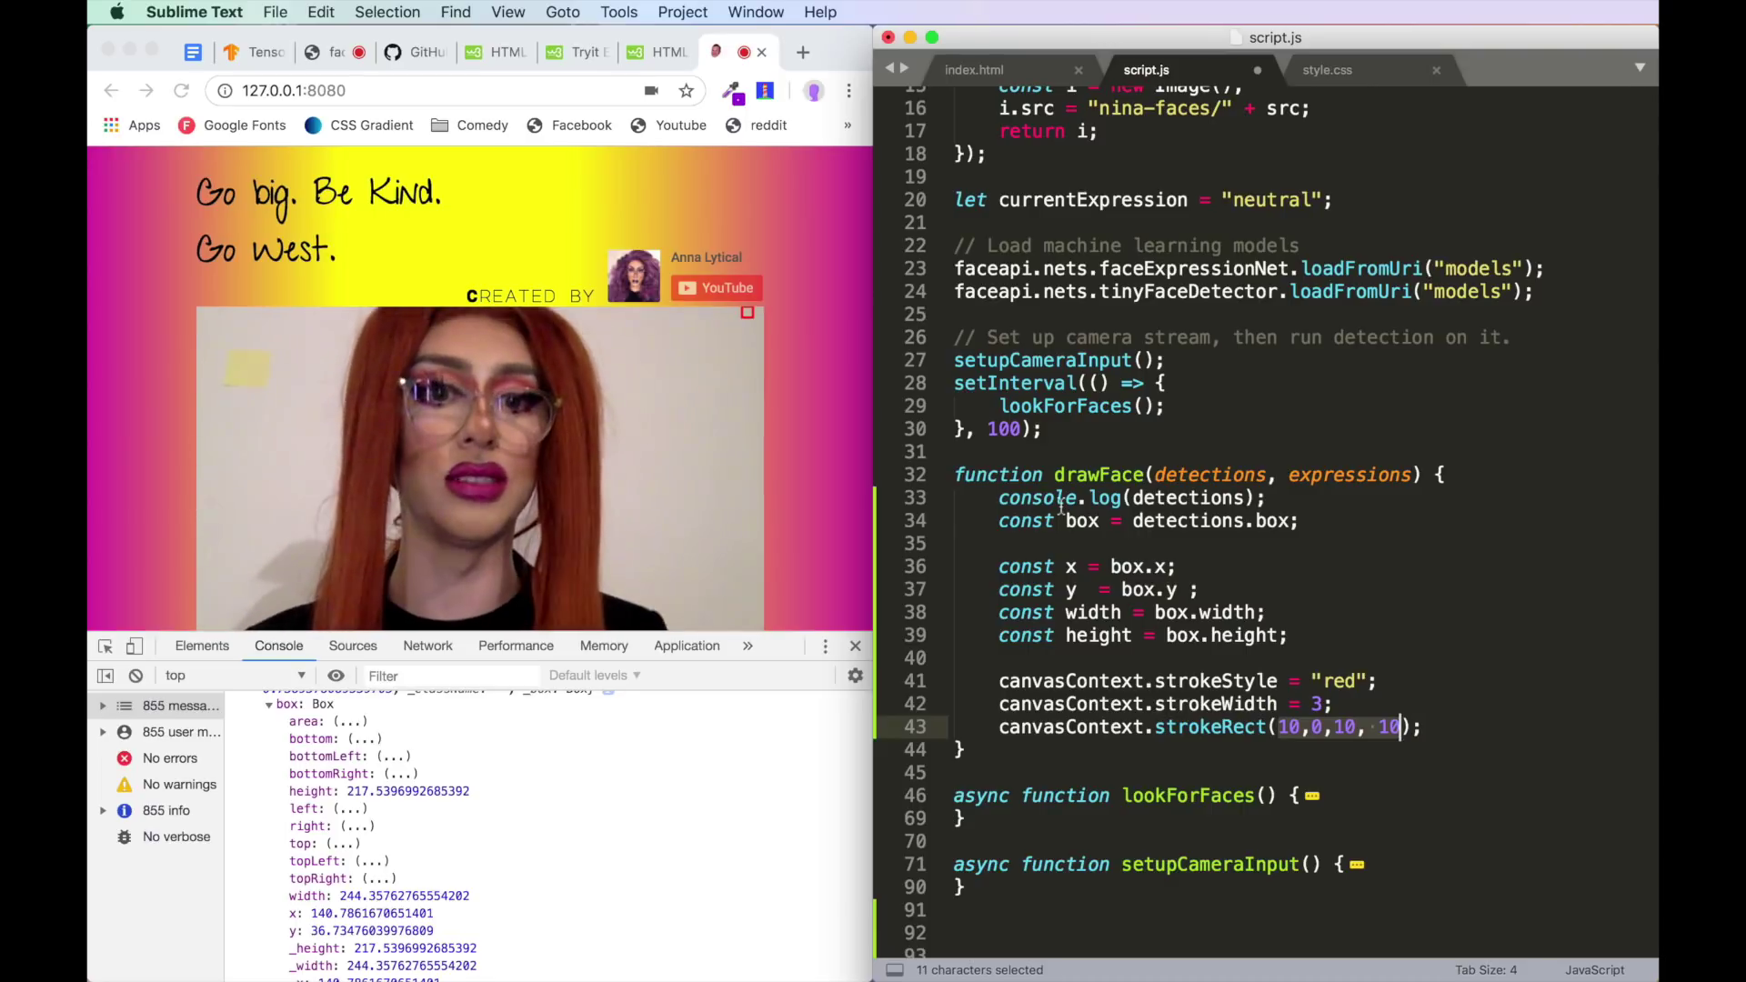
type("x,y,wid")
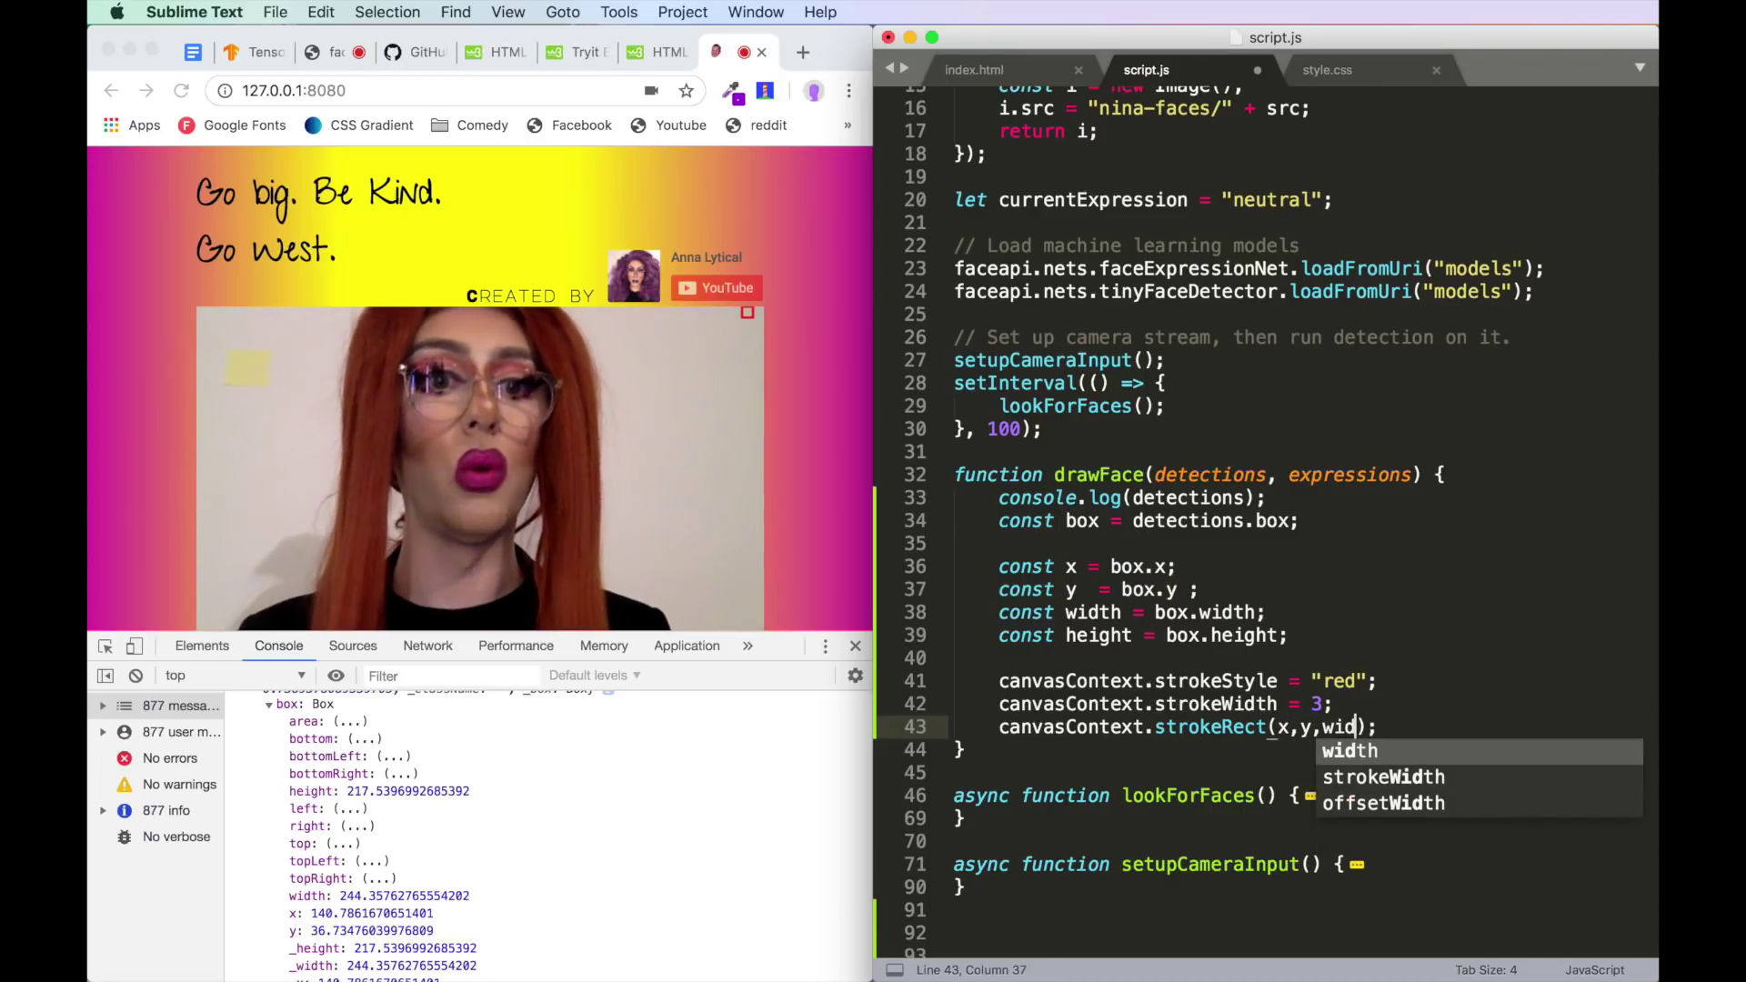
type("th, height")
double_click(1214, 497)
key("super+slash")
key("super+s")
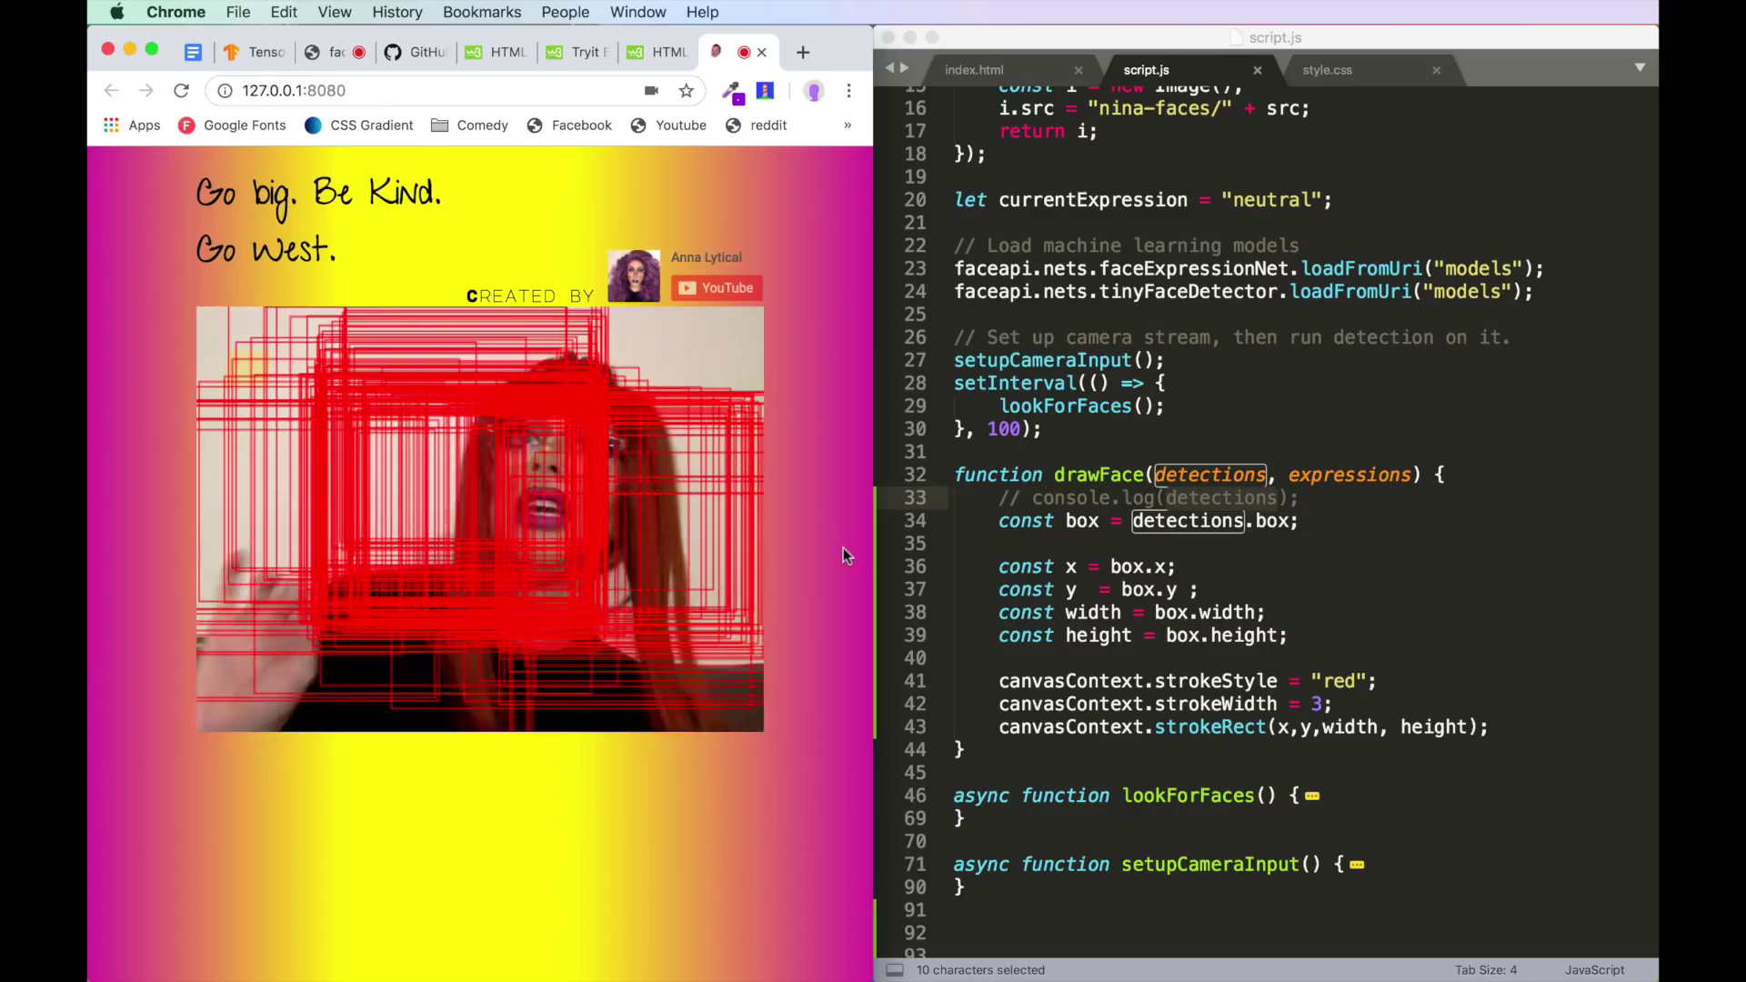
- Add canvasContext.clearRect(0, 0, canvas.width, canvas.height) as drawFace's first line and save
left_click(1186, 477)
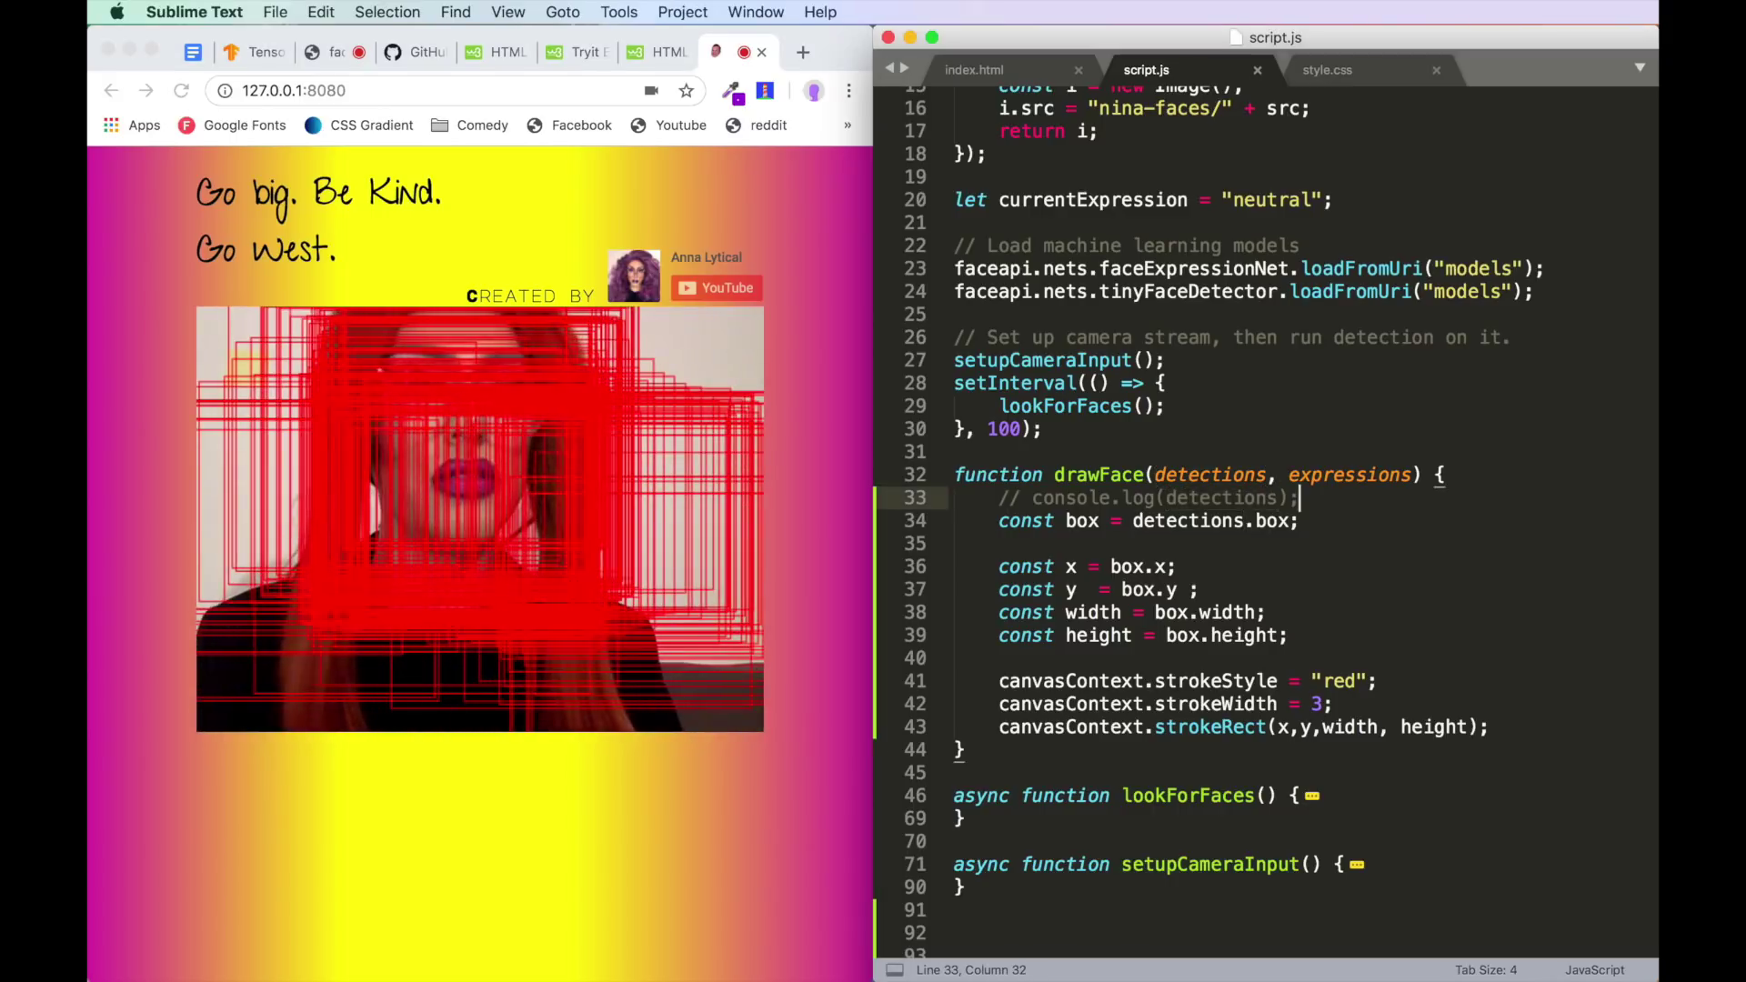
key("super+shift+Return")
type("canvas")
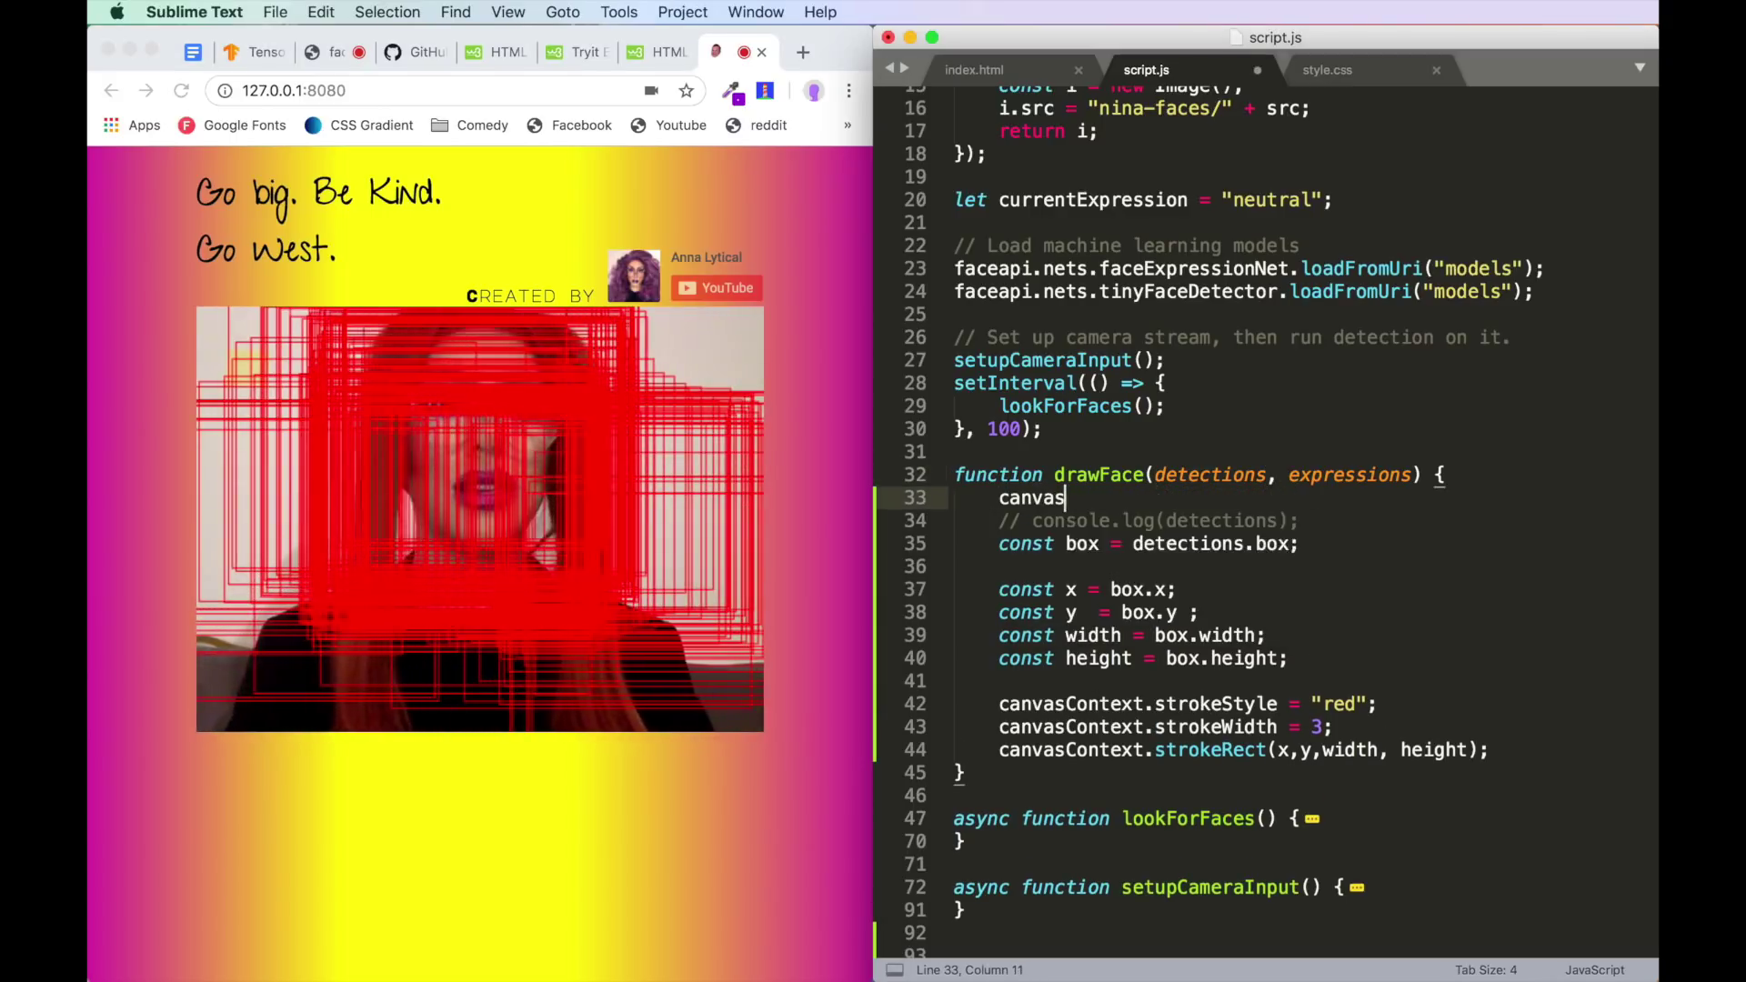
type("Context.clearRect(0,0,")
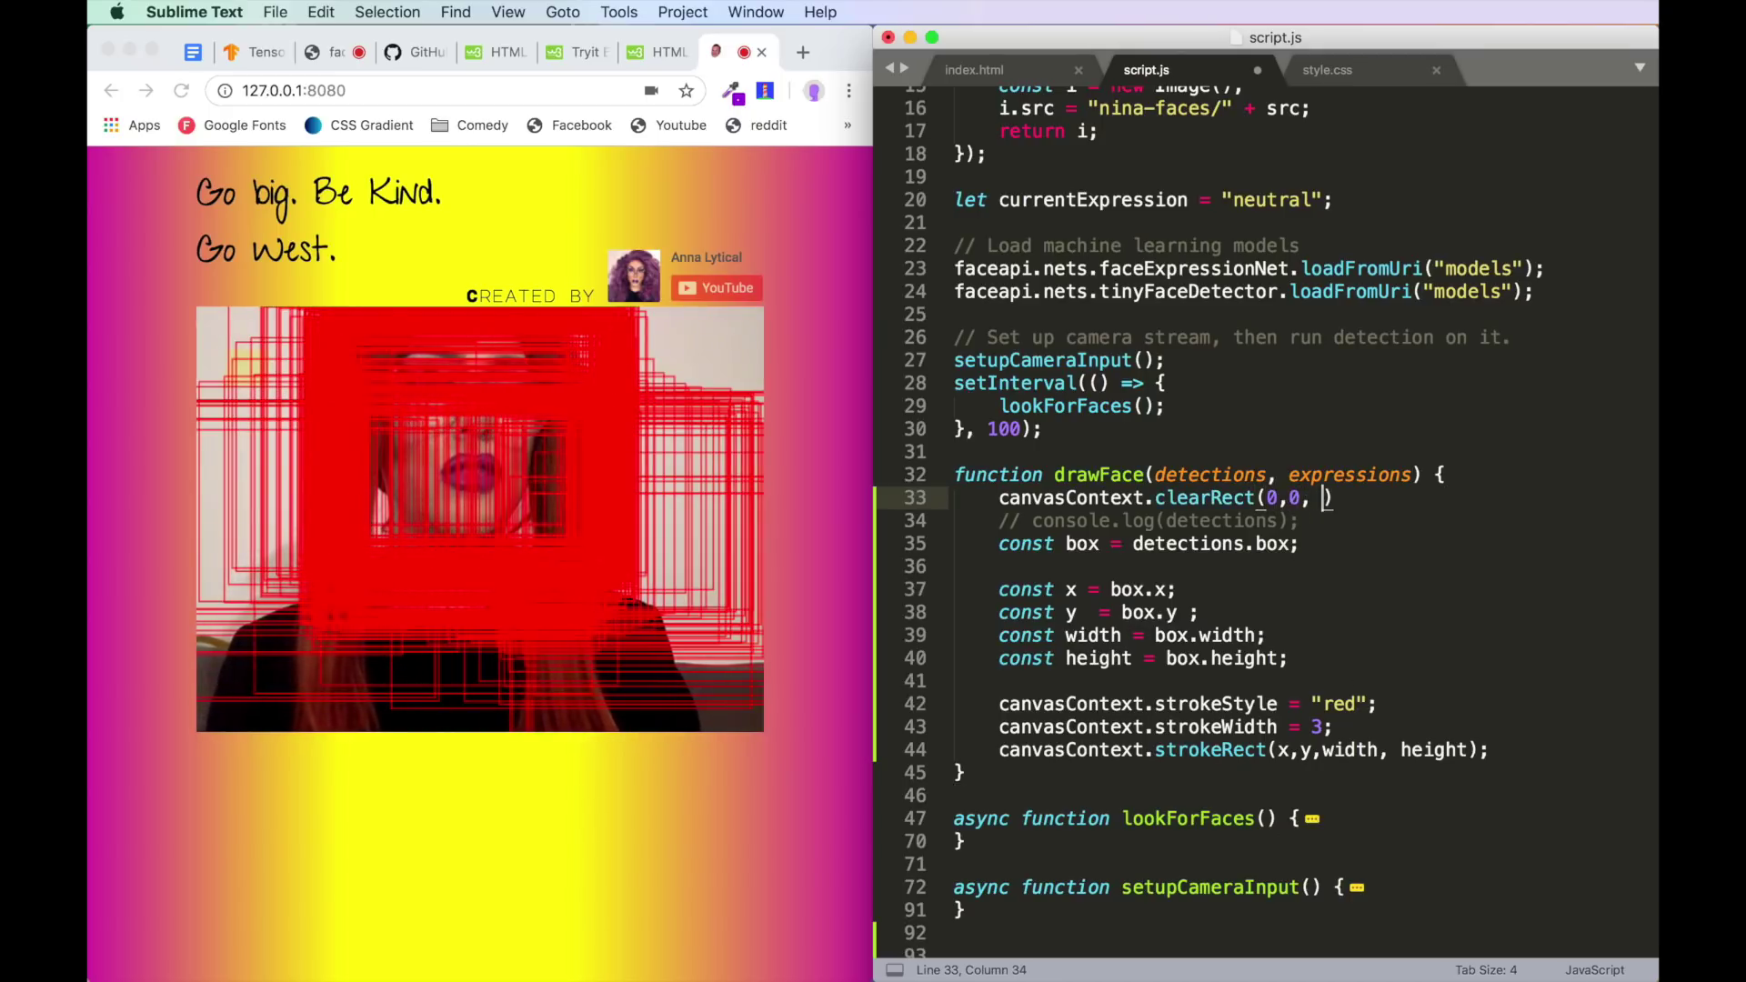
type("ca")
key("Tab")
key("ctrl+d")
type("ca")
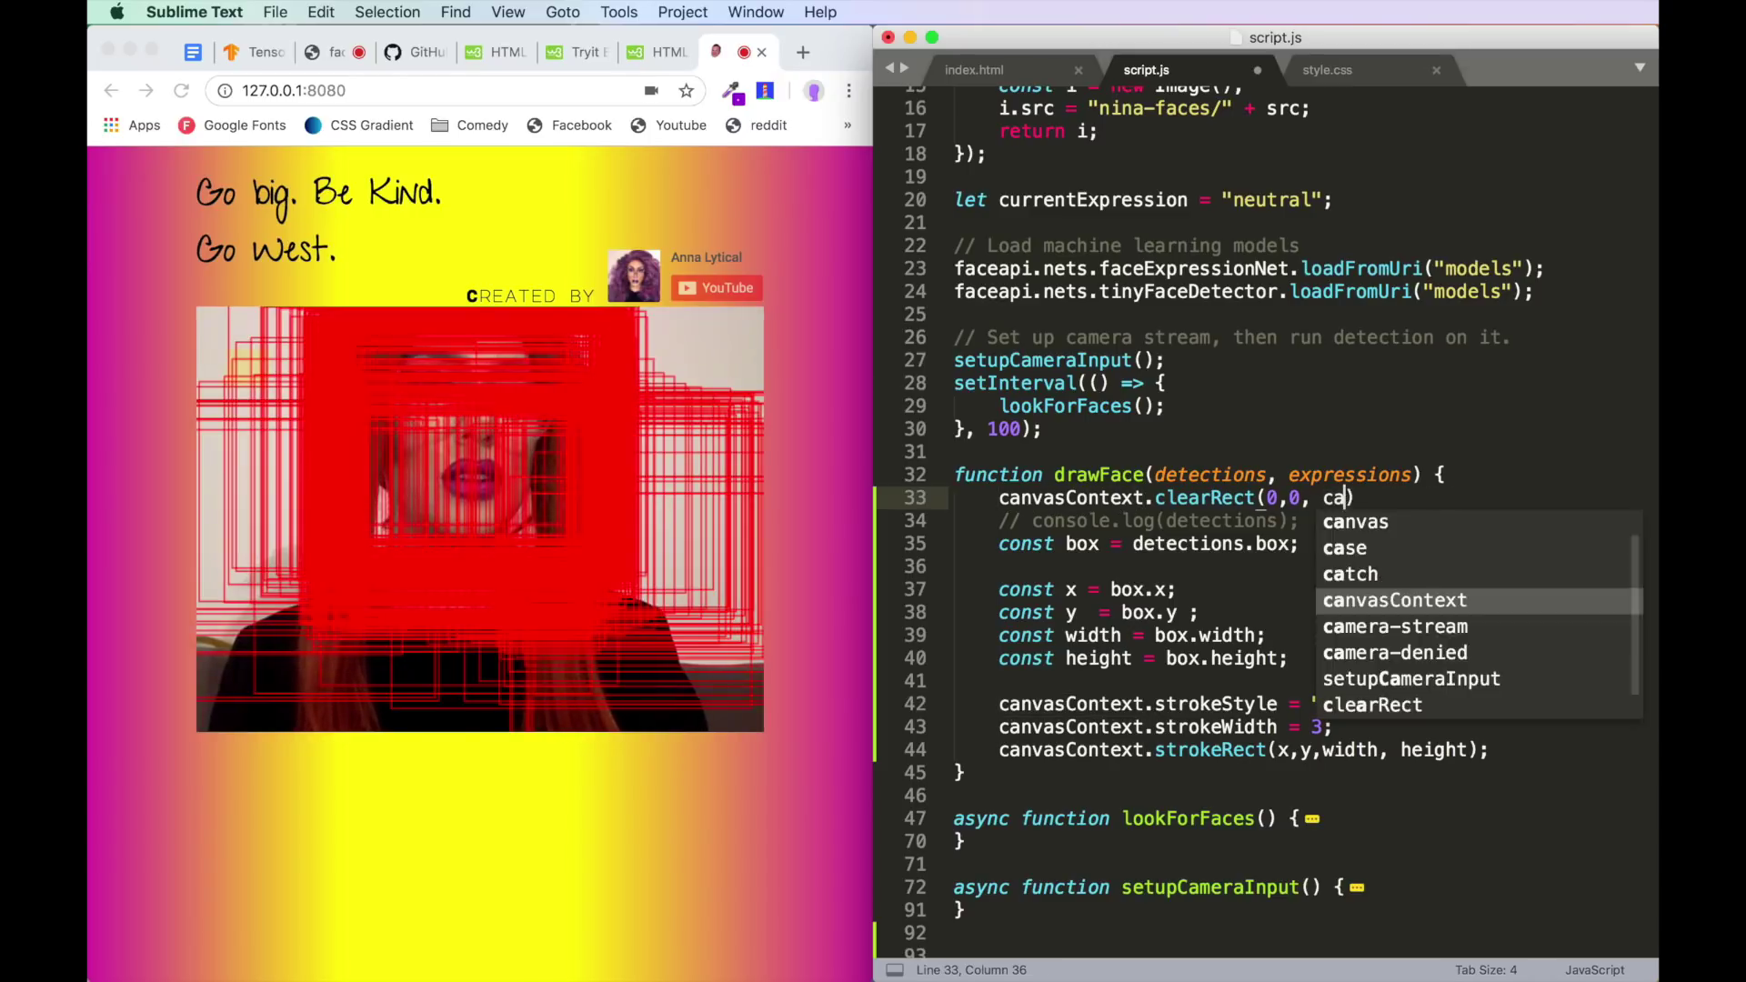
type("nvas.width, ")
type("canvas.height);")
key("super+s")
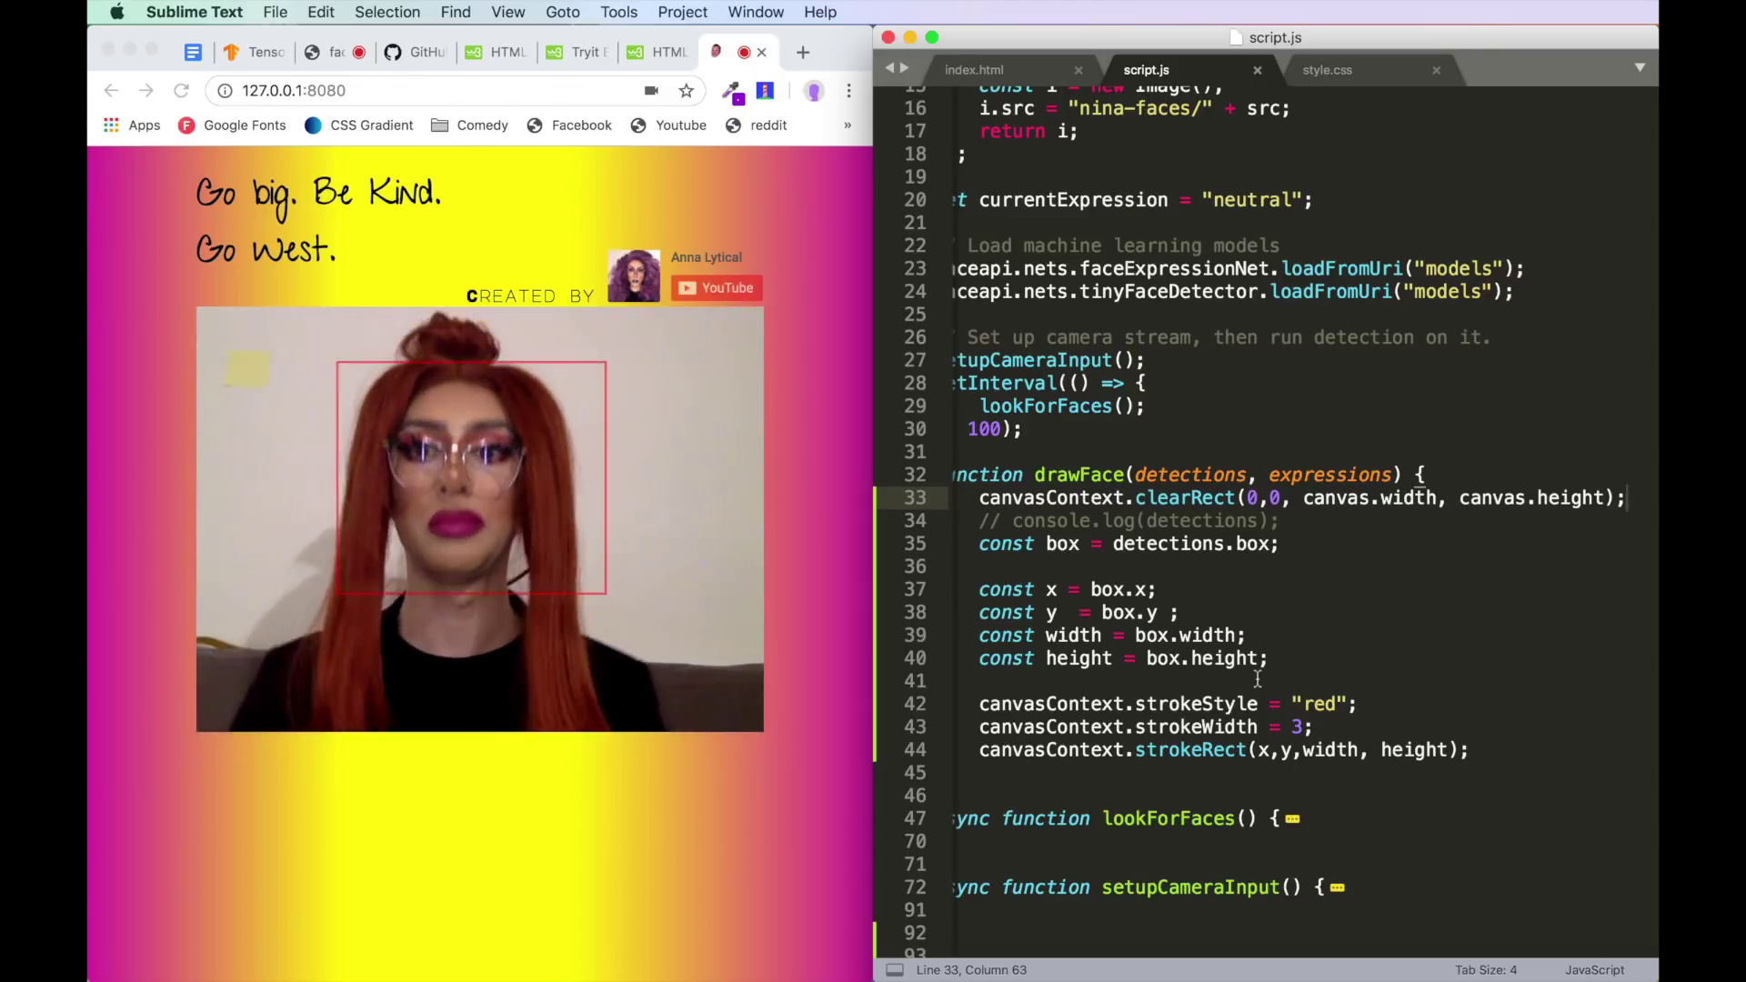
- Review the w3schools HTML Canvas Images page and its ctx.drawImage example
left_click(633, 52)
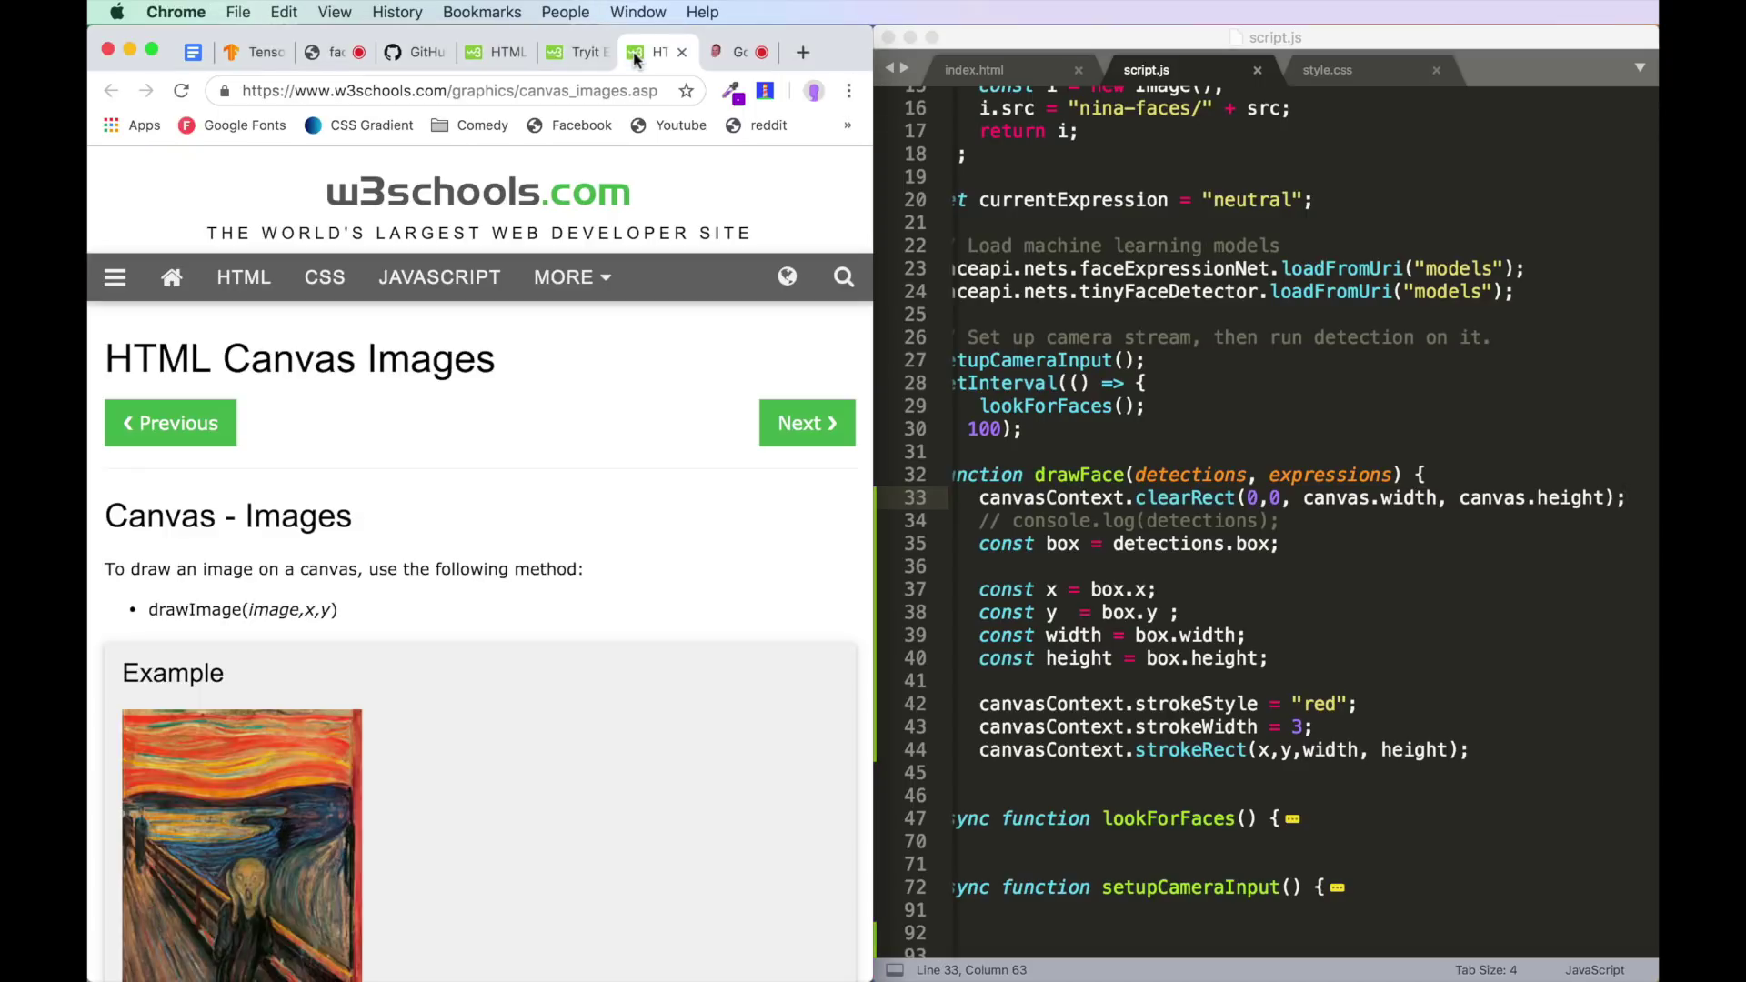
triple_click(129, 357)
left_click(269, 663)
scroll(432, 619, "down", 3)
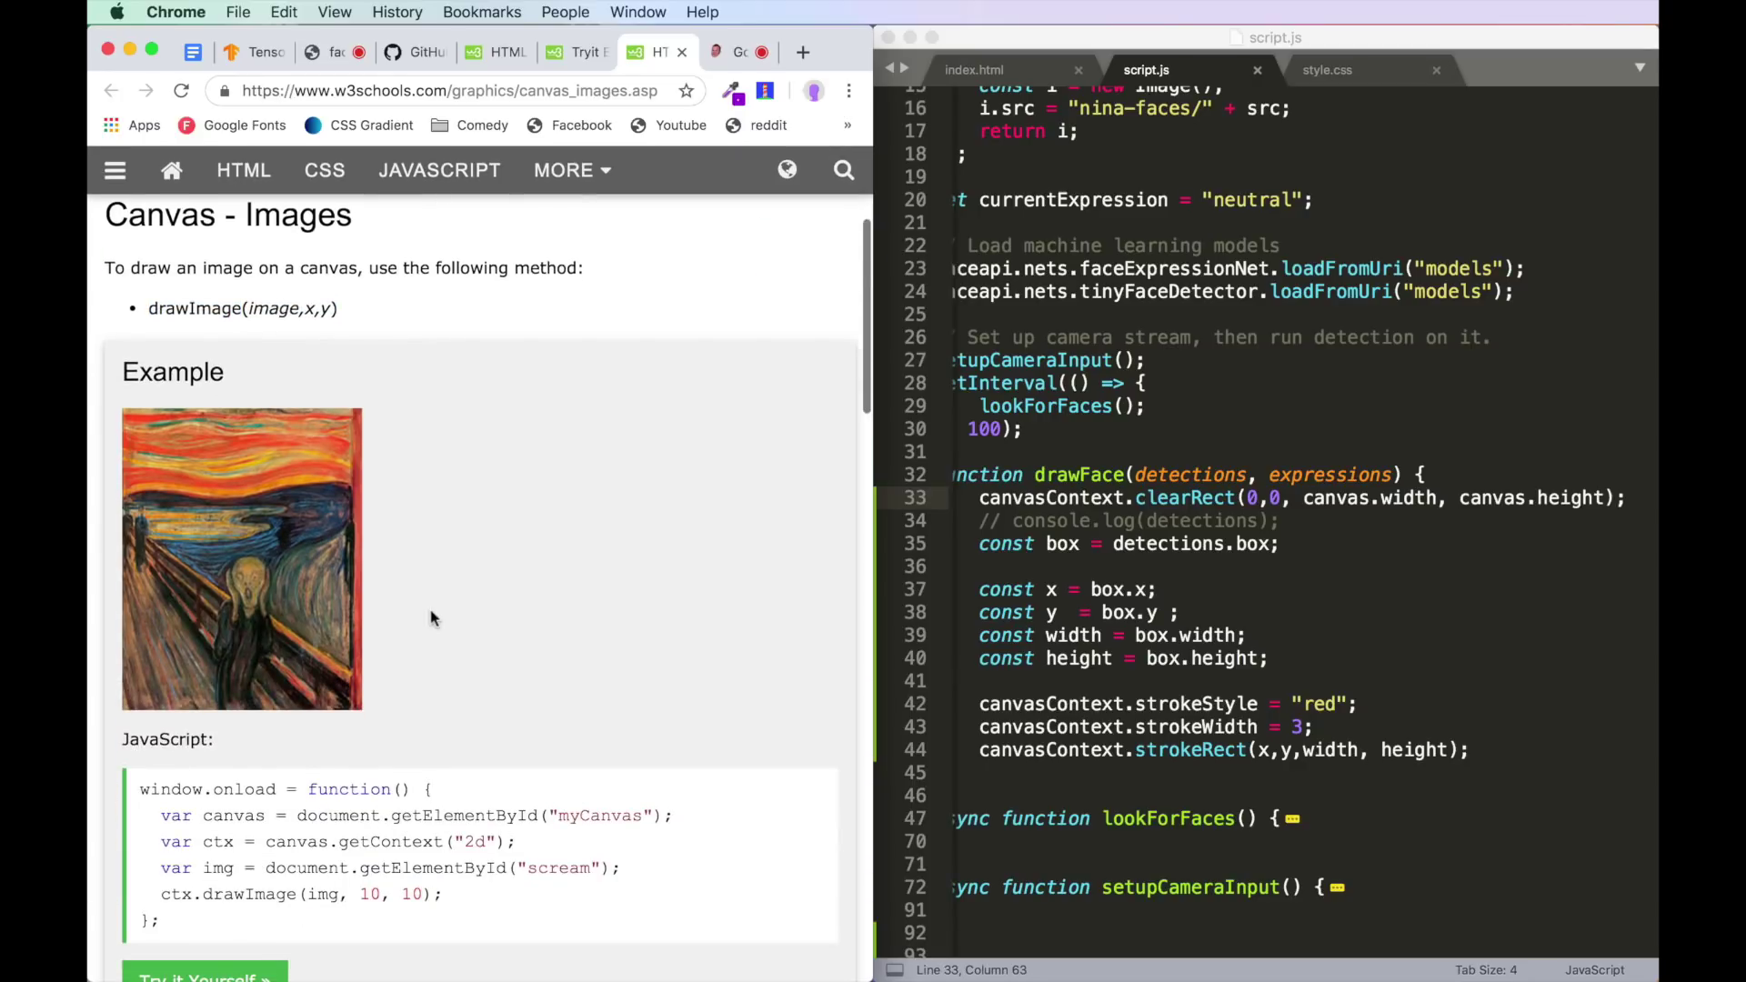
scroll(417, 888, "down", 3)
scroll(377, 545, "up", 1)
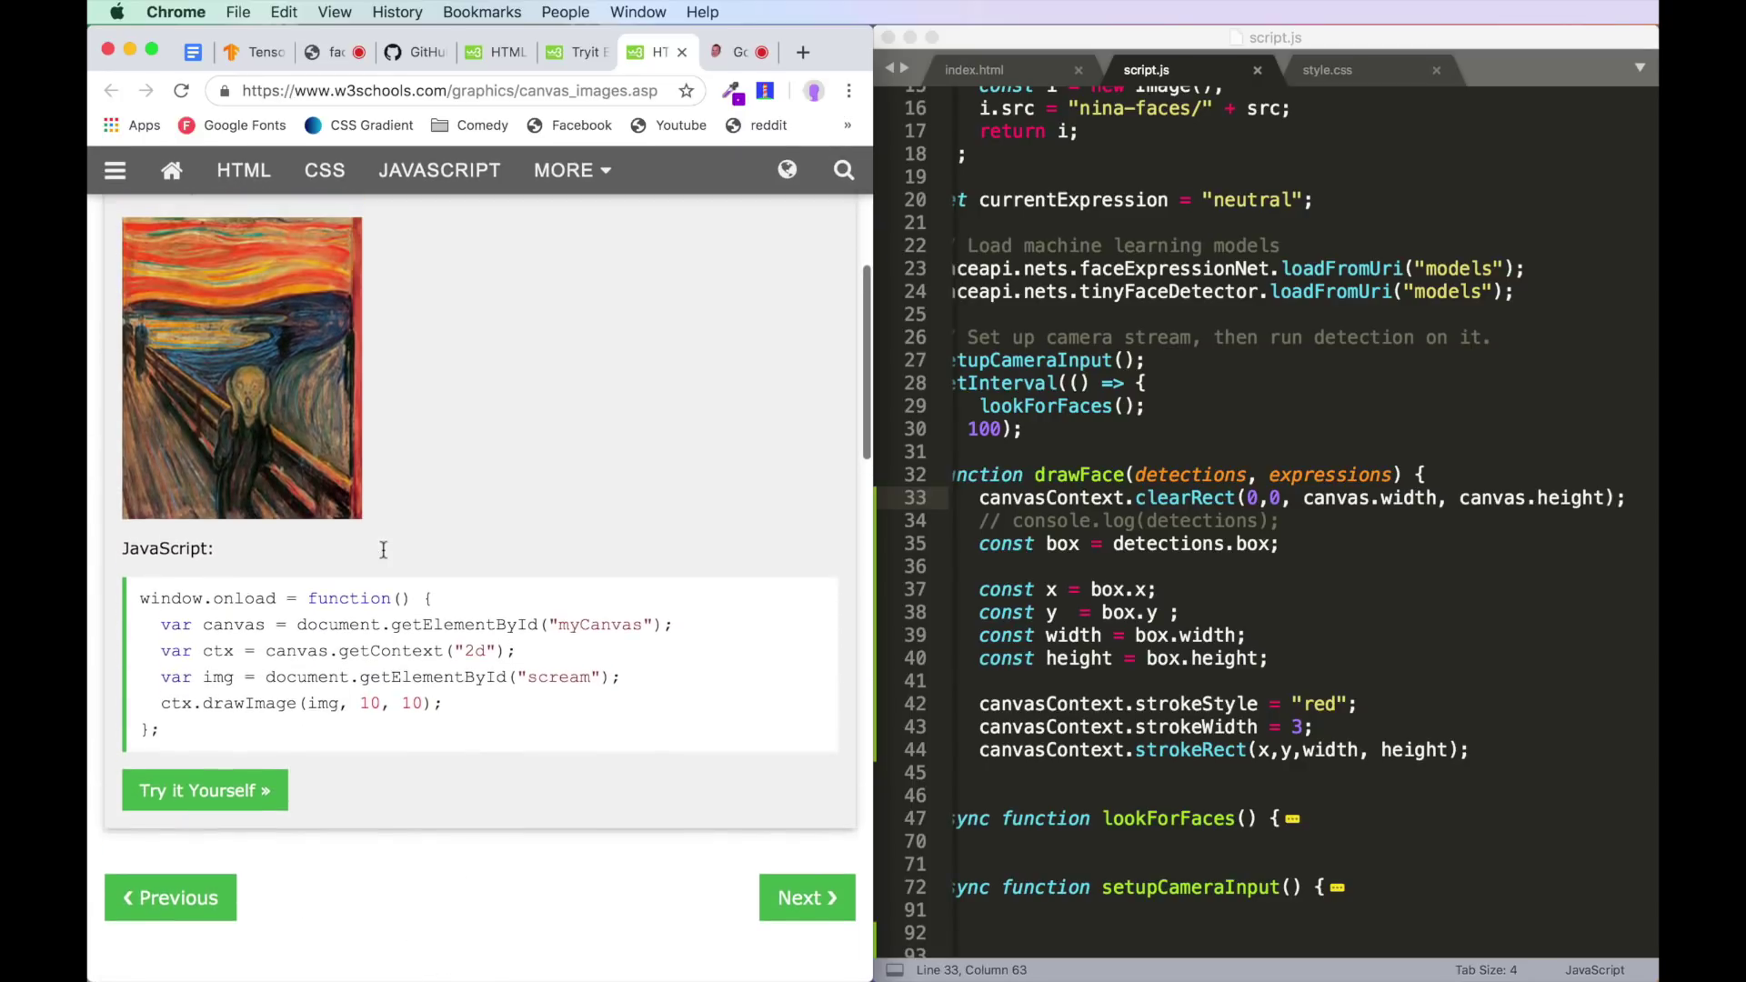
scroll(409, 768, "up", 2)
scroll(243, 615, "down", 2)
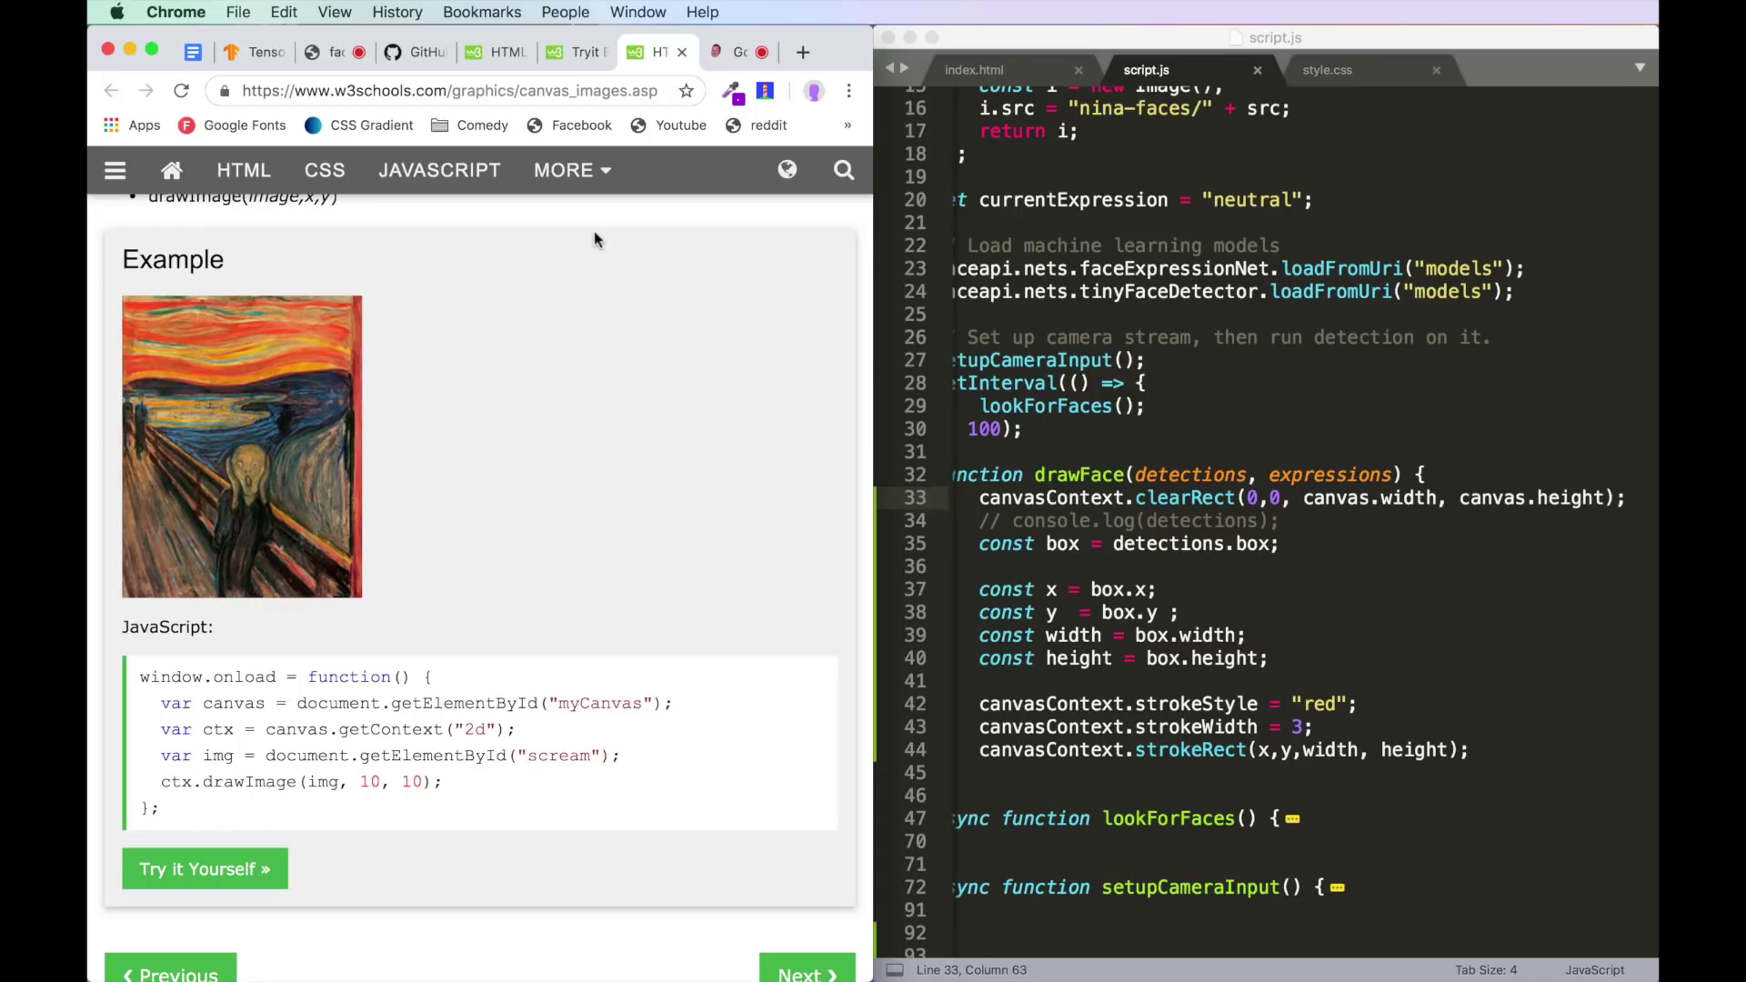
left_click(724, 52)
- Add a drawImage call in drawFace that reuses strokeRect's position and size arguments
left_click(1500, 749)
key("Return")
key("Return")
type("canvas")
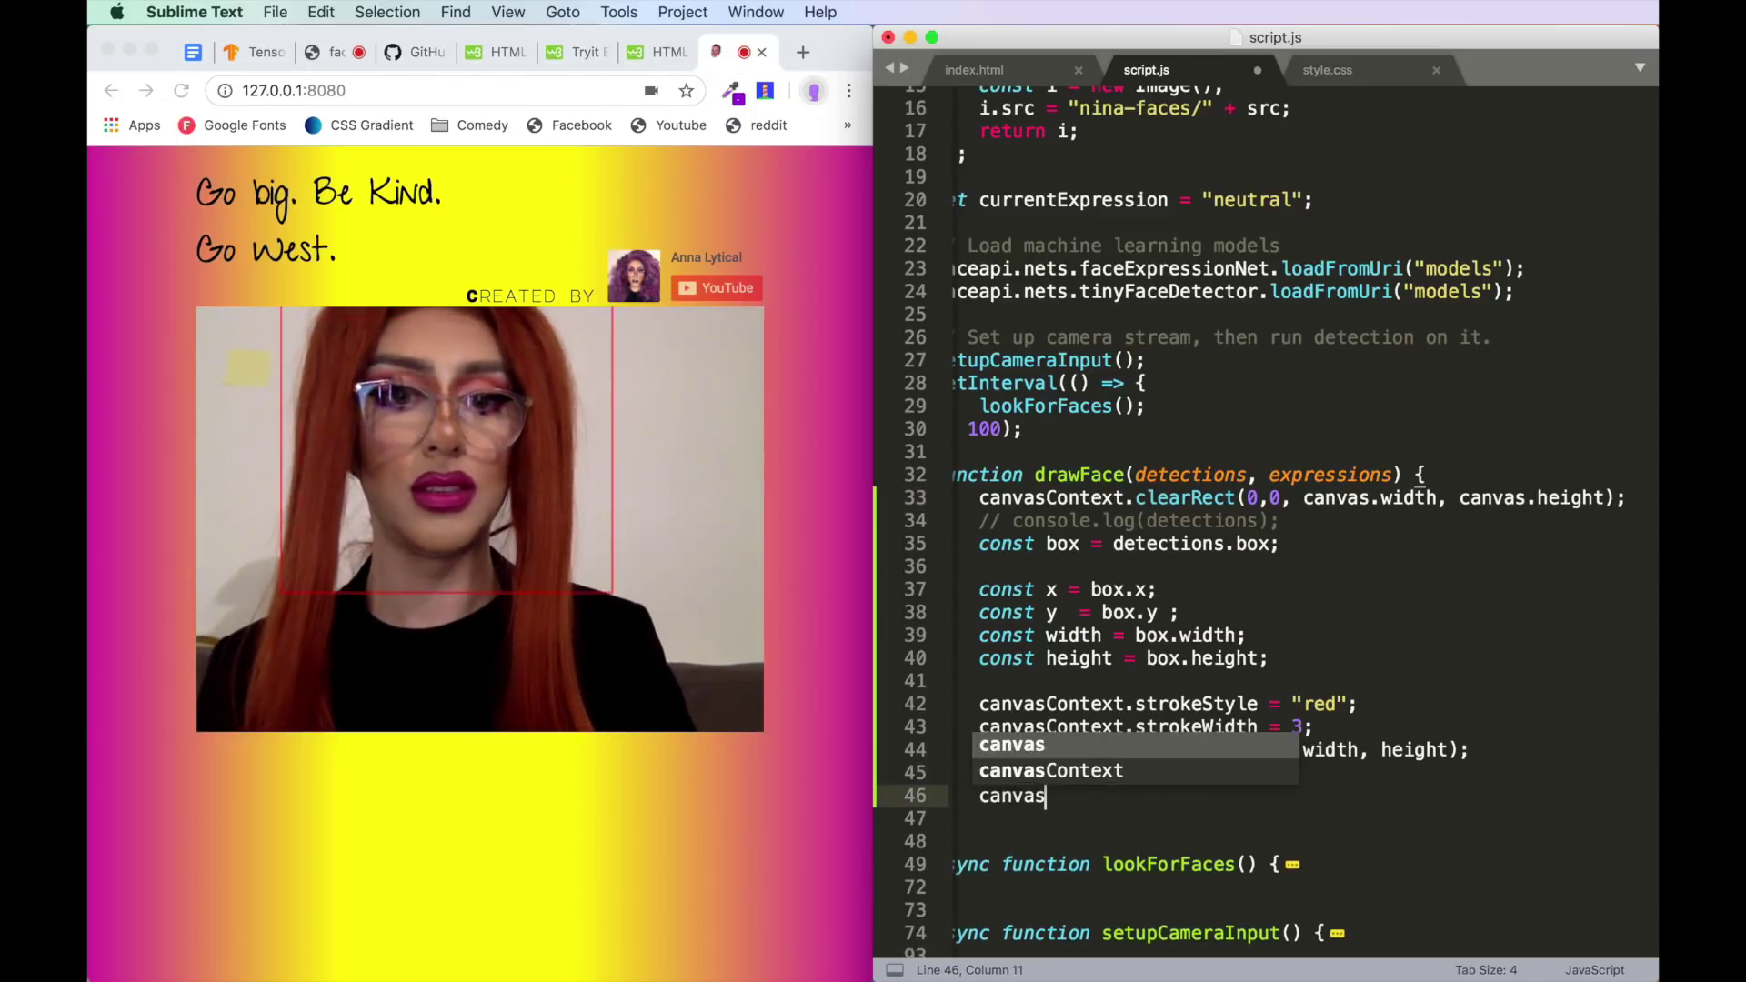
type("Context.drawImage(img,")
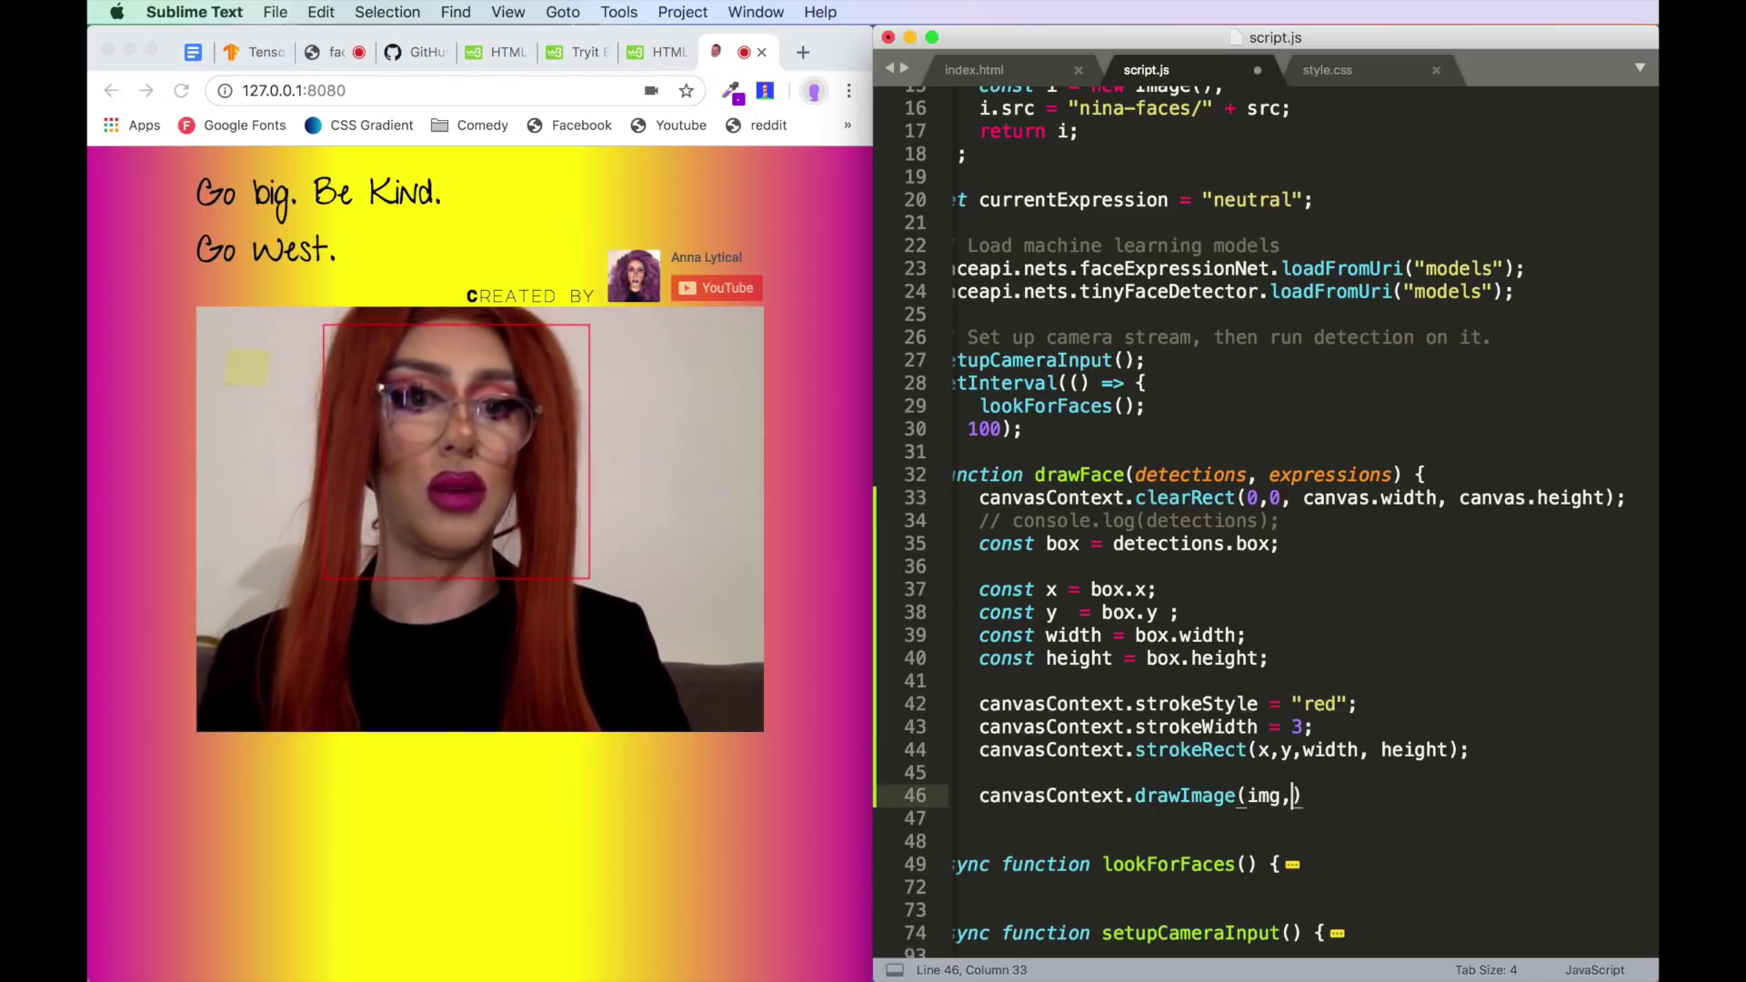
left_click_drag(1259, 748, 1457, 748)
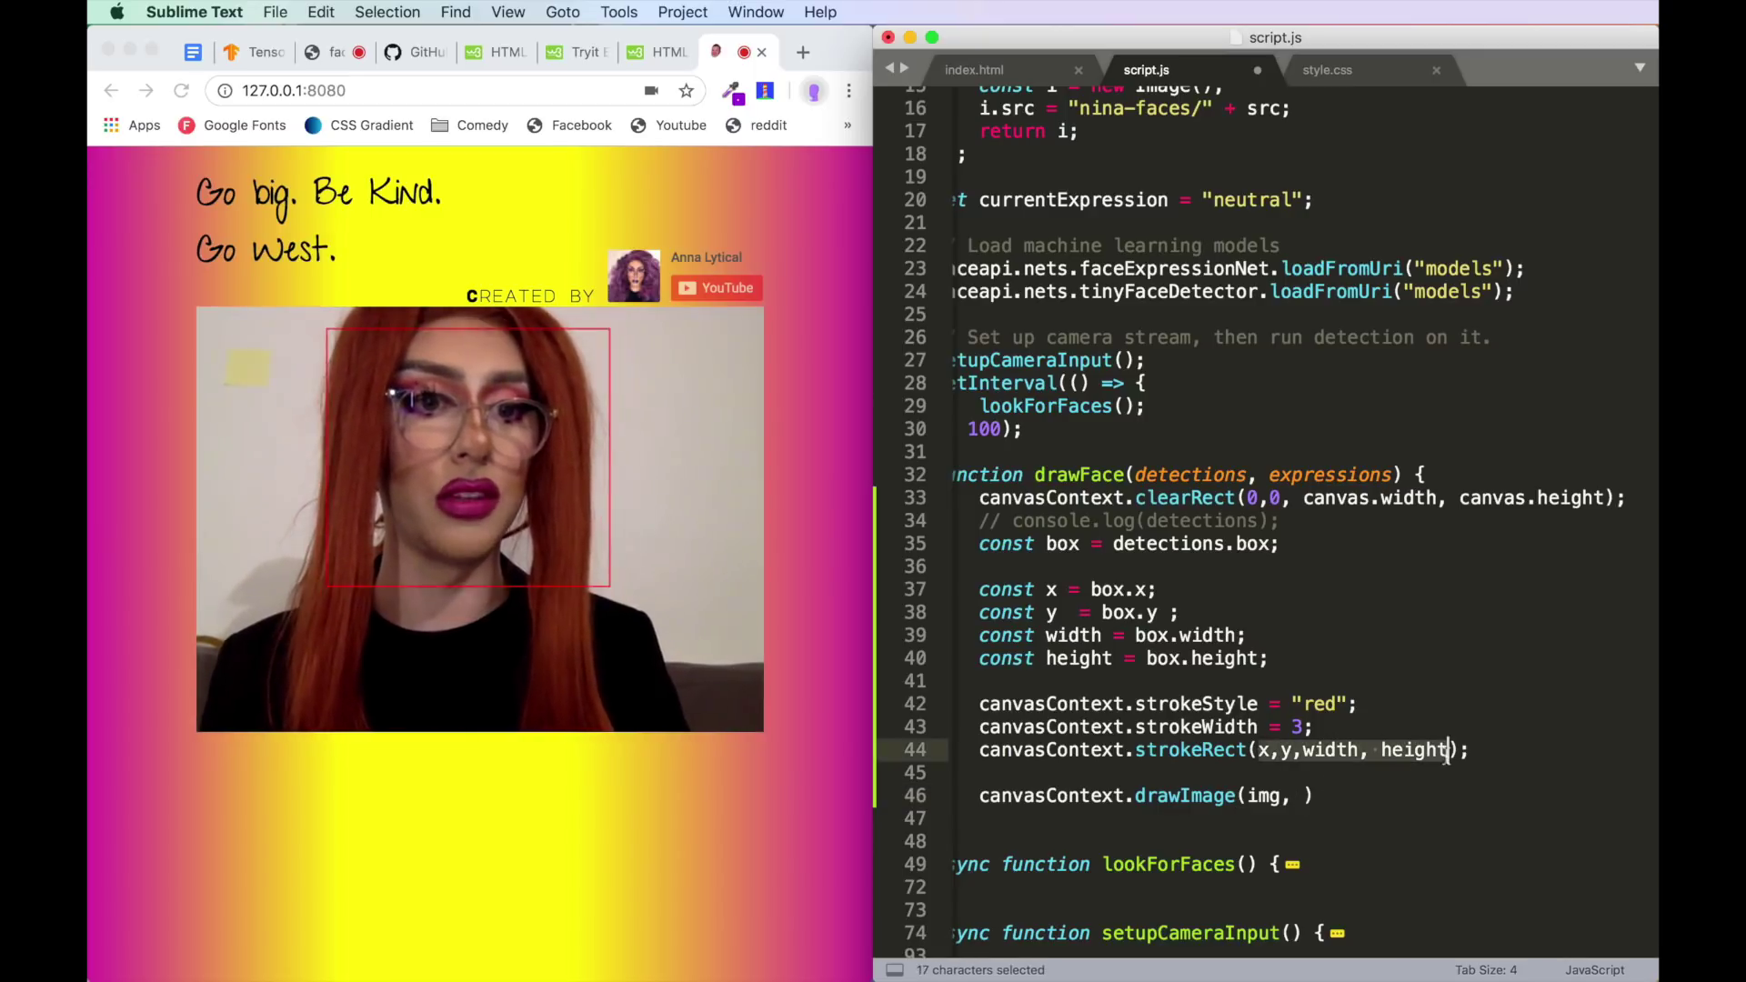
key("super+c")
left_click(1307, 796)
key("super+v")
type(";")
key("super+shift+Return")
type("const")
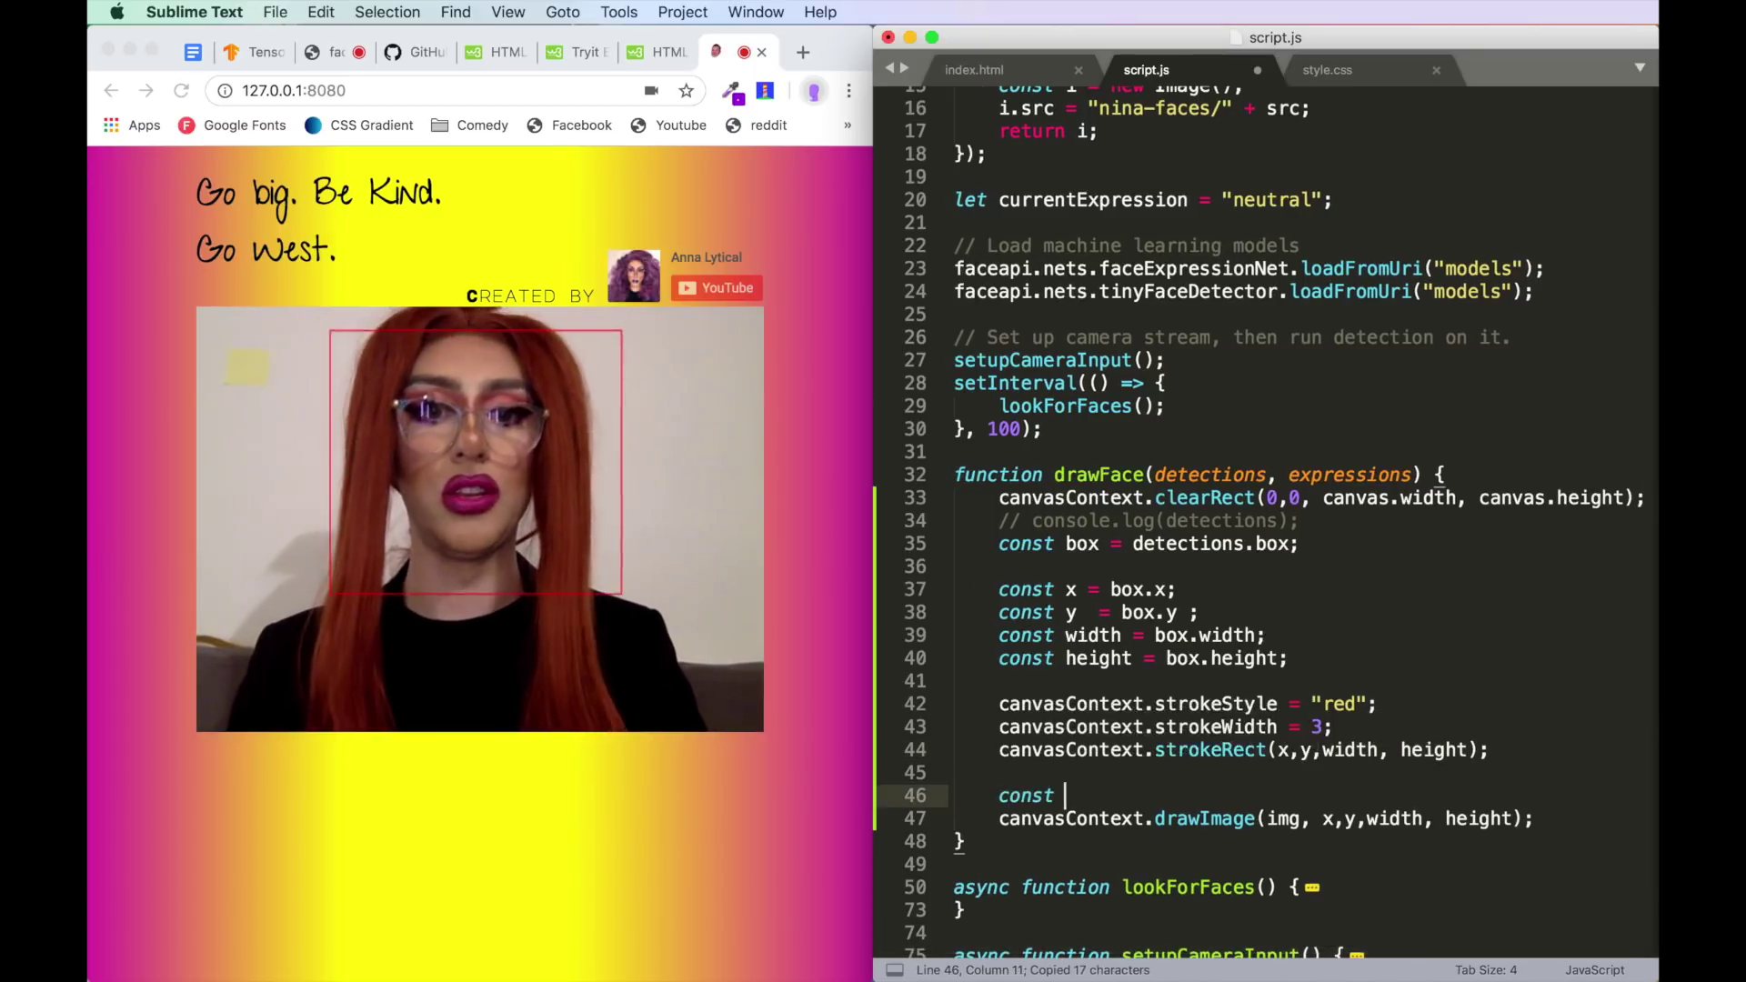
type(" img = new Image();")
key("Return")
type("img.")
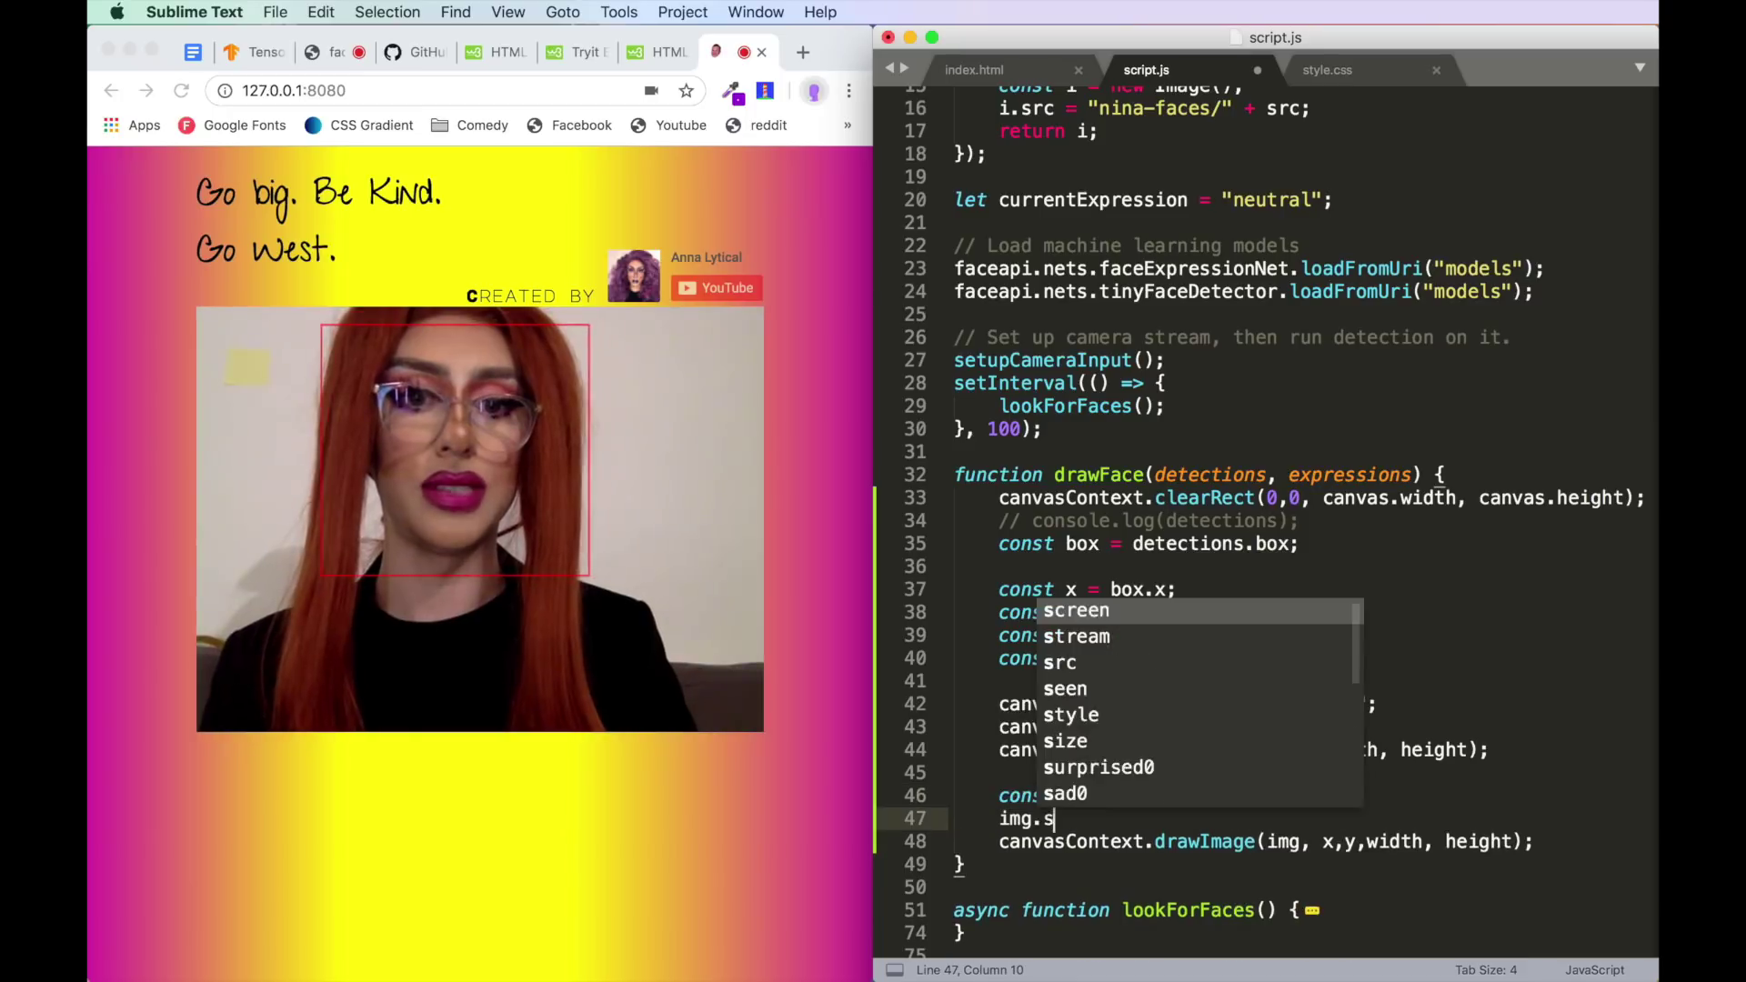
type("src = \"nina-faces/")
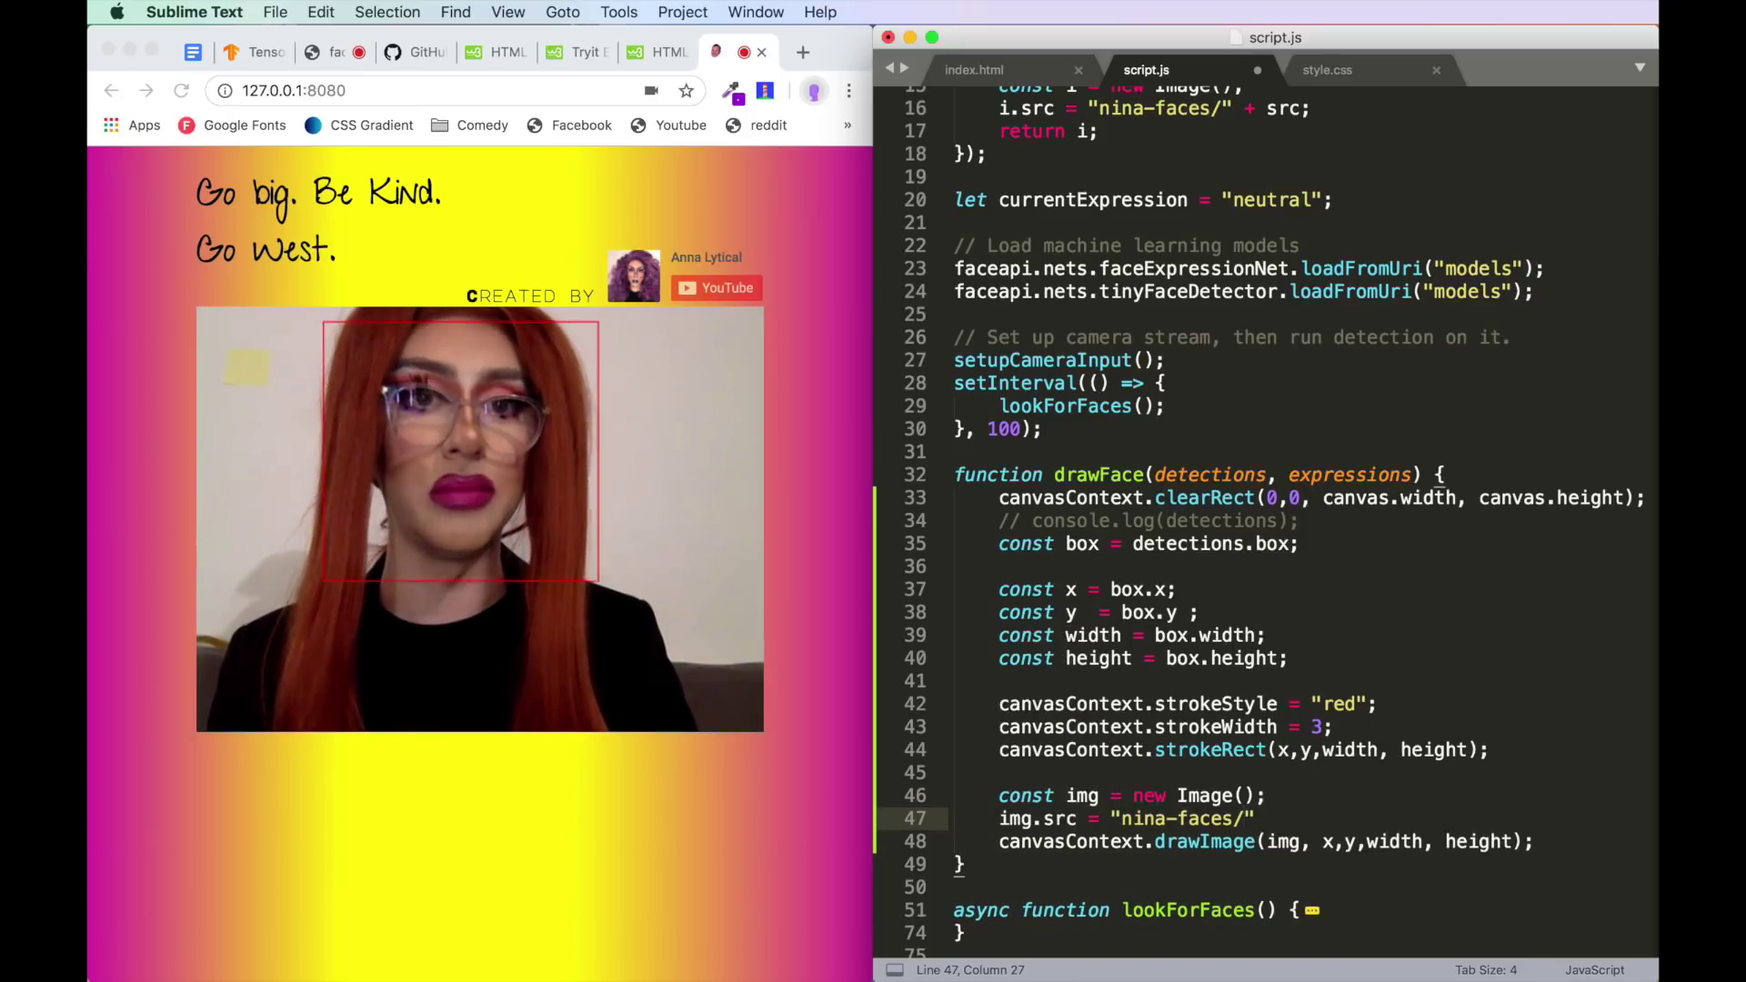
type("neutral0.png\";")
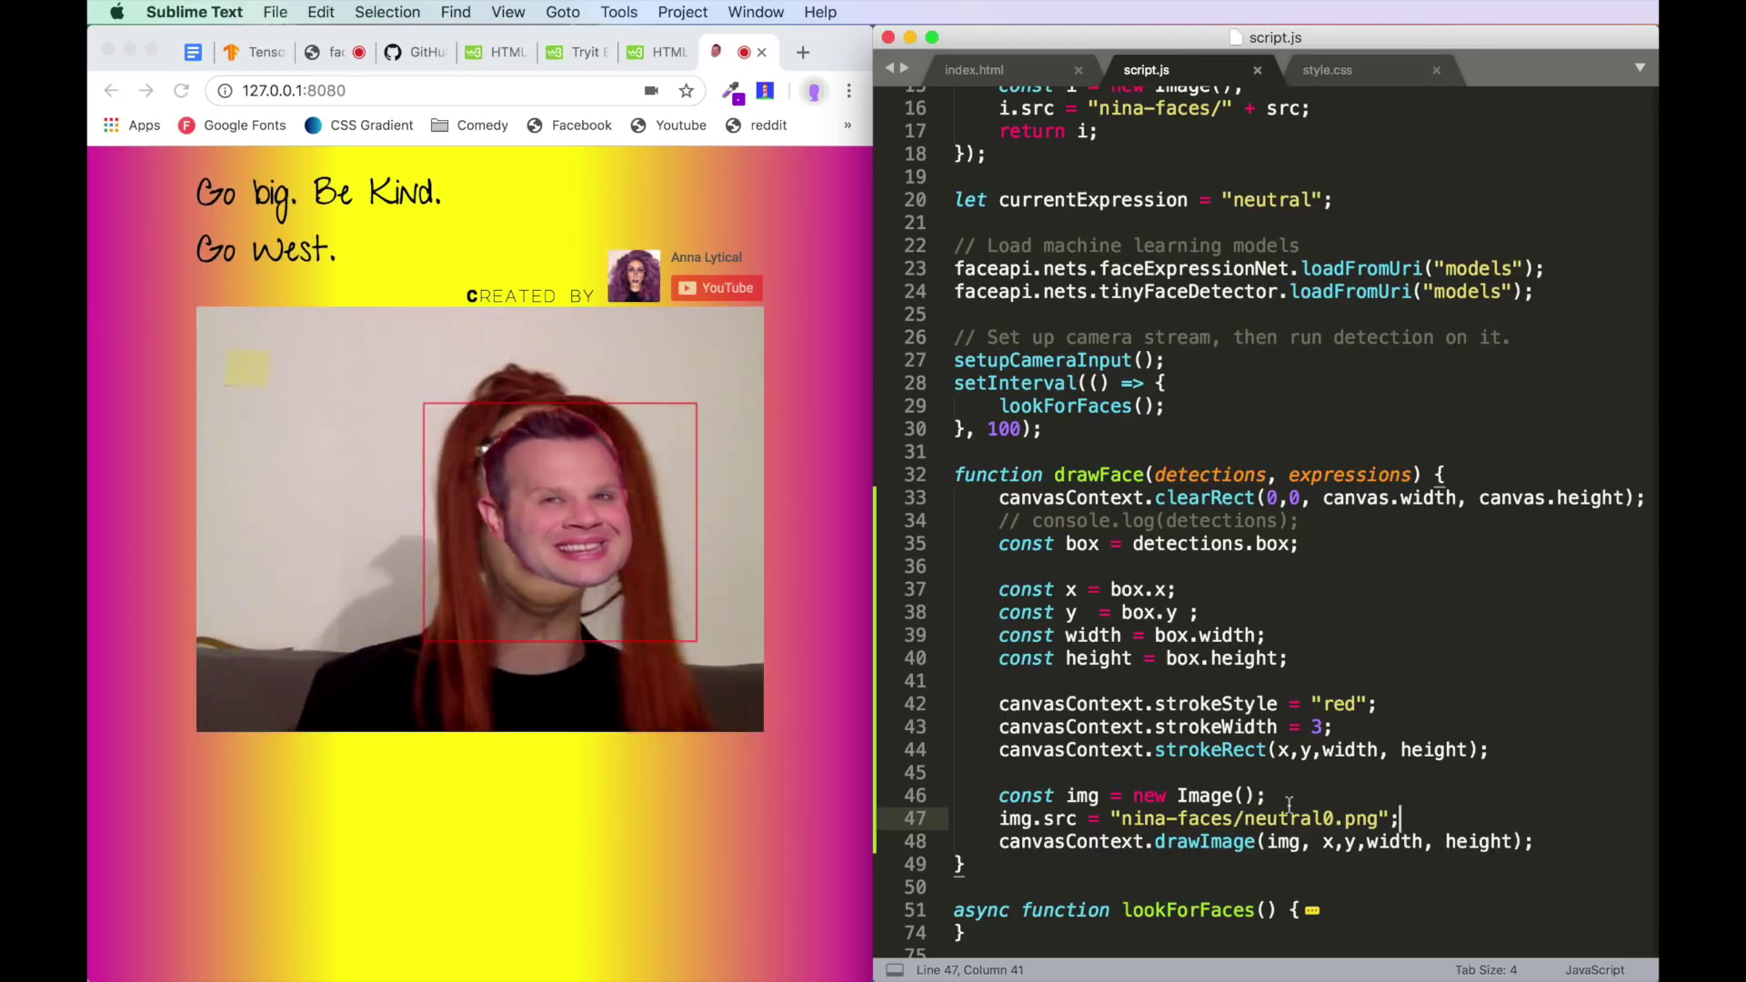
- Comment out the canvasContext.drawImage line and save script.js
left_click(1284, 841)
key("super+slash")
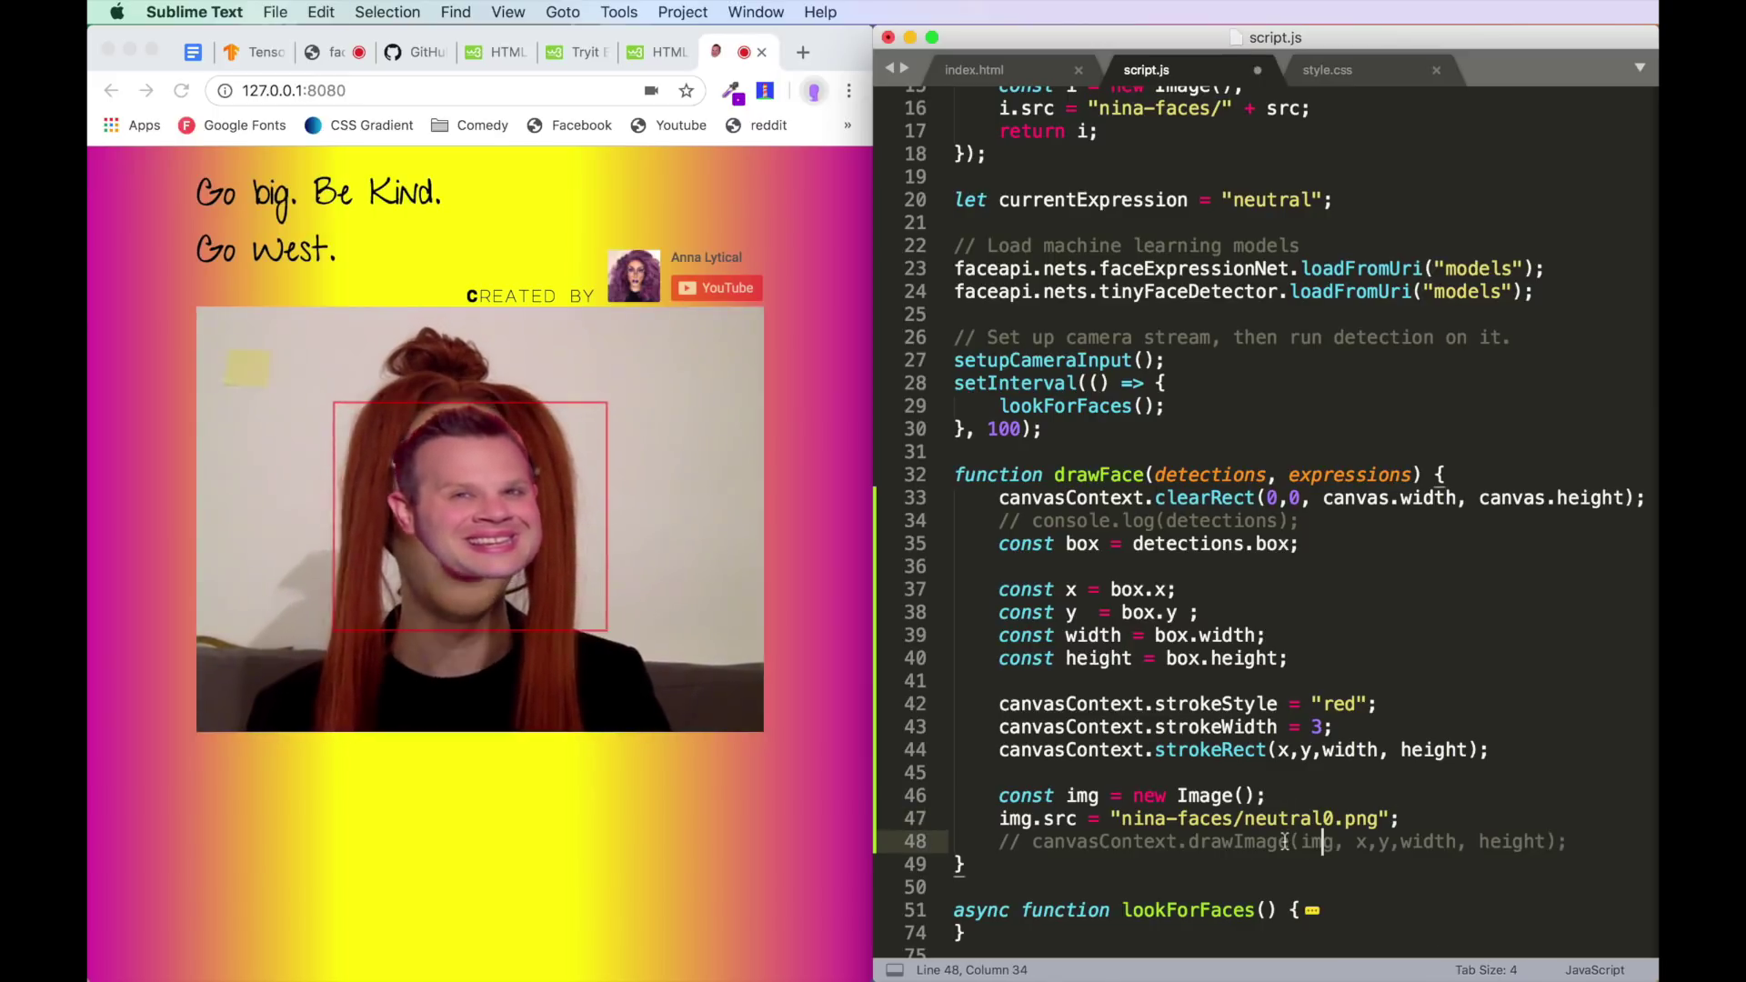
key("super+s")
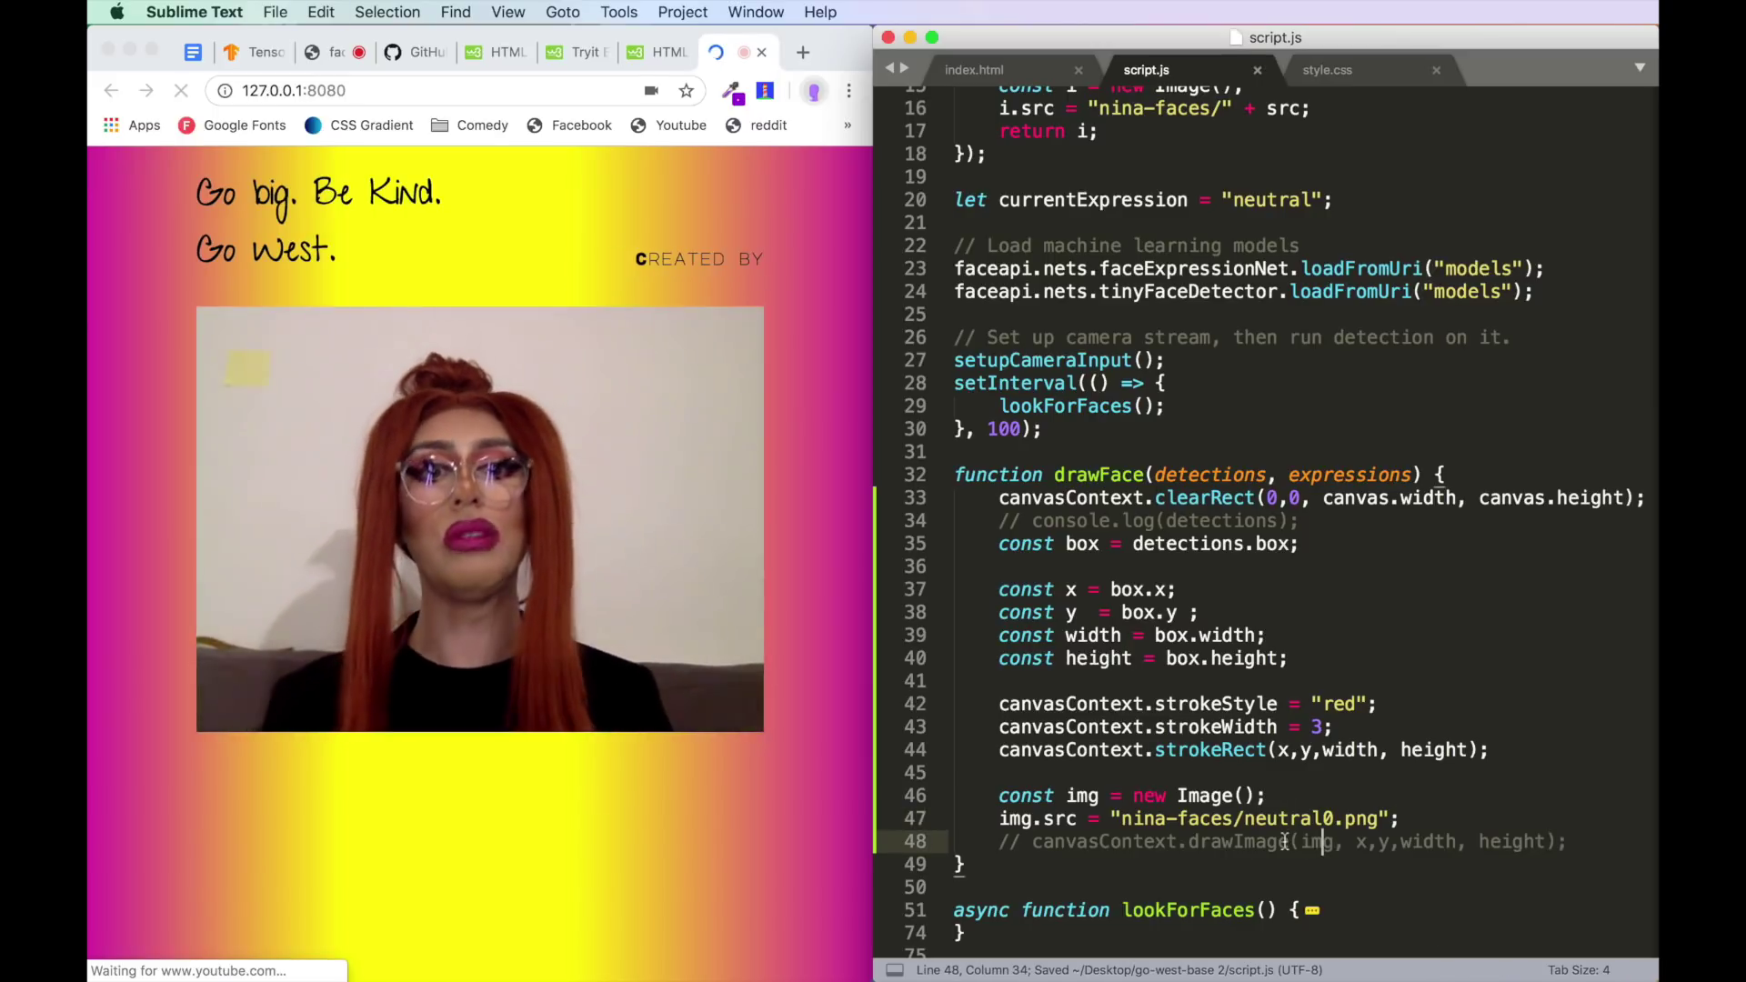
- Compare the let keyword on line 20 with the const box declaration on line 35
double_click(1026, 589)
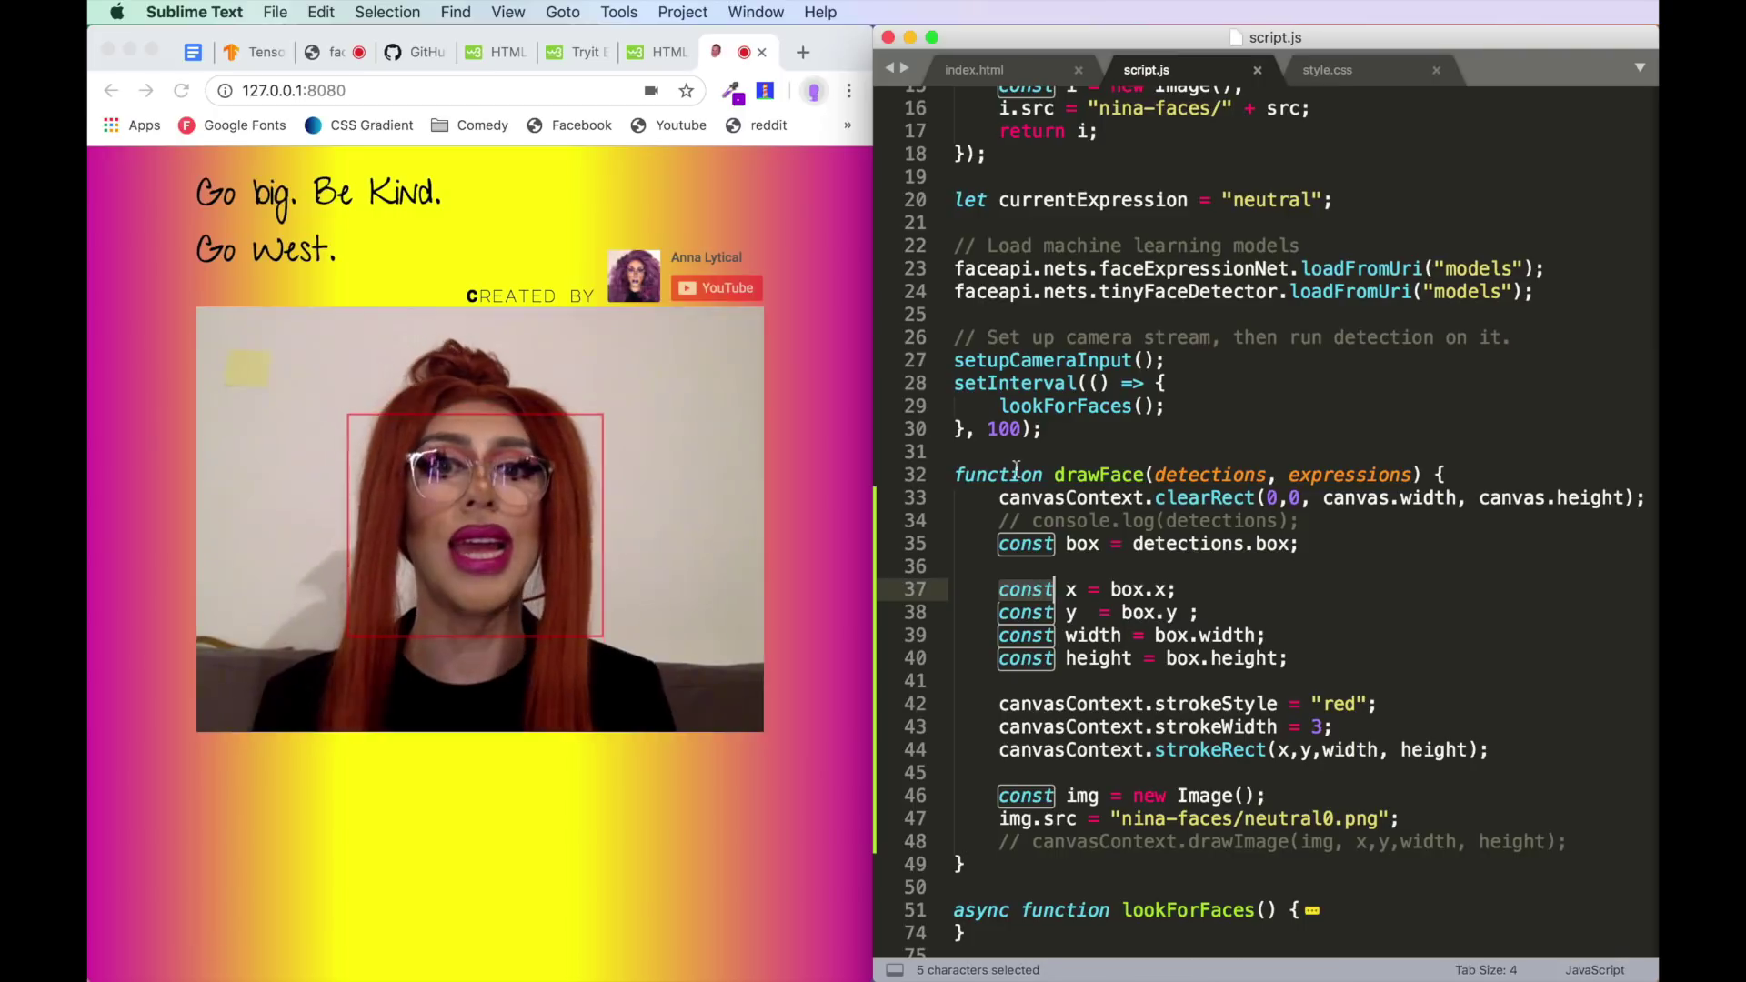
scroll(1015, 471, "up", 3)
left_click(972, 268)
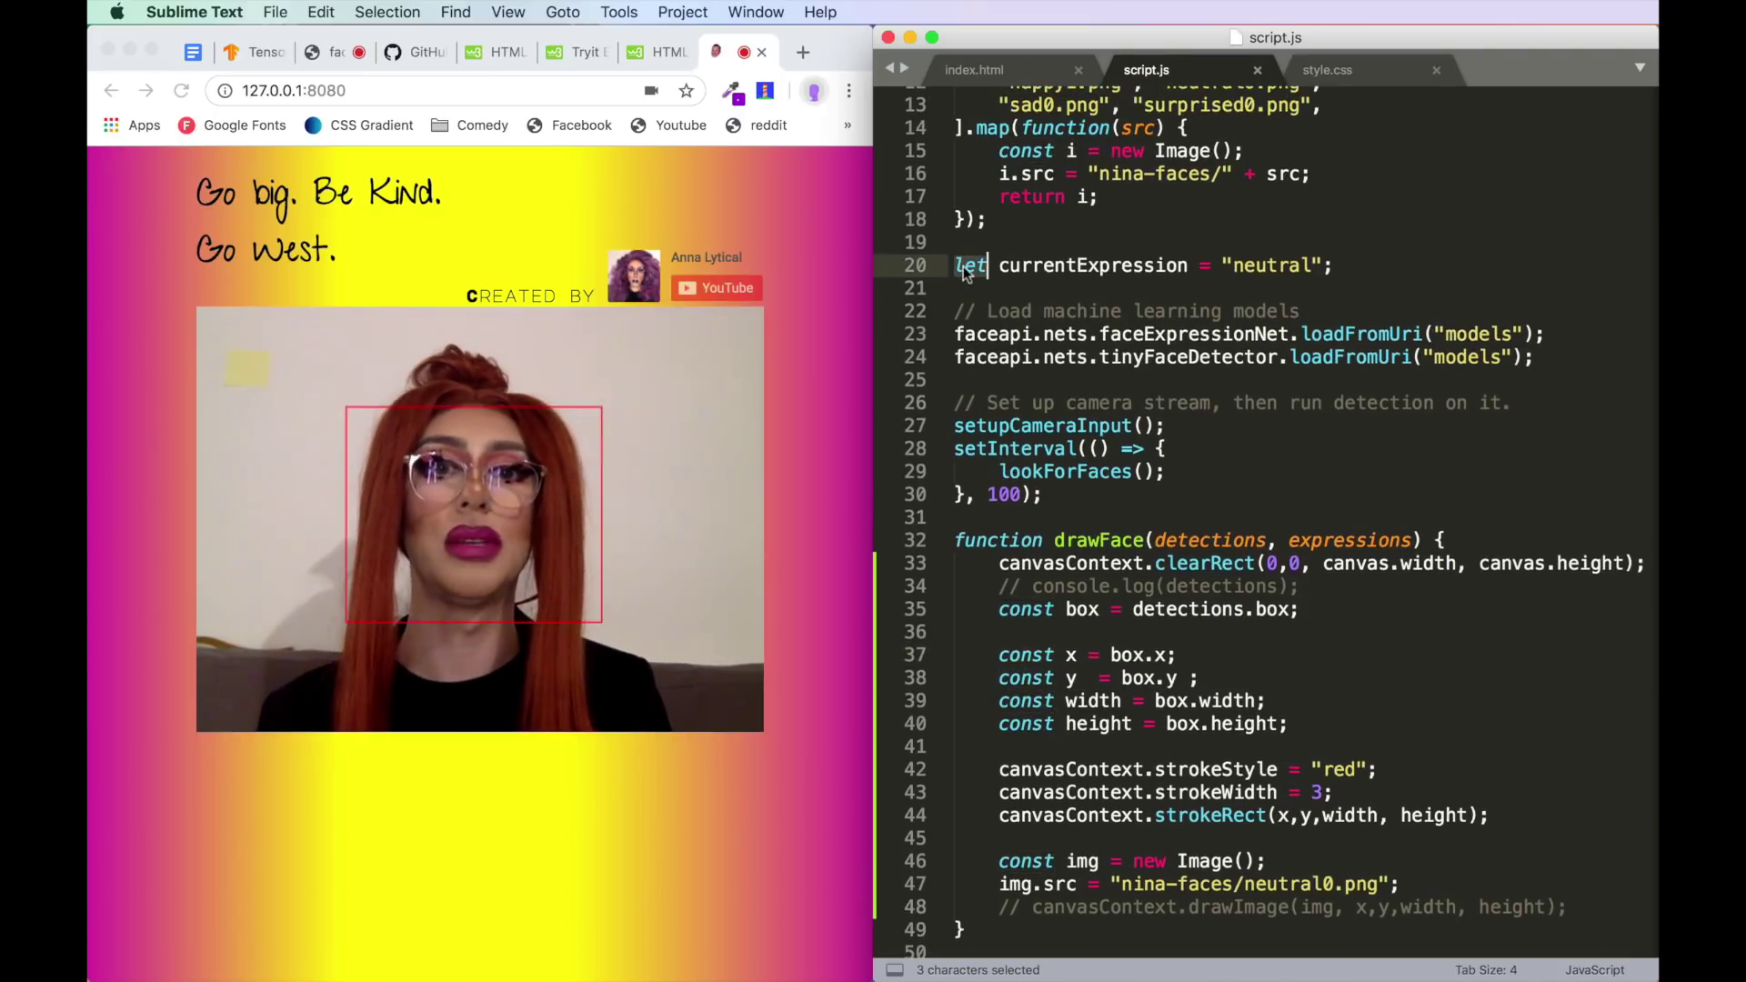
double_click(1007, 611)
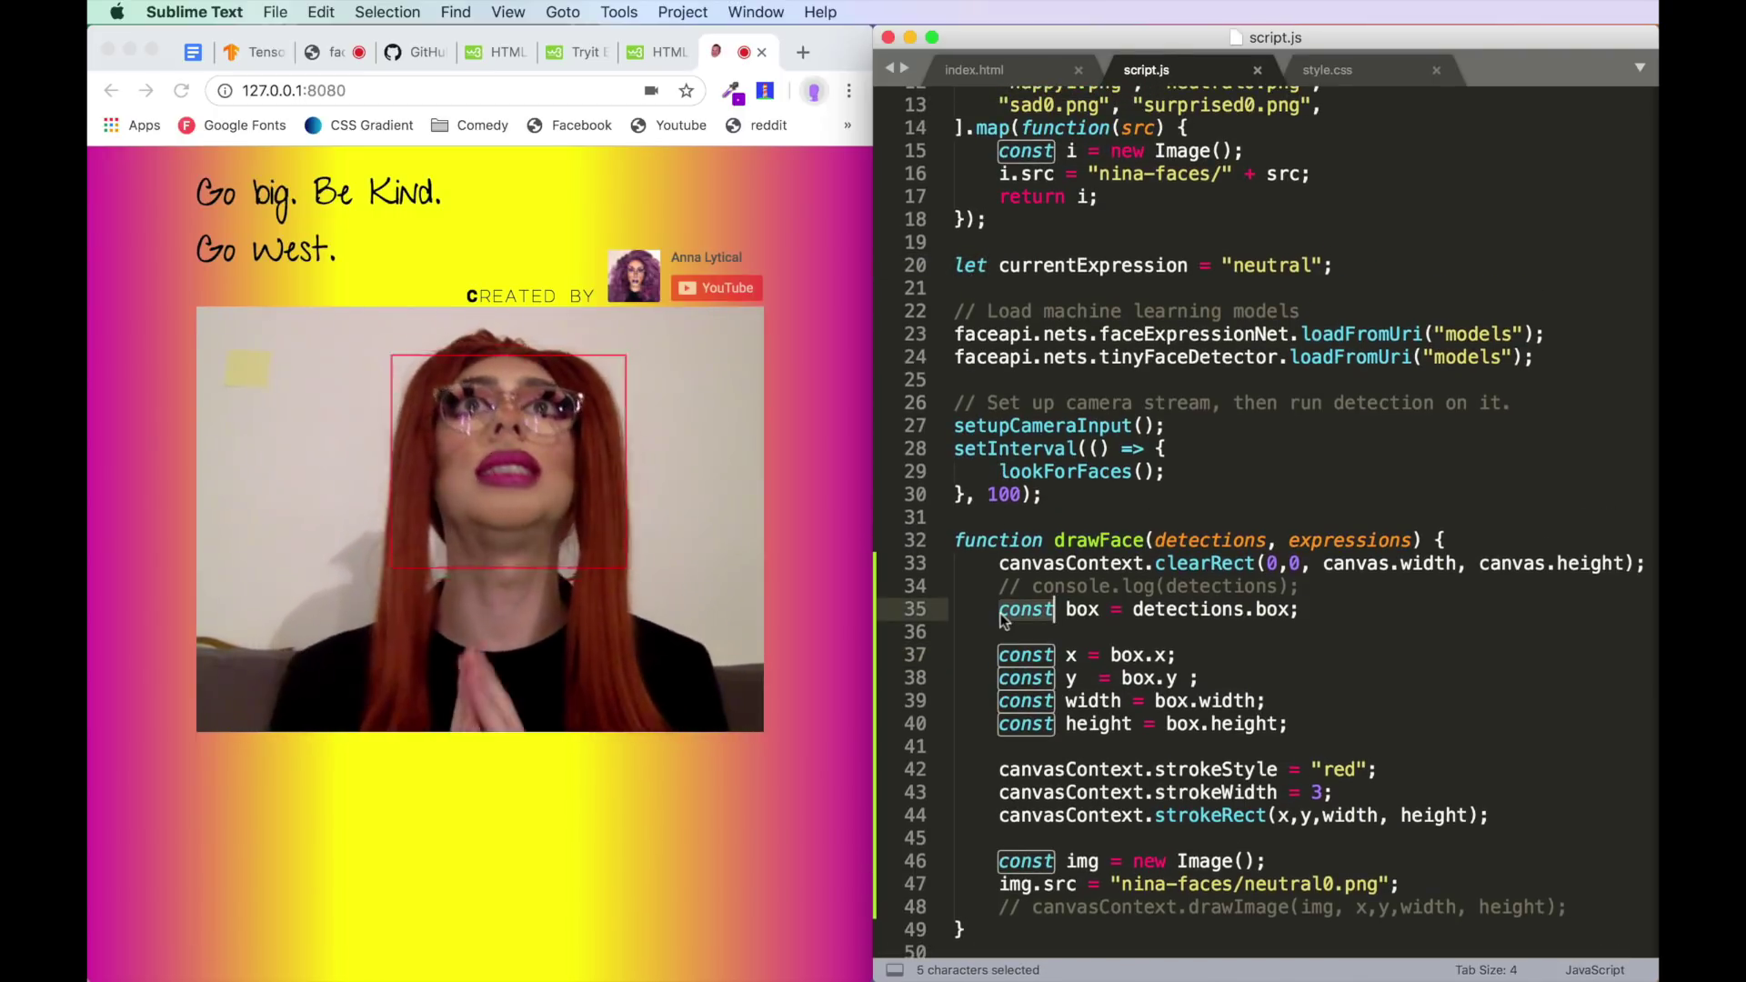
left_click(1033, 611)
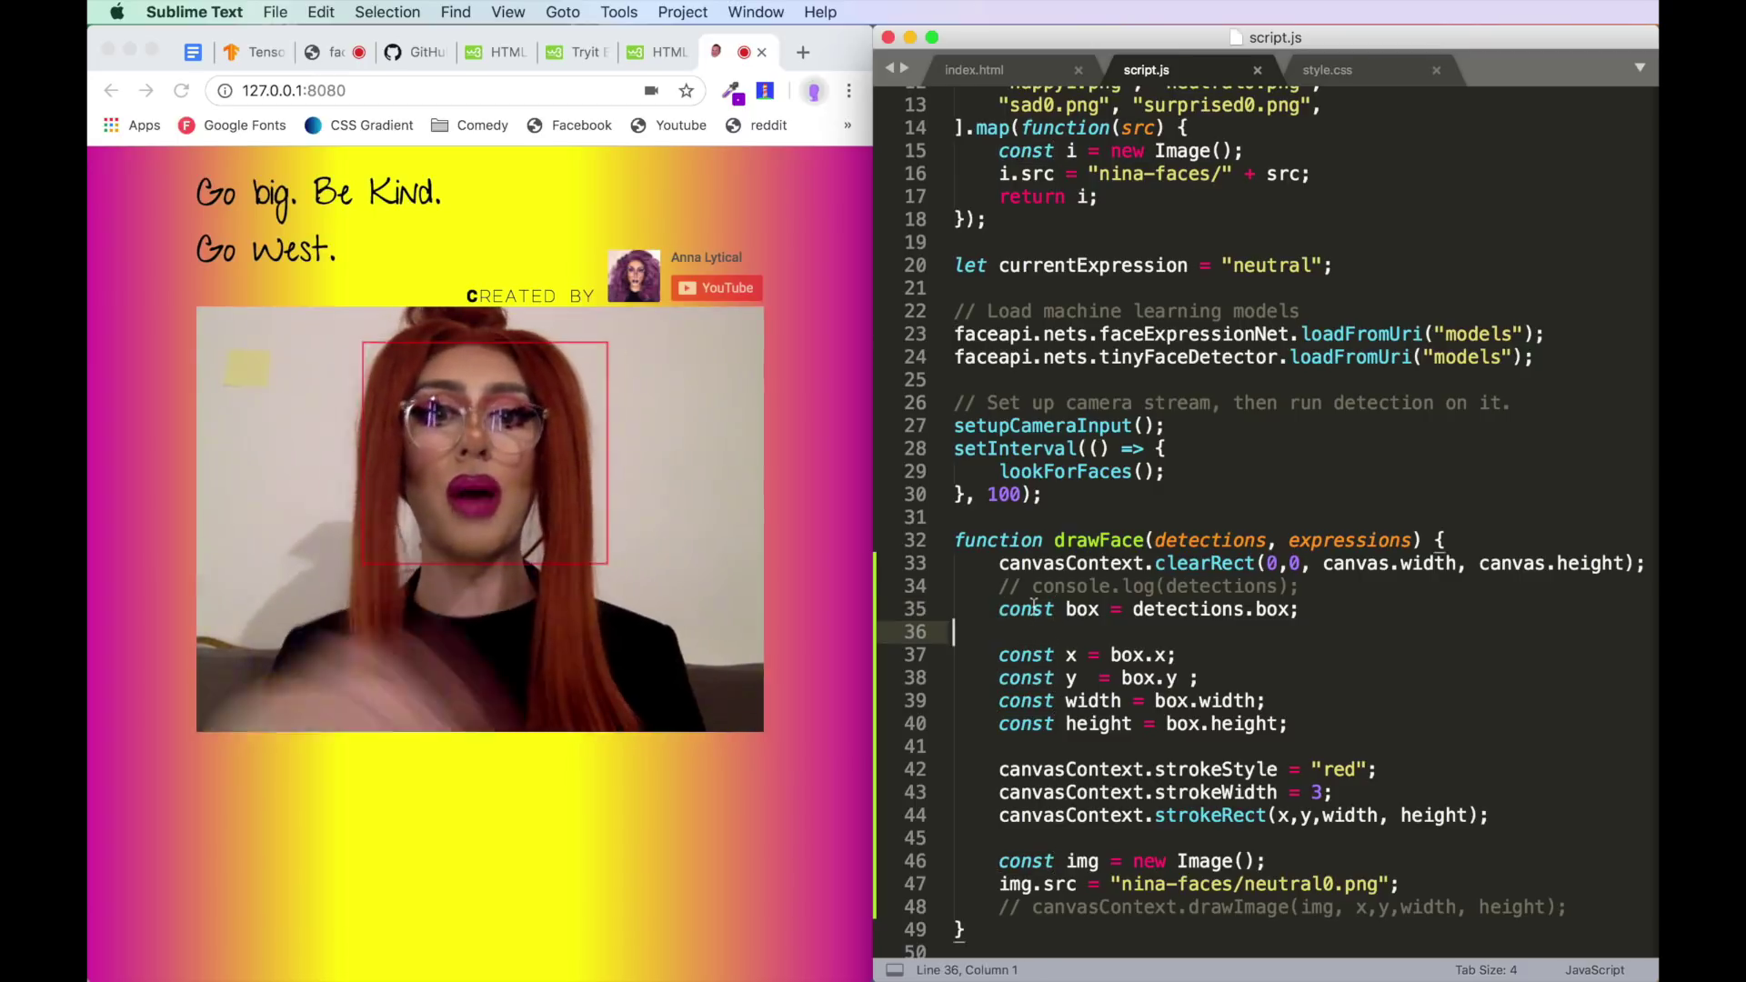
double_click(1012, 615)
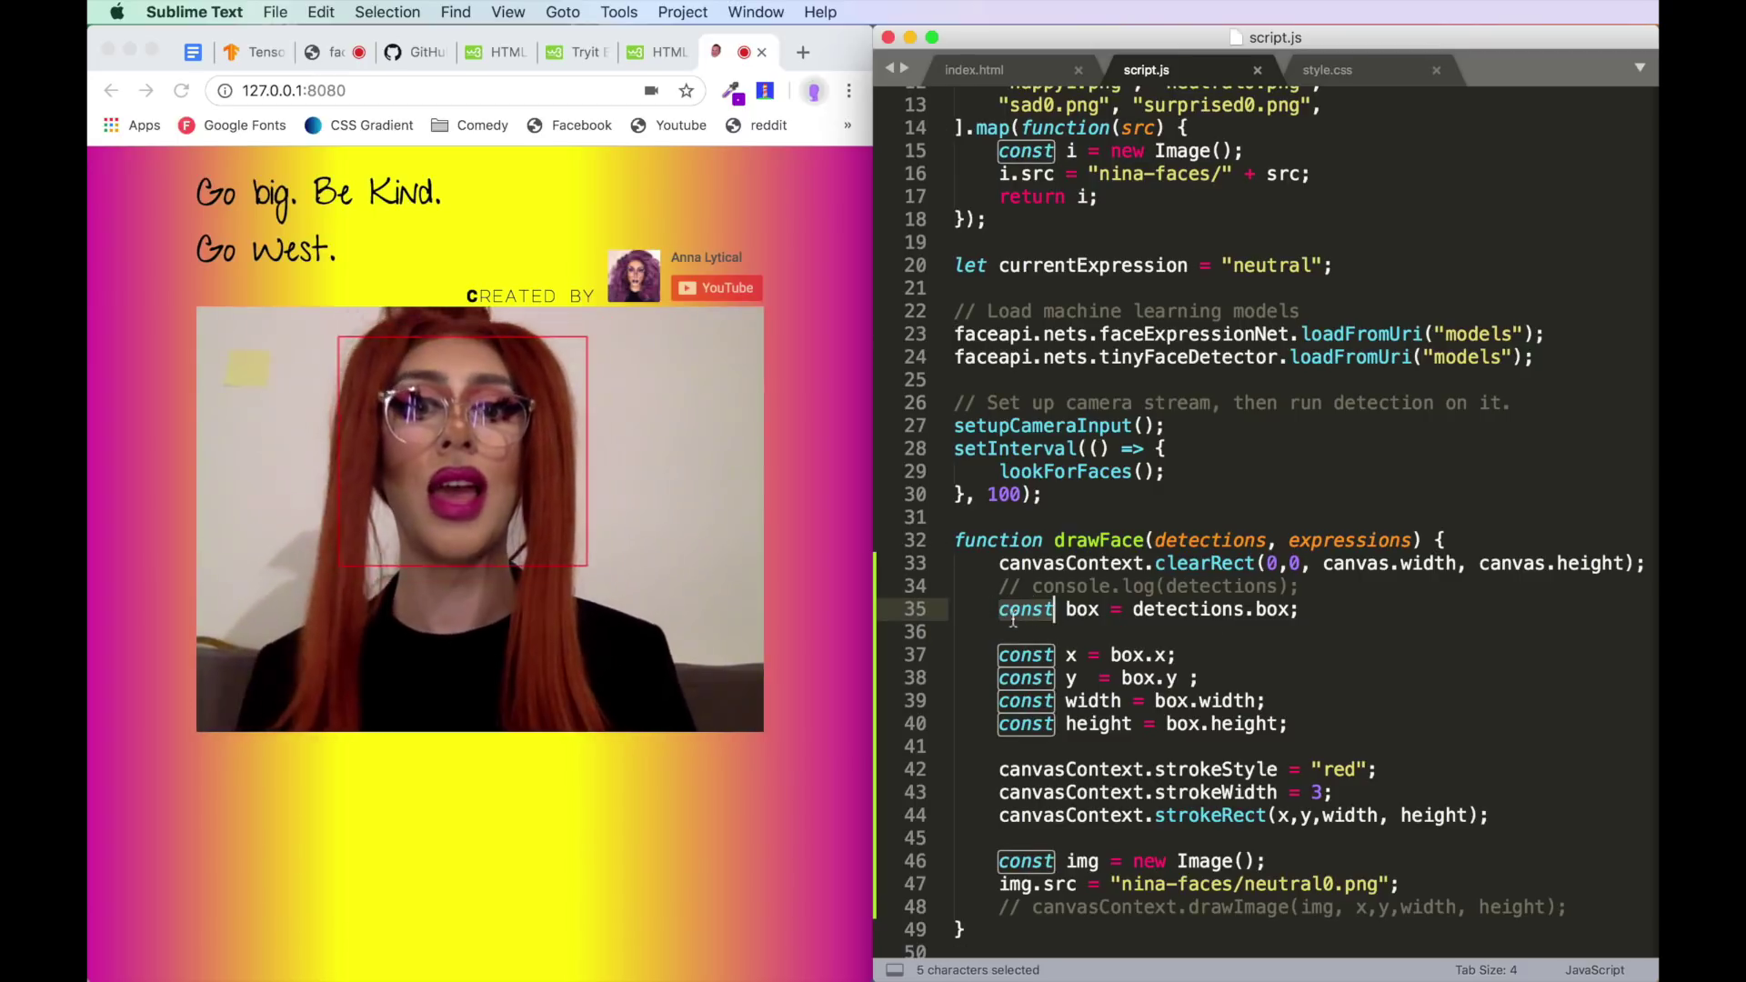
key("Down")
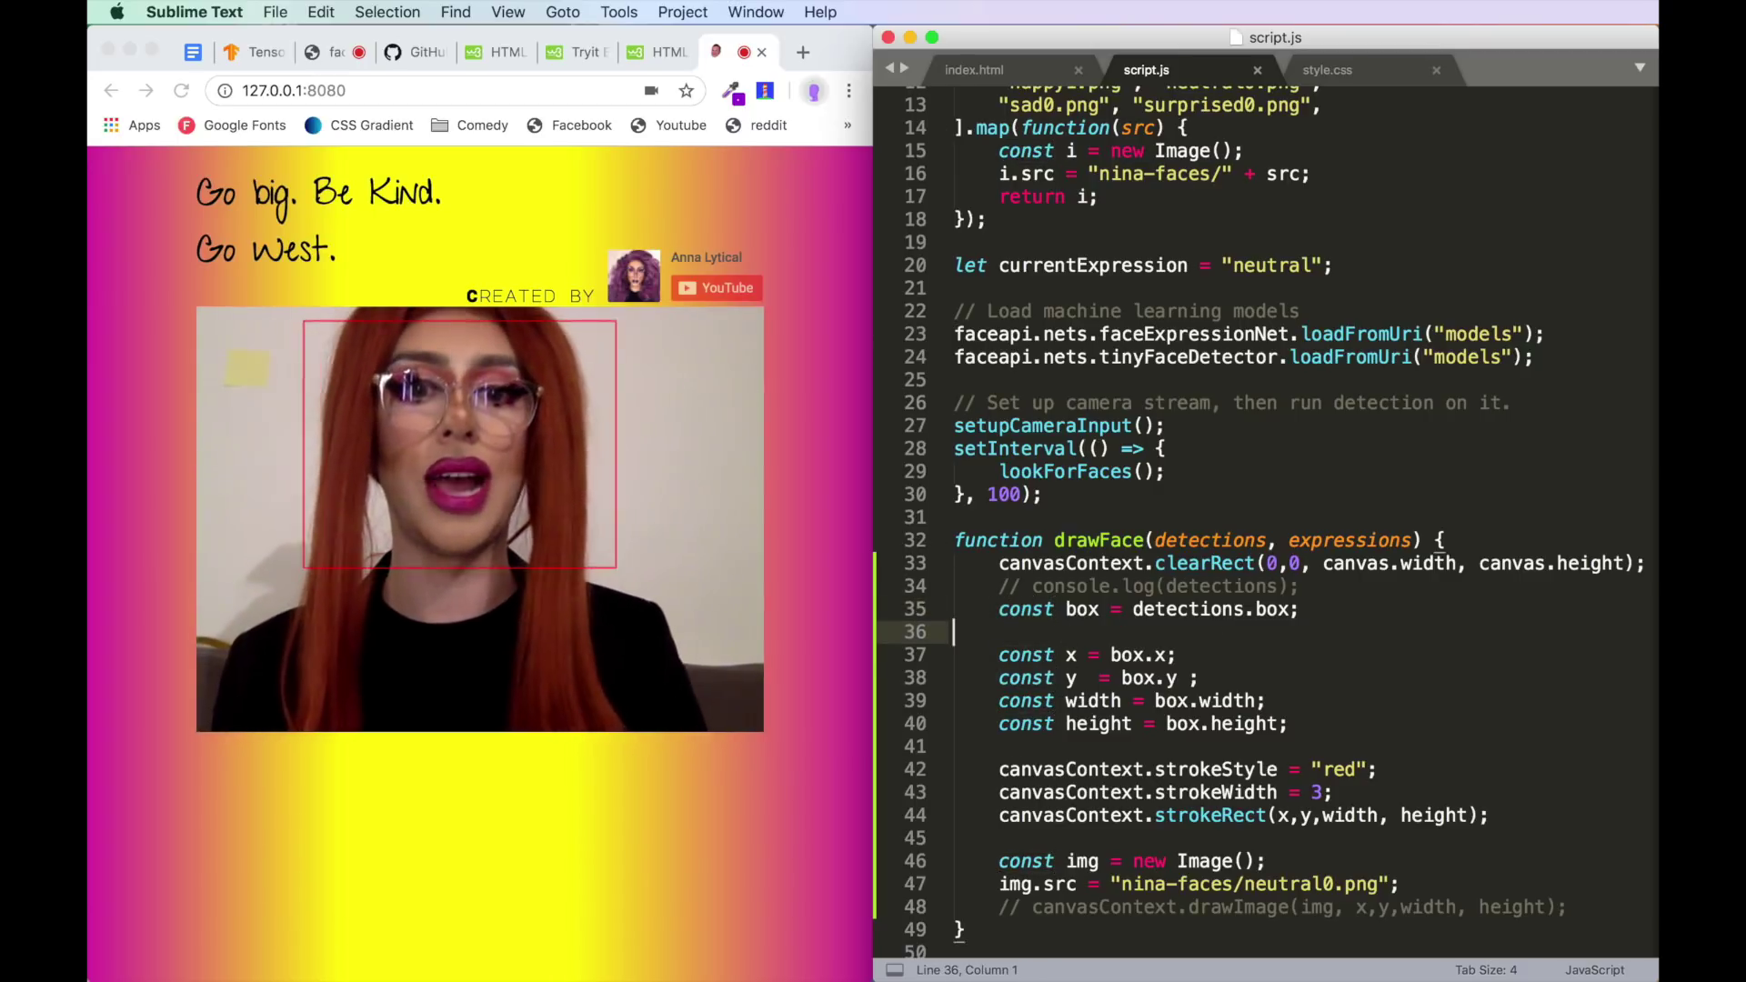
type("box = ")
type("\"")
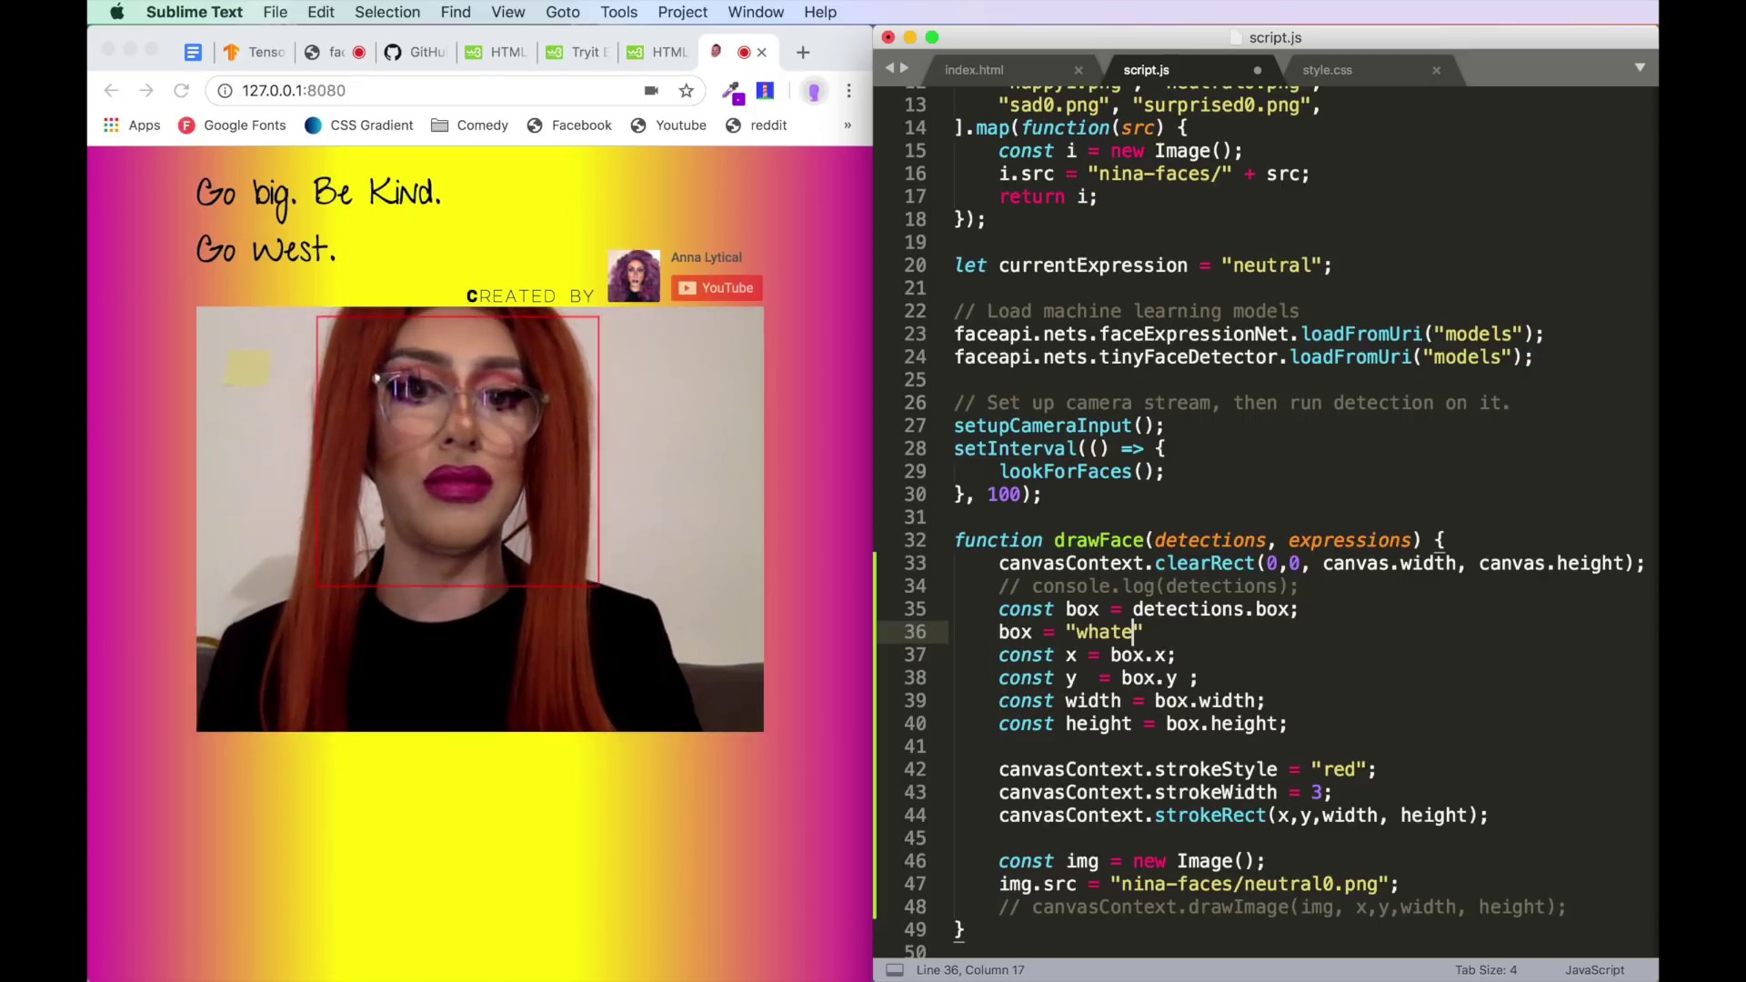
type("whatever\";")
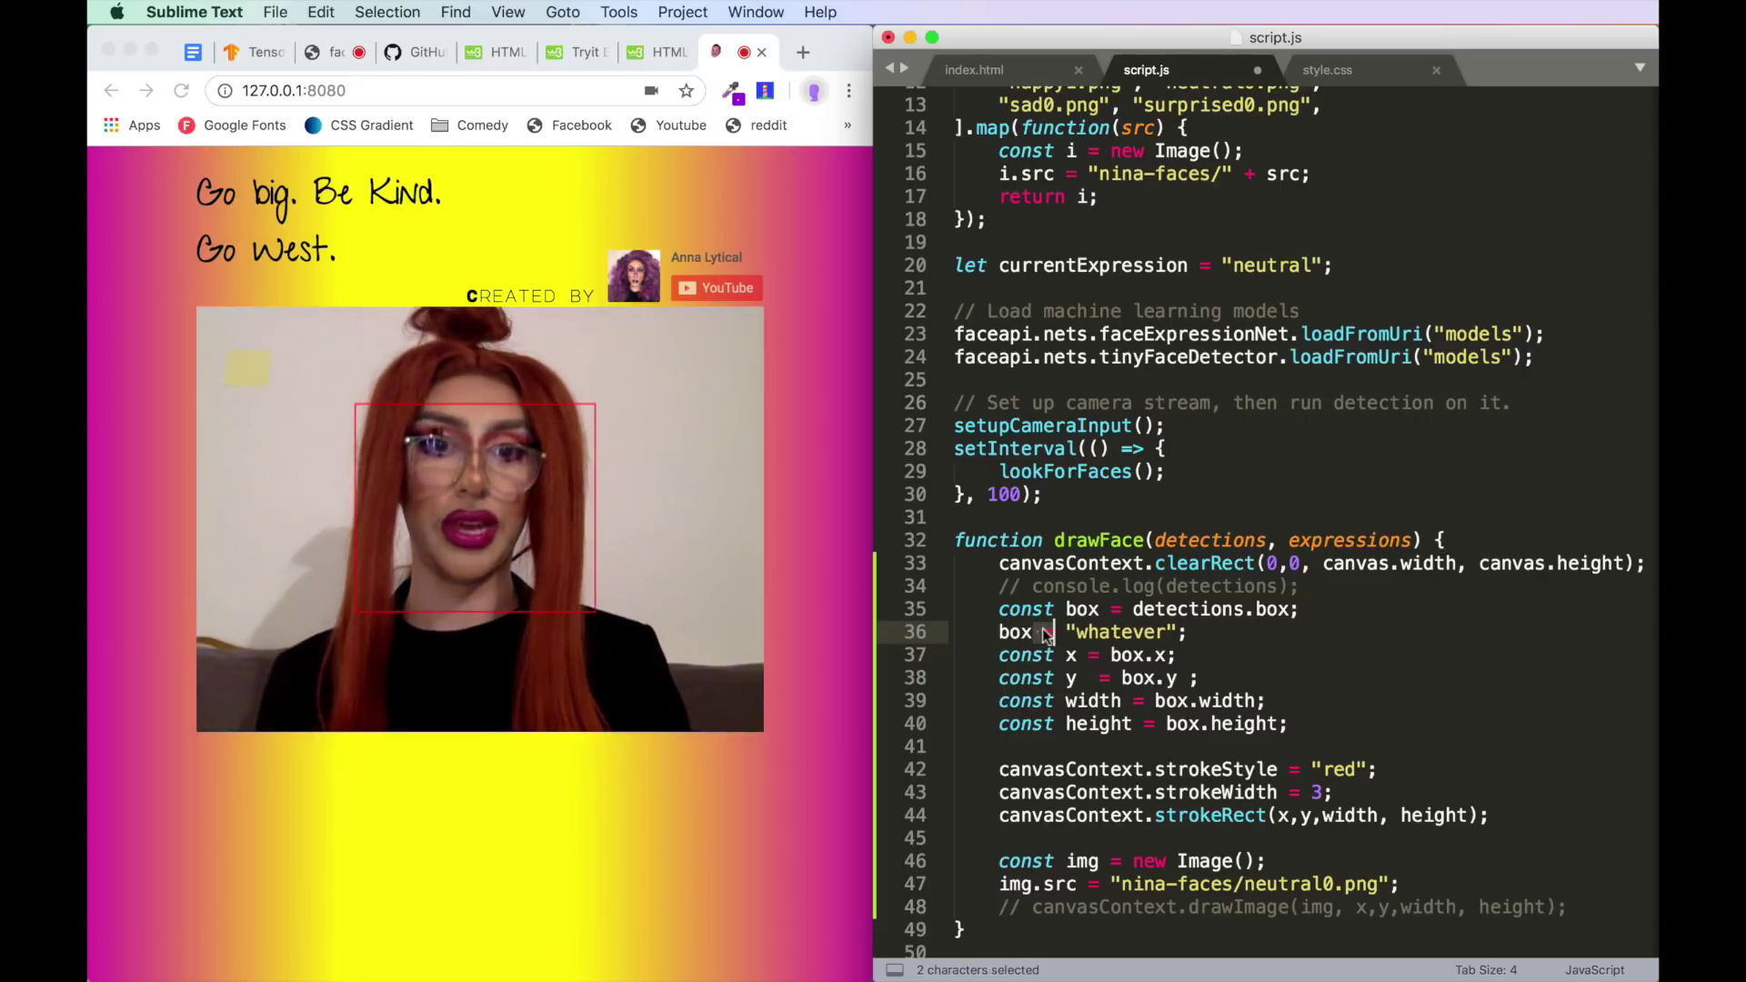
- Try a box = "whatever" reassignment, then undo the experimental declaration edits
triple_click(1044, 632)
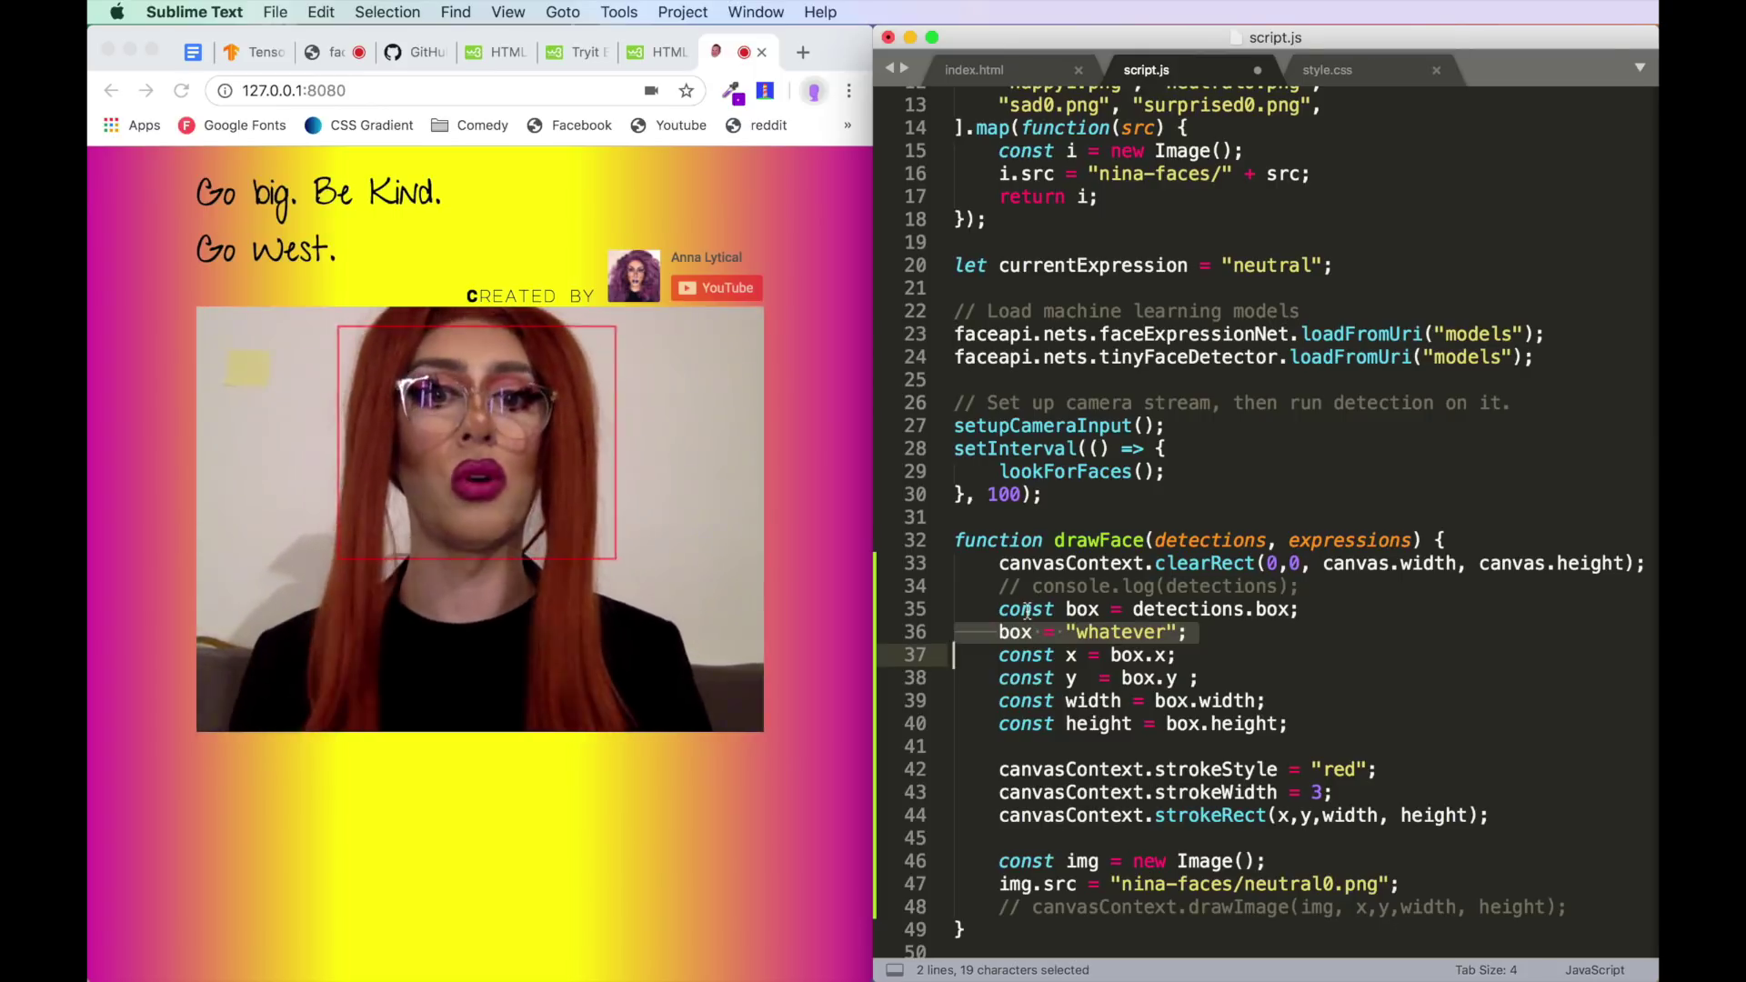
double_click(1025, 610)
type("let")
left_click_drag(1021, 586, 1007, 608)
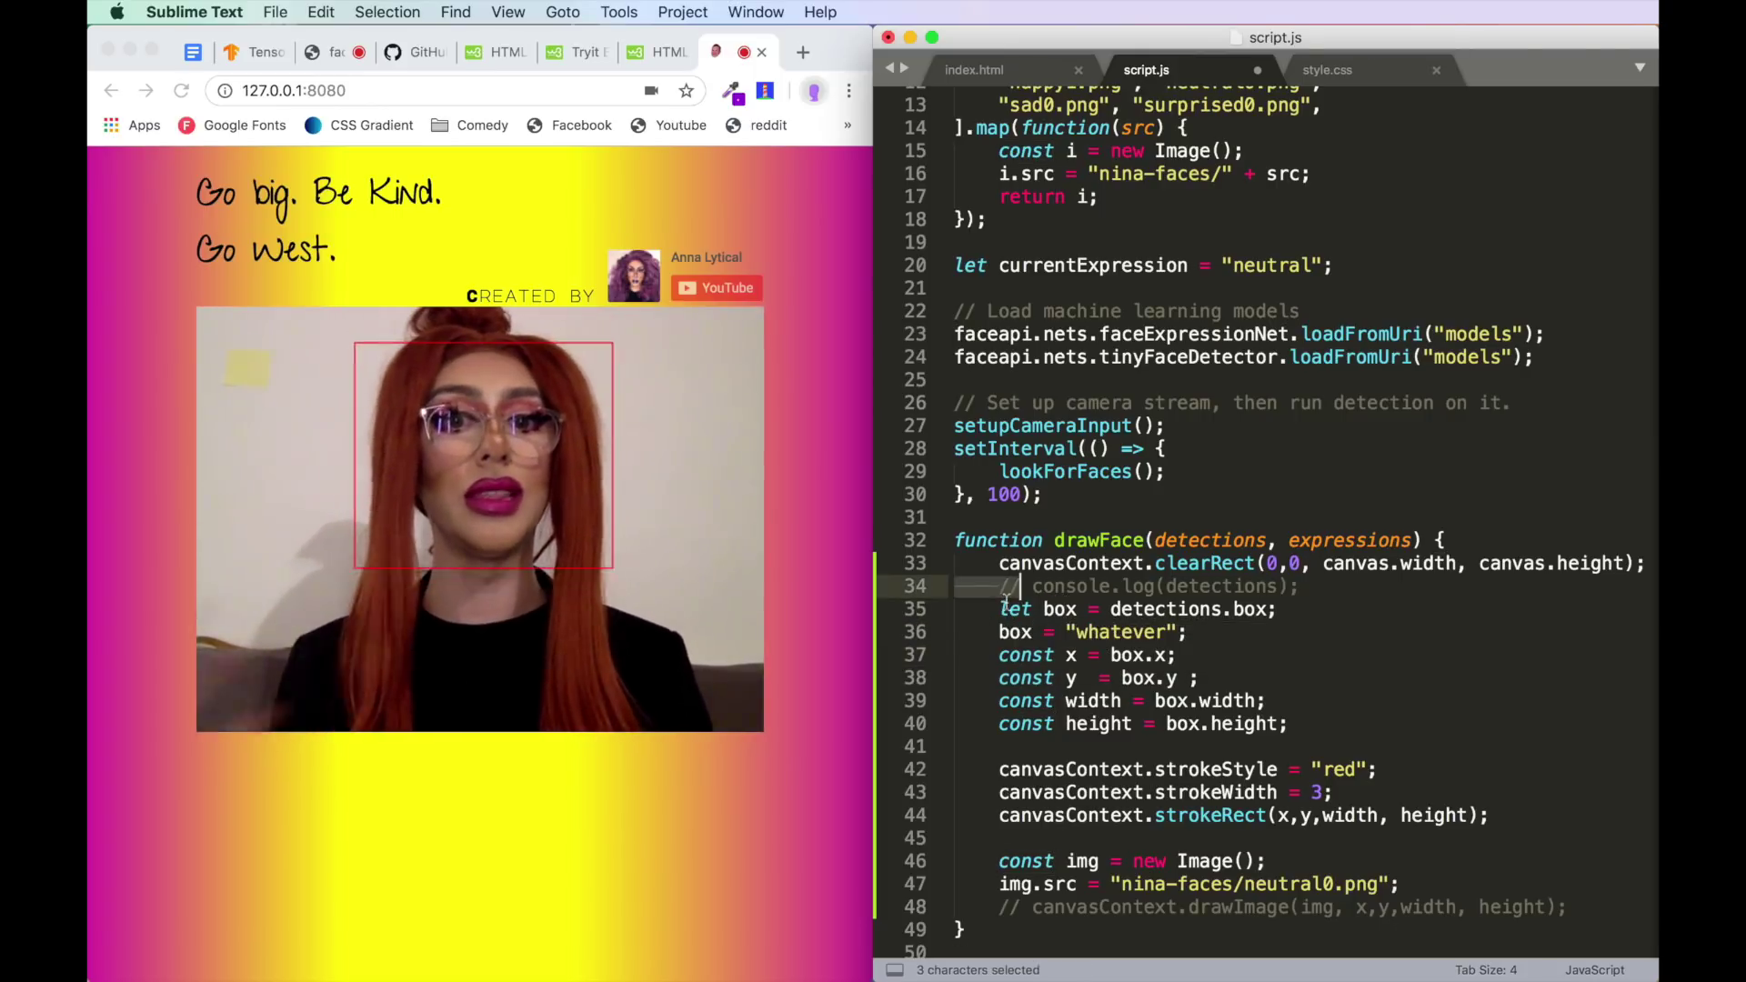
left_click(1007, 610)
triple_click(1022, 628)
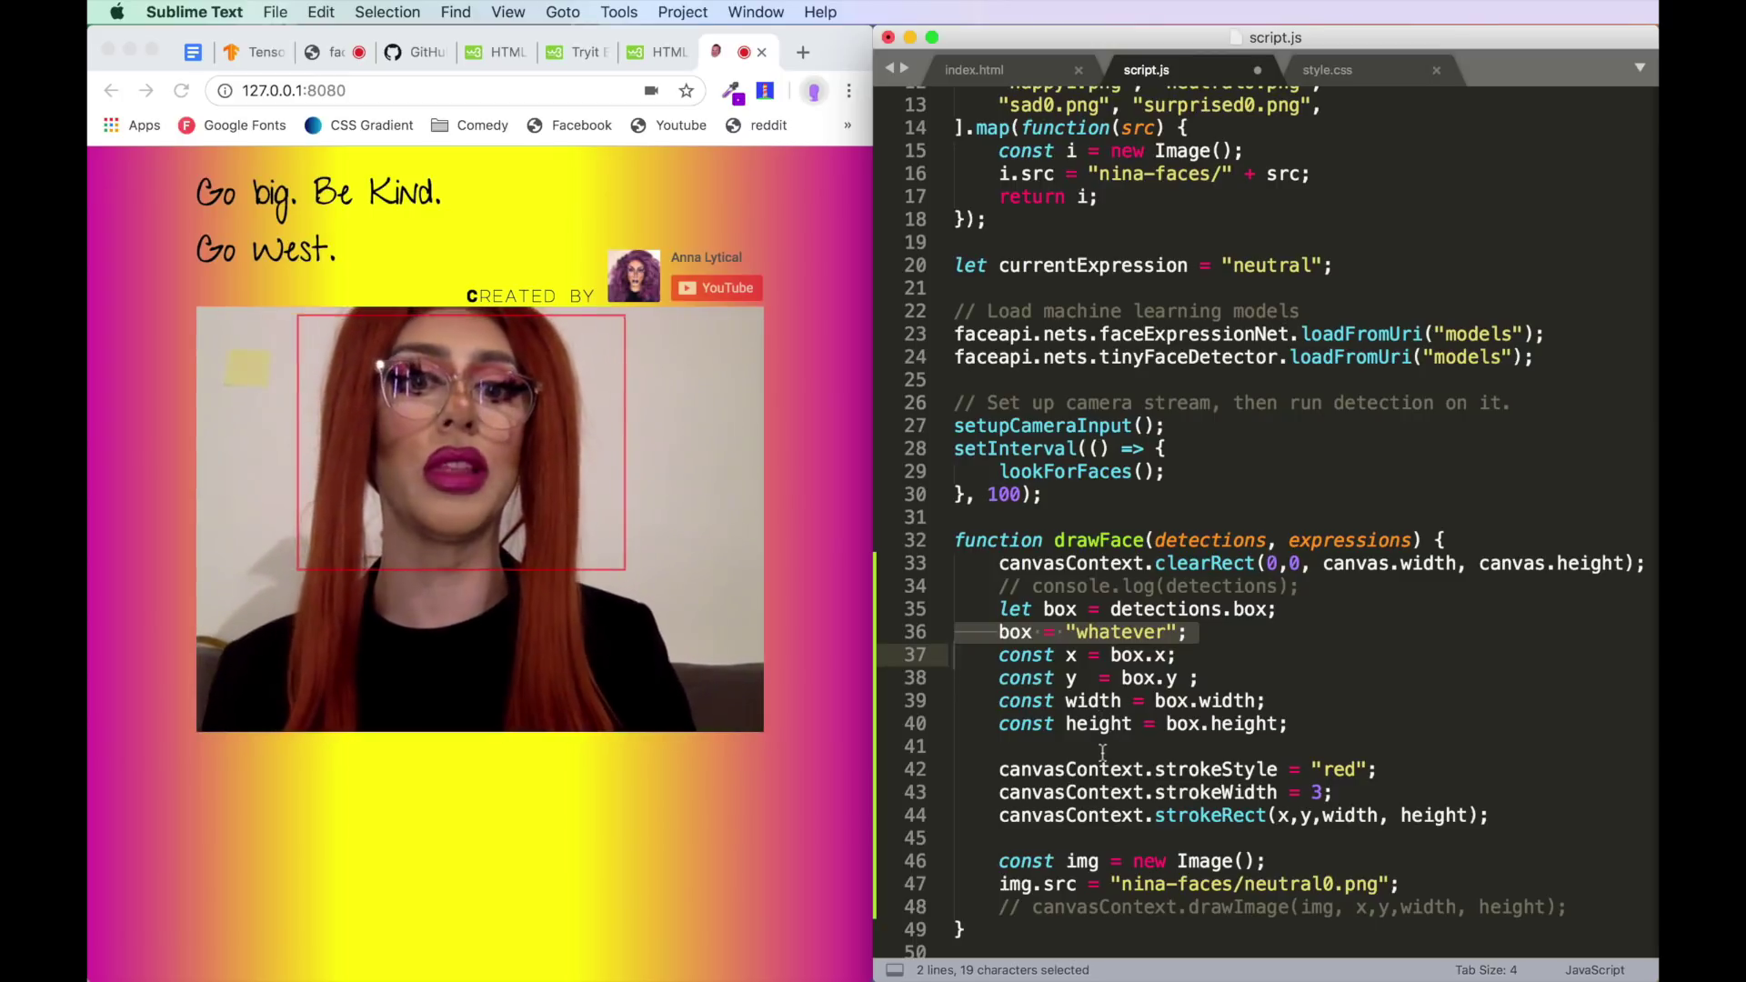
key("ctrl+z")
key("ctrl+z")
key("ctrl+z")
key("ctrl+z")
- Switch the overlay image from neutral0 to happy1, multiply width and height by 2, and save
key("ctrl+s")
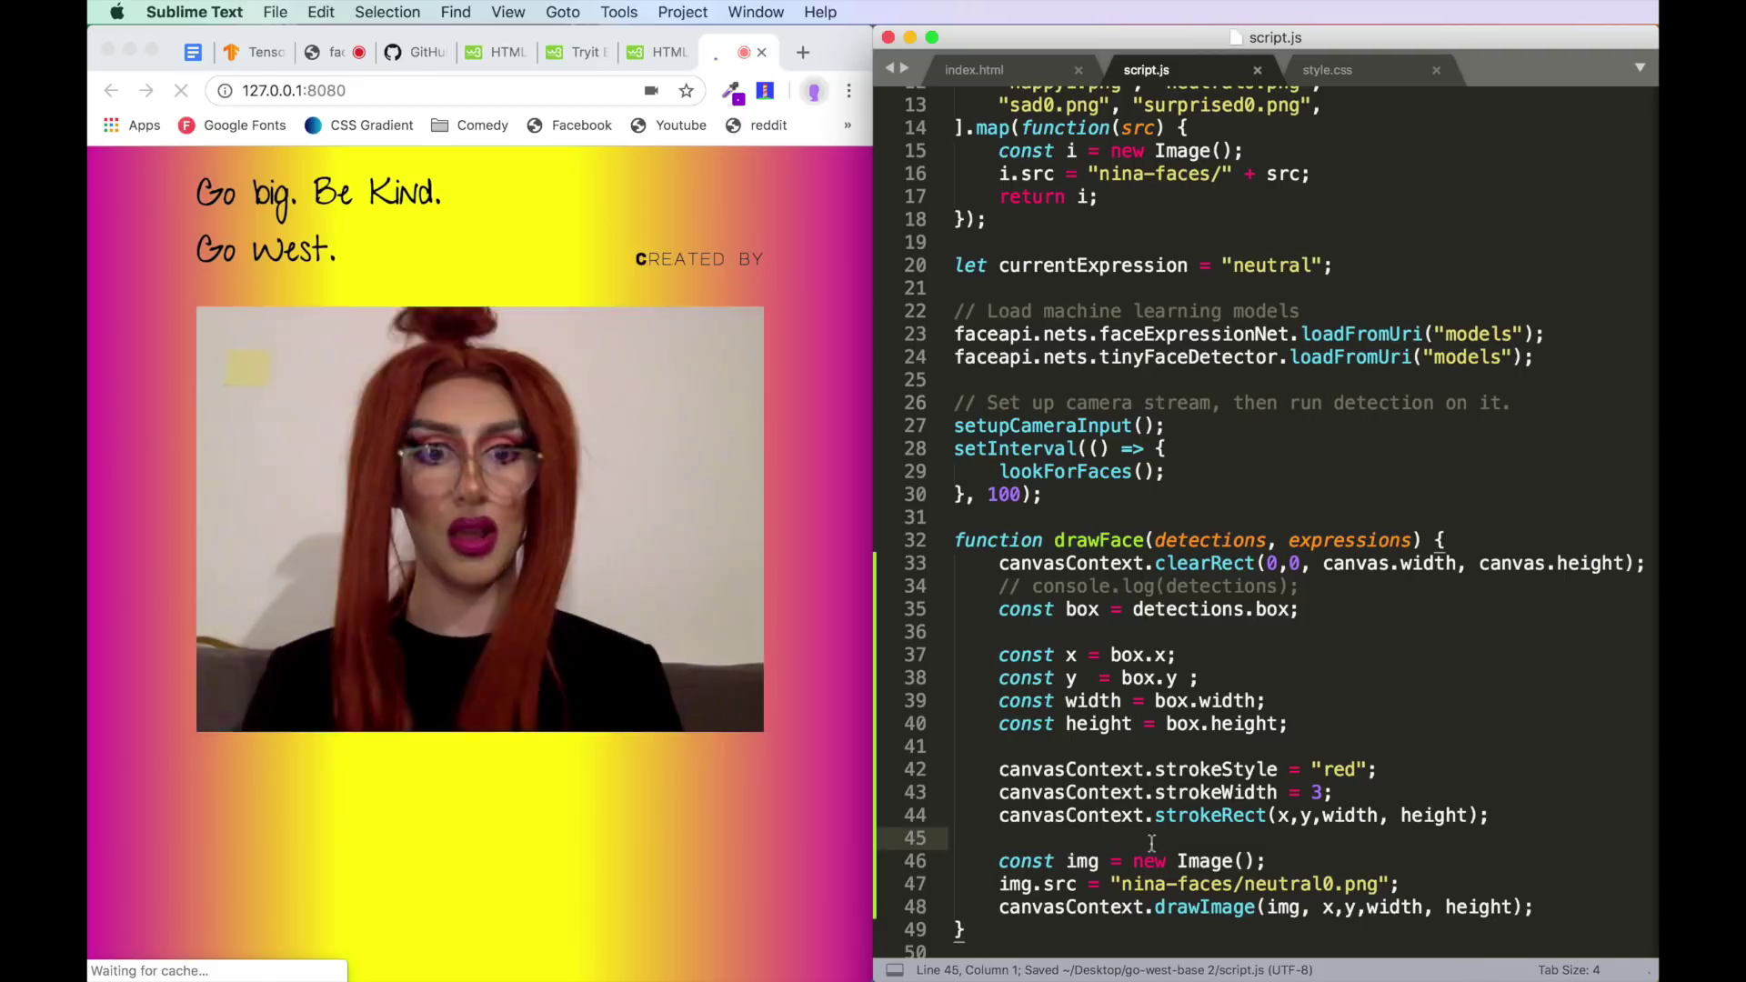
double_click(1286, 885)
type("happy1")
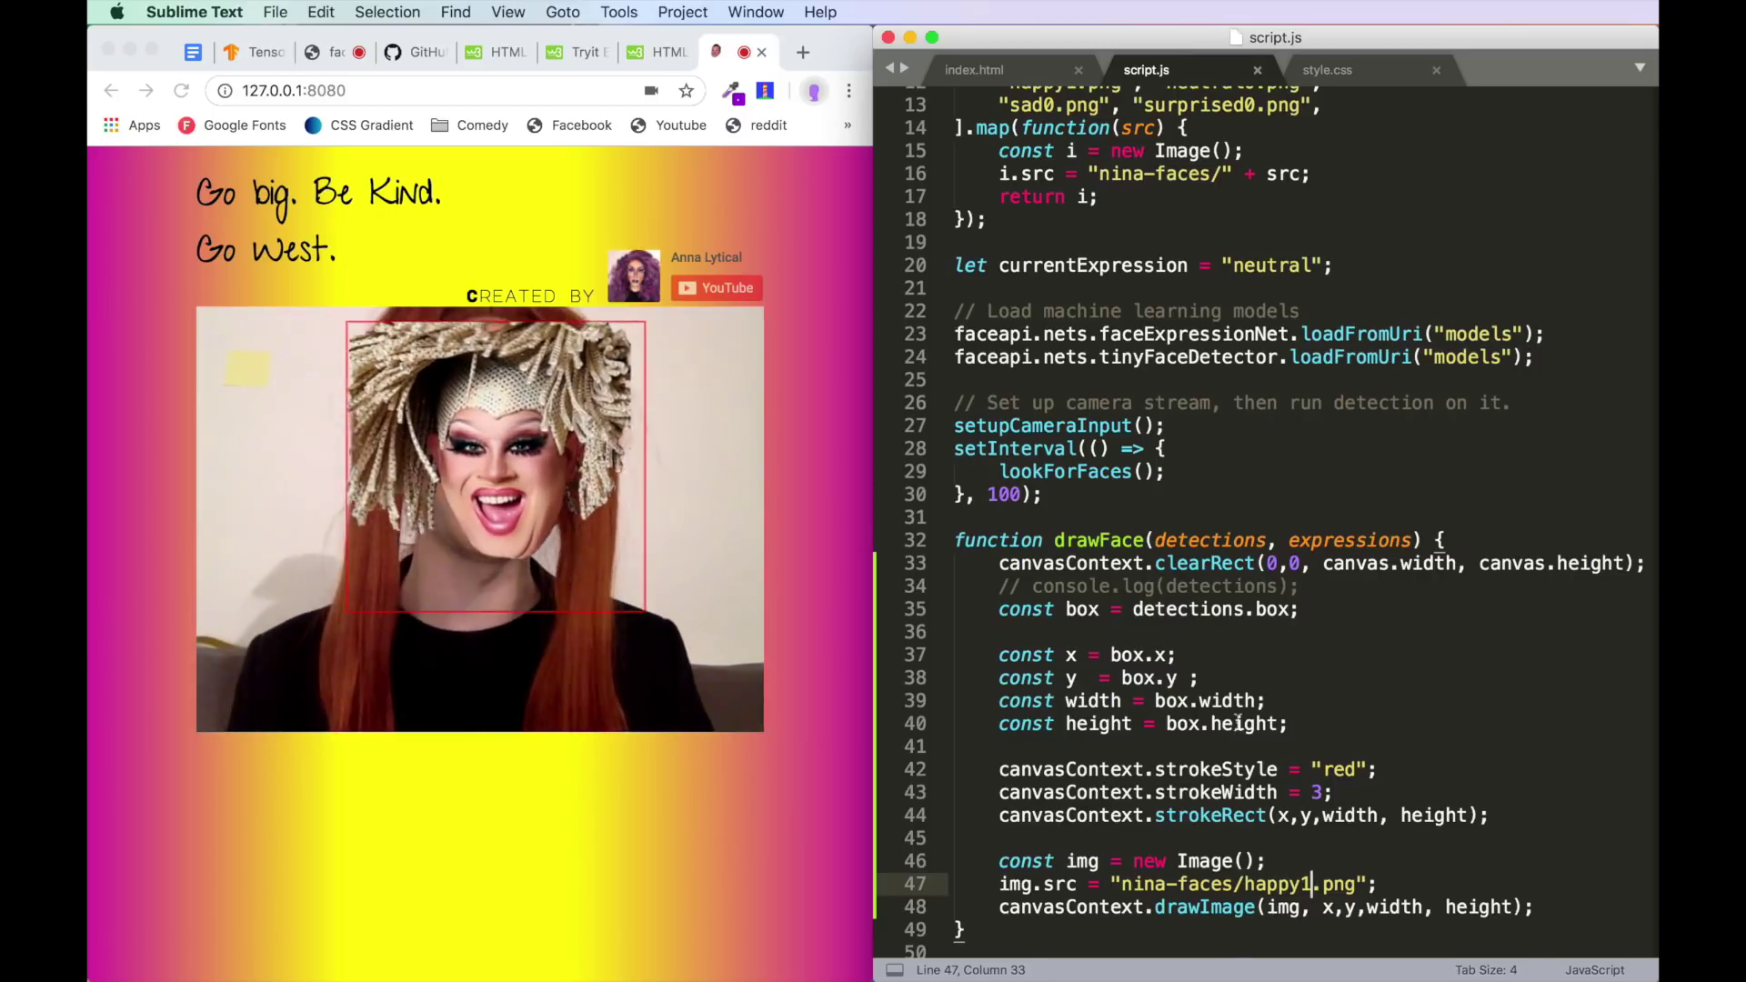
left_click(1267, 723)
left_click(1262, 701)
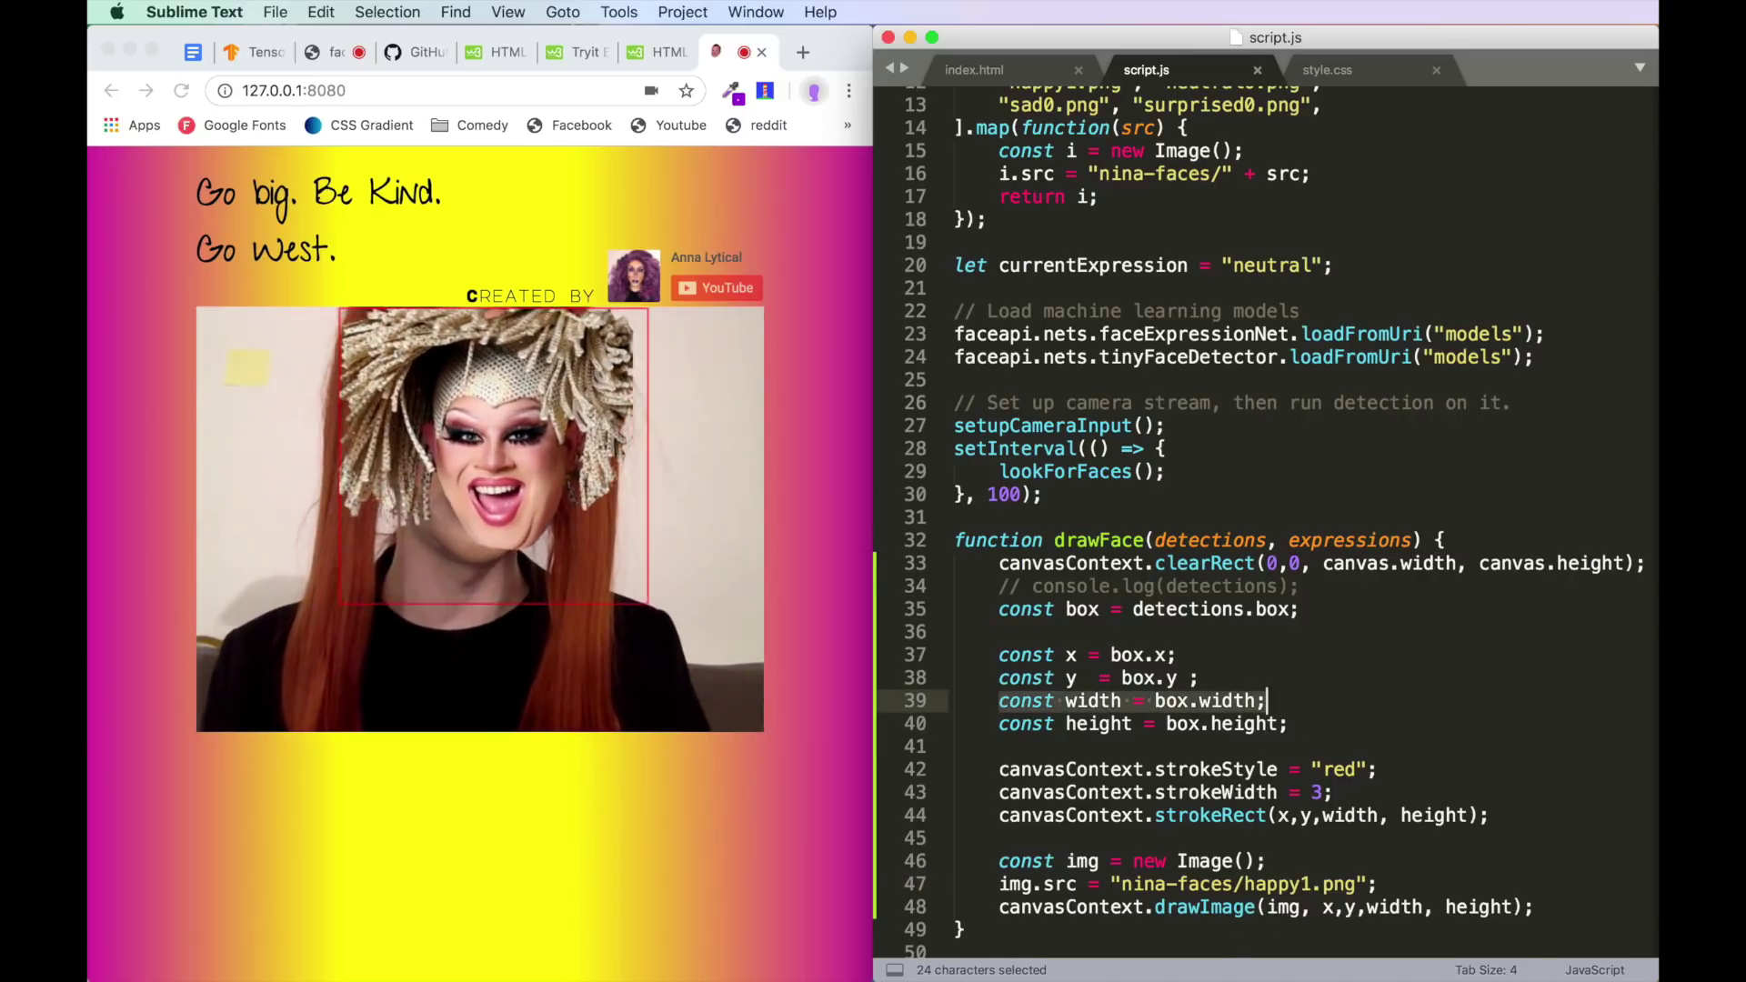
type("* 2")
key("Down")
key("Left")
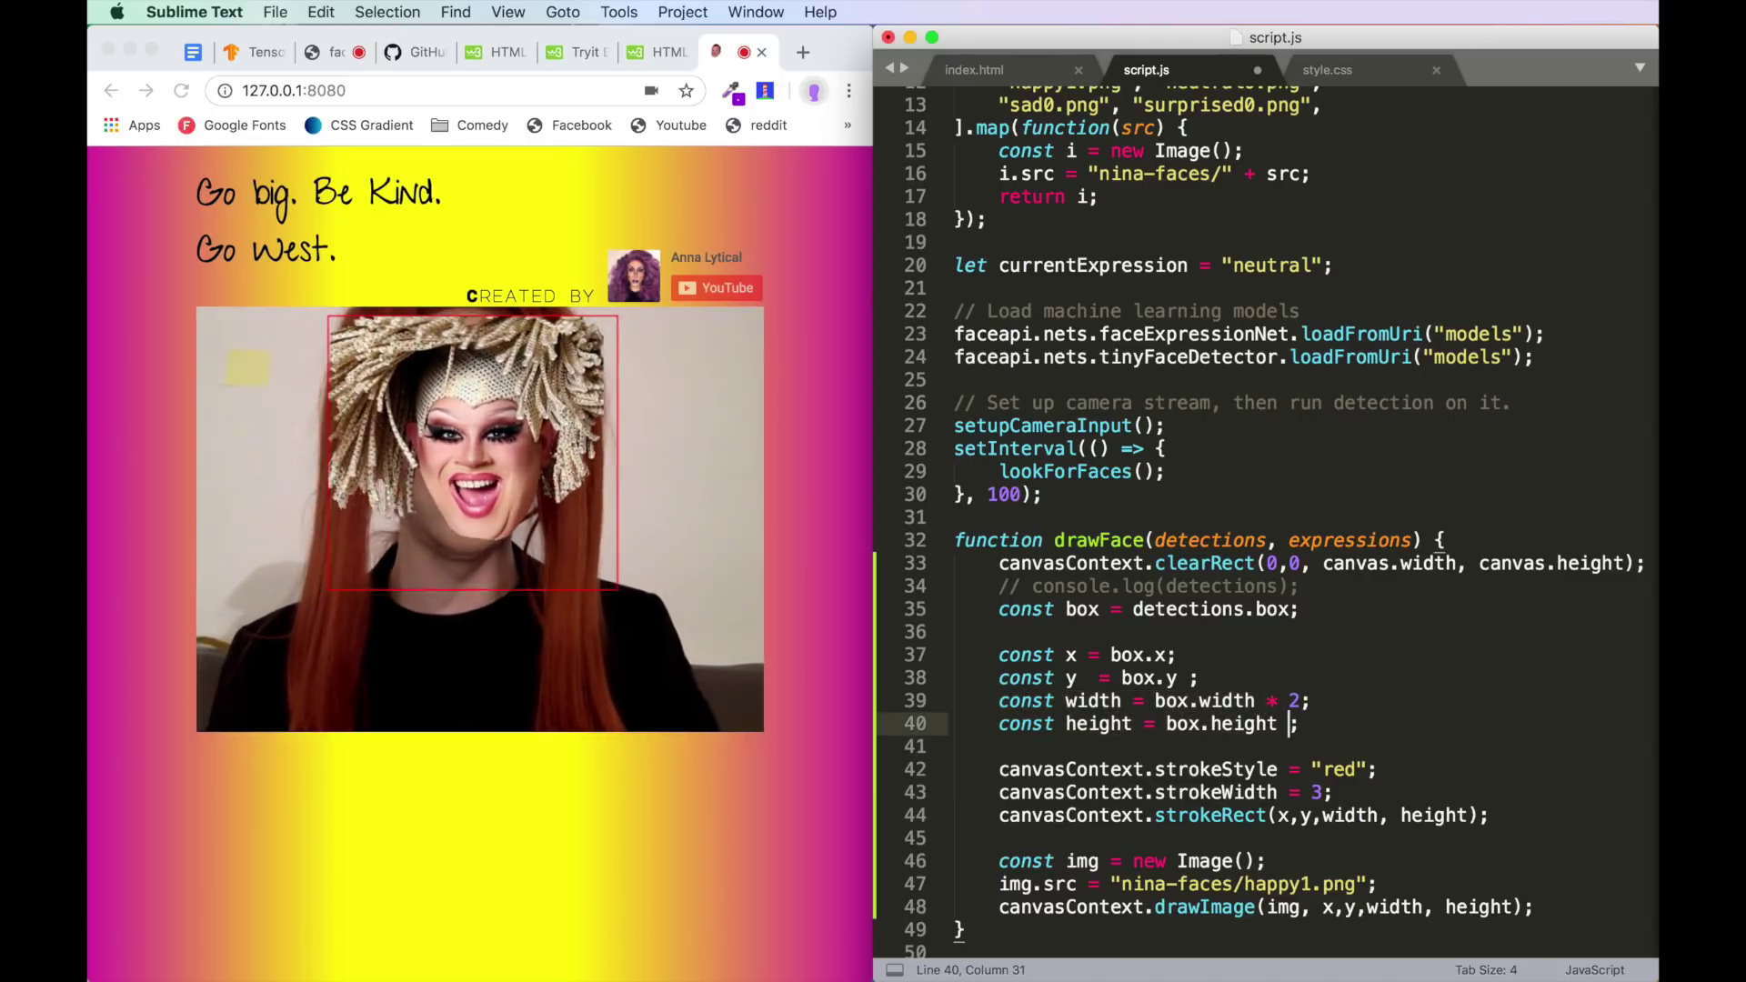
key("super+s")
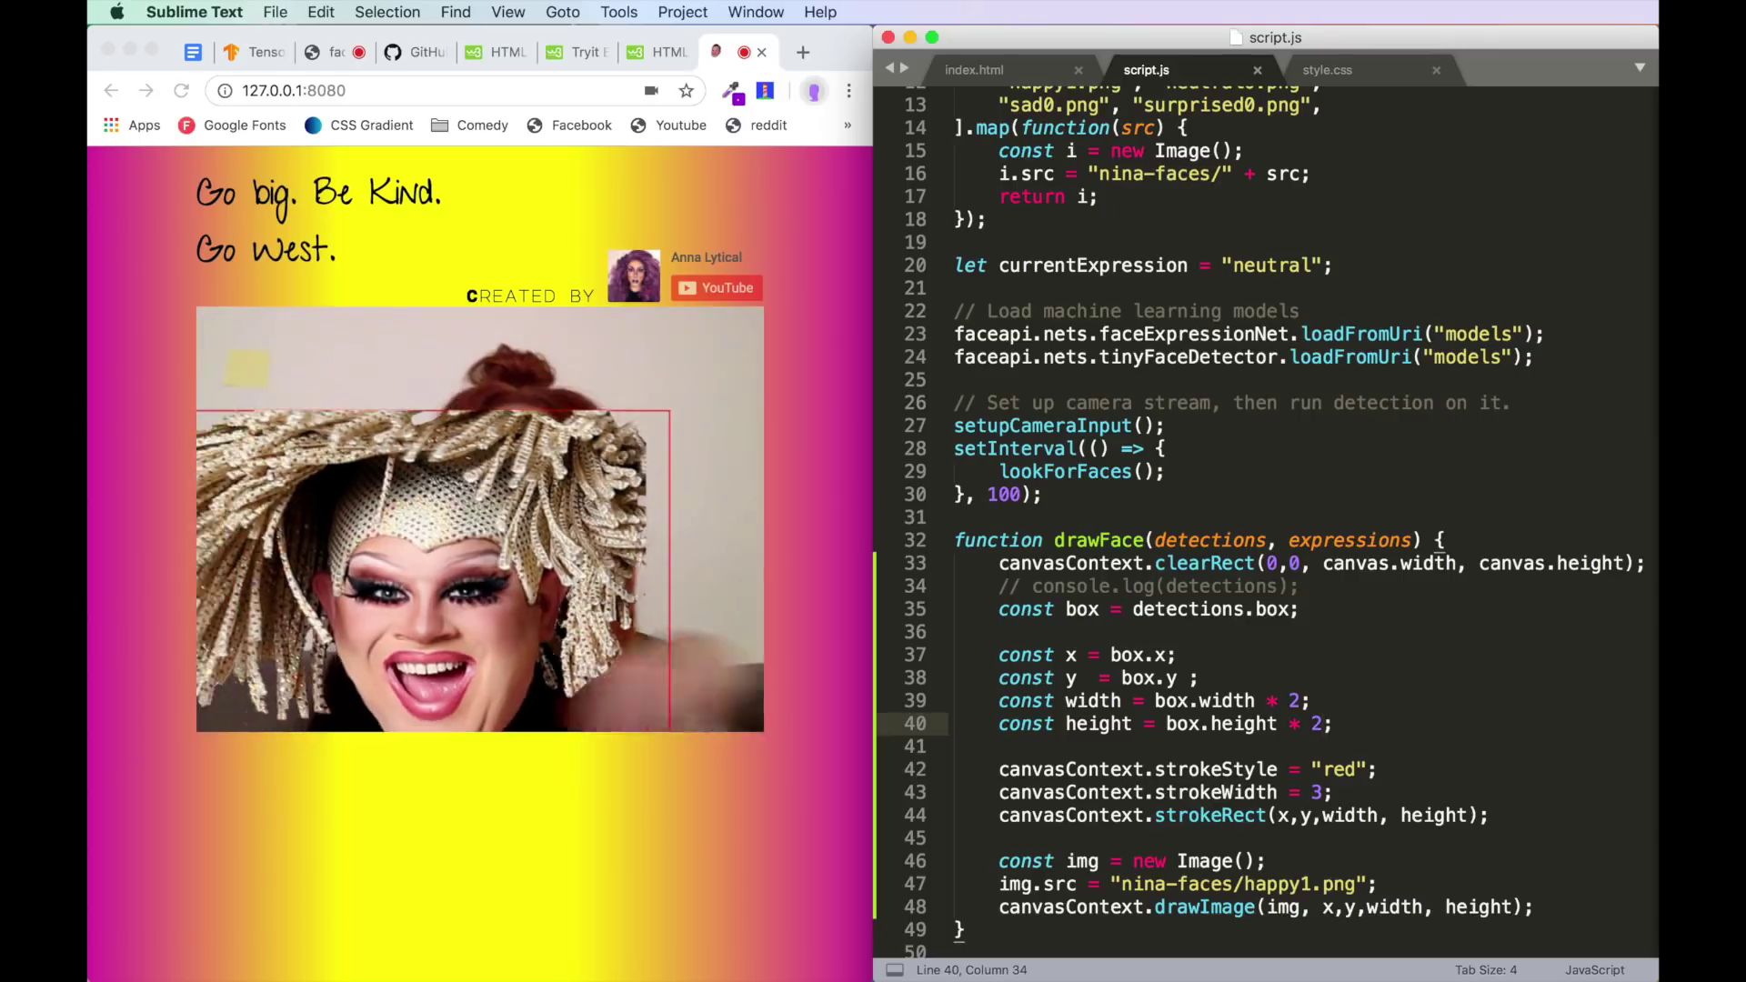
- Cut the width and height declaration lines
key("shift+Up")
key("super+l")
key("super+x")
- Paste the width and height declarations above the x line
key("Up")
key("Up")
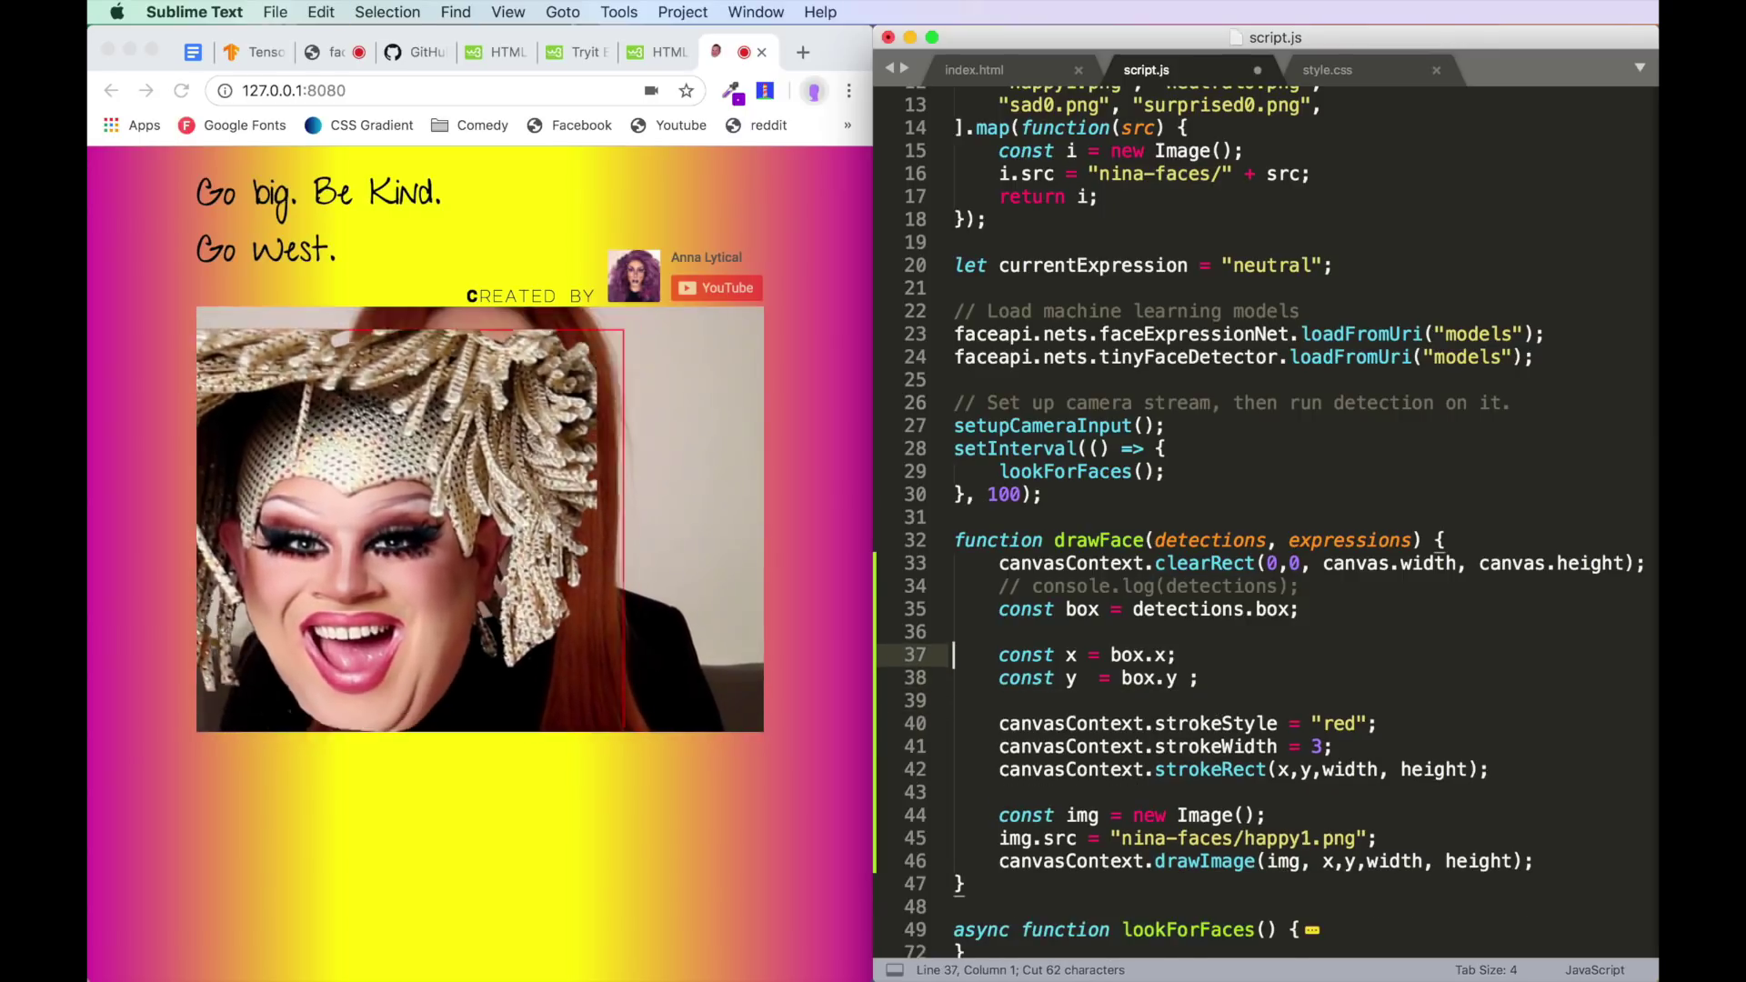
key("Return")
key("Up")
key("super+v")
key("BackSpace")
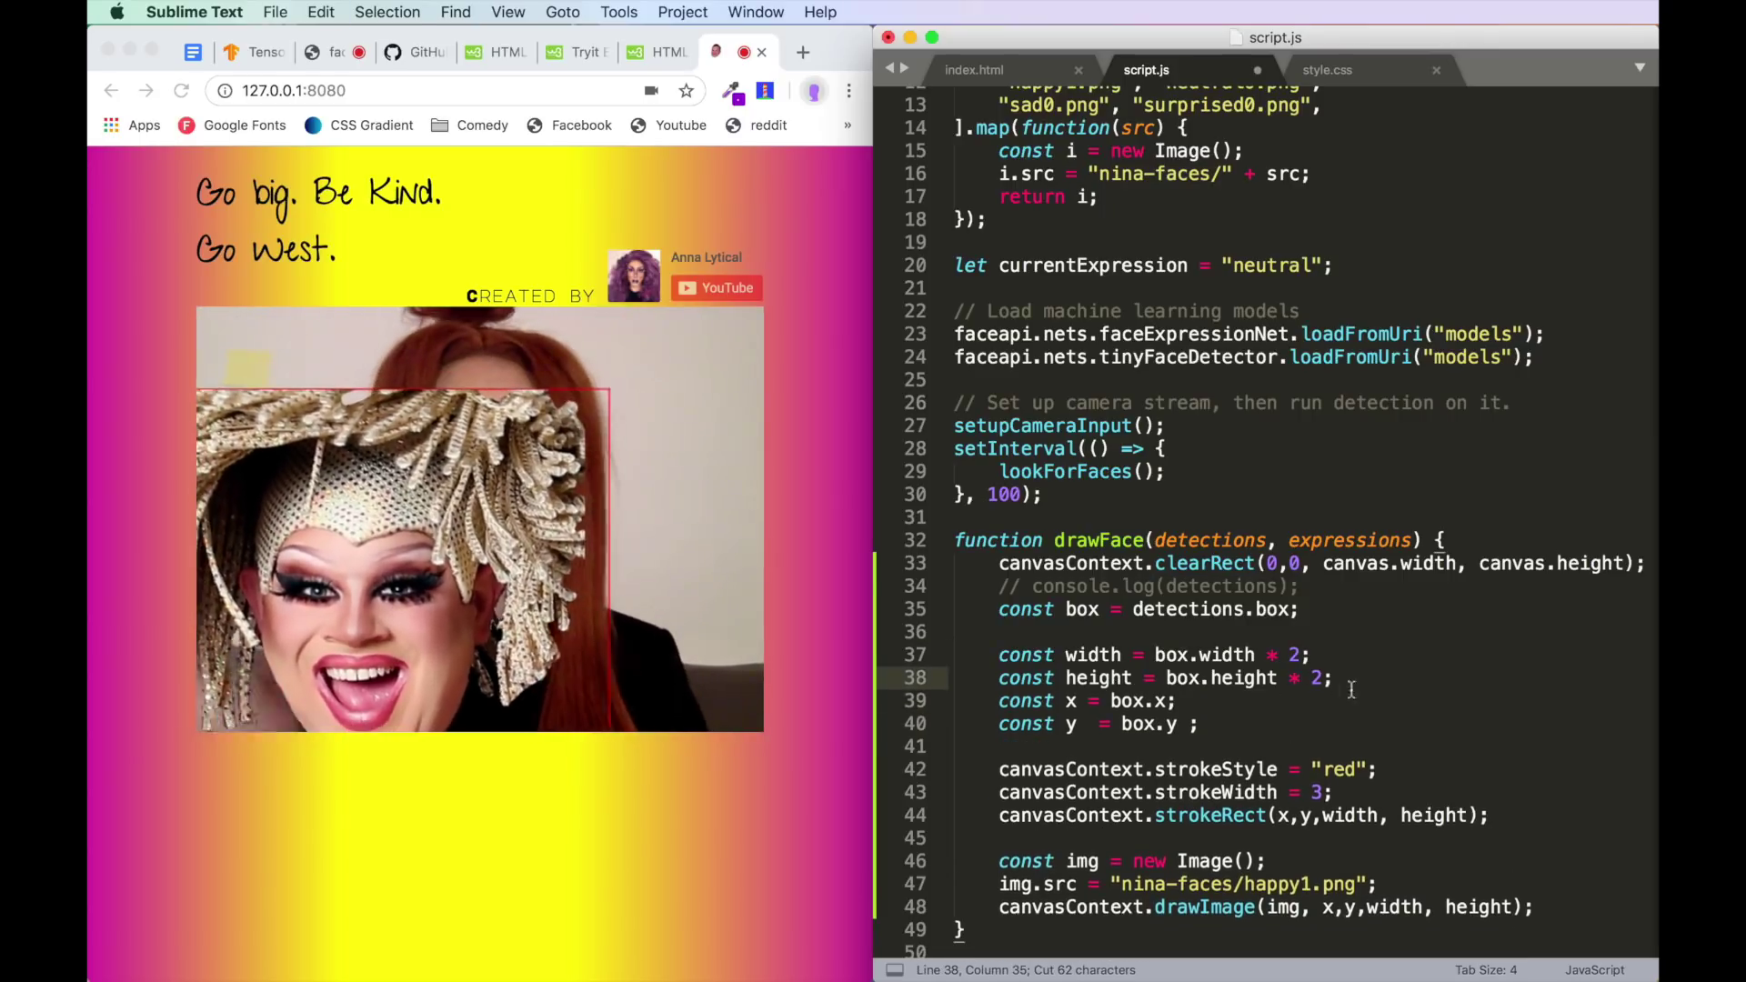
- Offset x by width/4 and y by height/4 to centre the image, and save
left_click(1171, 701)
type("- ")
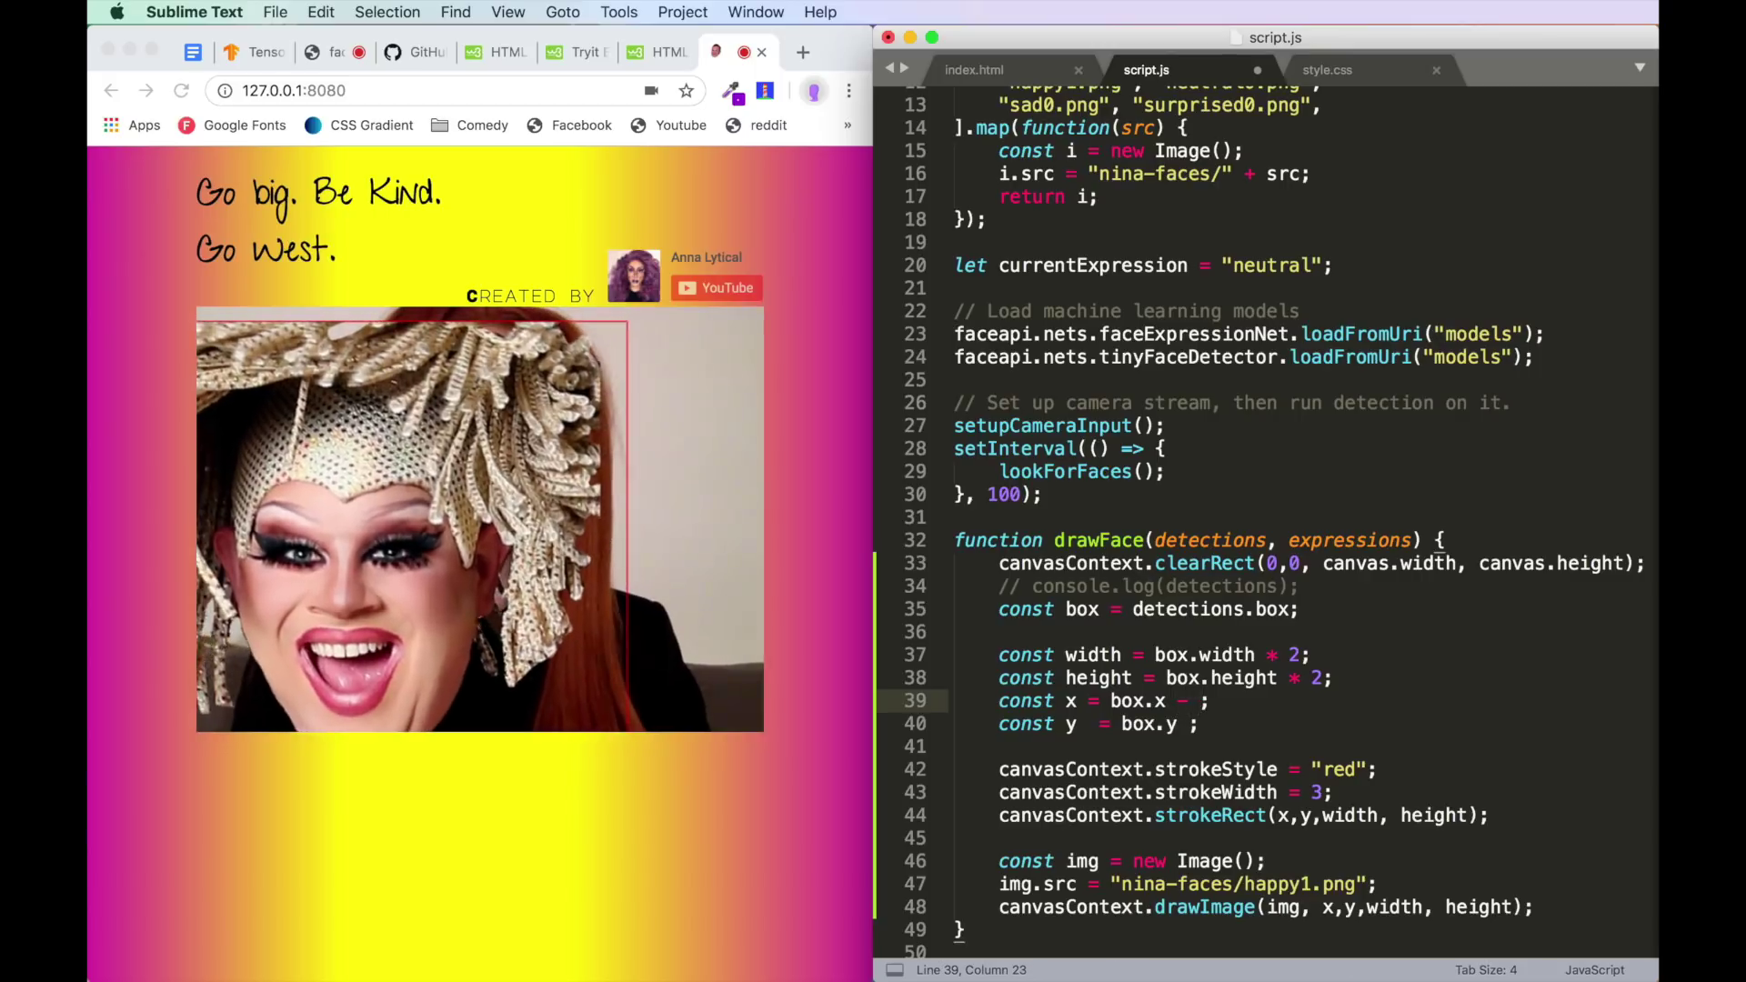
type("width/4")
key("Down")
key("Left")
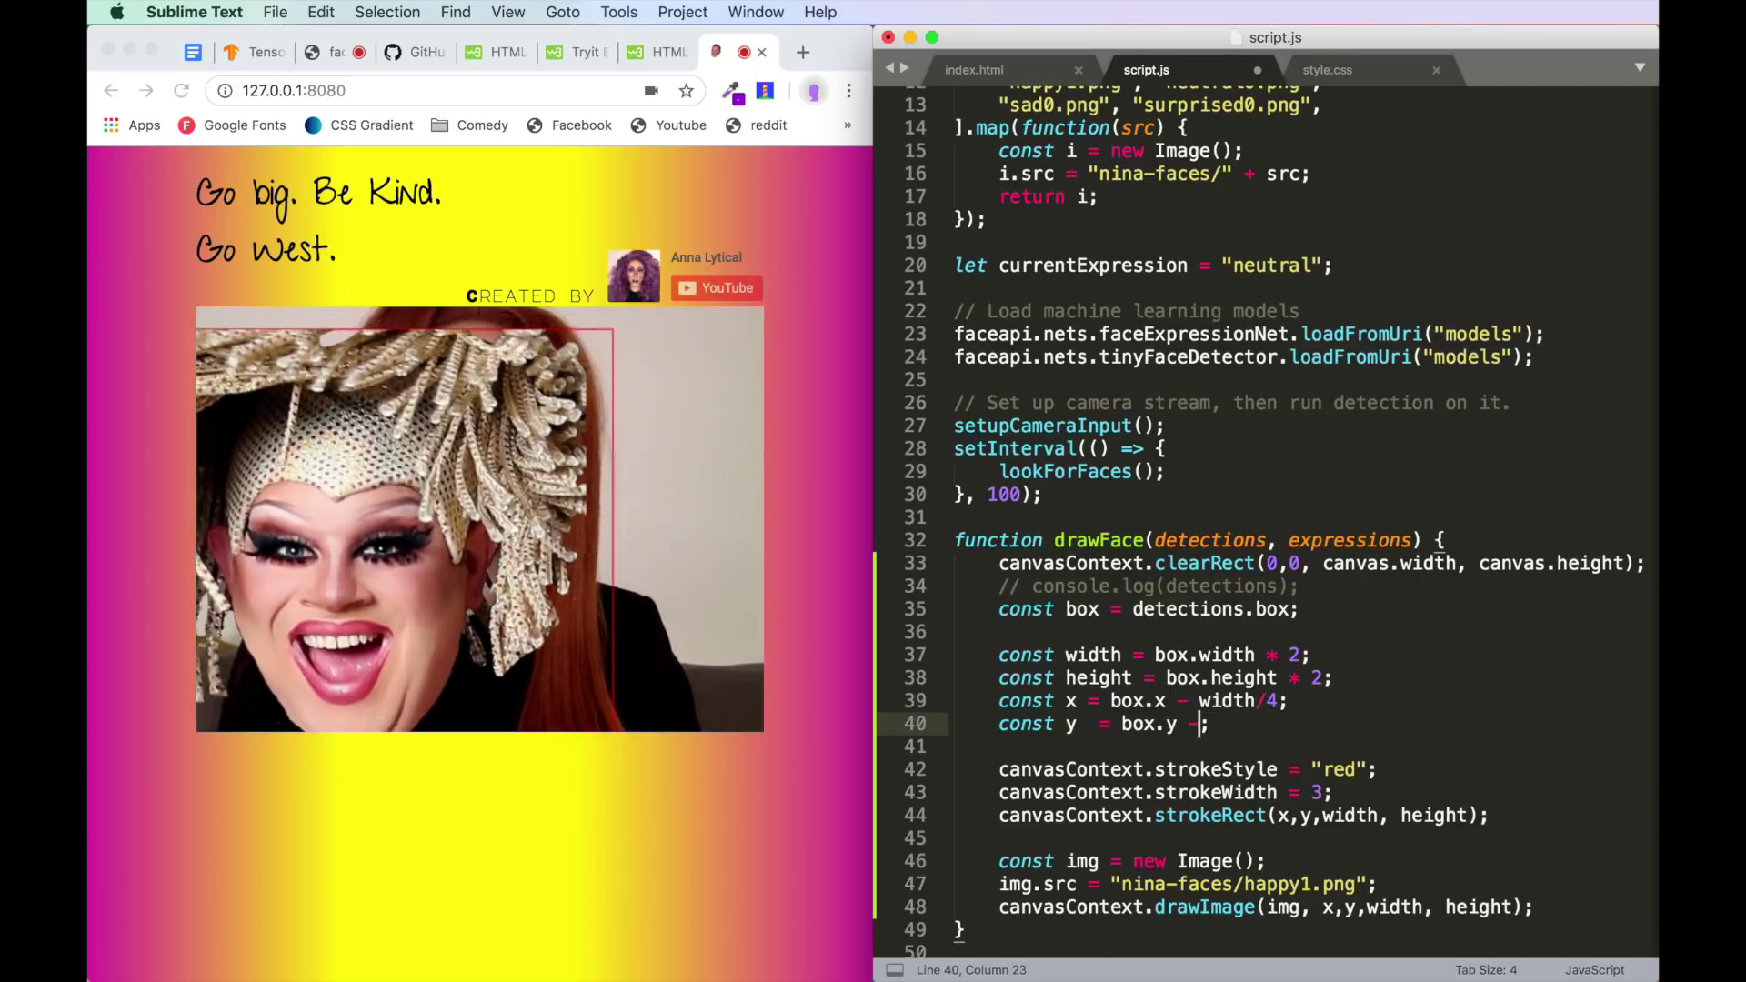
type("height/4")
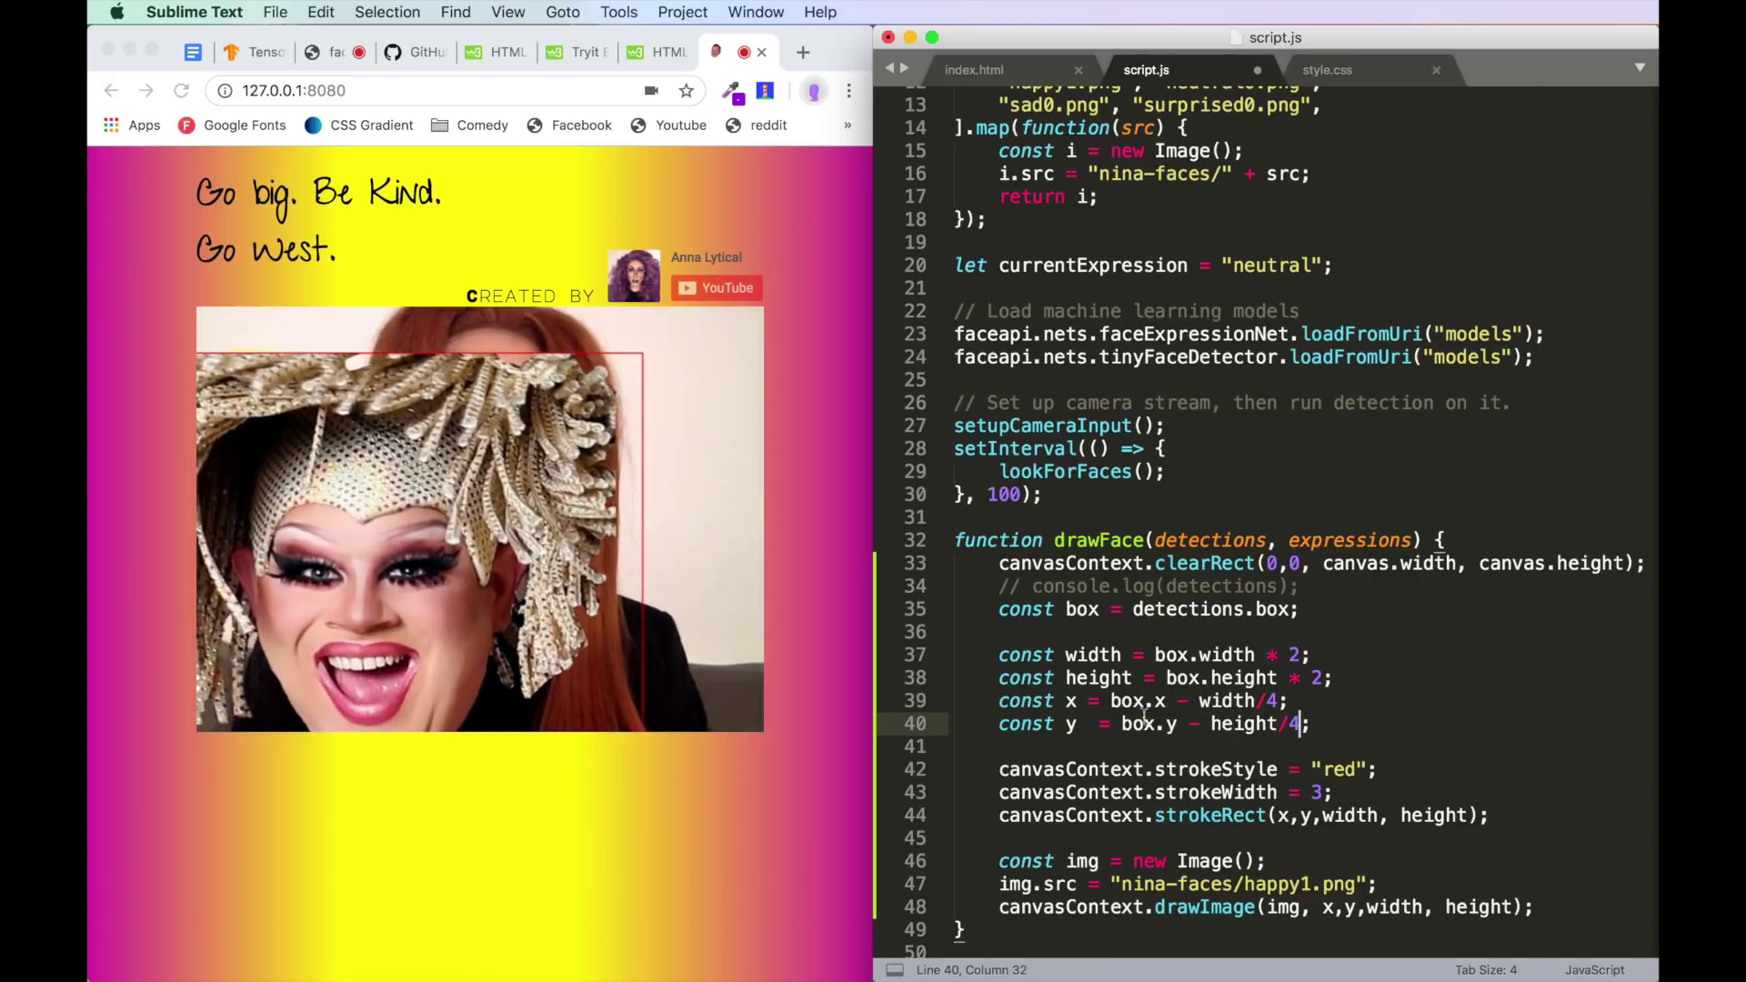
left_click(1314, 708)
key("cmd+s")
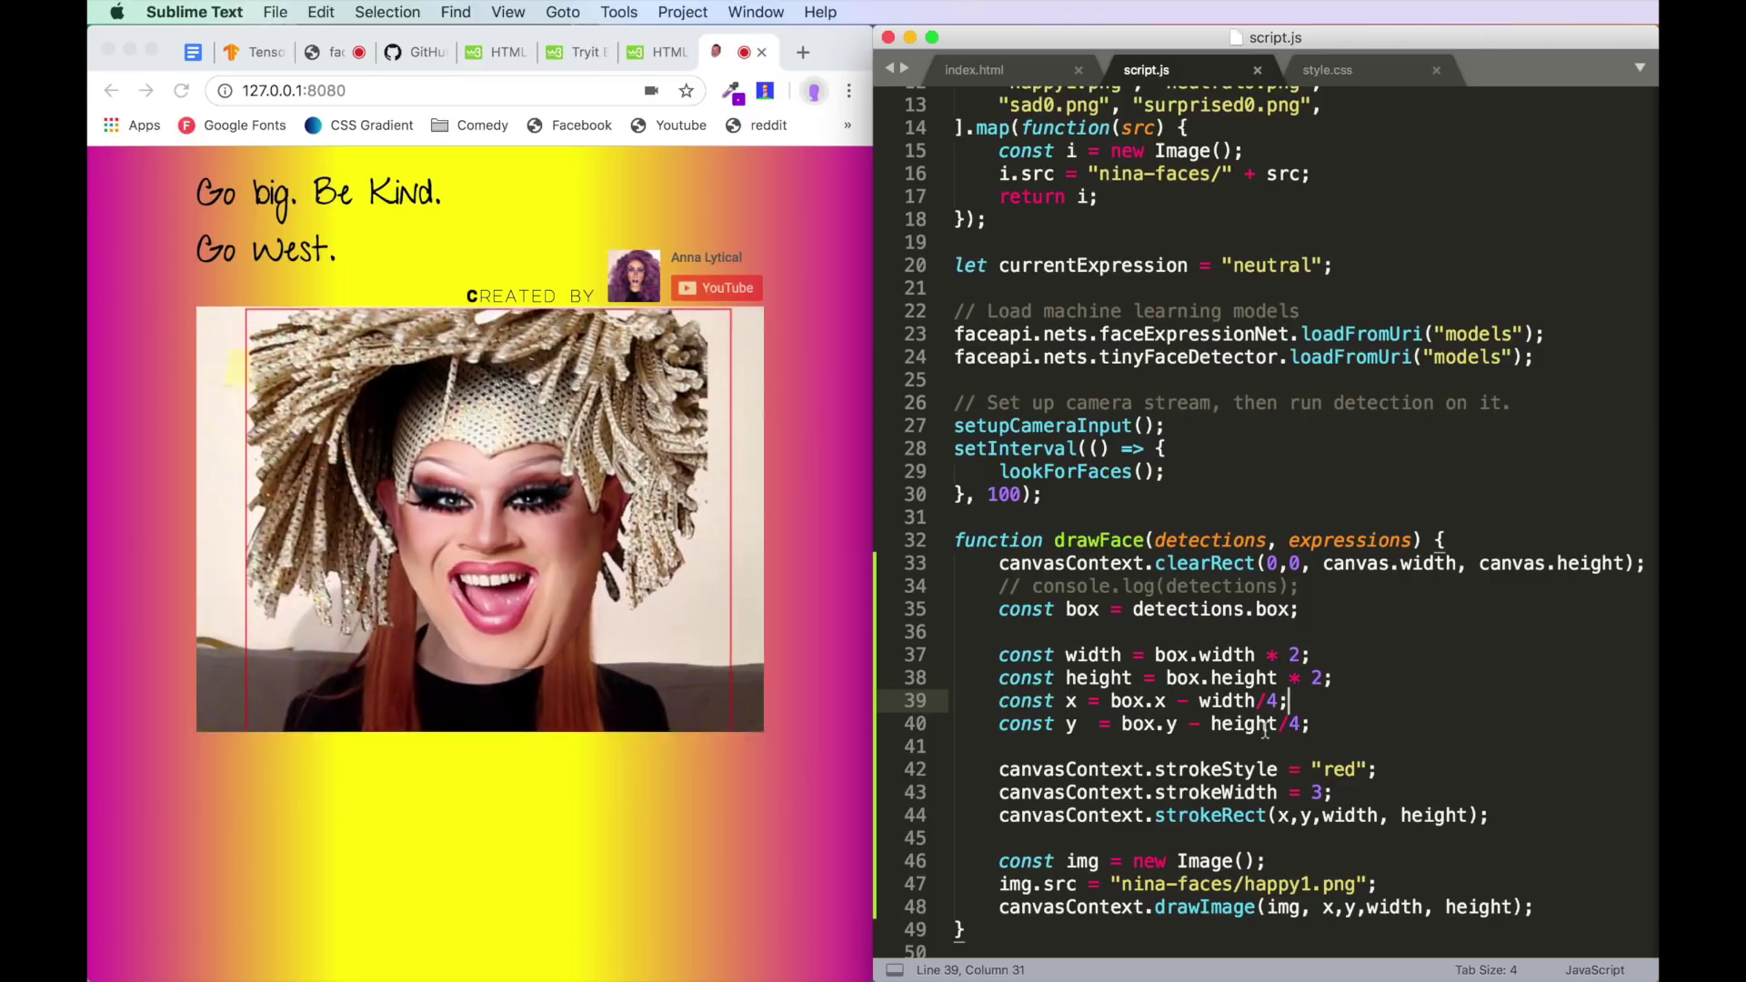
left_click(1161, 907)
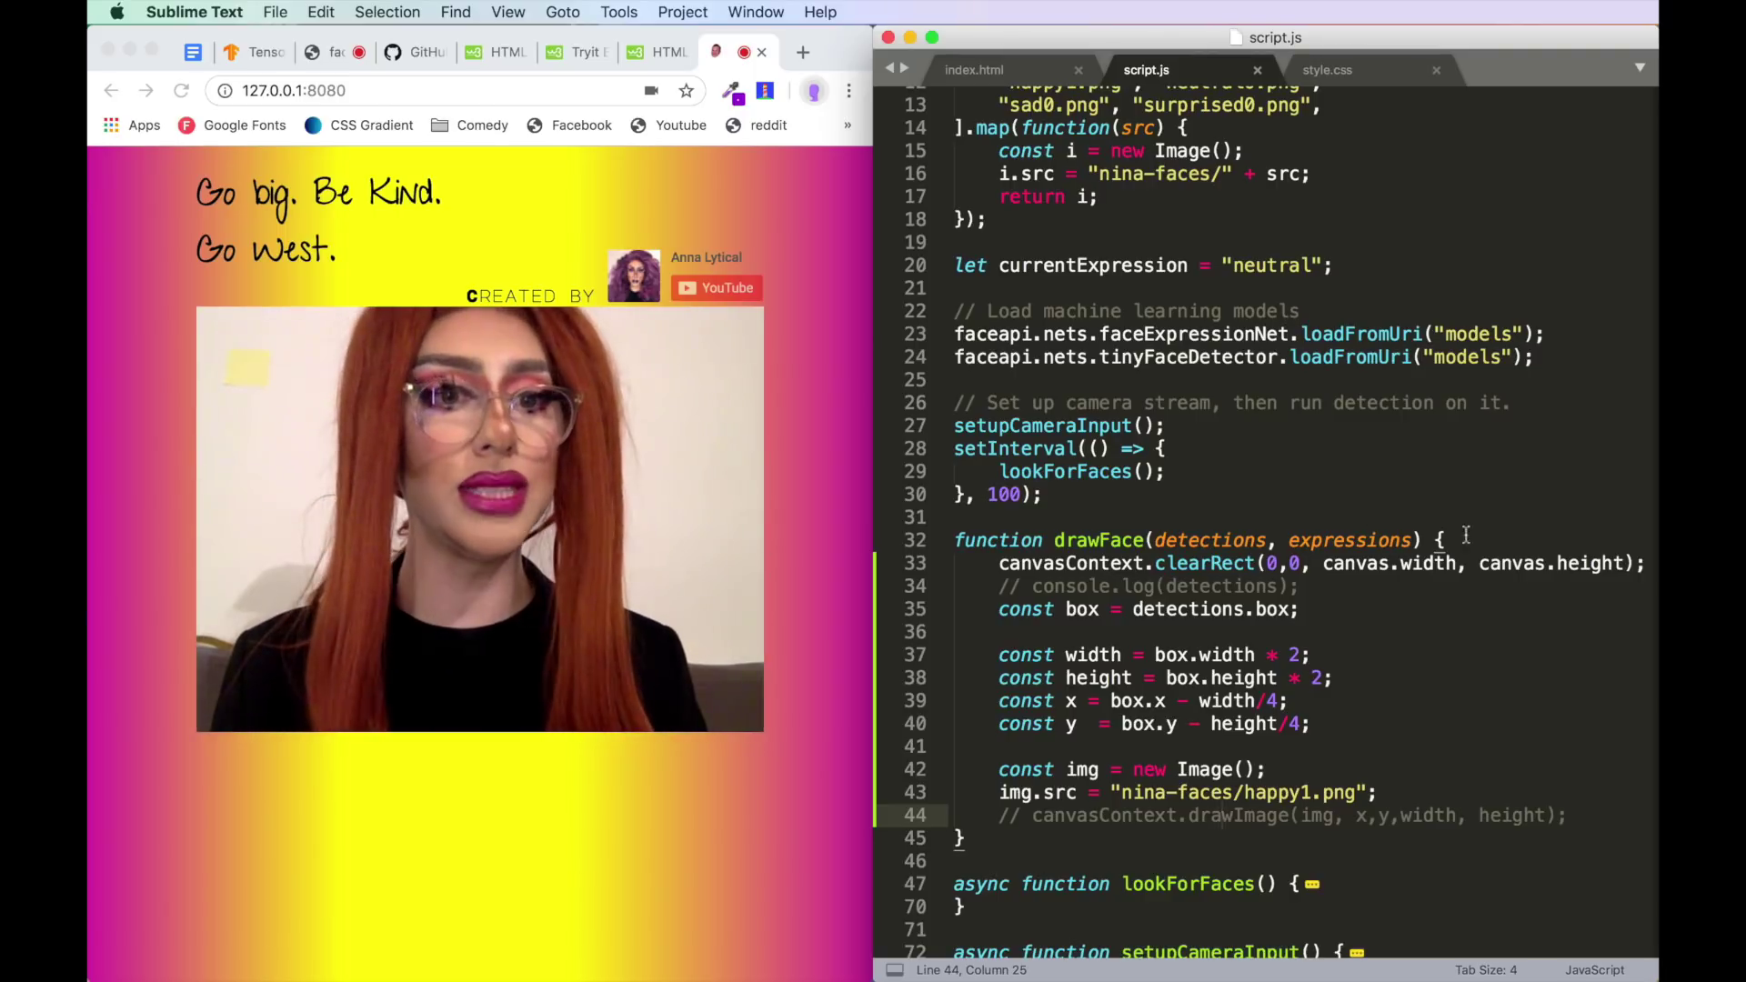
- Delete drawFace's commented-out detections console.log and open a new line after const y
double_click(1383, 541)
triple_click(1160, 586)
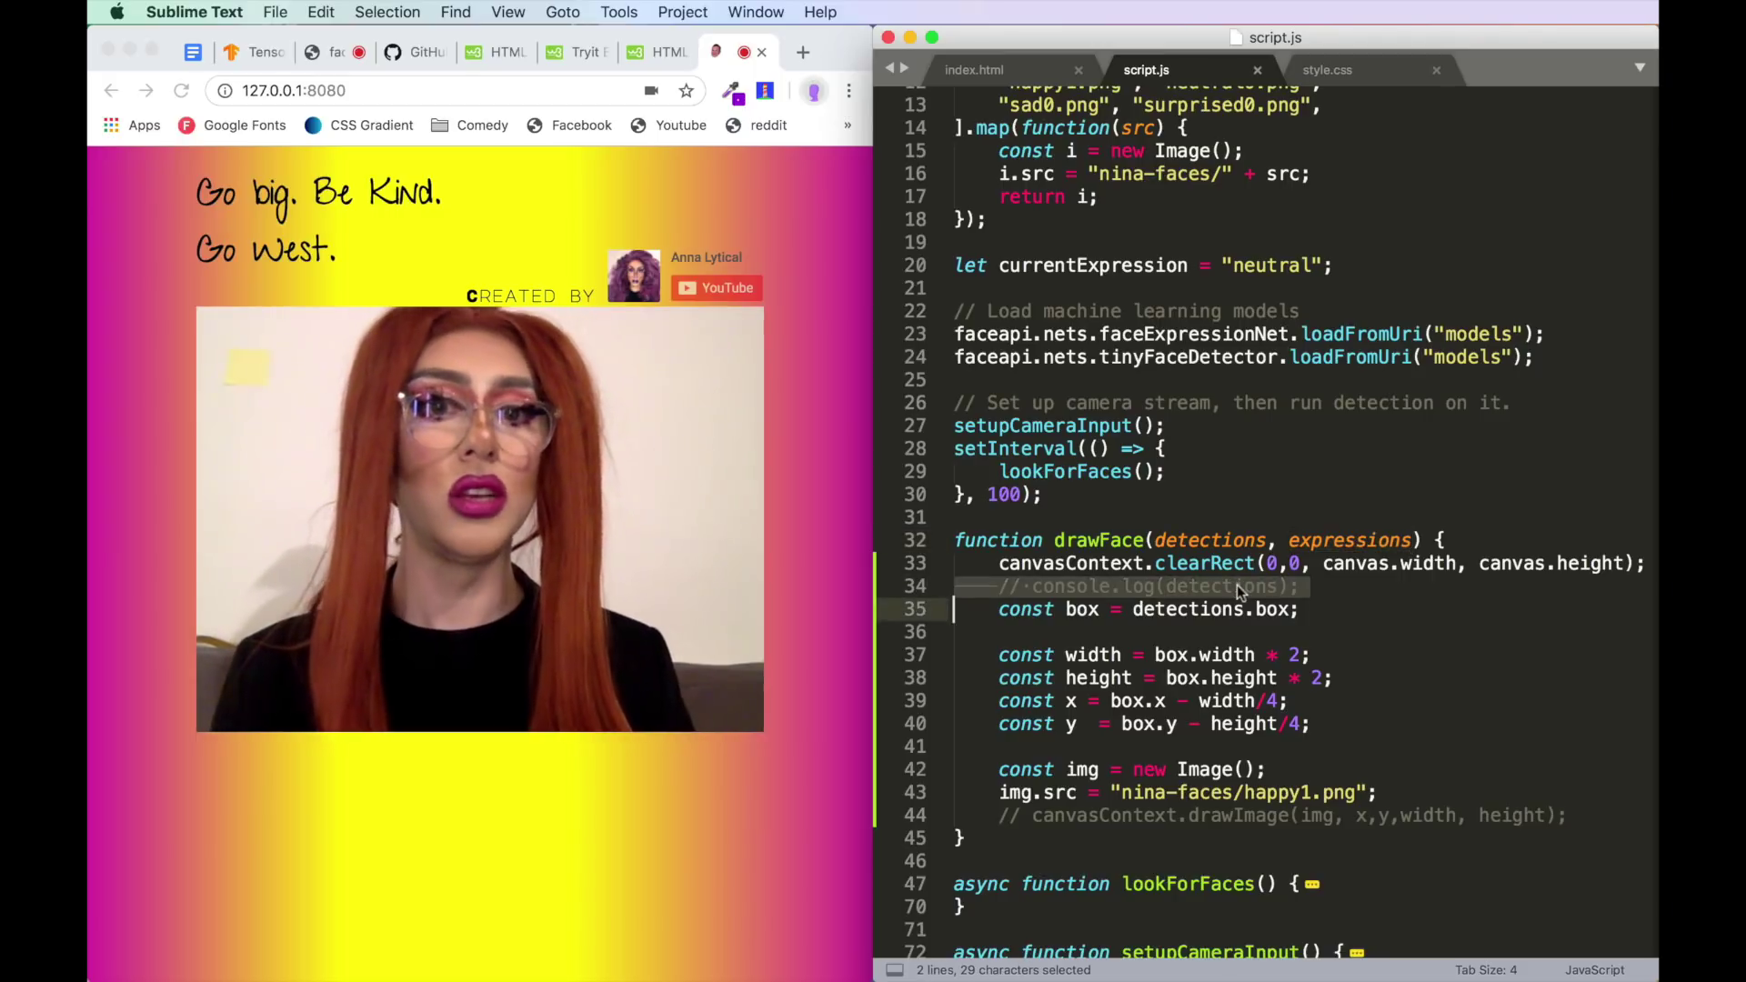
double_click(1099, 542)
double_click(1213, 542)
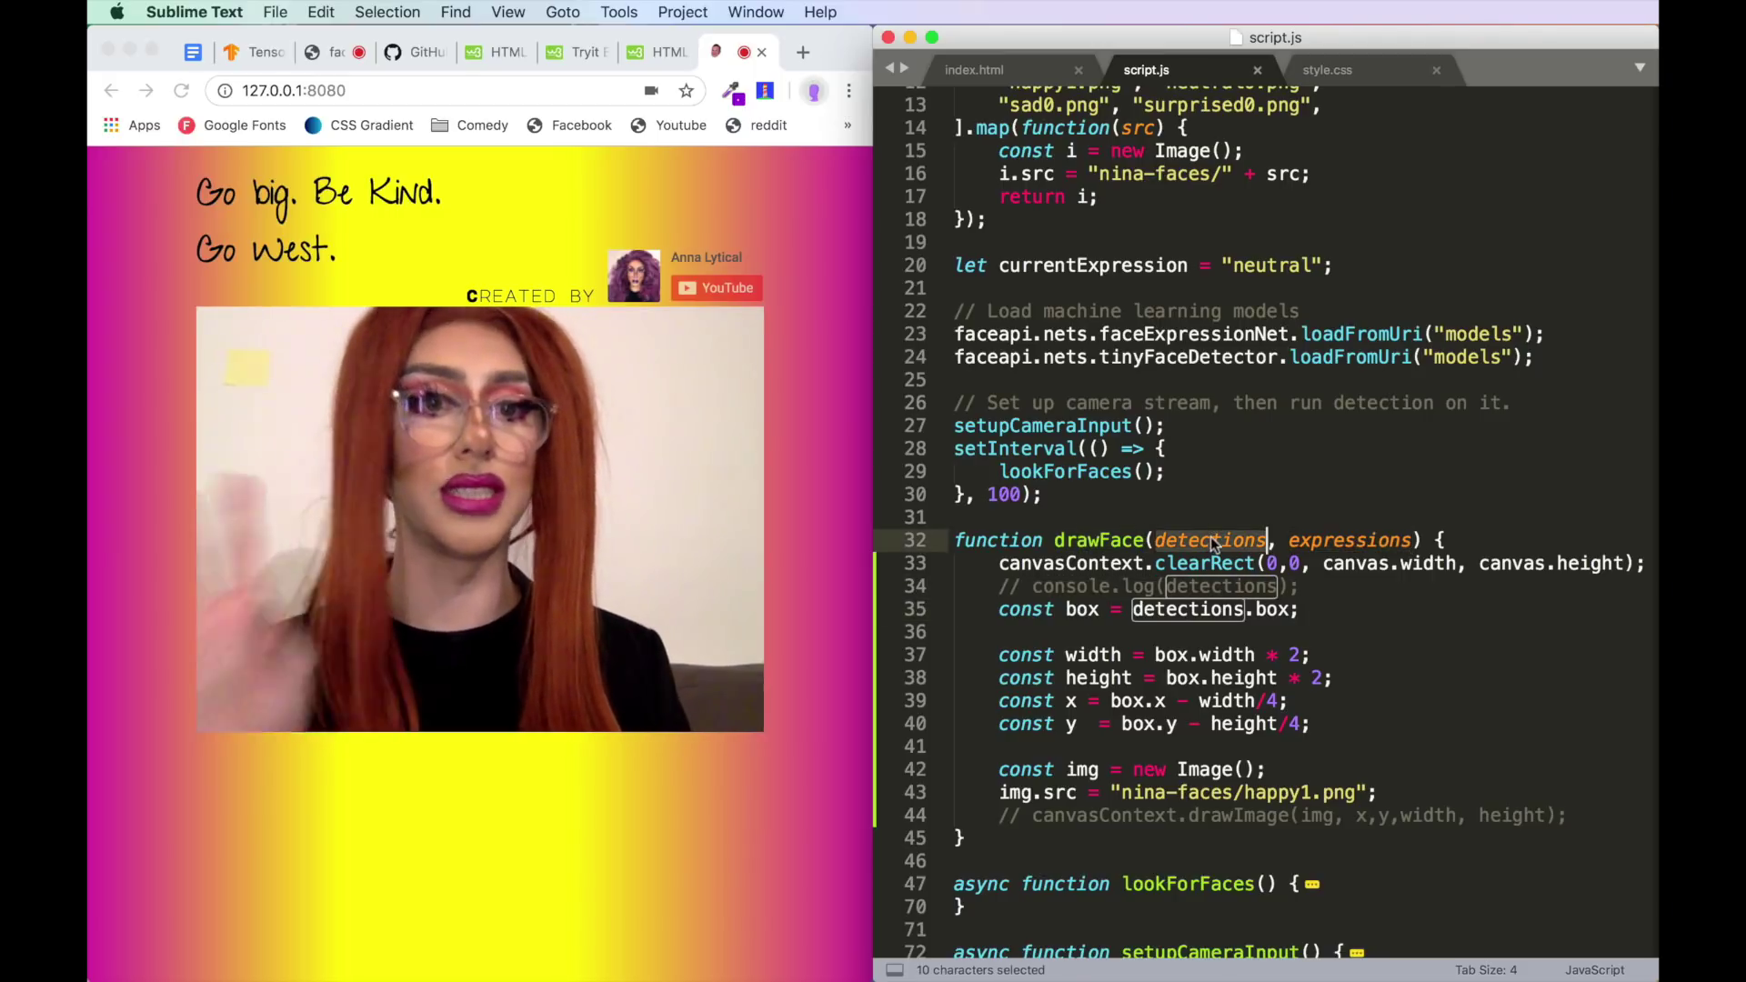
triple_click(1241, 587)
key("BackSpace")
left_click(1314, 699)
key("Return")
key("Return")
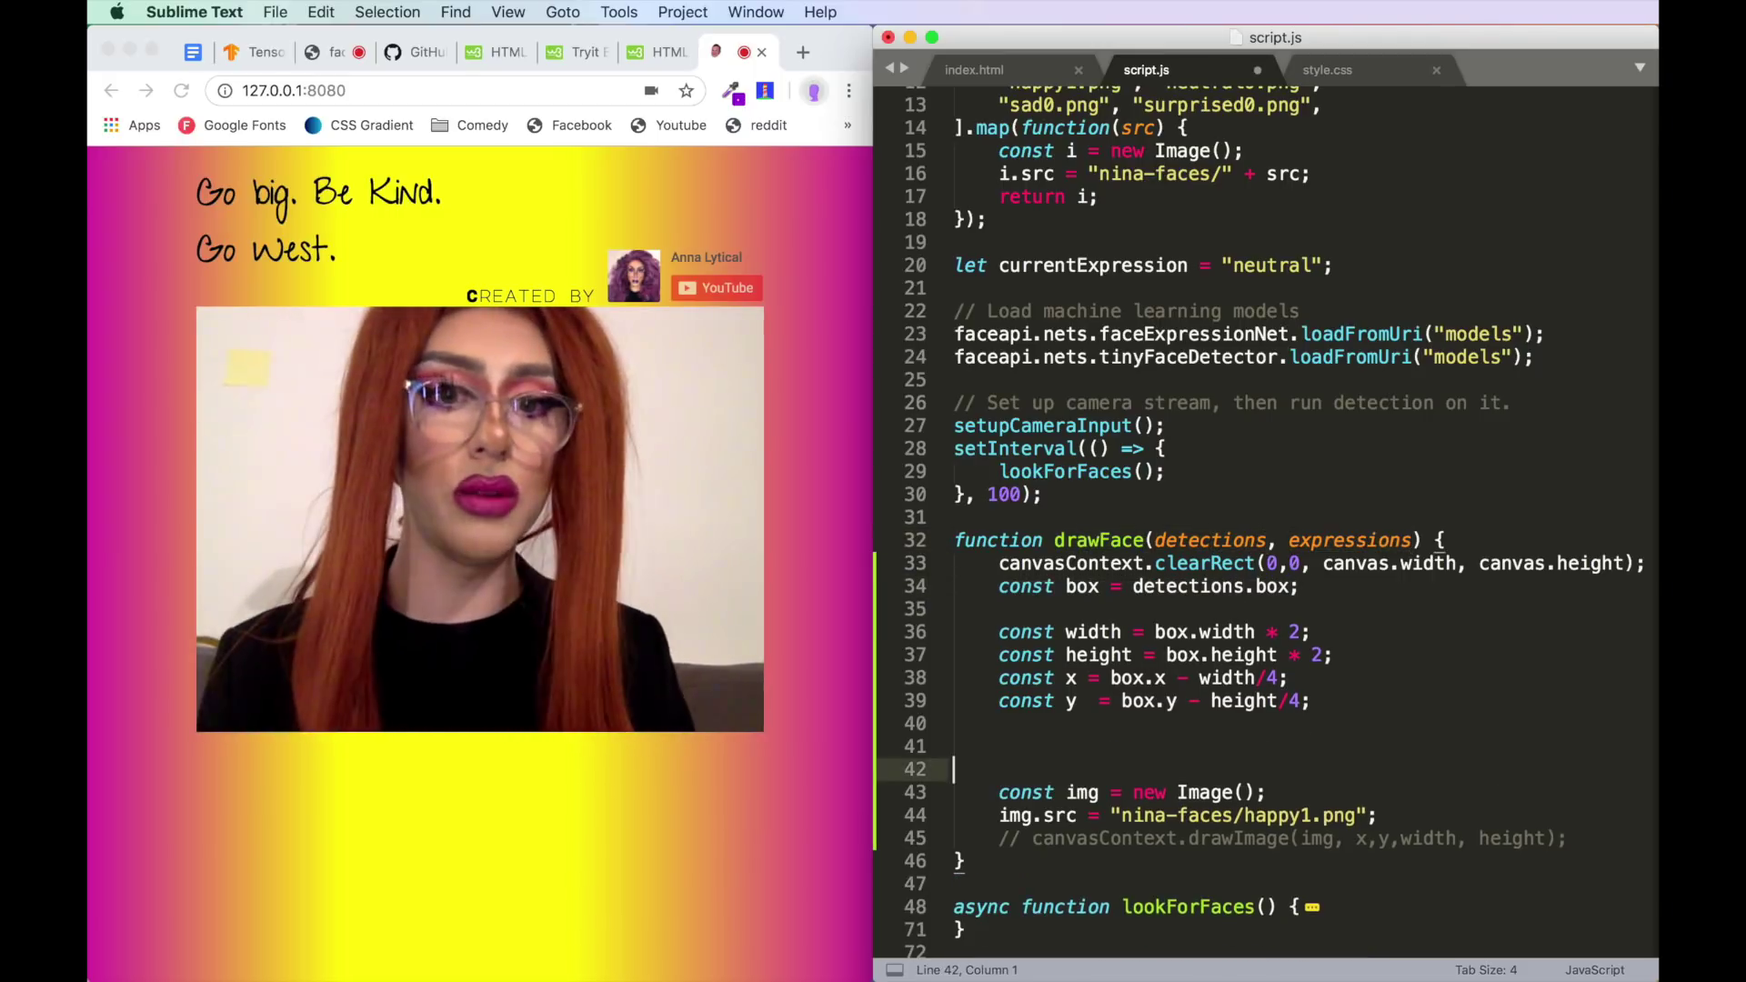
type("console.log(expressions);")
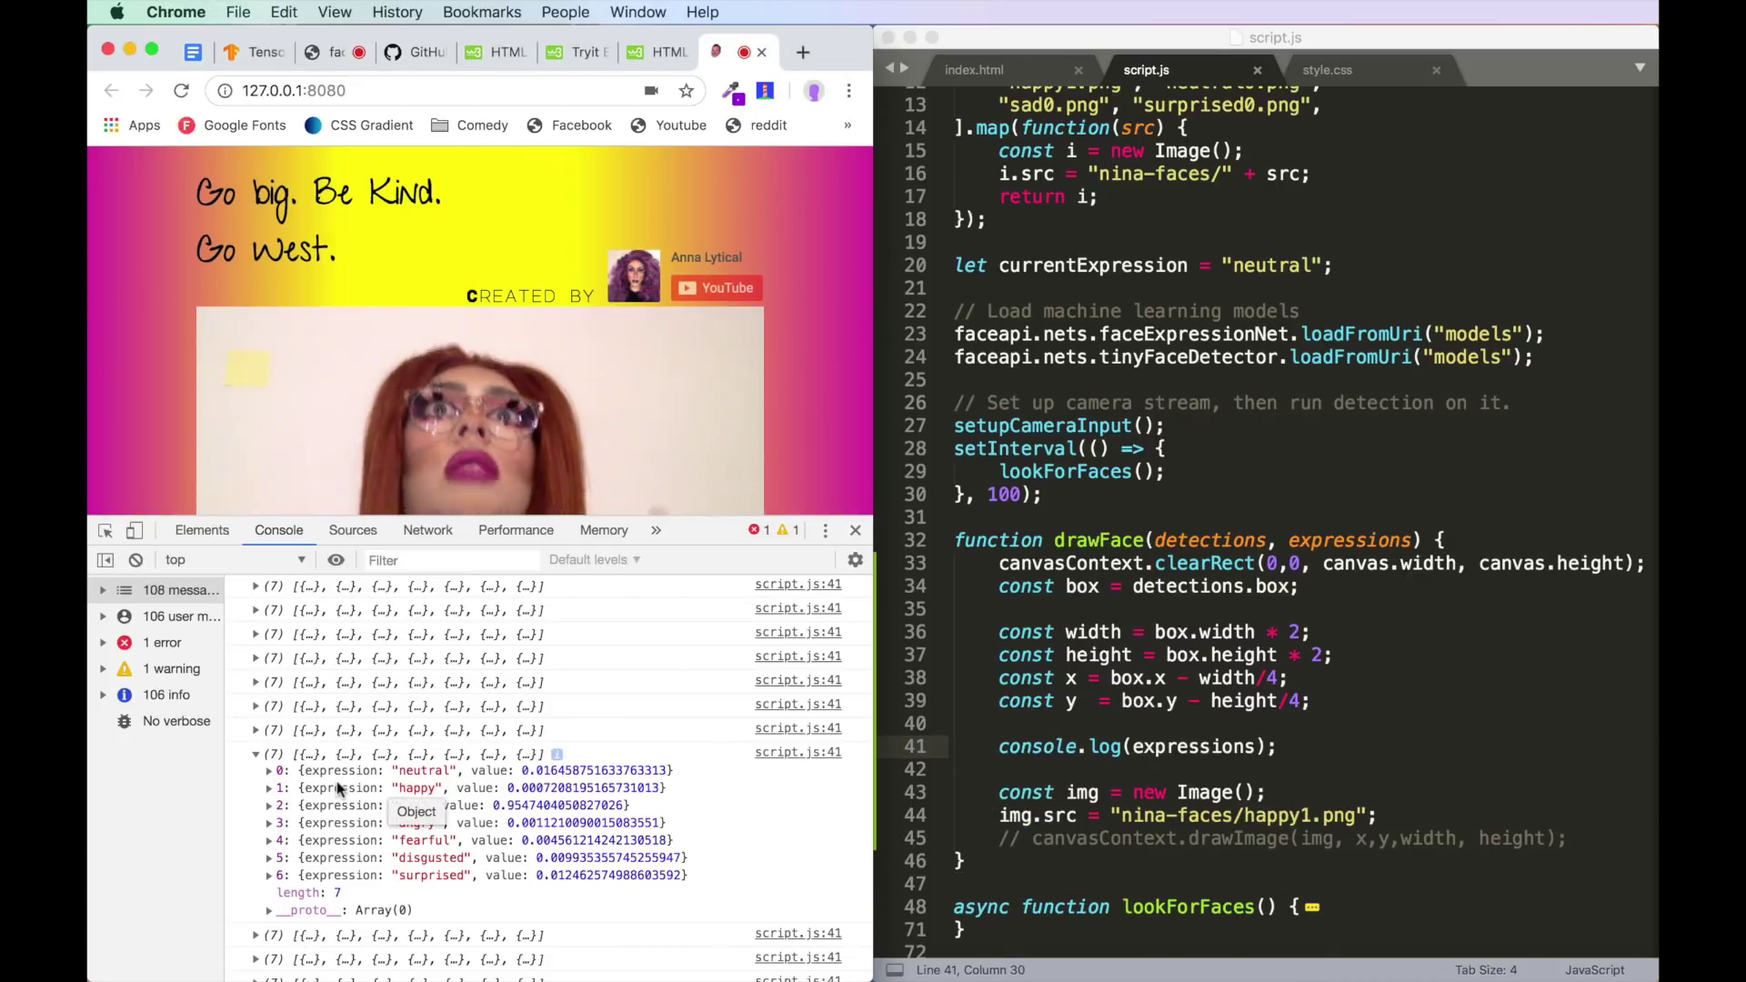
- Expand the logged expressions array in Chrome's console and examine the seven confidence scores
left_click_drag(300, 770, 343, 773)
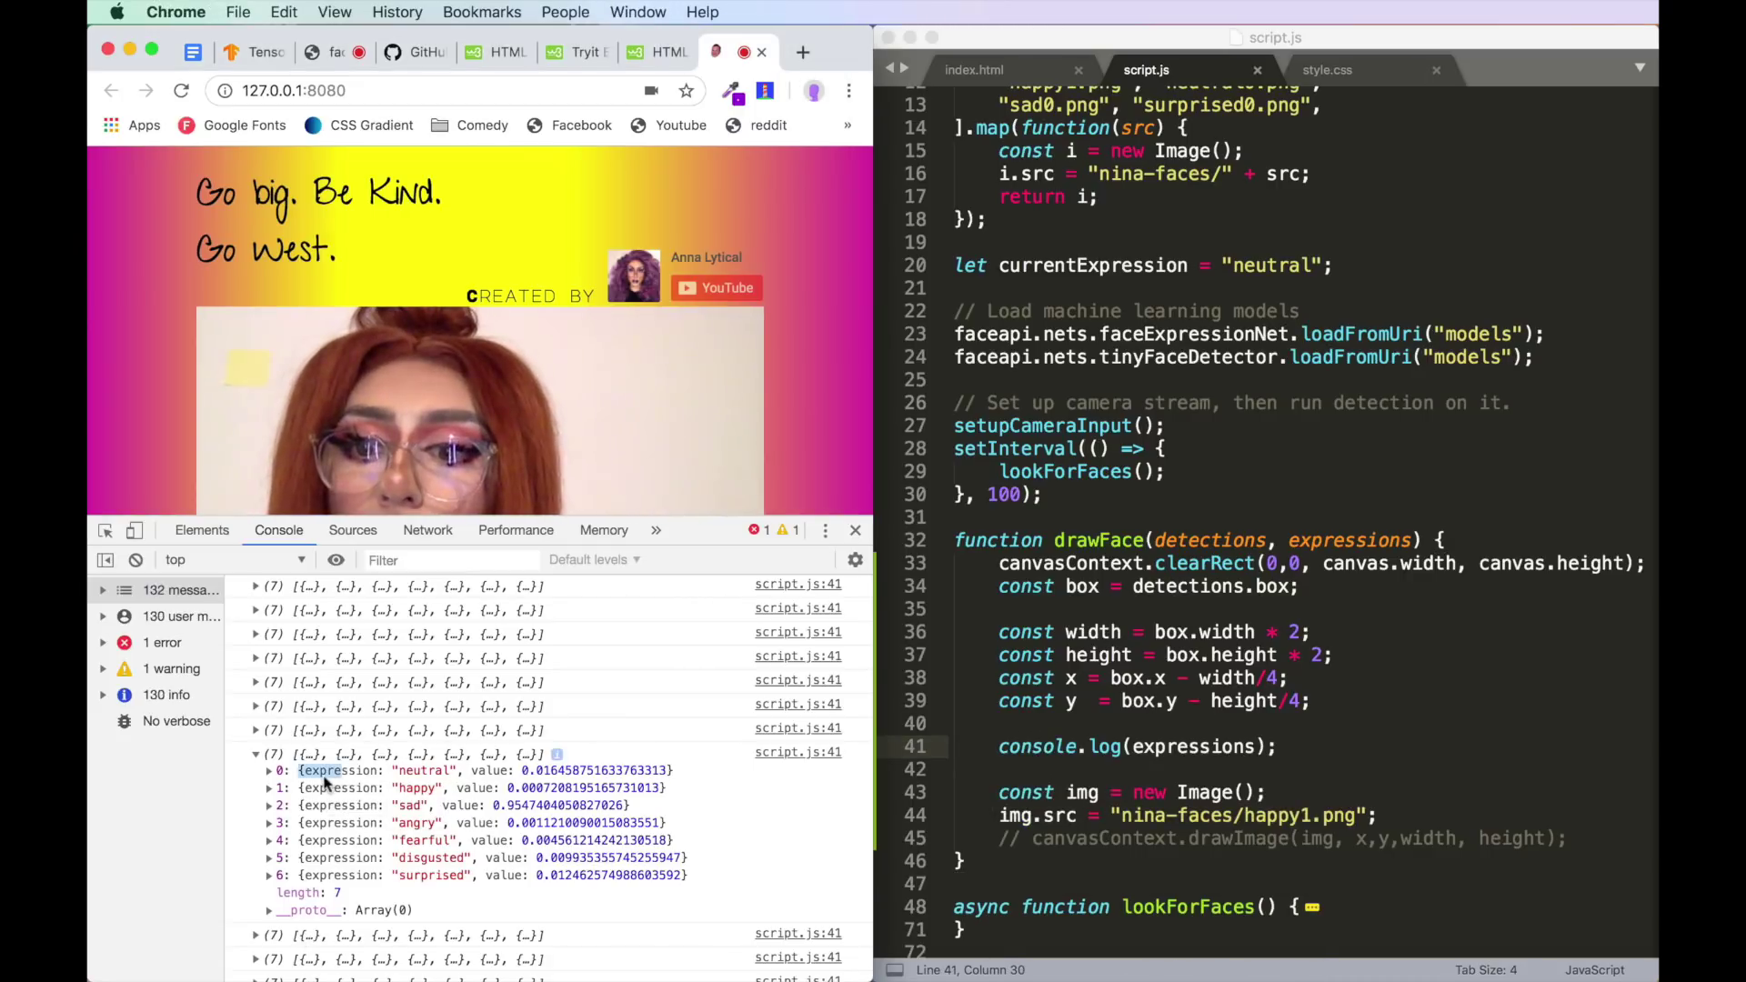
left_click(370, 774)
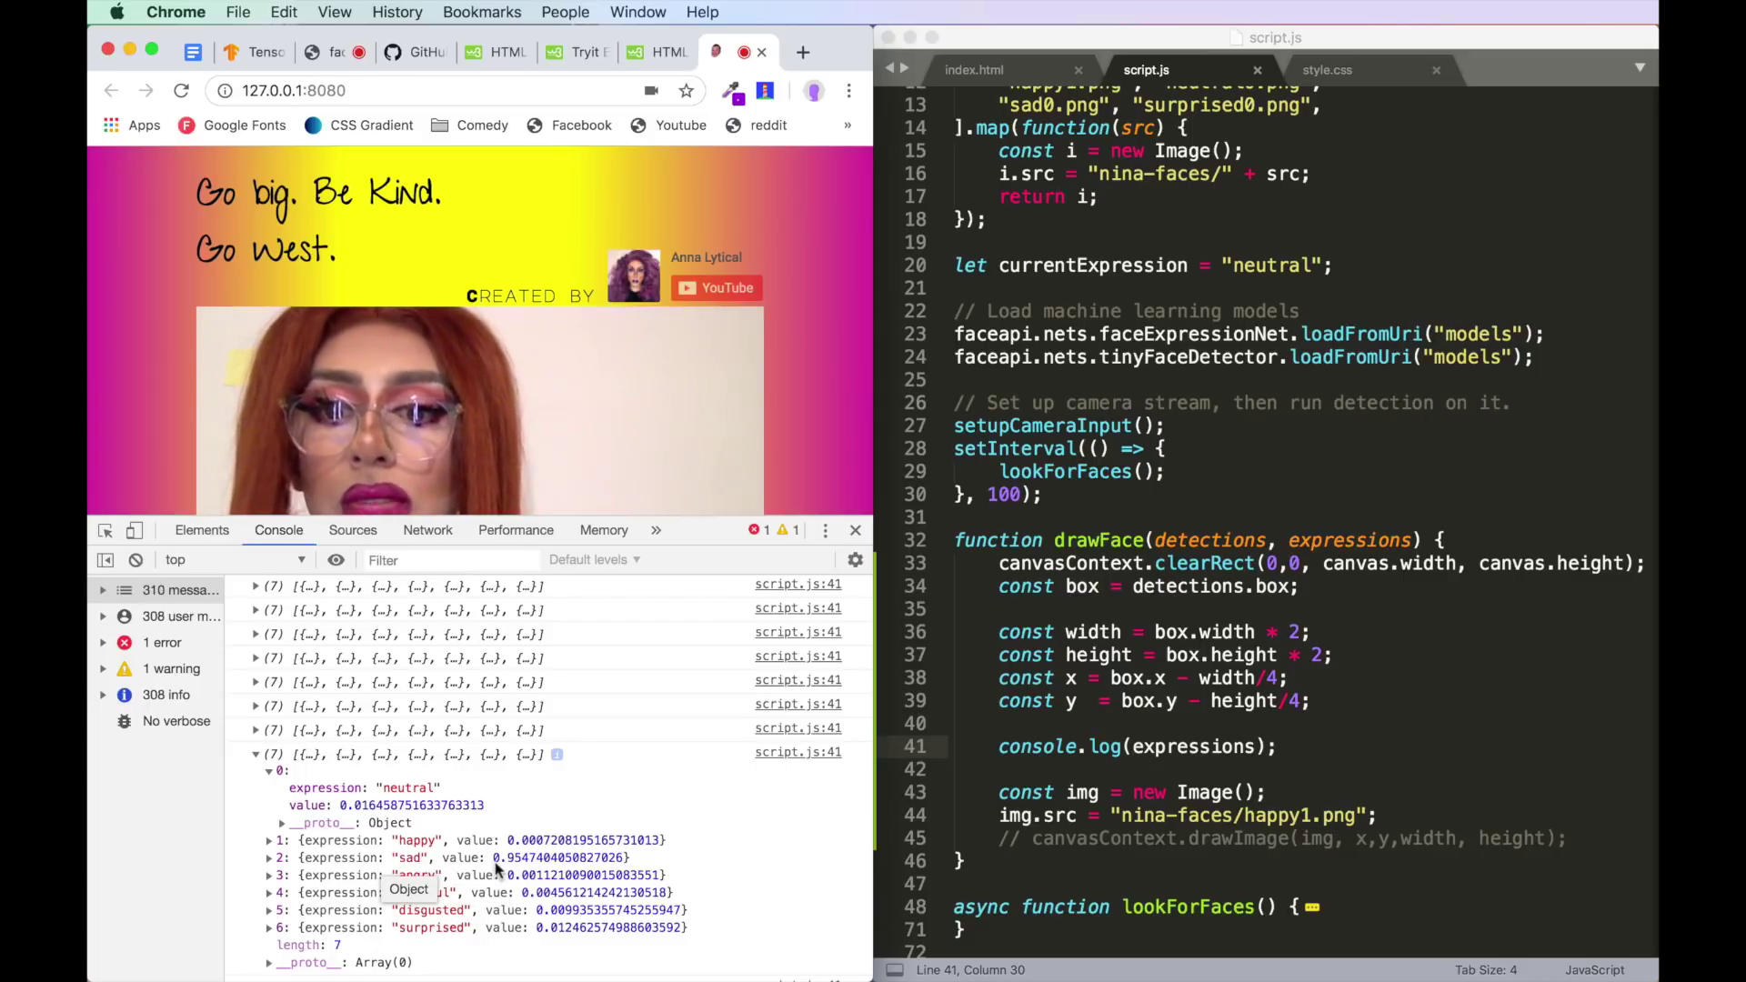
left_click_drag(383, 873, 682, 927)
left_click(660, 850)
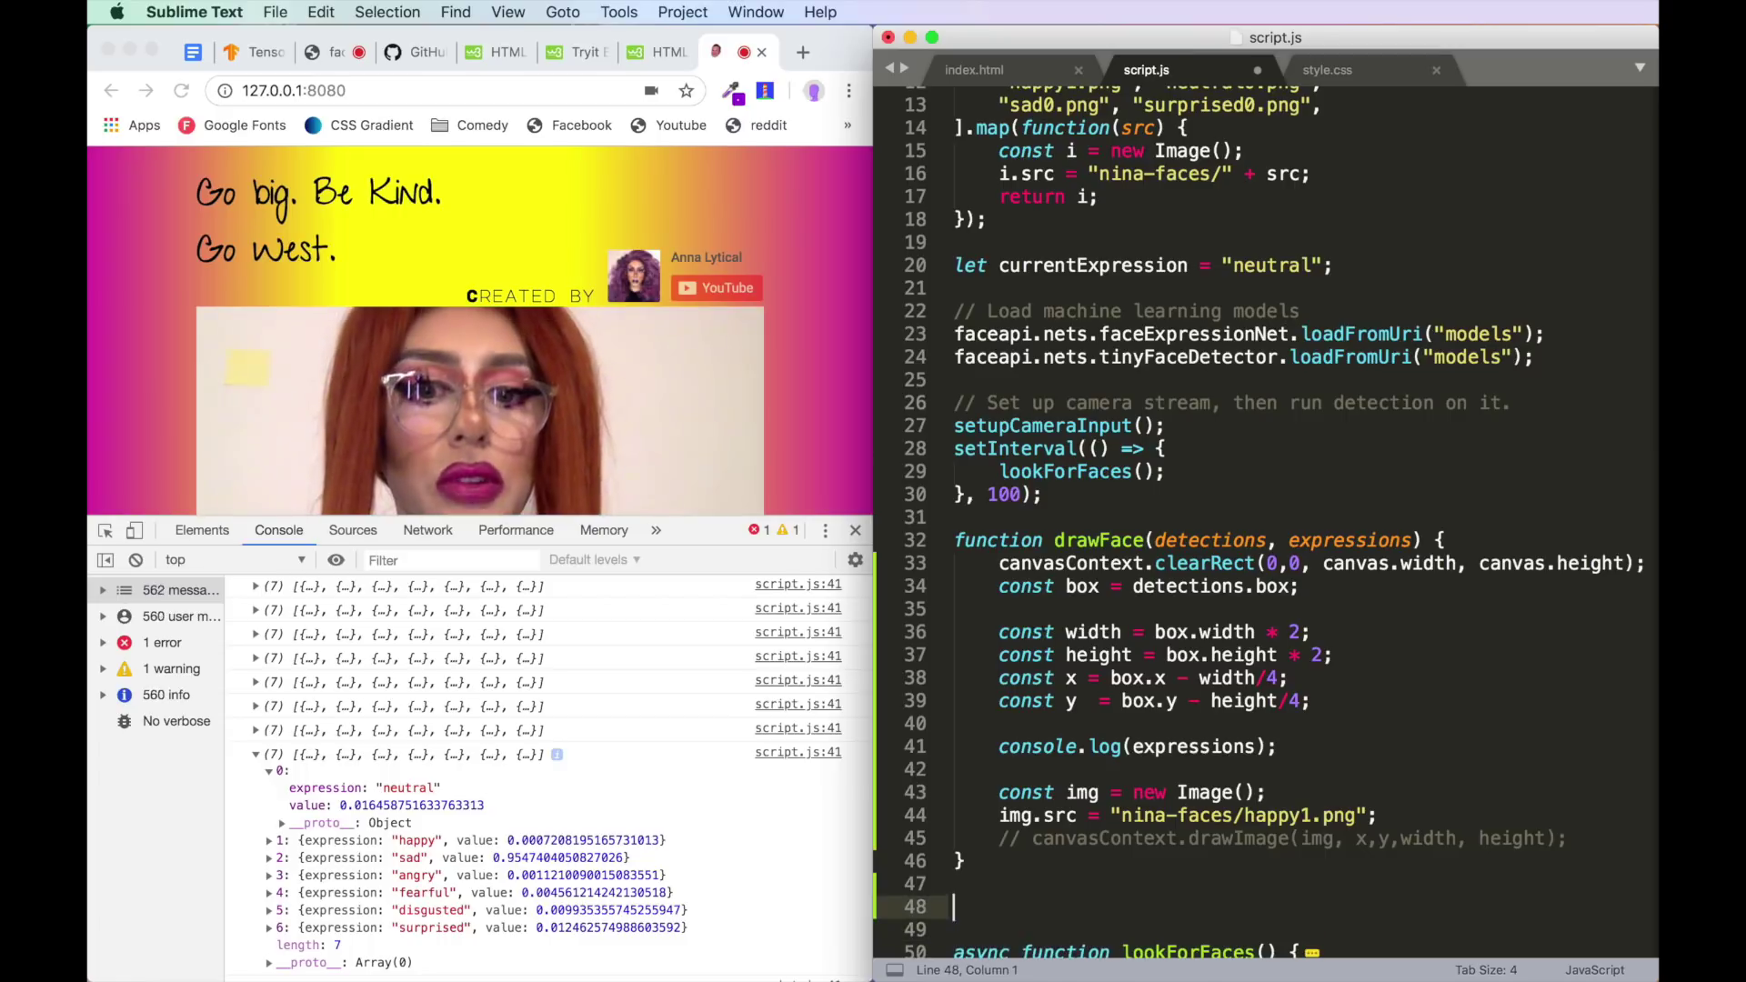
scroll(1266, 519, "down", 3)
type("function get")
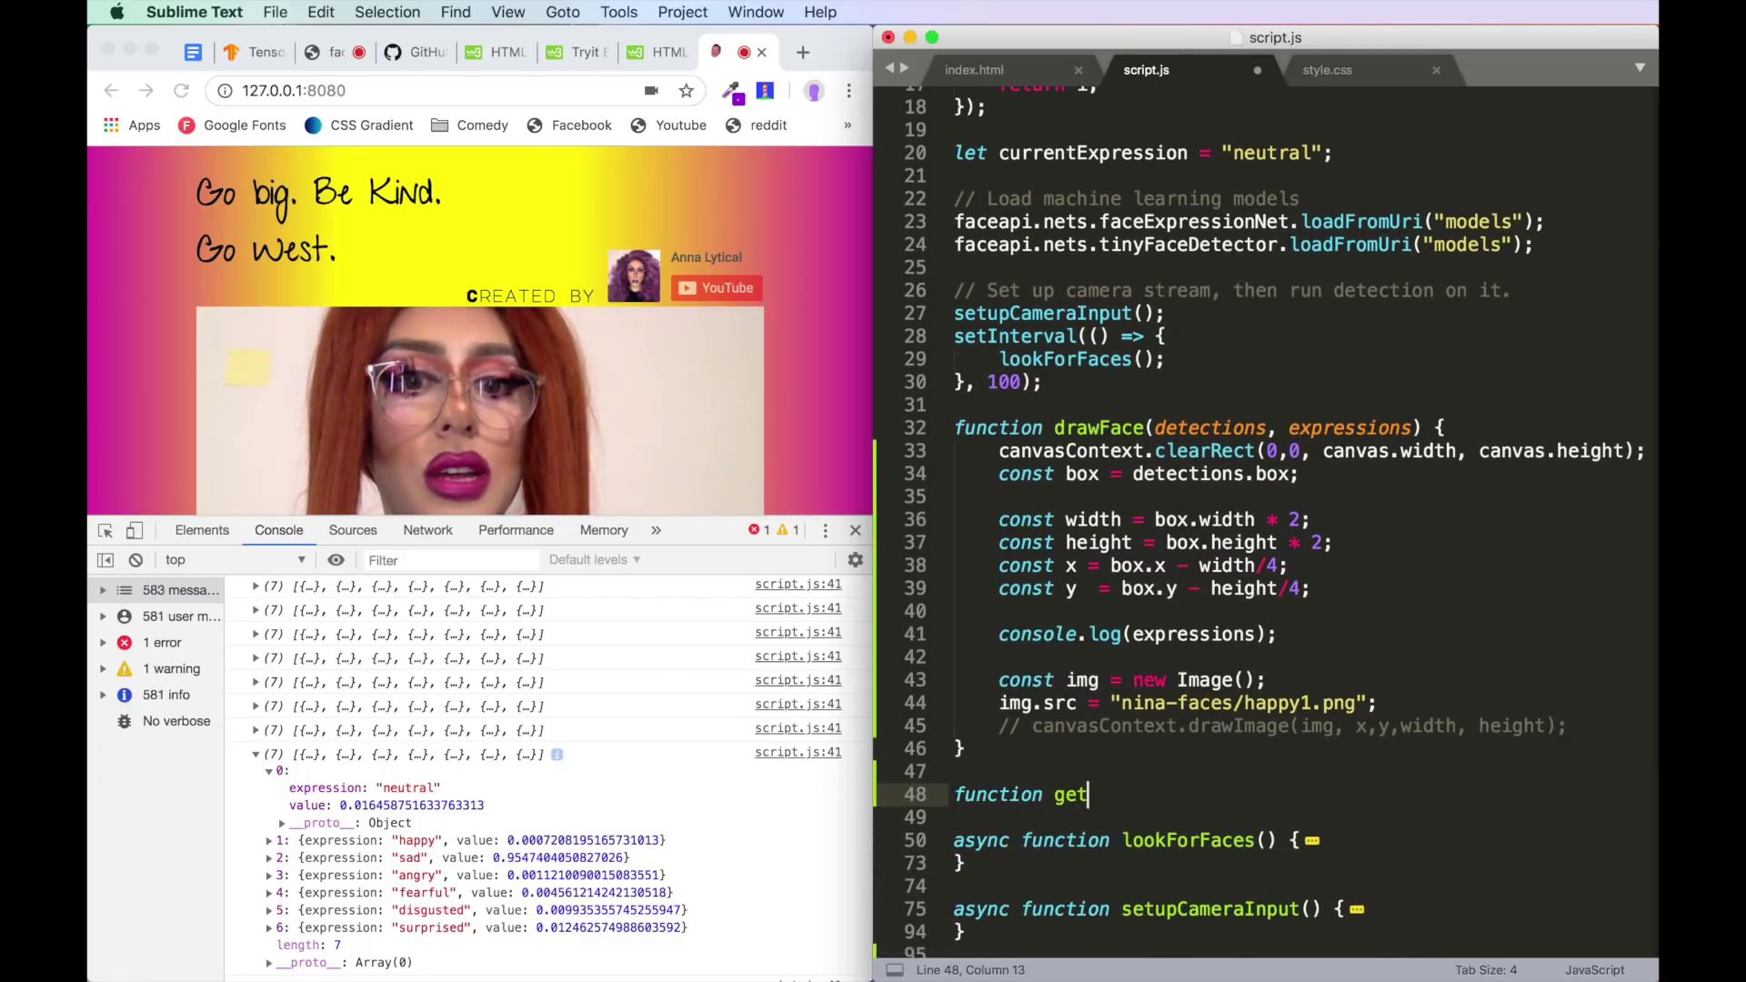
type("Expression(ex")
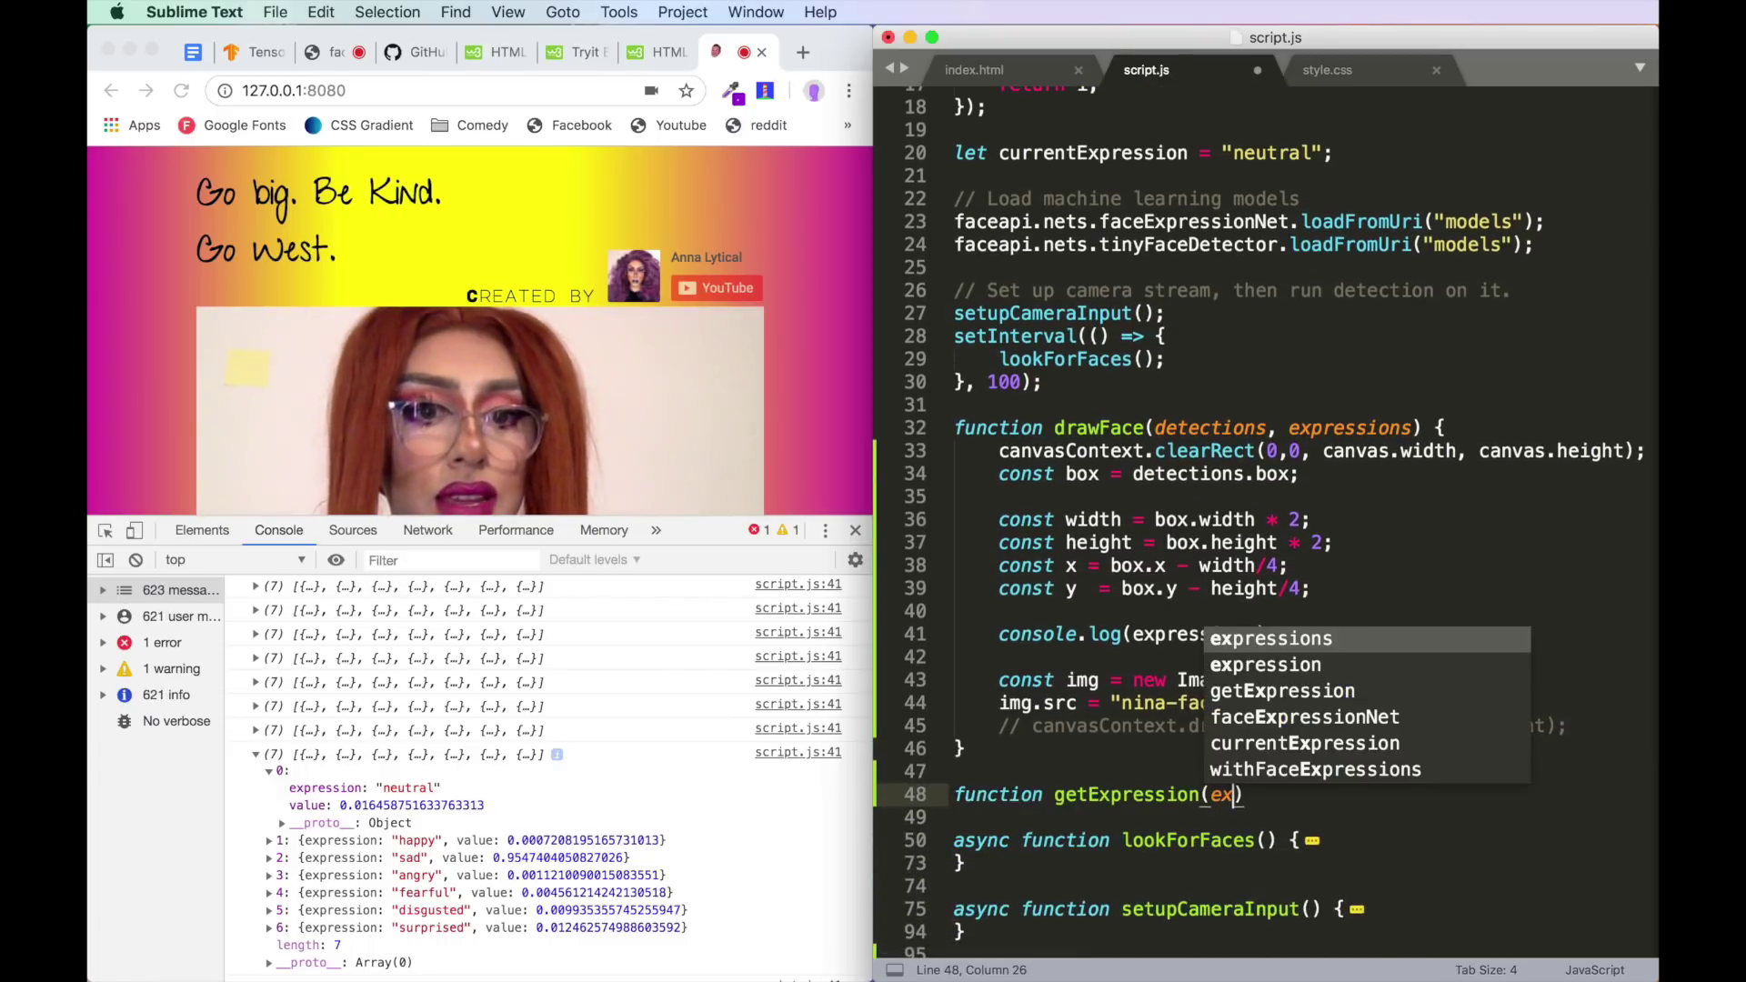
- Name the new function's parameter expressions, then inspect the angry and happy console entries
key("Return")
type(") {")
key("Return")
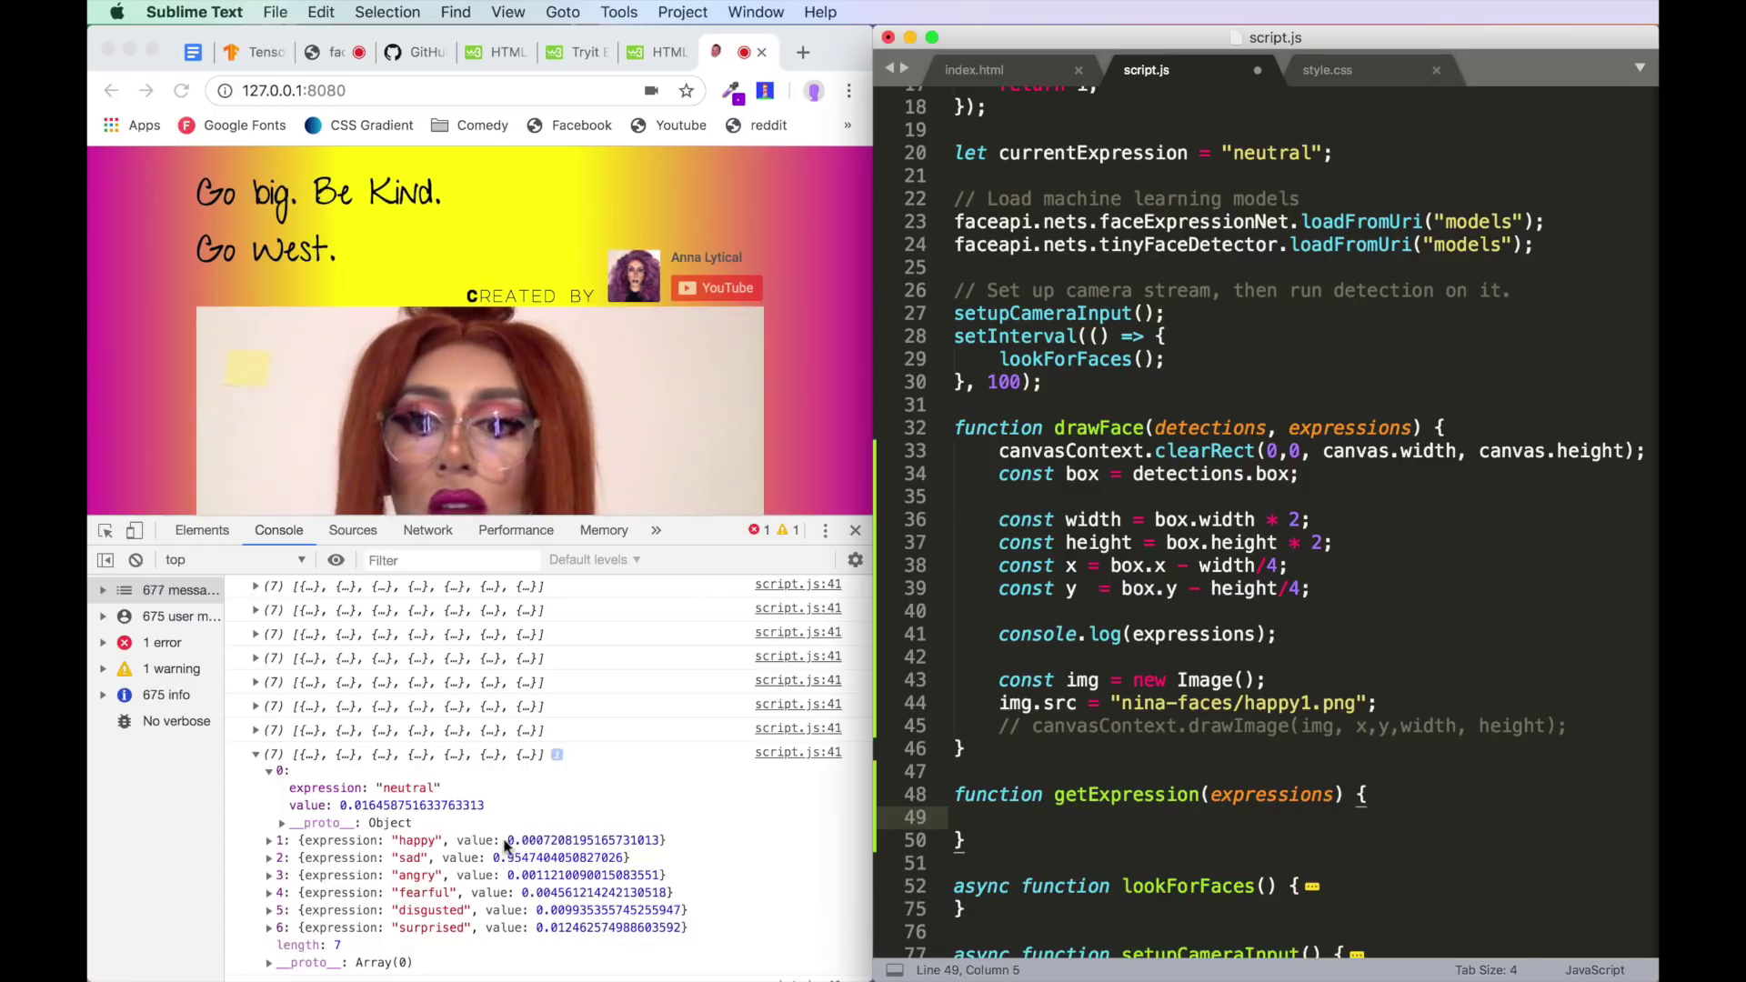
left_click(410, 856)
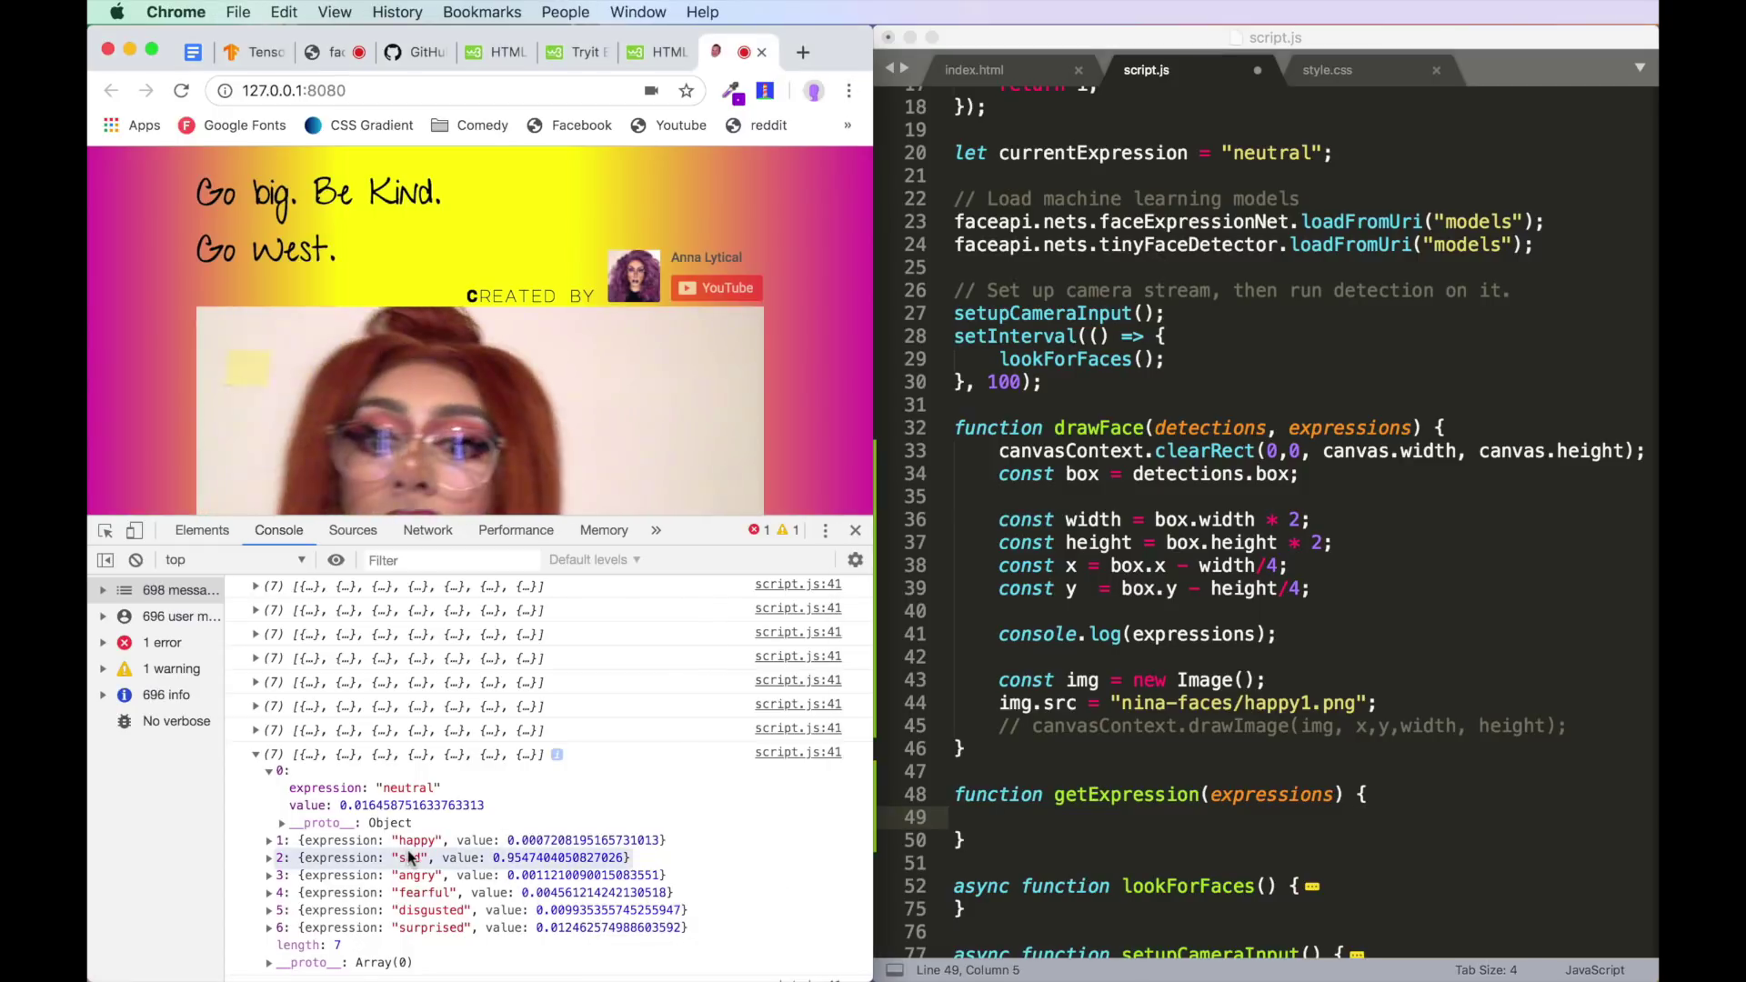
left_click(409, 873)
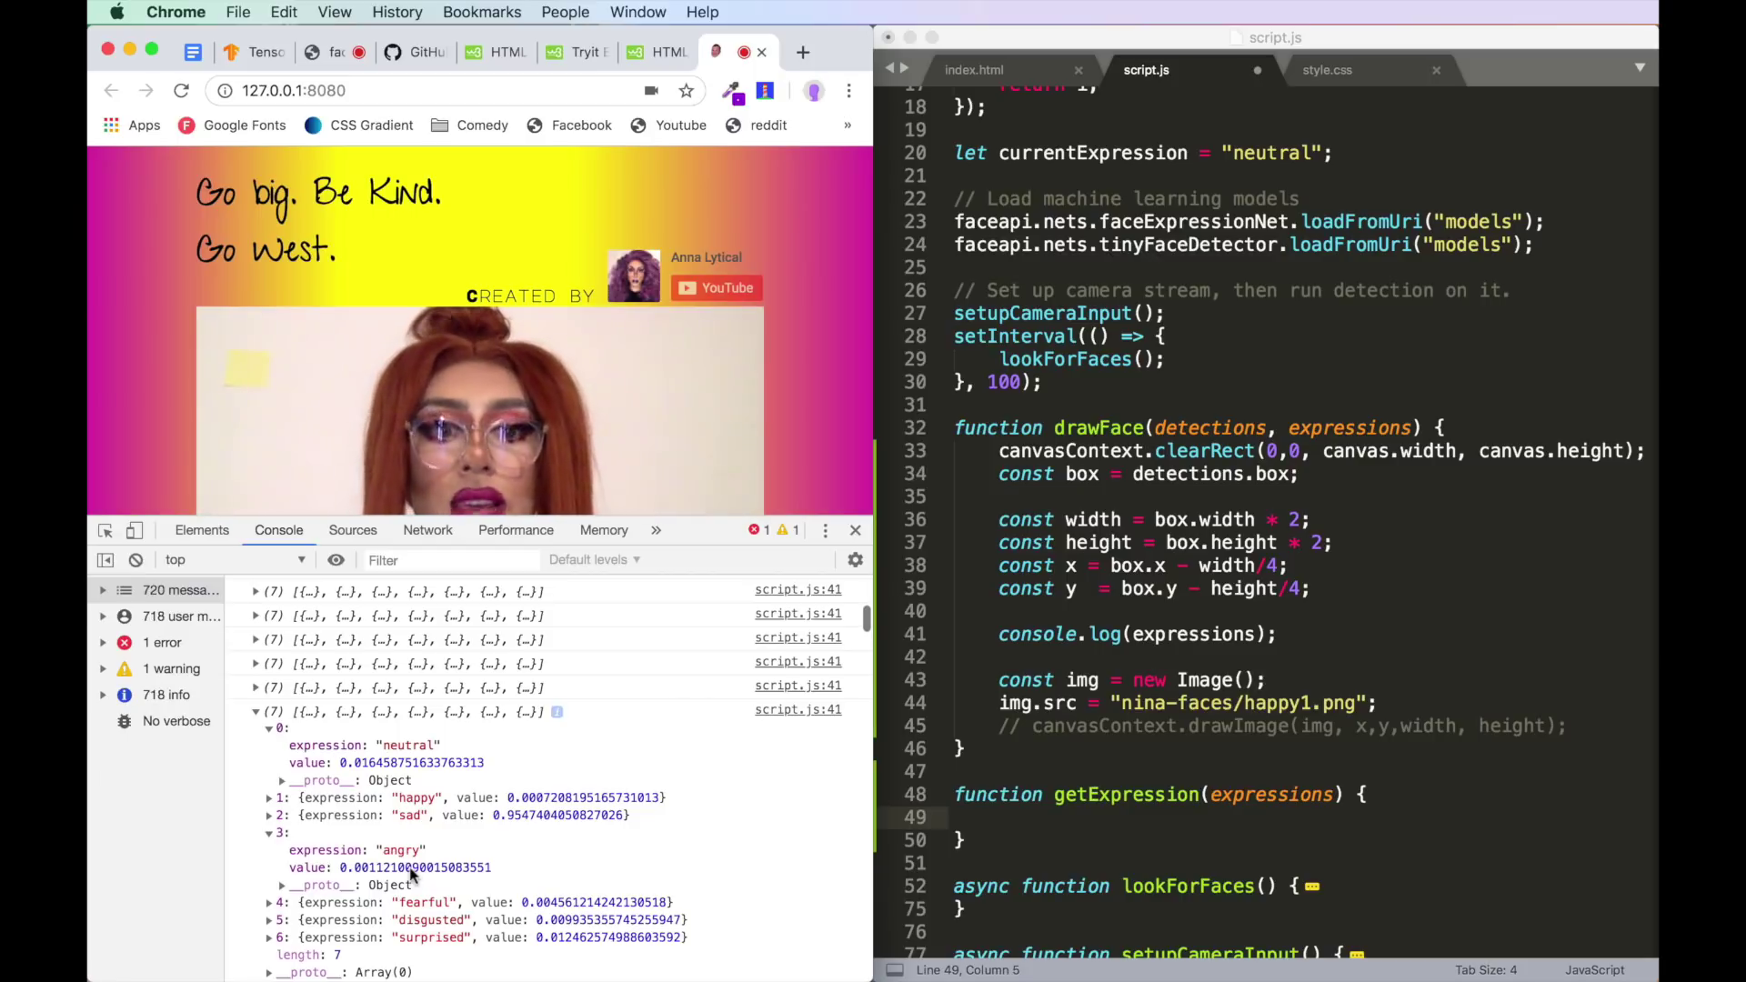
left_click_drag(719, 520, 719, 532)
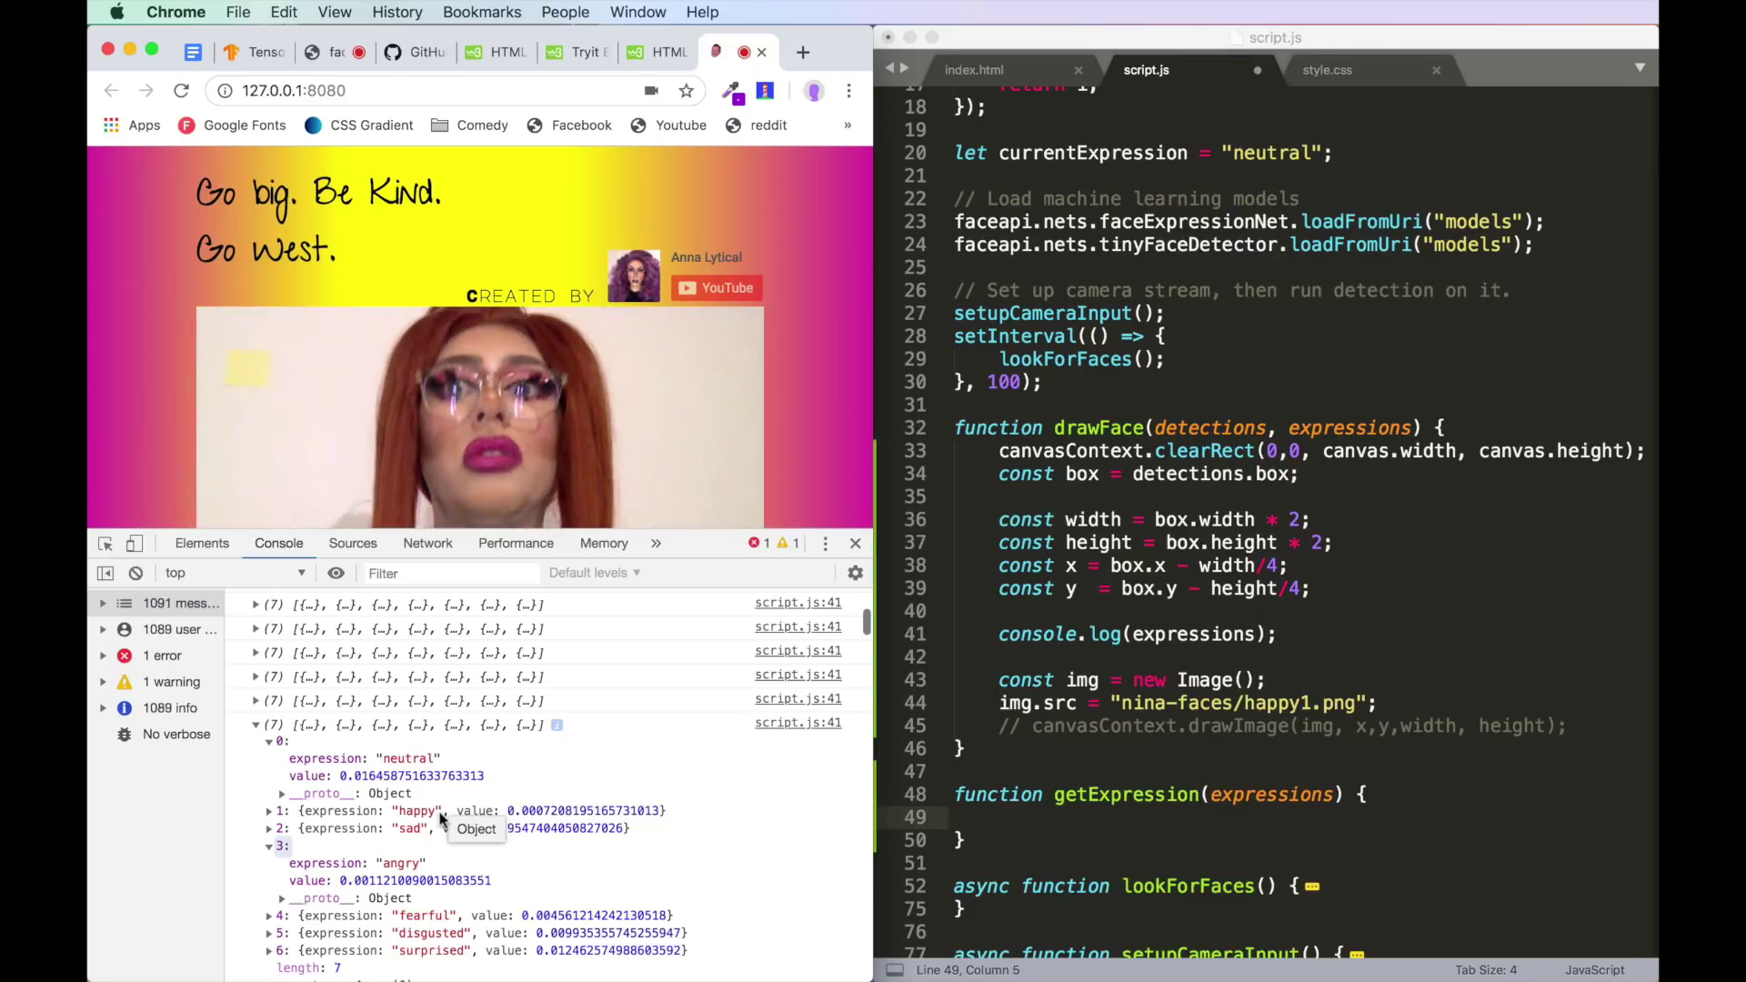
left_click(368, 811)
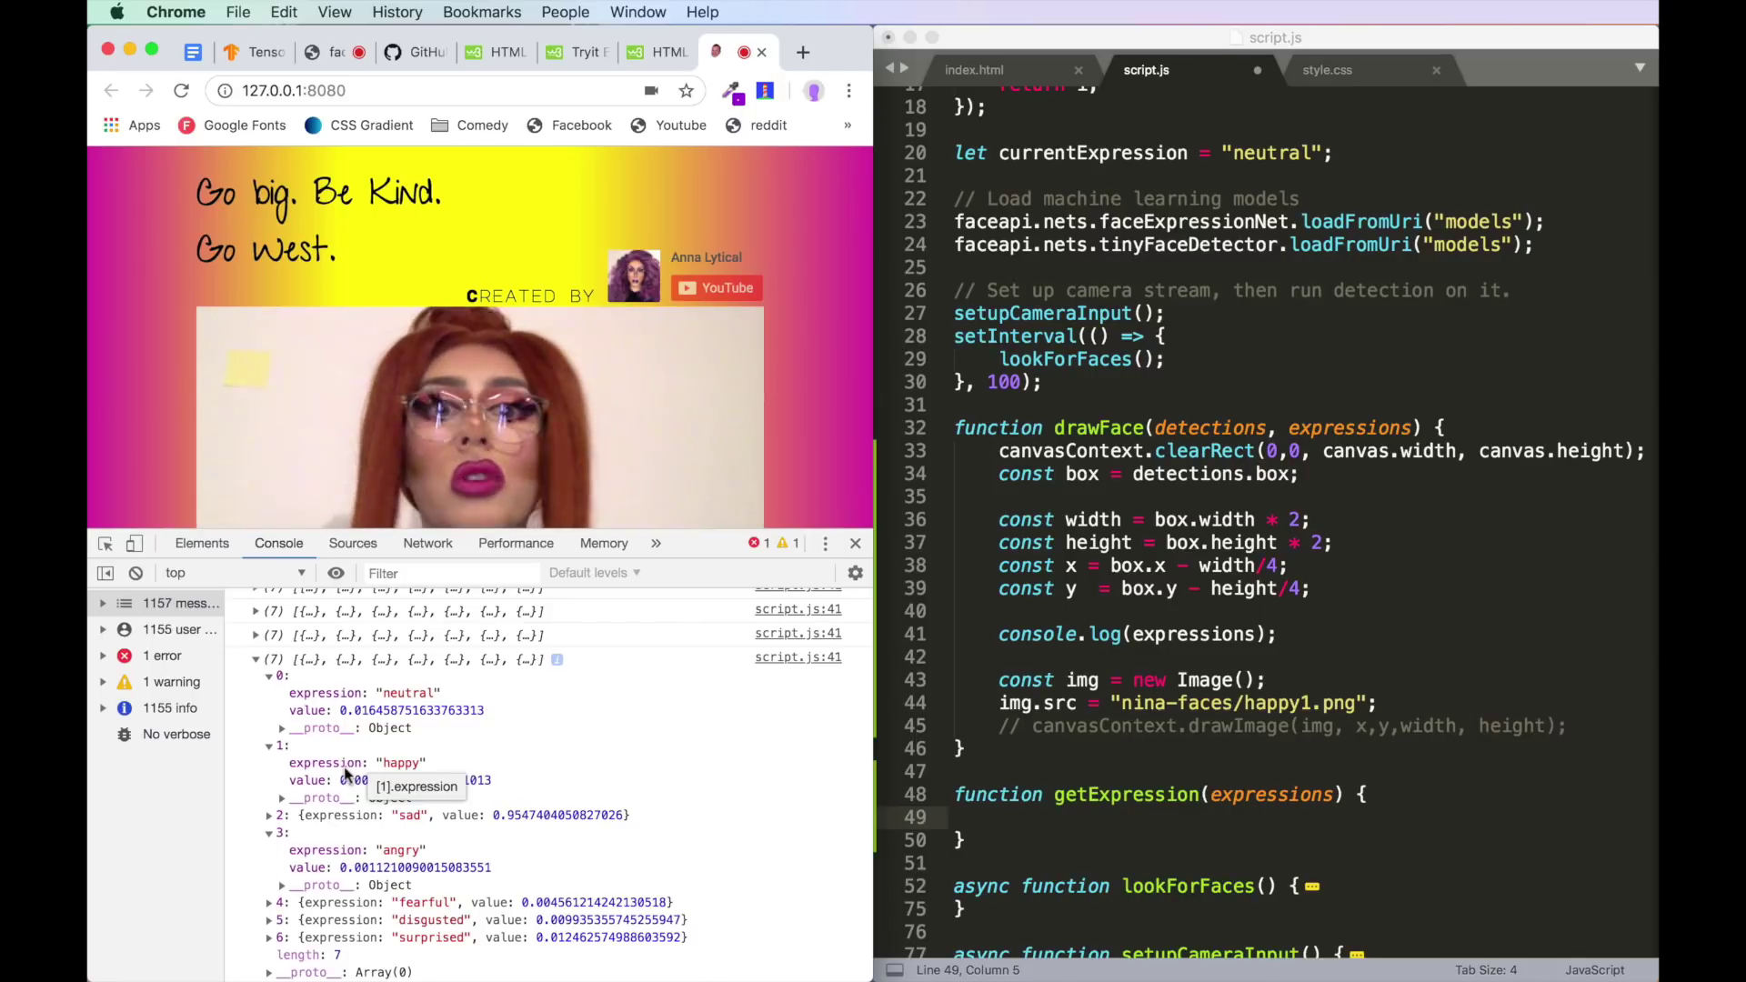
- Write four comment lines in getExpression outlining how to find the highest-valued expression
key("super+Tab")
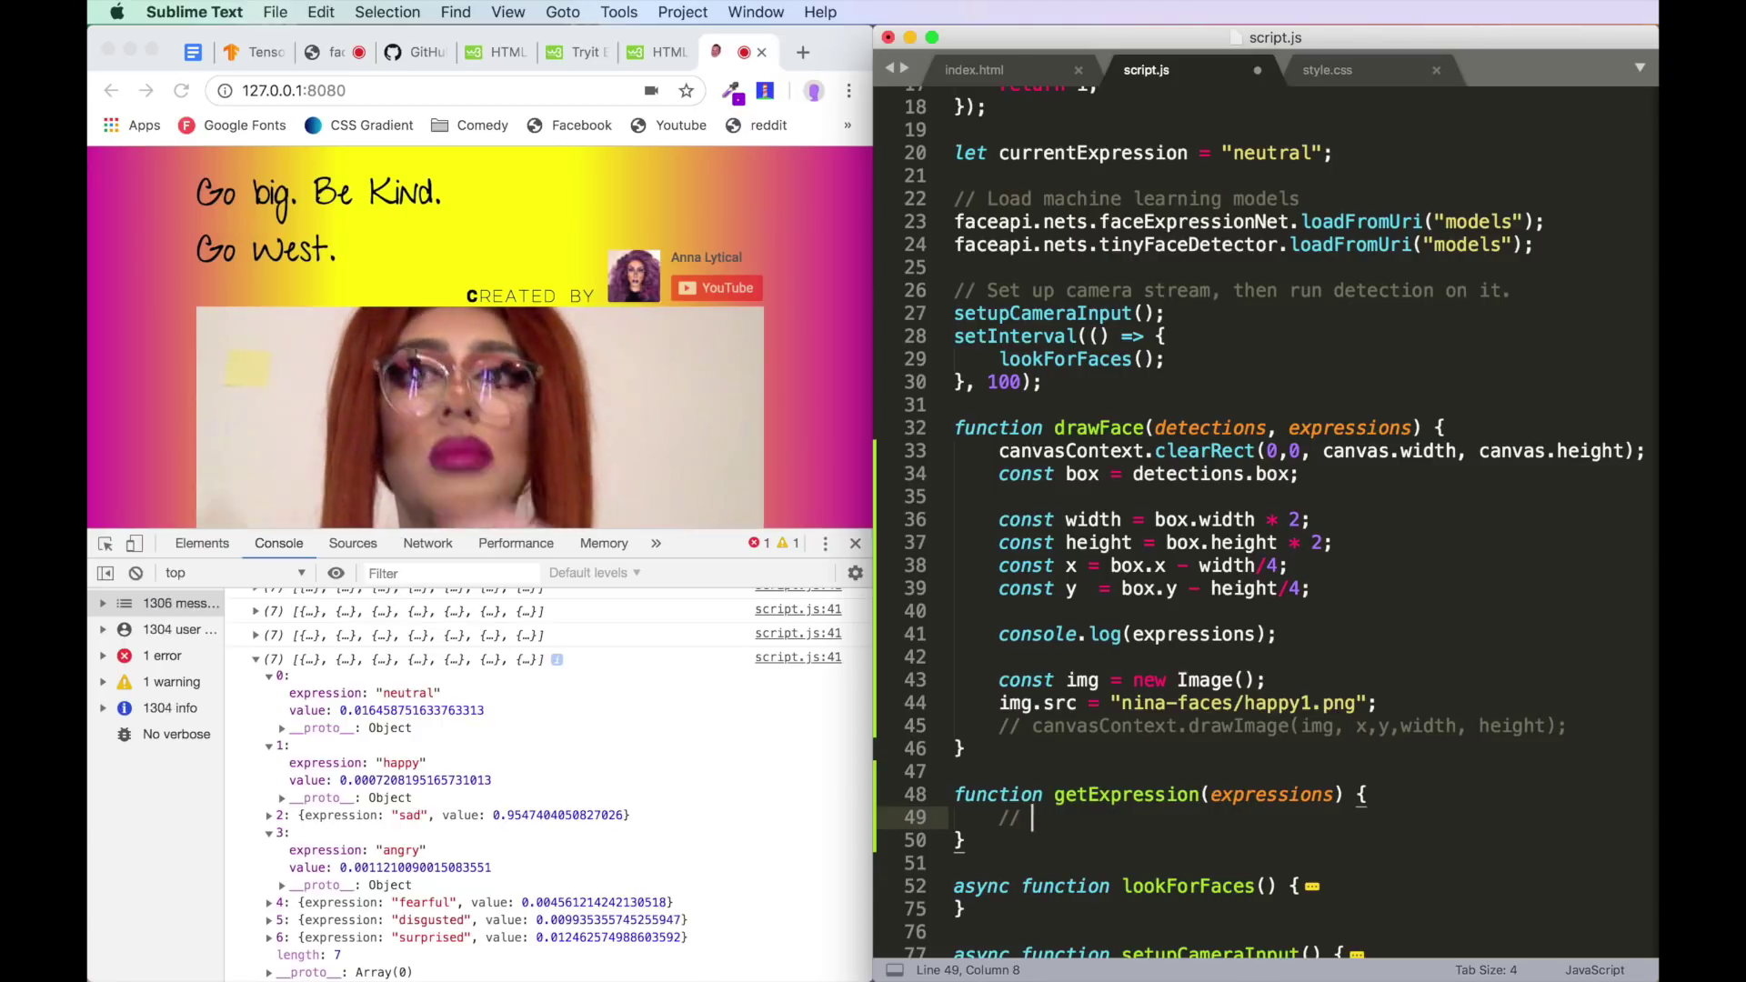
type("look at initia")
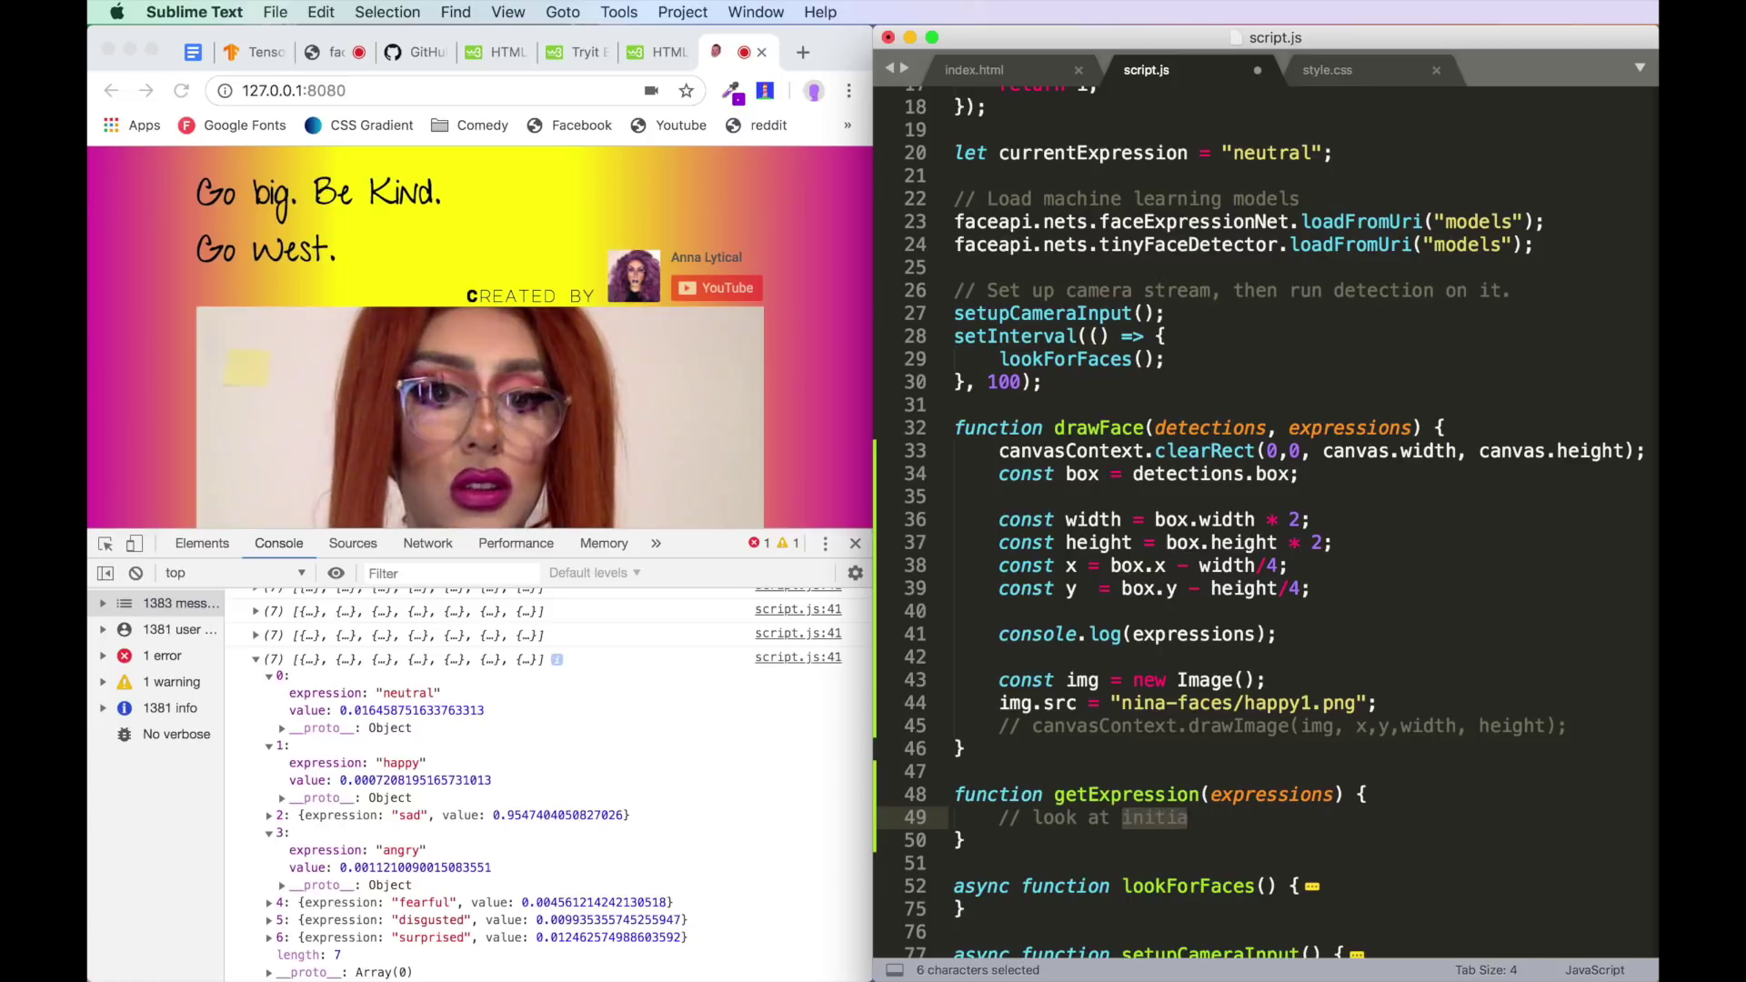
type("l value")
key("Return")
type("// compare")
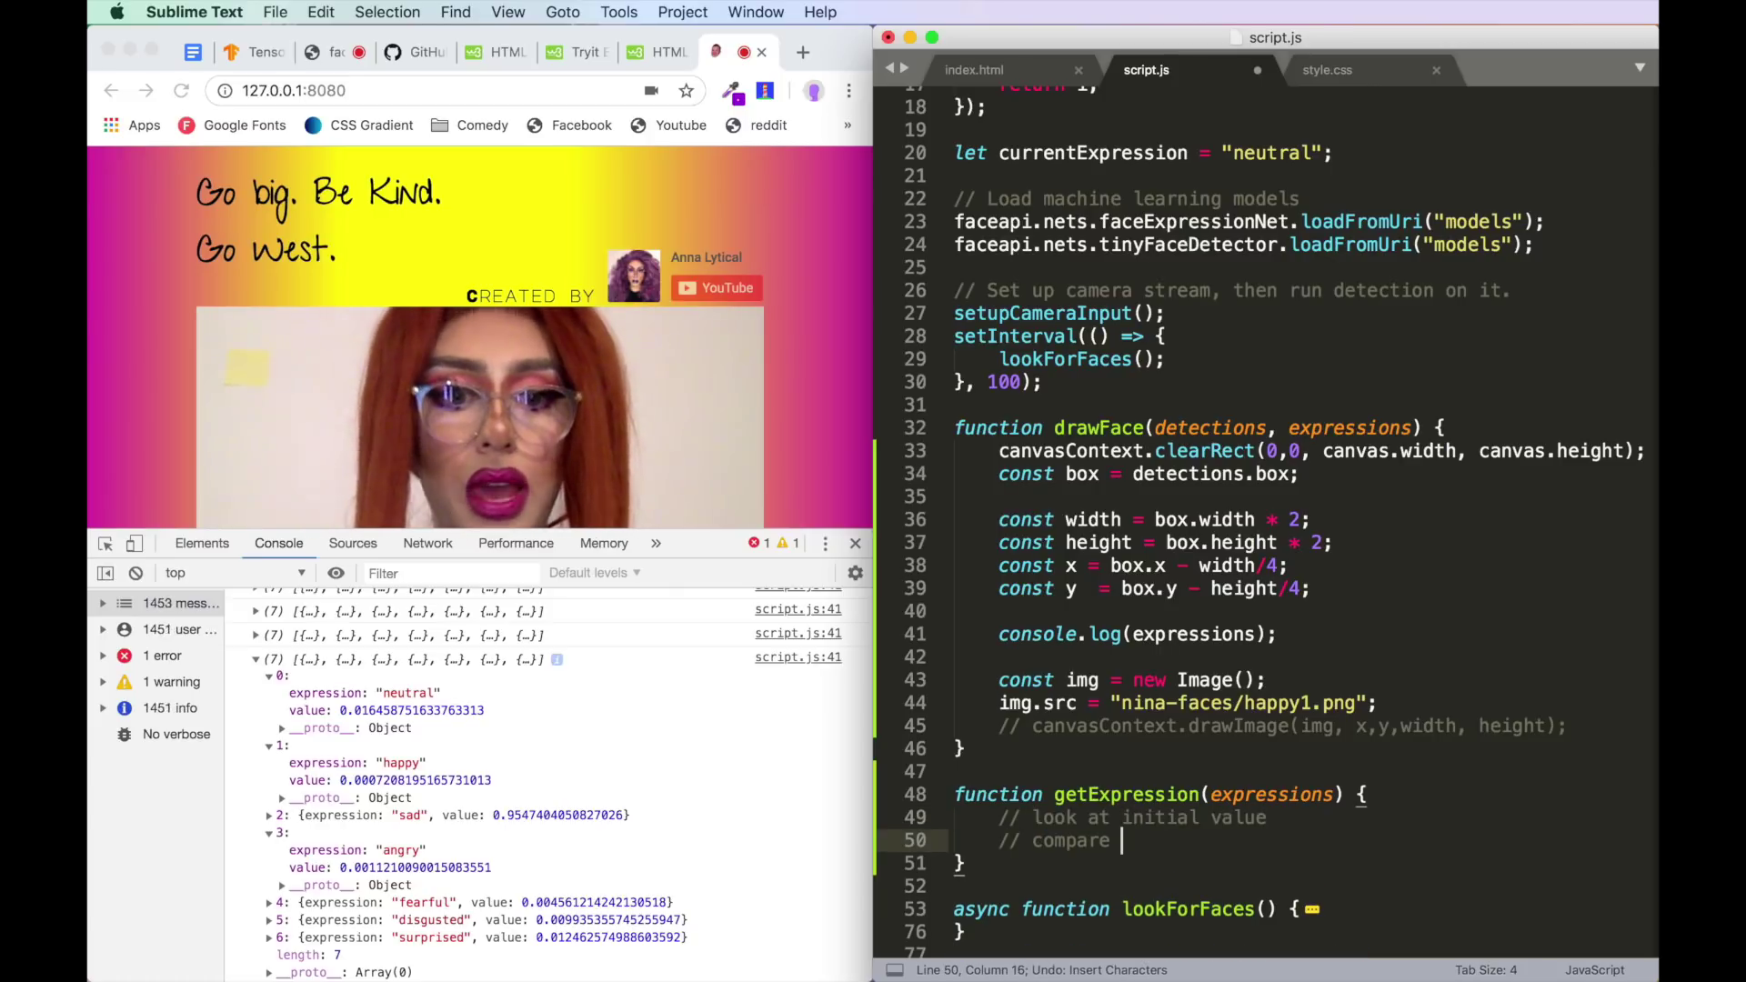
type(" to next value")
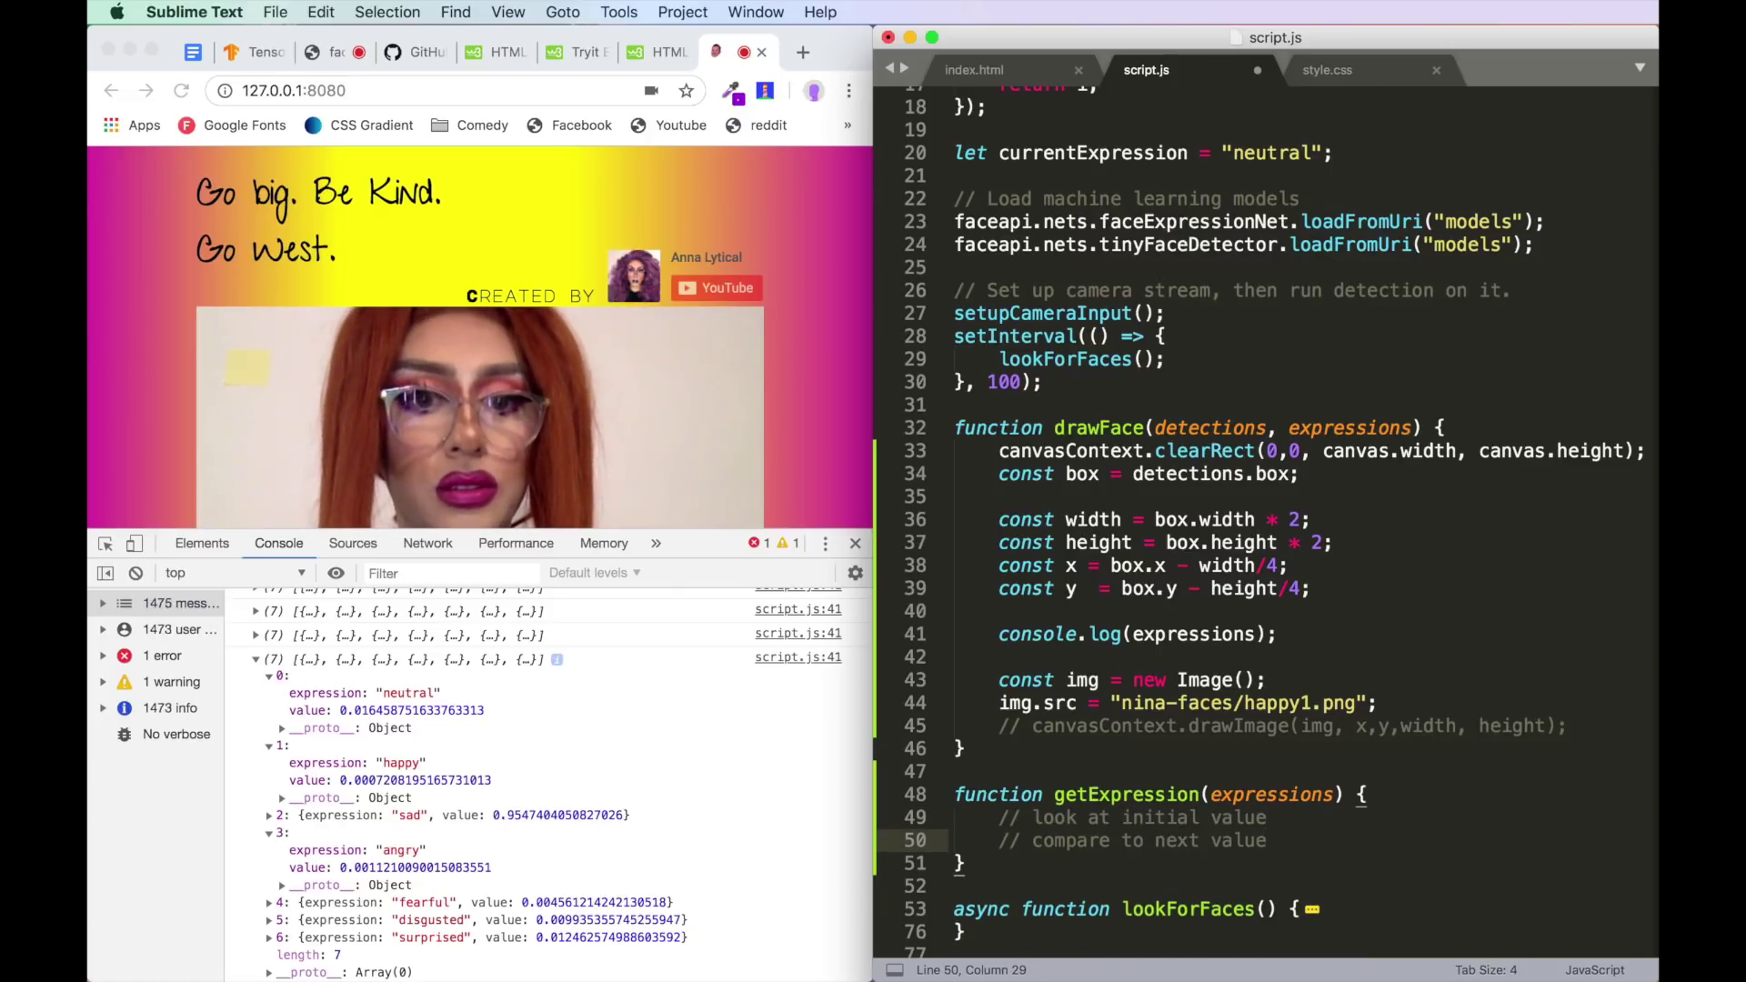
key("Return")
type("// if next value is more, set that to current ma")
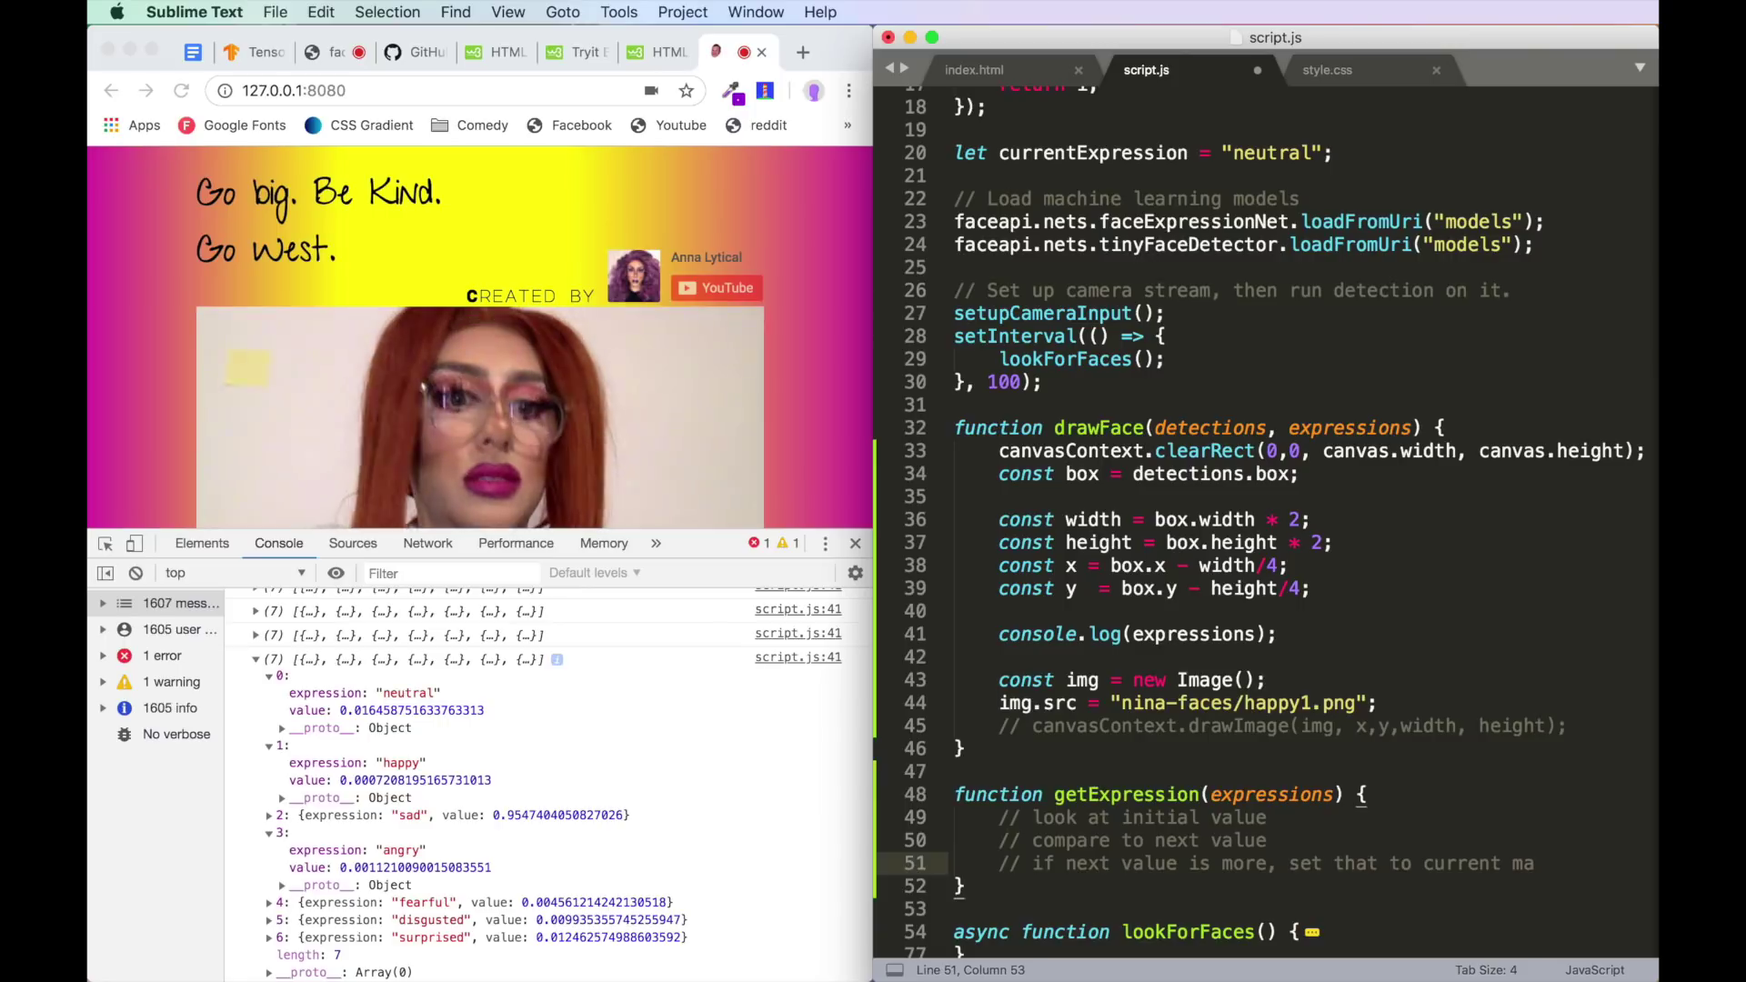
type("x")
key("Return")
type("//repeat for all values")
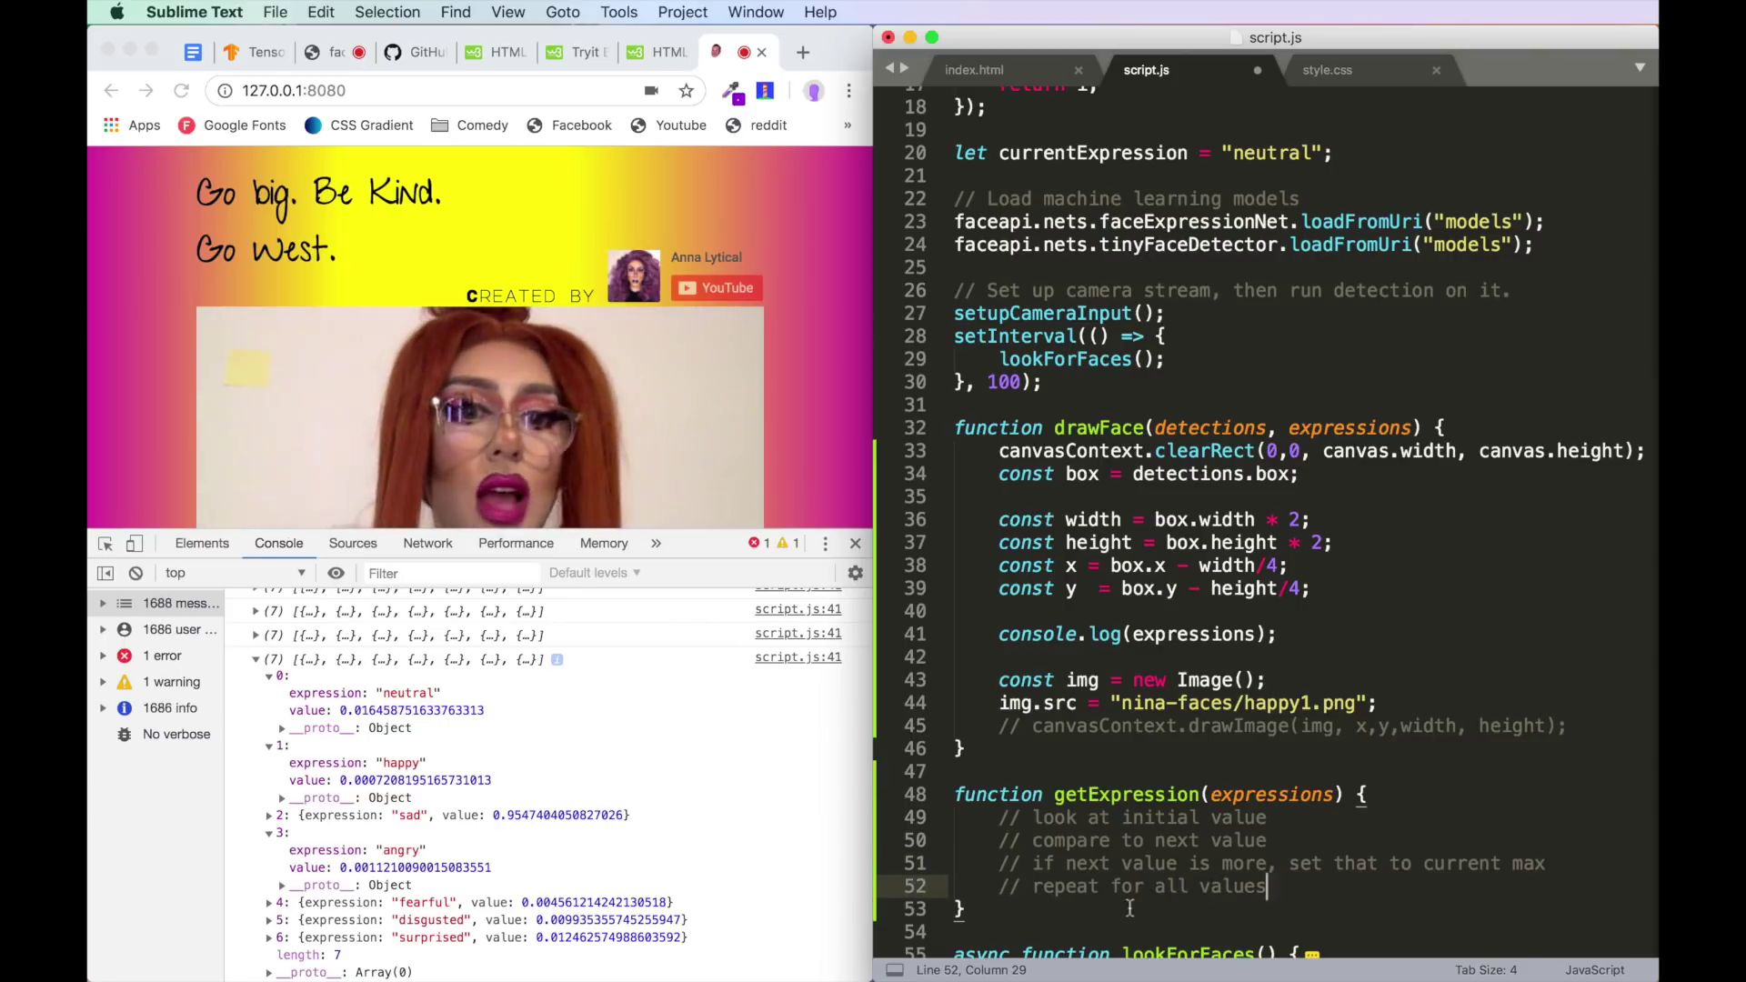
scroll(1162, 856, "down", 3)
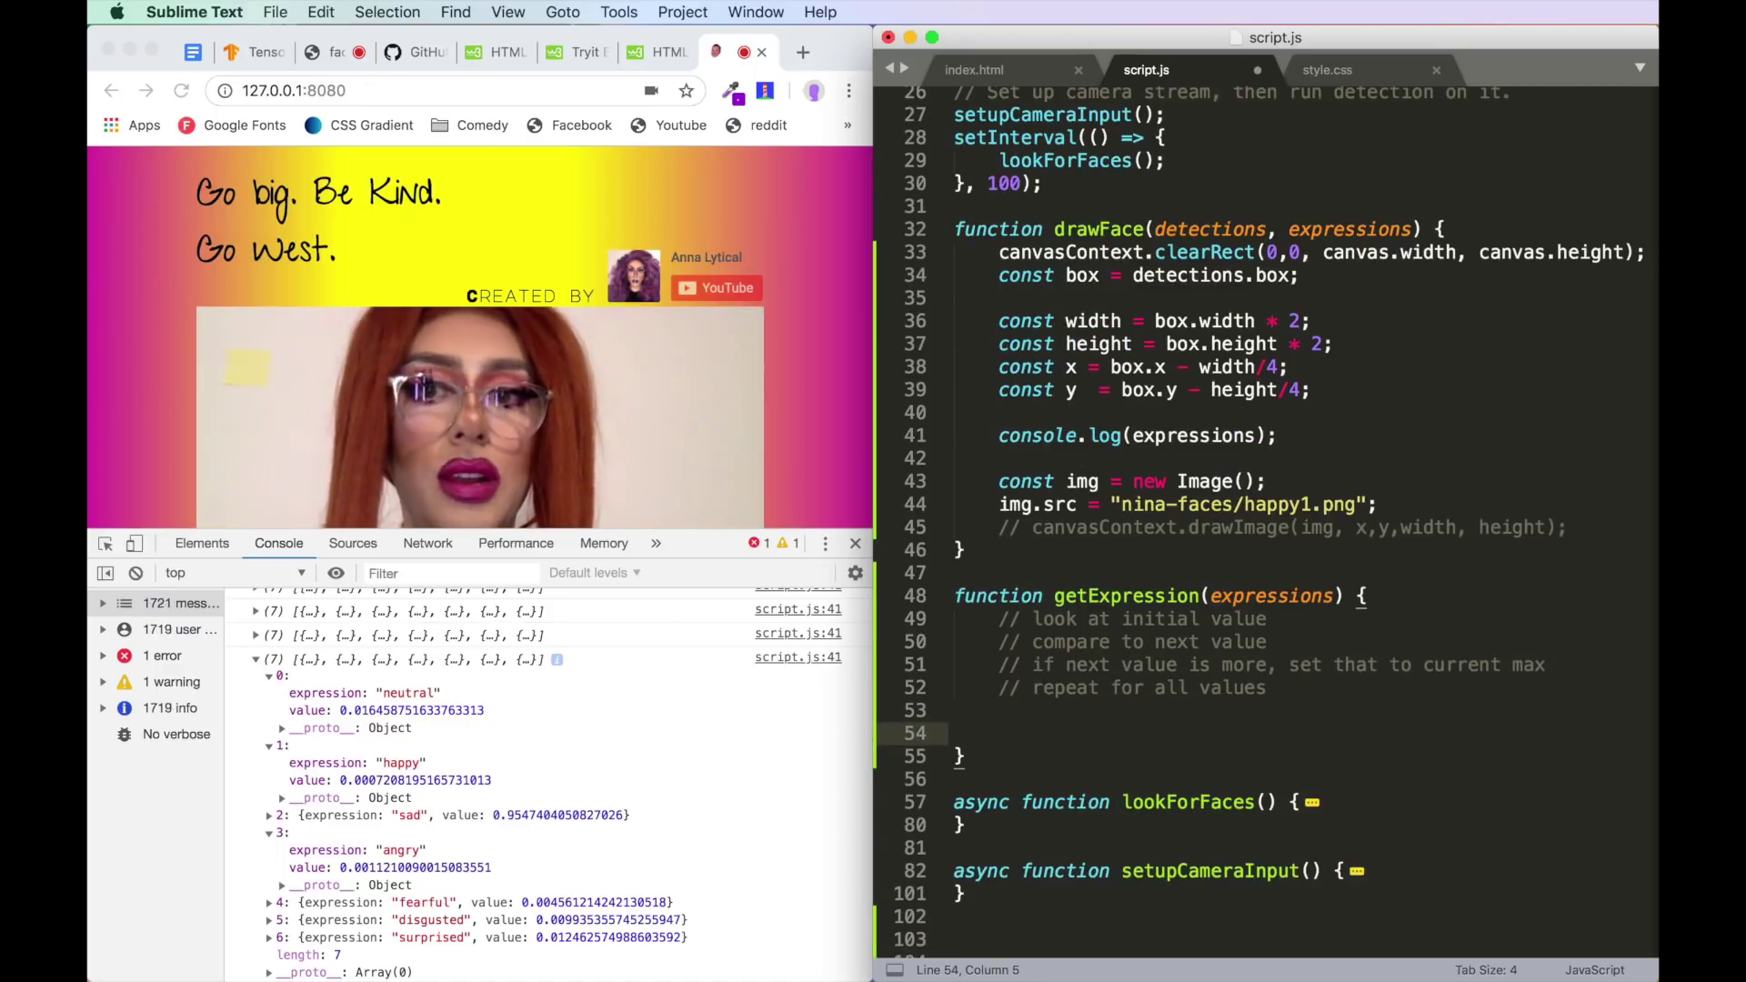
- Declare currentMax and build the for loop with an if comparing each expression's value
key("Return")
key("Return")
type("let currentMax =")
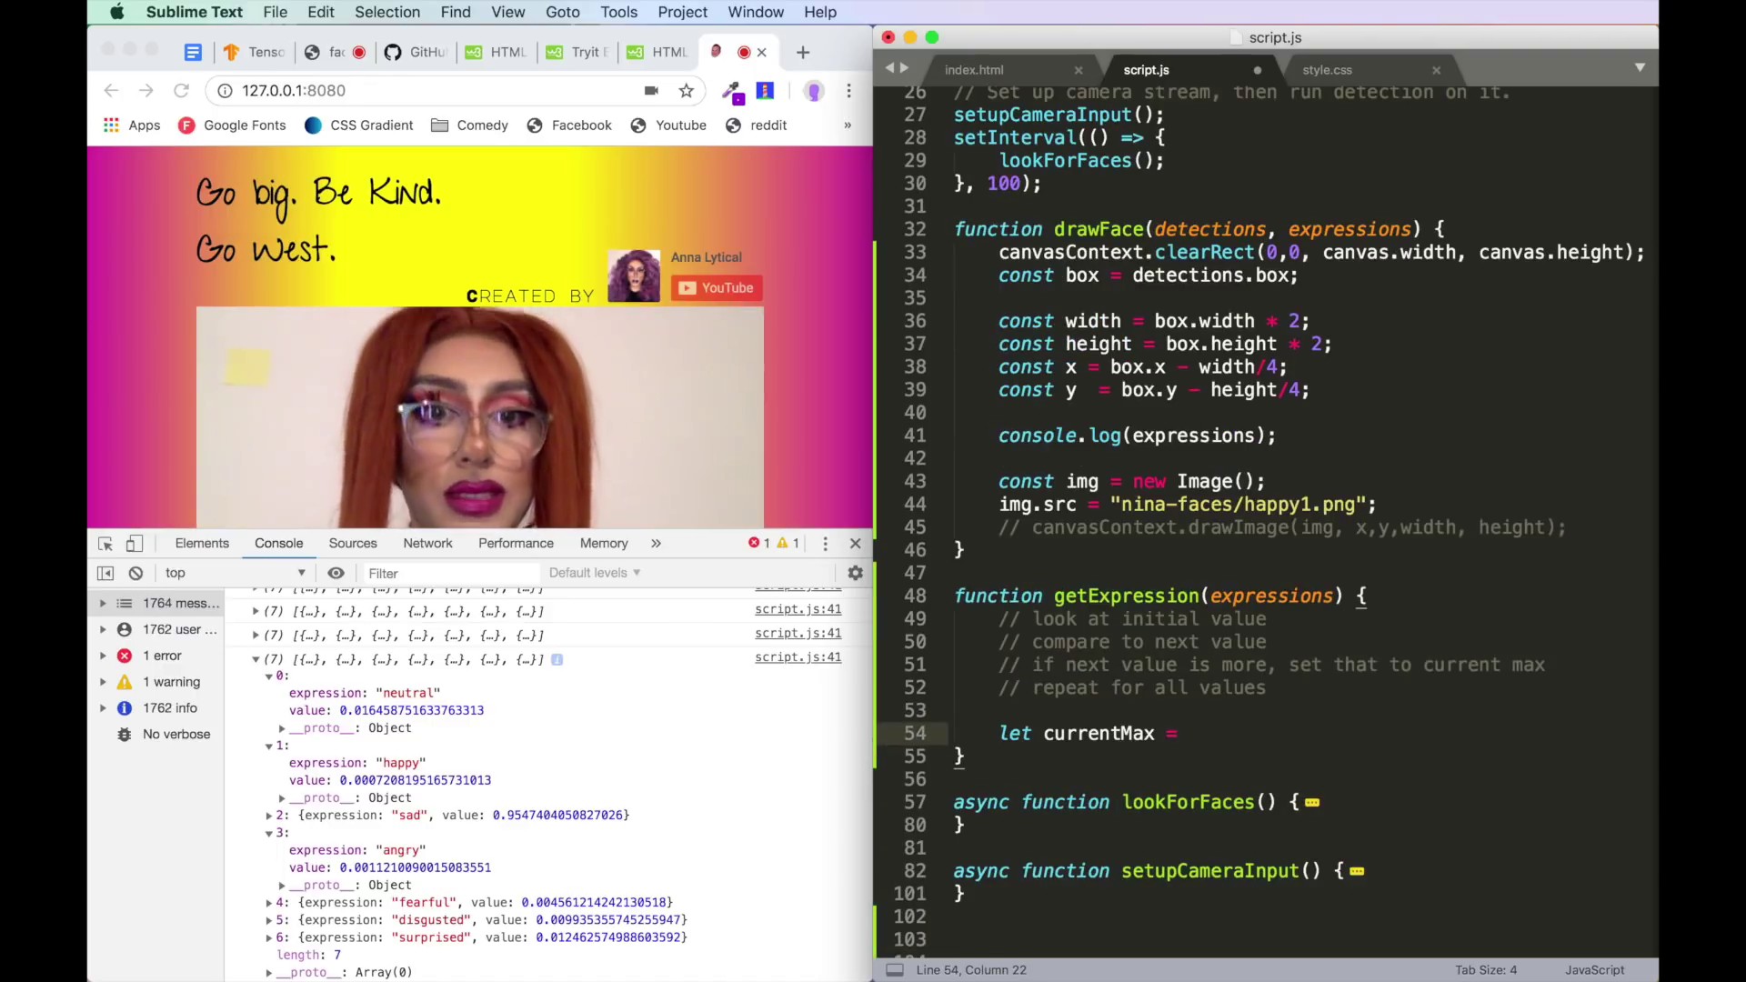
type(" expressions[0];")
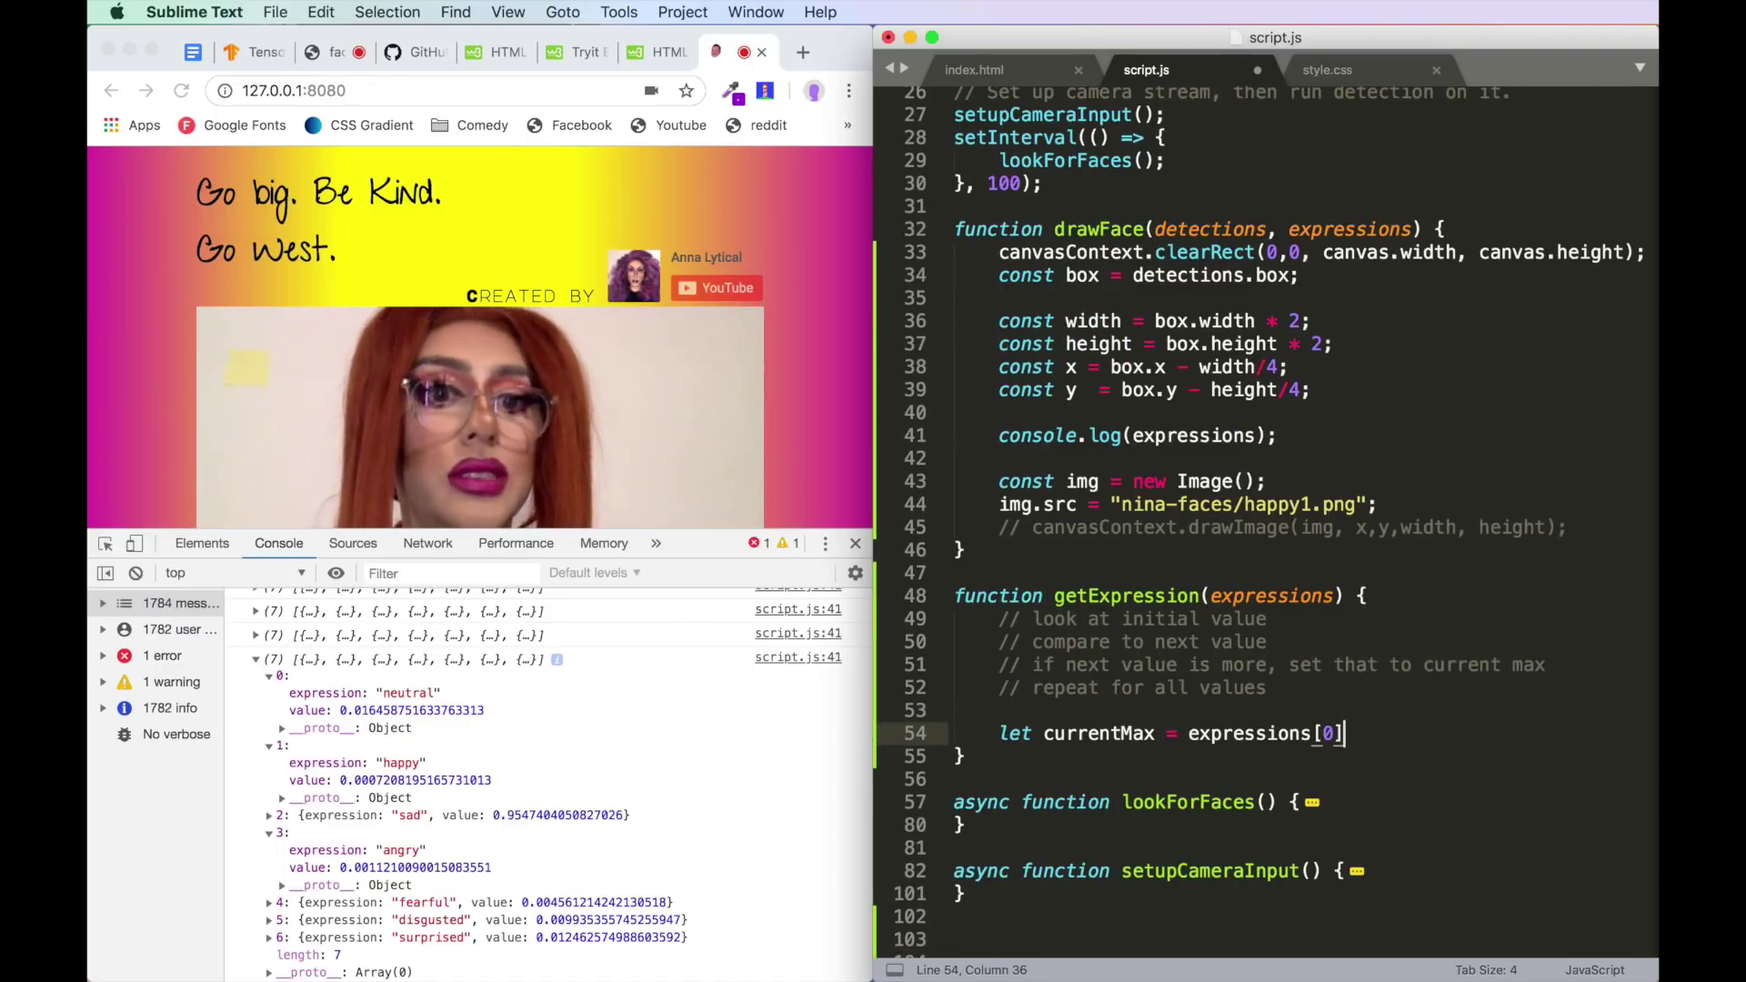
scroll(1131, 705, "down", 1)
key("Return")
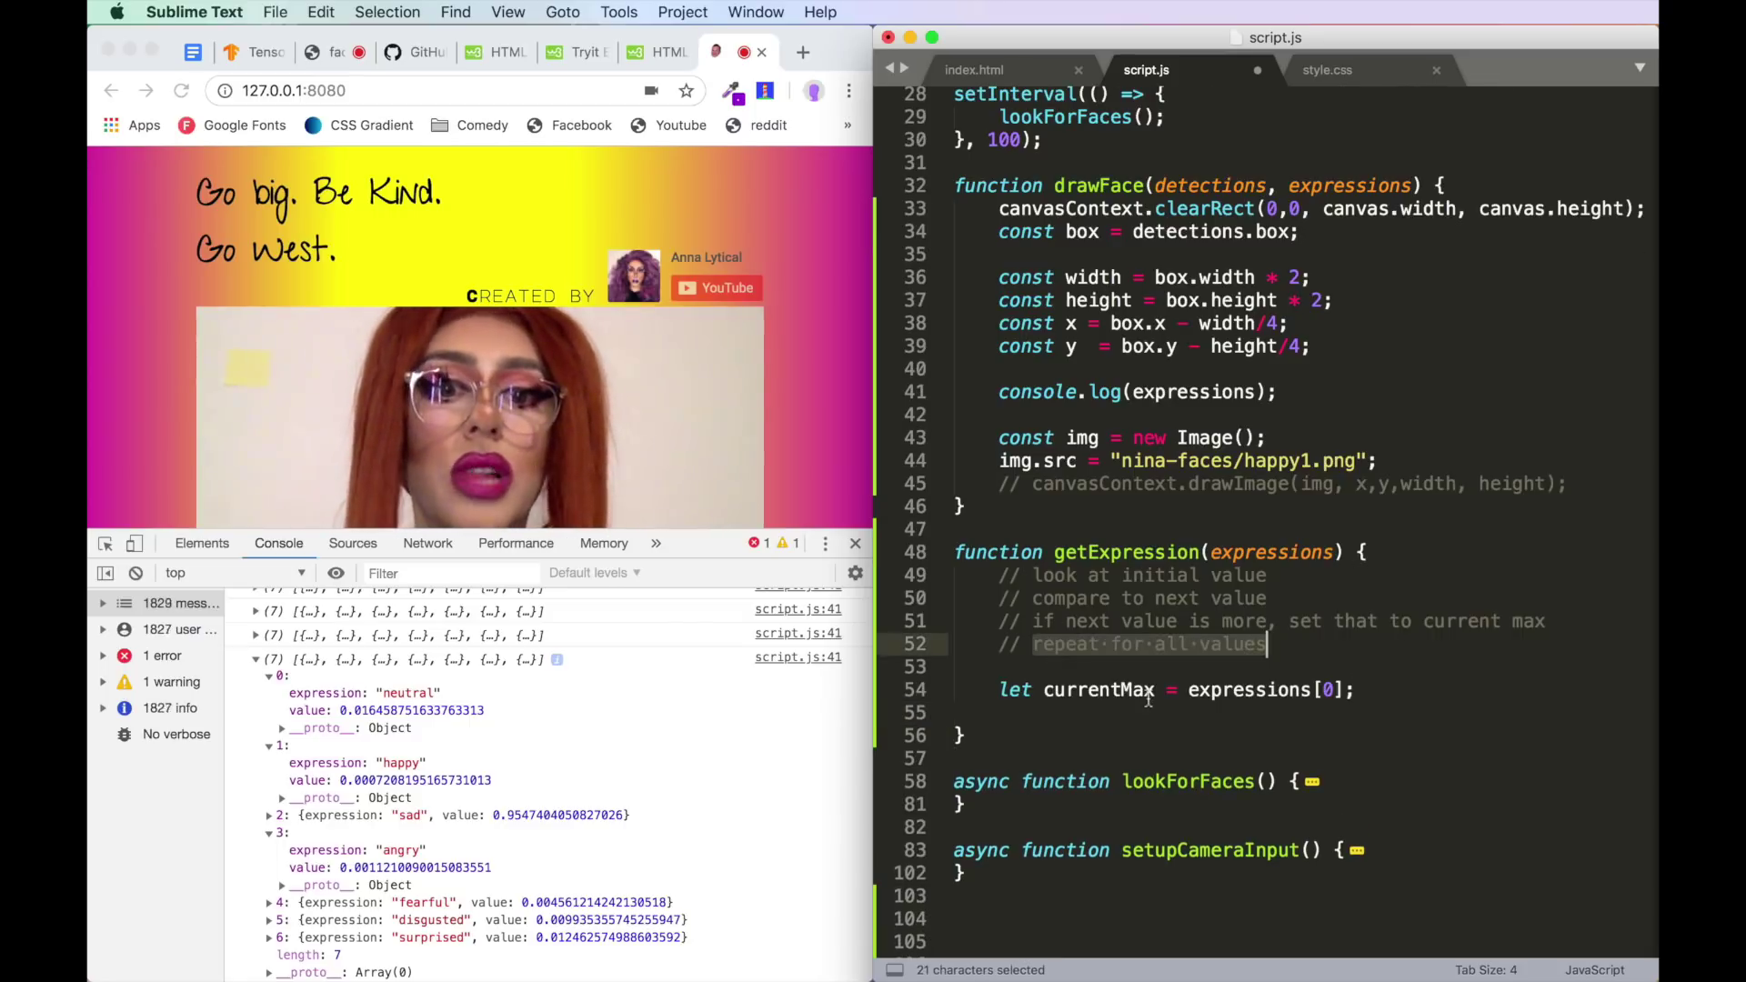
type("for ")
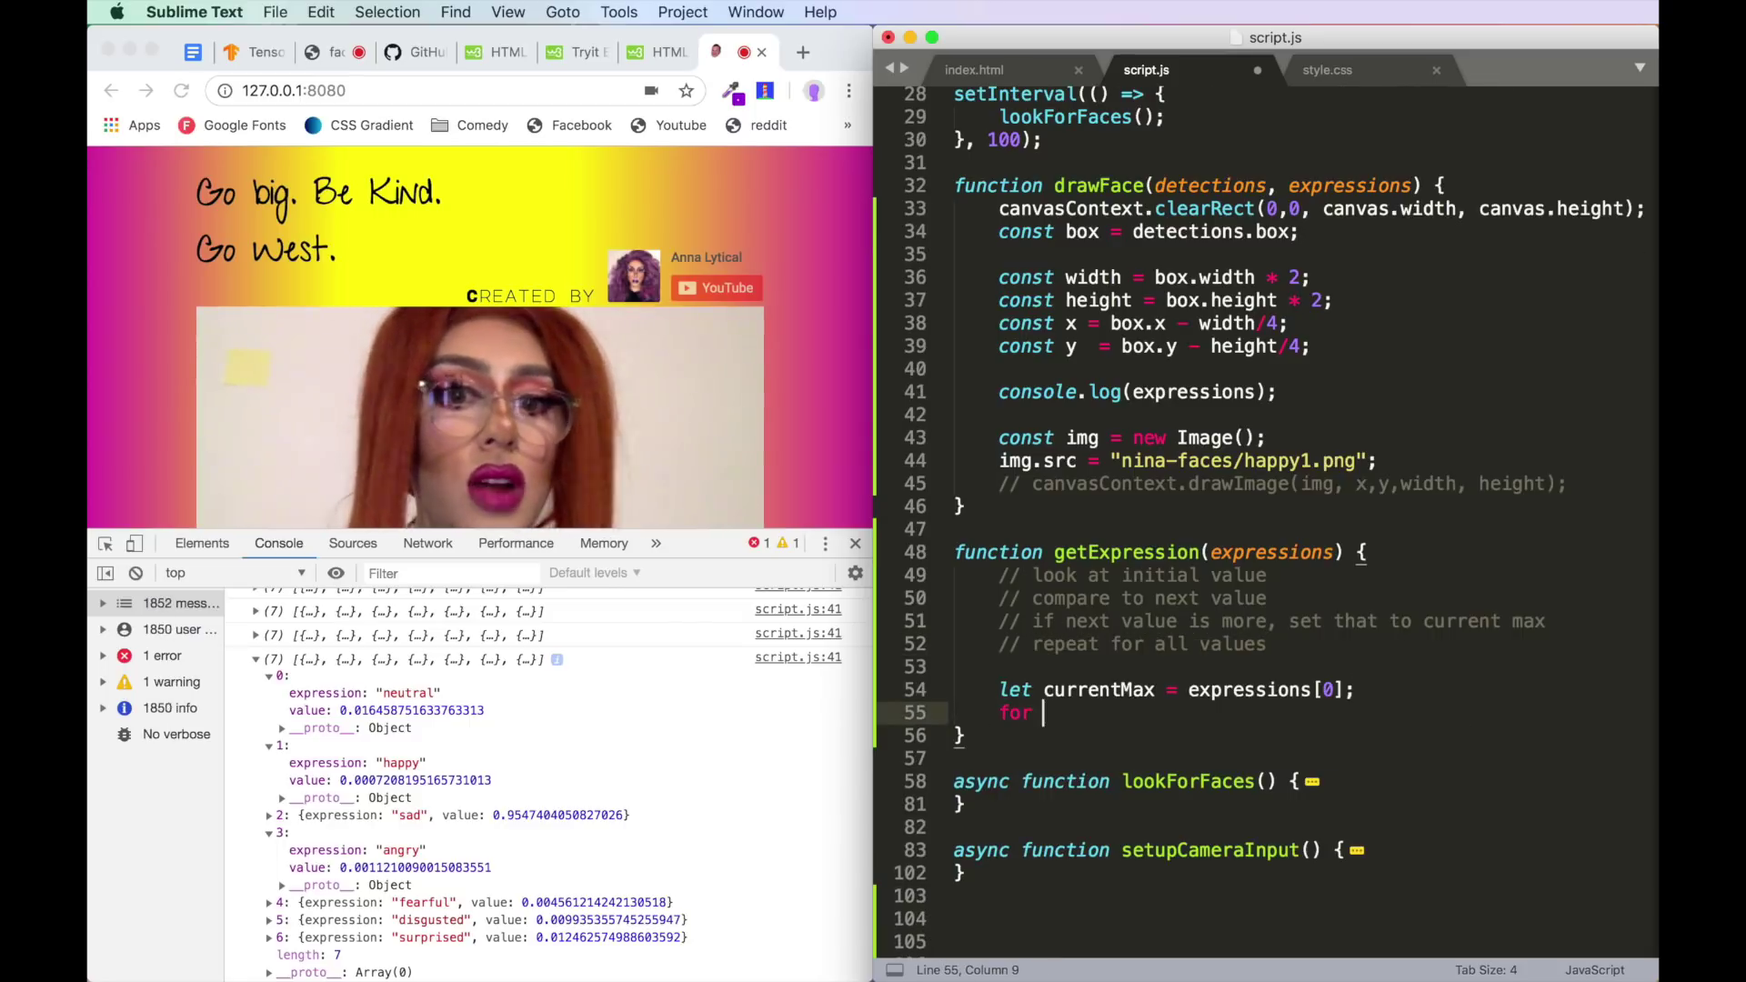
type("(let")
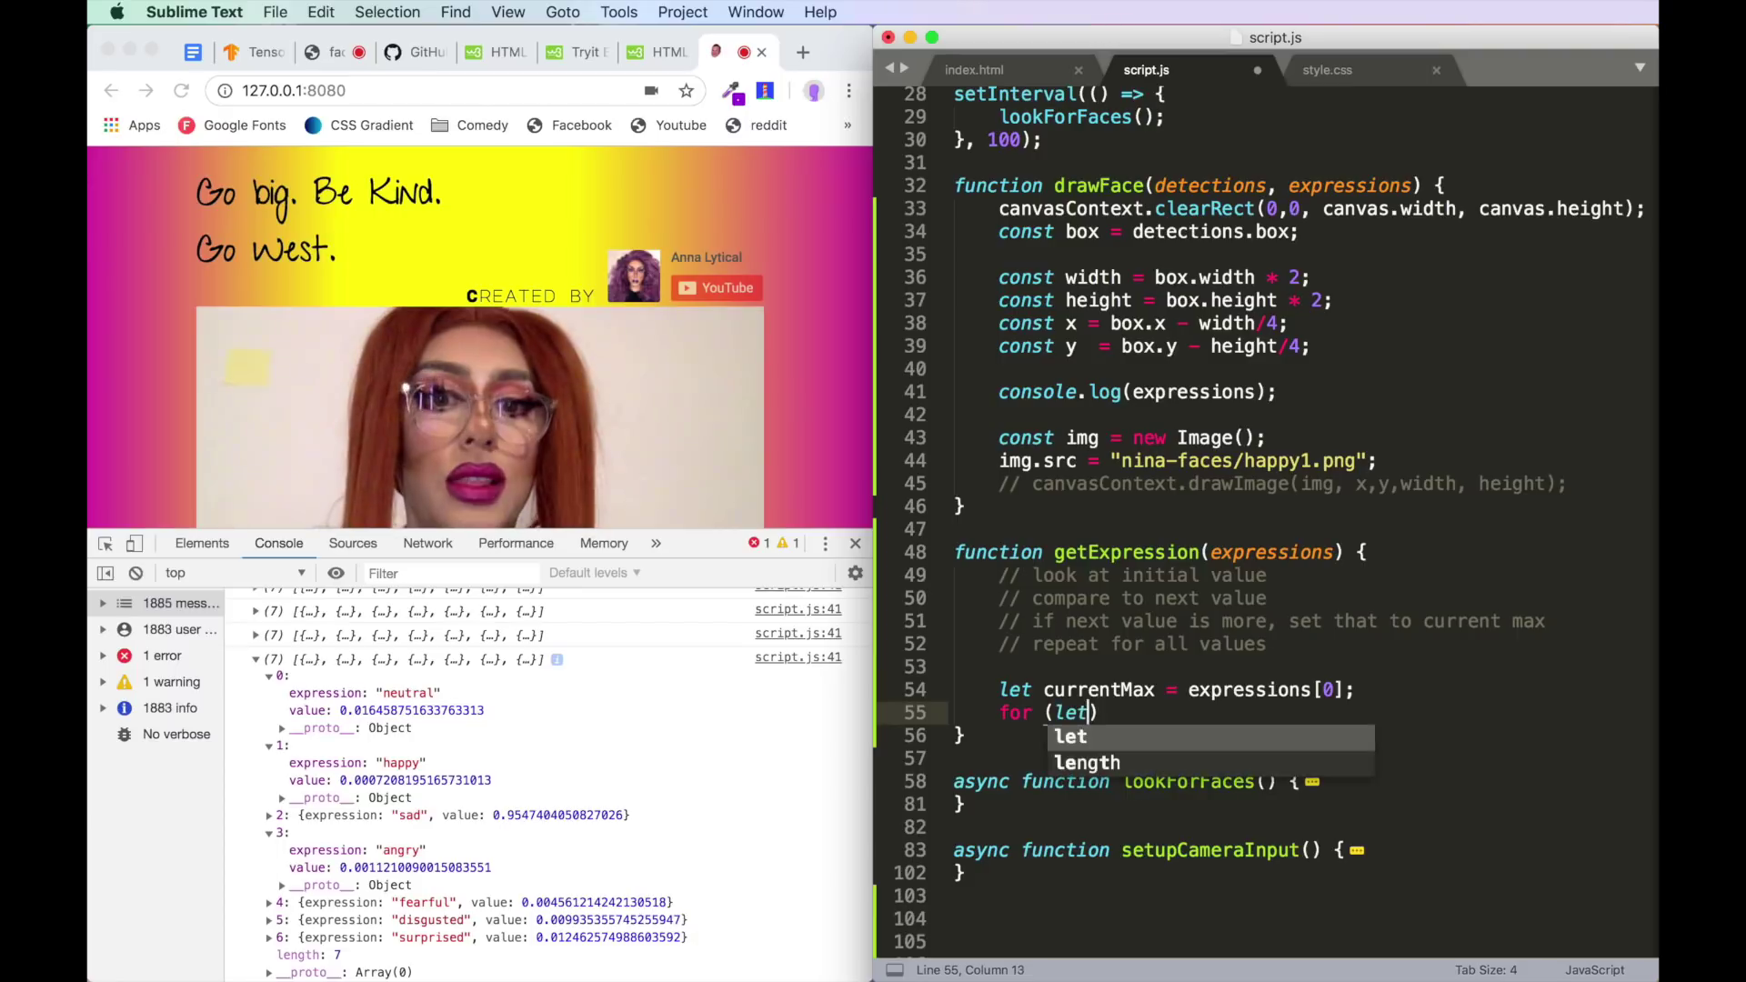
type(" i = 0; i < expressions.length")
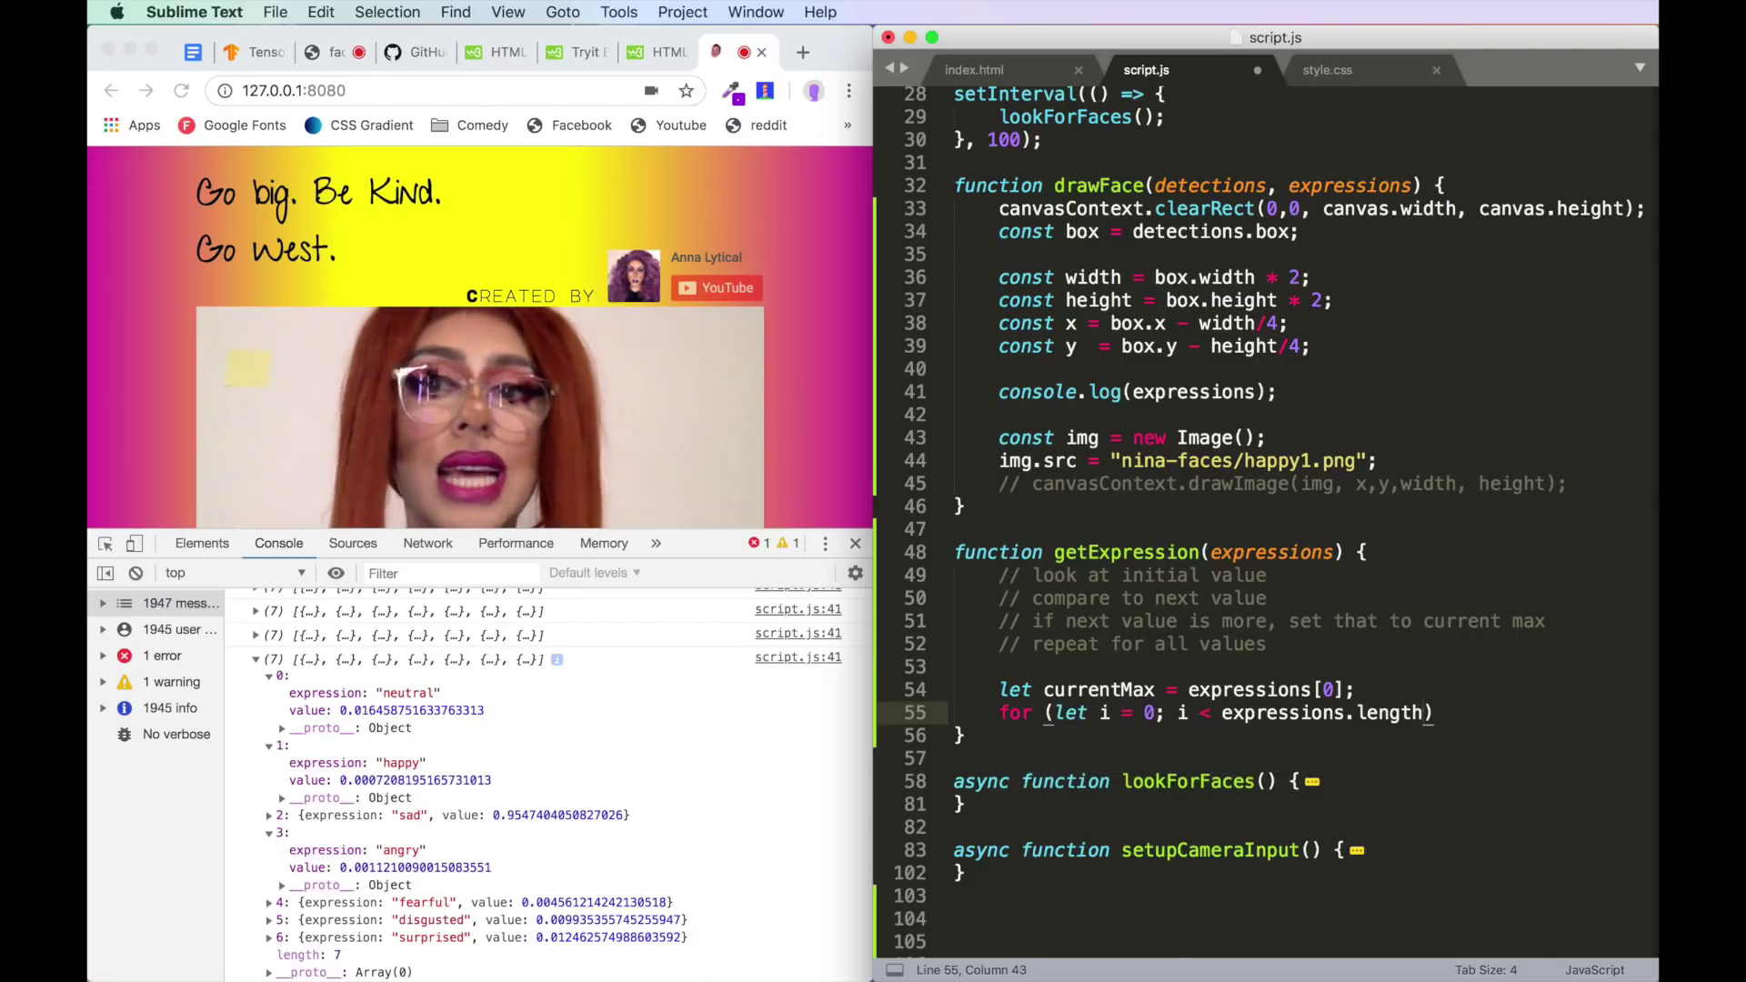
type("; i++)")
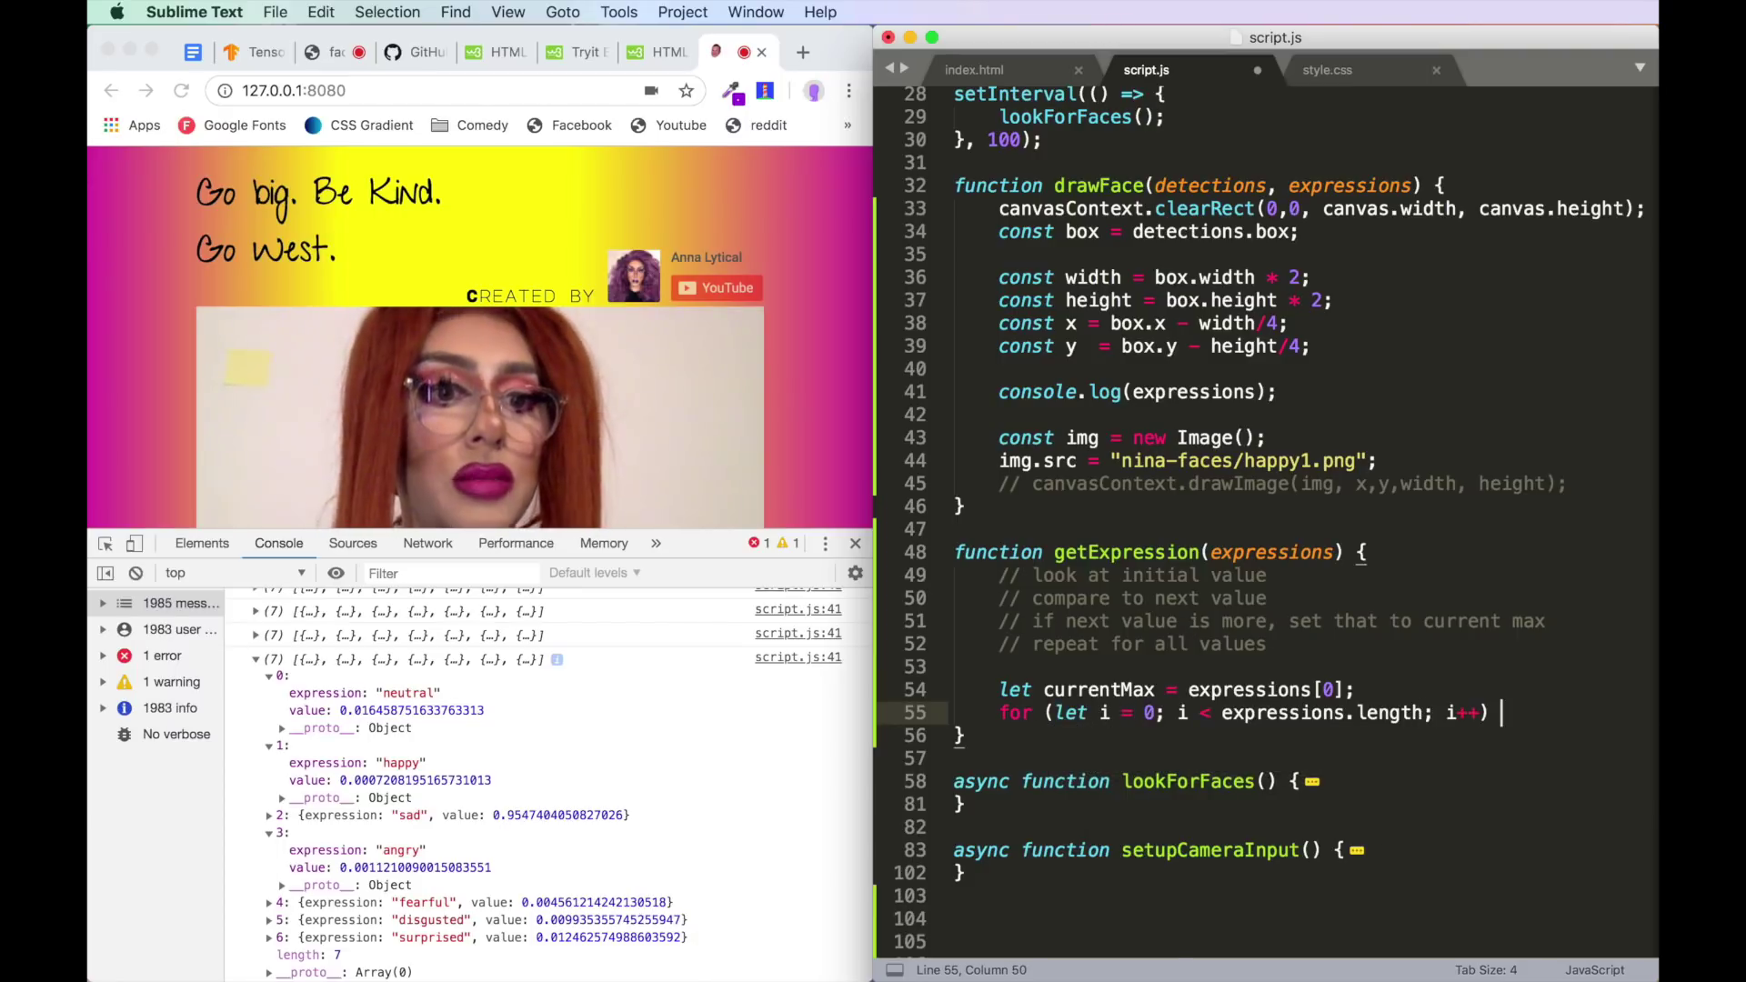
key("Return")
type("expressions[")
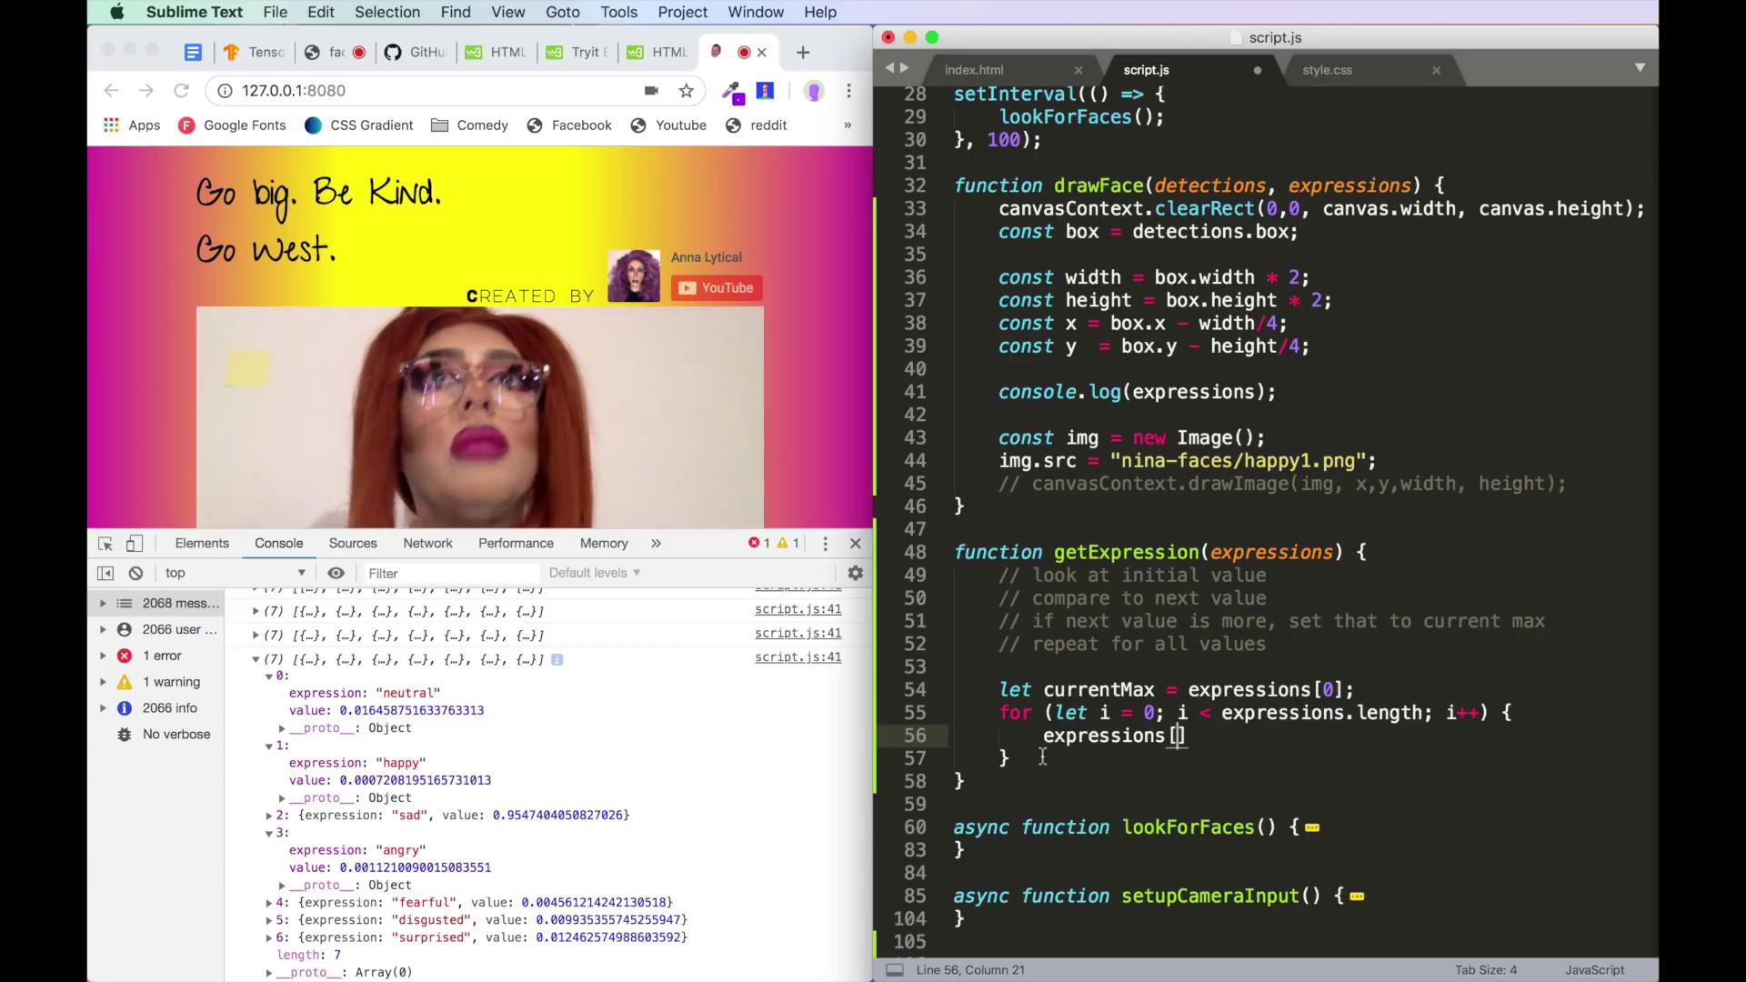
type("i")
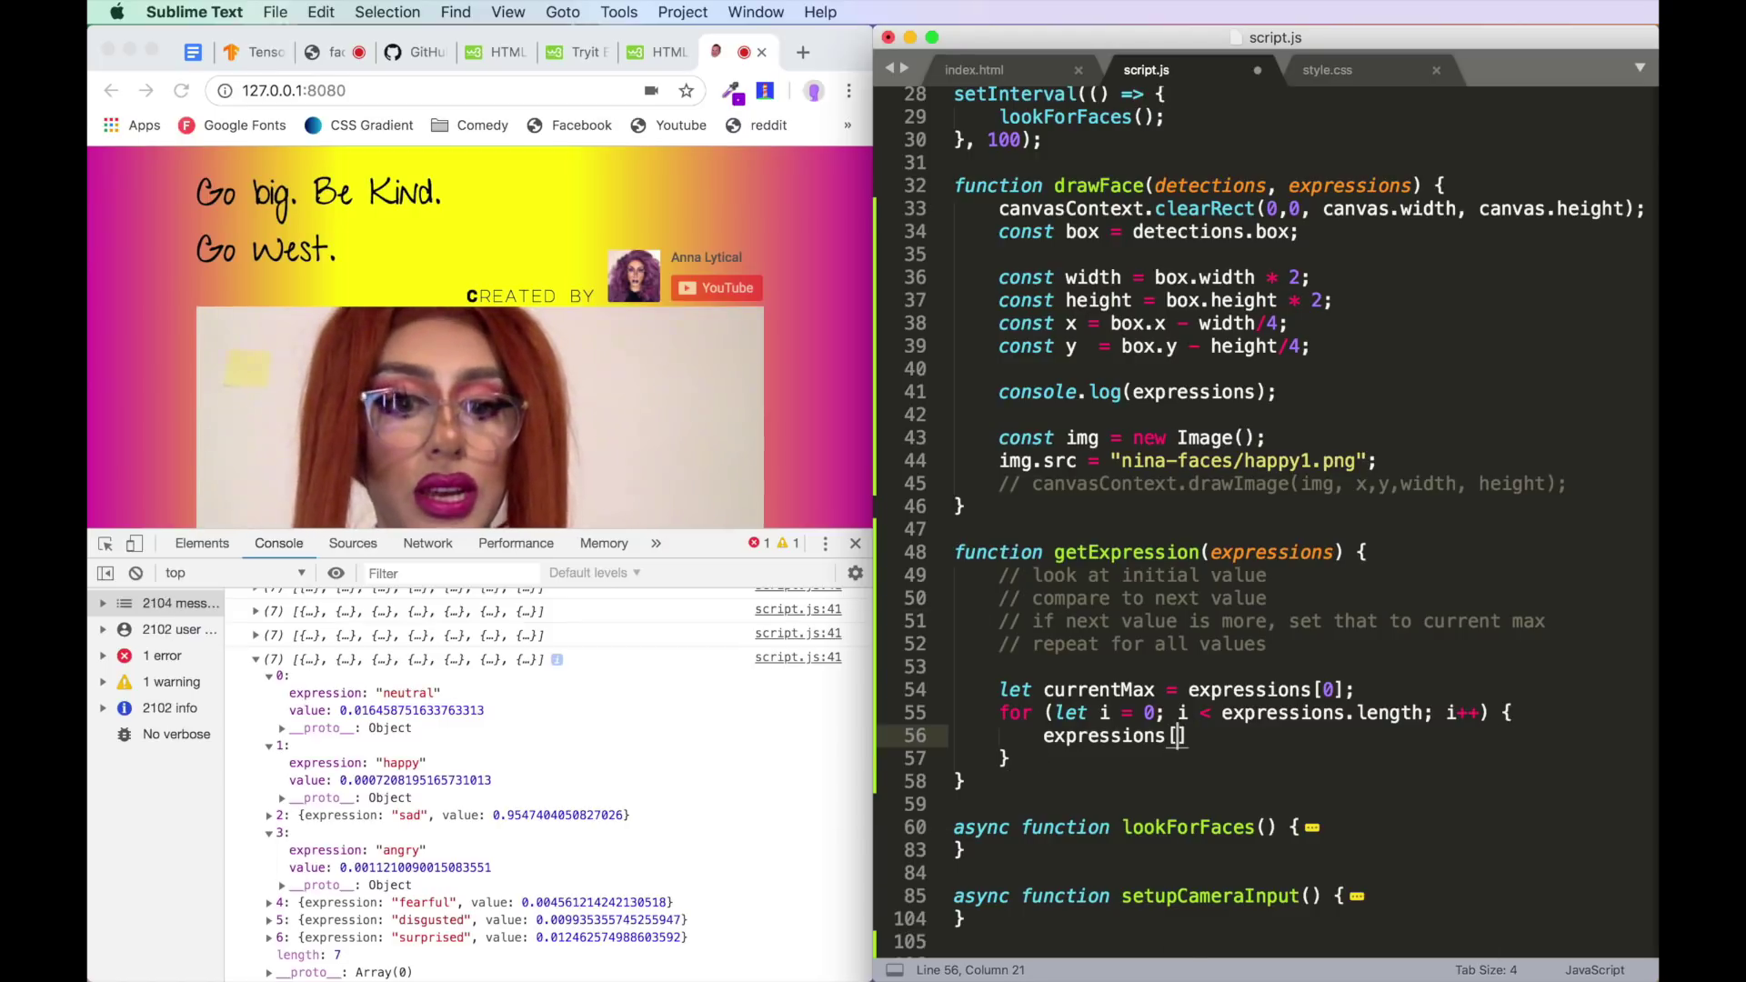
type("].")
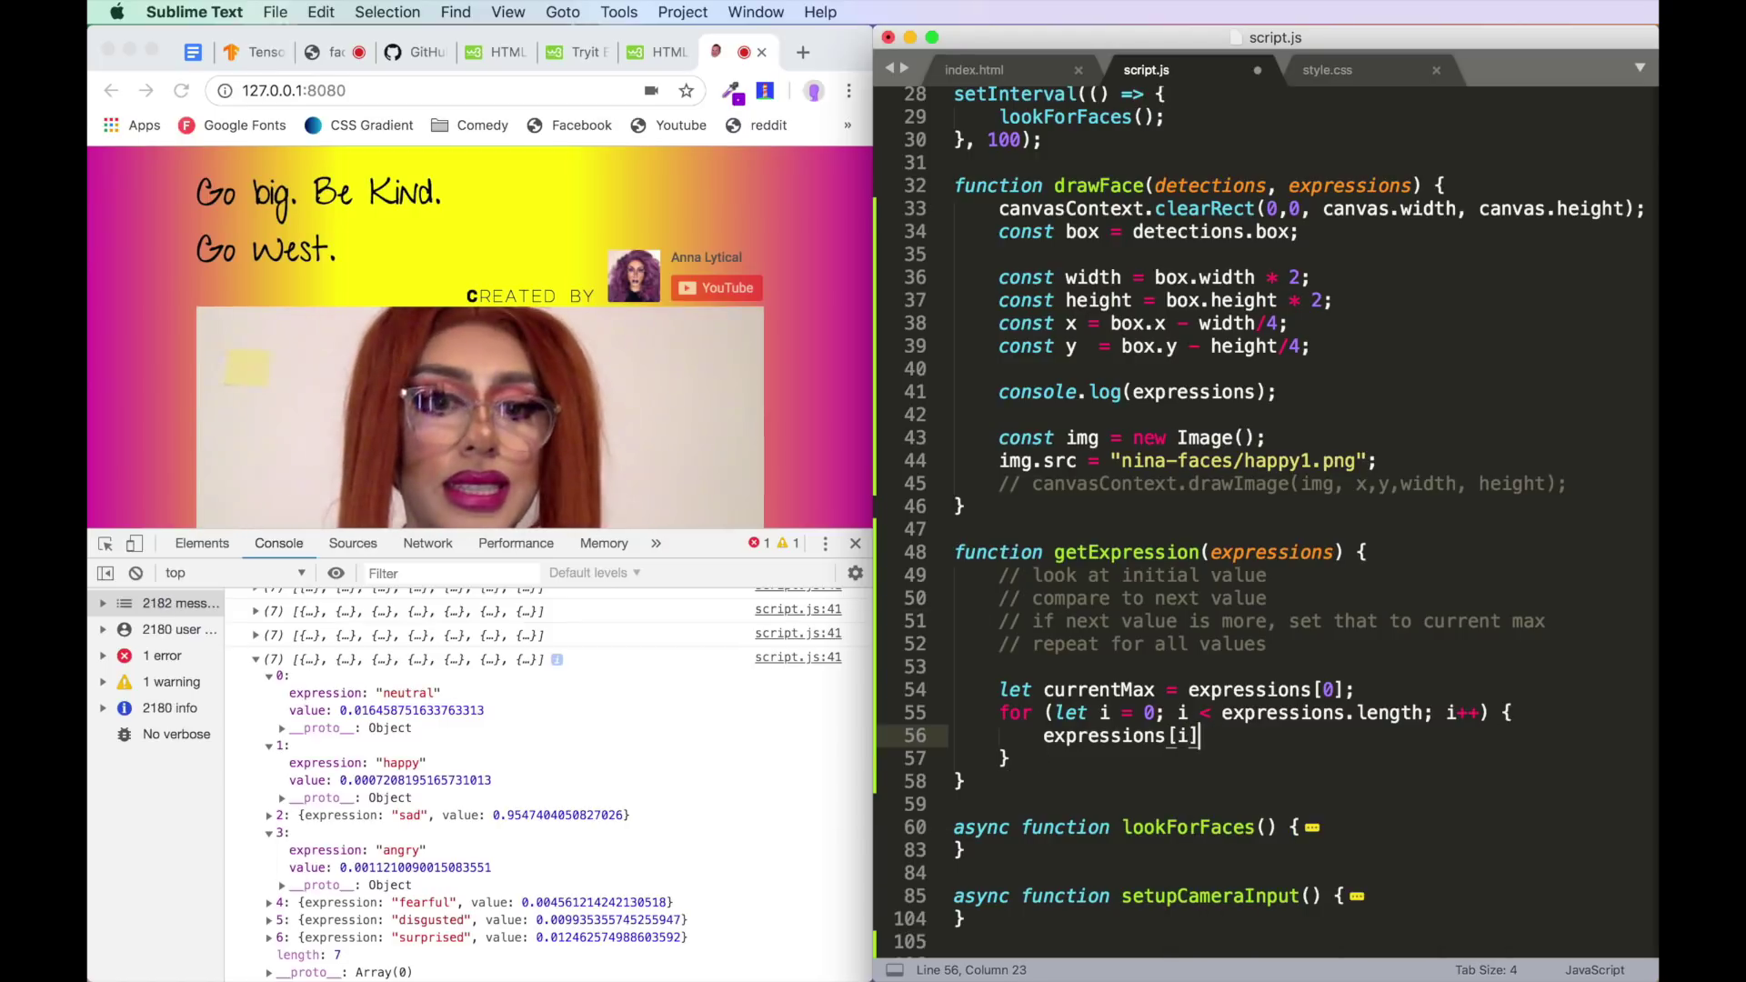
type("value")
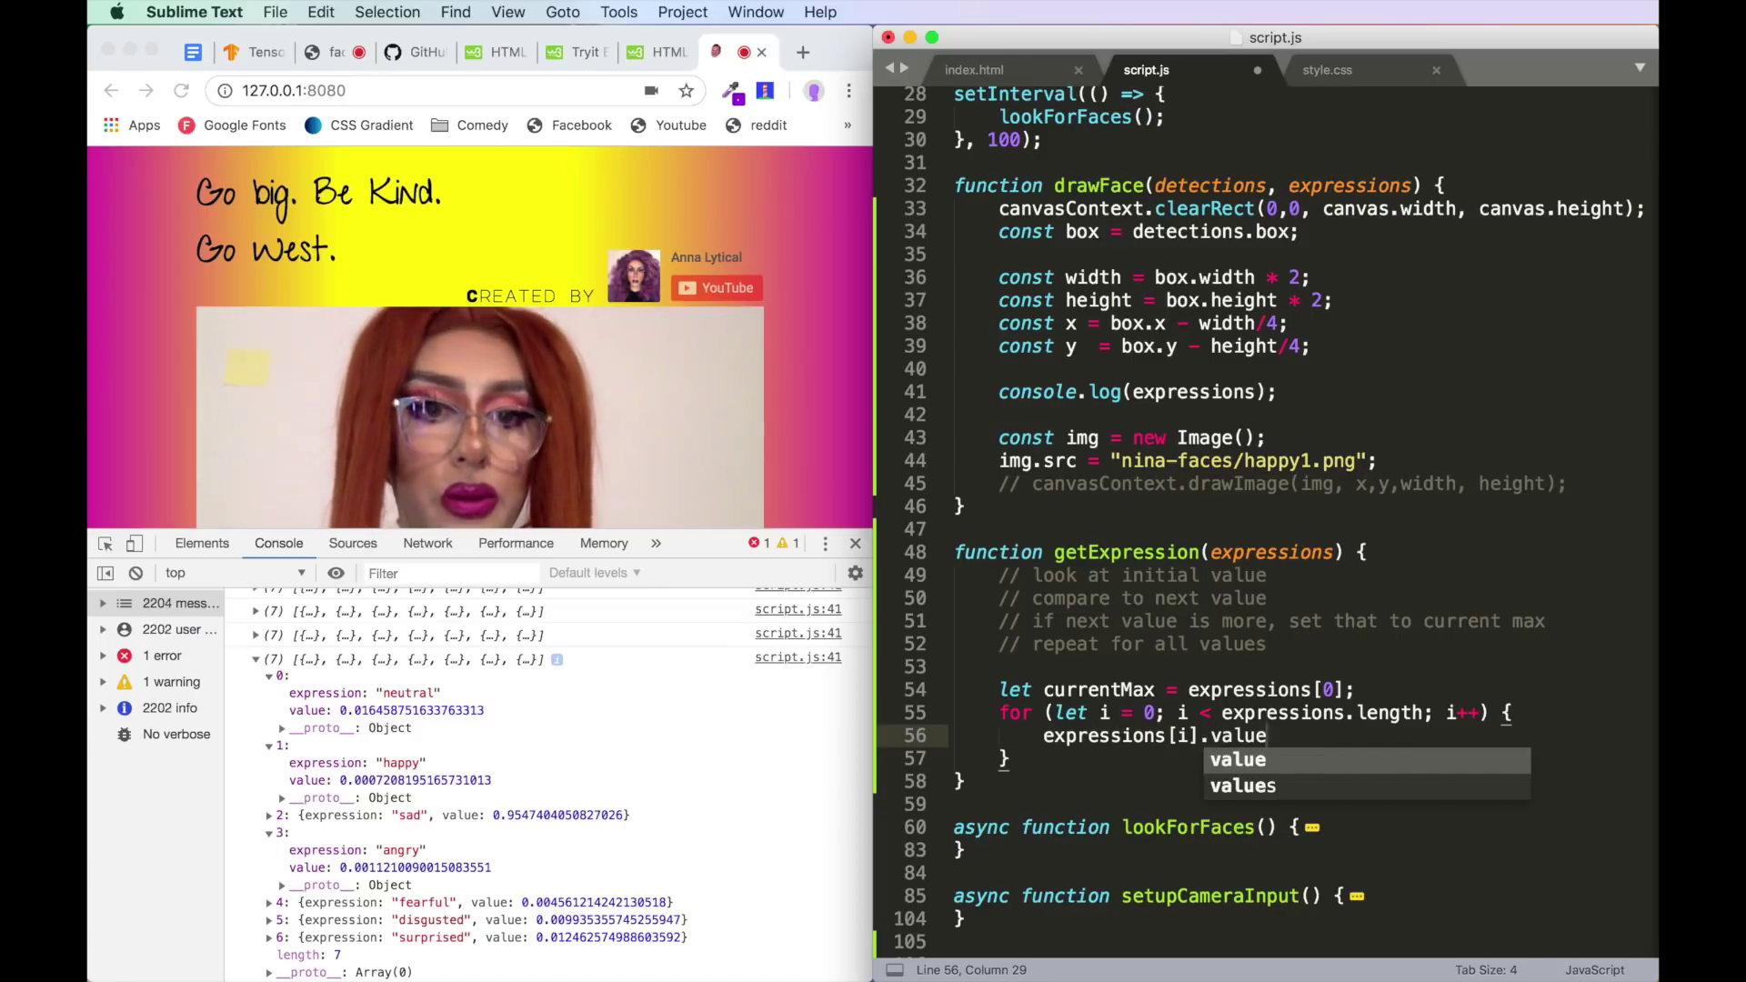
left_click_drag(1134, 620, 955, 598)
left_click(1043, 736)
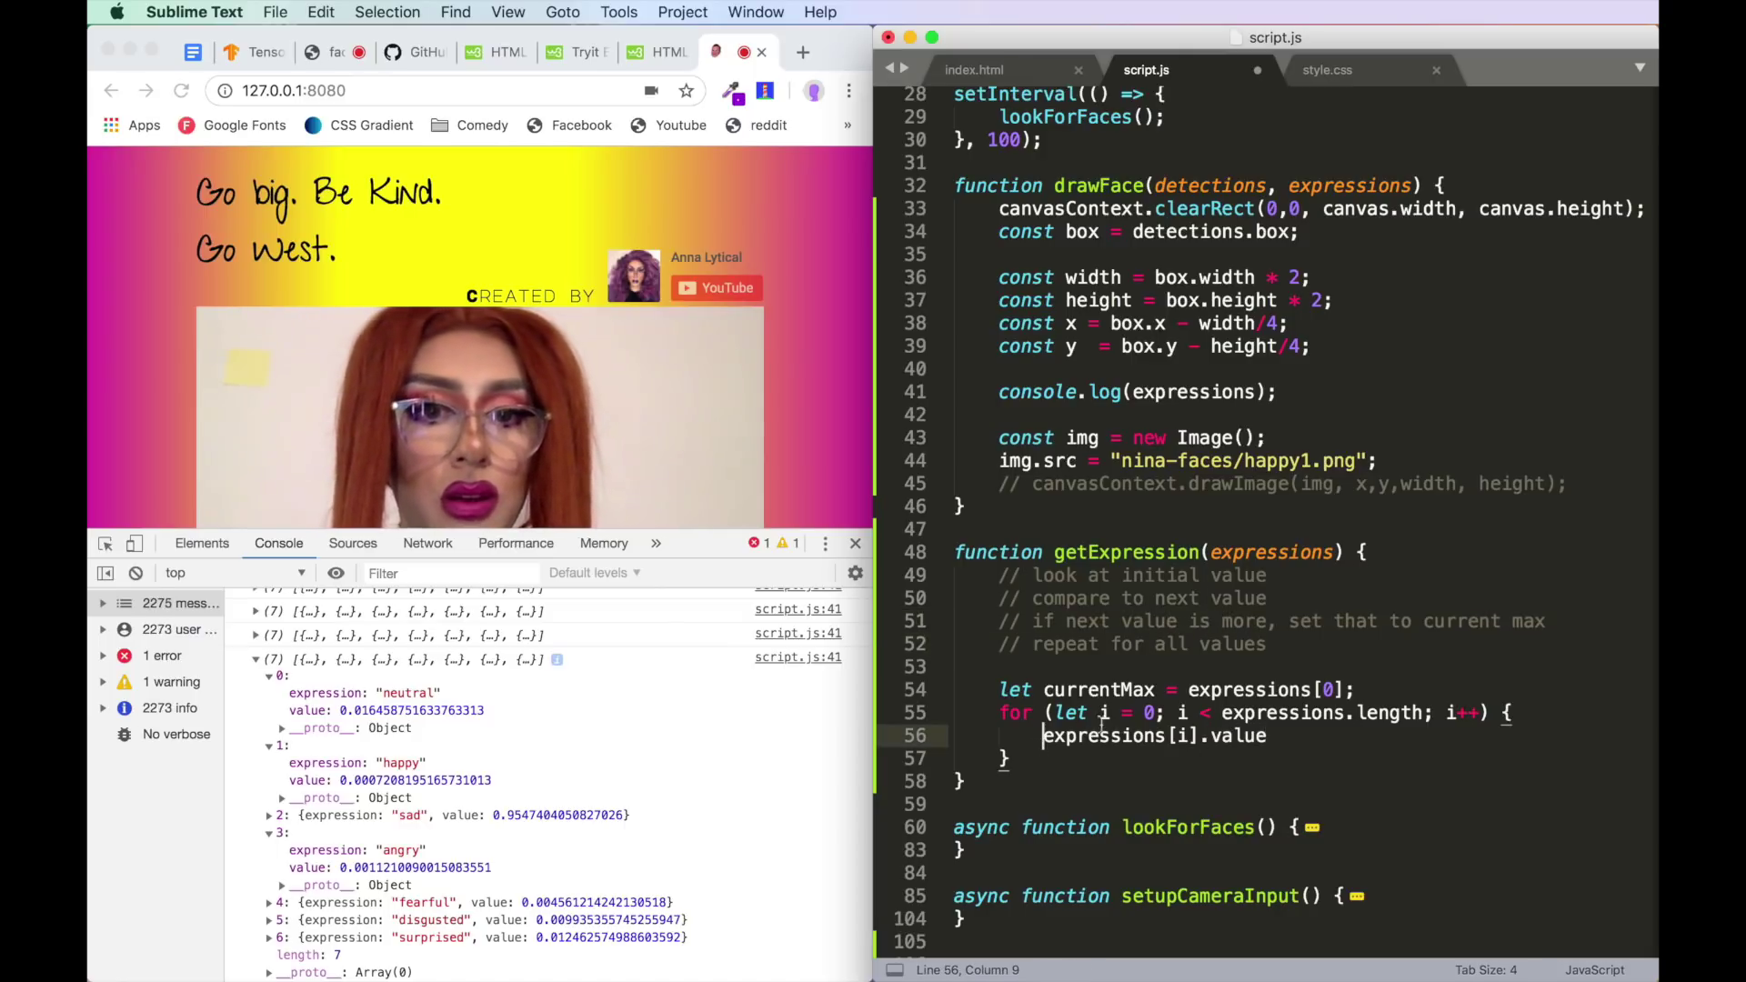
type("if (currentMax.")
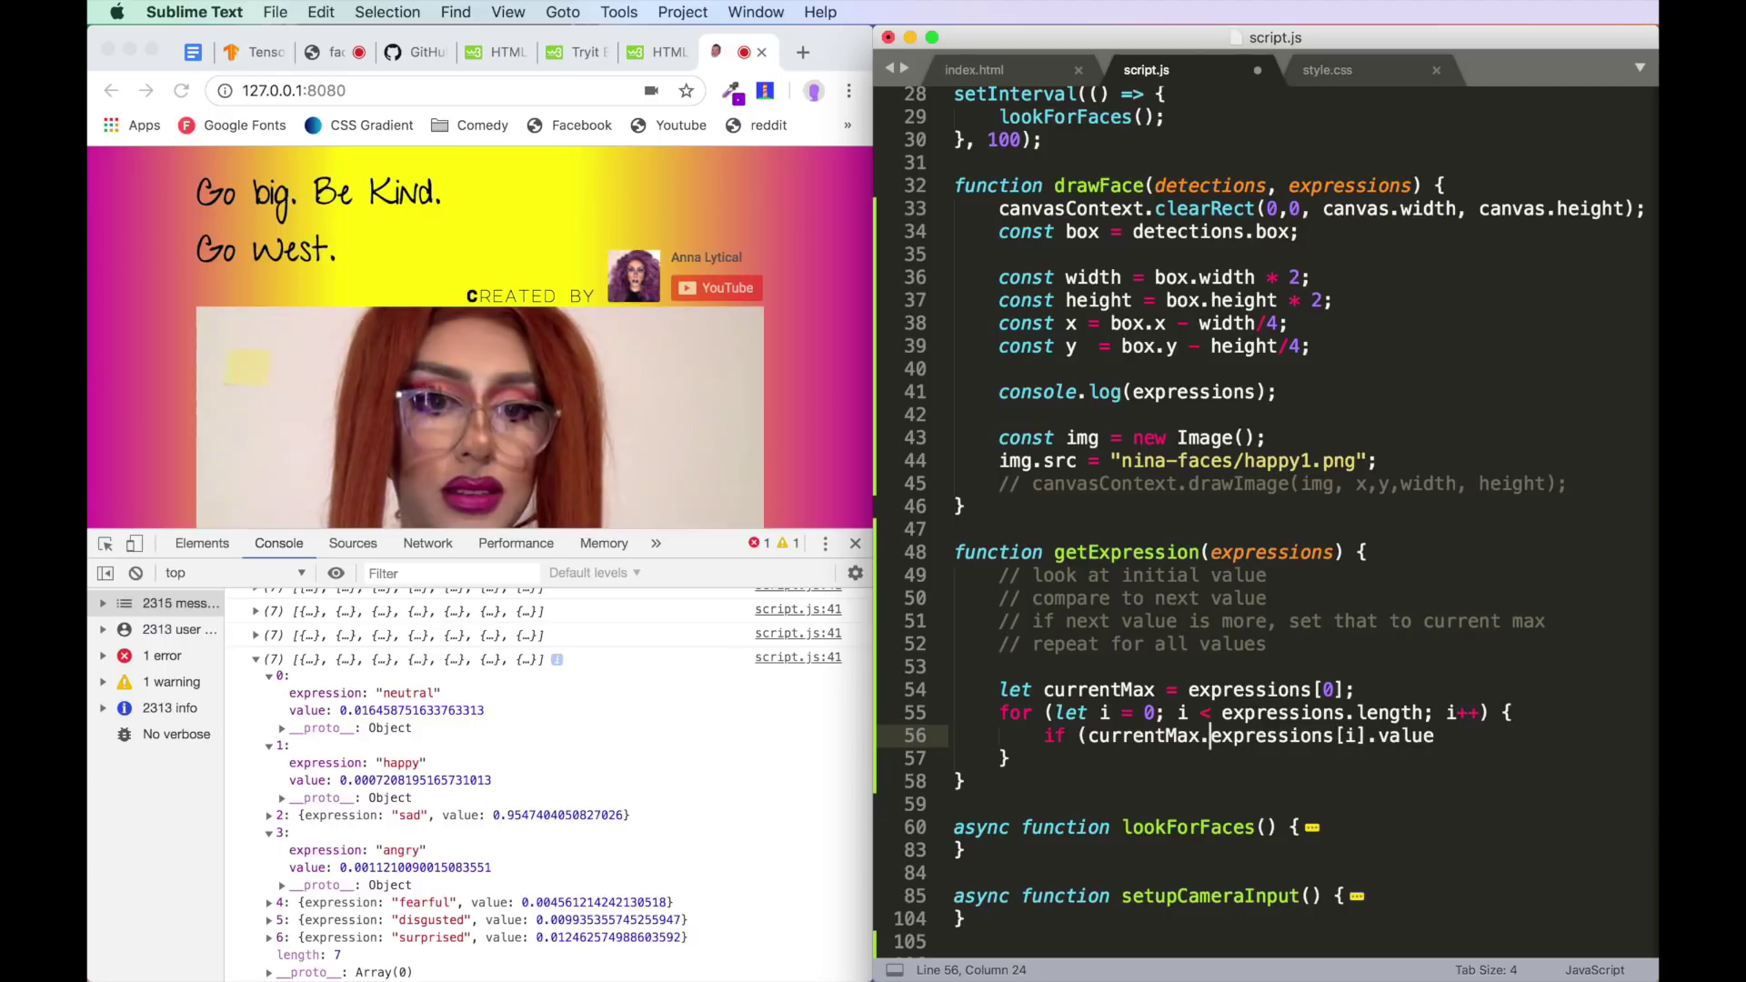
type("value >")
key("End")
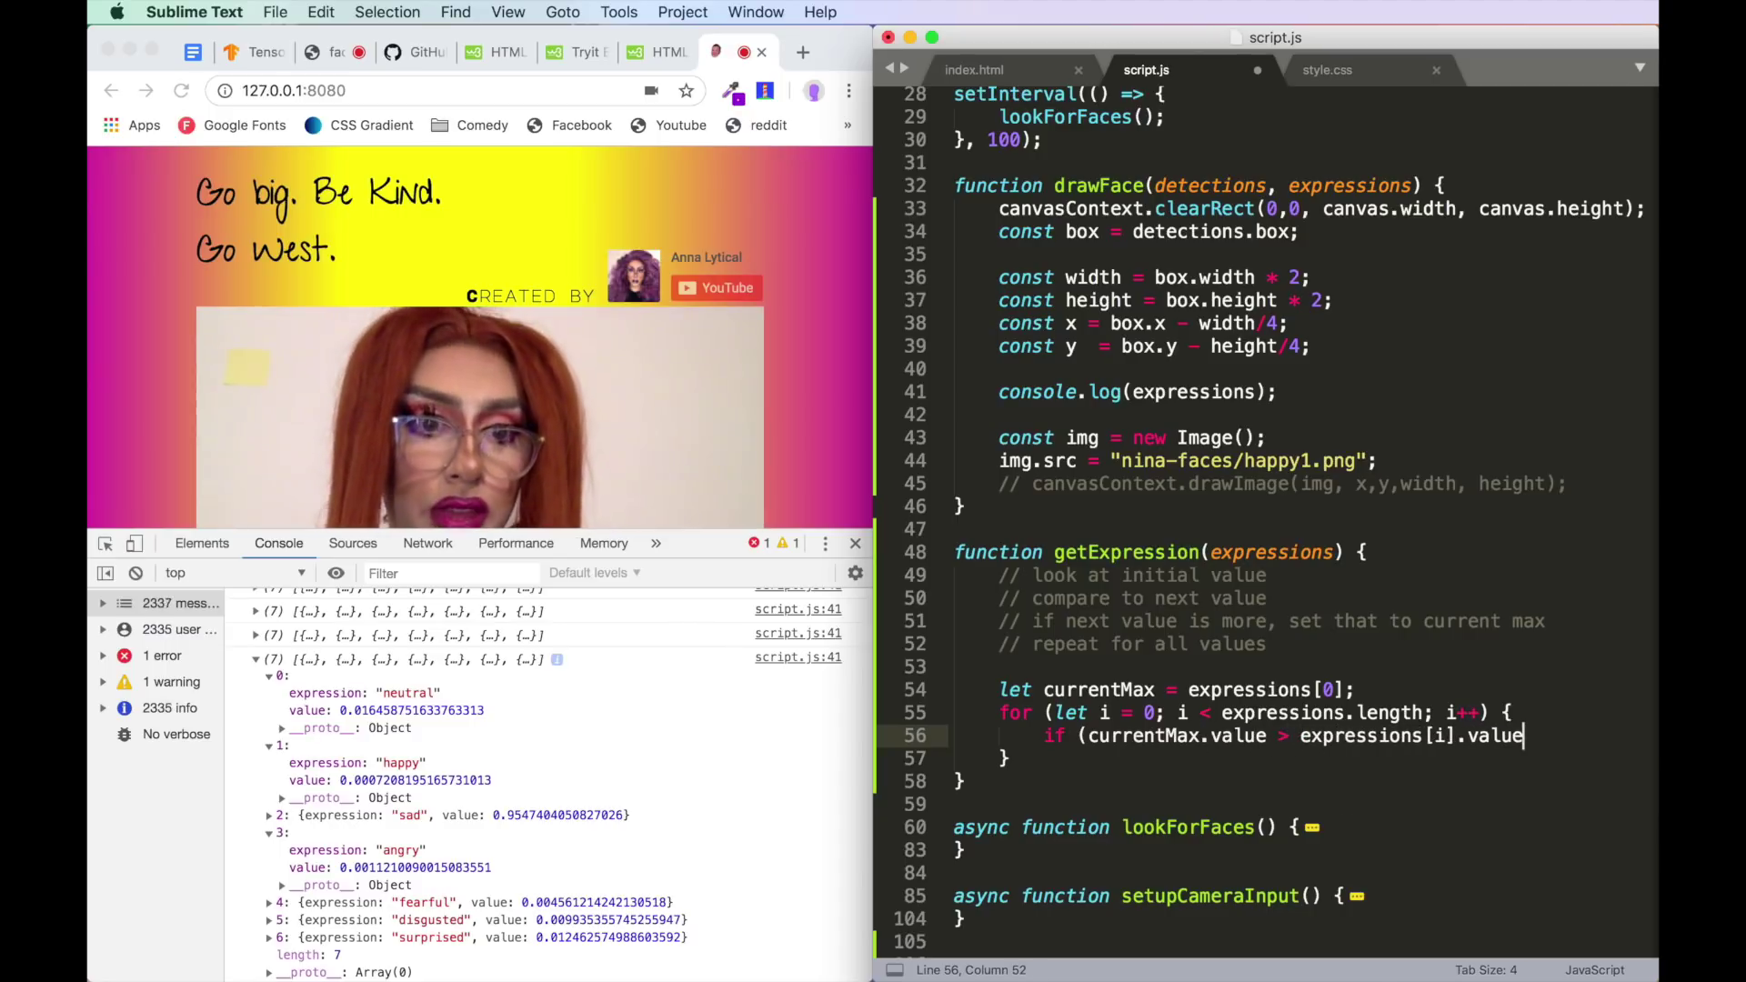
type(") {")
key("Return")
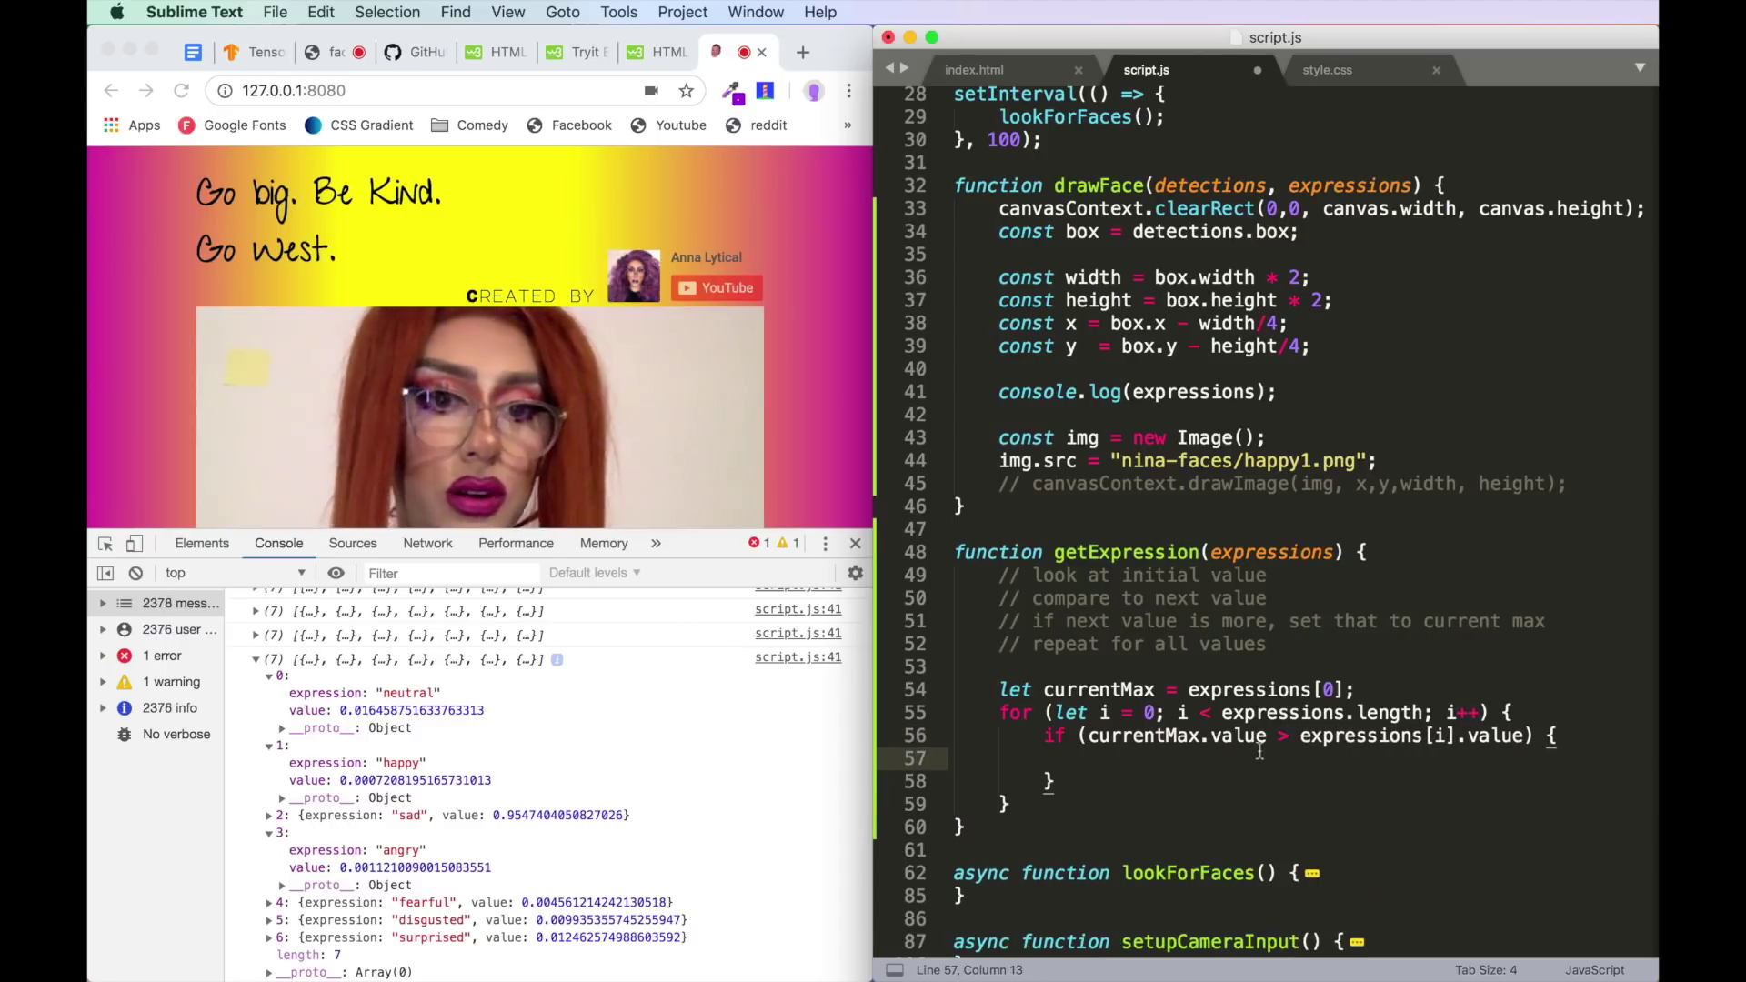
left_click(1280, 742)
key("Down")
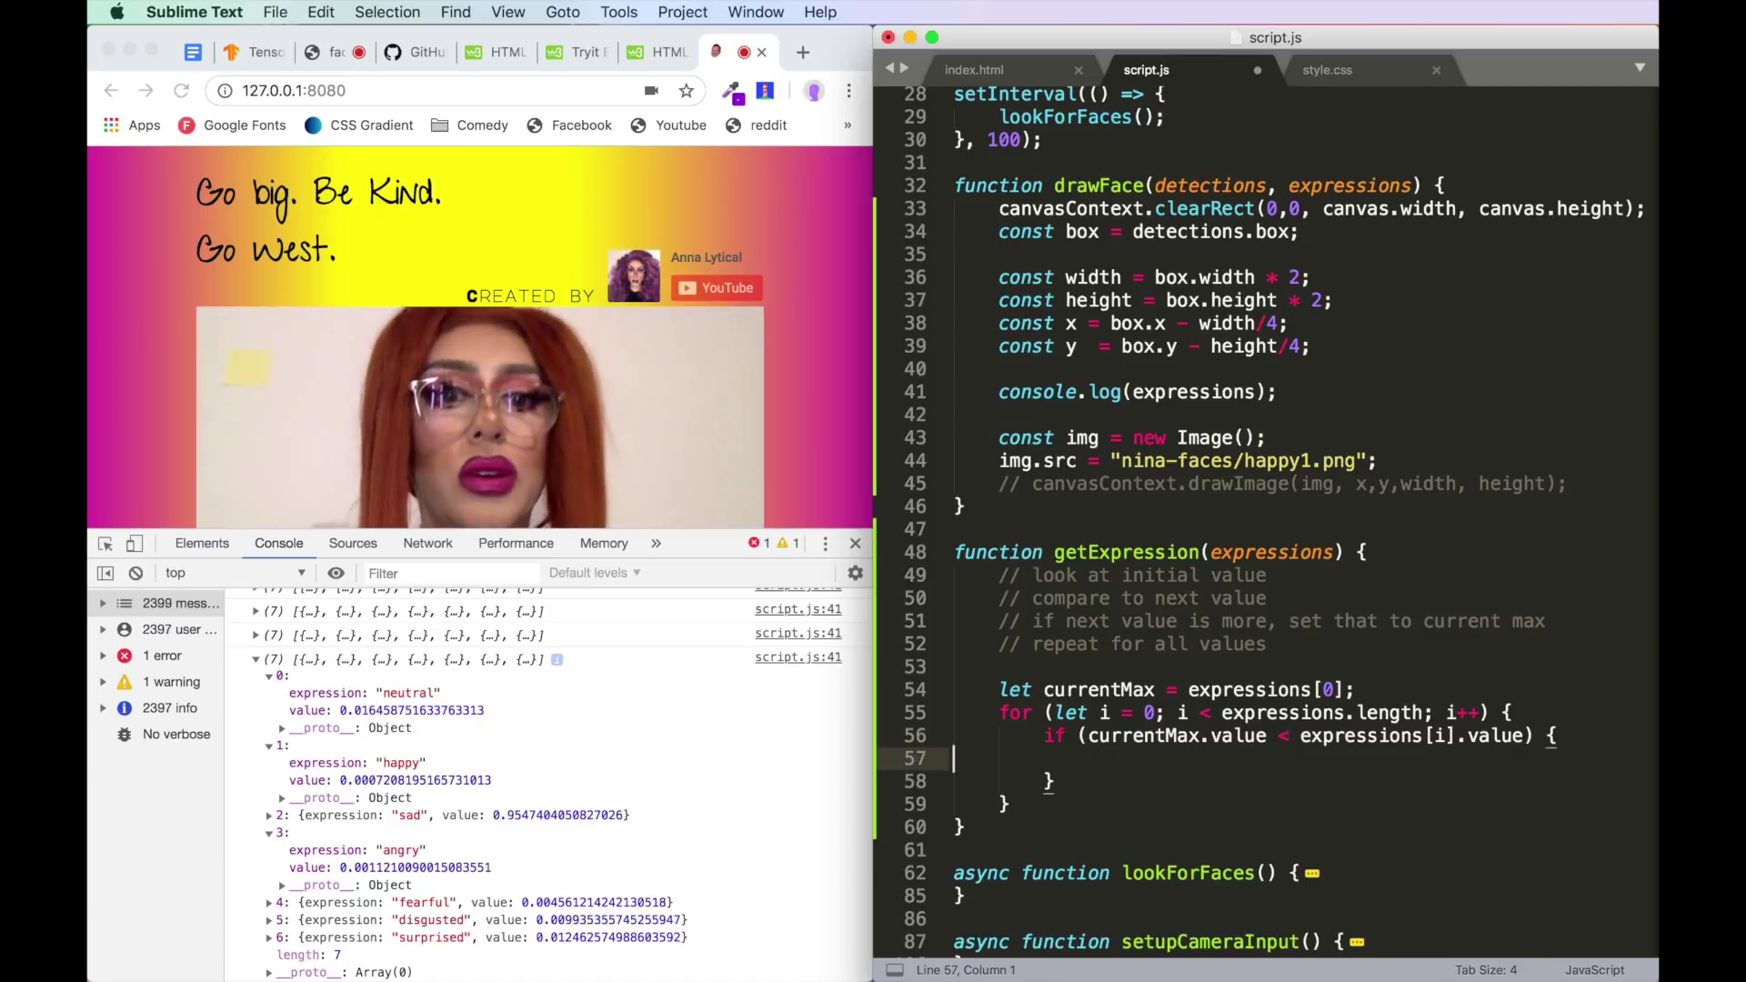
type("curre")
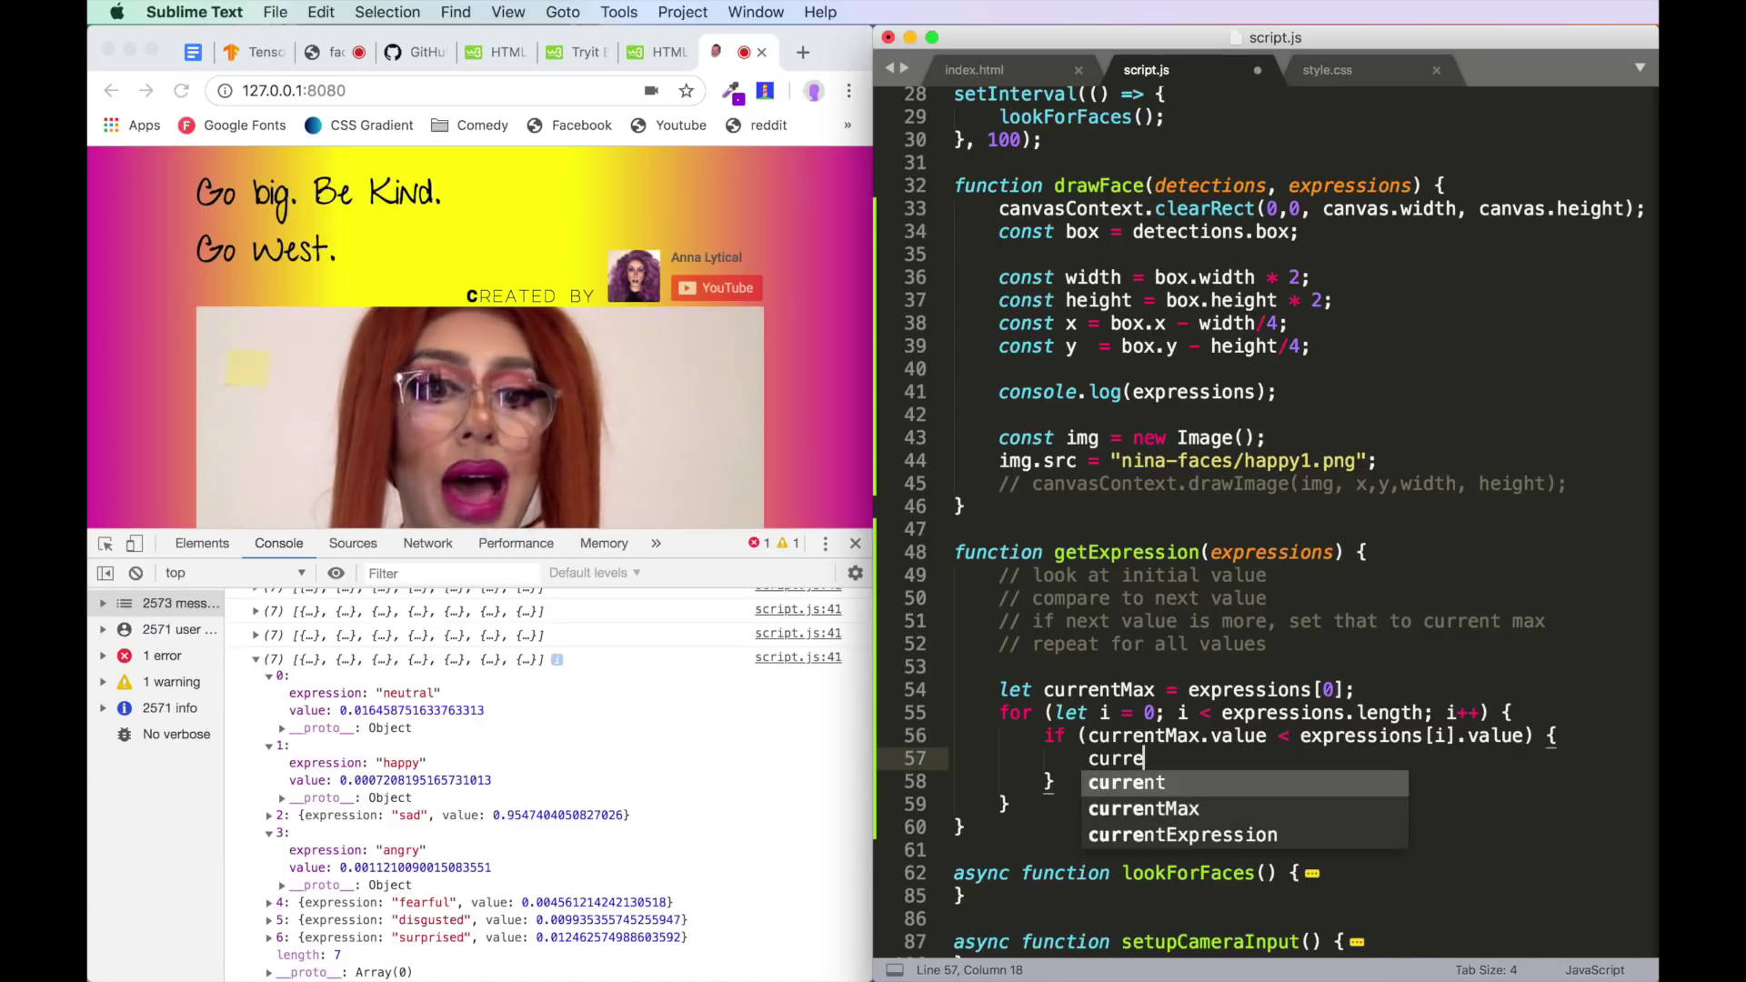
type("ntMax = e")
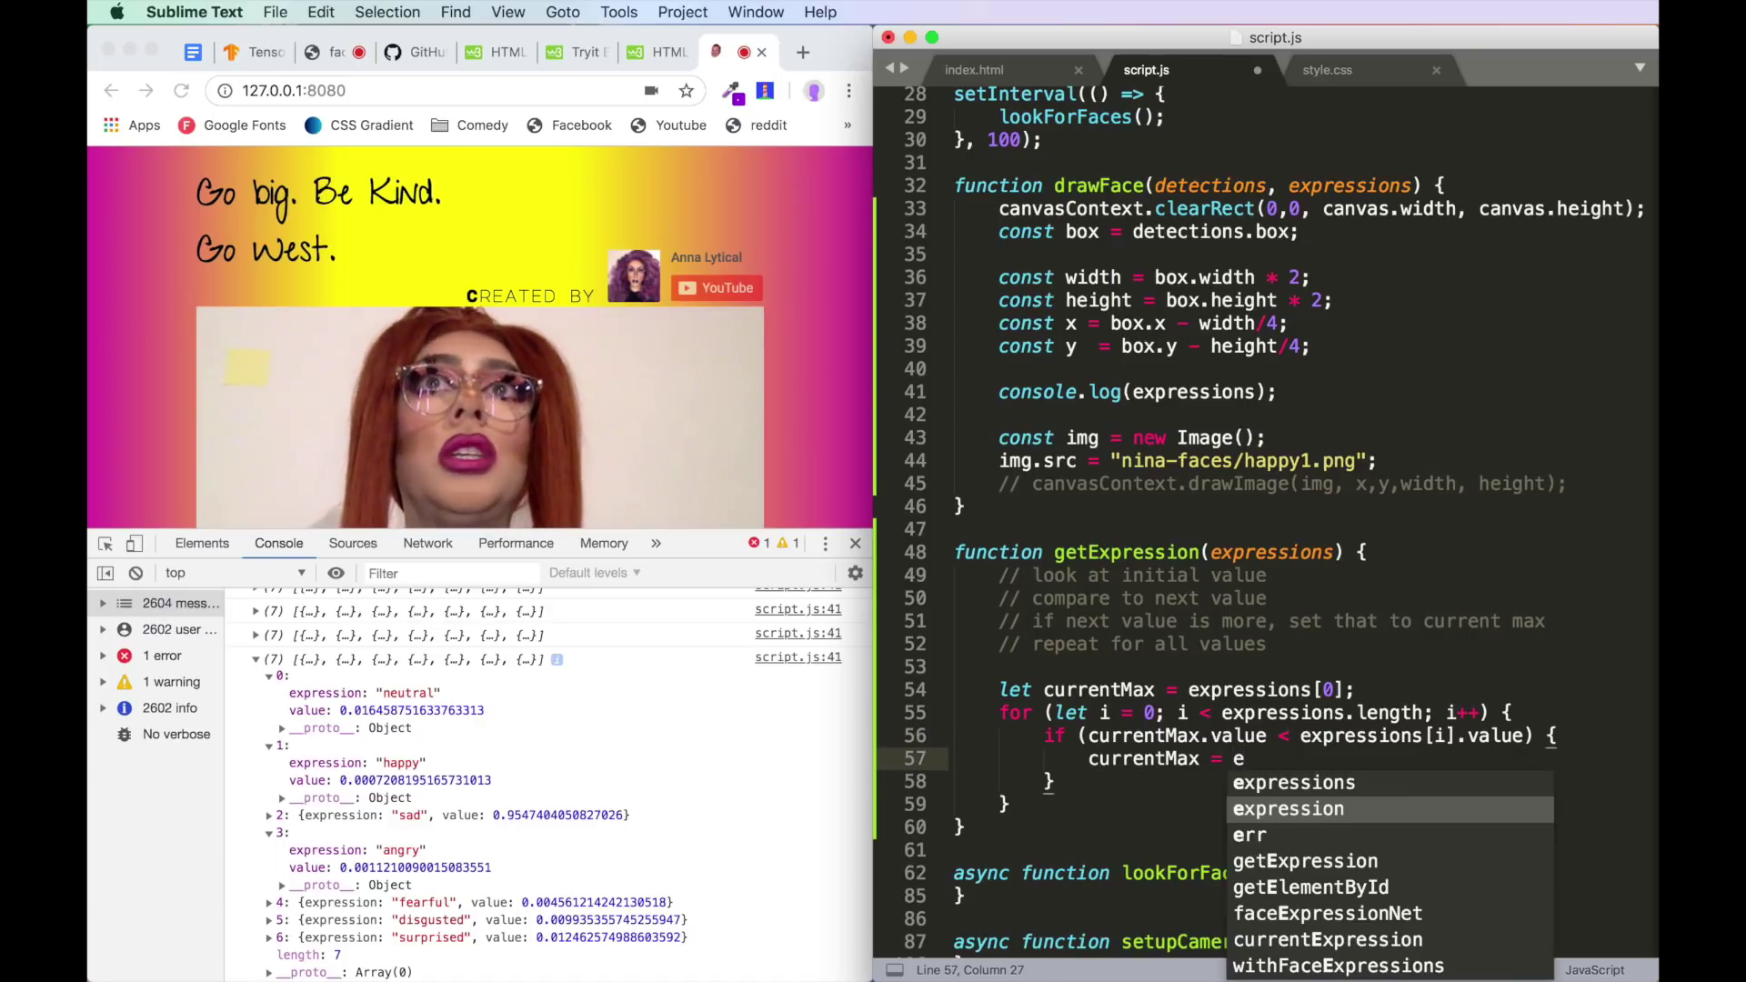
- Set currentMax = expressions[i] inside the if, and add return currentMax.expression after the loop
key("Return")
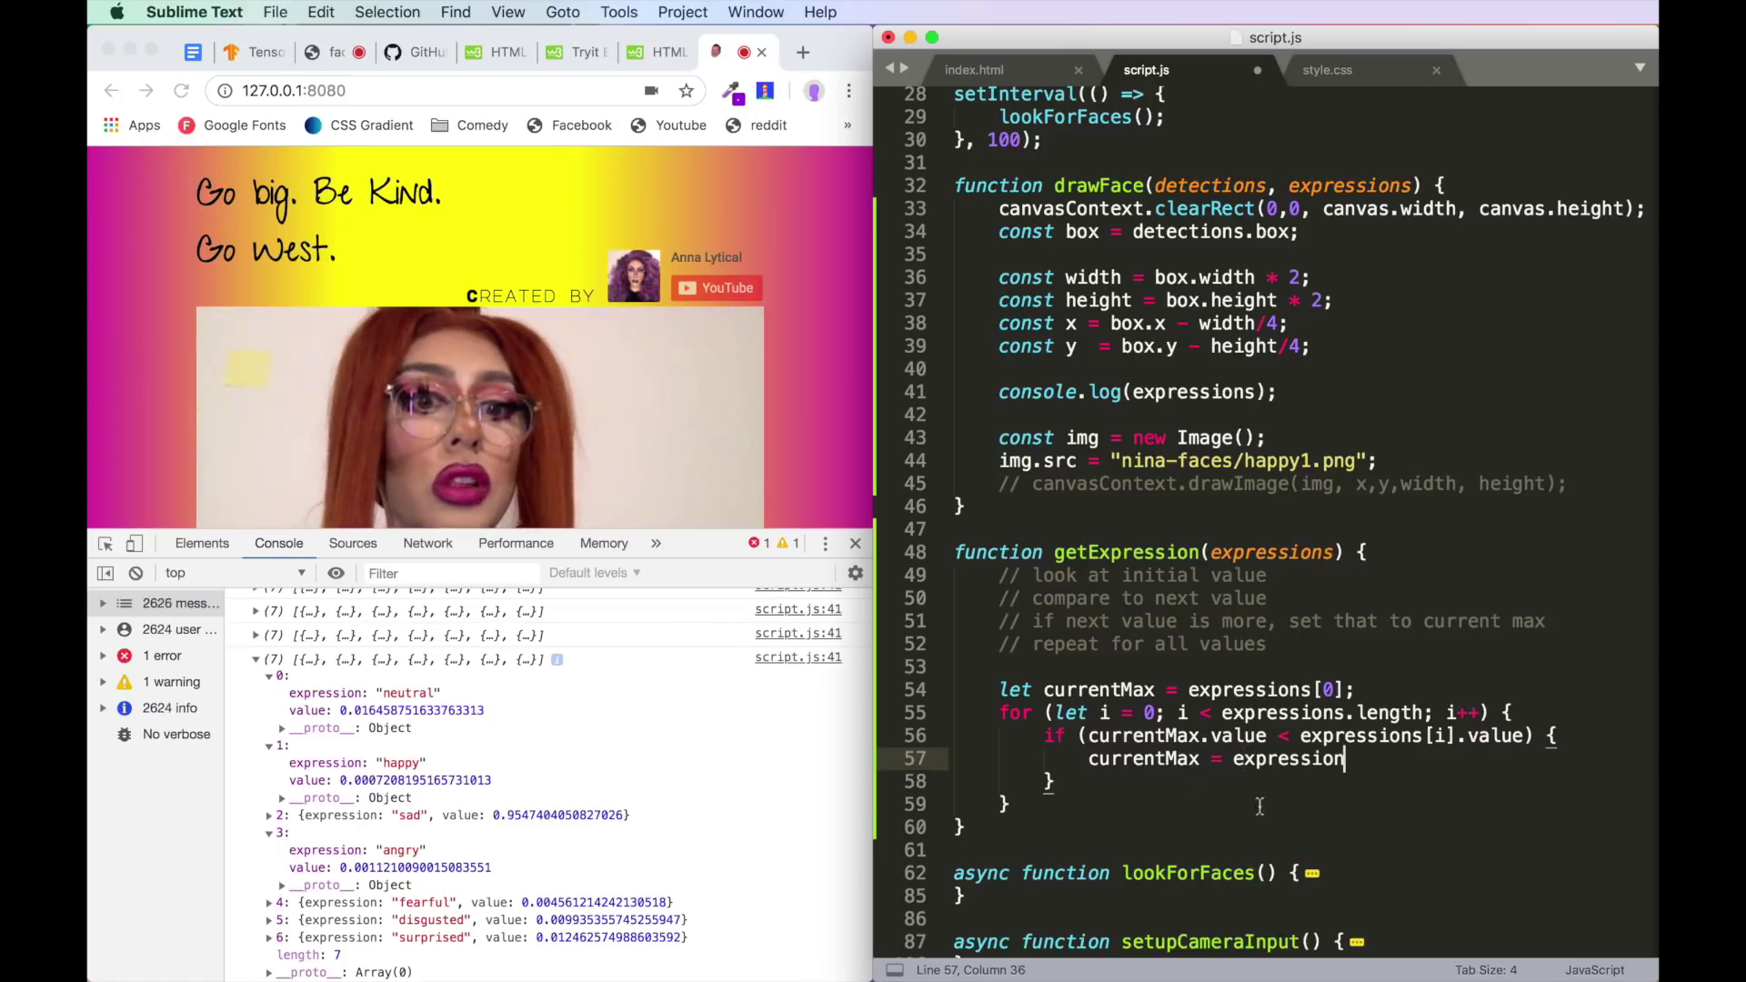
type("[i]")
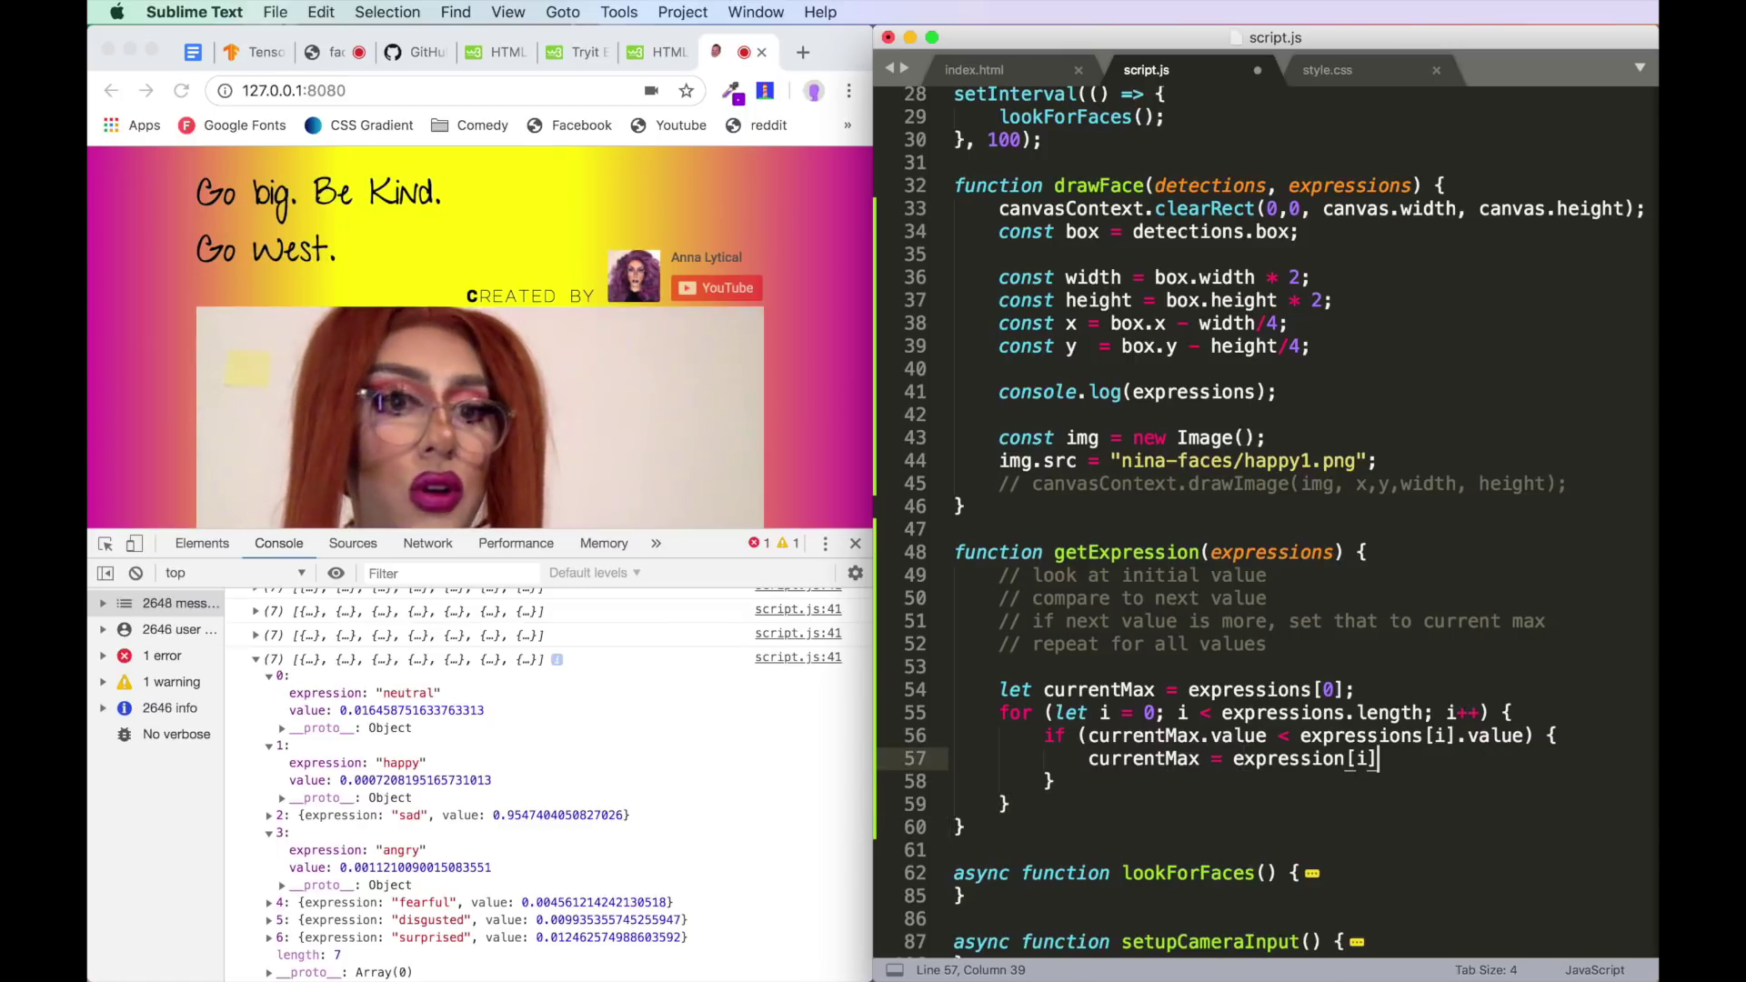
key("Left")
key("Left")
key("Left")
type("s")
key("End")
type(";")
key("Down")
key("Down")
key("Return")
key("Return")
type("return ")
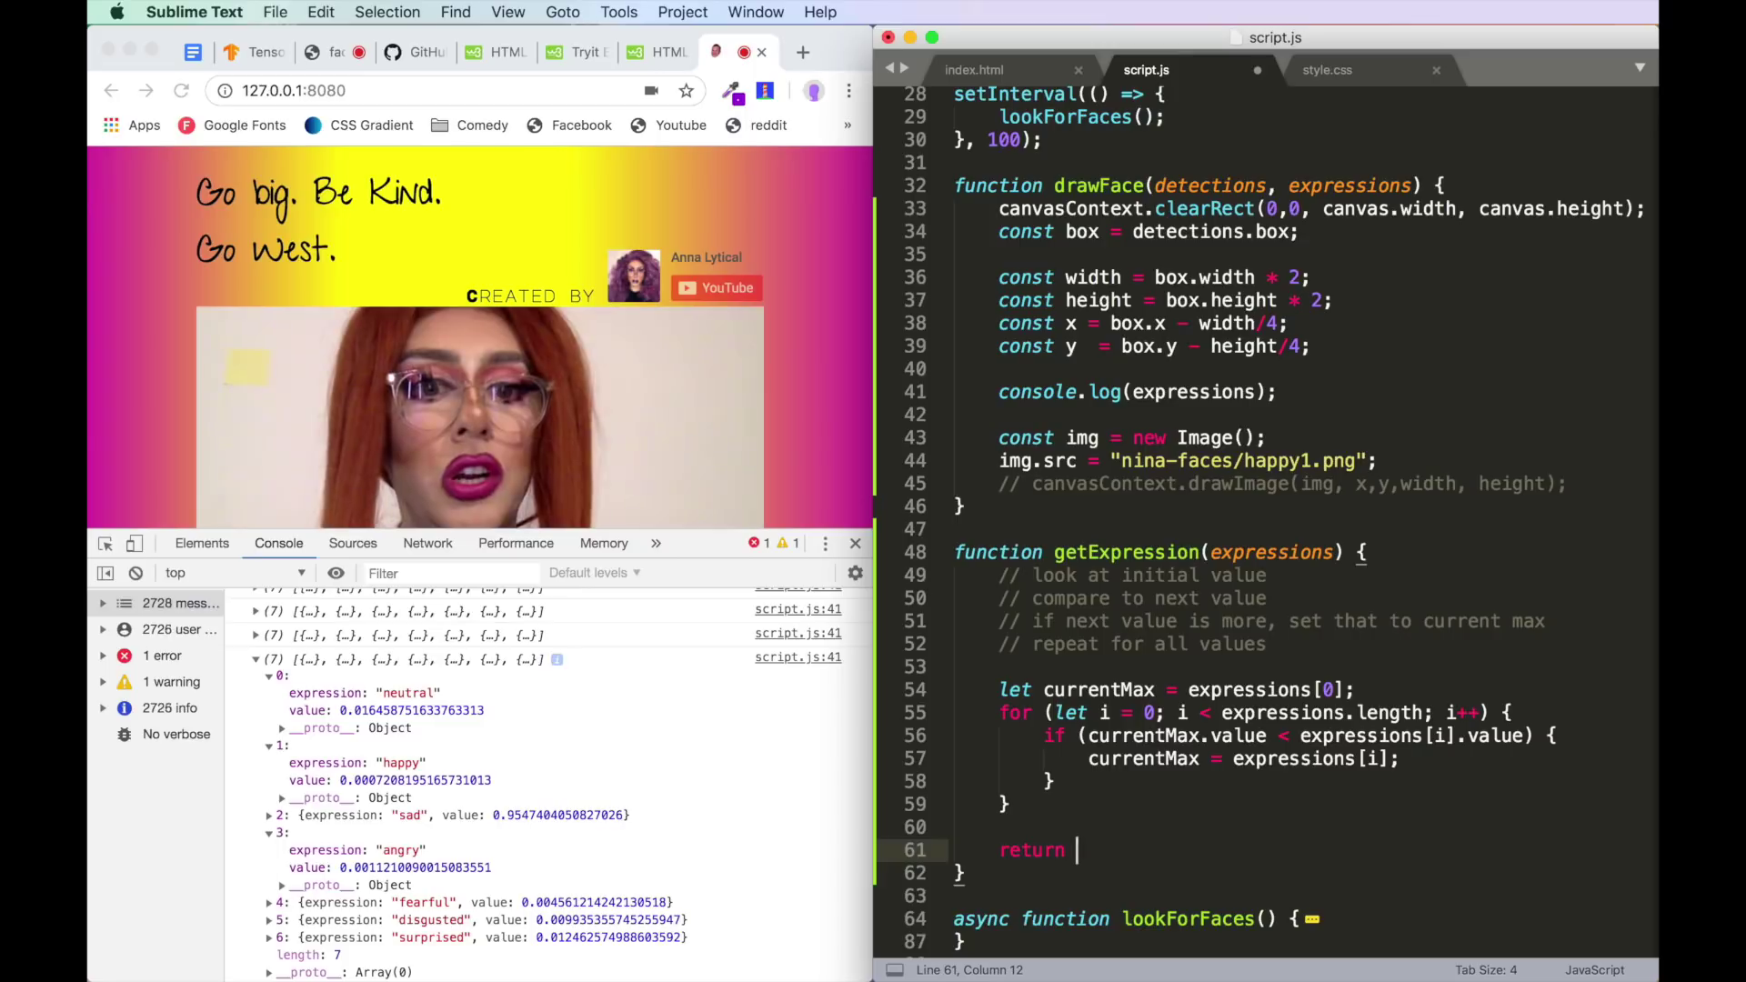
type("cur")
key("Return")
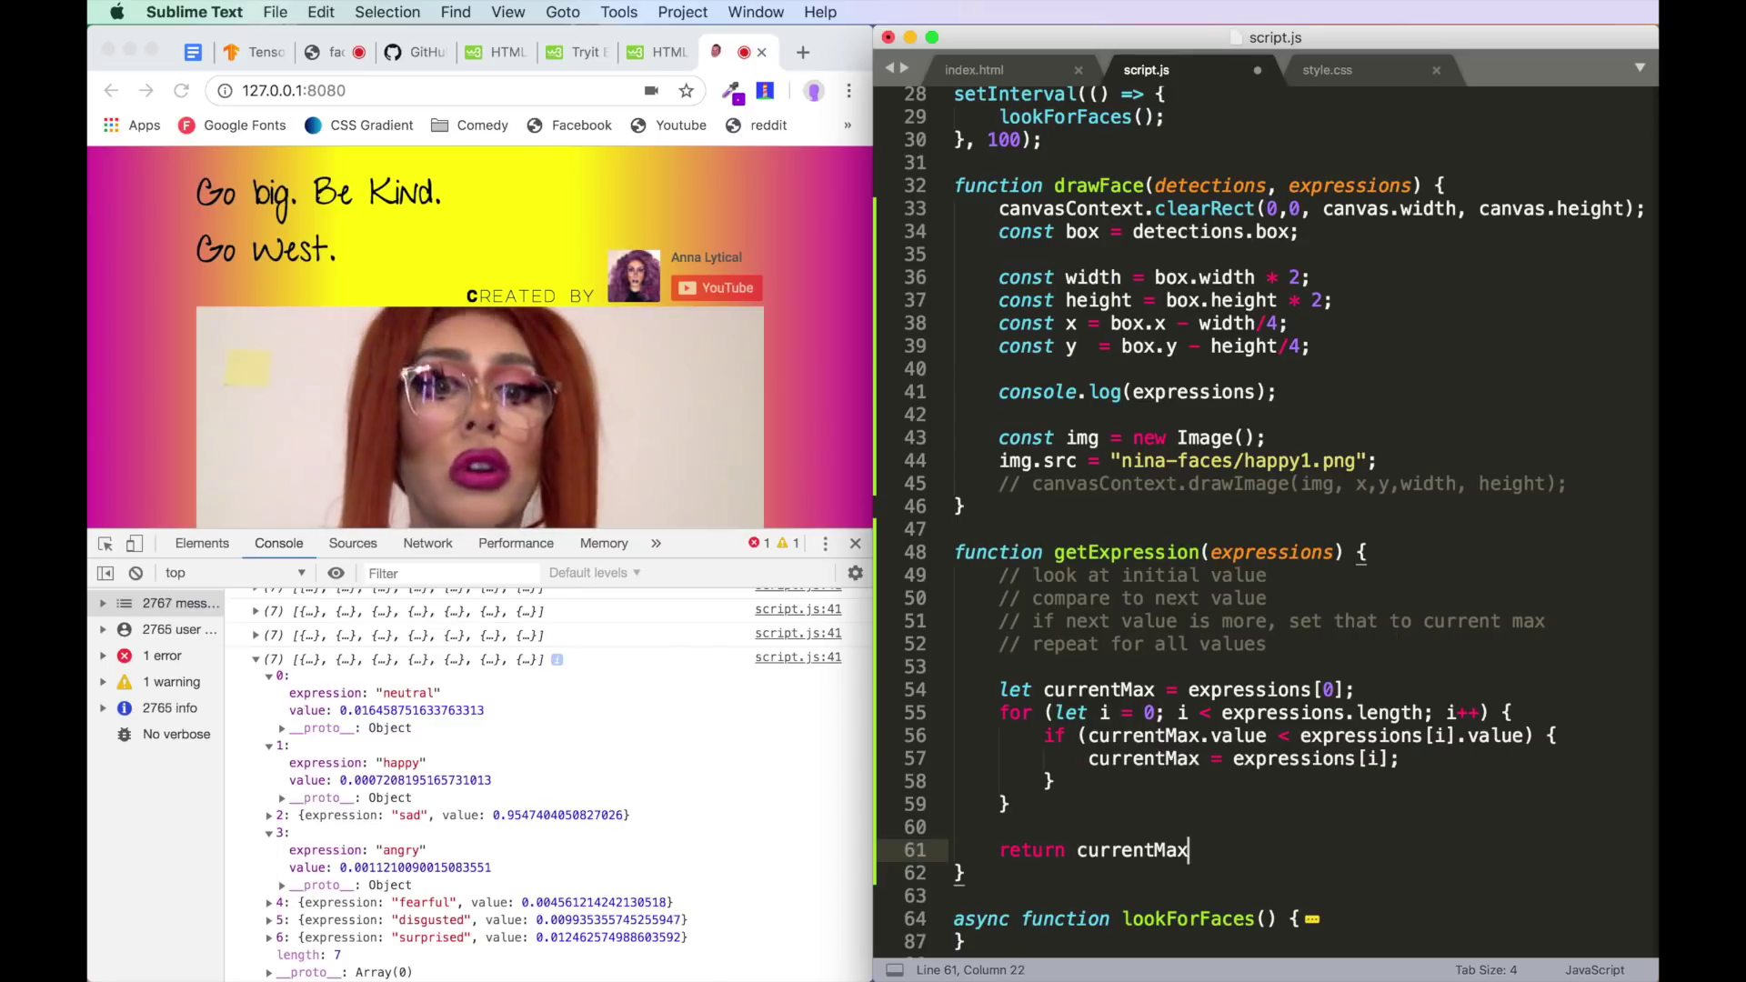
type(".ex")
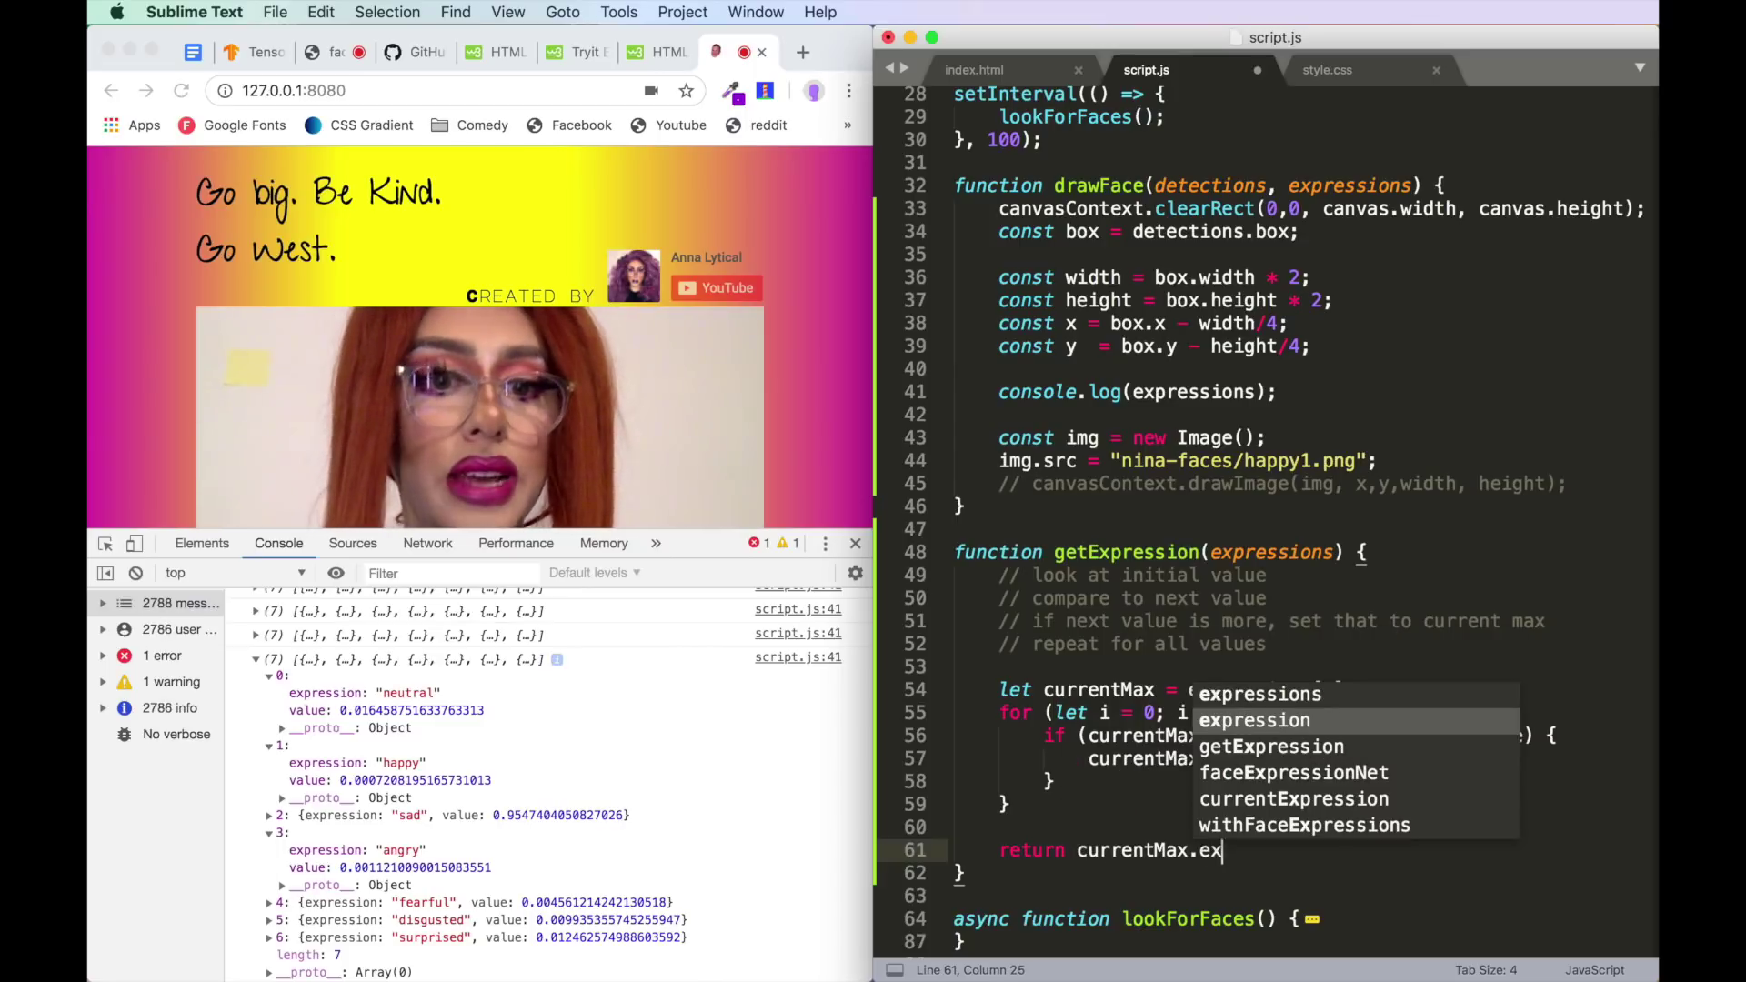
key("Return")
type(";")
- Log getExpression(expressions) in drawFace, save script.js, and close Chrome DevTools
left_click(1133, 392)
key("super+shift+d")
type("getExpressio")
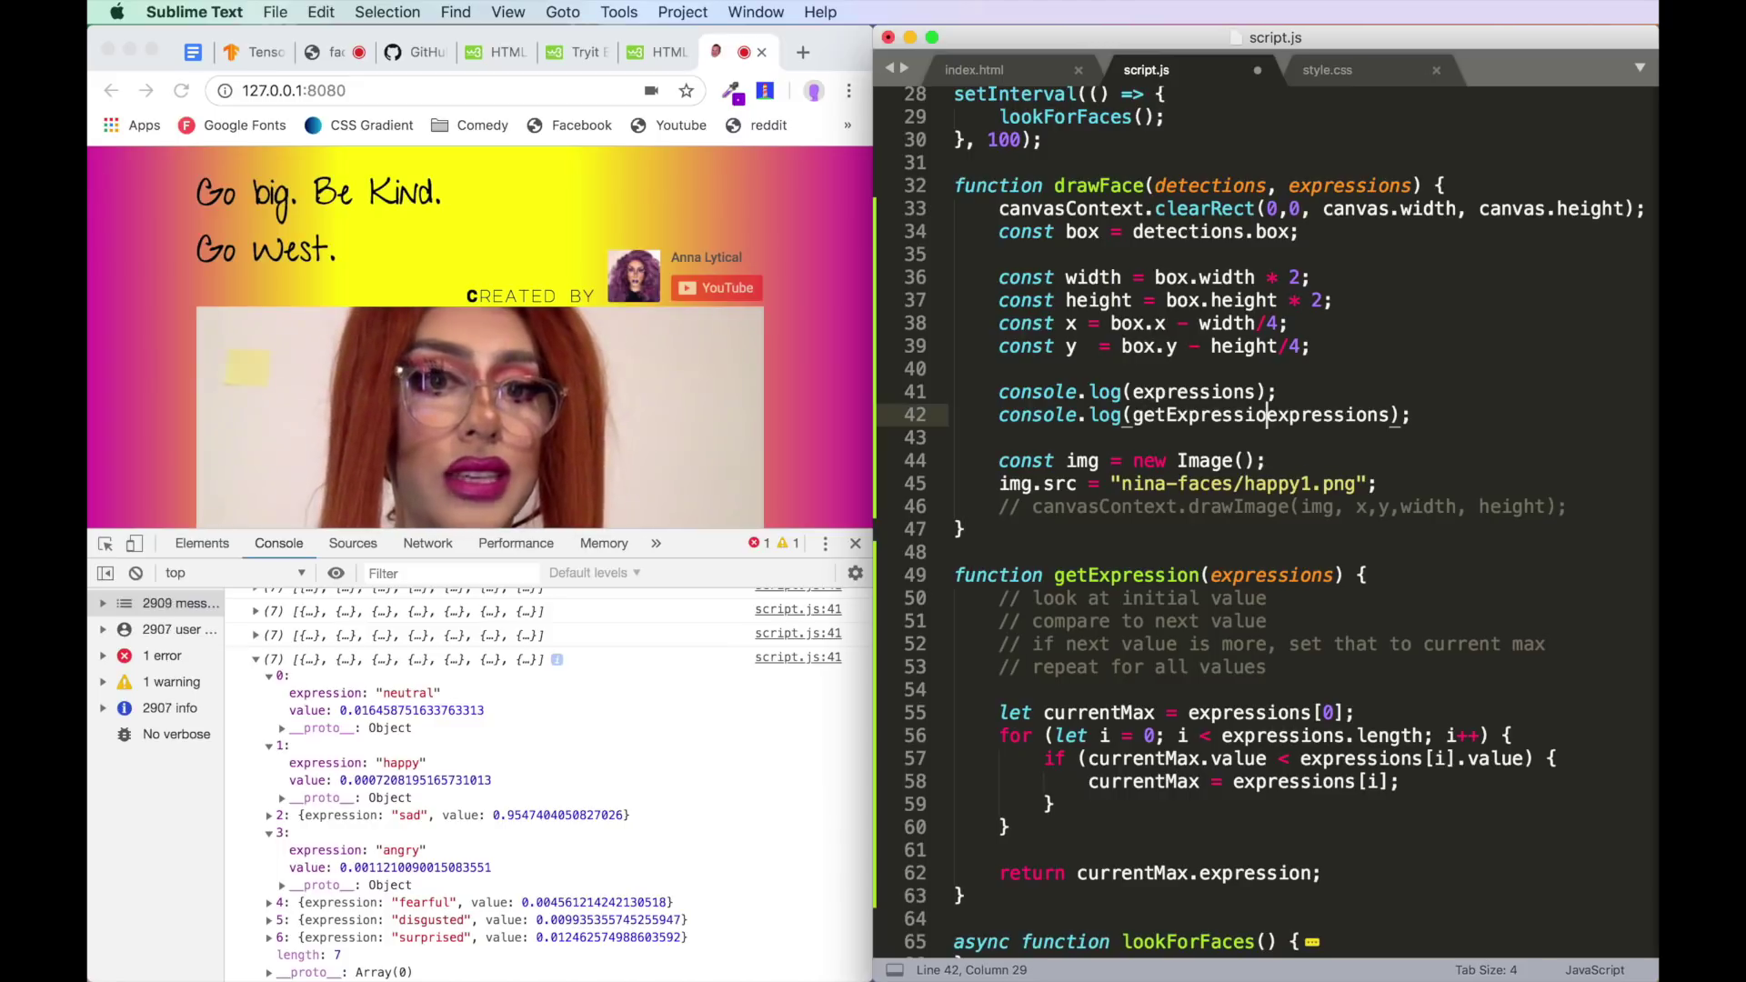
type("n(")
key("End")
key("Left")
type(")")
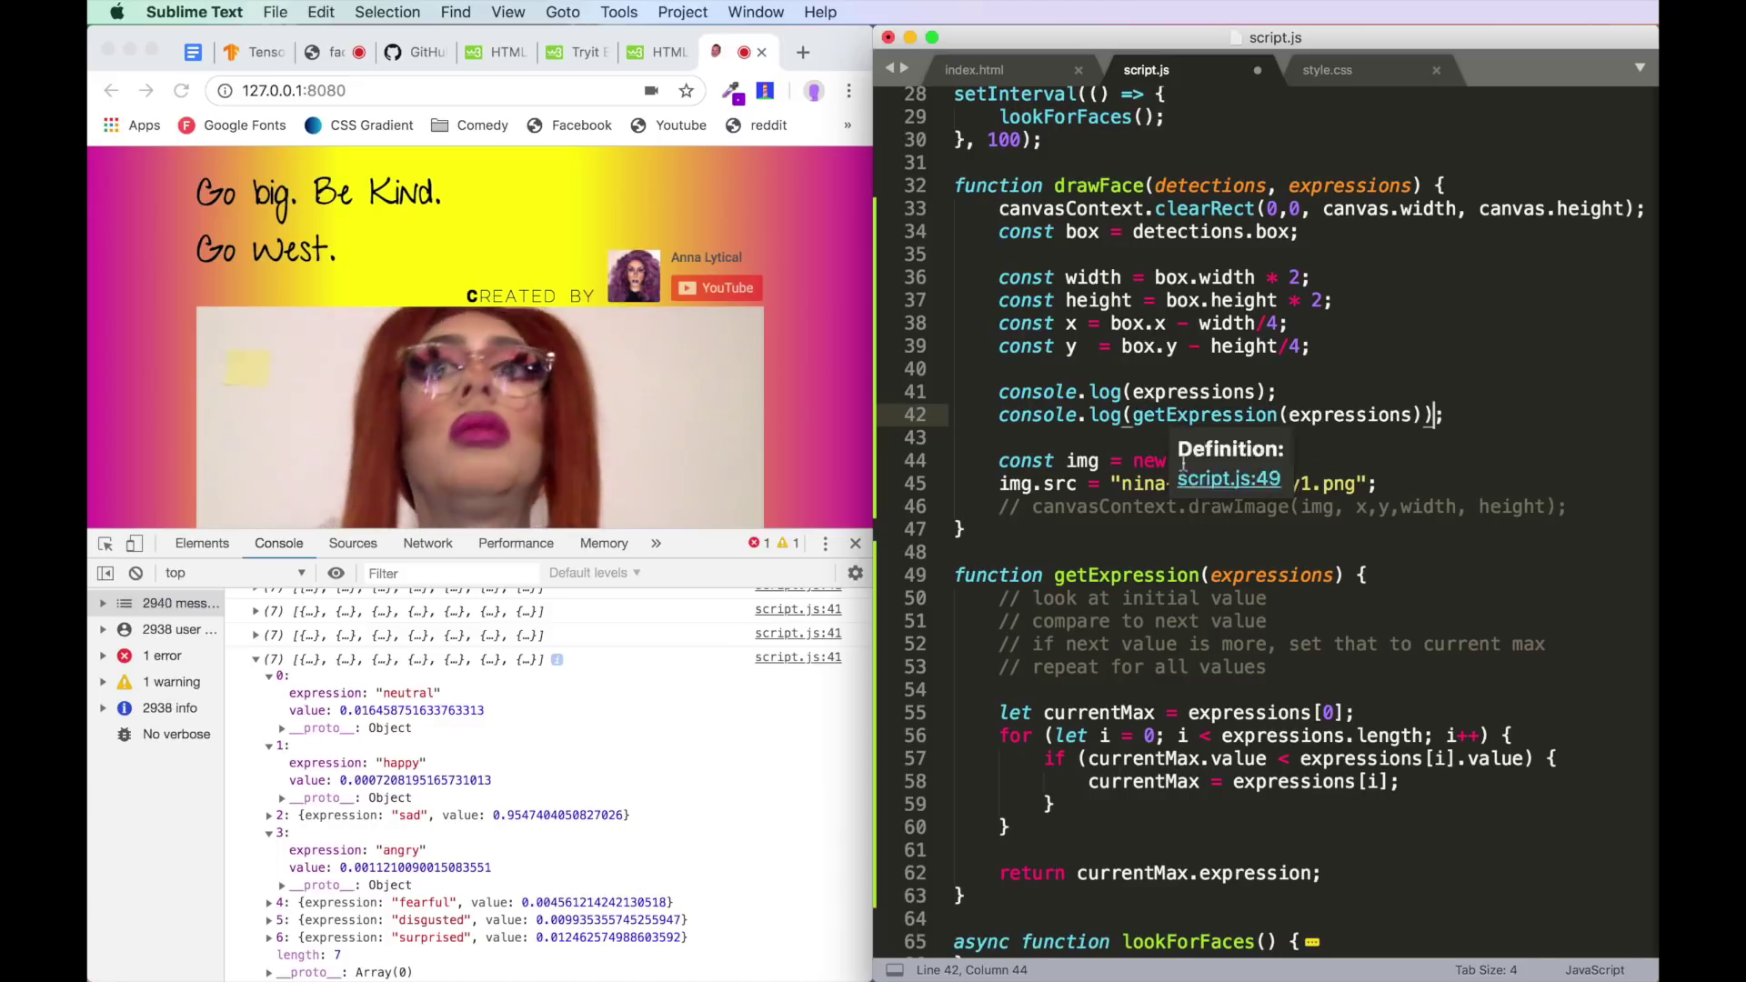
type(";")
key("Down")
key("Down")
key("super+s")
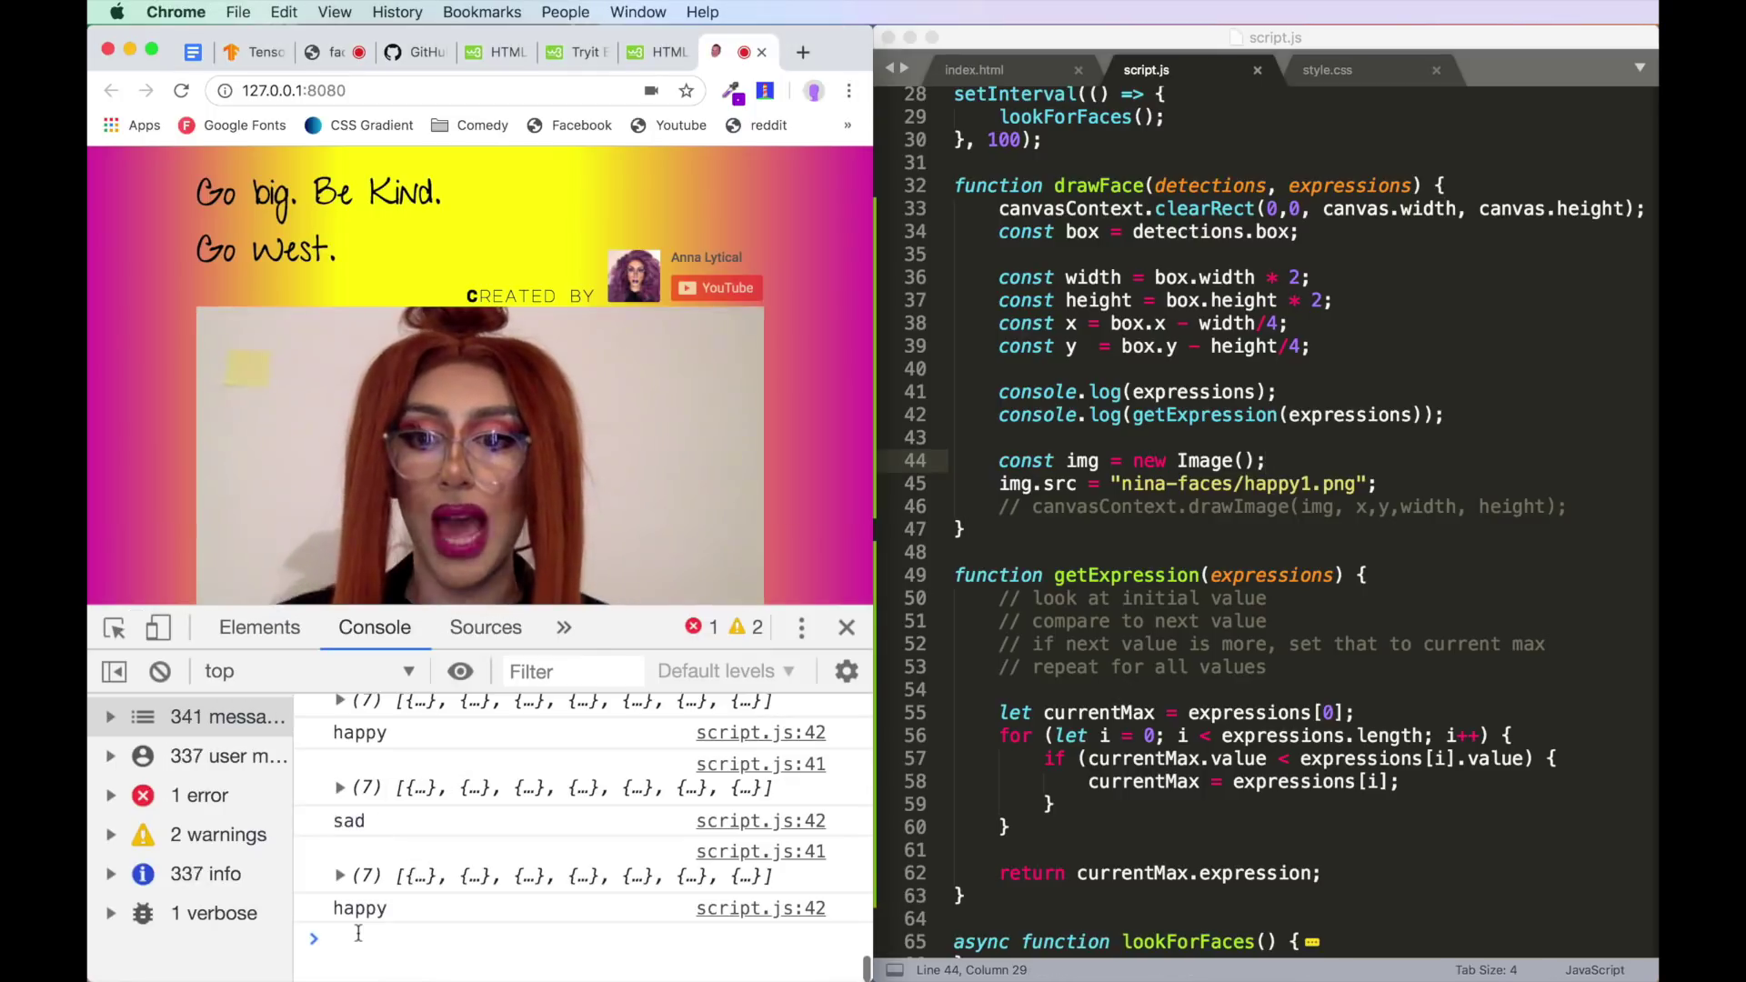
key("super+alt+i")
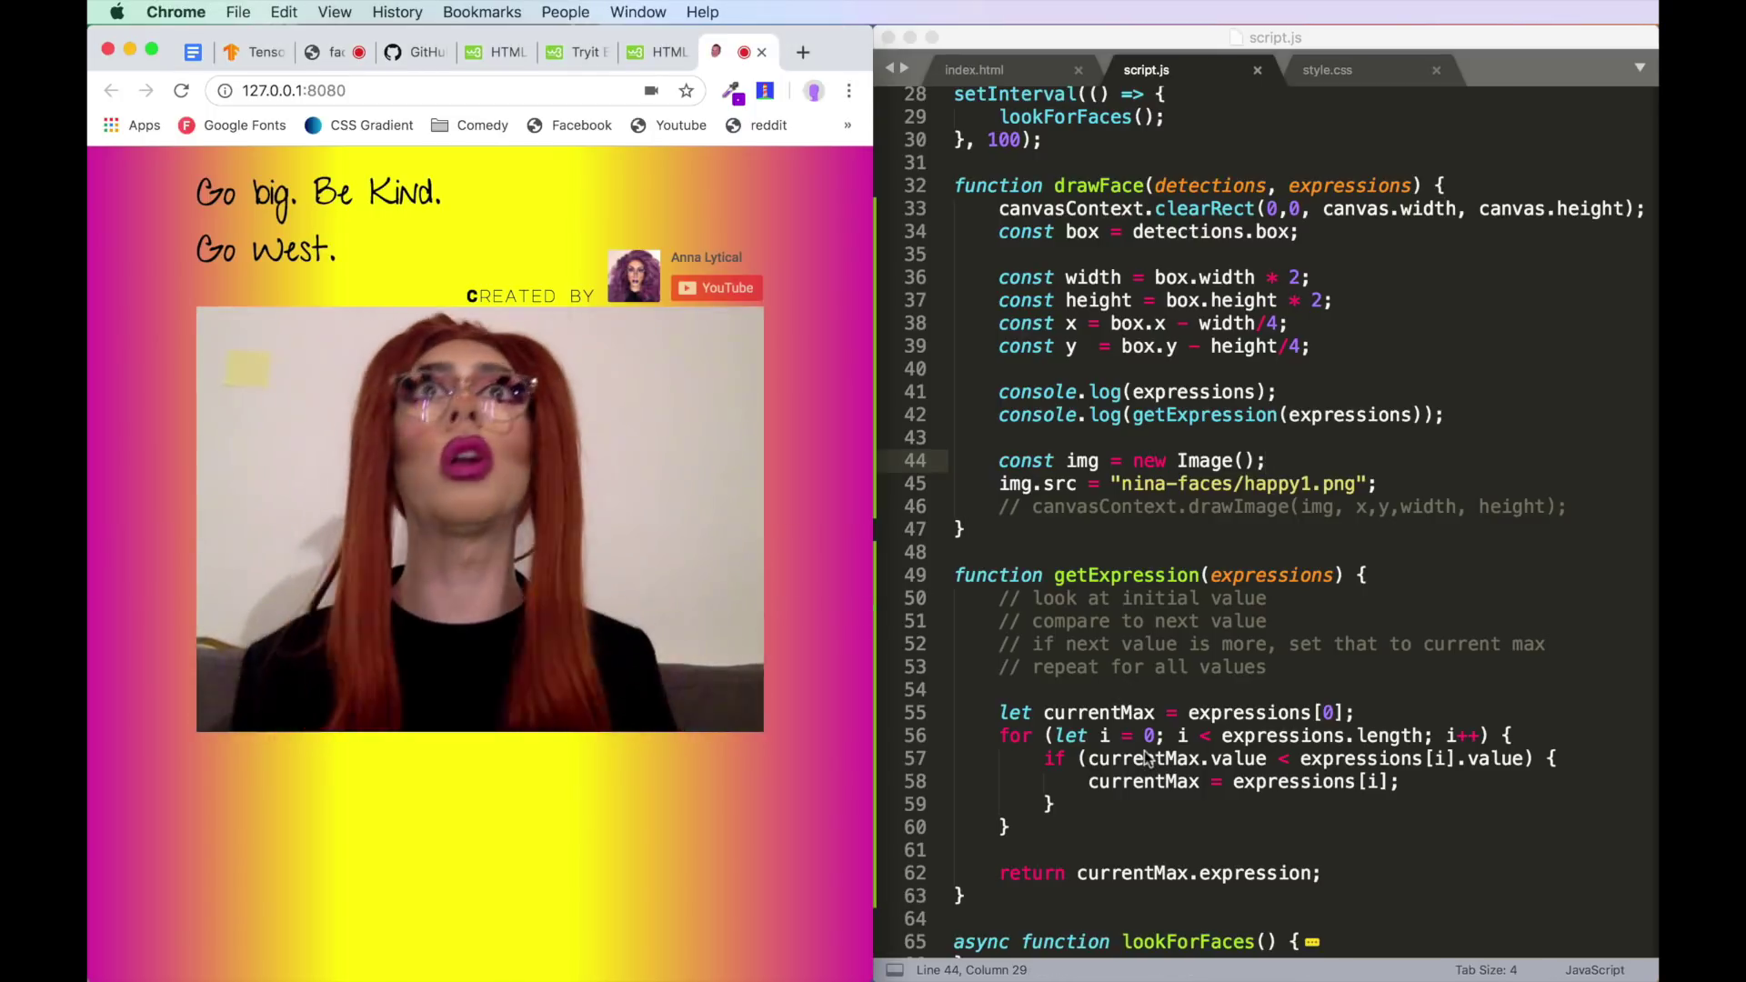
- Add const expression = getExpression(expressions); below the log statements in drawFace
key("super+Tab")
key("Up")
type("const expression = ")
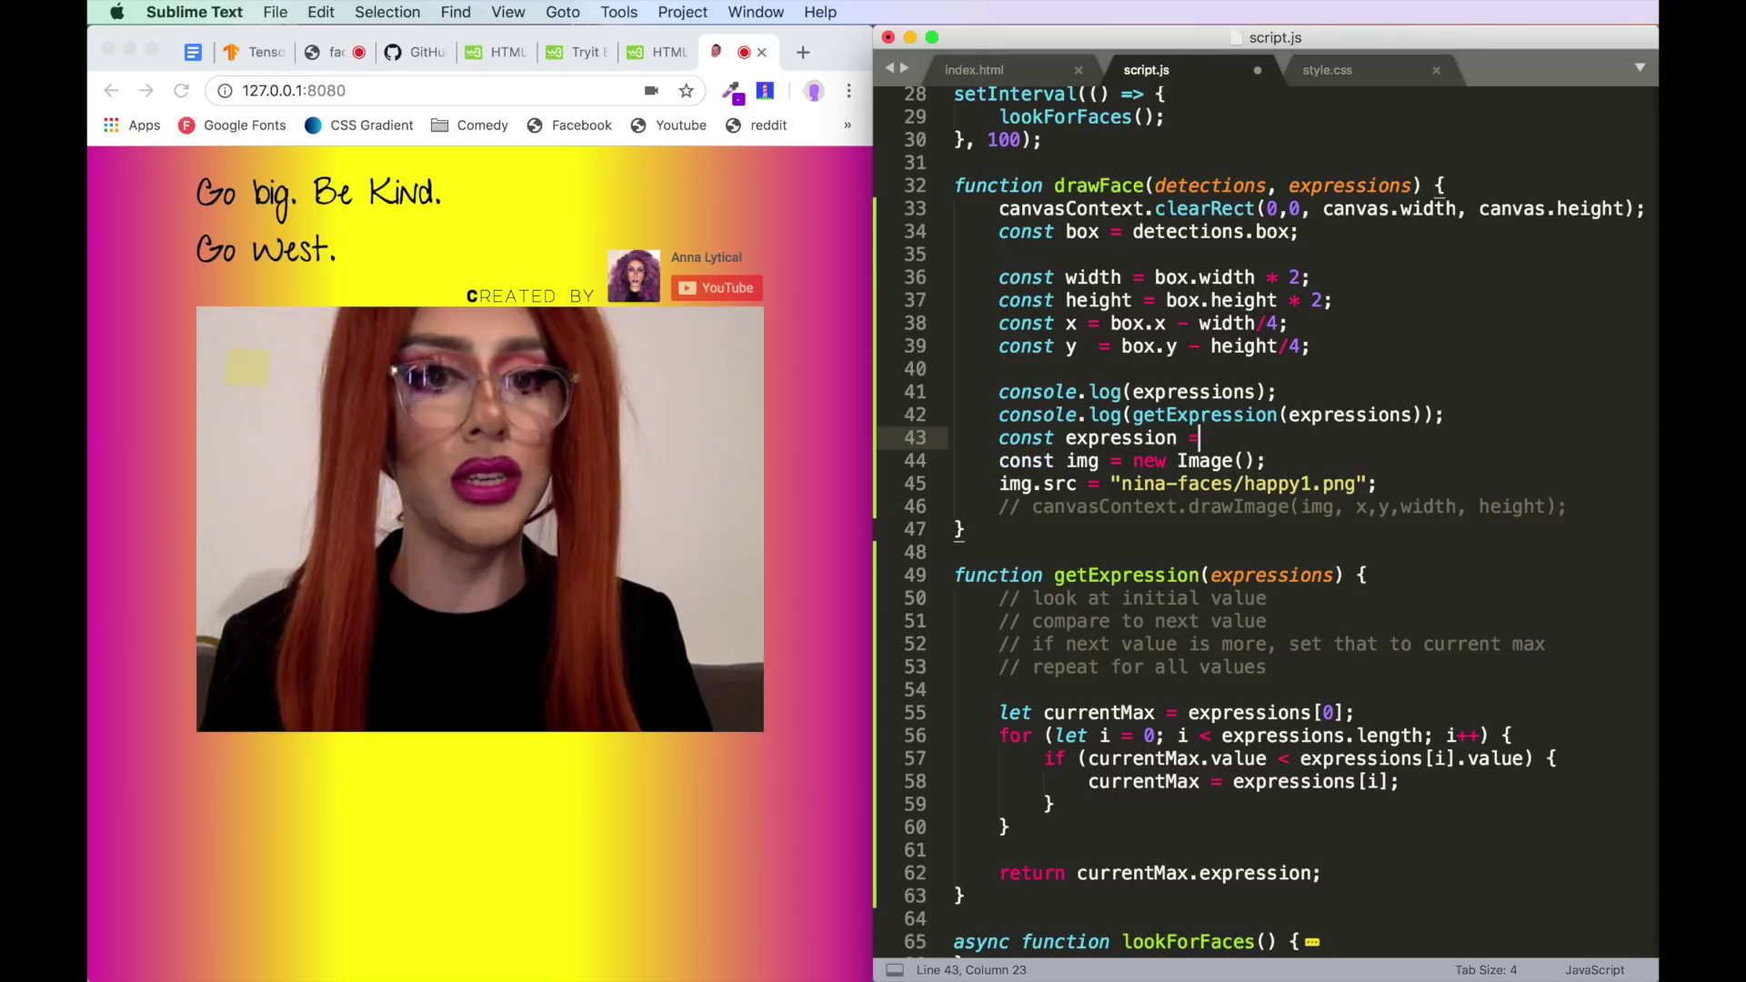
type("get")
key("Down")
key("Return")
type("(exp")
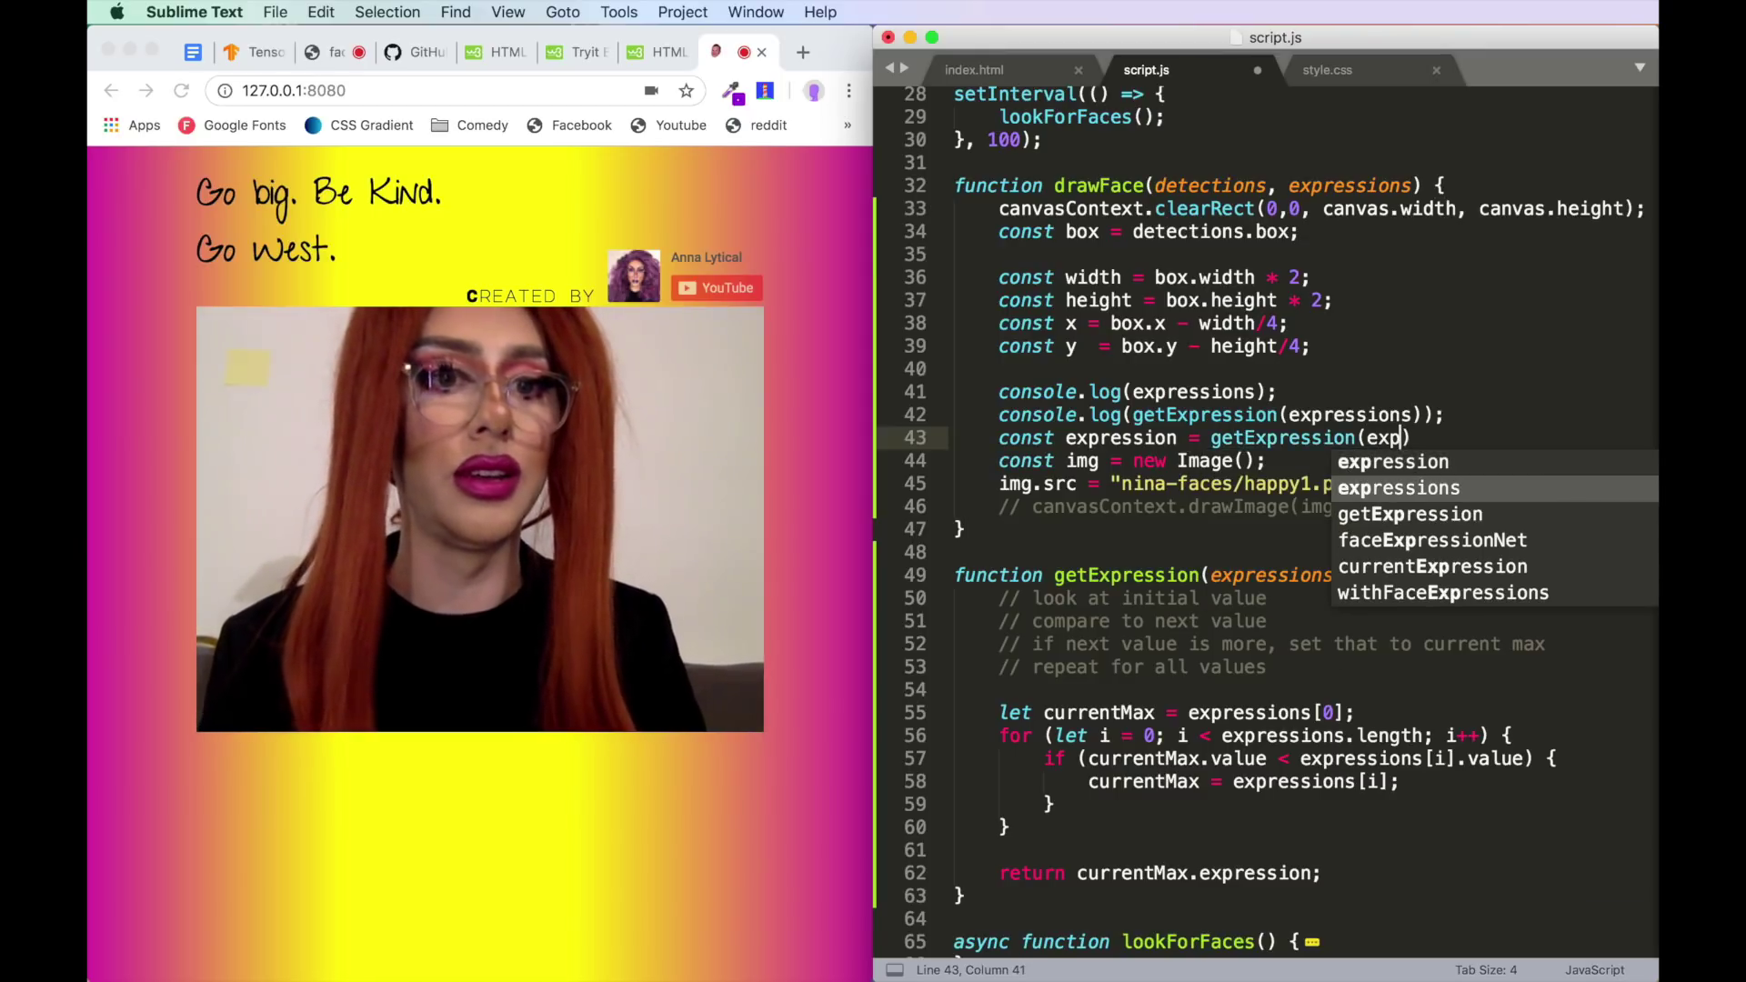
key("Return")
type(");")
- Delete both console.log lines and the extra blank line in drawFace
key("Up")
key("shift+Up")
key("super+shift+Left")
key("BackSpace")
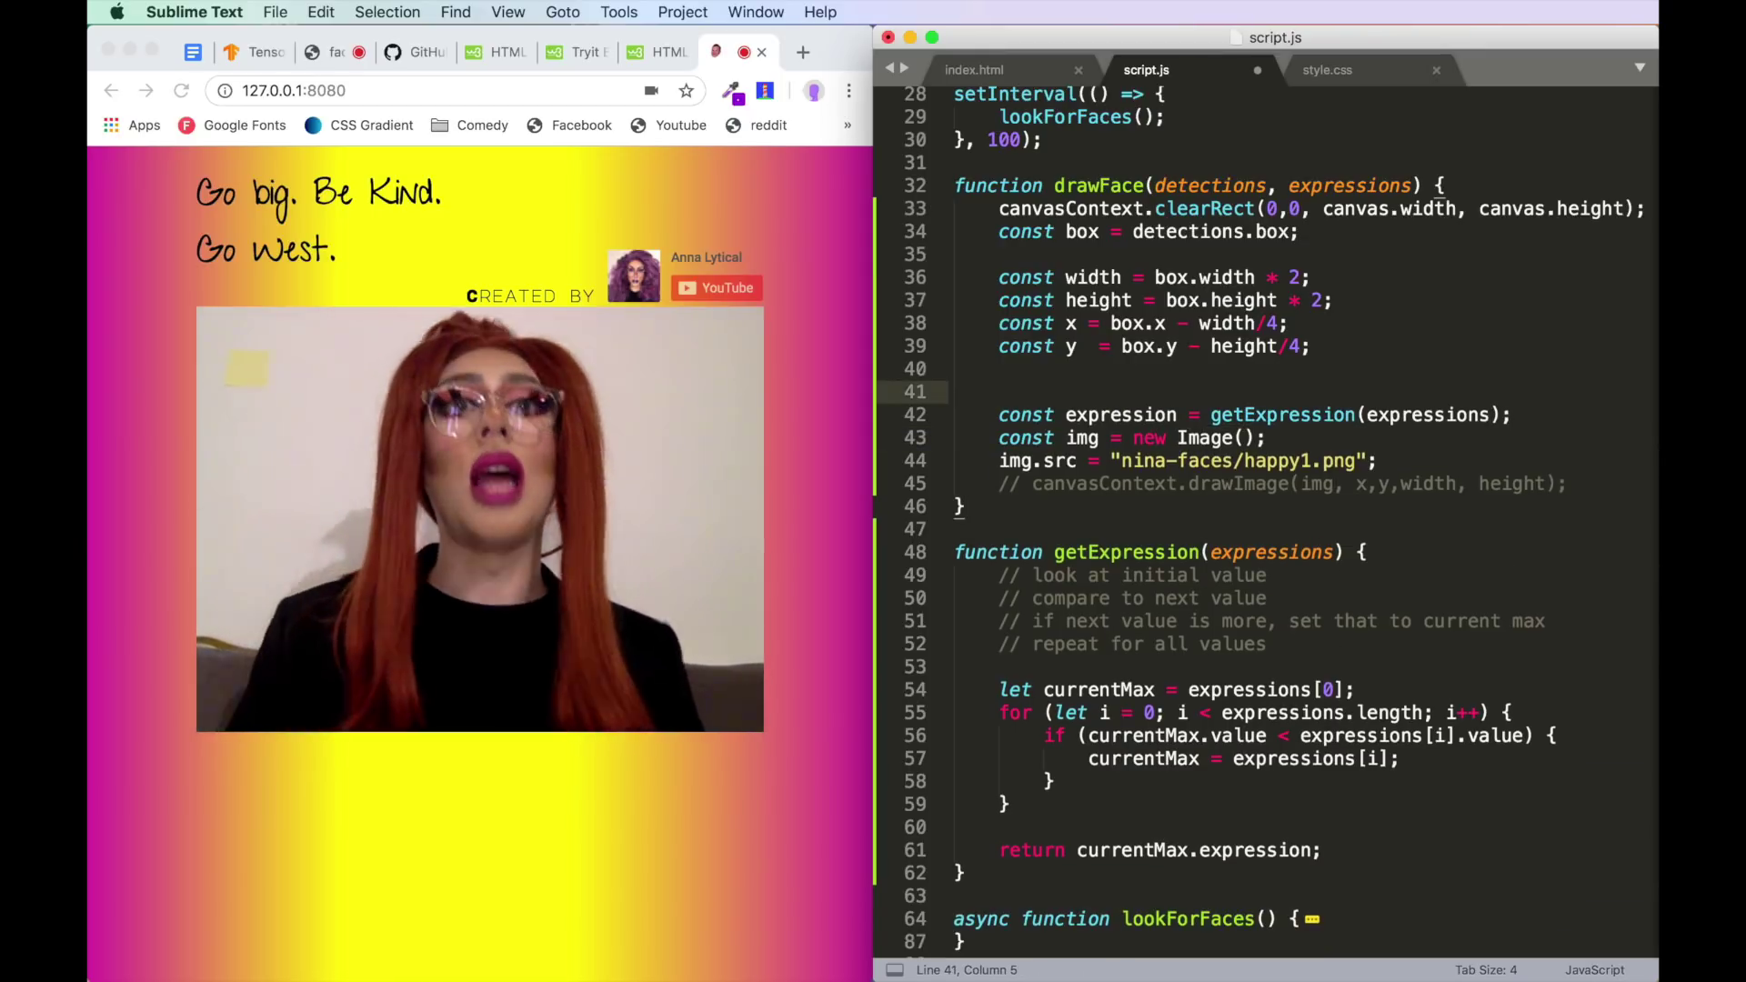
key("Down")
key("super+Right")
key("Return")
key("Up")
key("Up")
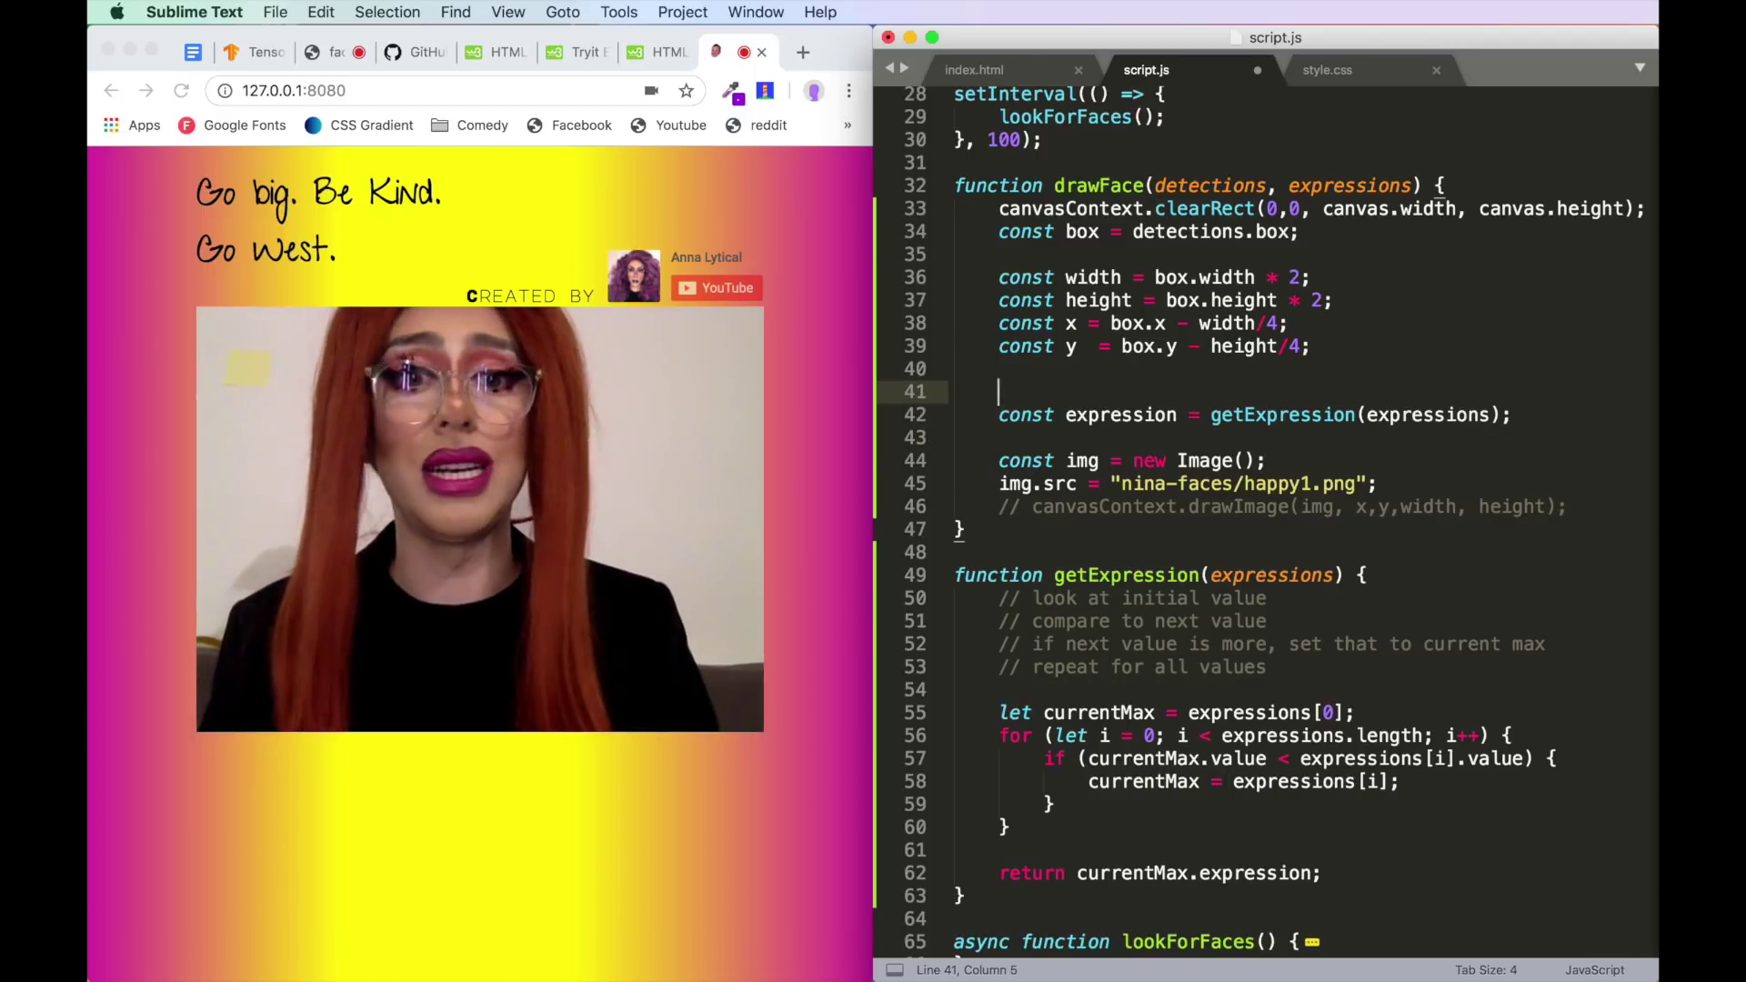
key("BackSpace")
key("BackSpace")
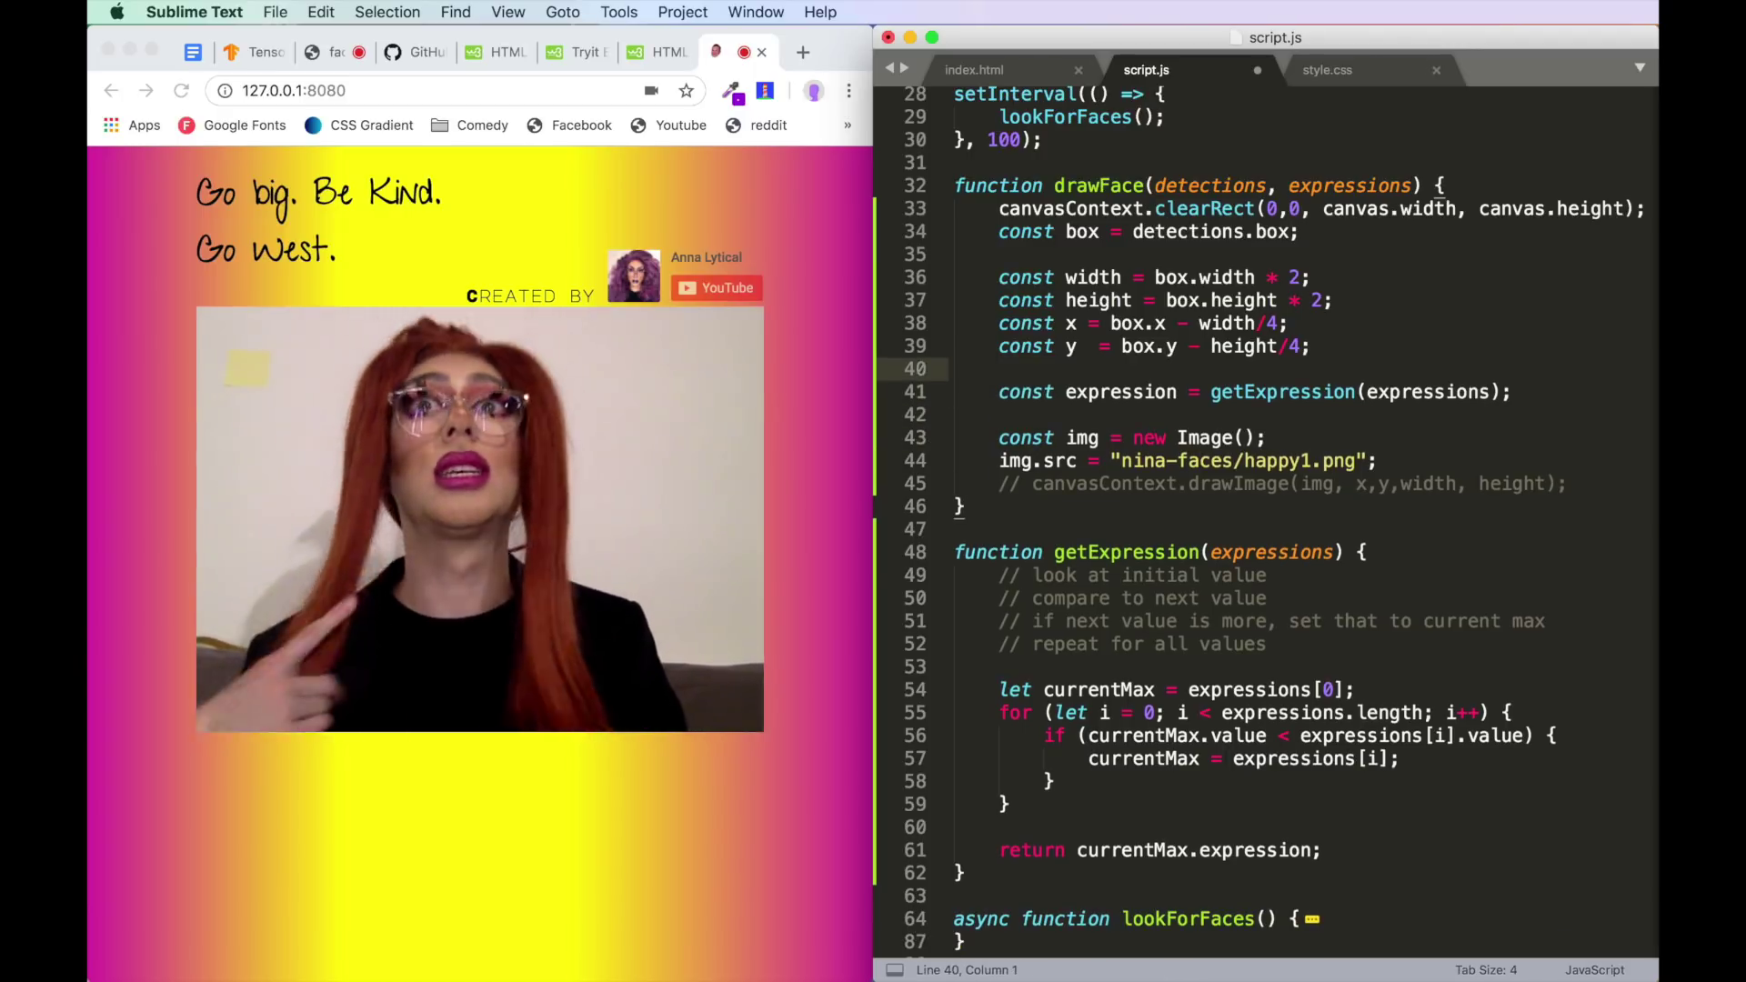
- Select happy1 in the image path and the whole ninaFaces image list block
double_click(1257, 462)
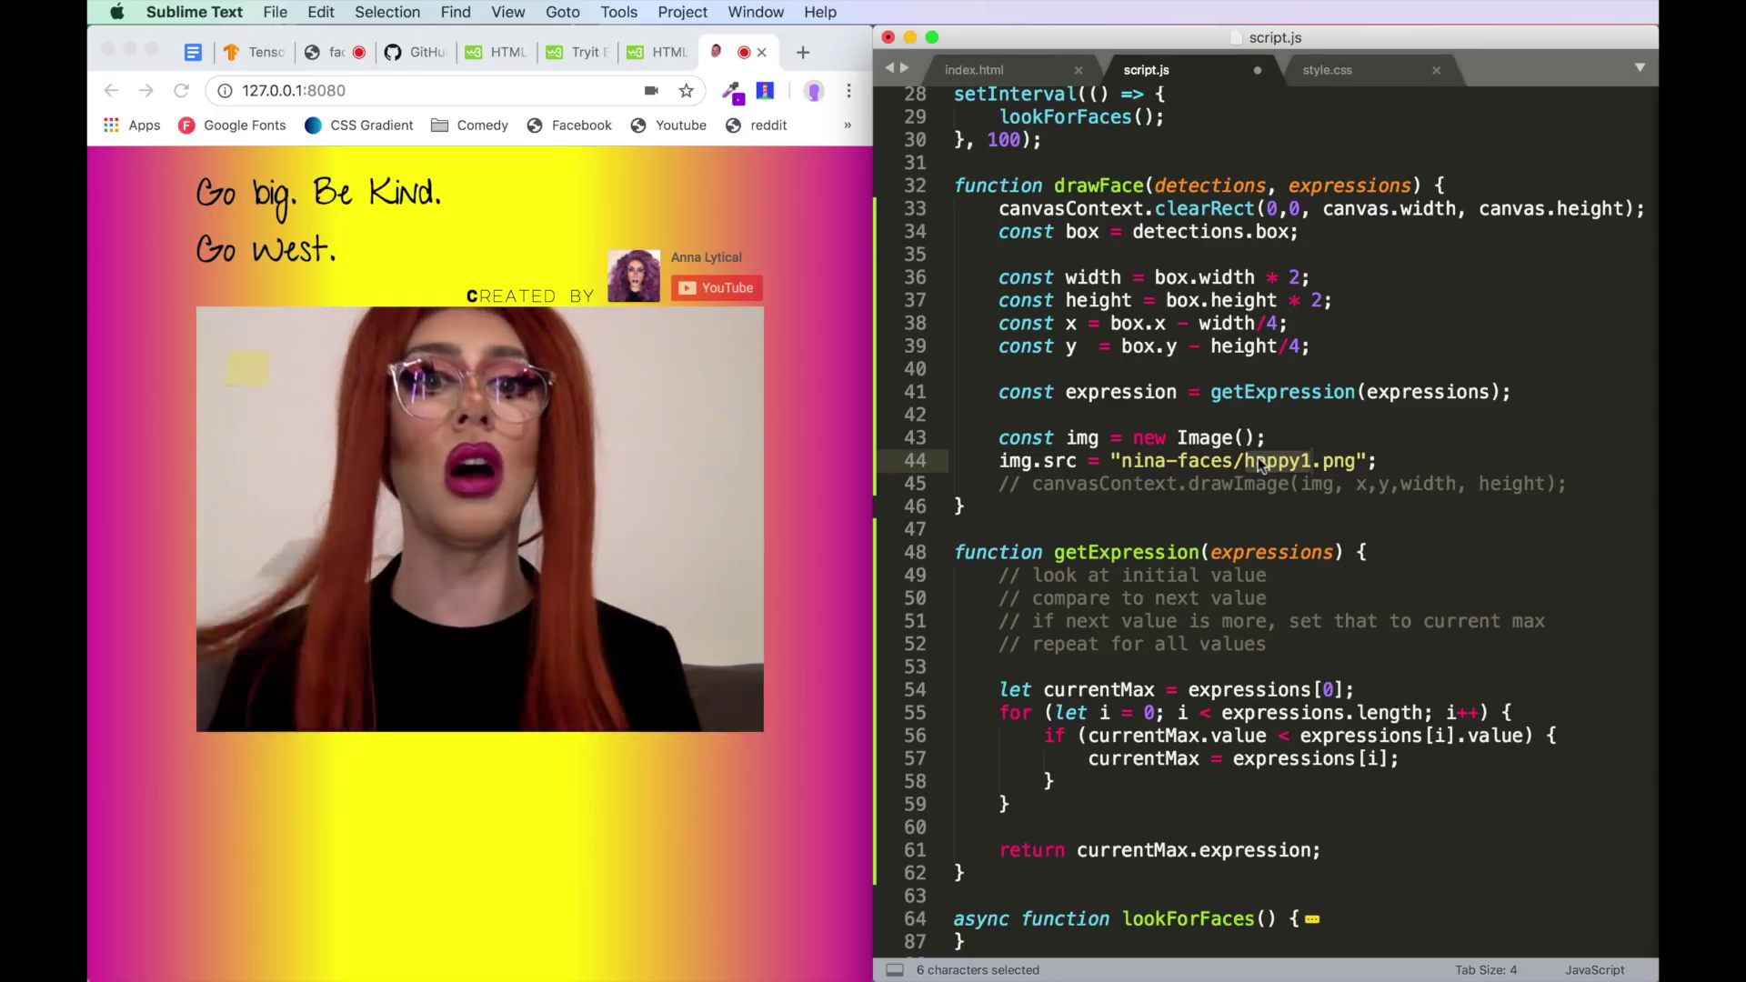
scroll(1228, 409, "up", 10)
triple_click(1071, 303)
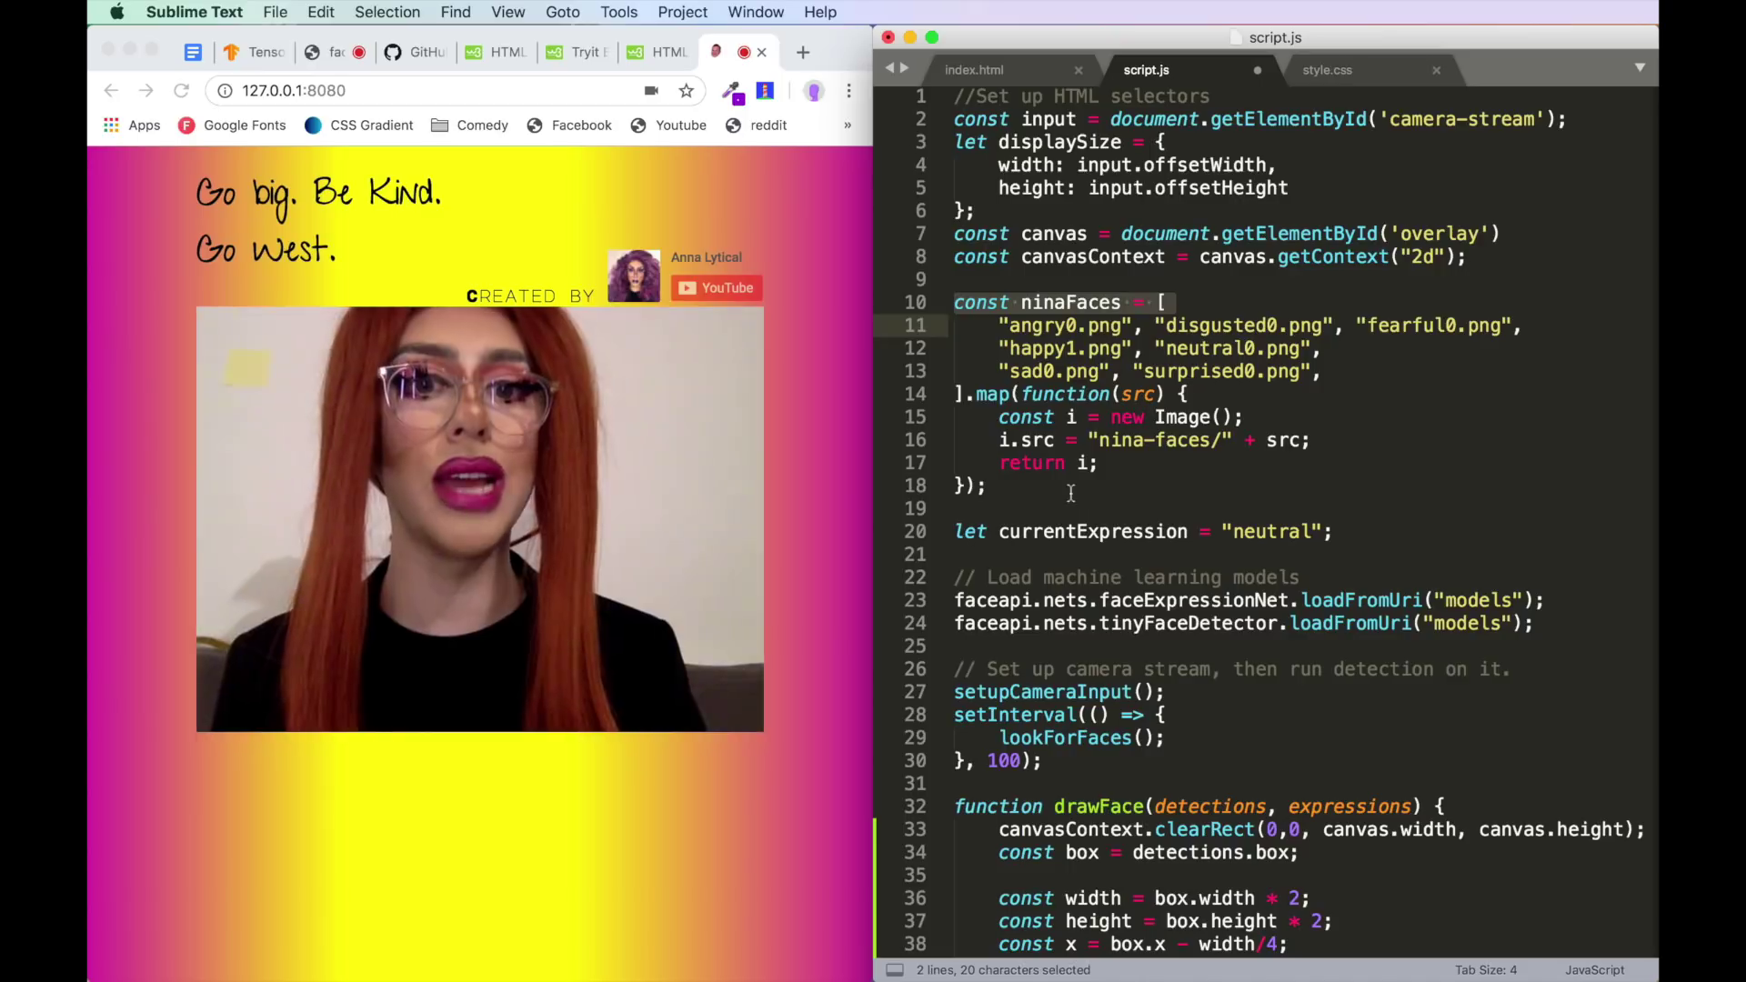
left_click_drag(1072, 494, 914, 314)
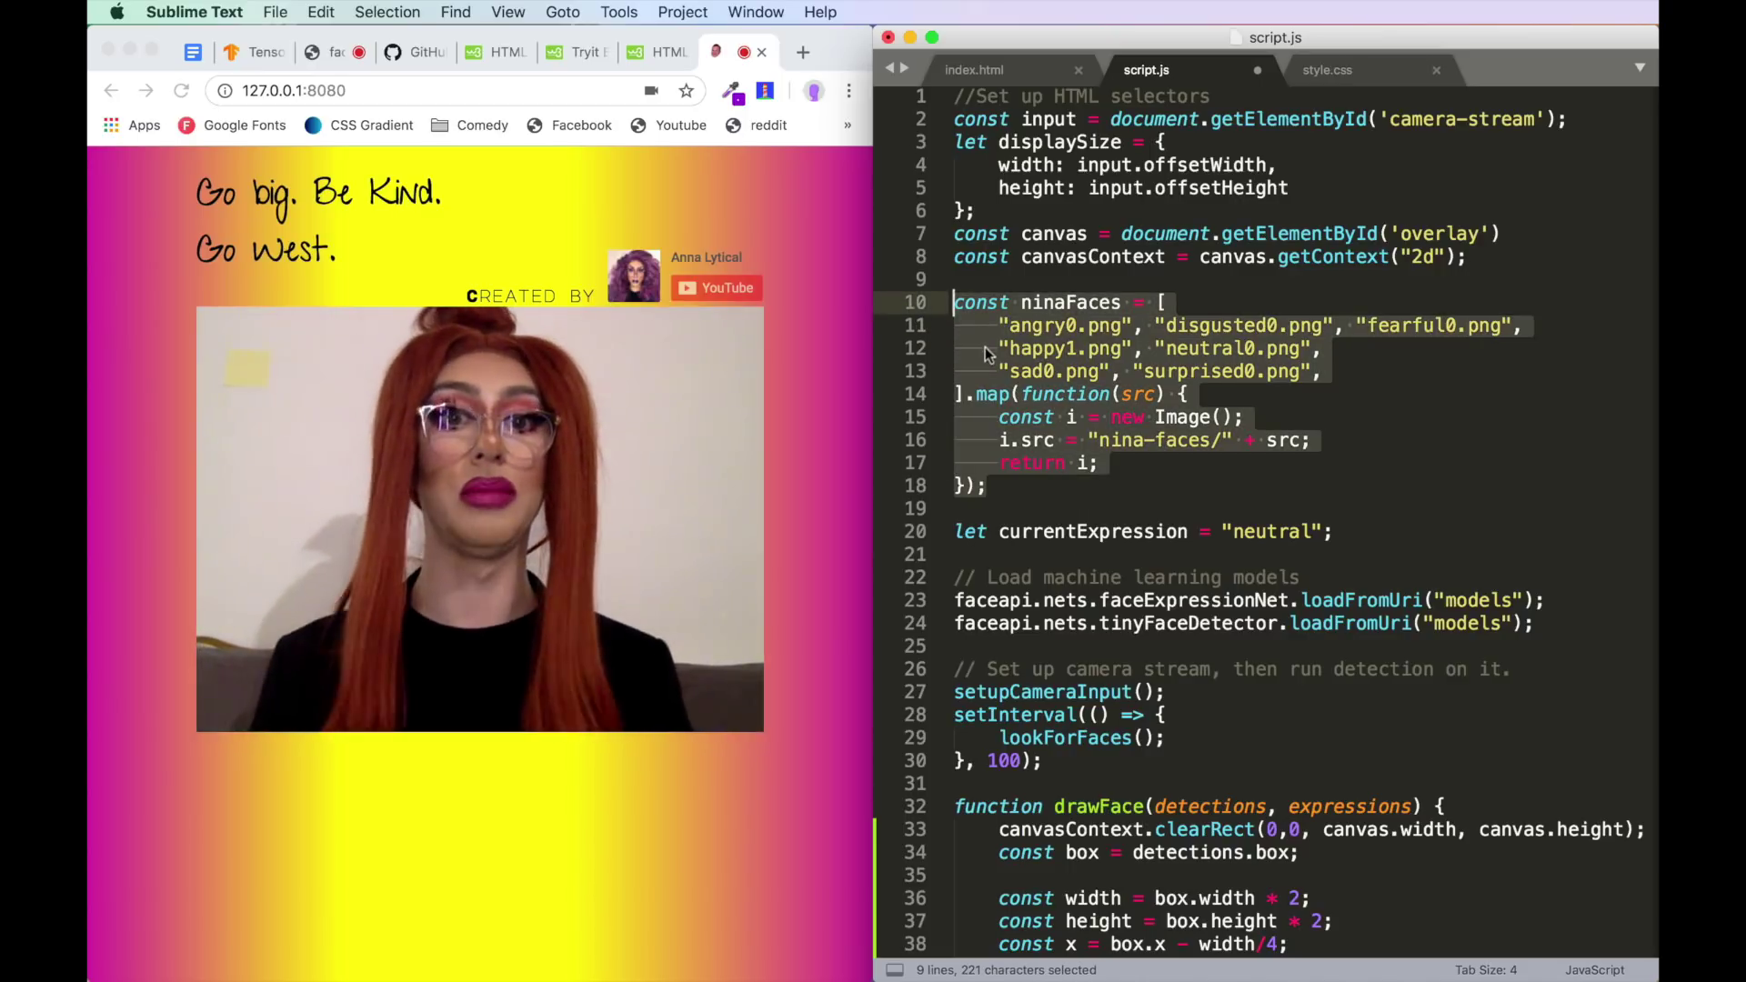
- Add blank lines below the ninaFaces list to start a for-loop alternative to map
key("Right")
key("Return")
key("Return")
left_click_drag(1009, 325, 1088, 325)
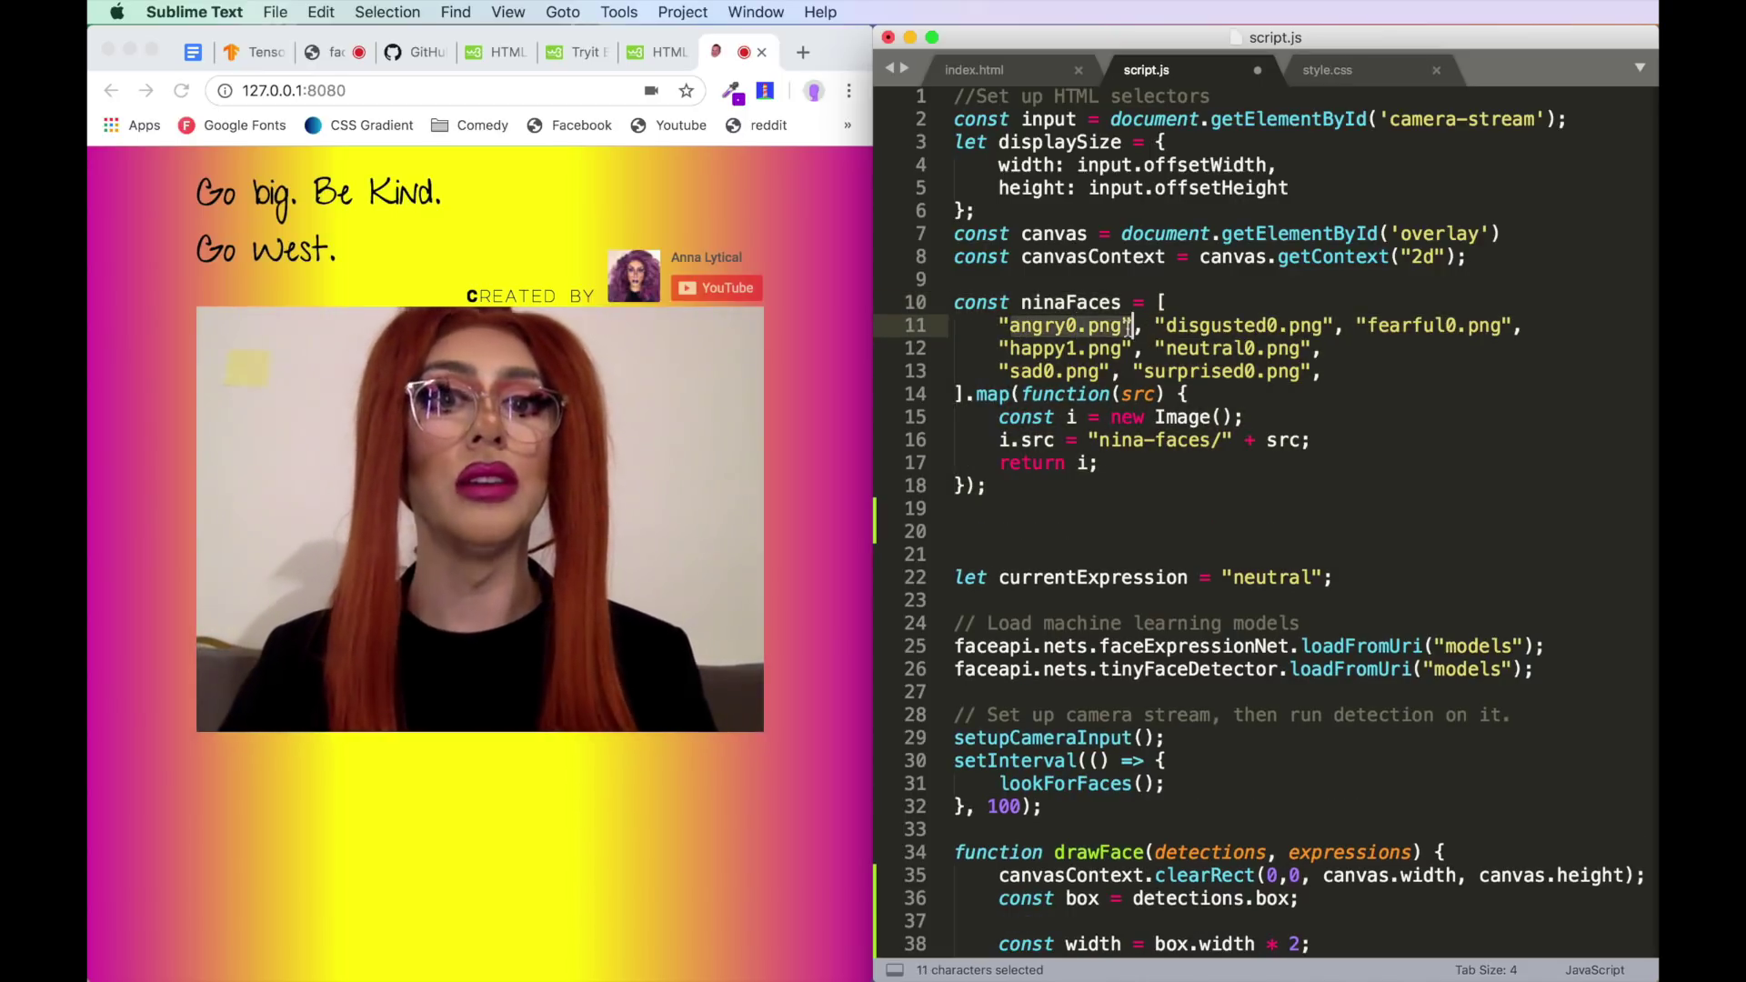
left_click_drag(958, 394, 988, 486)
left_click(978, 553)
key("Return")
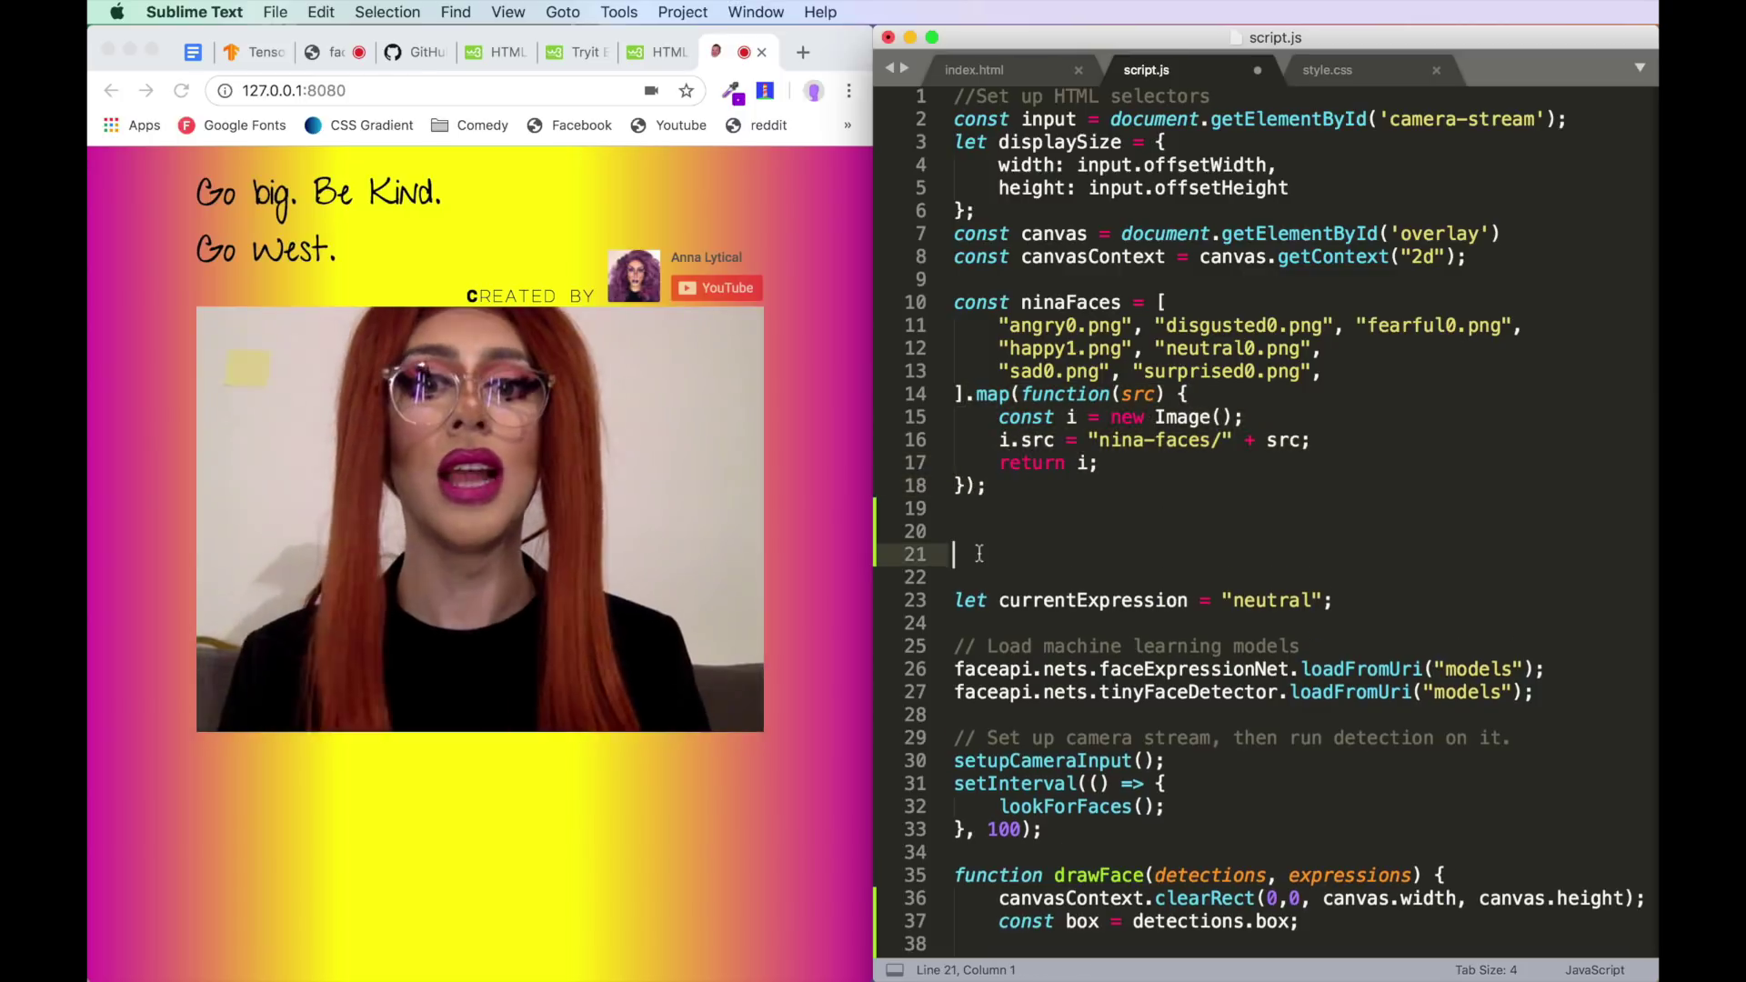
key("Up")
type("for")
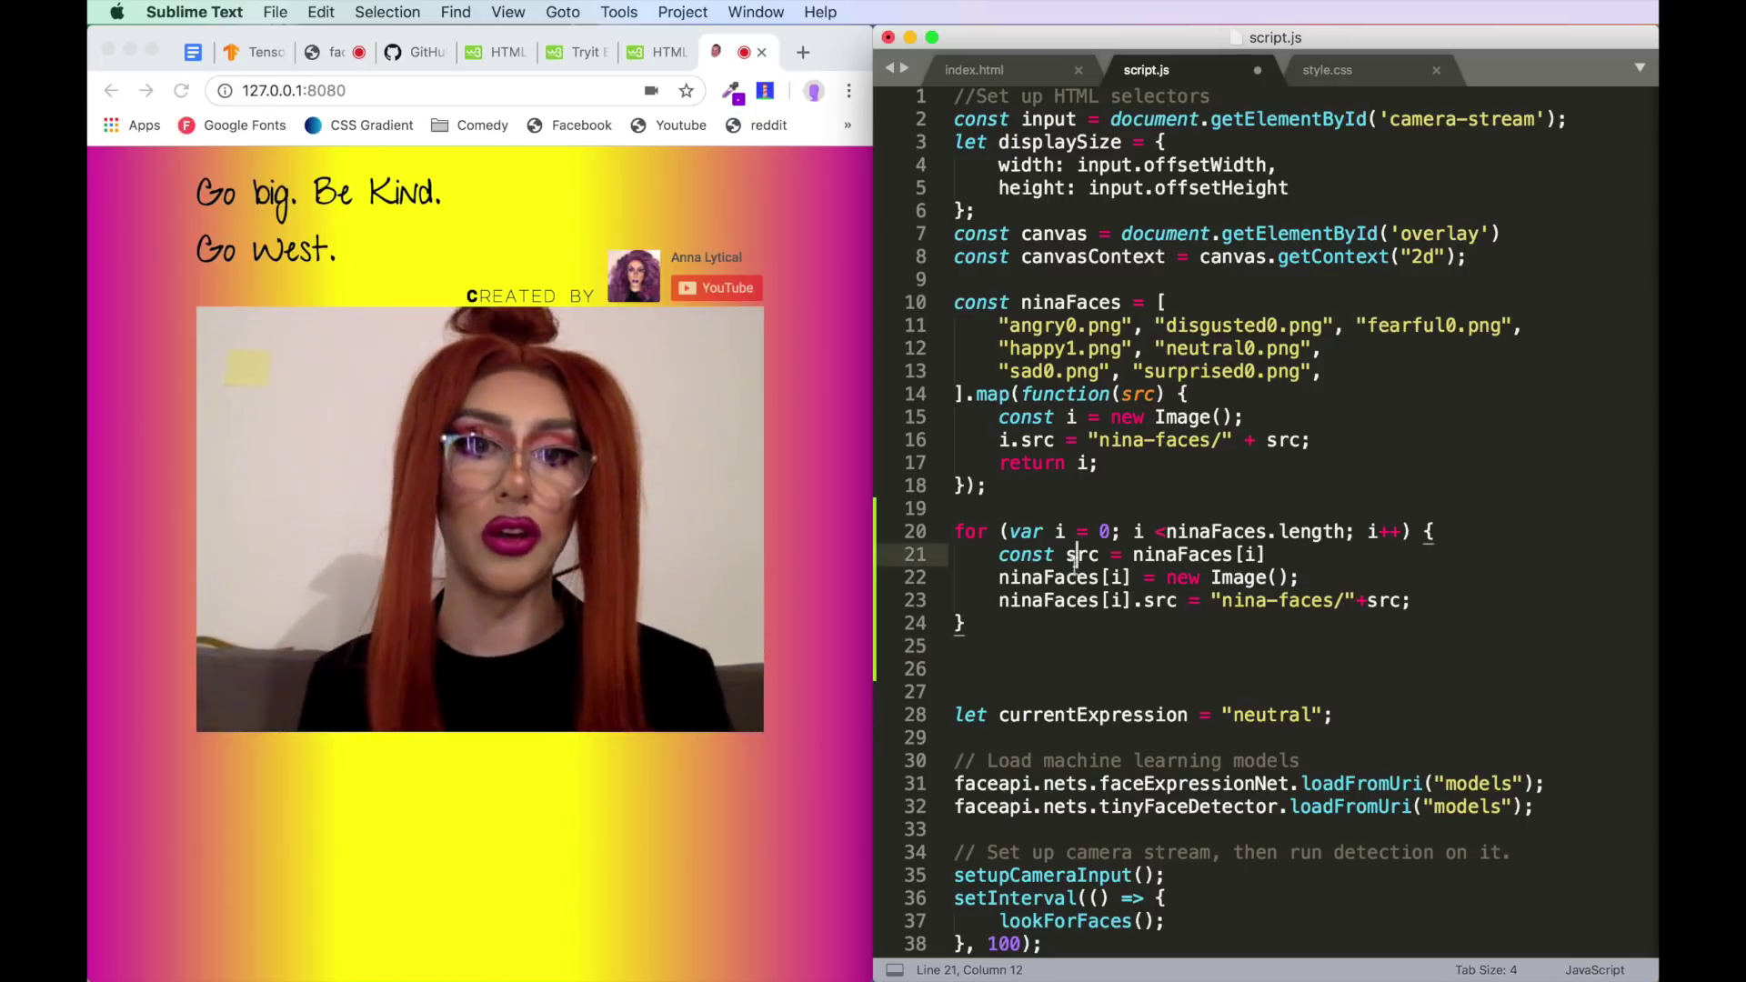
- Write the for loop creating a new Image with src 'nina-faces/' plus each ninaFaces name
left_click(1021, 532)
double_click(1214, 532)
left_click(1322, 532)
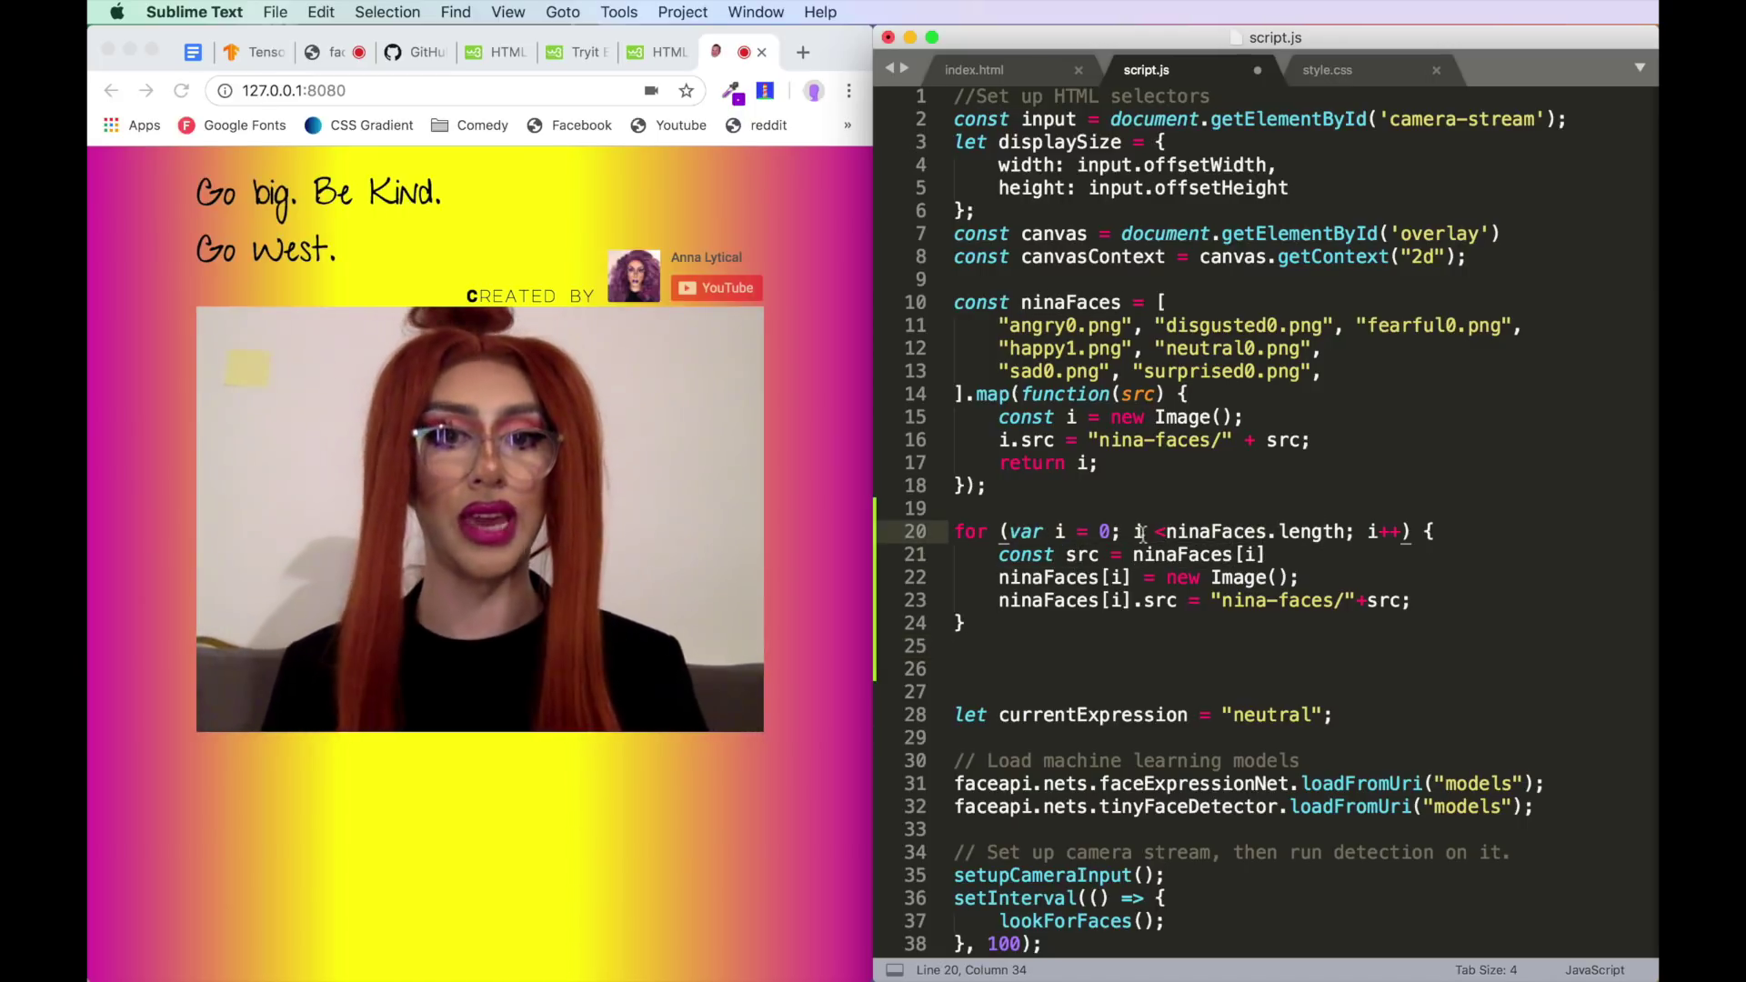
left_click_drag(1132, 554, 1267, 554)
left_click(1268, 555)
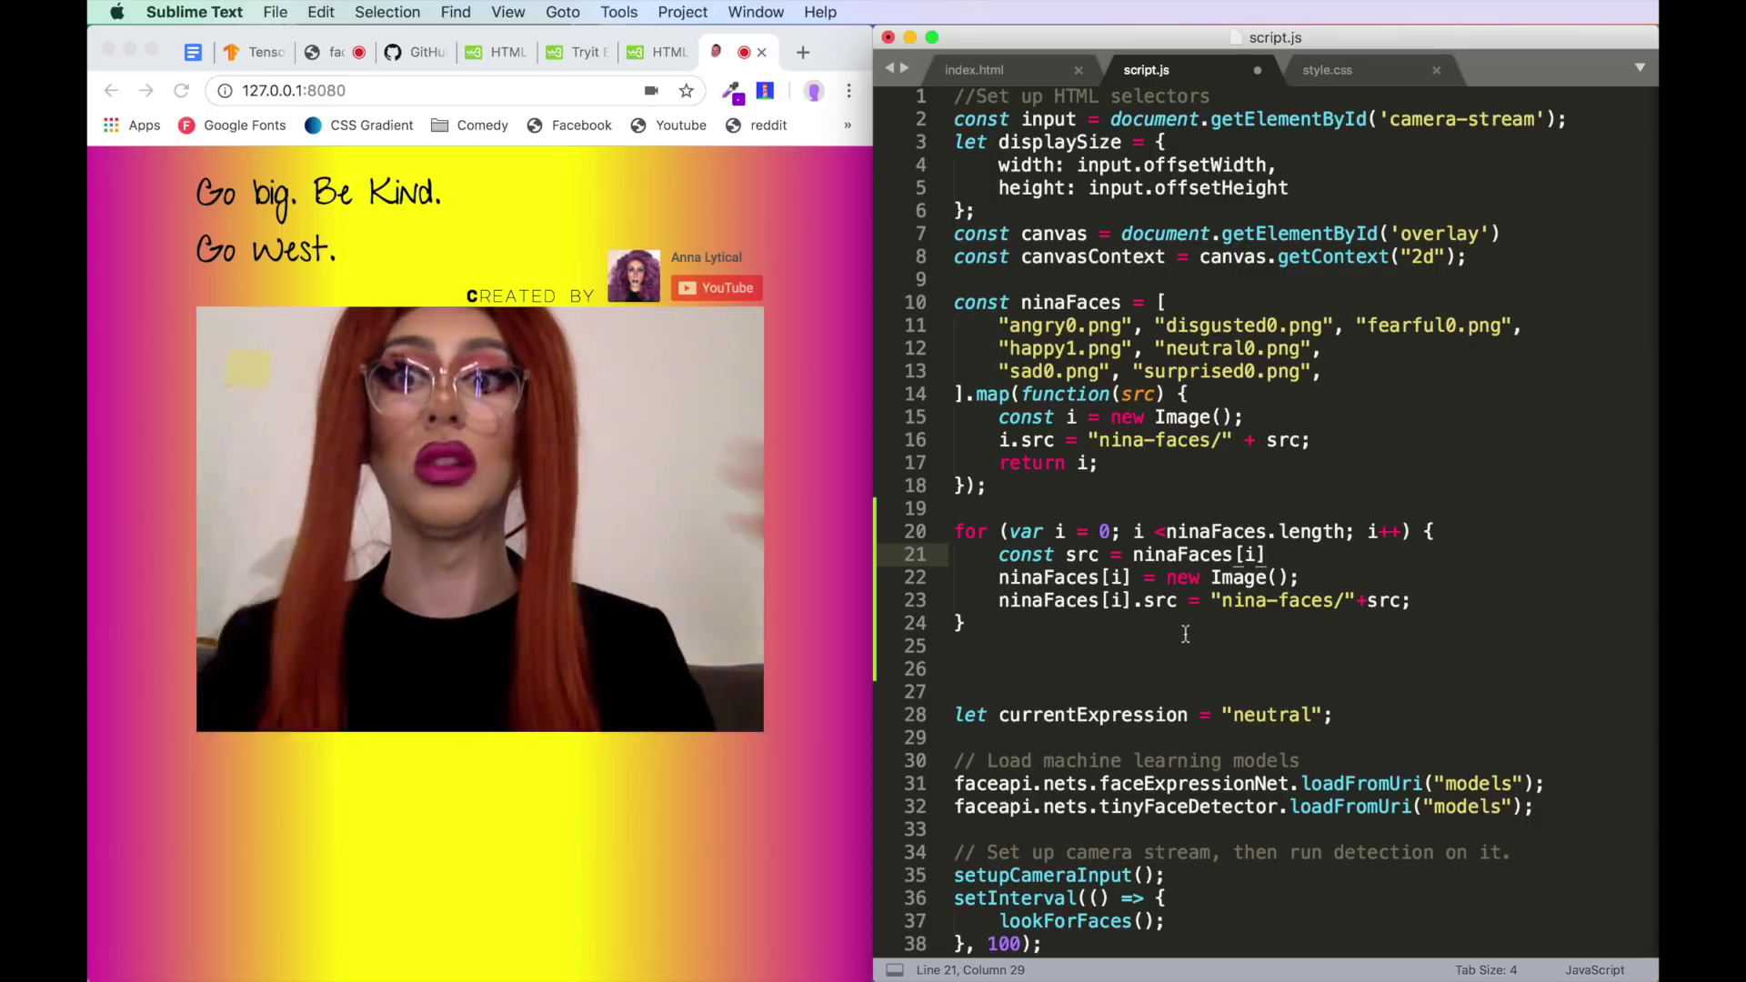
left_click_drag(1138, 573, 1317, 578)
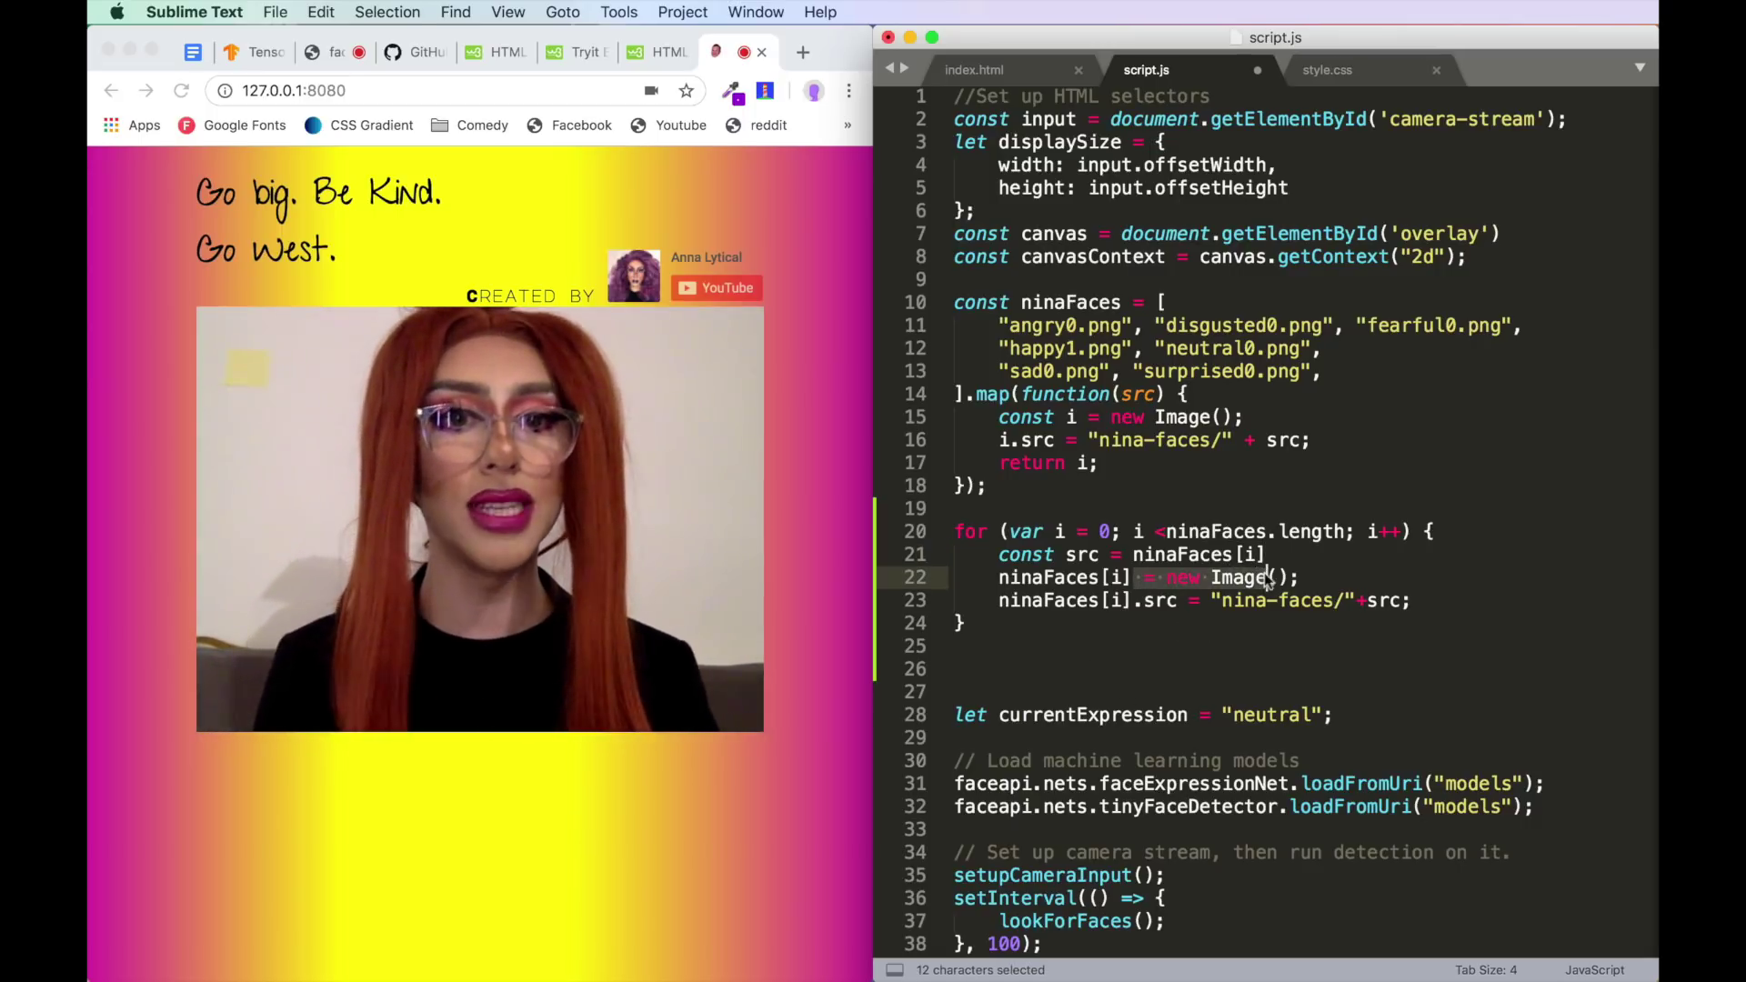
left_click(1316, 579)
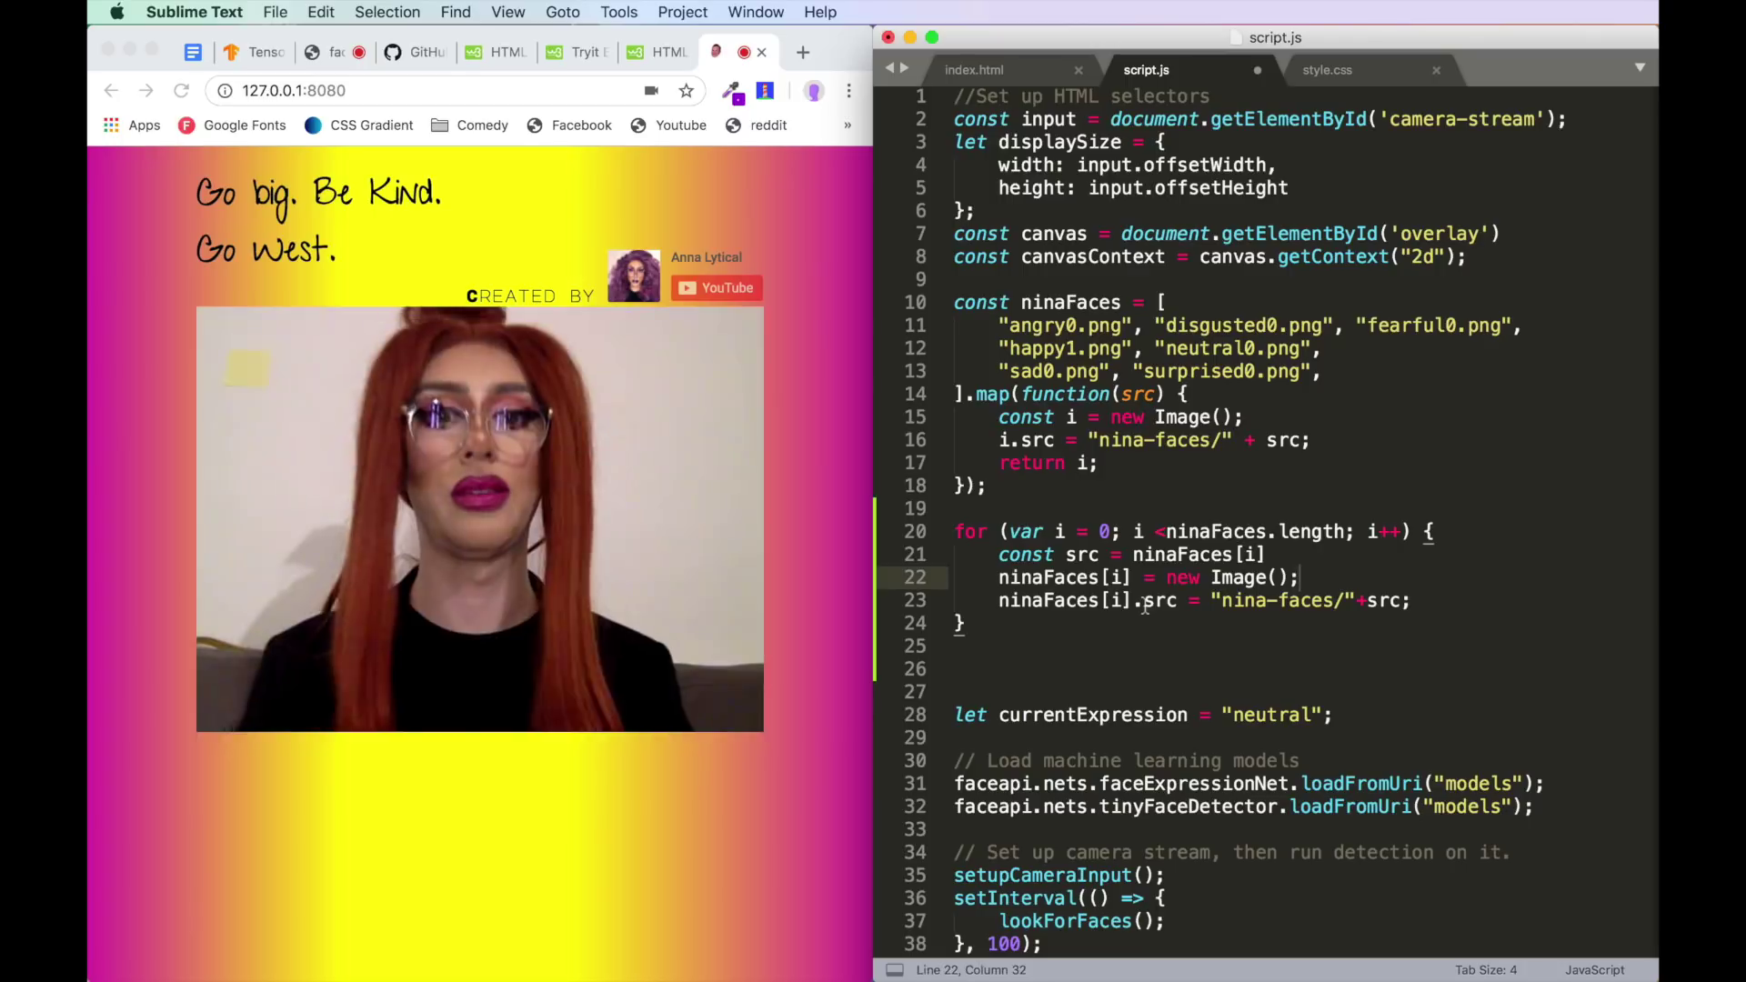
left_click_drag(1130, 601, 1410, 601)
left_click(1278, 600)
- Compare it with the .map version on line 14 and delete the for-loop code
left_click(971, 394)
double_click(994, 395)
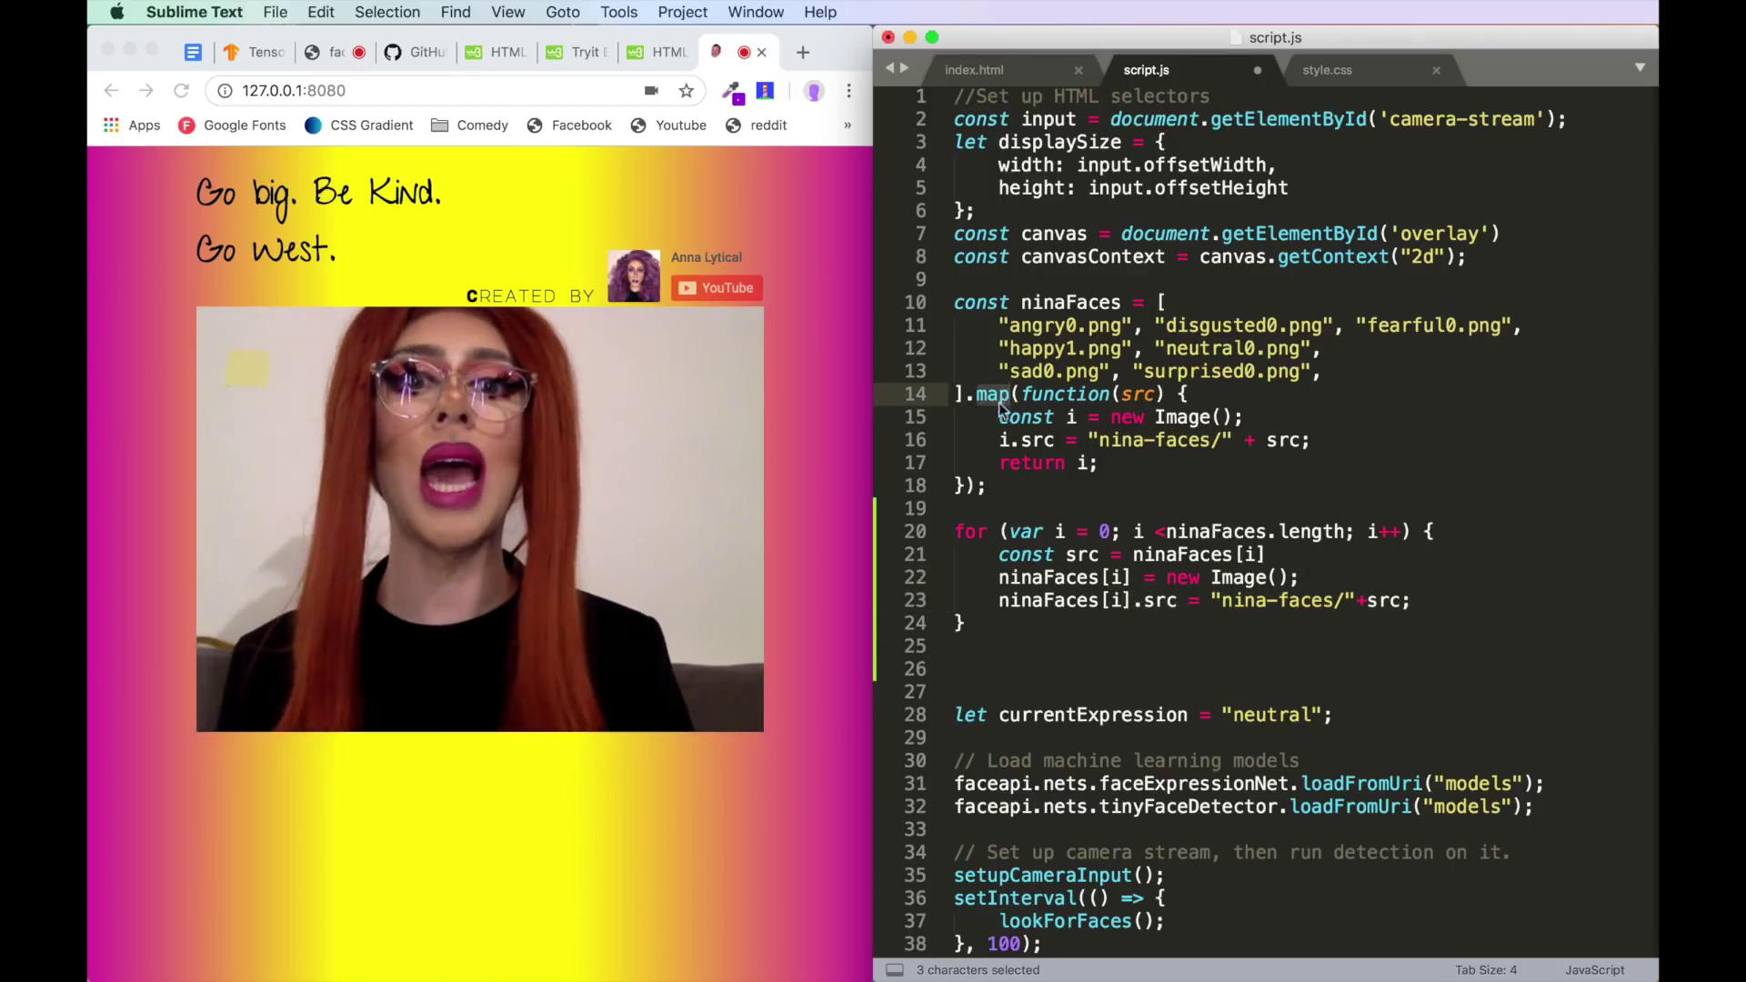
left_click_drag(990, 415, 984, 485)
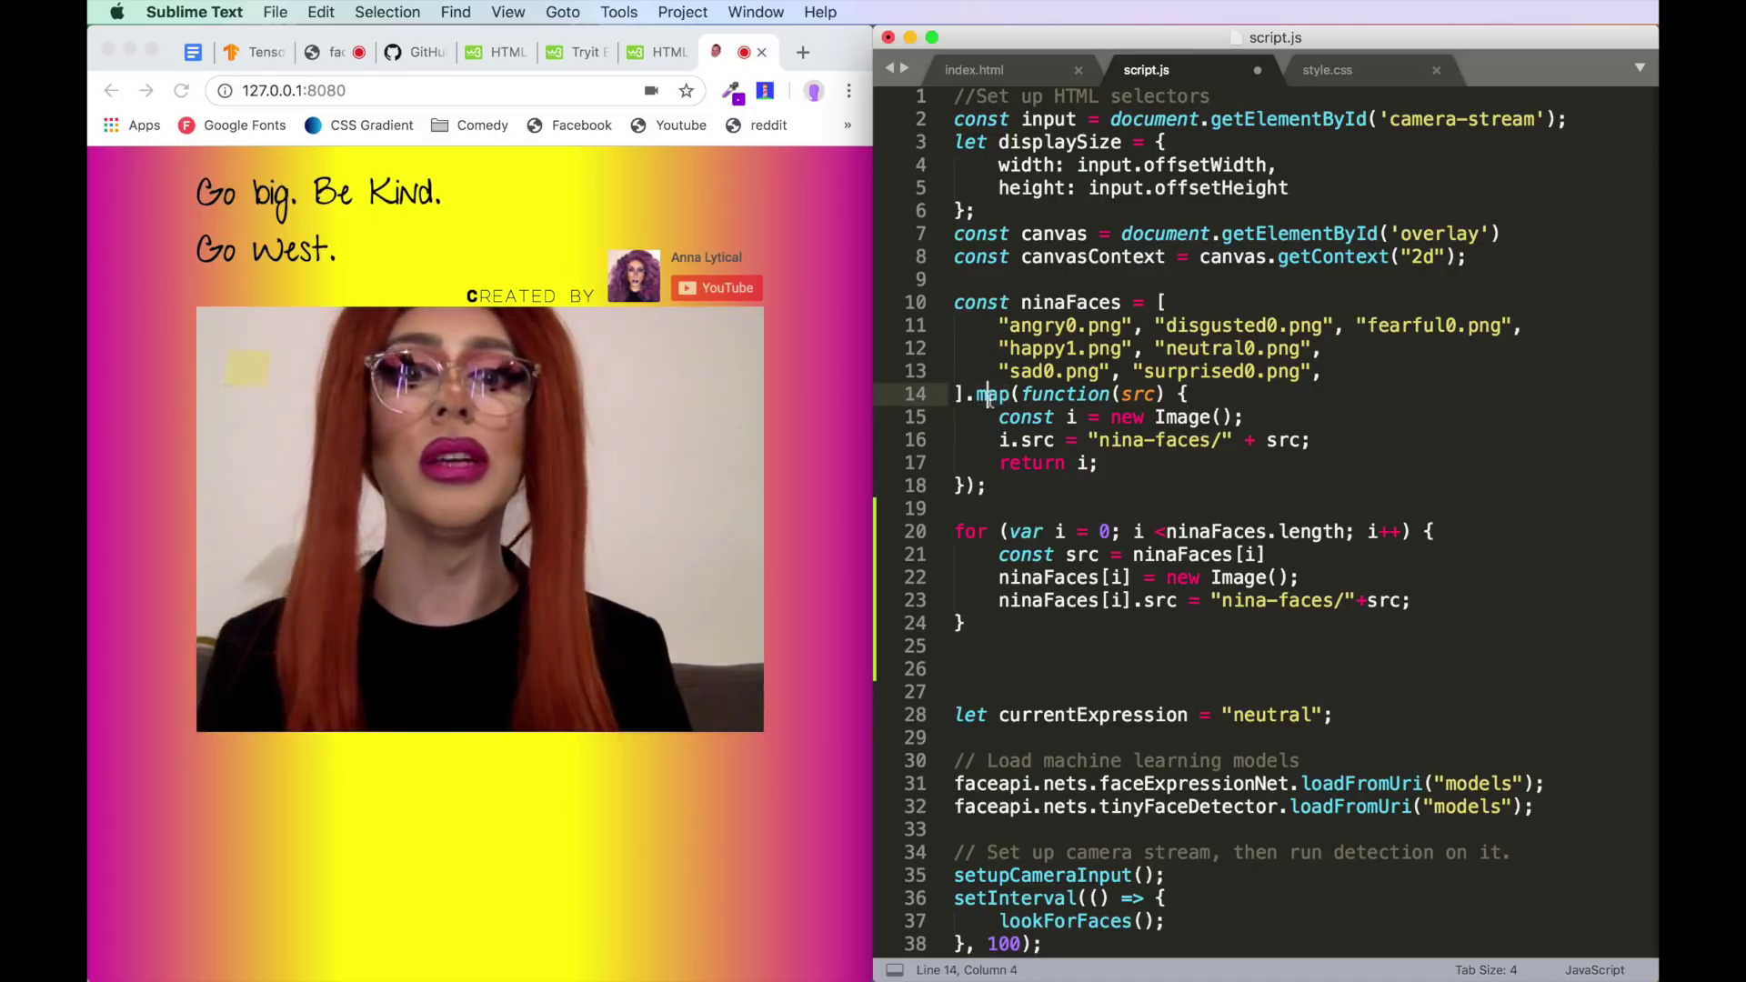
left_click(985, 487)
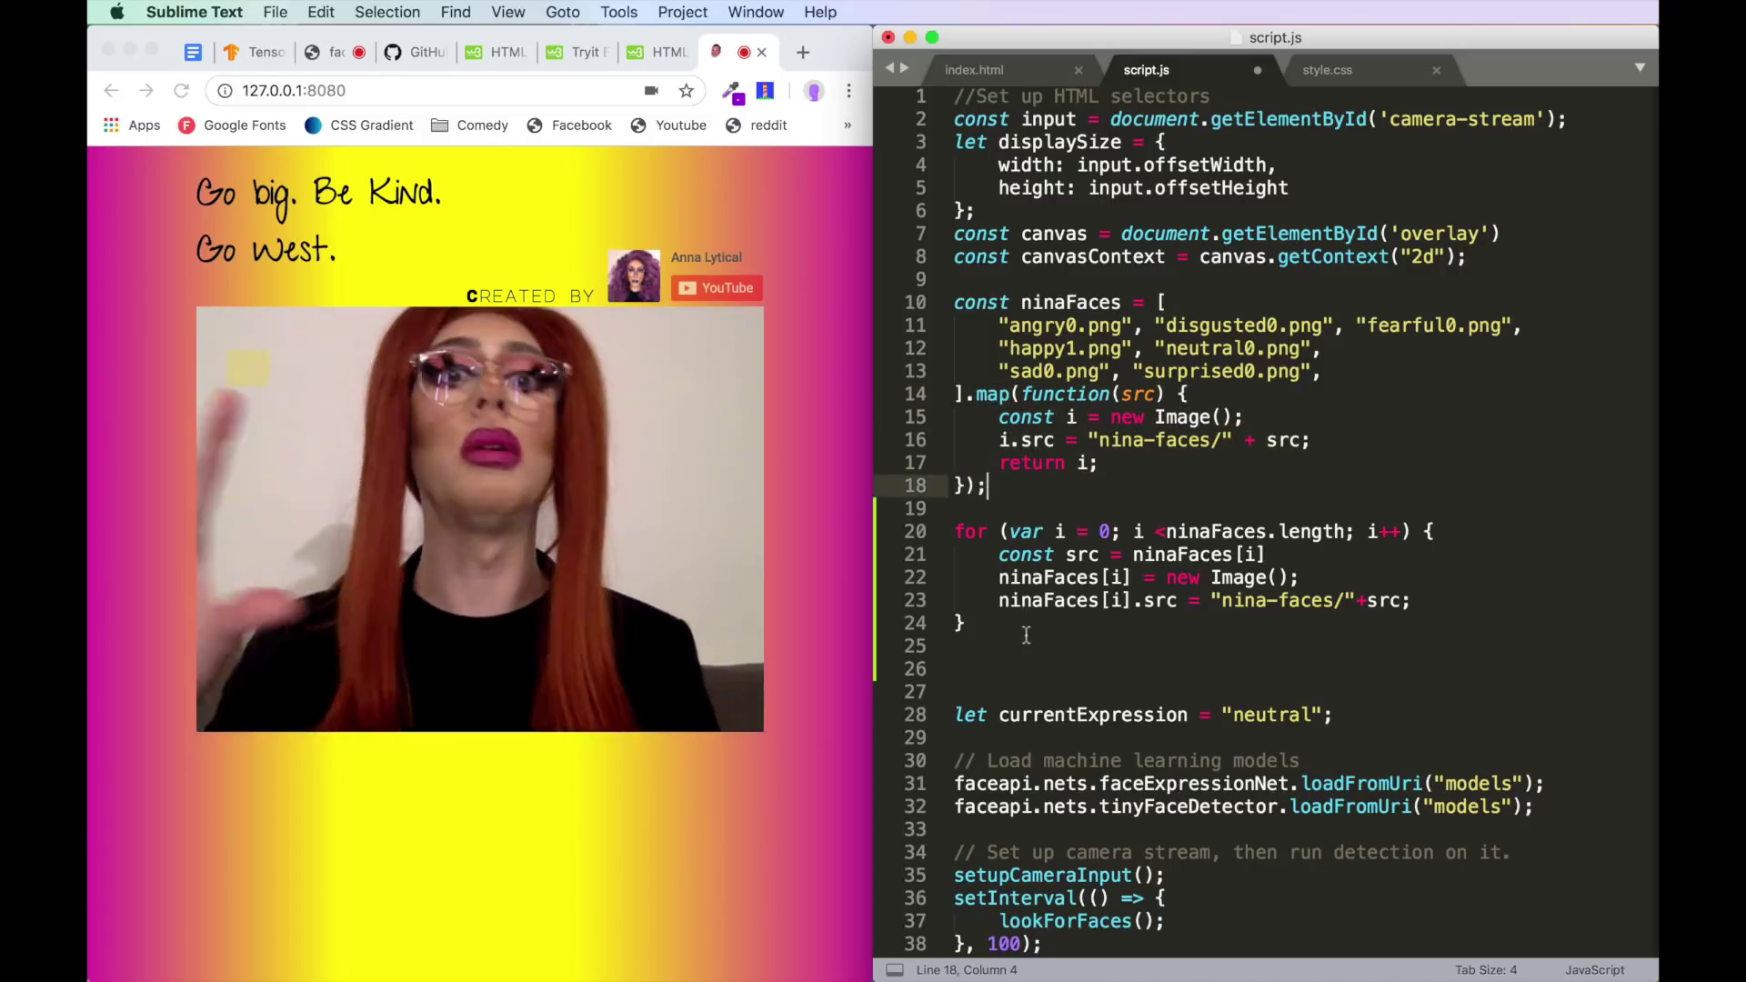
left_click_drag(961, 623, 964, 522)
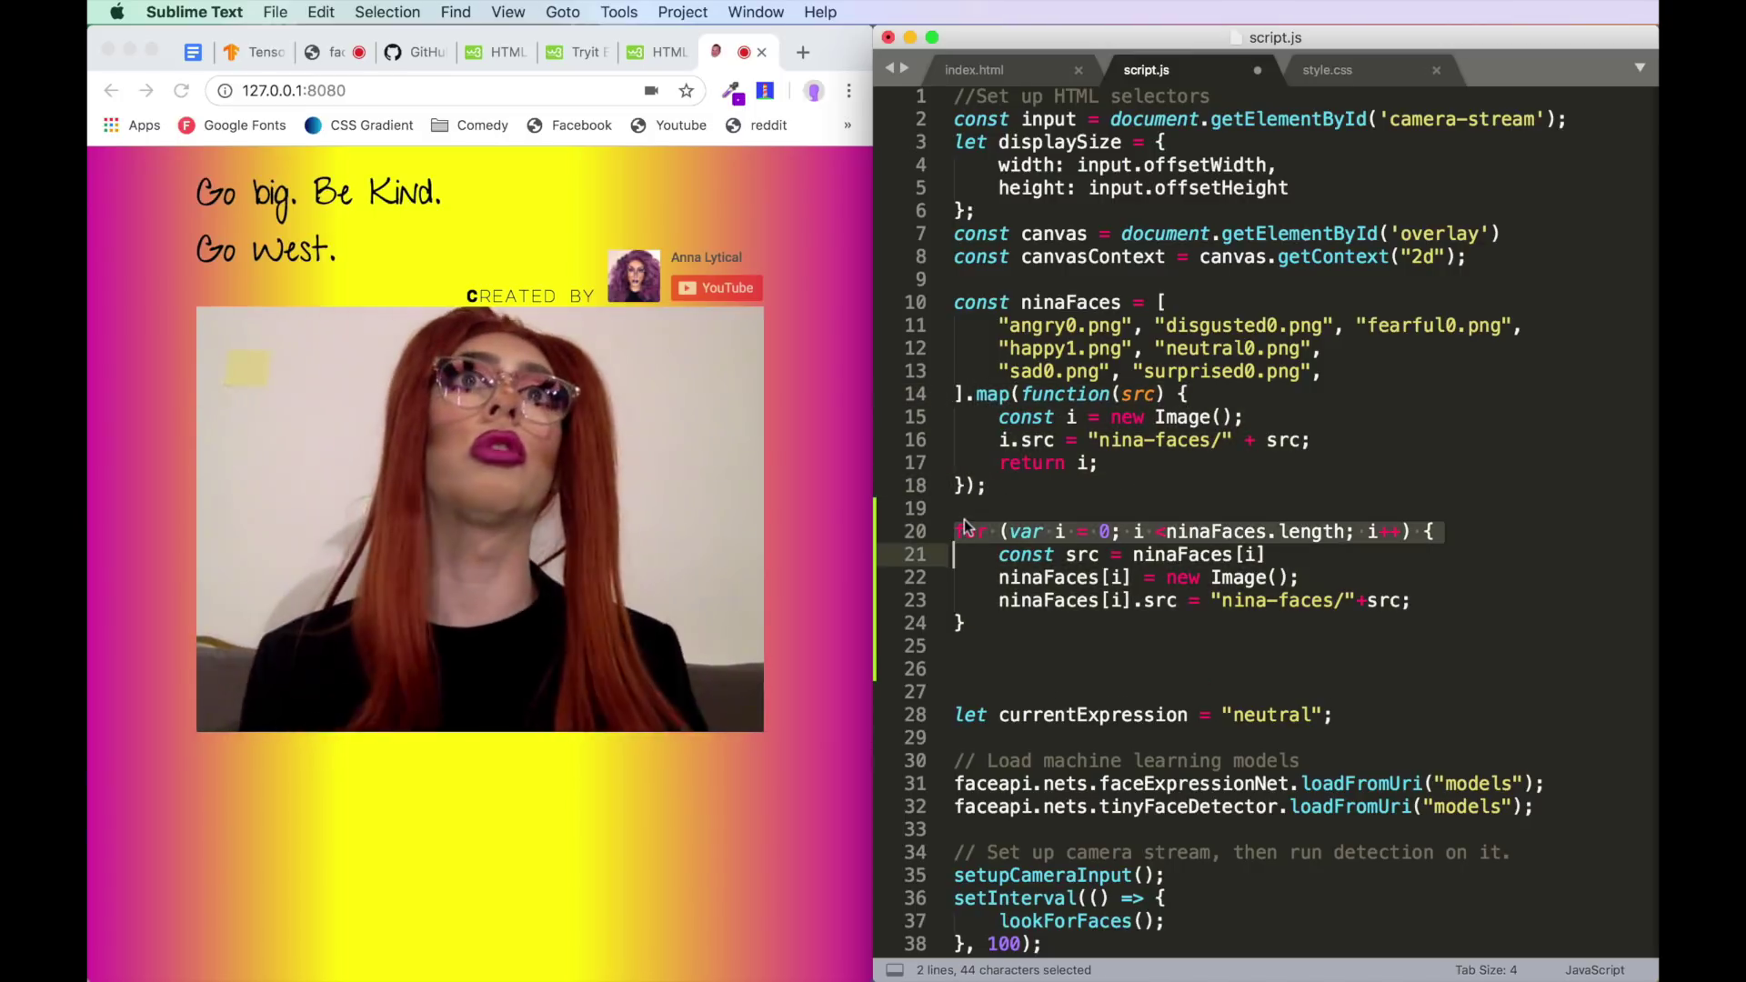
left_click_drag(963, 646, 960, 532)
key("Delete")
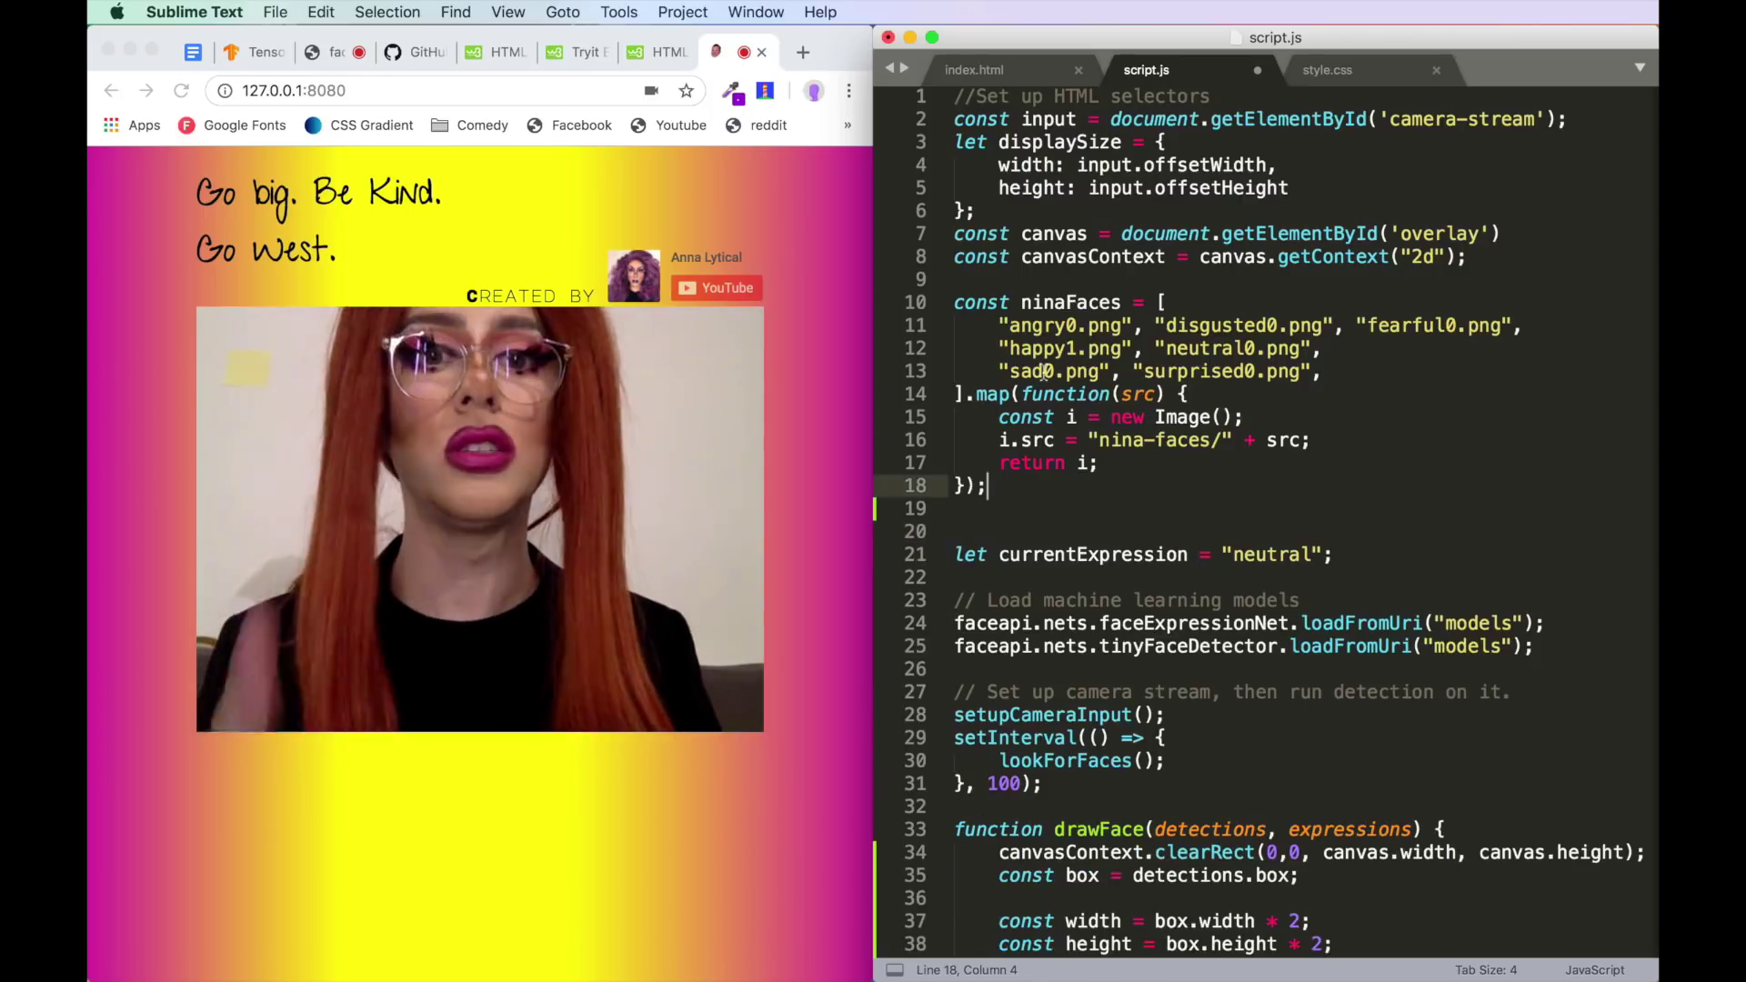
left_click(1060, 300)
scroll(1060, 301, "down", 8)
- Replace the hard-coded ninaFaces[2] with ninaFaces.find(function(face){ ... }) in drawFace
key("BackSpace")
key("BackSpace")
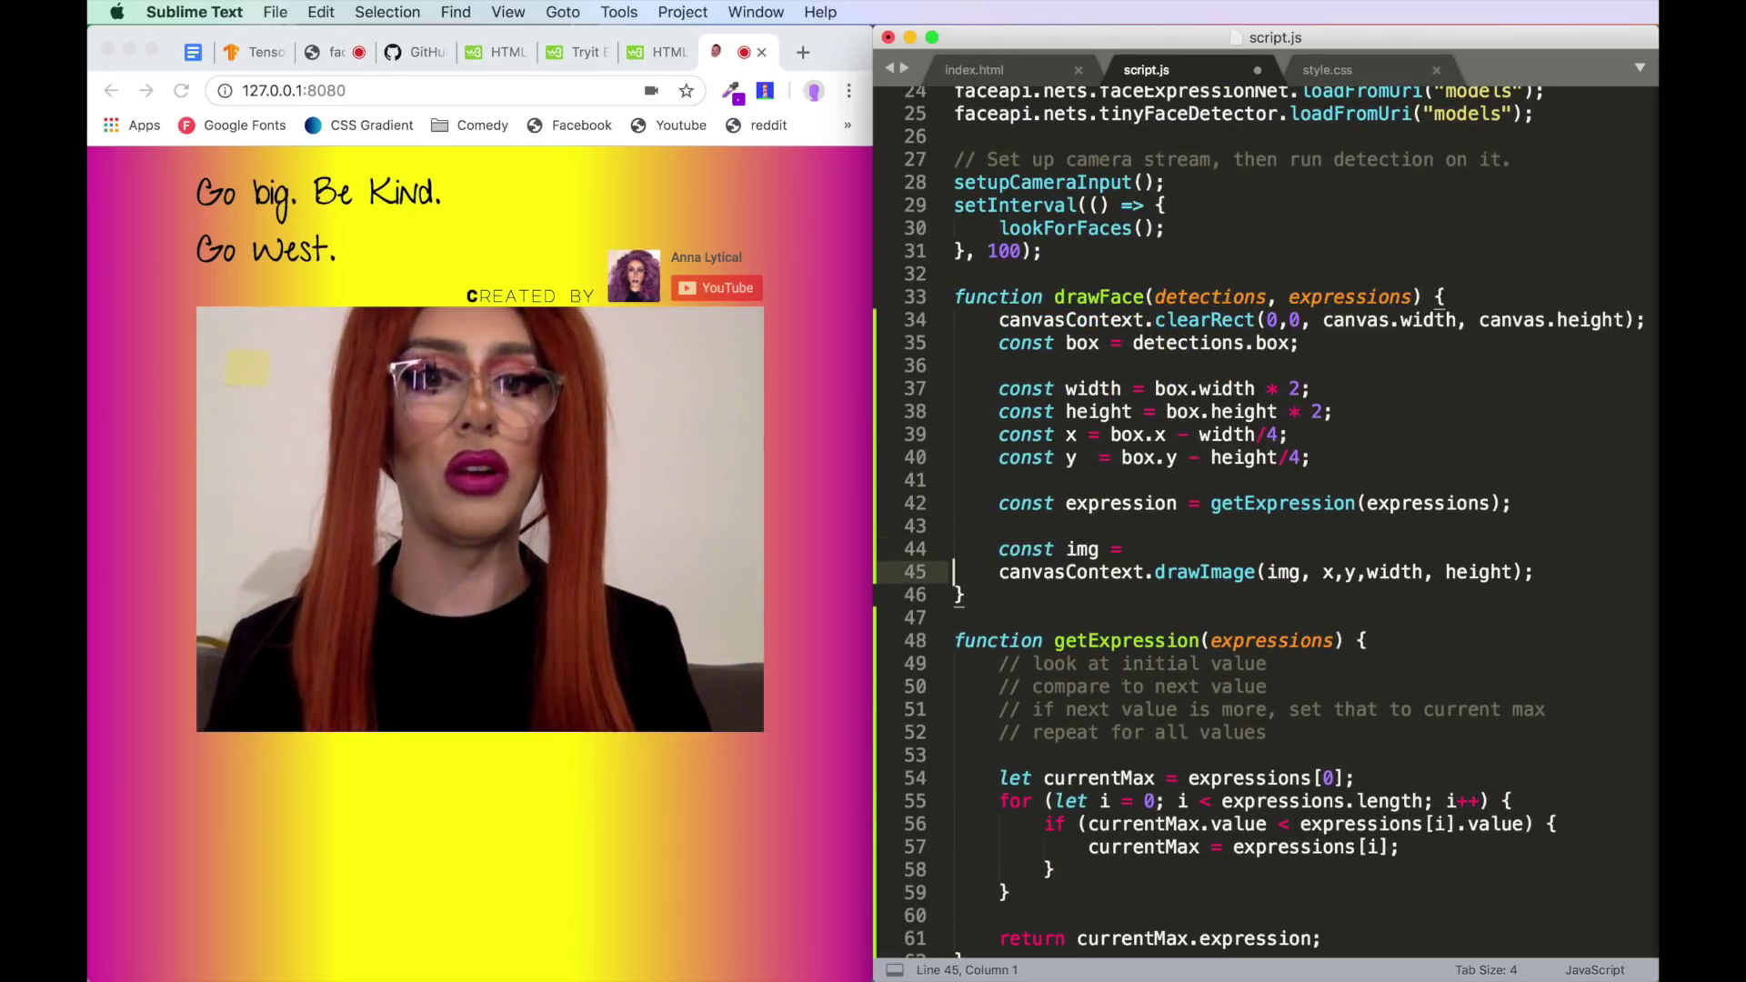
key("Up")
key("End")
type("ninaFaces[2];")
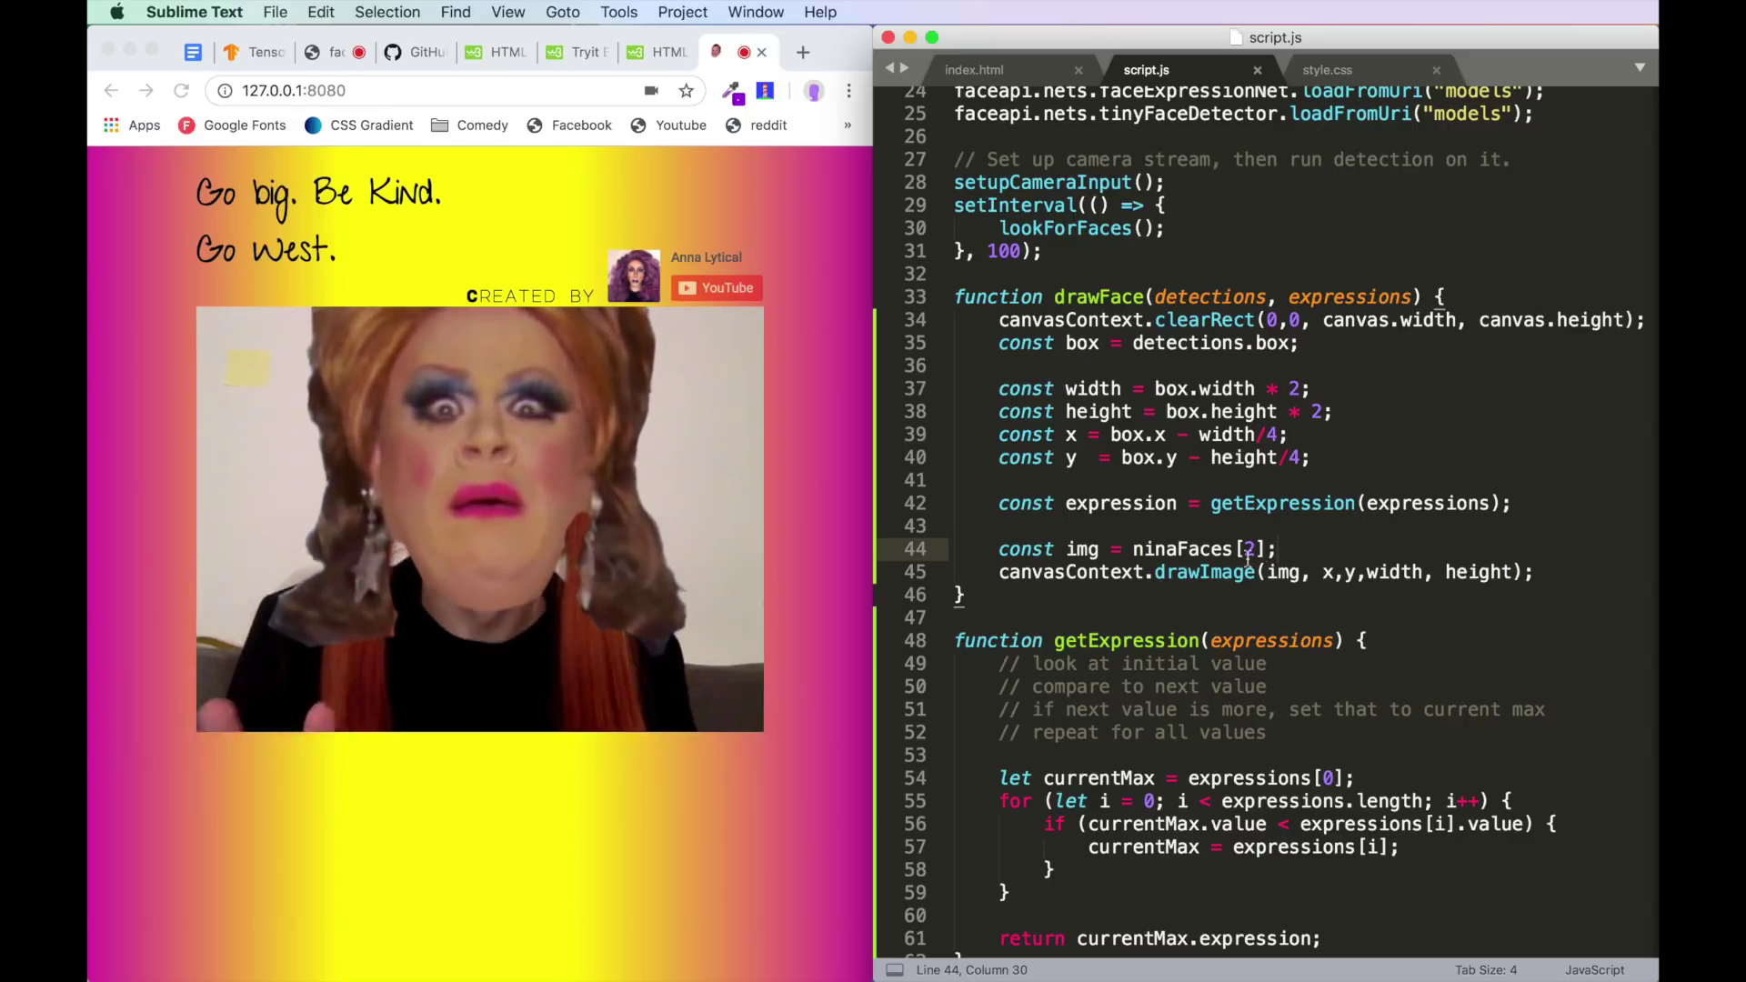
double_click(1247, 548)
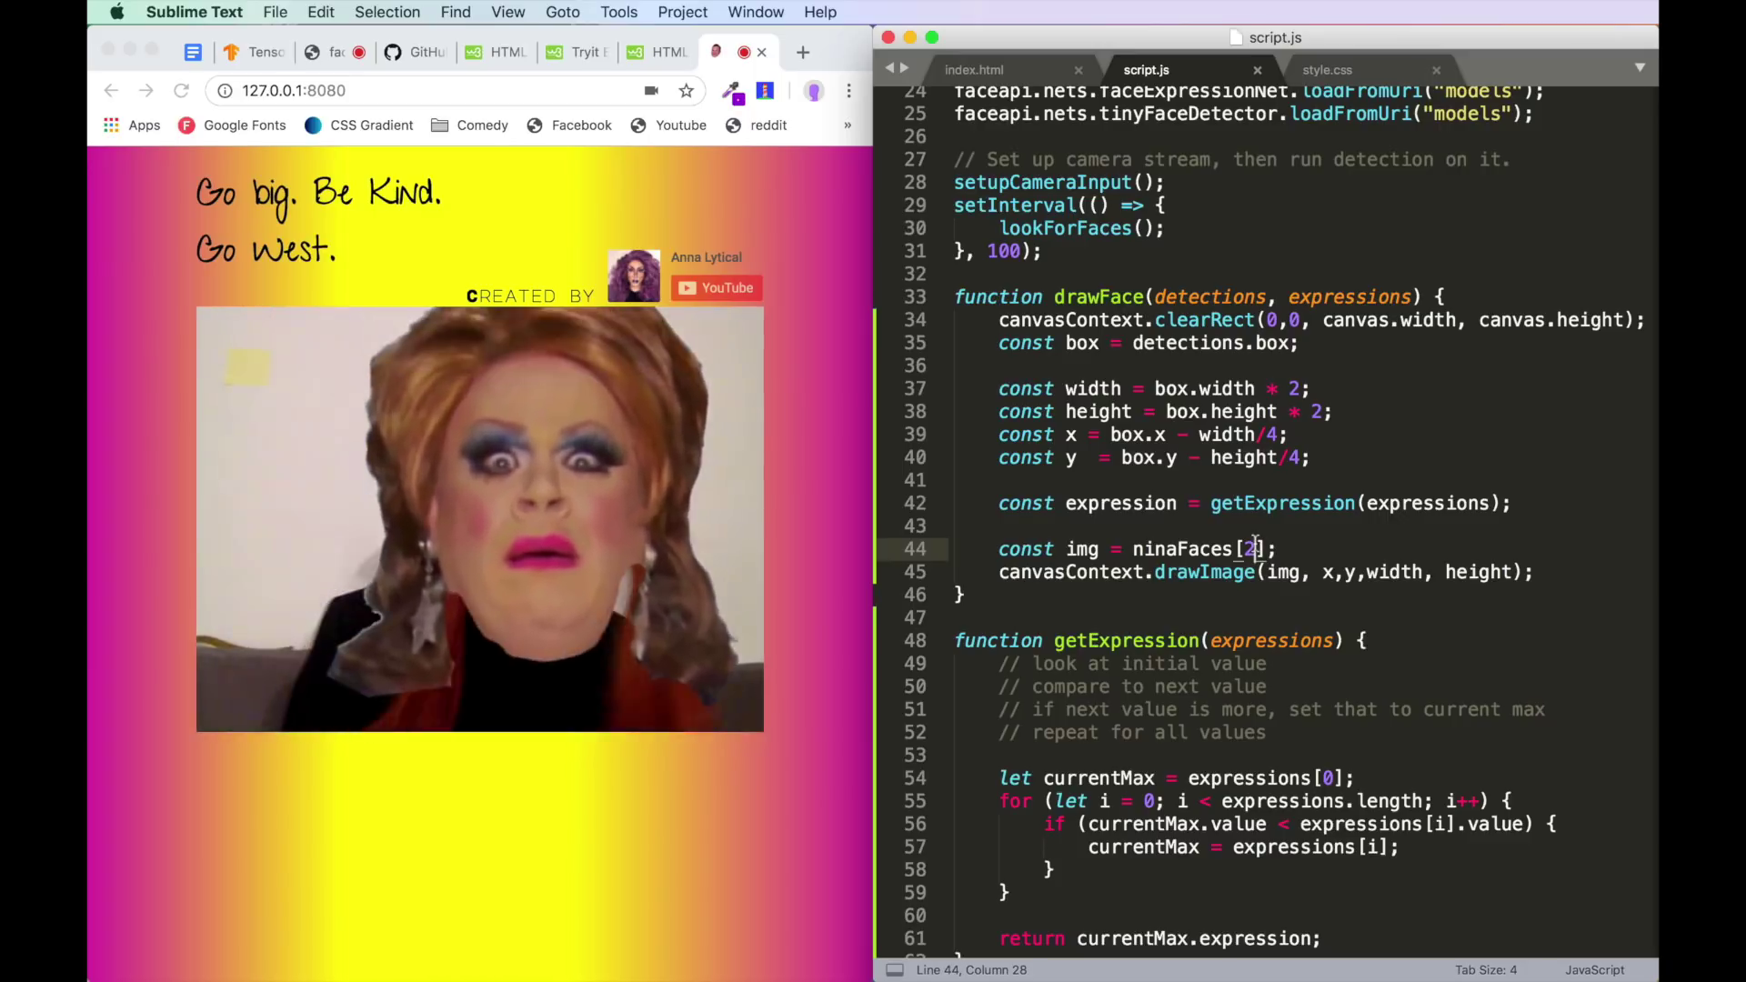
type("3")
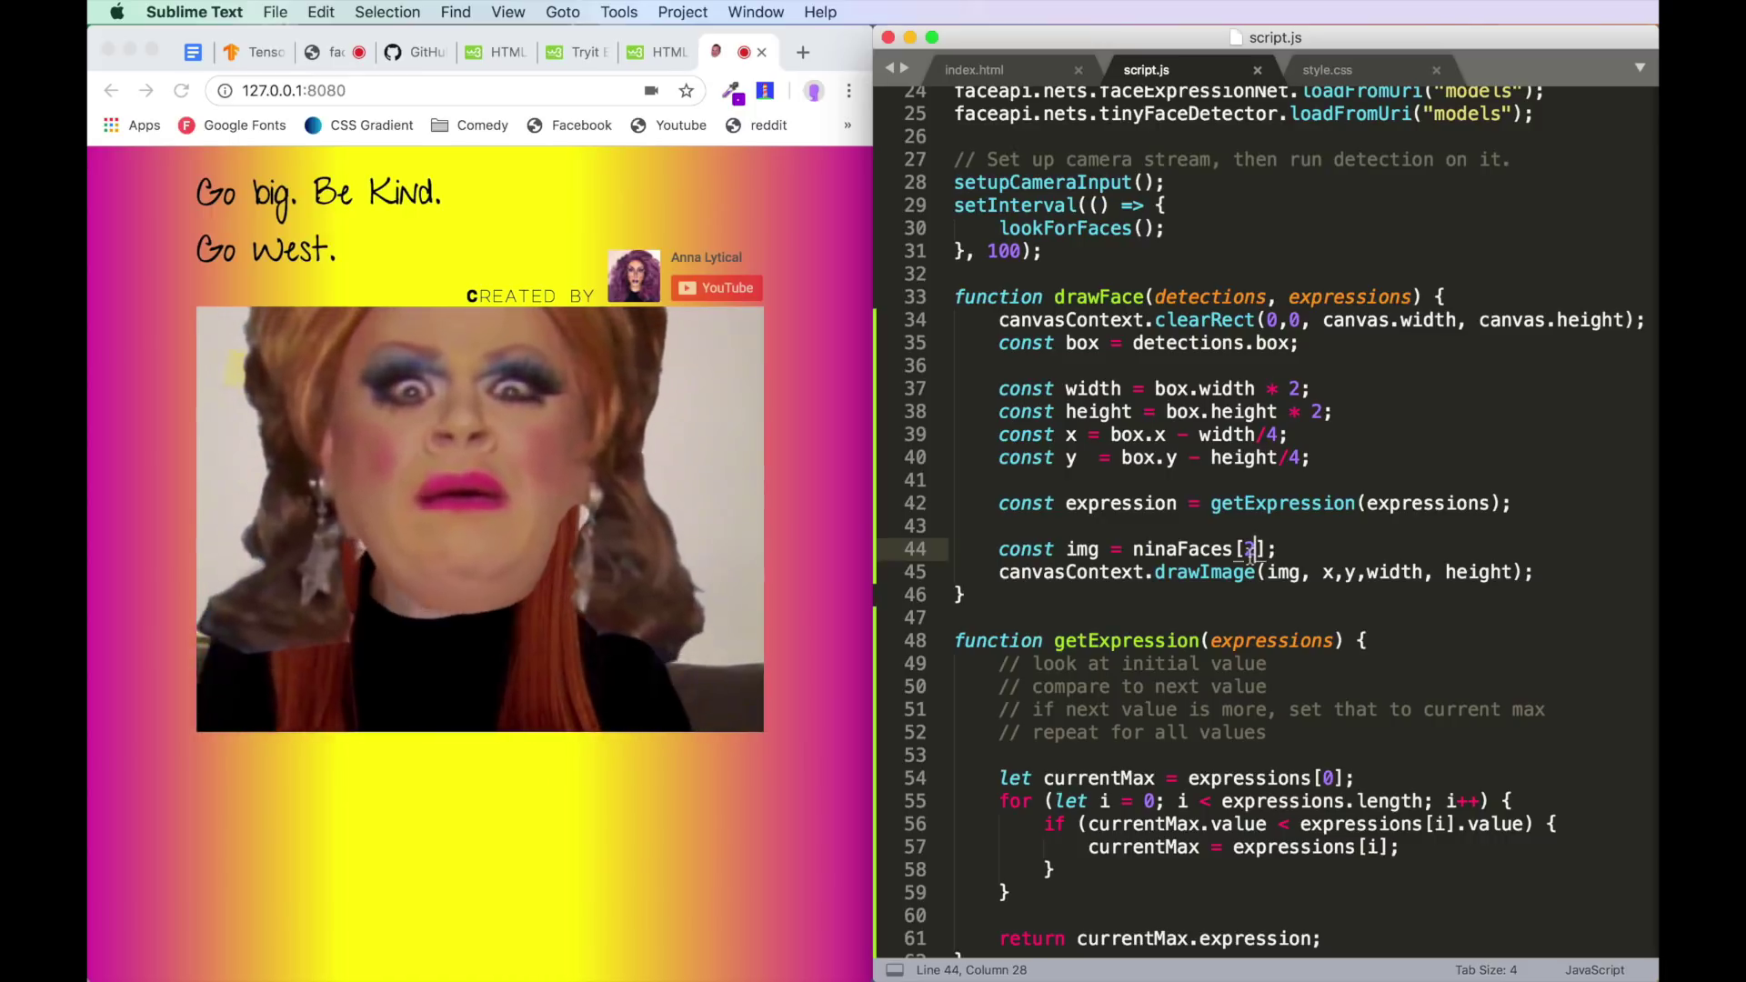
key("BackSpace")
key("BackSpace")
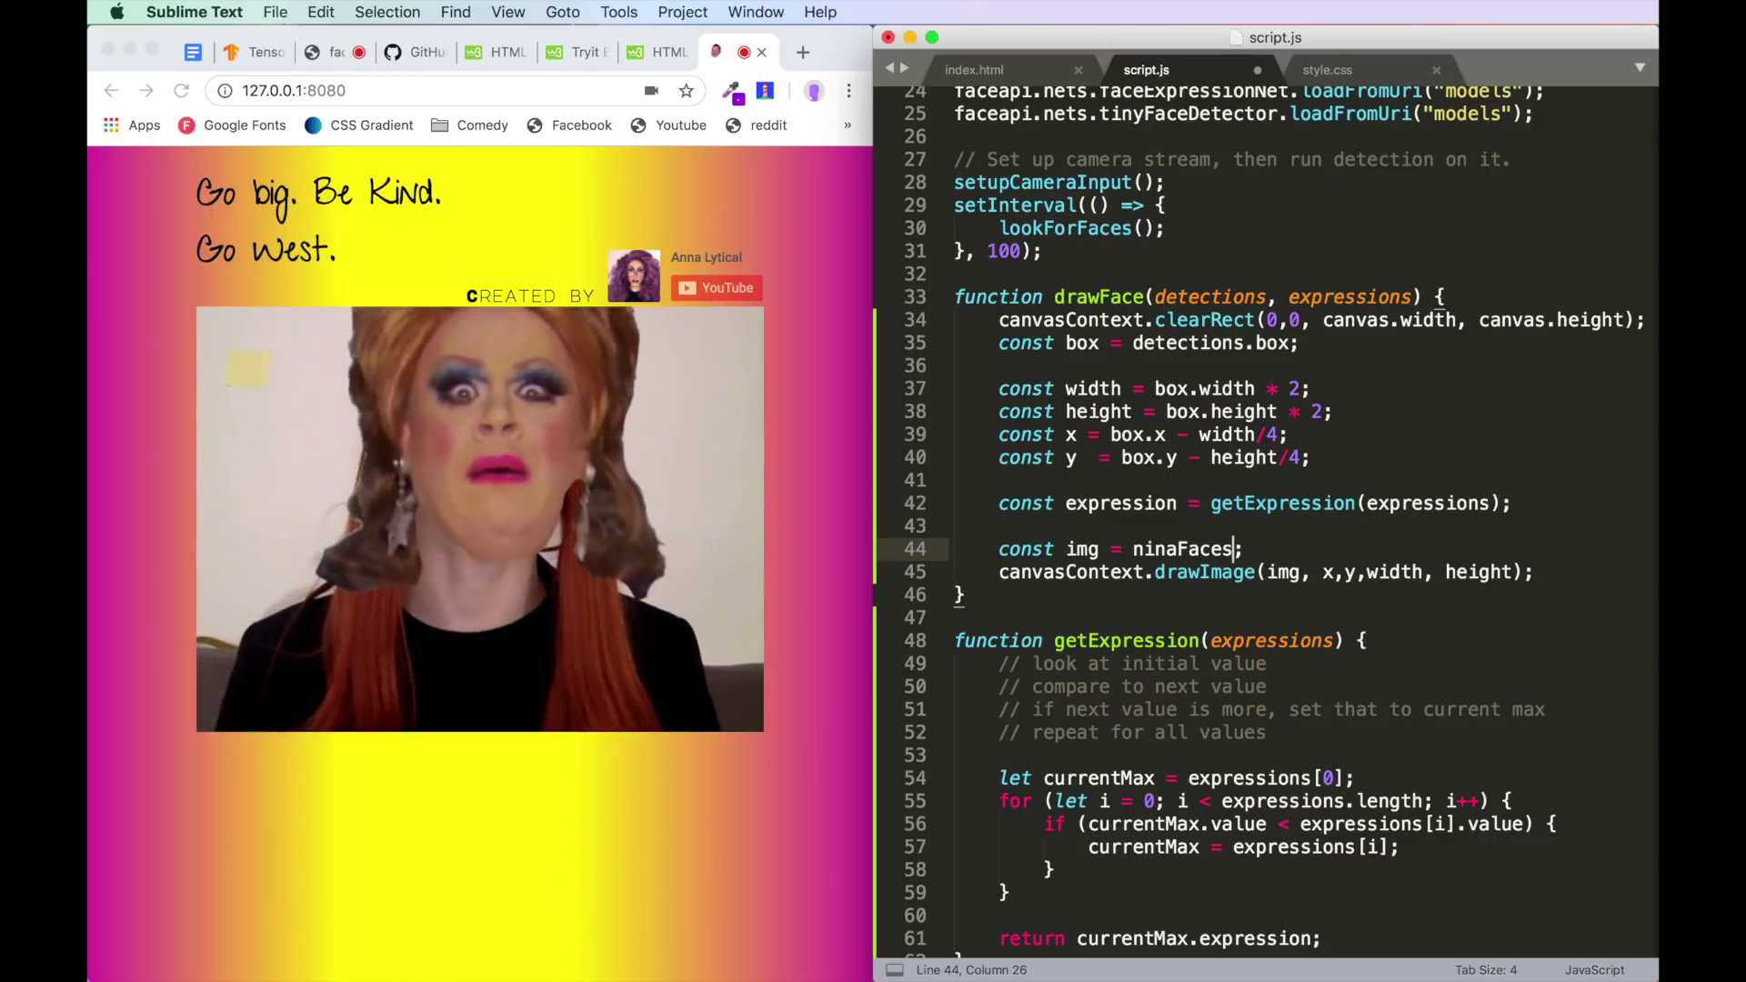
type(".find(fun")
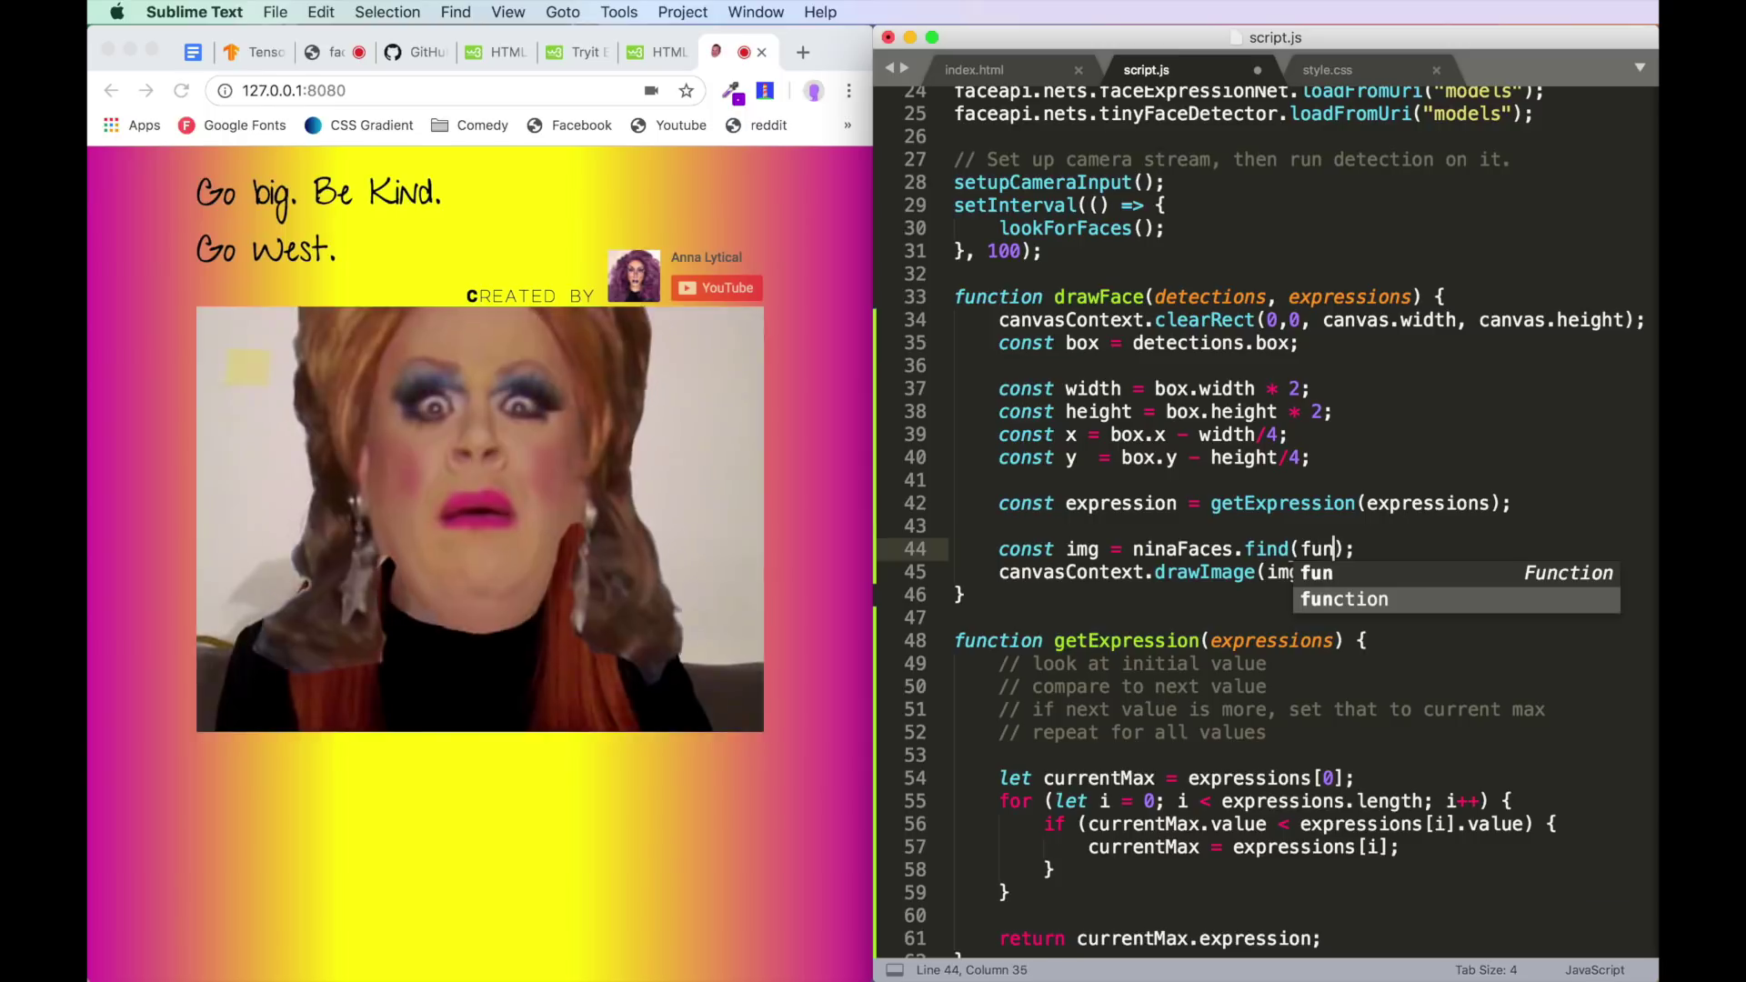
key("Tab")
type("(){")
key("Return")
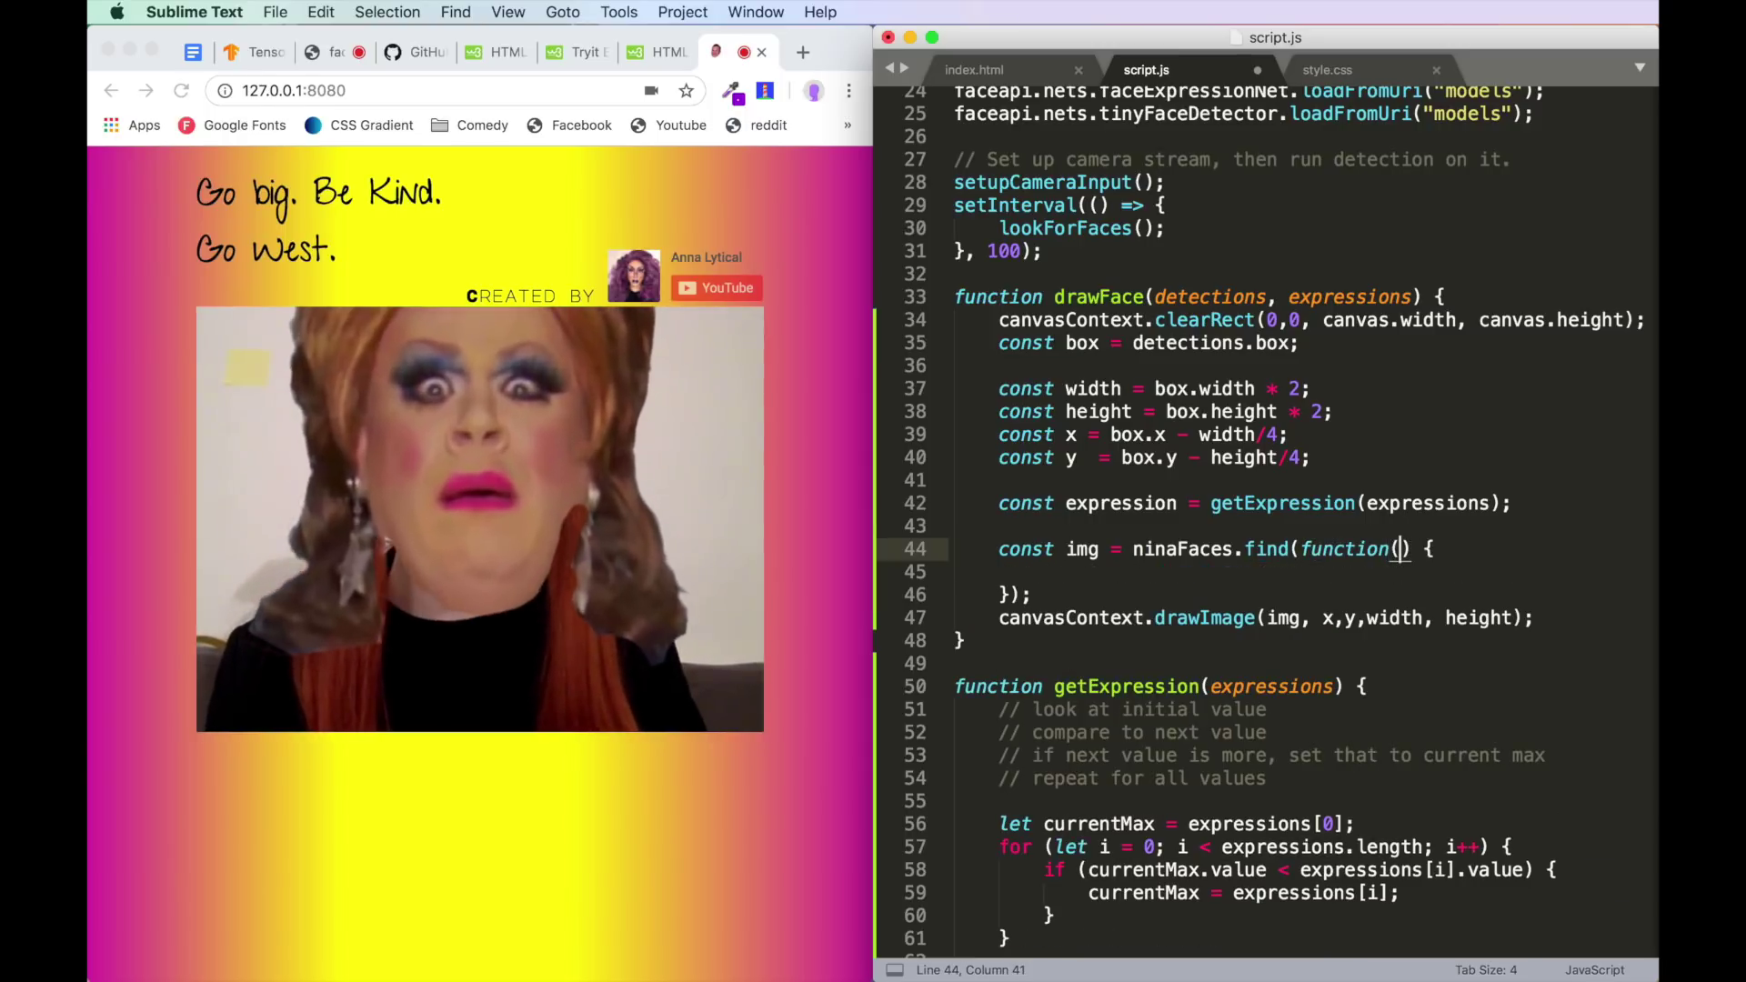
type("face")
- Fill the callback with return face.src.includes(expression), remove the scratch line, and save script.js
double_click(1422, 550)
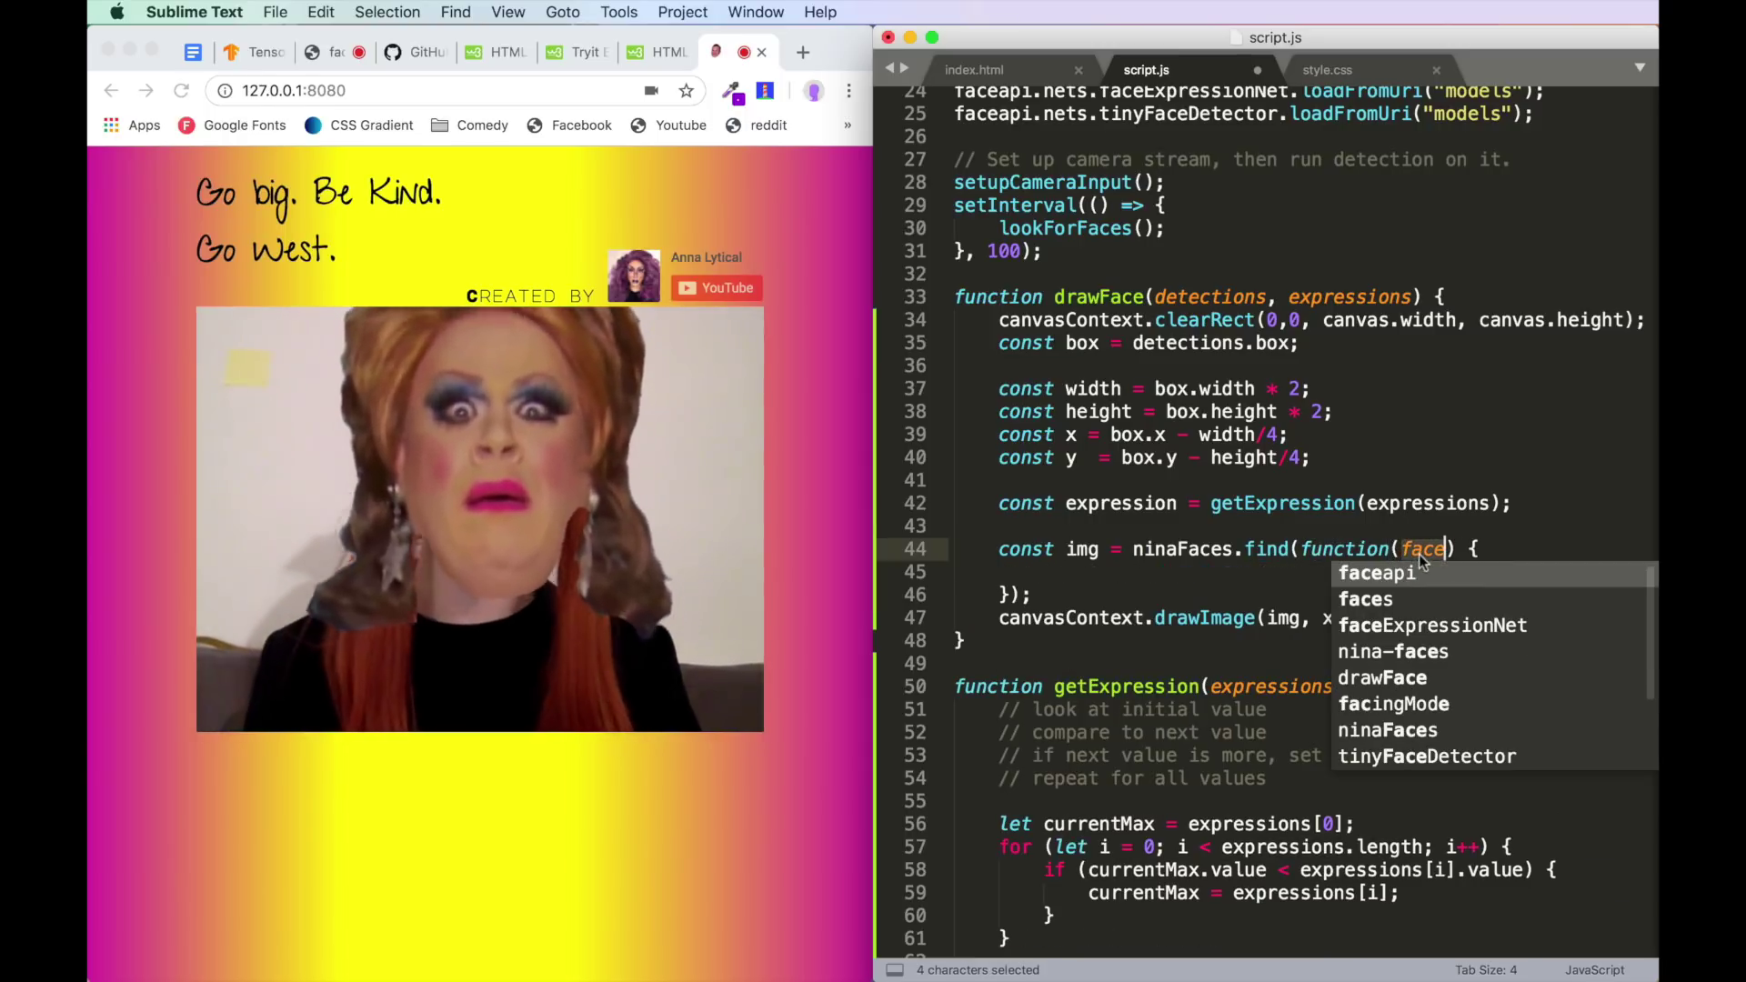
type("fu")
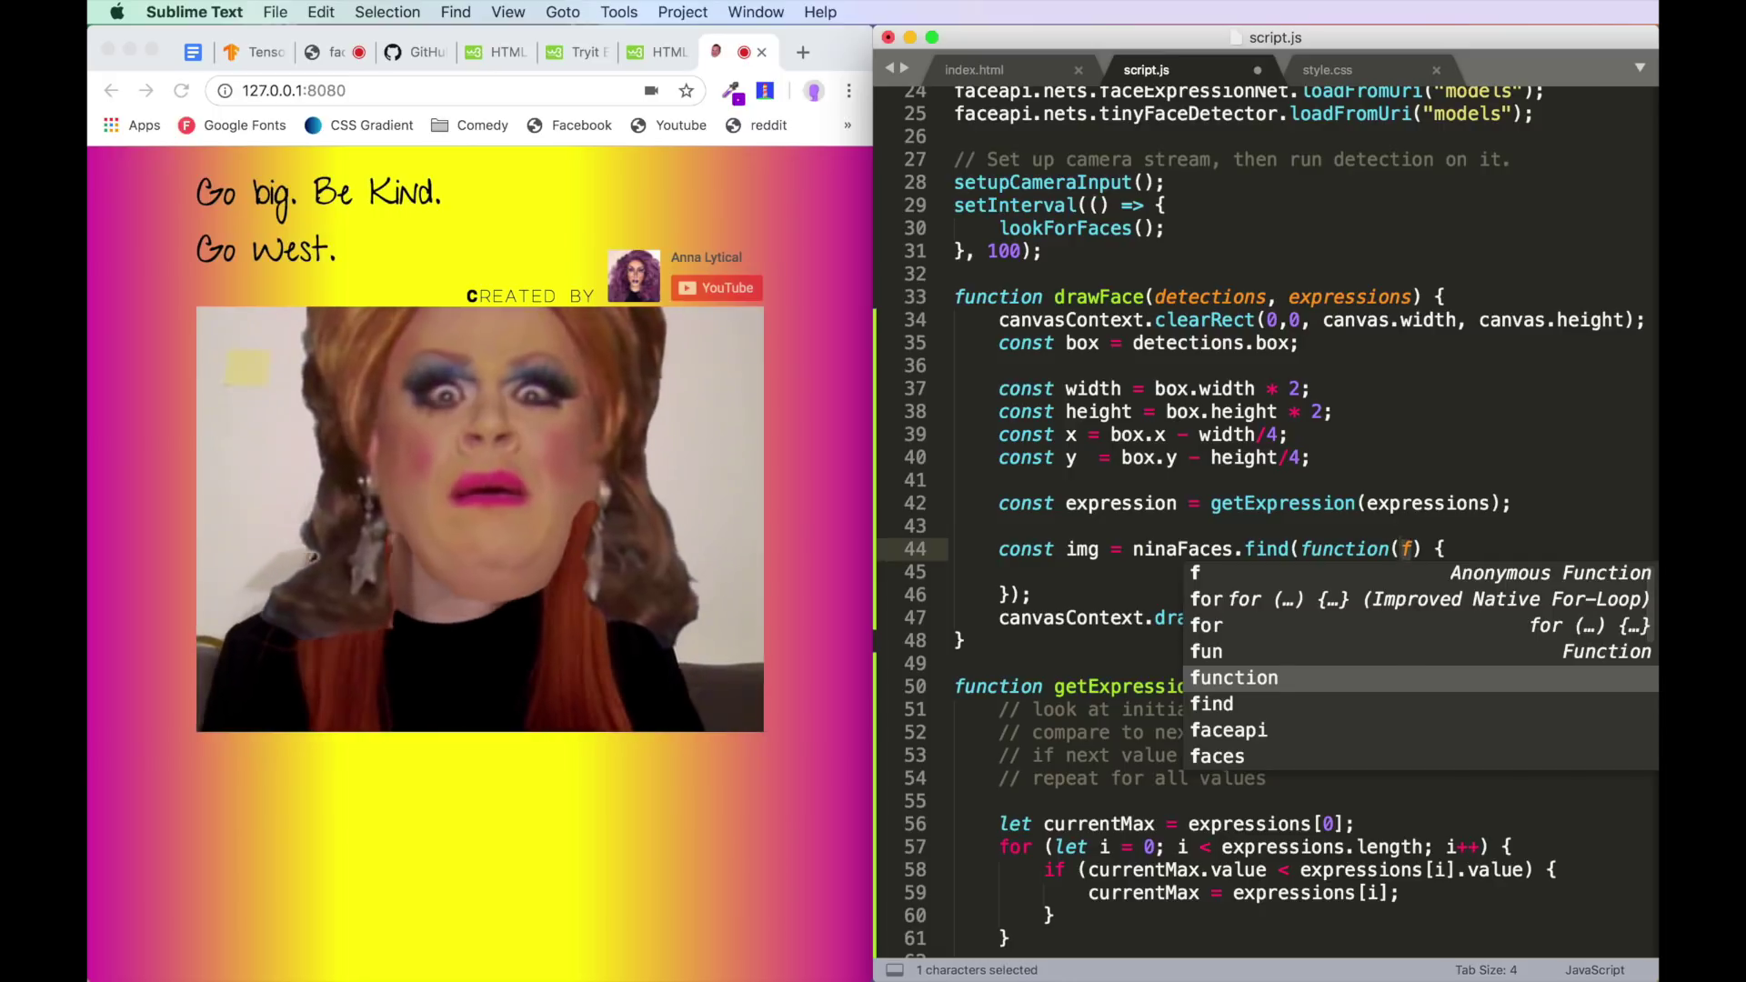
type("nction(ninaFace")
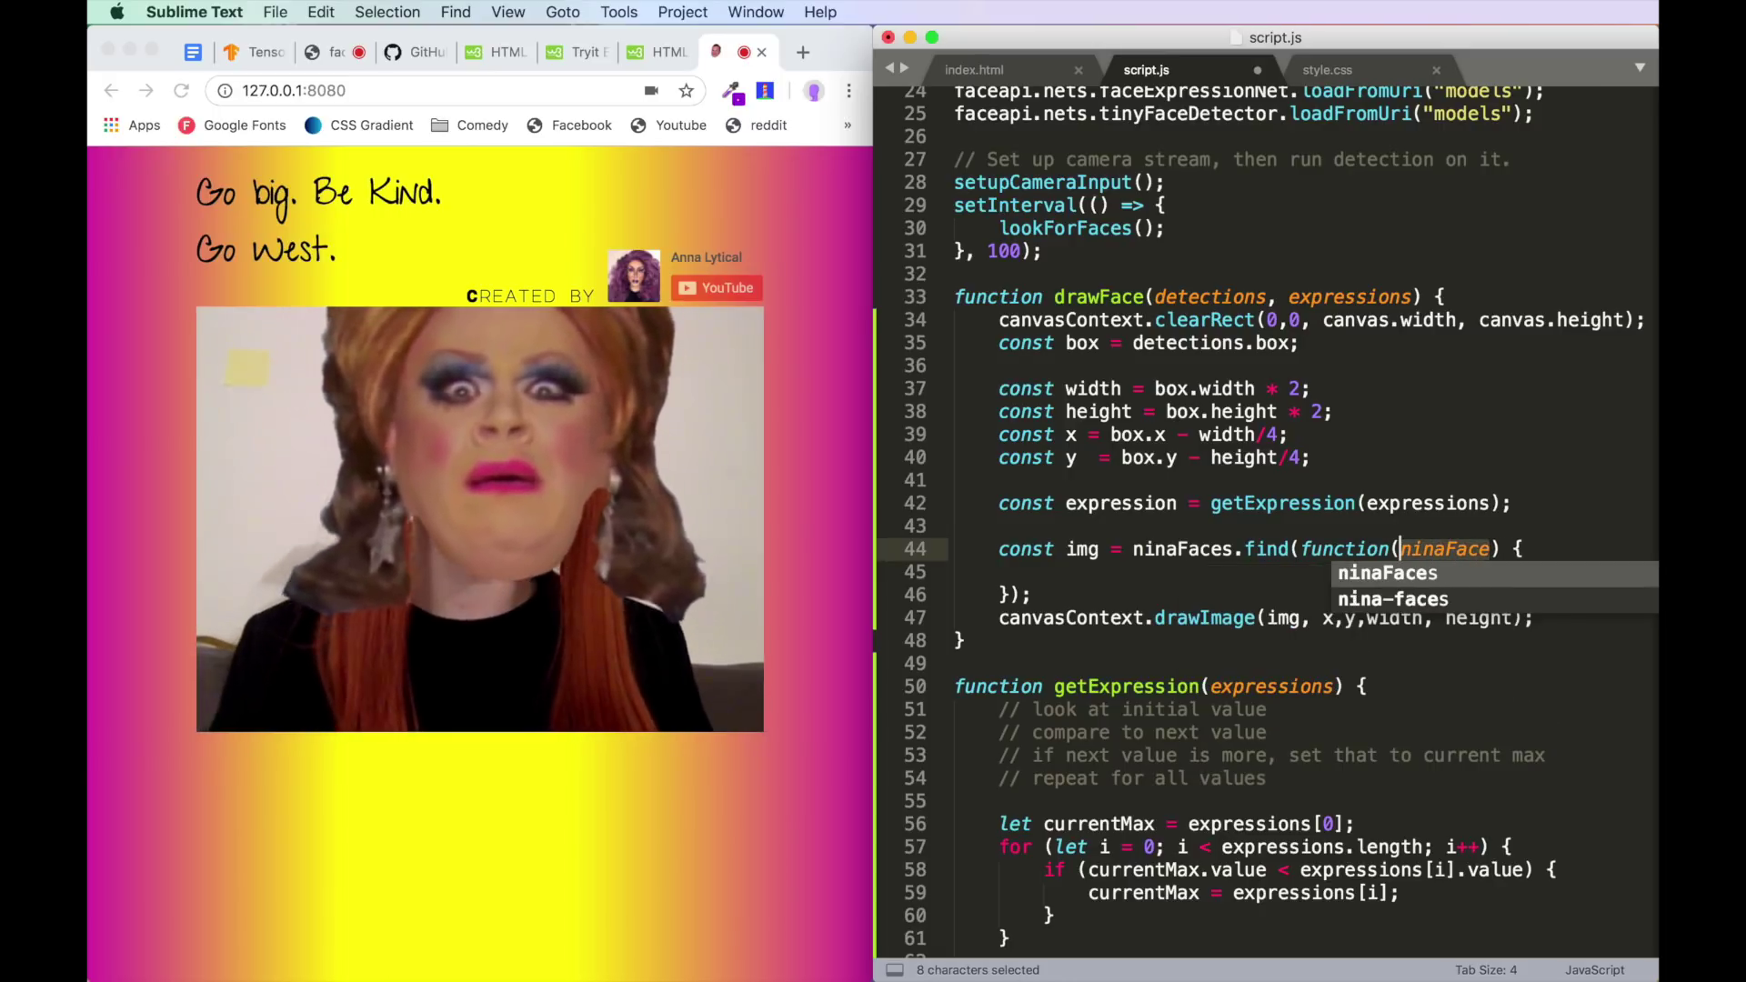
type("face")
left_click(1149, 558)
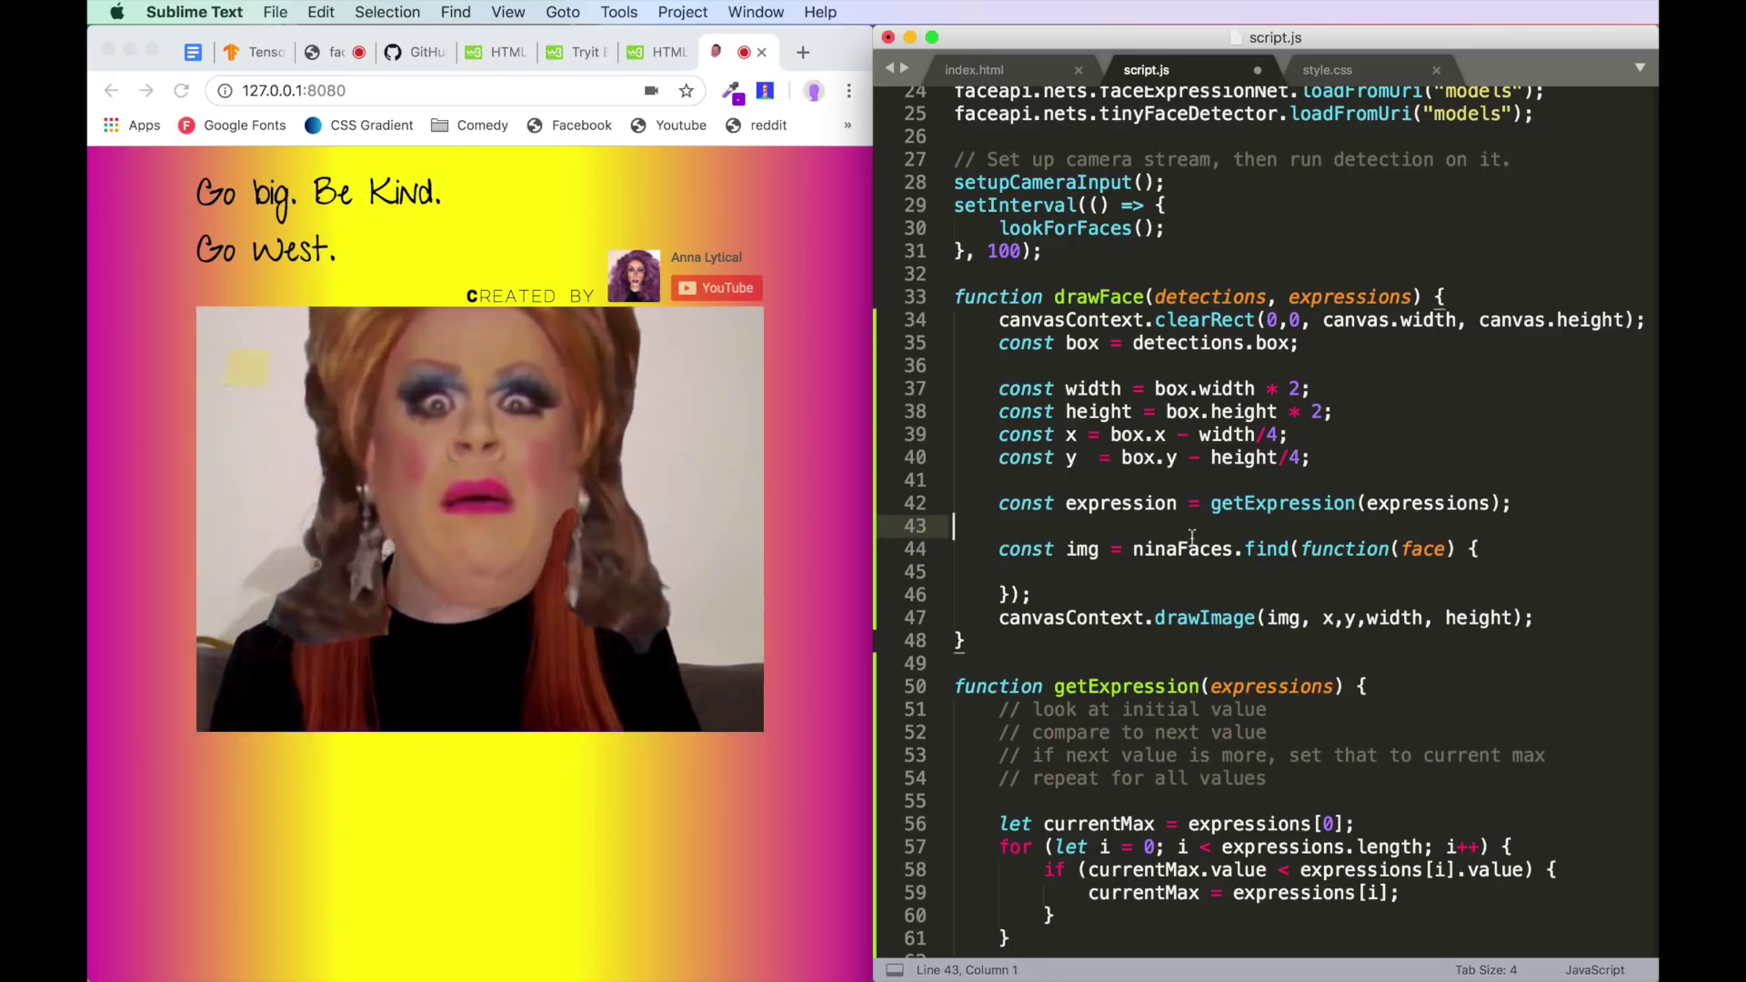
key("Return")
type("ninaFace")
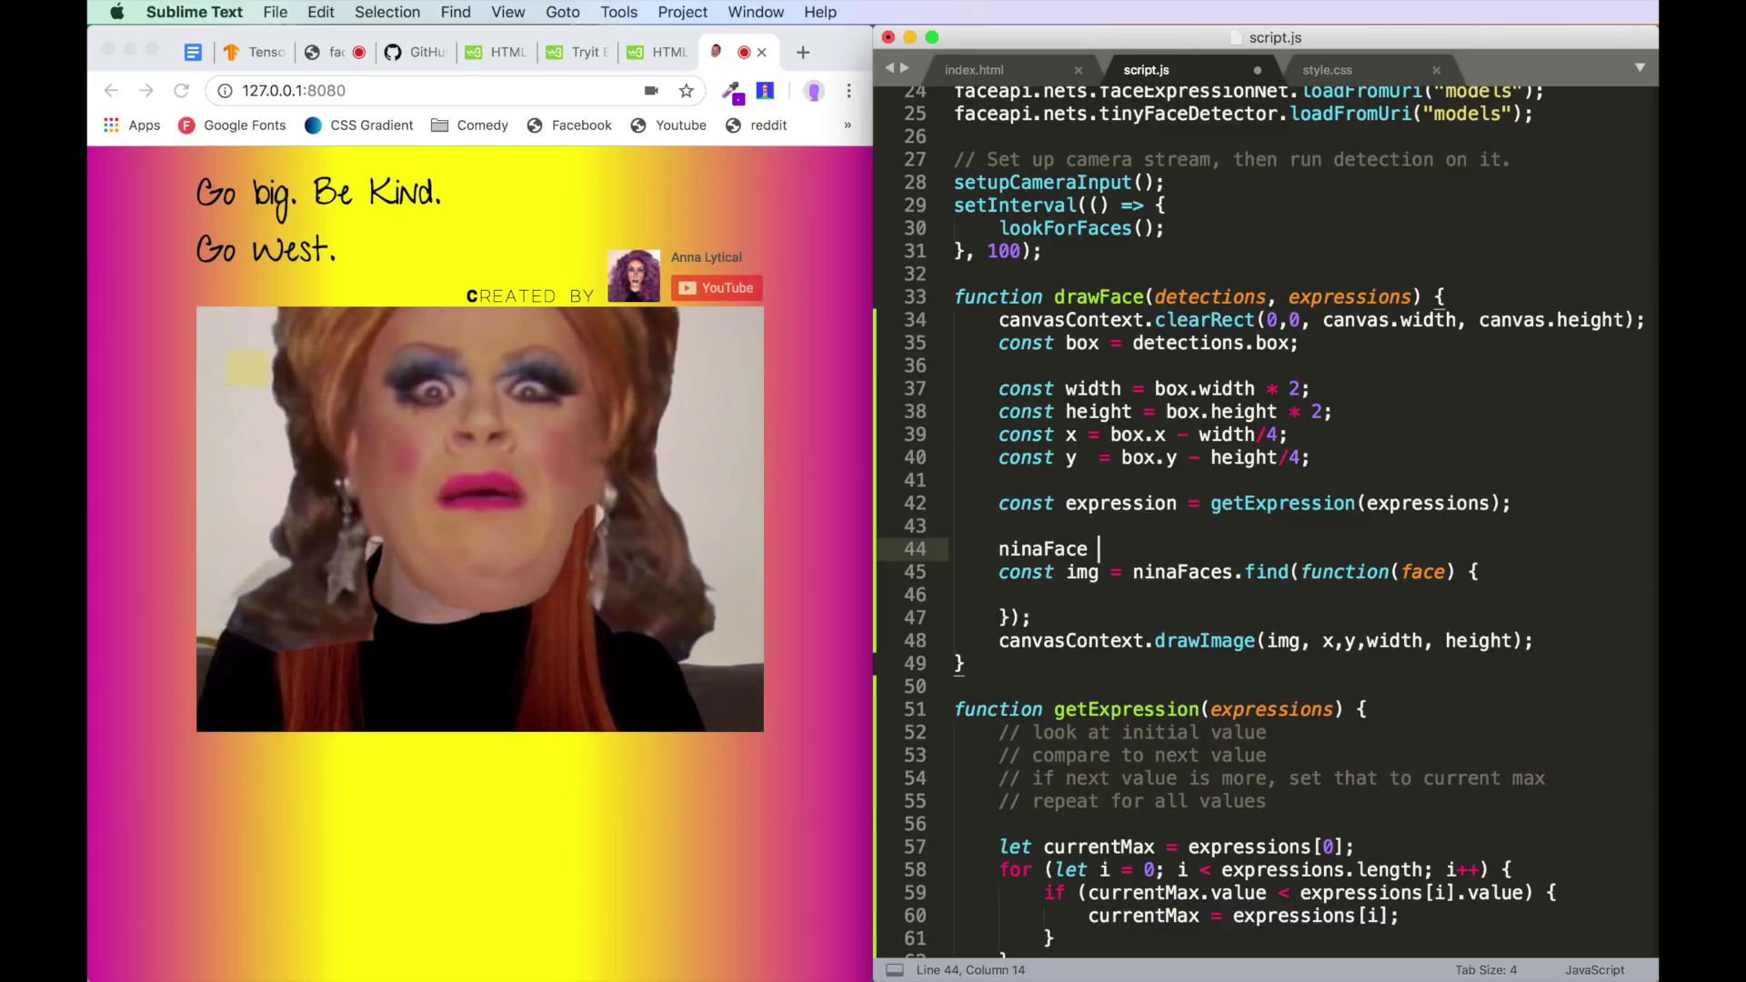
key("BackSpace")
type("s[i]")
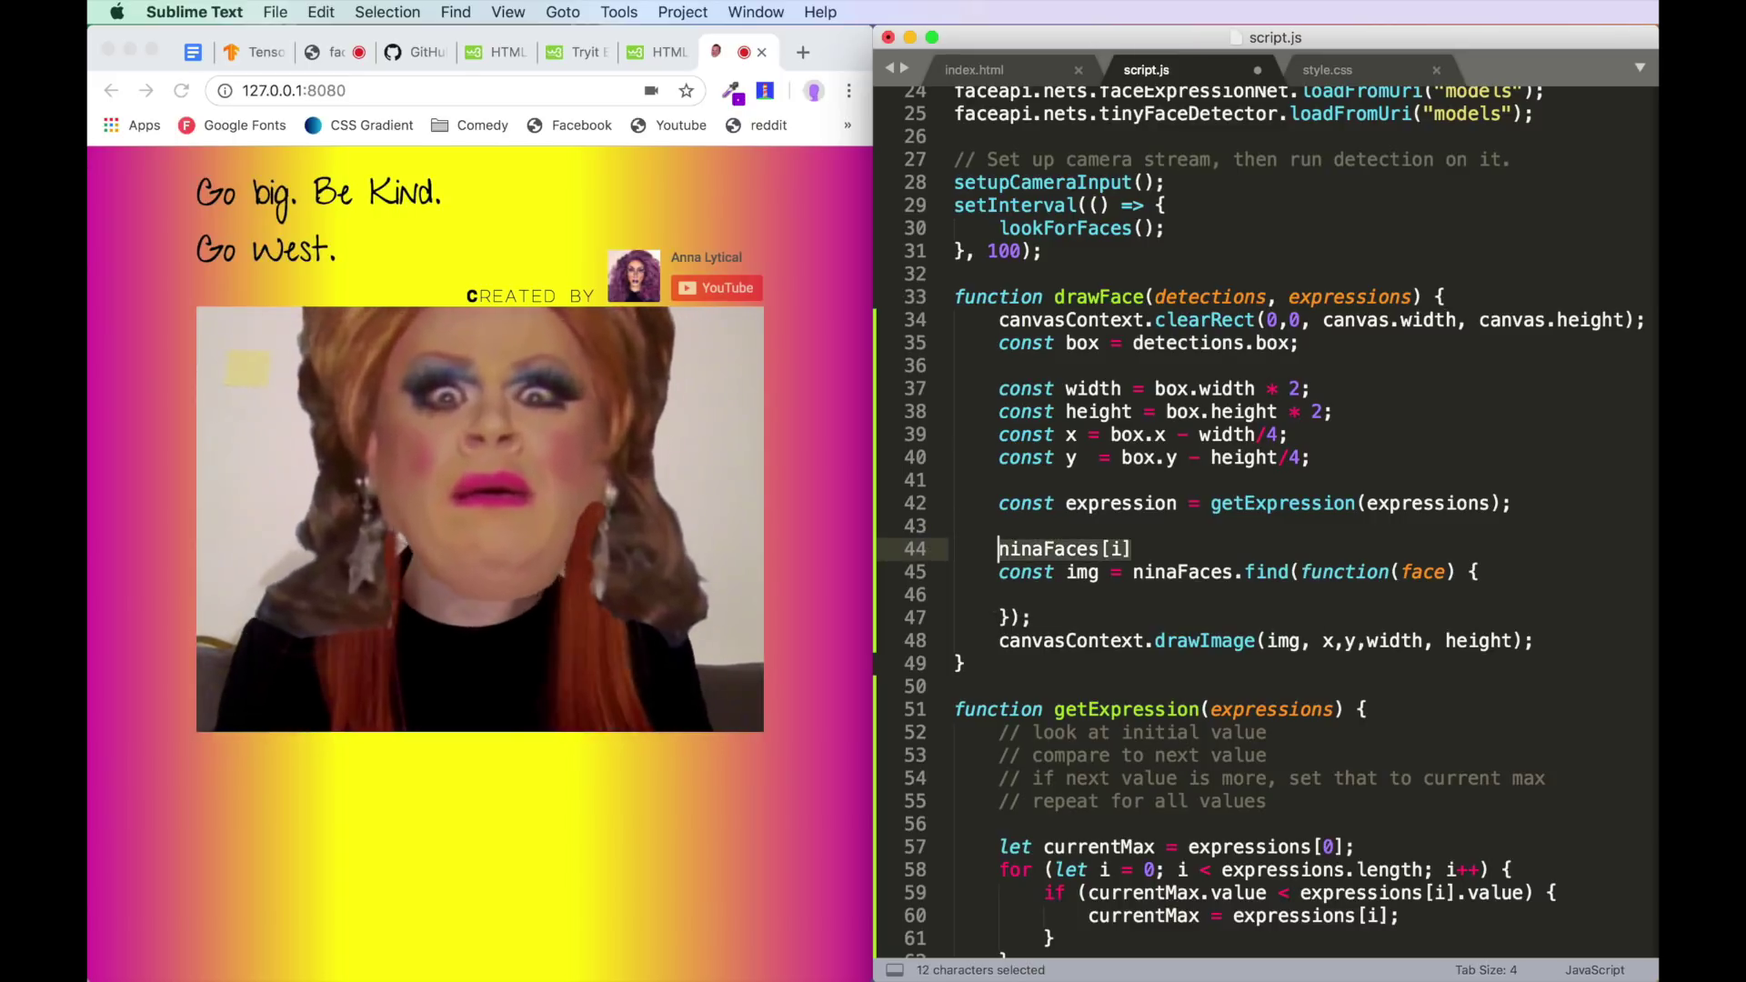
key("super+shift+k")
key("Down")
type("return")
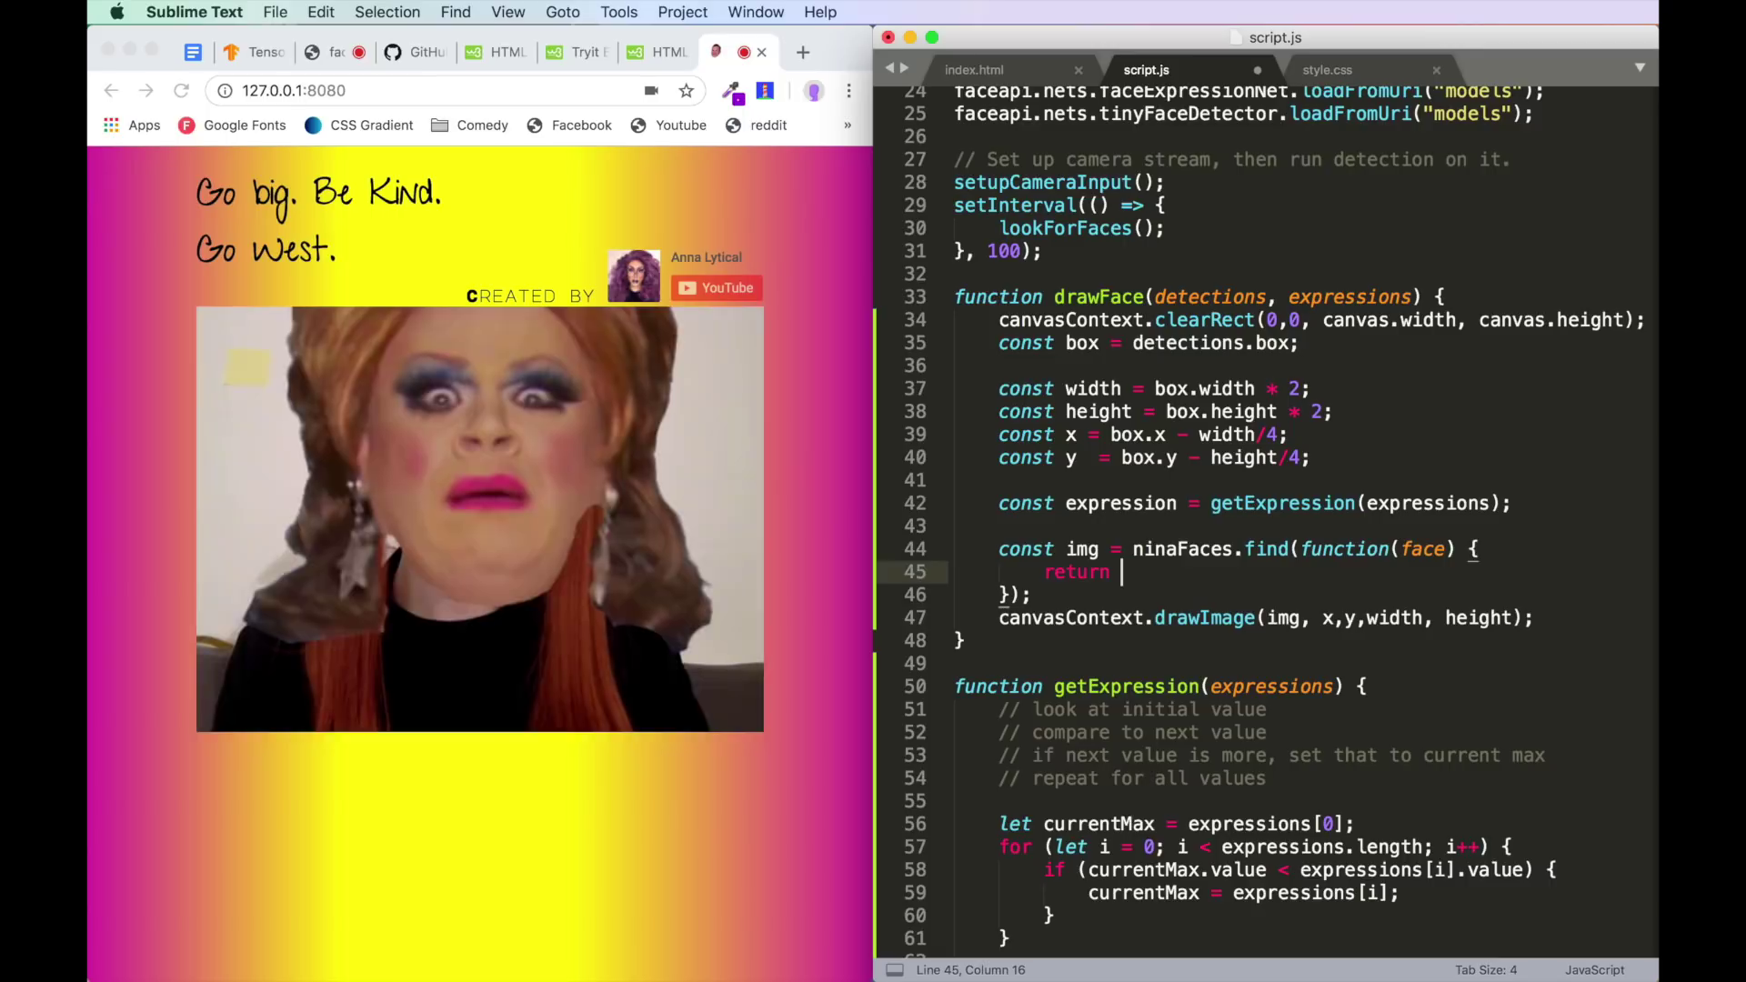
scroll(1151, 405, "up", 10)
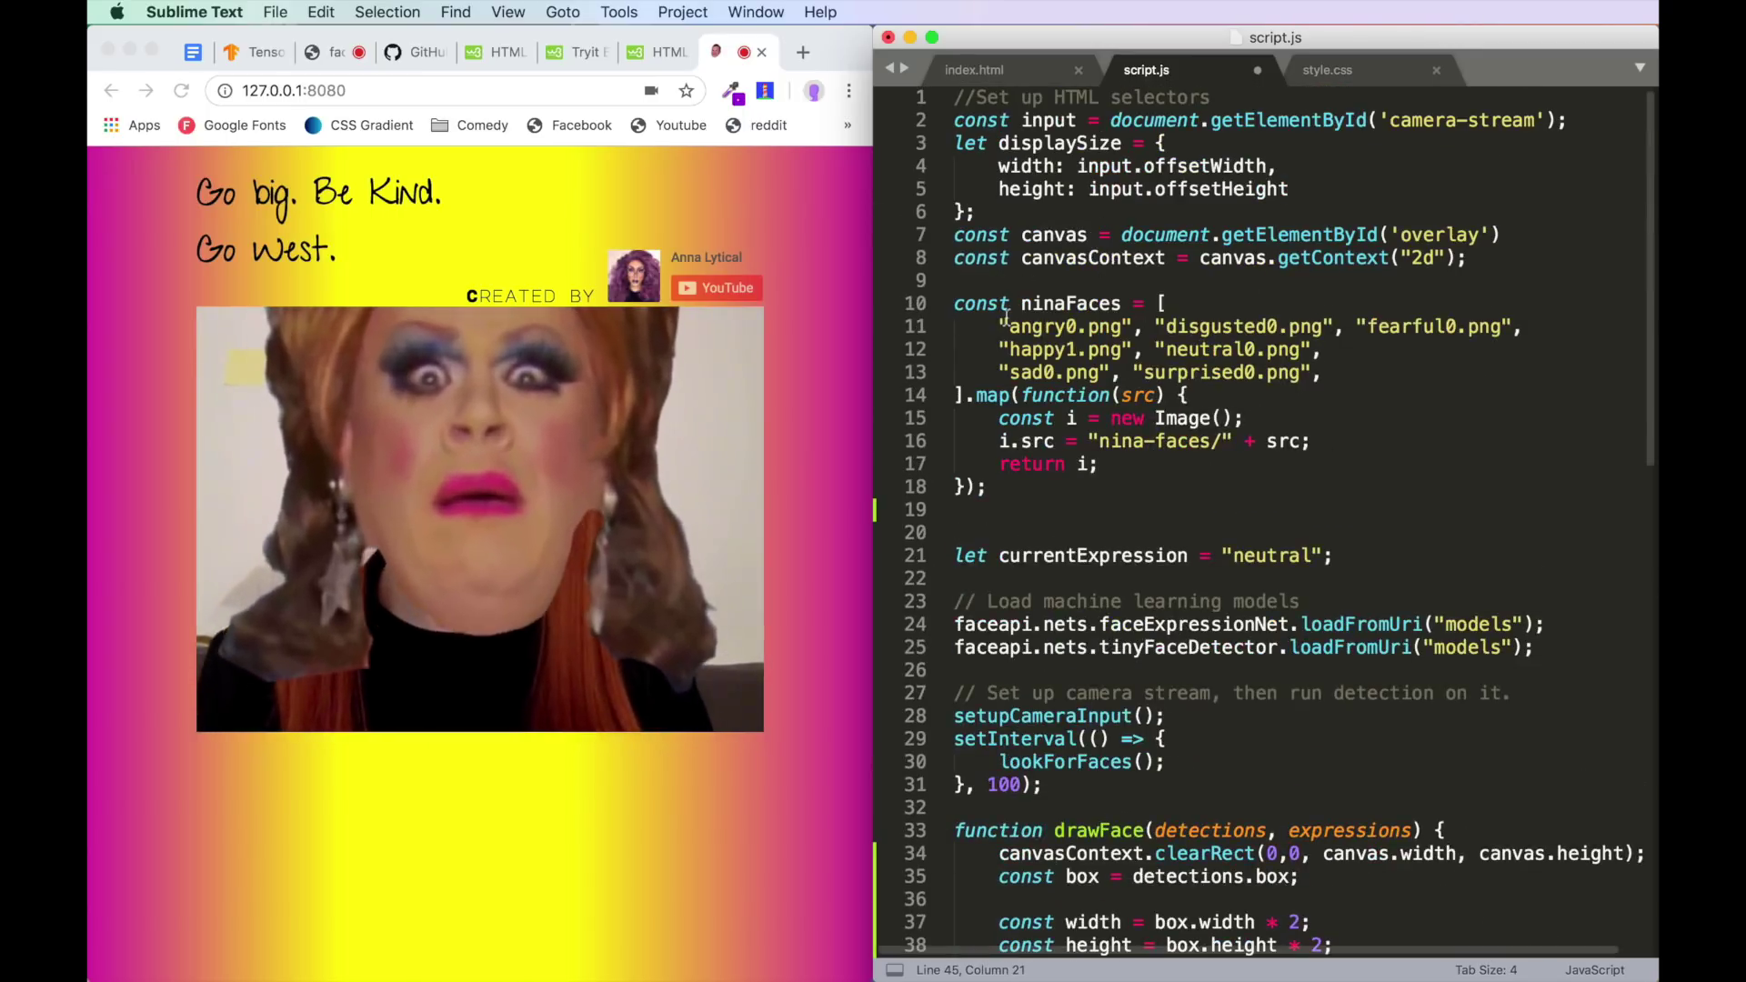
scroll(1262, 410, "down", 4)
scroll(1253, 519, "down", 3)
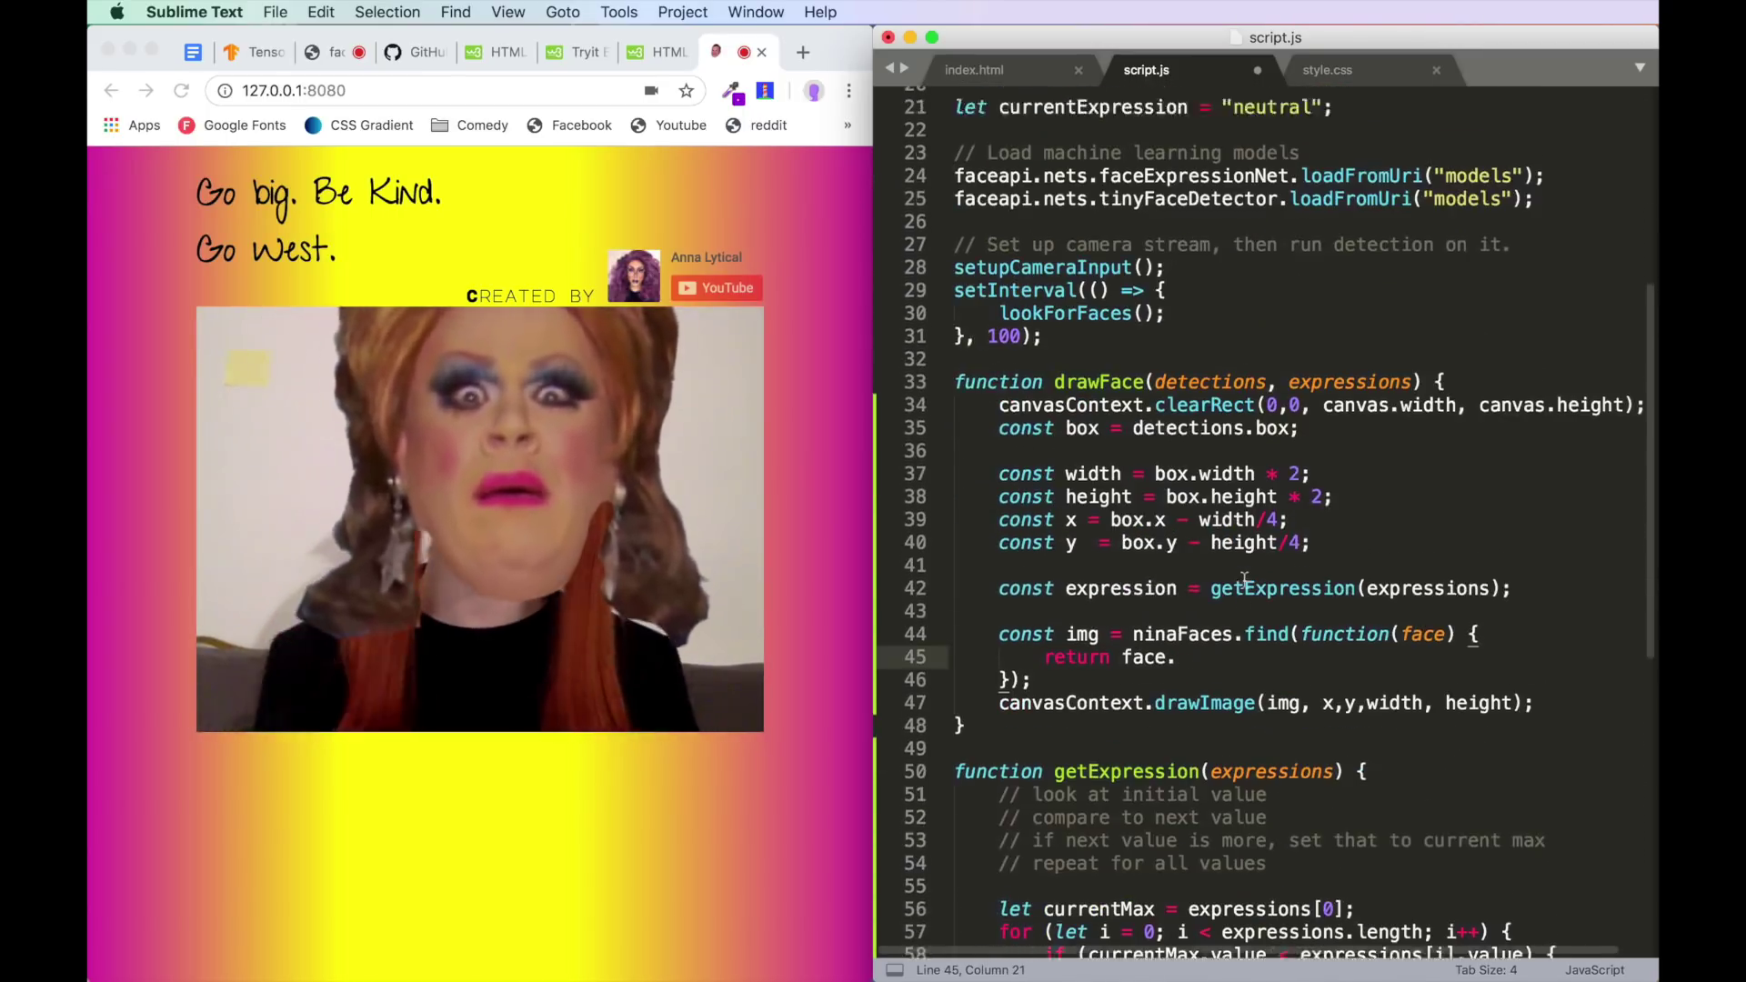
scroll(1245, 581, "down", 1)
type("srcO")
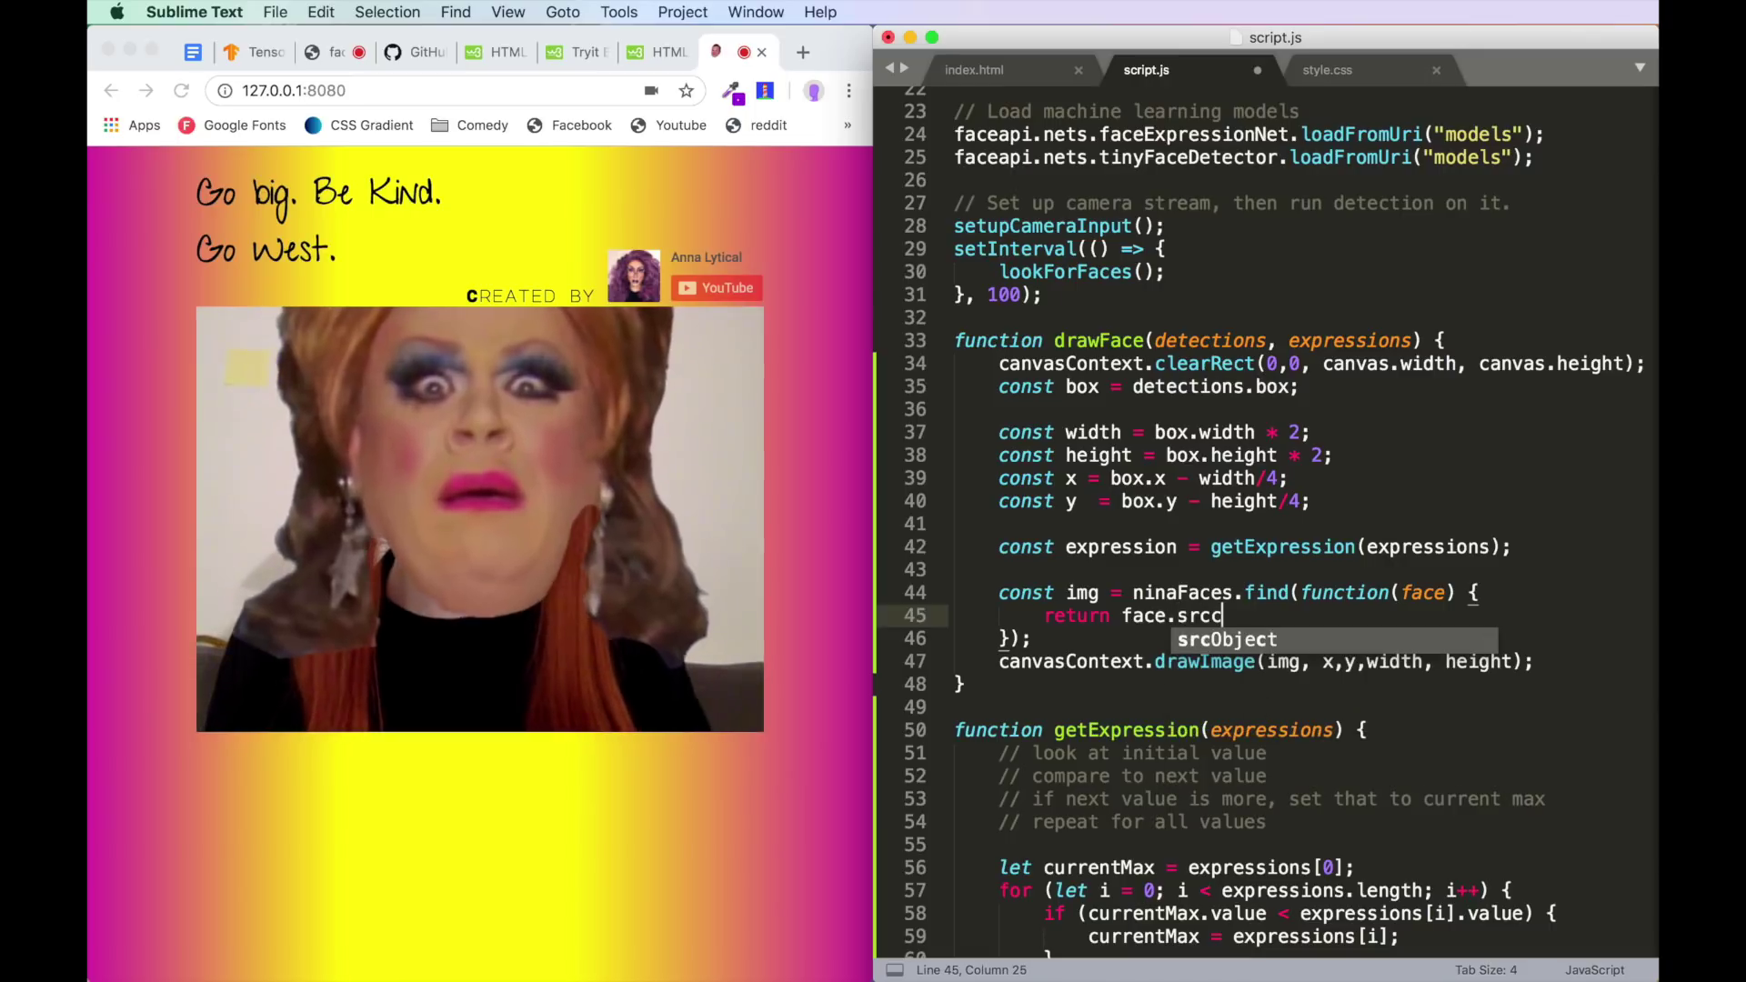
key("BackSpace")
type(".incl")
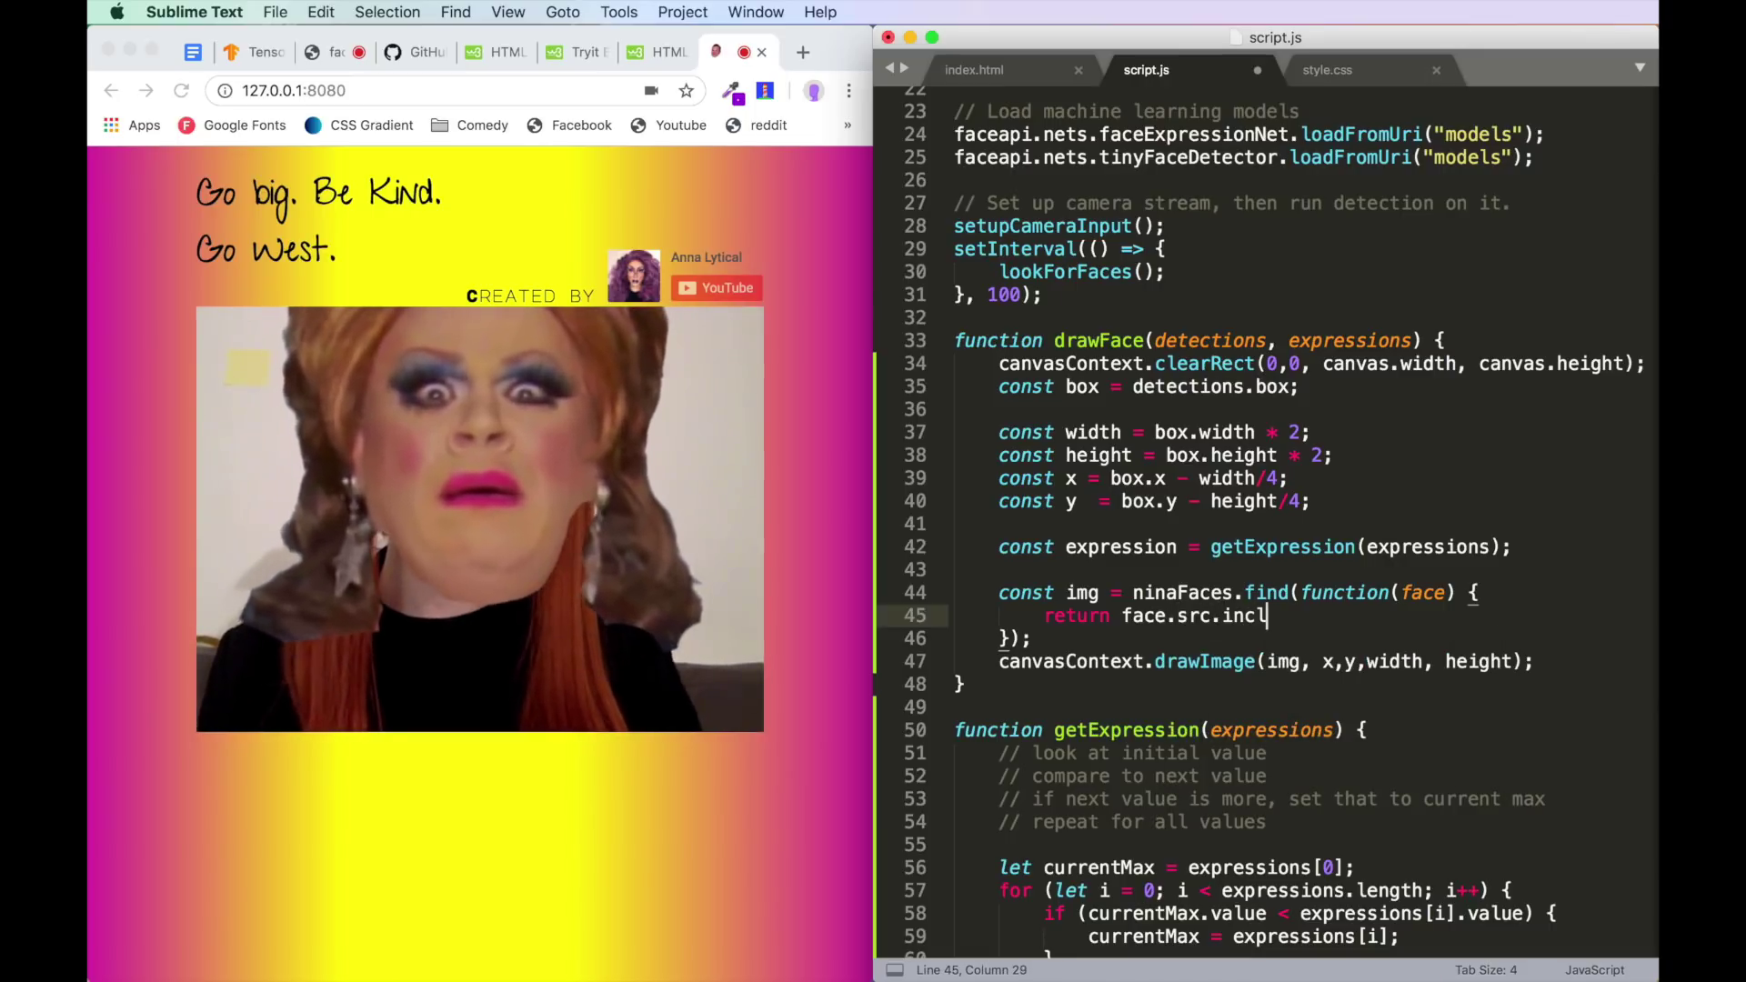
type("udes(exp")
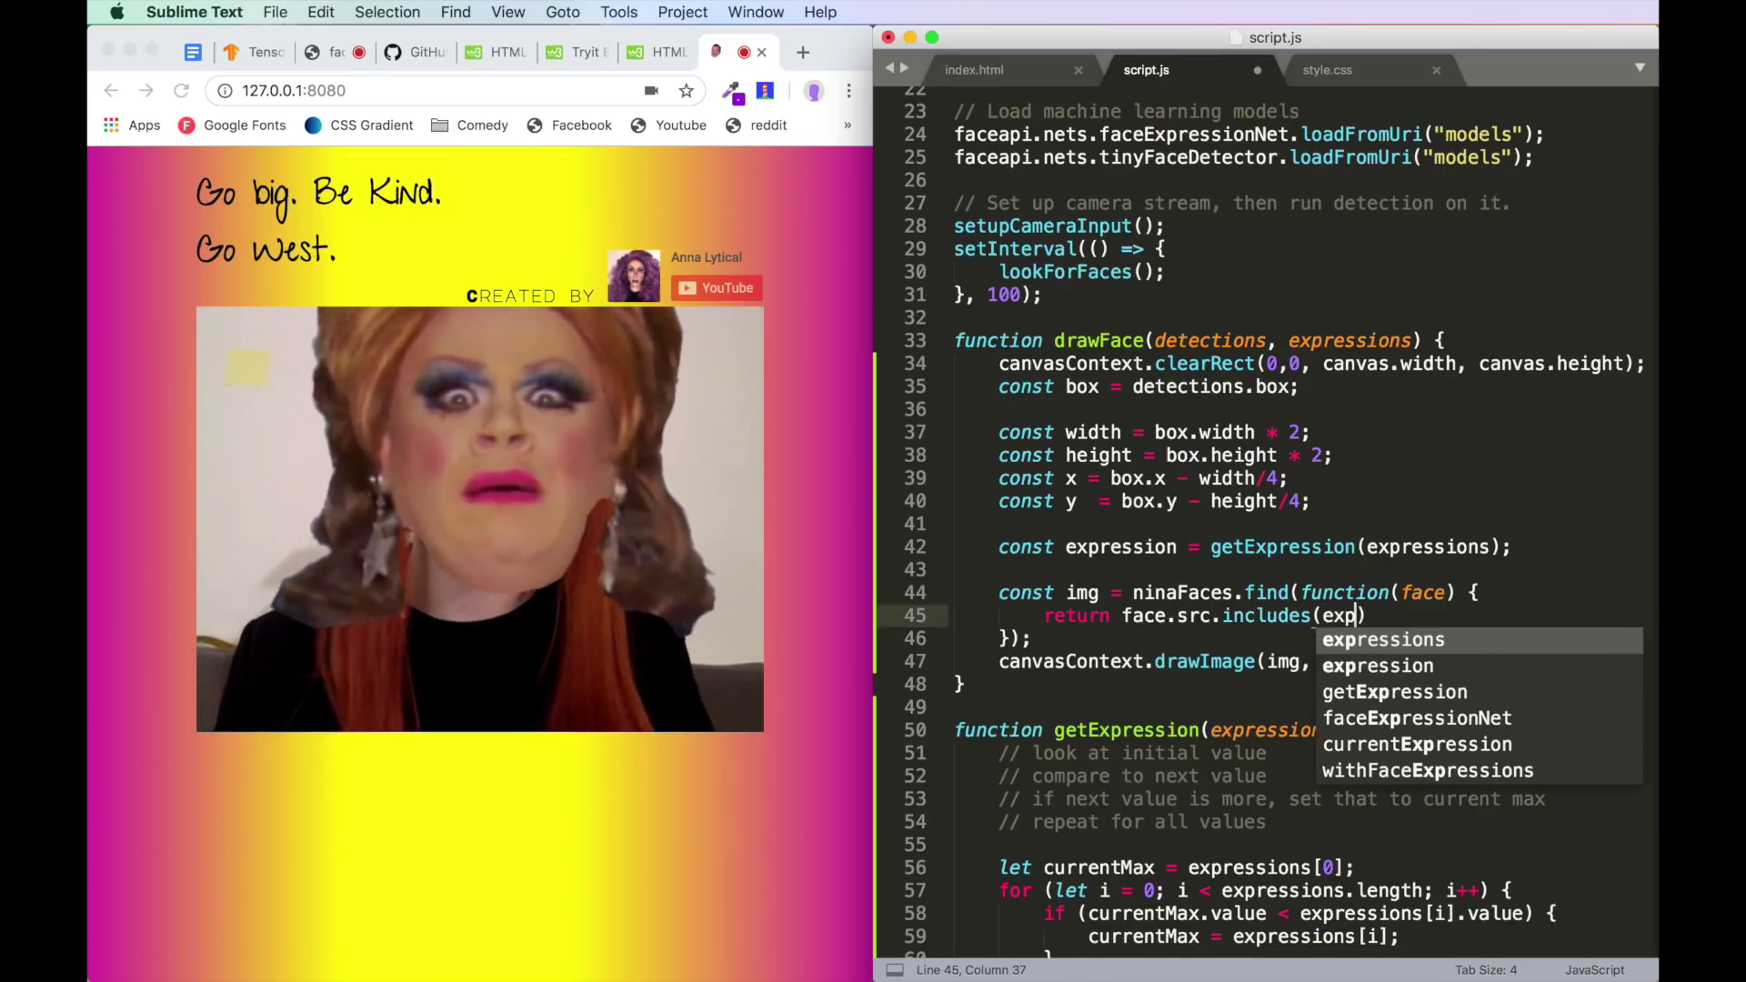
type("ression);")
left_click_drag(1045, 615, 1168, 615)
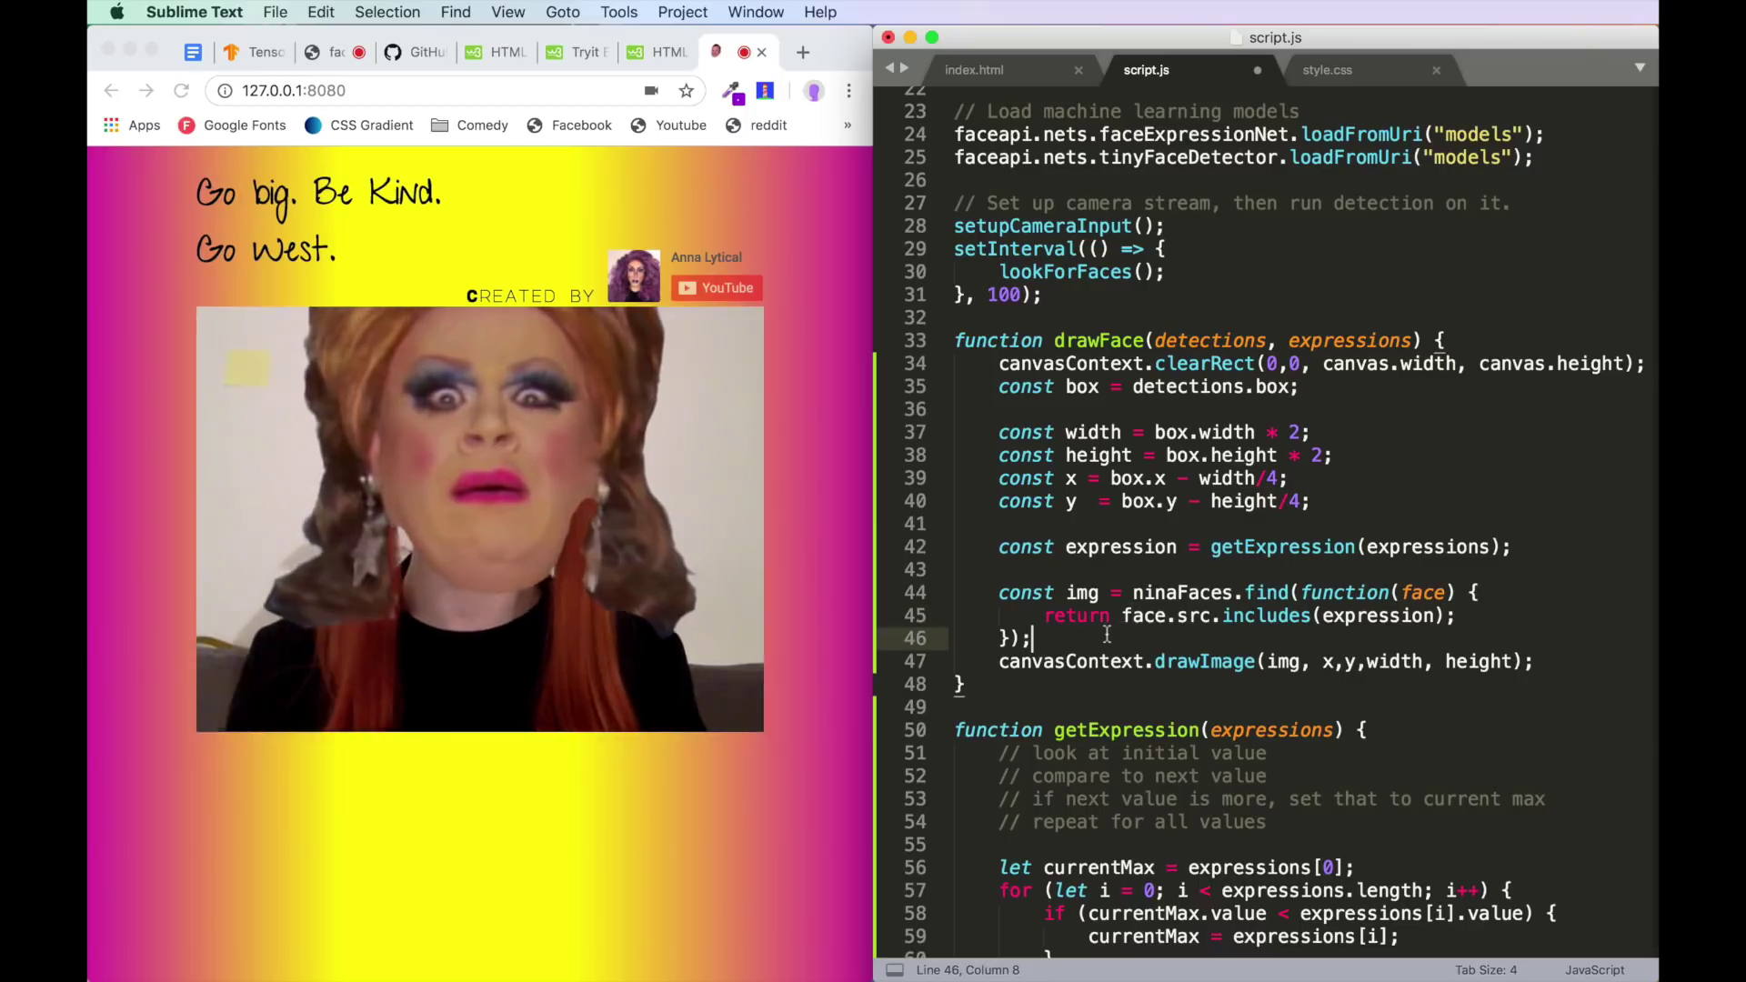
key("super+s")
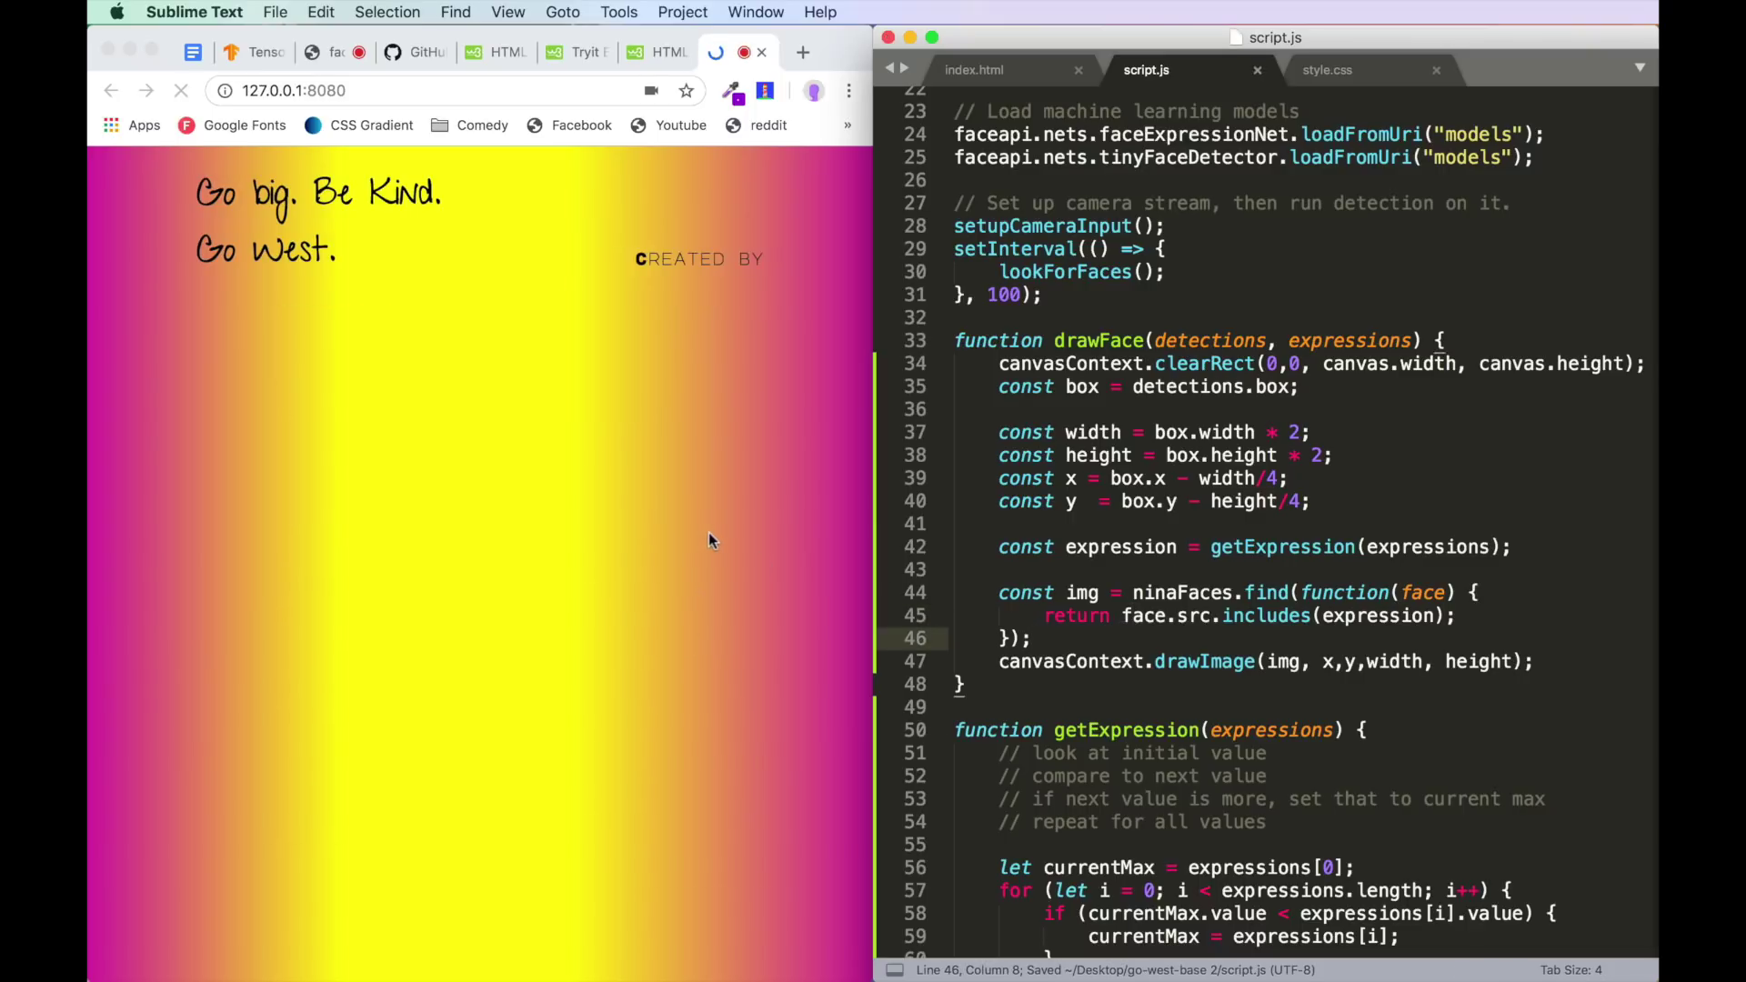
- Bring the reloaded Go West page in Chrome to the front to test it
left_click(827, 561)
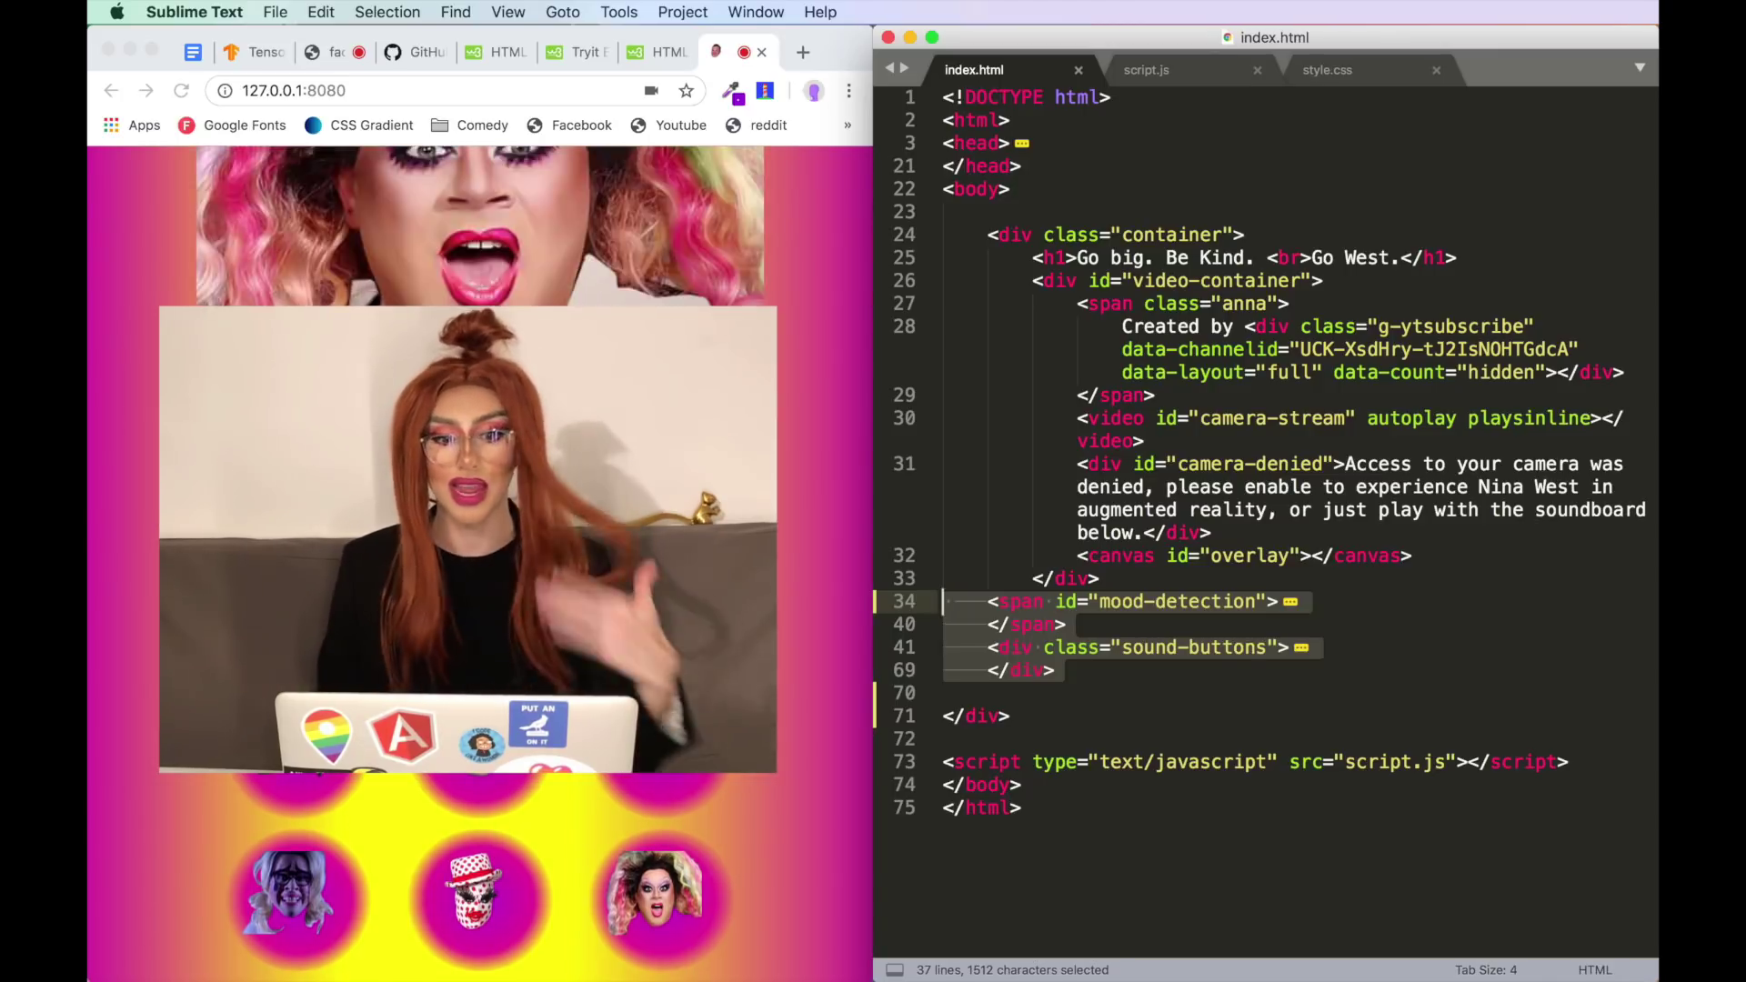
left_click(1218, 418)
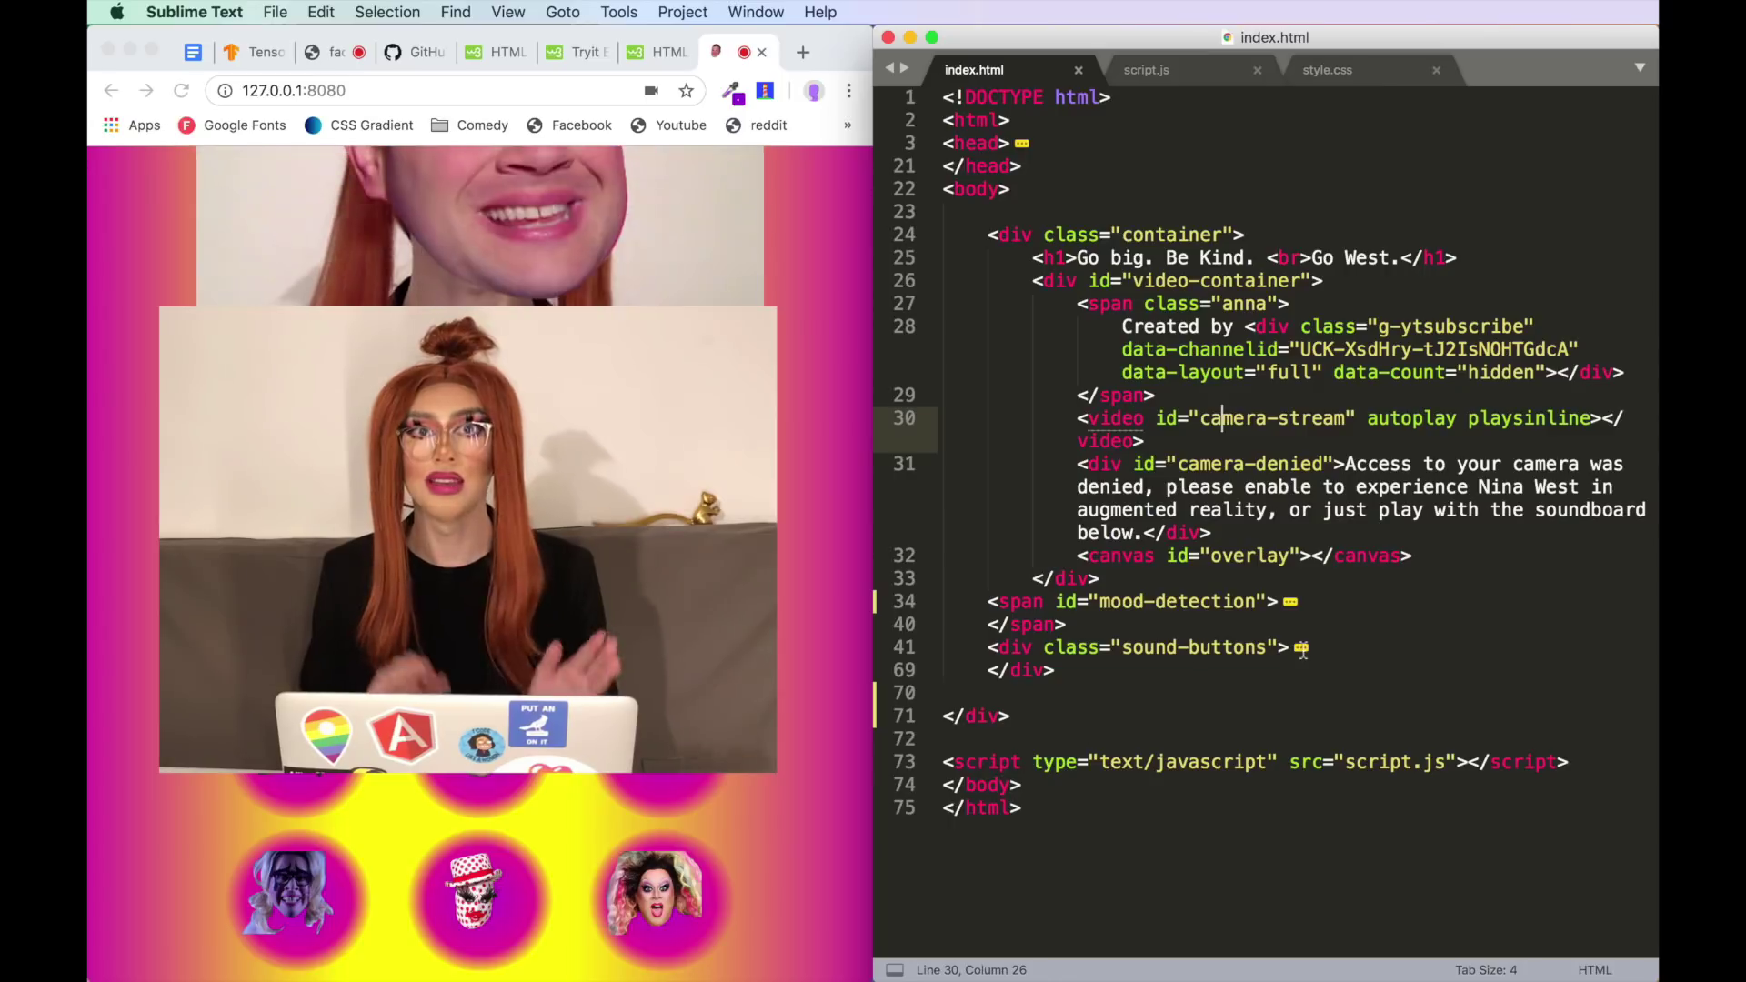